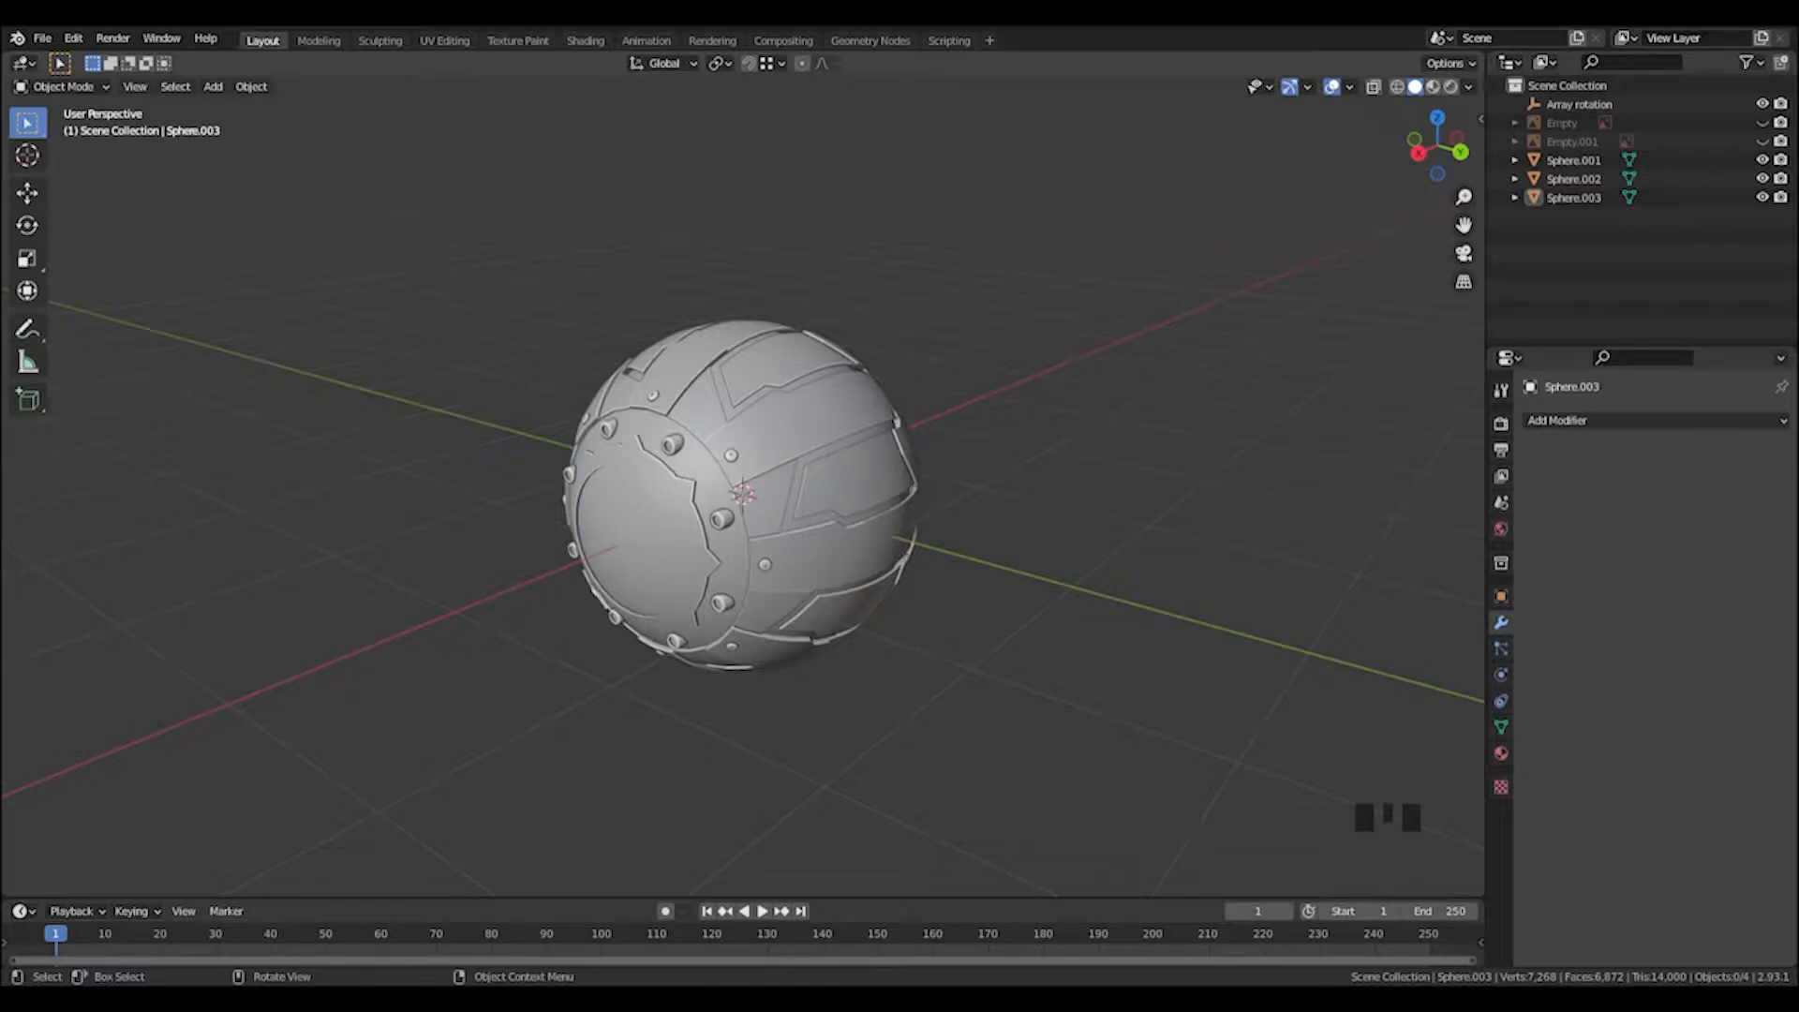
Open the preferences for a check, close them and display the Texel Density Checker controls beside the model.
left_click(451, 521)
left_click(73, 37)
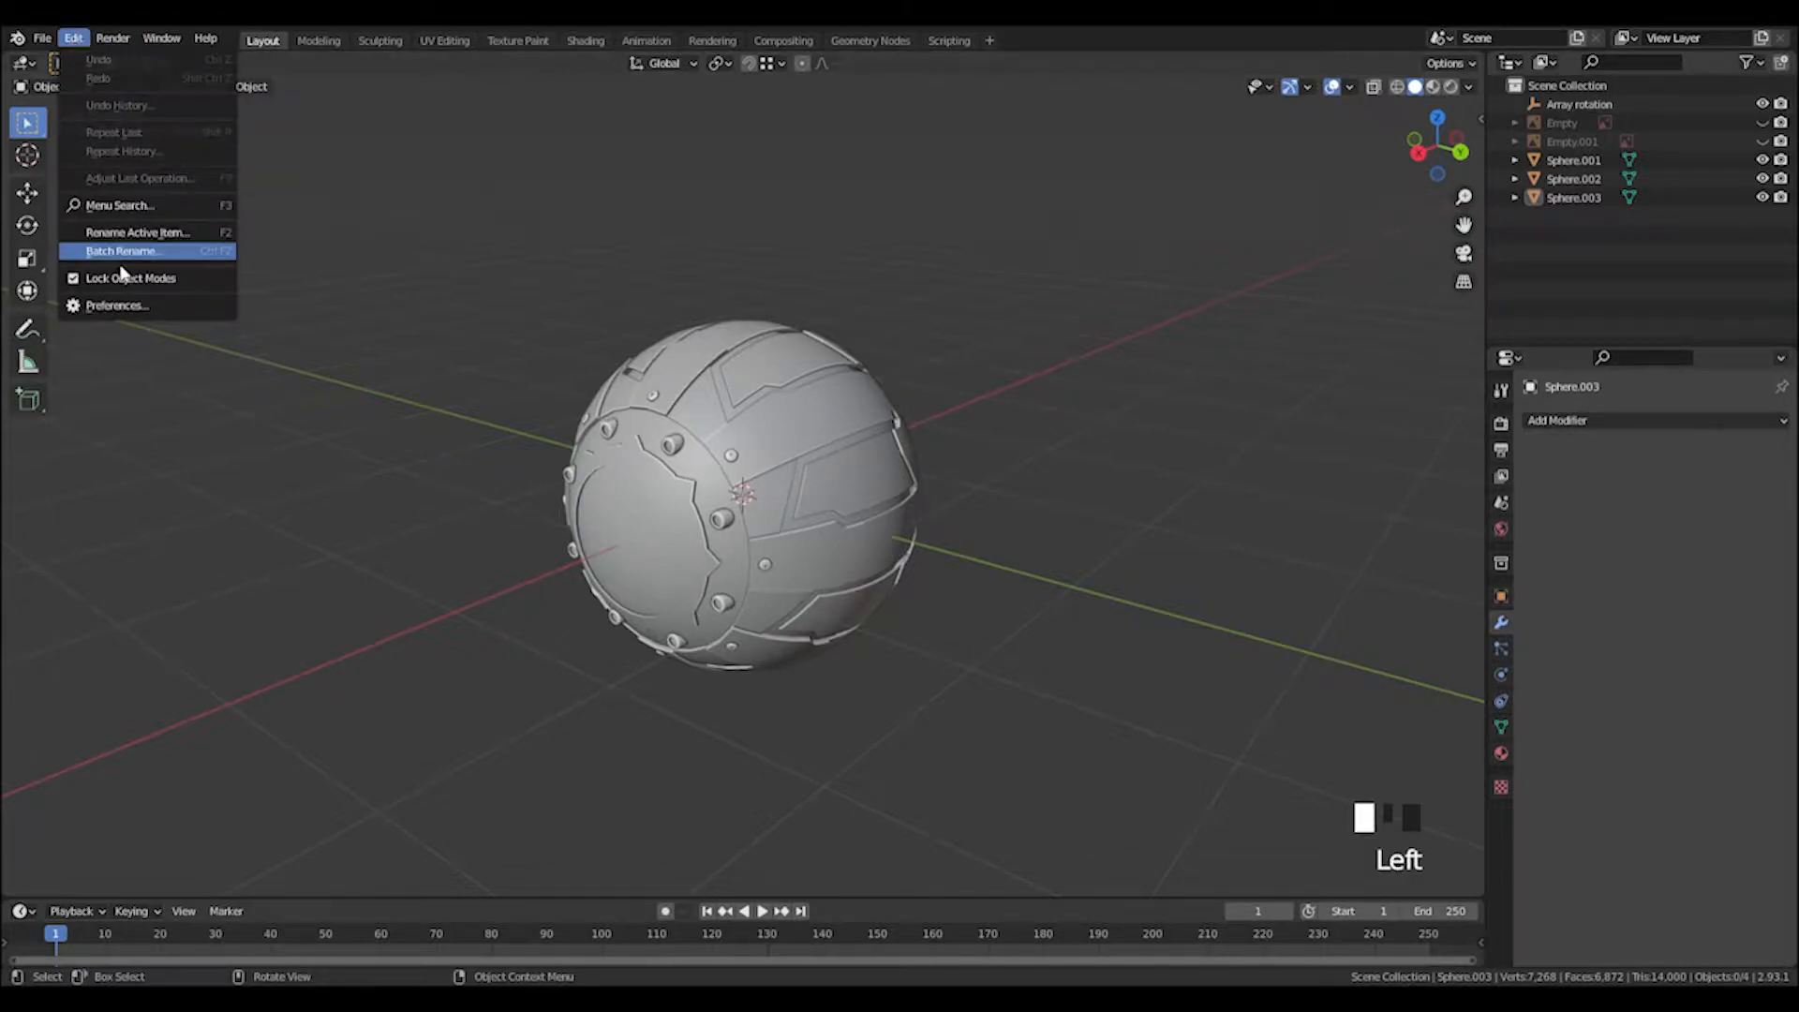
left_click(113, 306)
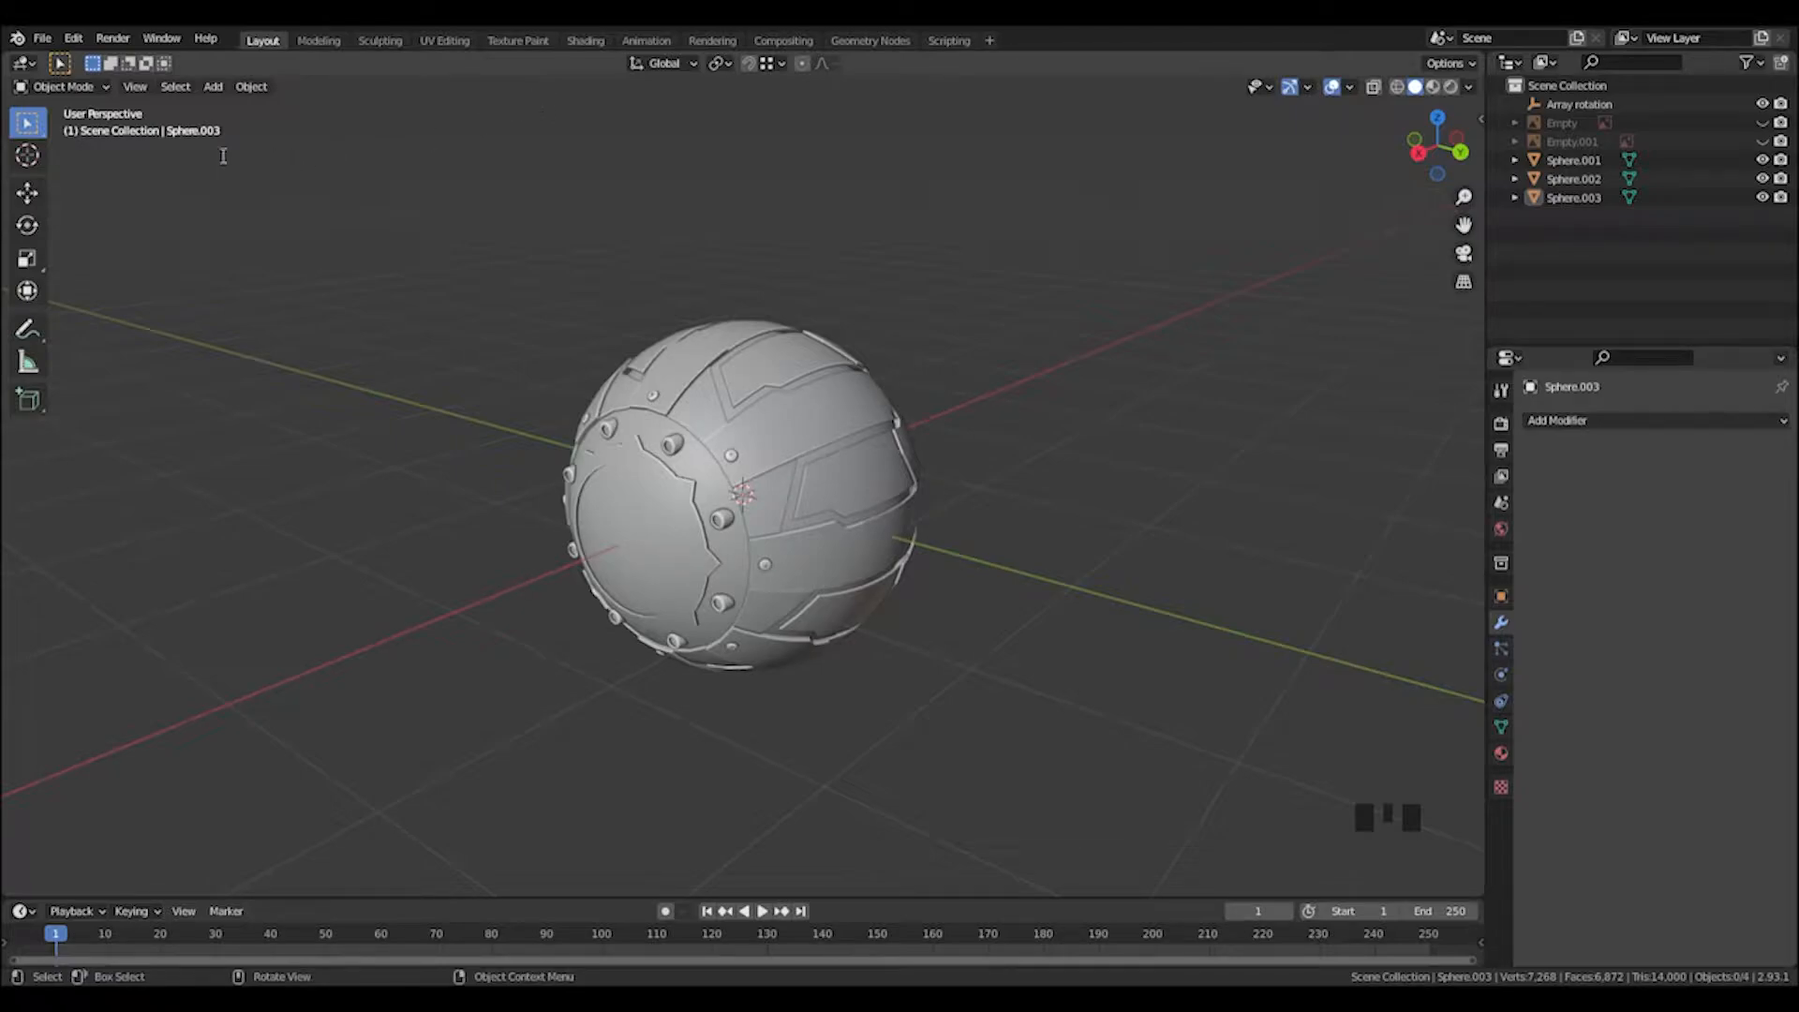
left_click(1031, 446)
key("n")
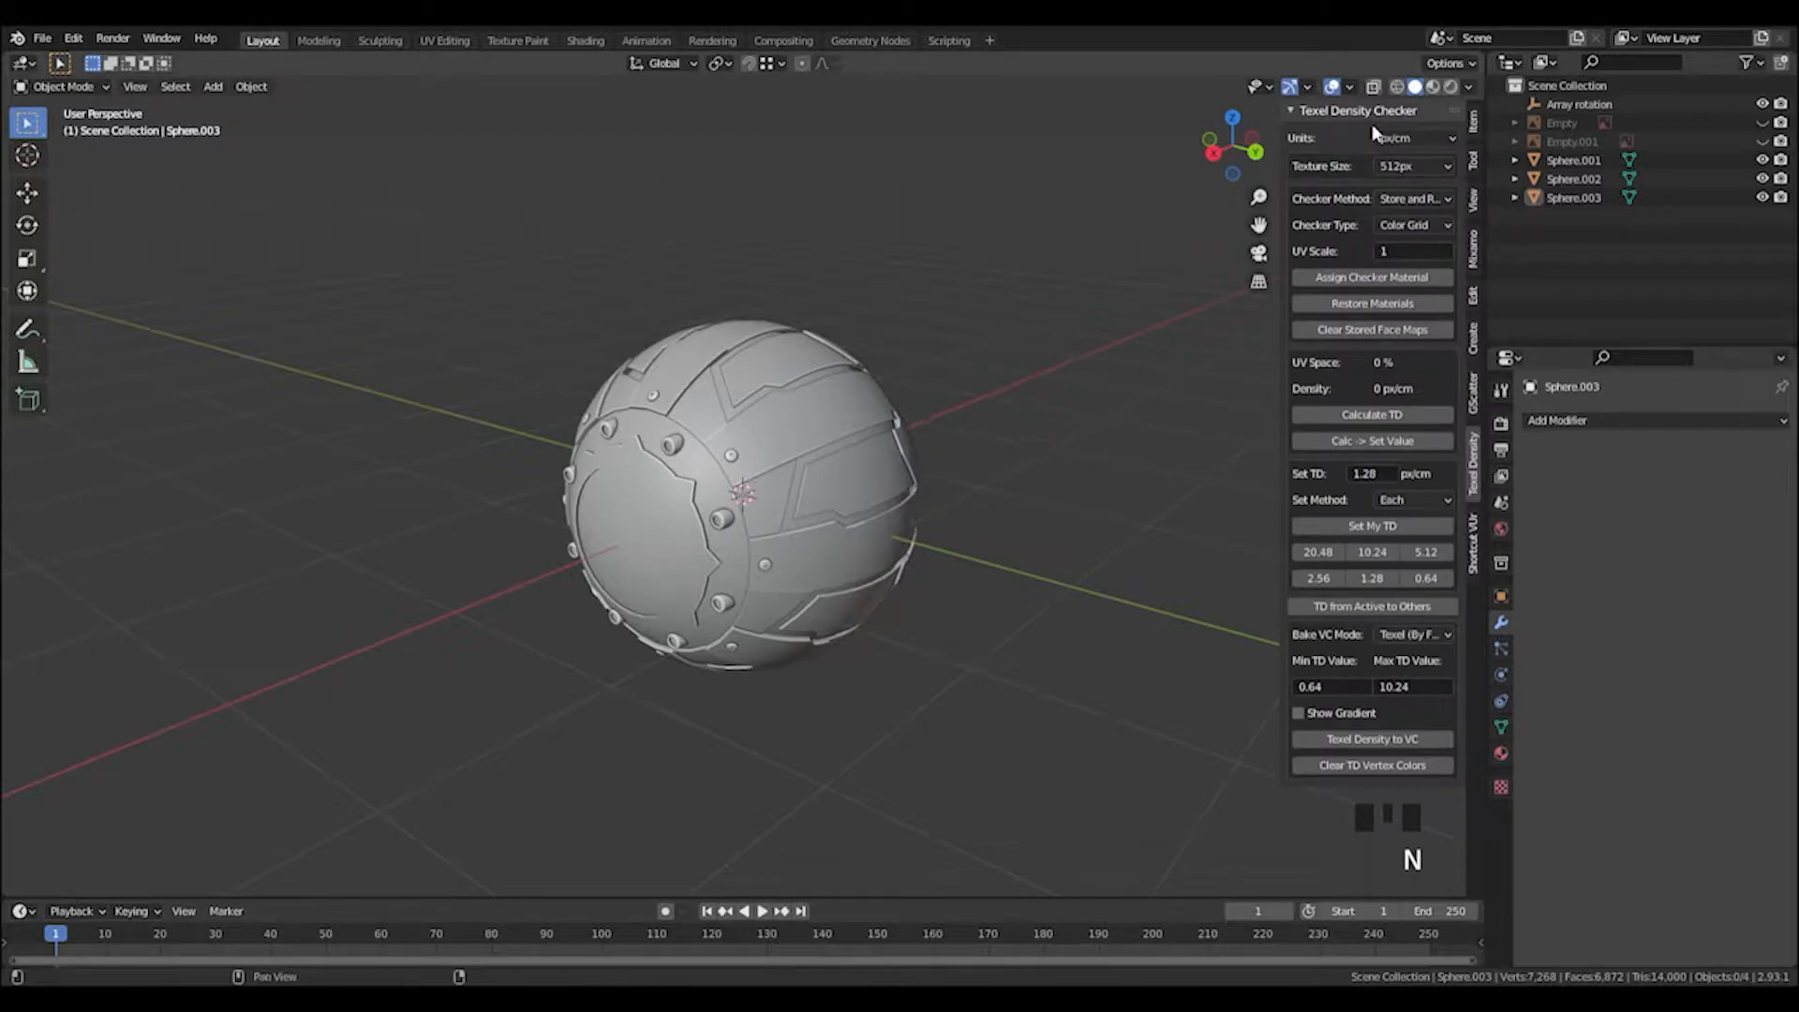
Show the model in Material Preview shading and restore the original materials on the outer shell Sphere.001.
middle_click_drag(1117, 548, 1093, 543)
scroll(1094, 543, "up", 2)
middle_click_drag(1075, 477, 1080, 477)
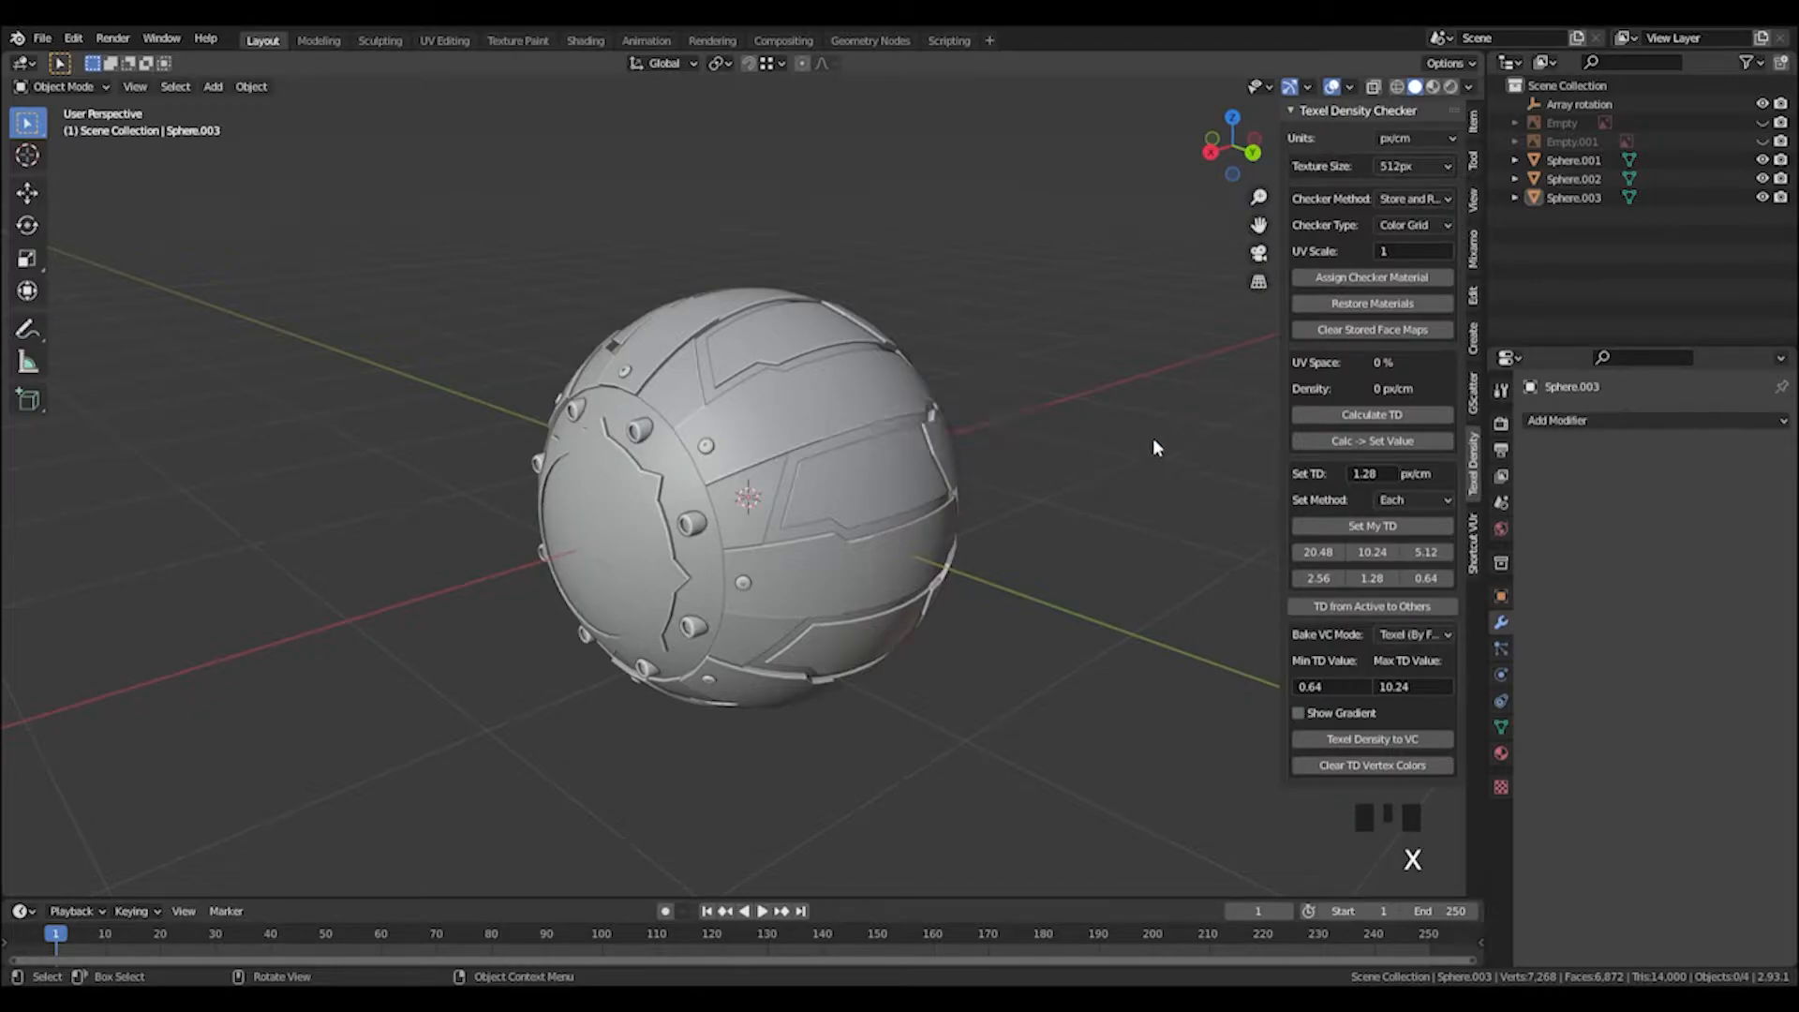
key("z")
key("z")
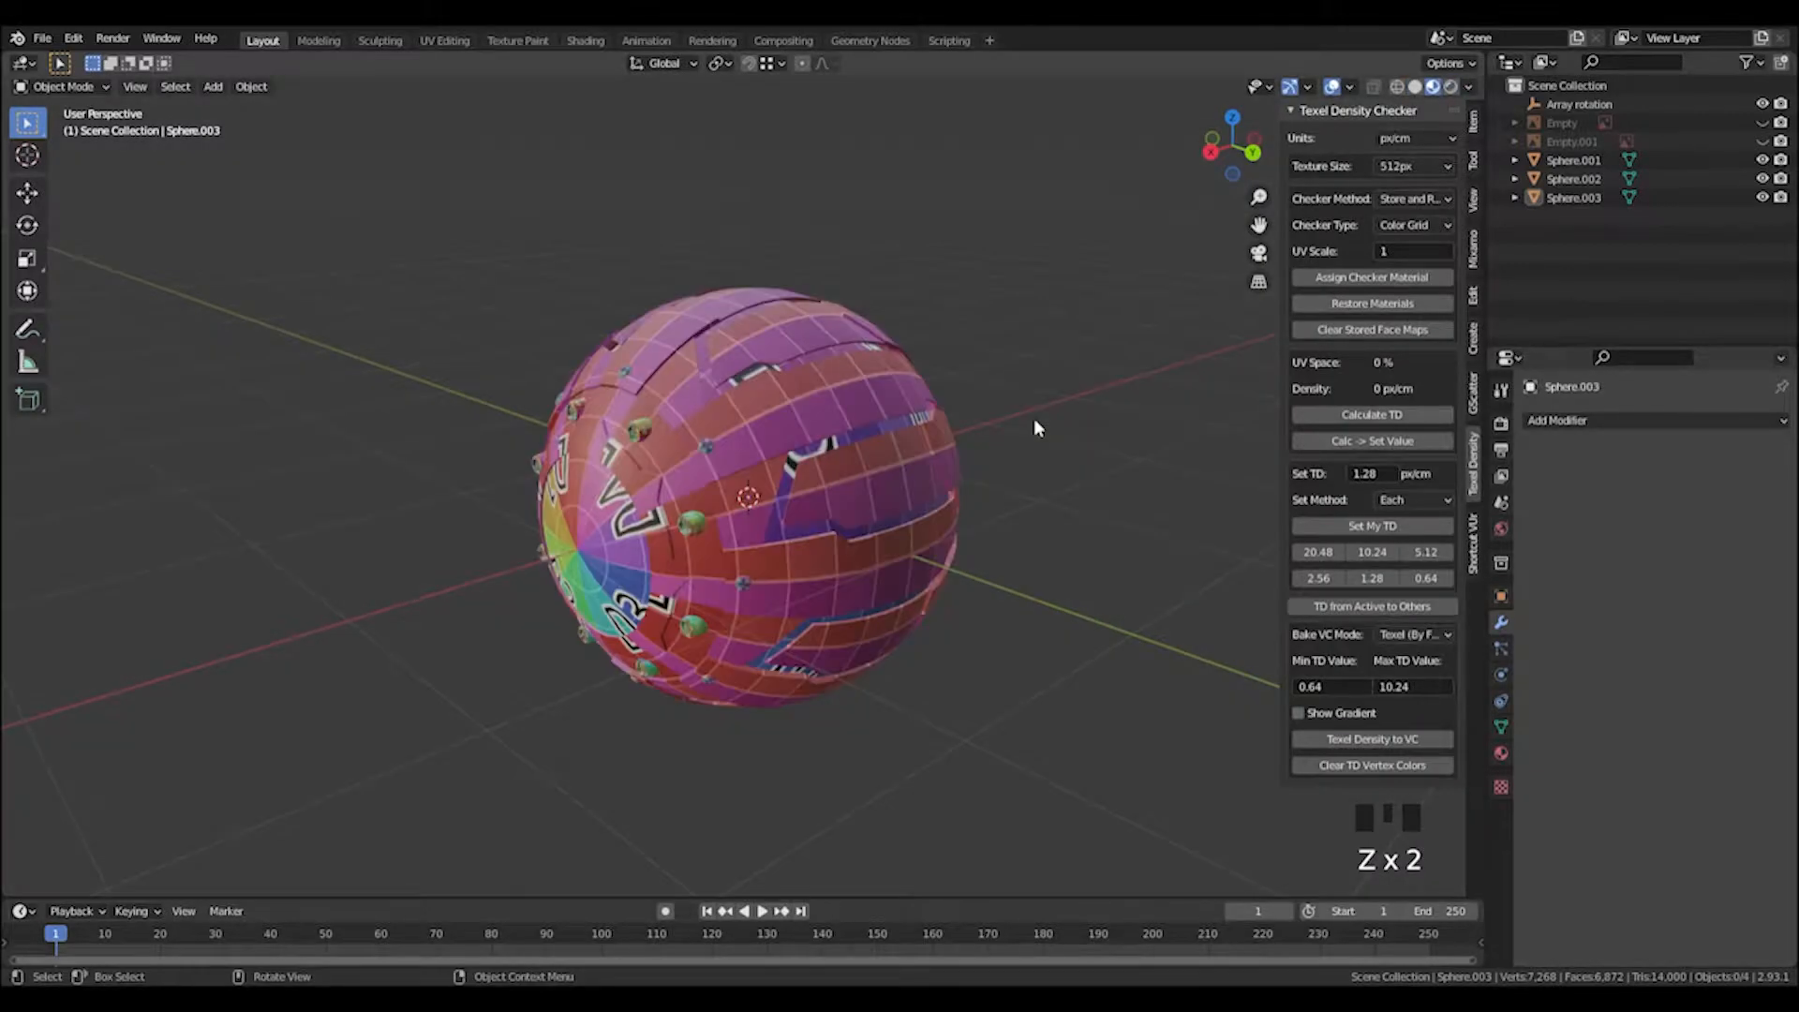
left_click(1352, 305)
left_click(755, 396)
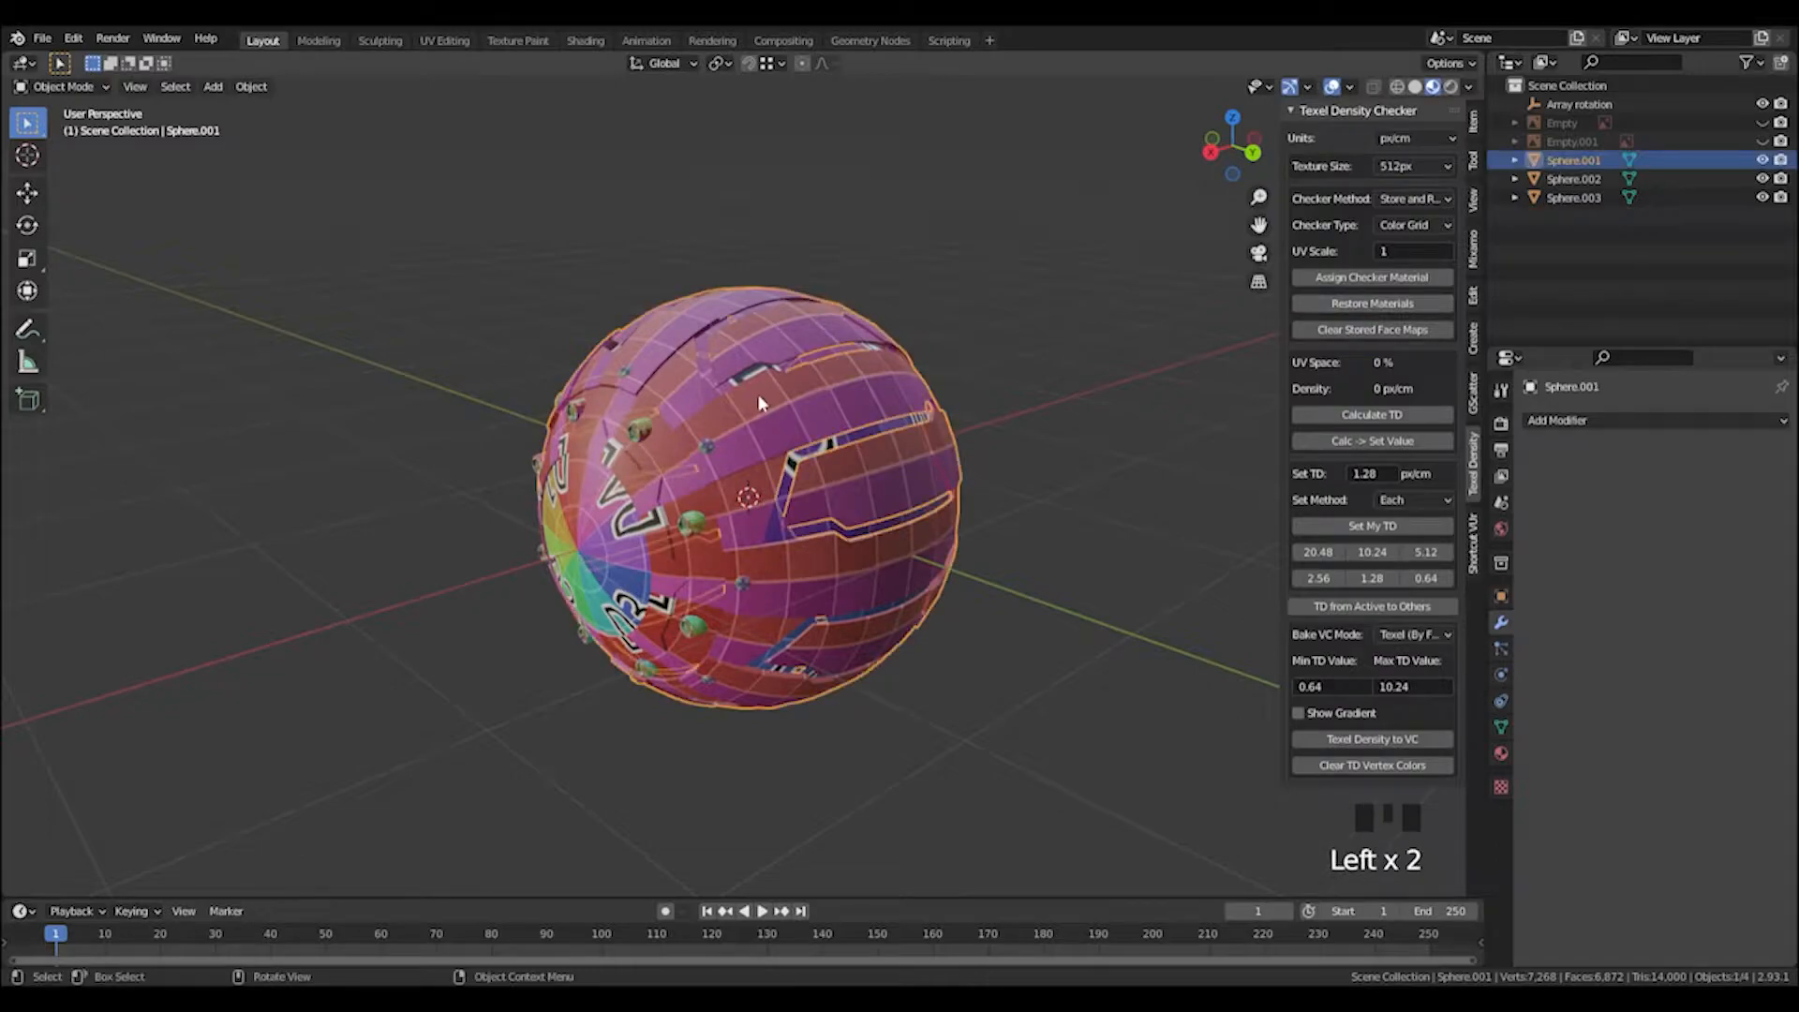
left_click(1387, 310)
Select all the sphere objects together and restore their original materials with Texel Density Checker.
left_click(514, 249)
left_click_drag(514, 250, 1166, 607)
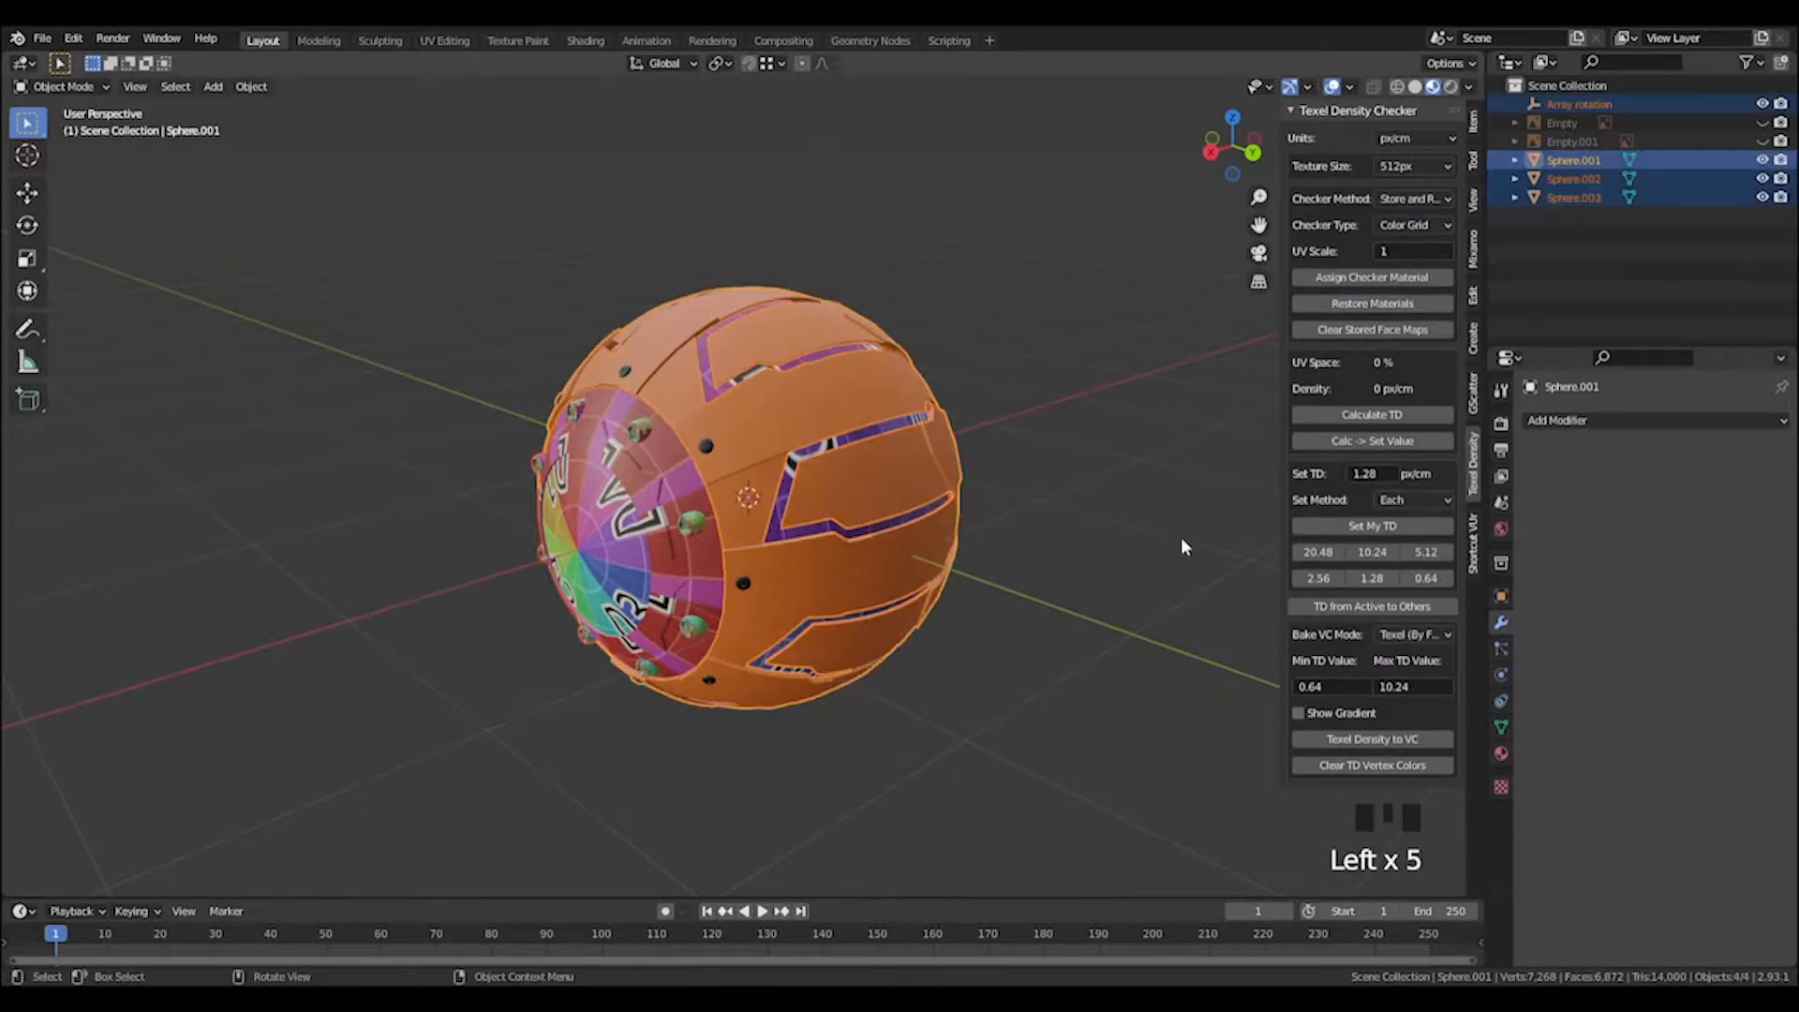
double_click(1373, 303)
left_click(1081, 388)
middle_click_drag(750, 394, 656, 356)
Assign the 512px Color Grid checker material to all sphere objects and examine the texture stretching up close.
left_click_drag(459, 212, 1029, 726)
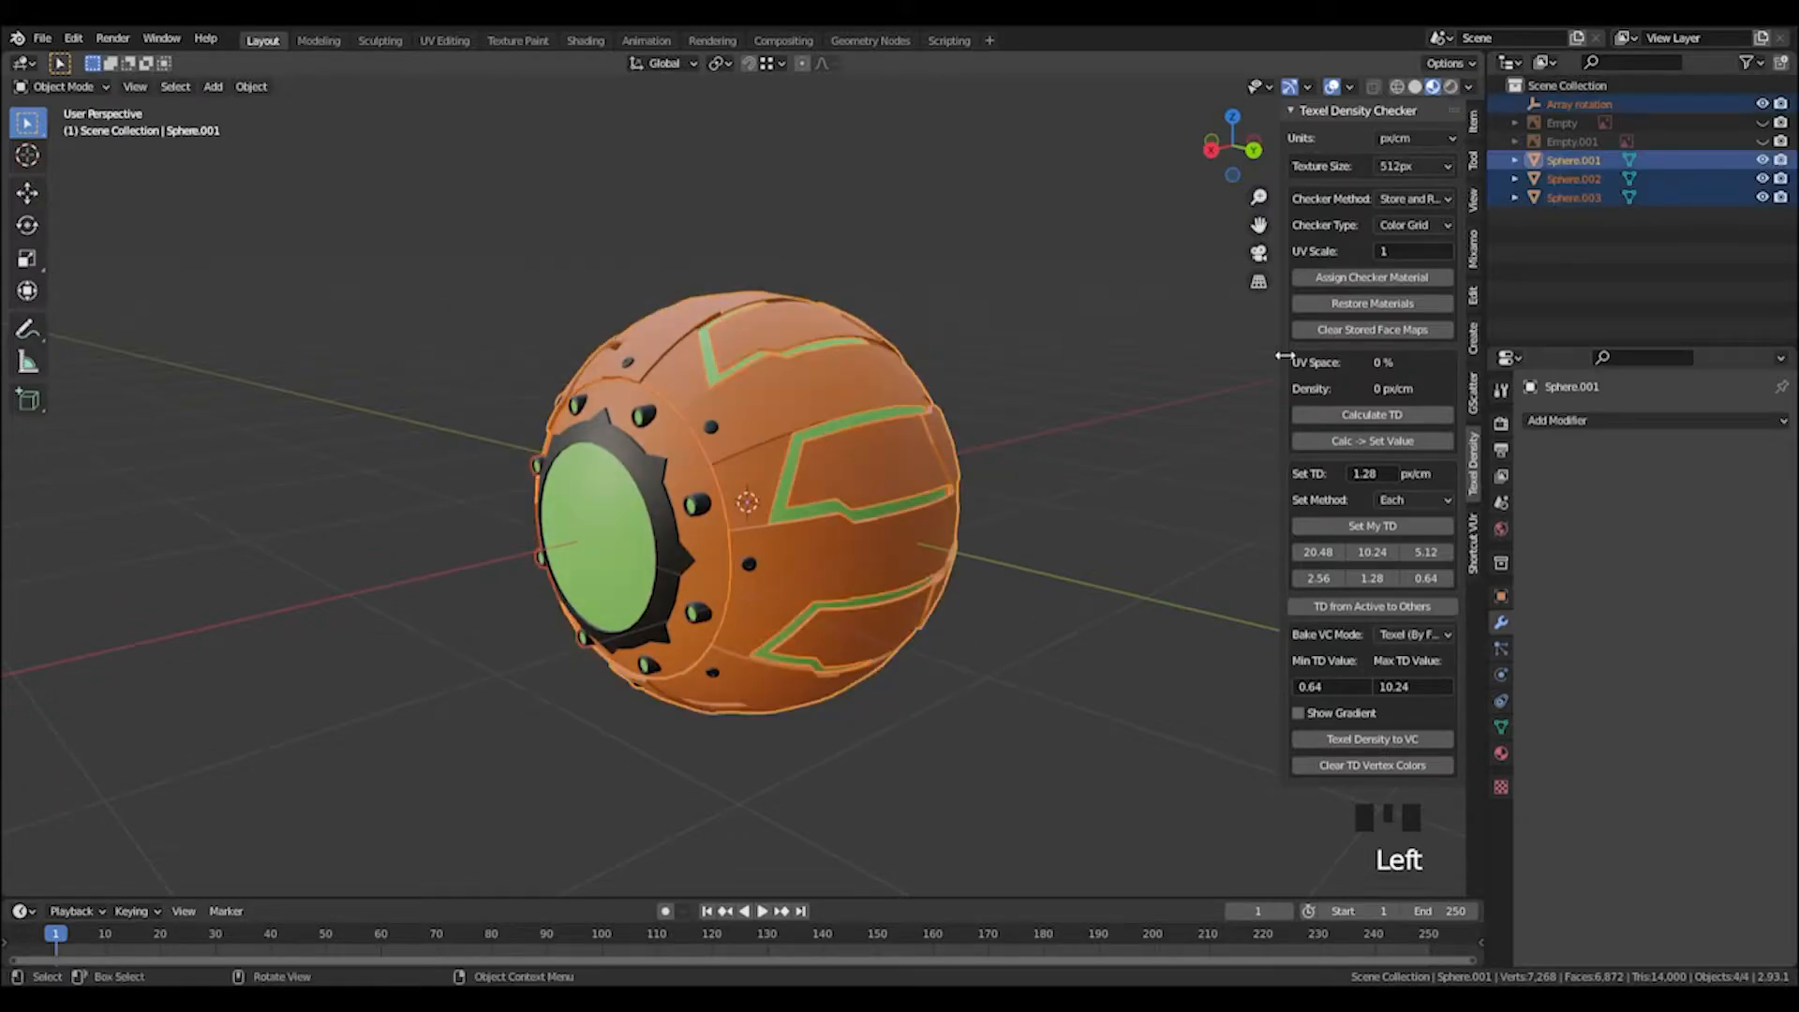
left_click(1371, 278)
left_click(1078, 394)
middle_click_drag(937, 525, 787, 439)
scroll(882, 455, "up", 2)
scroll(656, 411, "up", 5)
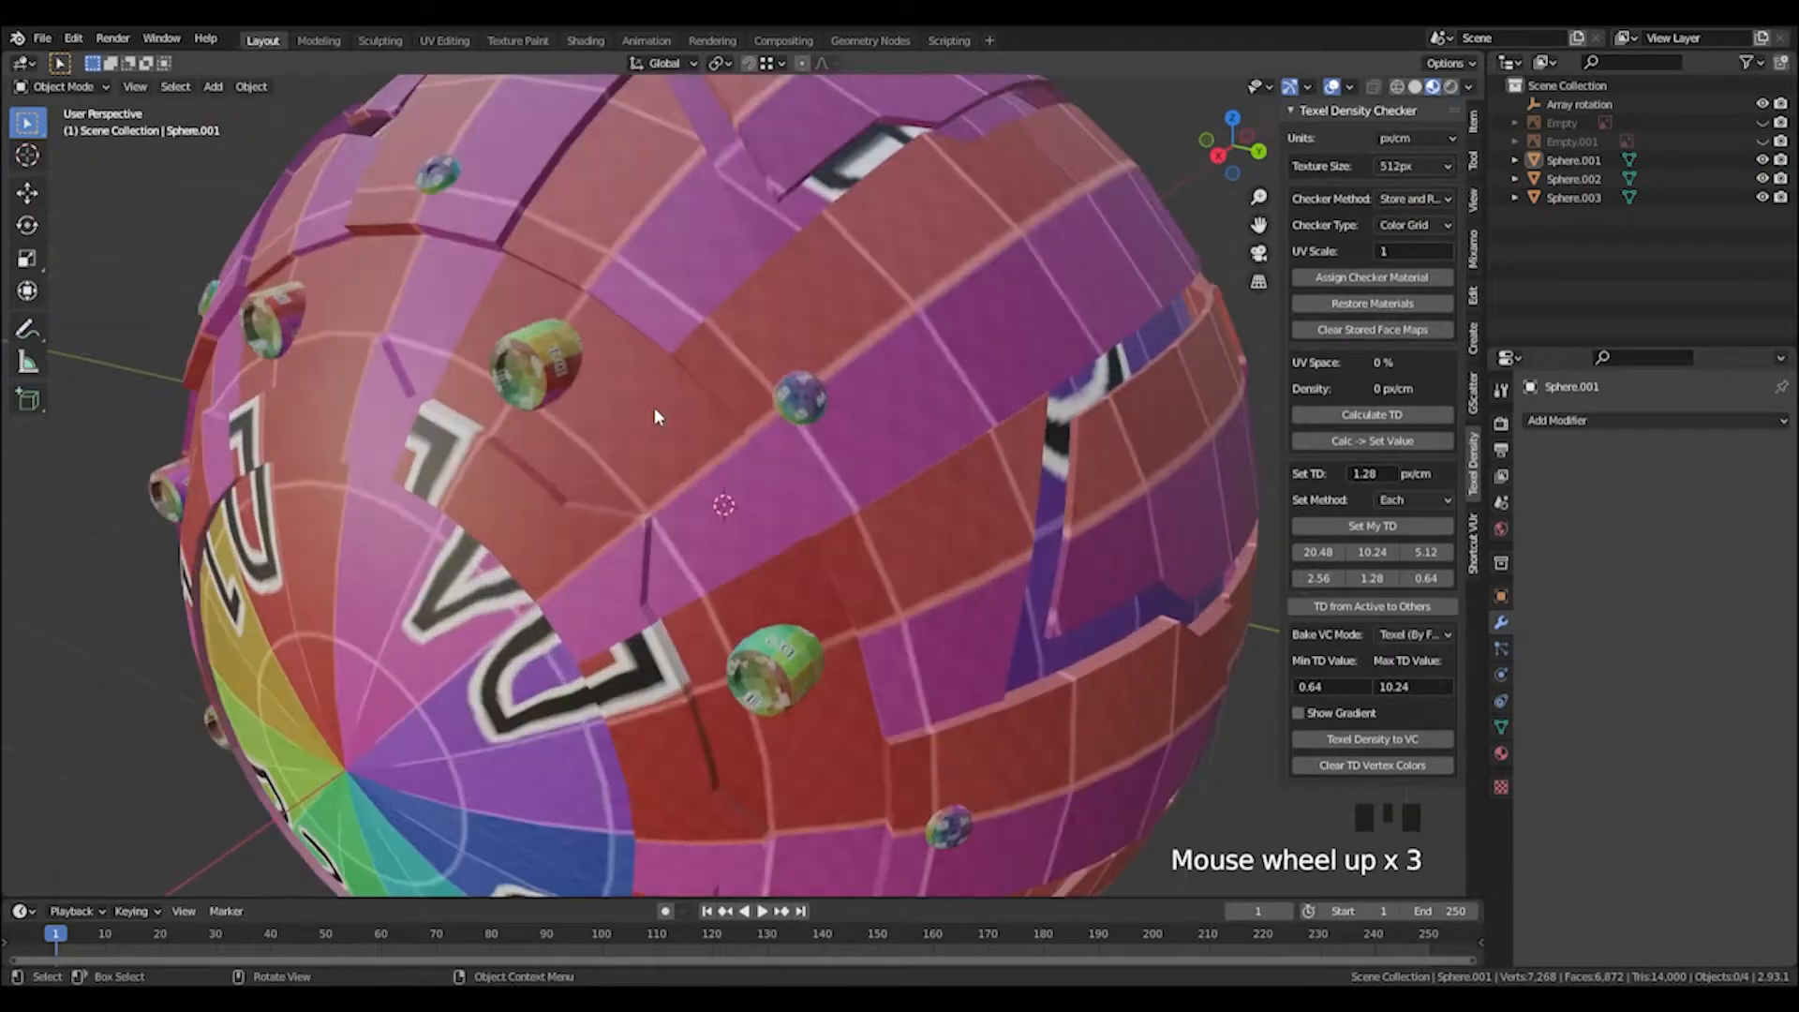
scroll(662, 391, "down", 2)
scroll(662, 395, "down", 3)
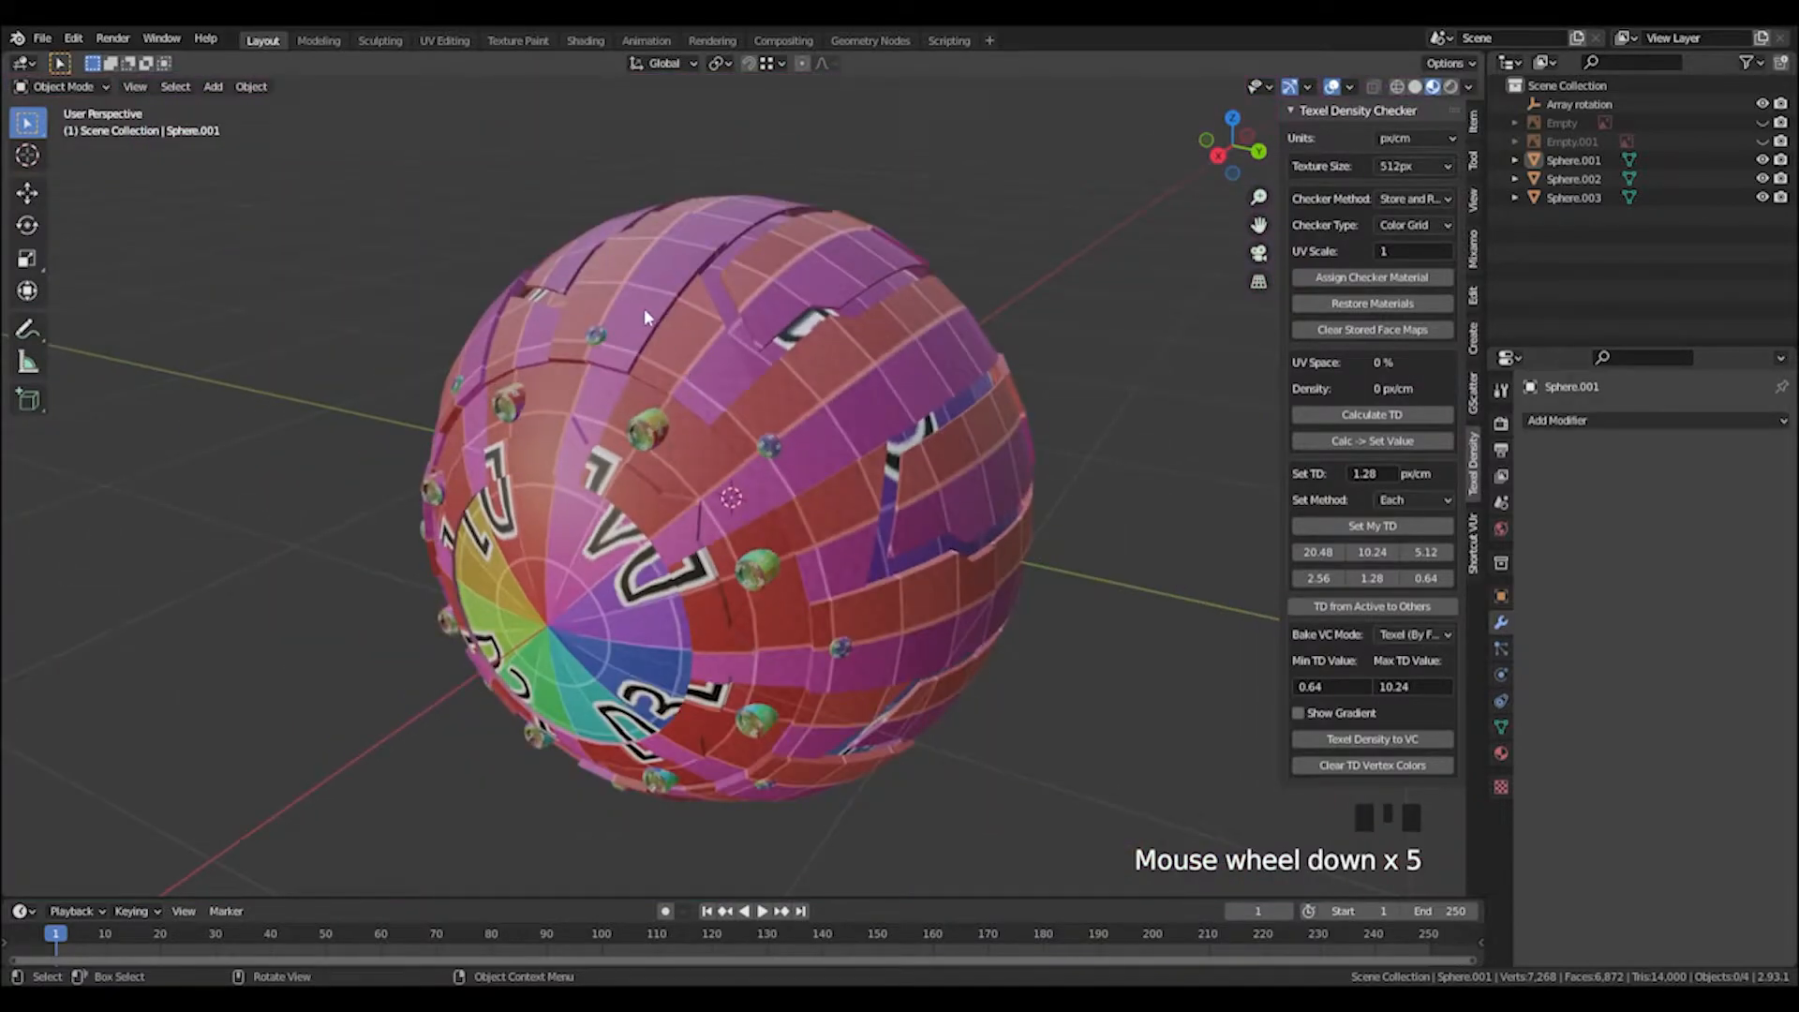
Replace the checker pattern on all sphere objects with their stored original materials and clear the selection.
left_click_drag(300, 187, 1168, 917)
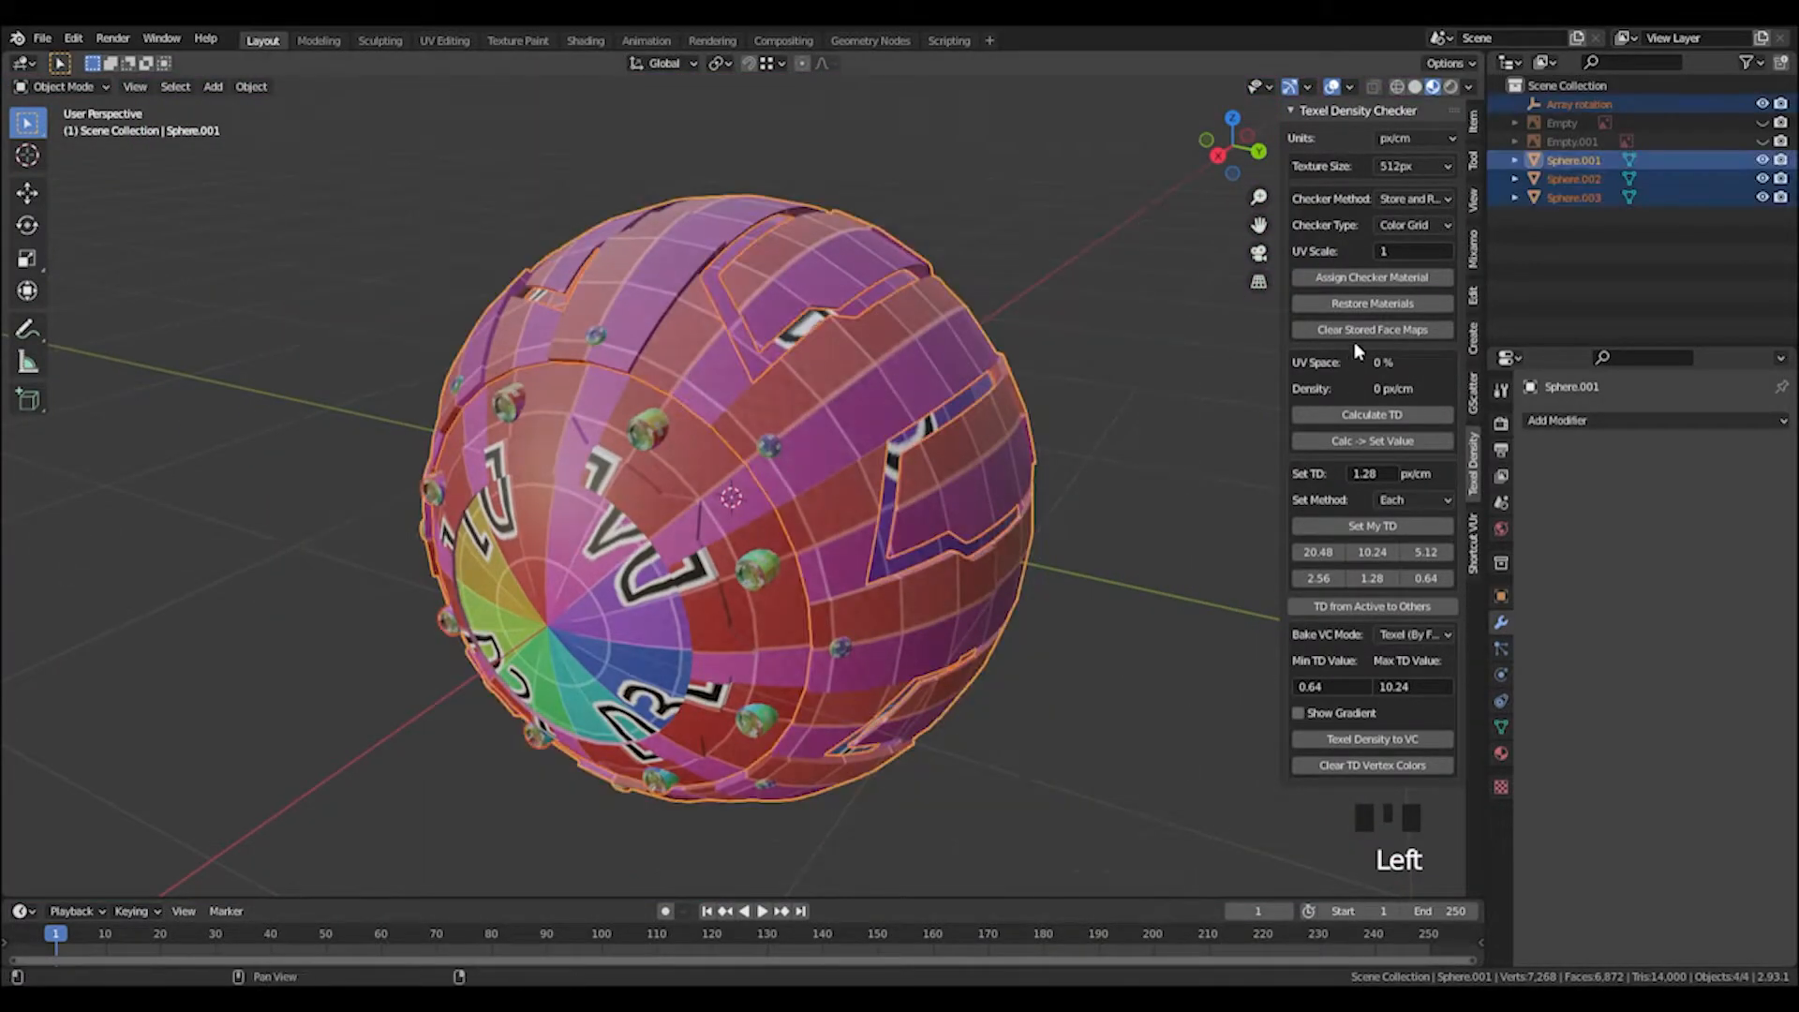
left_click(1372, 303)
left_click(1073, 521)
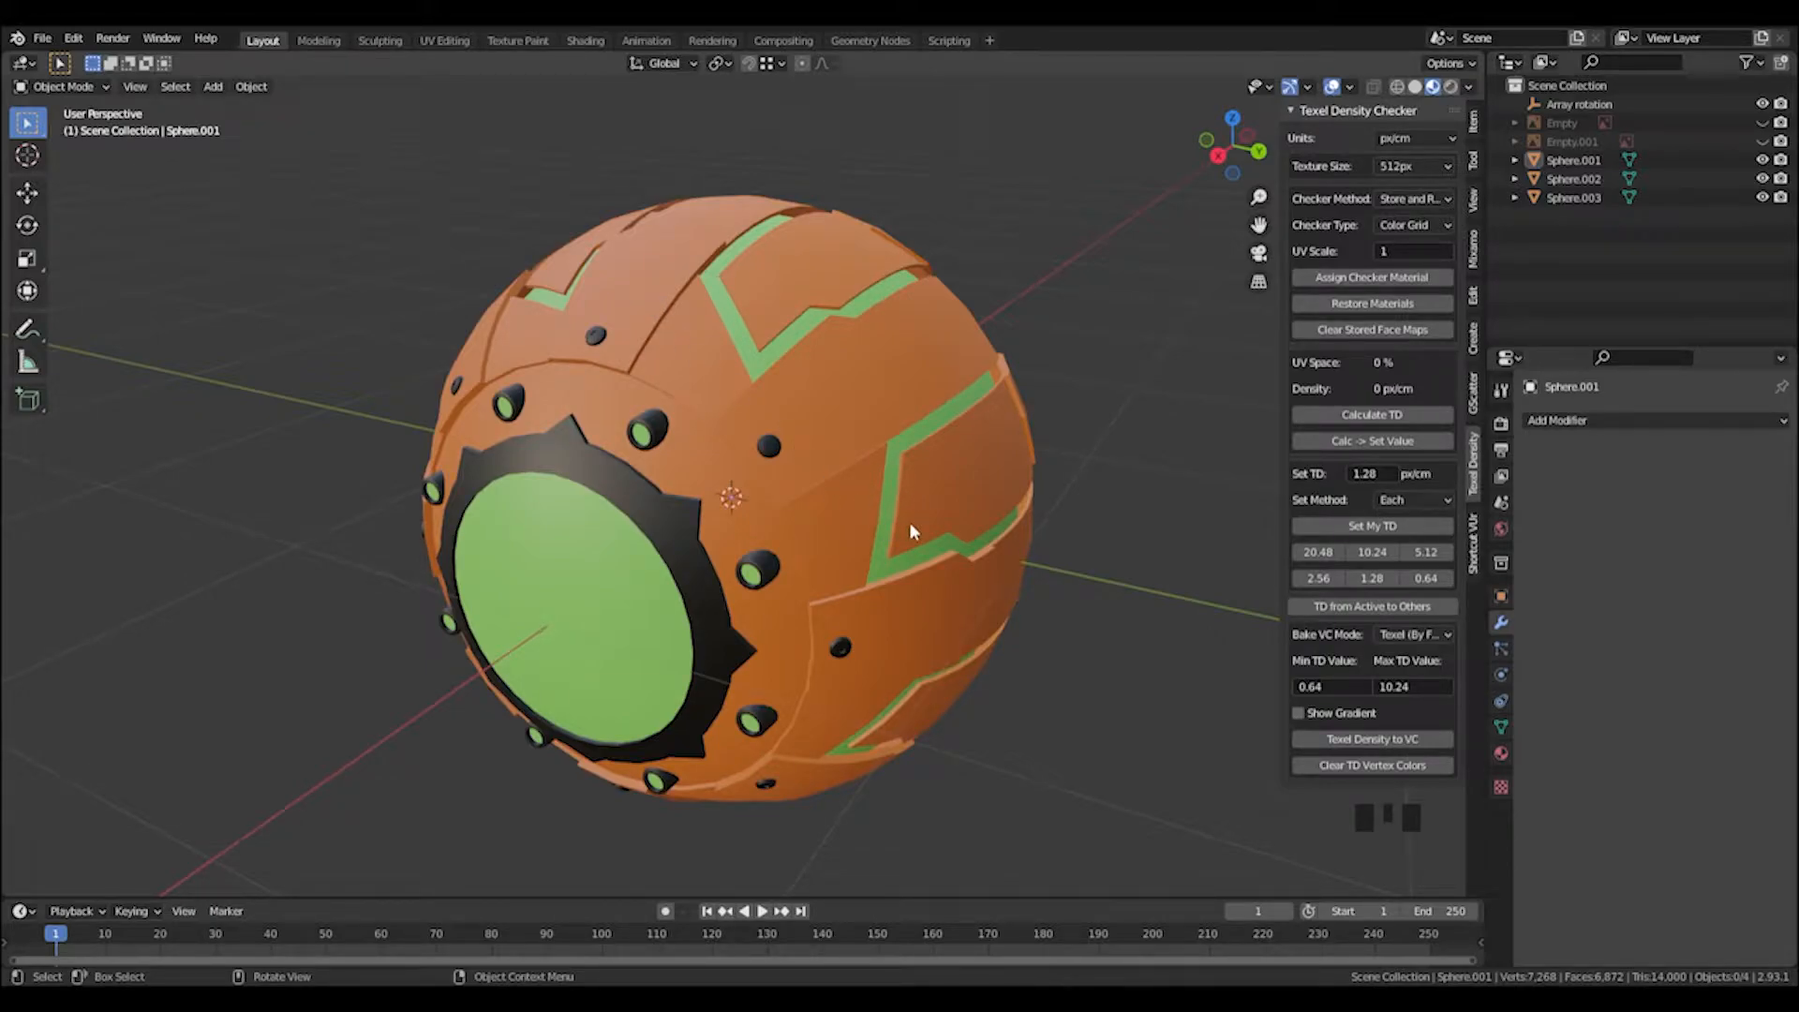
Delete the end cap on the negative X side of Sphere.003, keeping the opposite cap.
left_click(633, 522)
scroll(650, 519, "down", 2)
middle_click_drag(650, 519, 604, 503)
key("z")
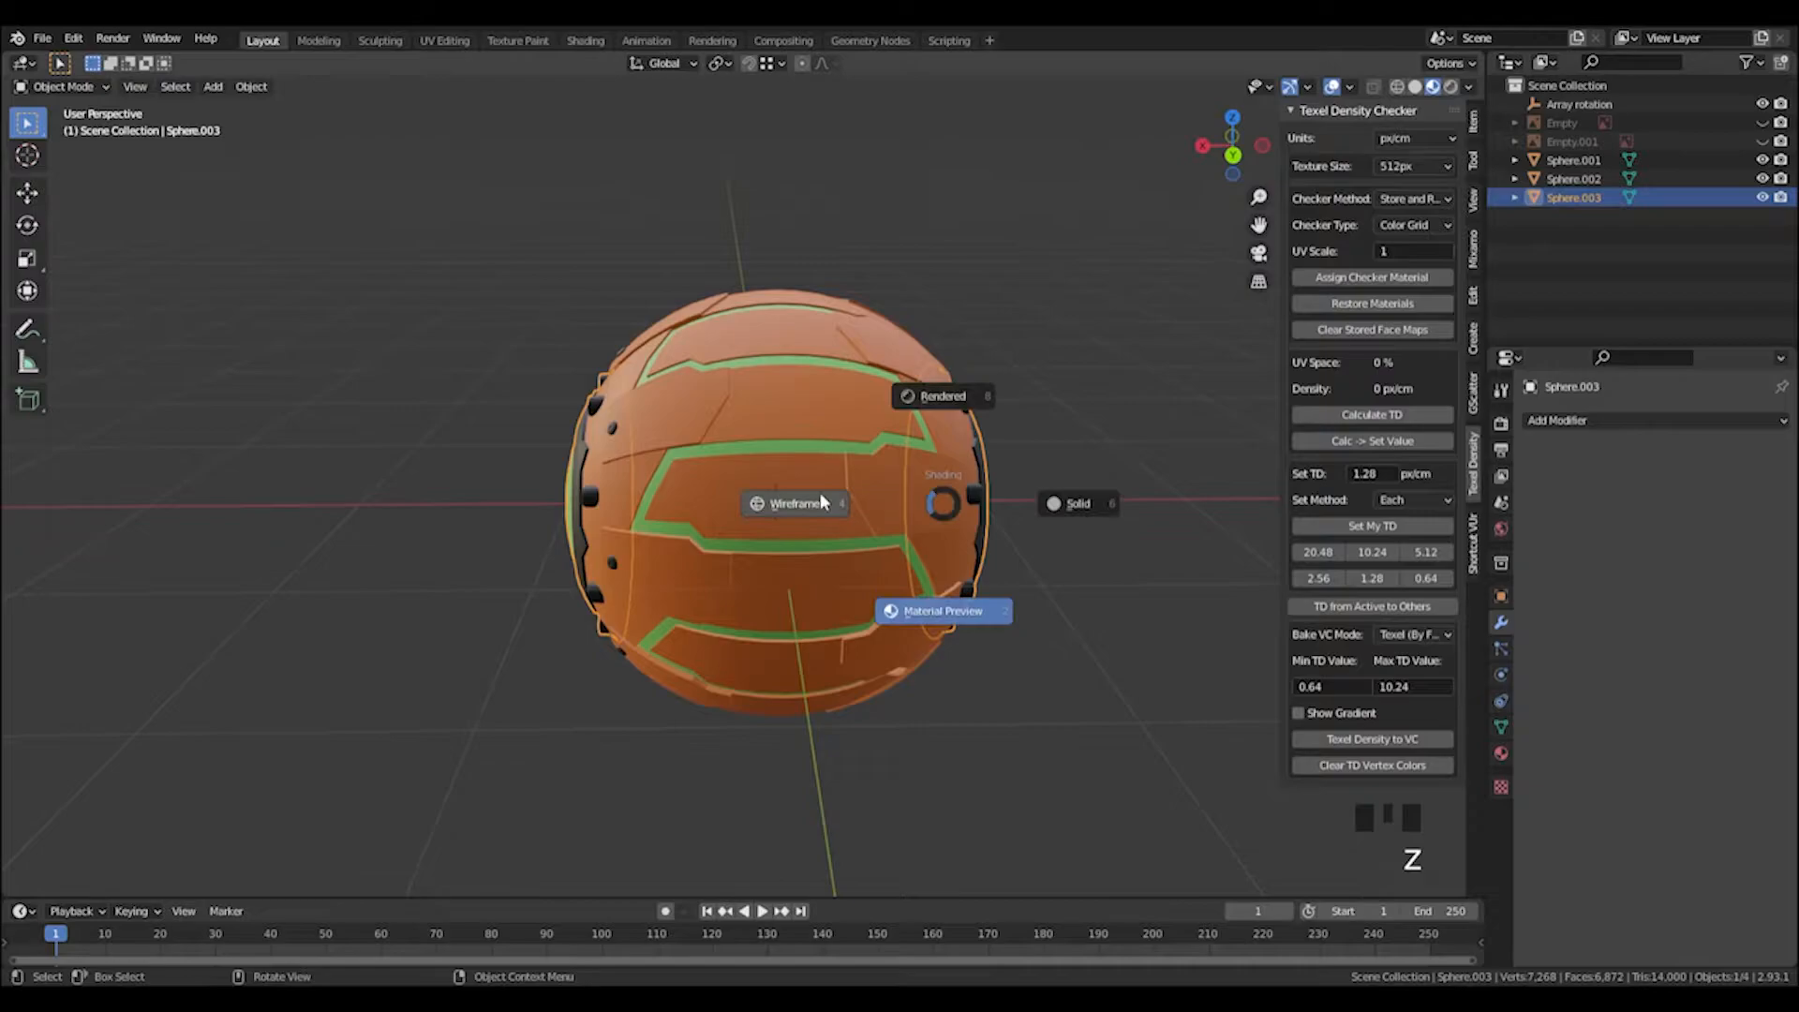
key("Tab")
left_click_drag(791, 231, 990, 612)
key("x")
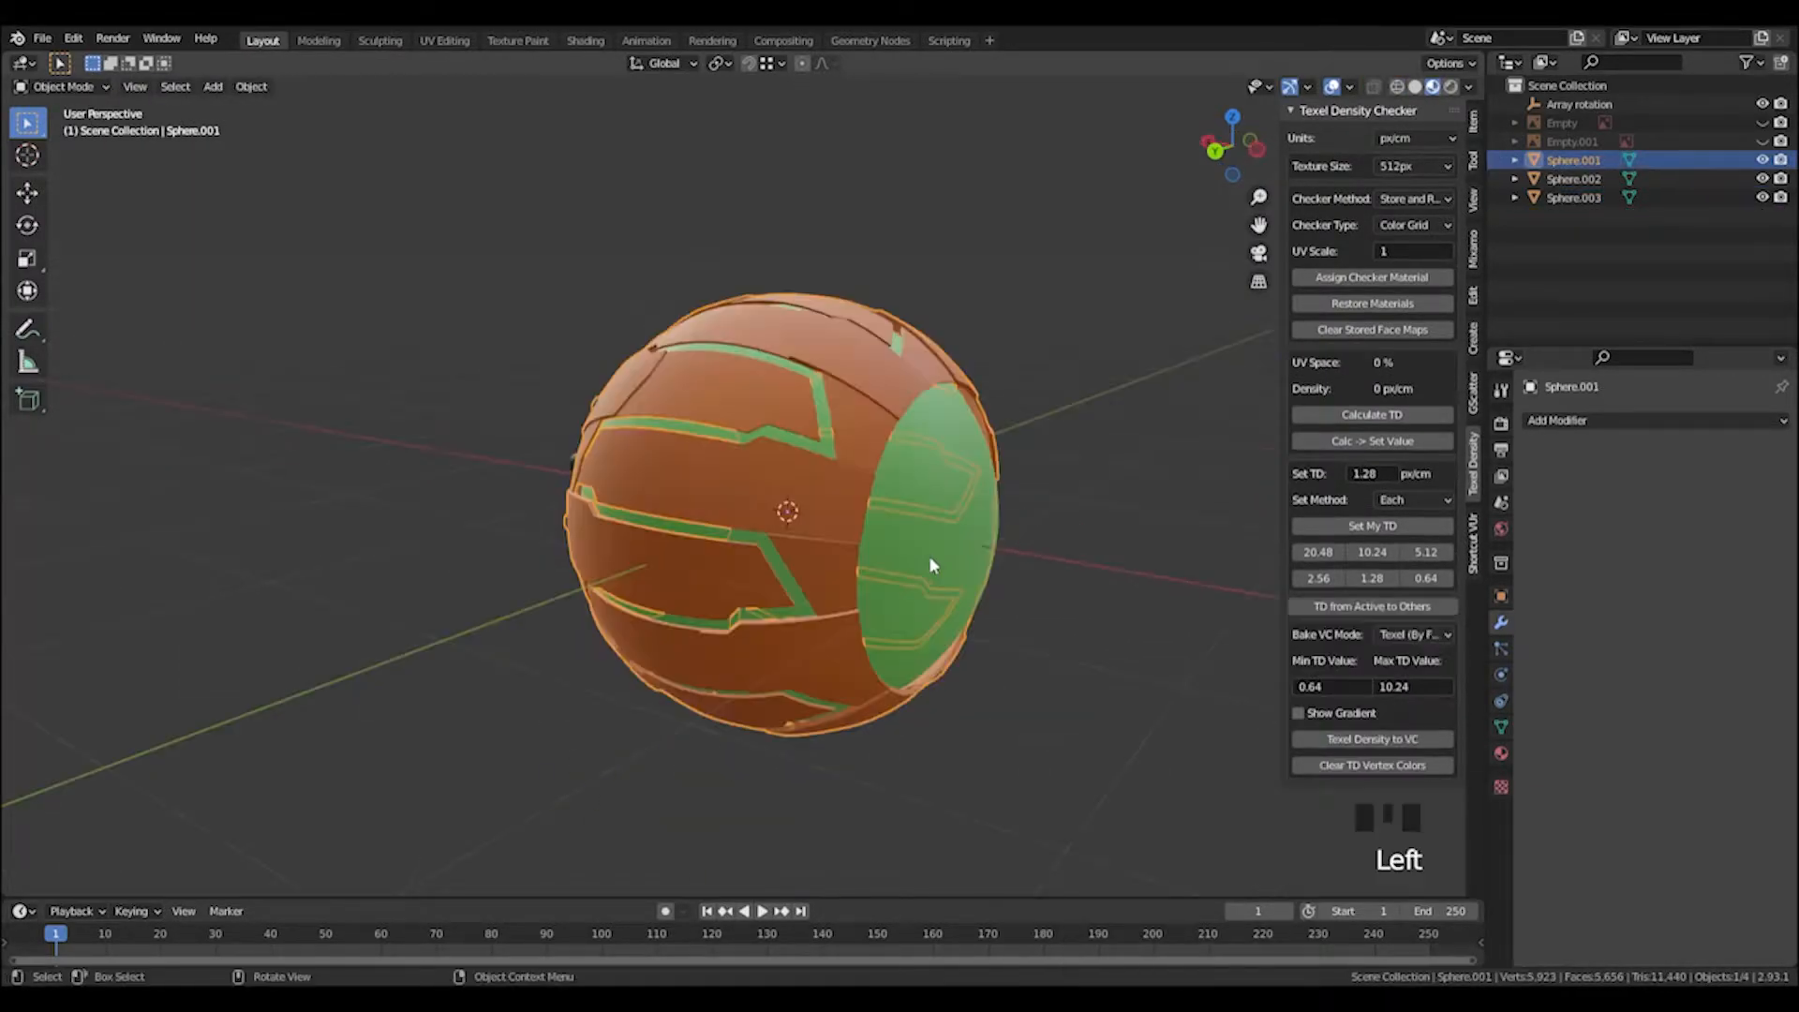
Select the green inner sphere, view it in isolation and return to the full scene.
left_click(1064, 602)
left_click(988, 547)
left_click(950, 521)
middle_click_drag(1044, 570, 1093, 561)
key("KP_Divide")
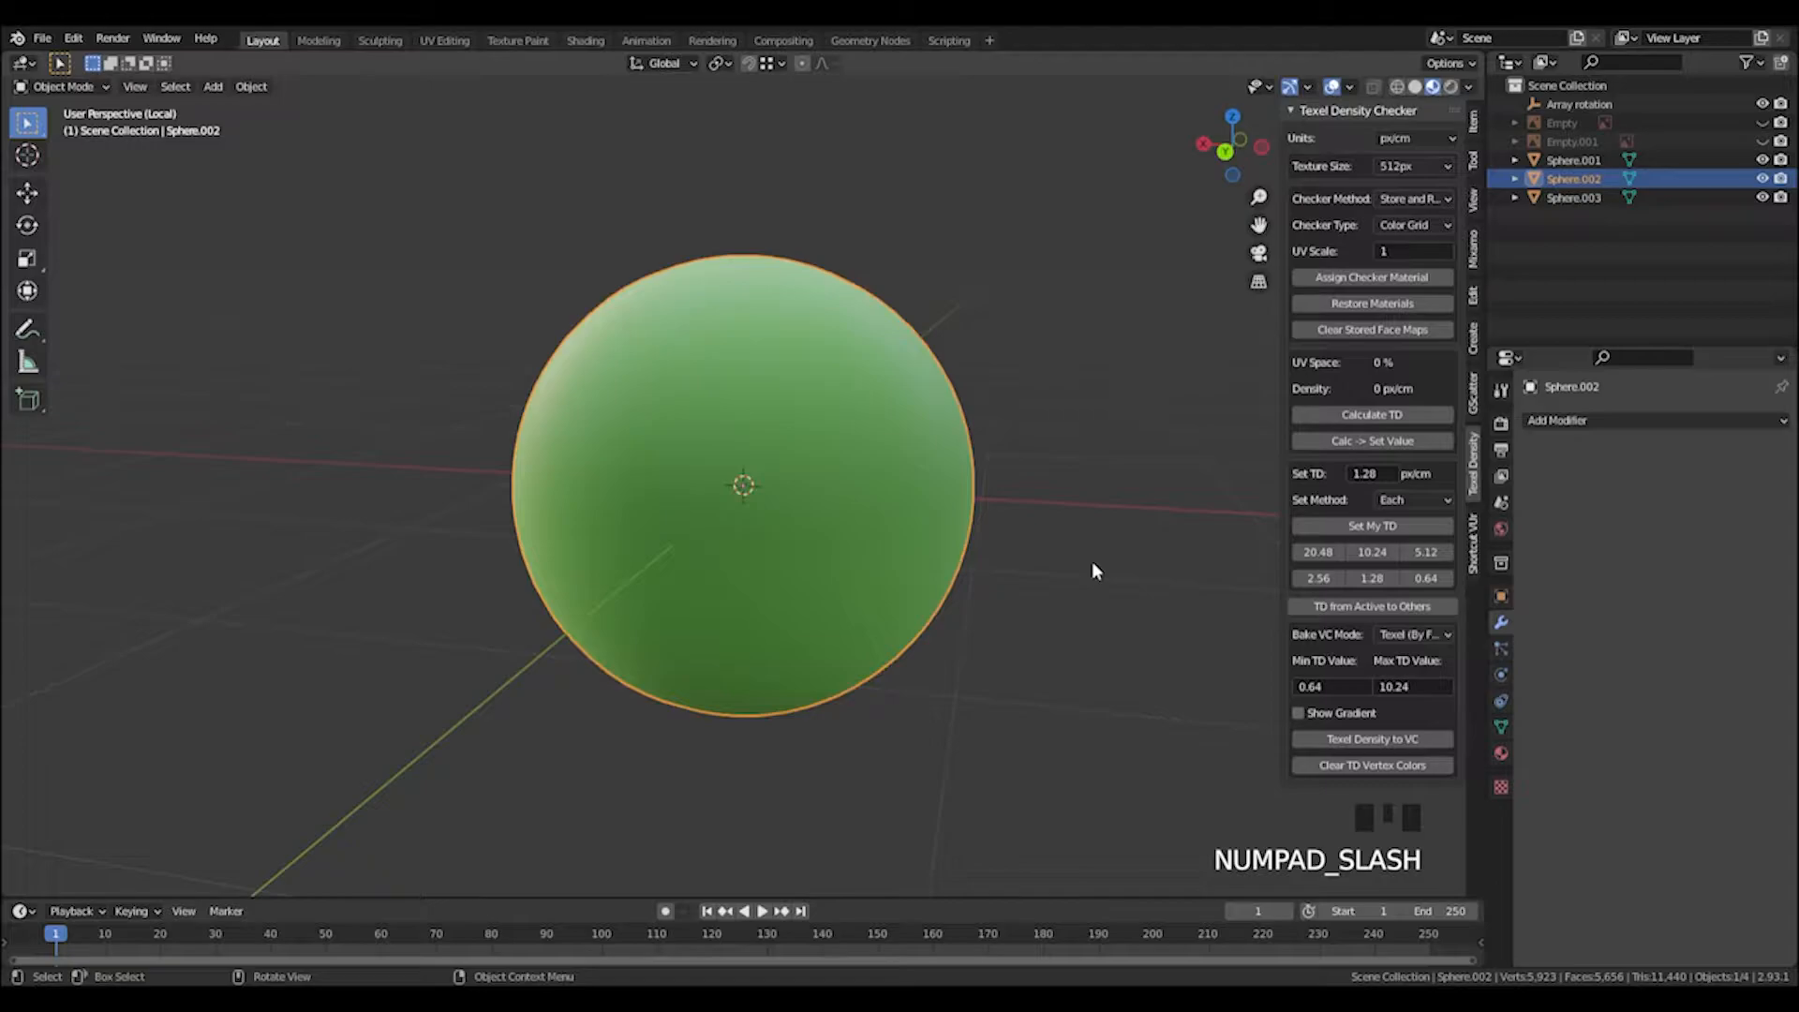
key("KP_Divide")
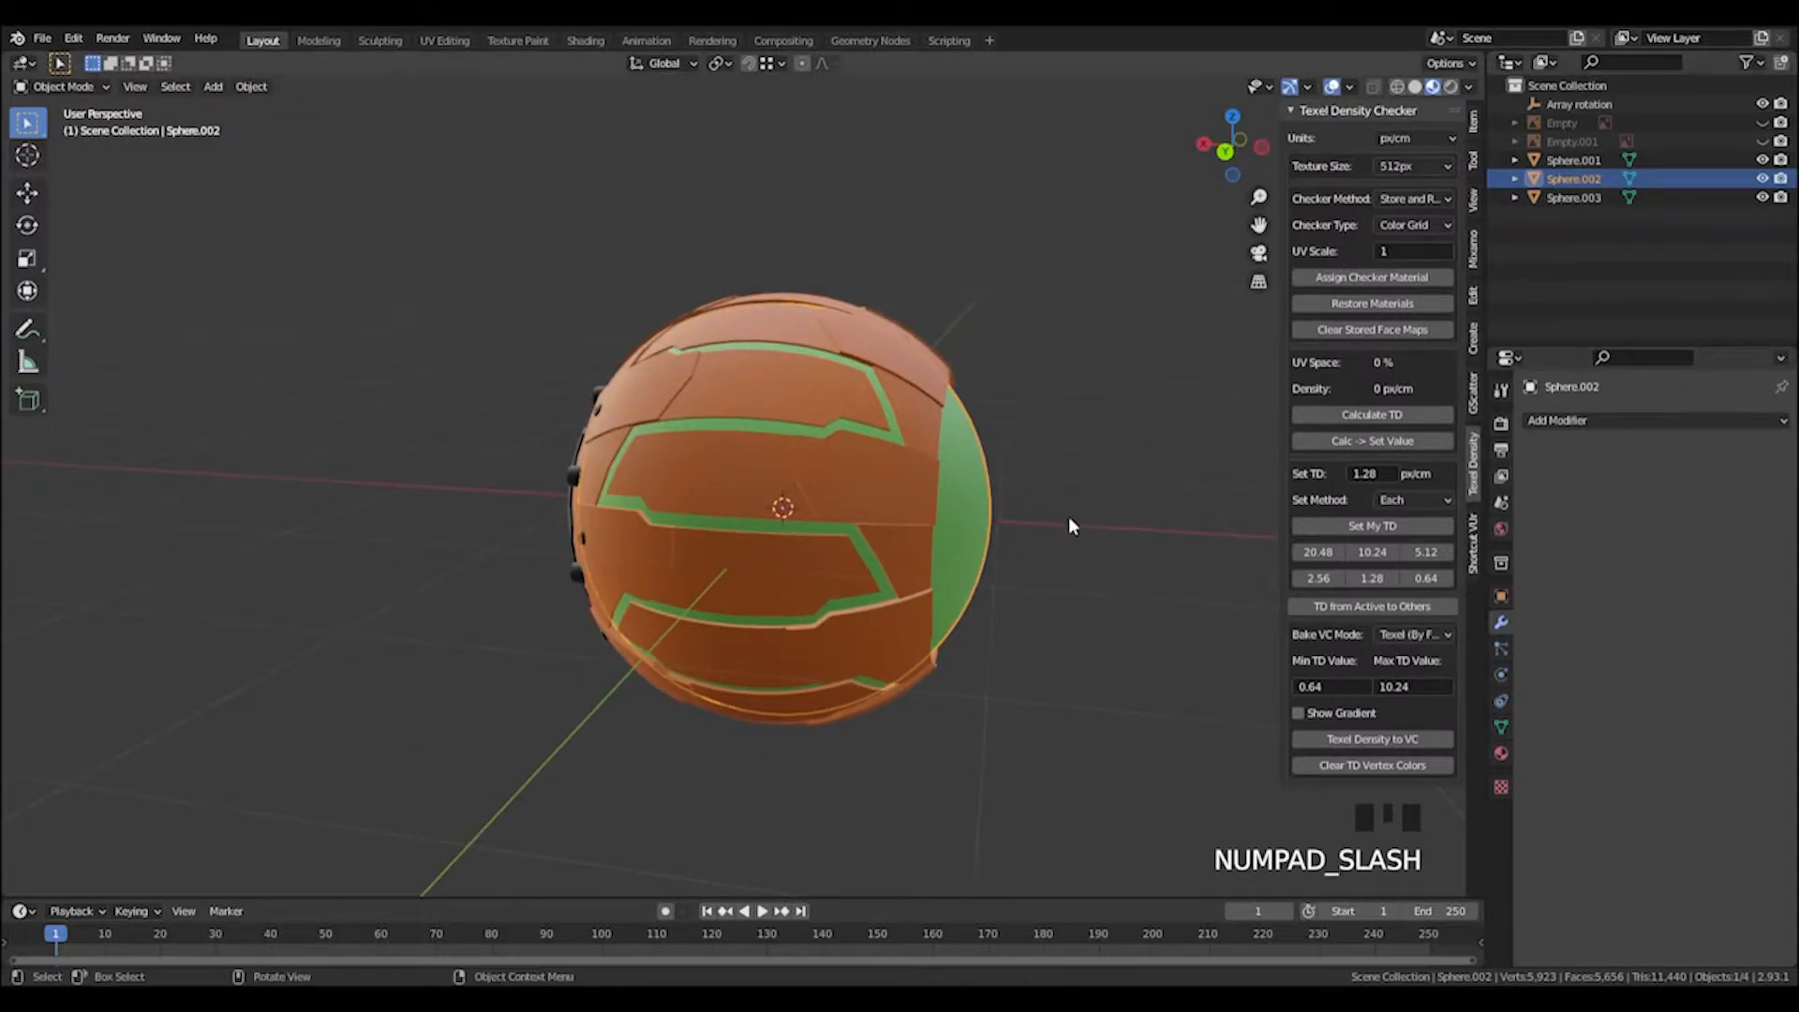
Rename the green sphere as Inner_Sphere and hide it in the viewport.
left_click(1580, 178)
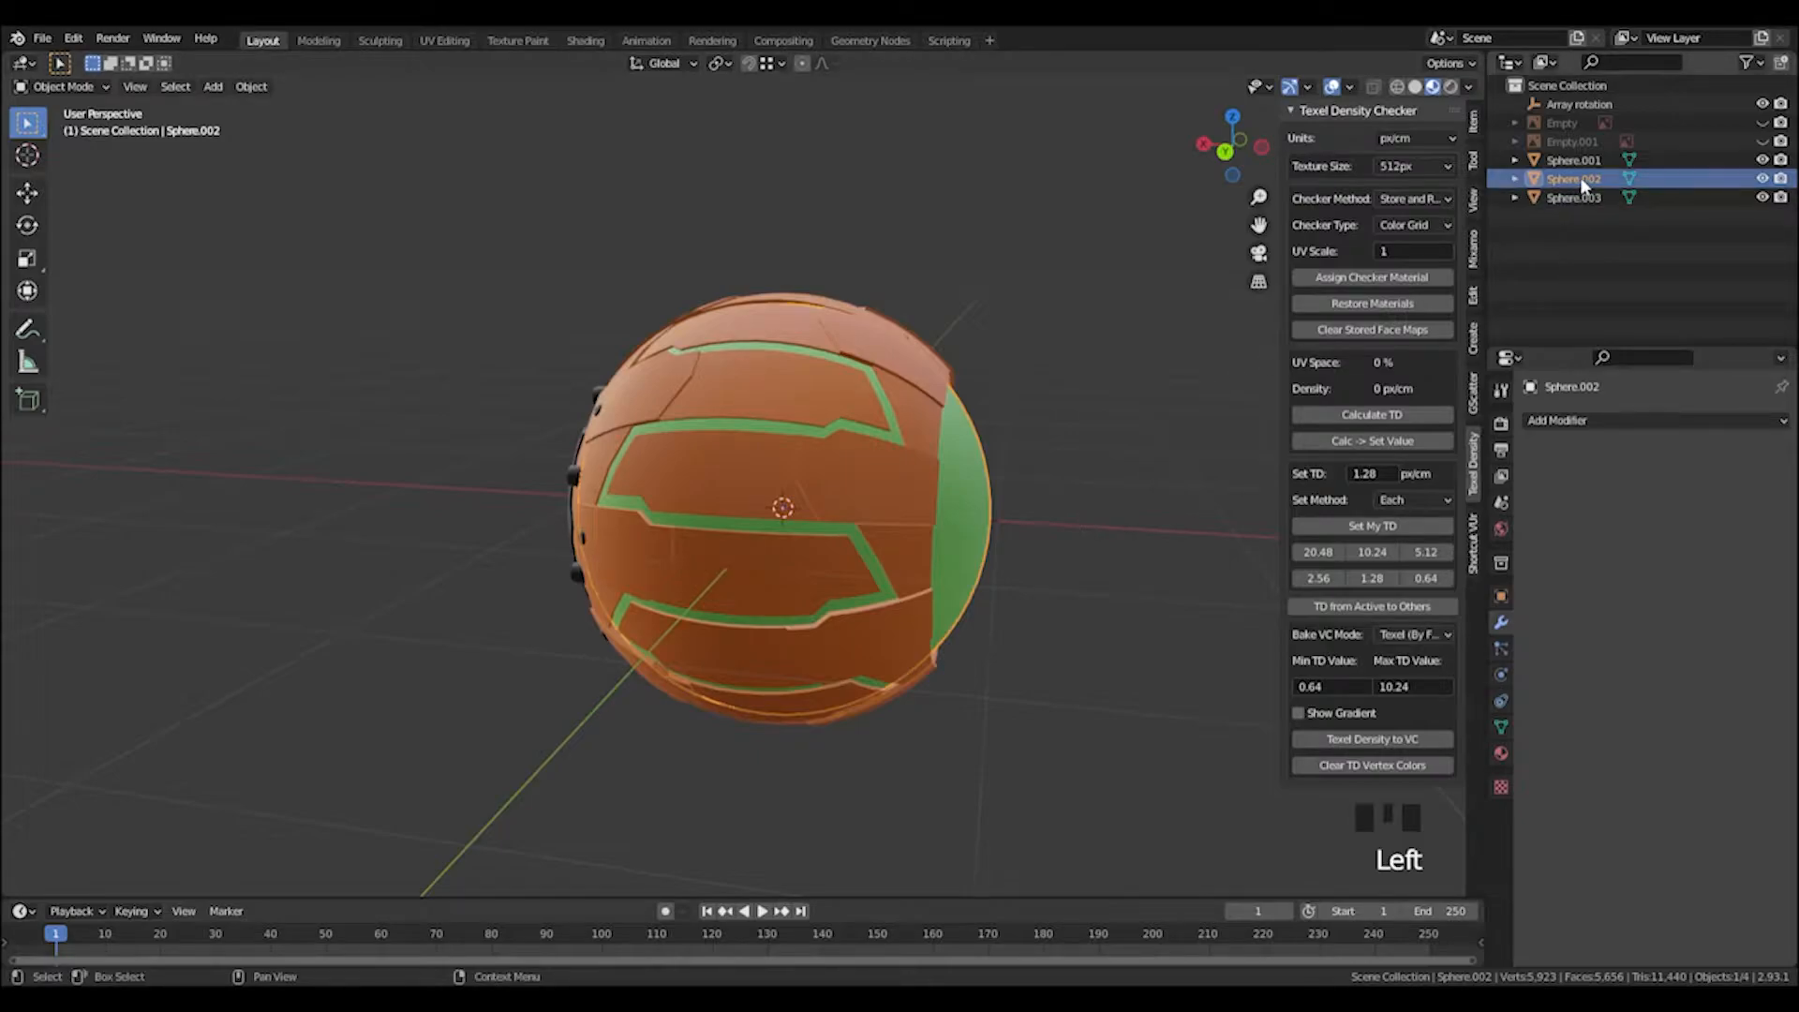
key("F2")
type("Inner_Sphere")
key("Return")
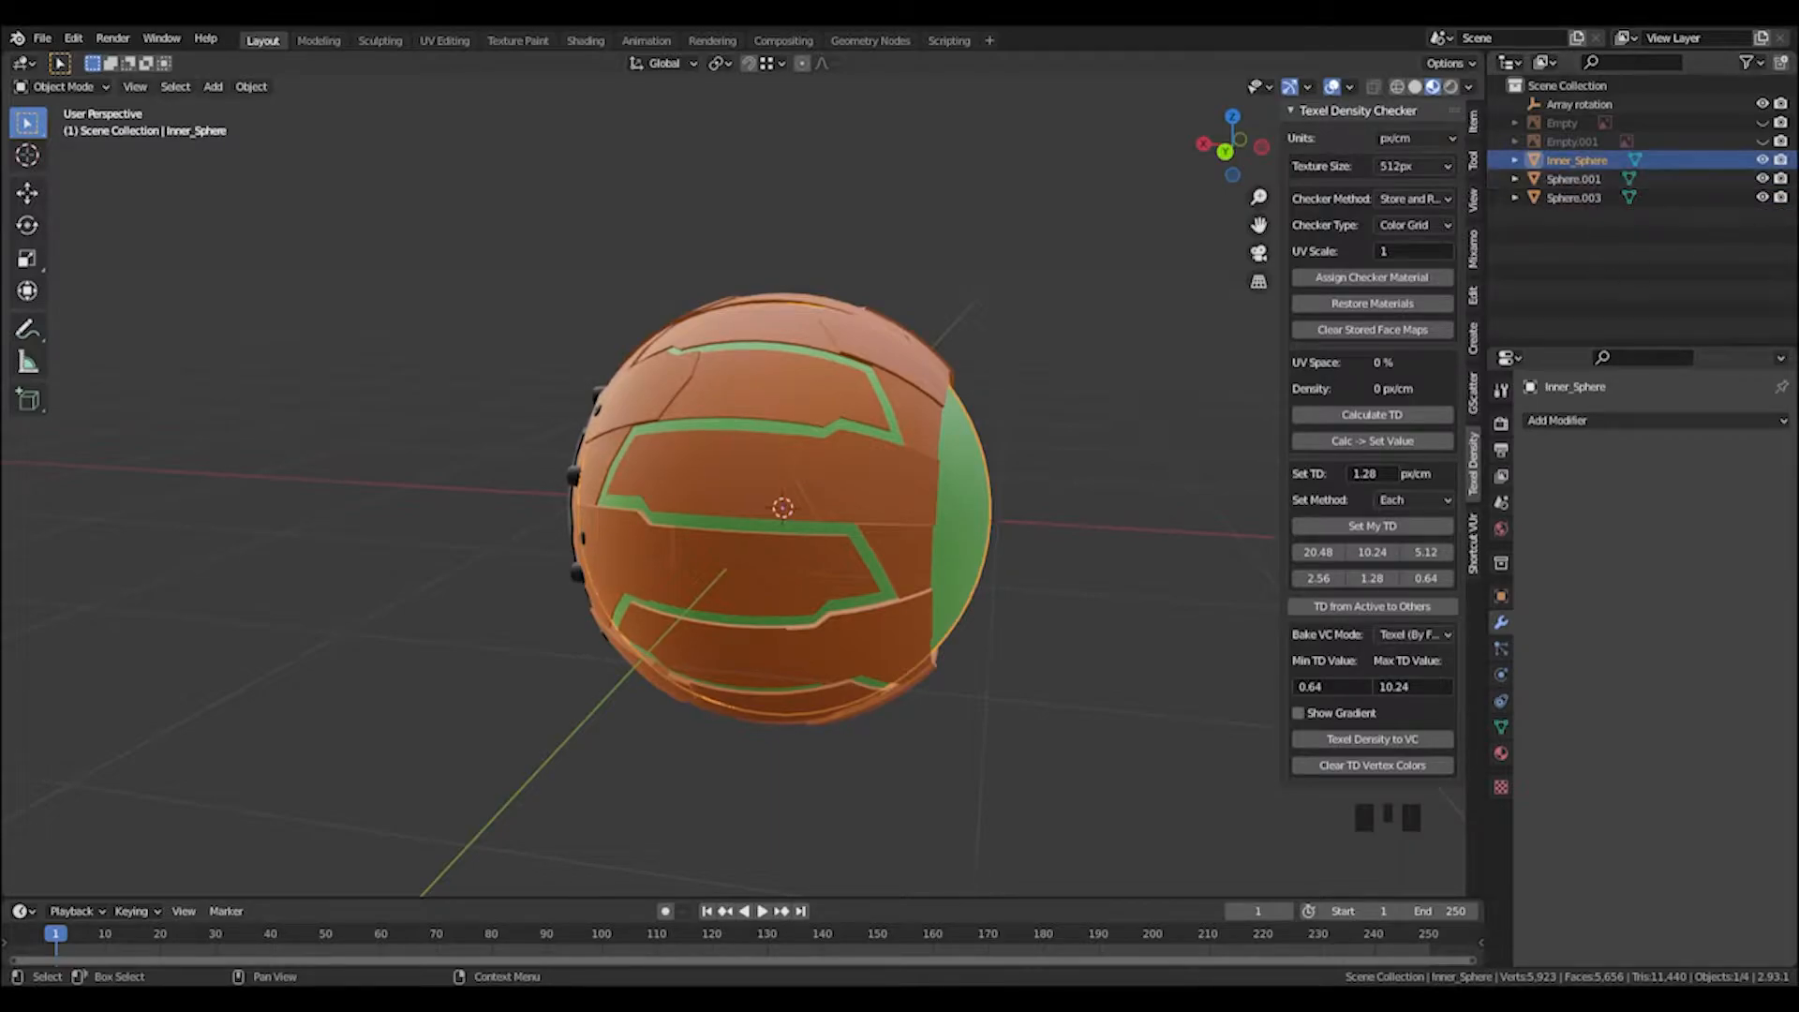
left_click(1762, 160)
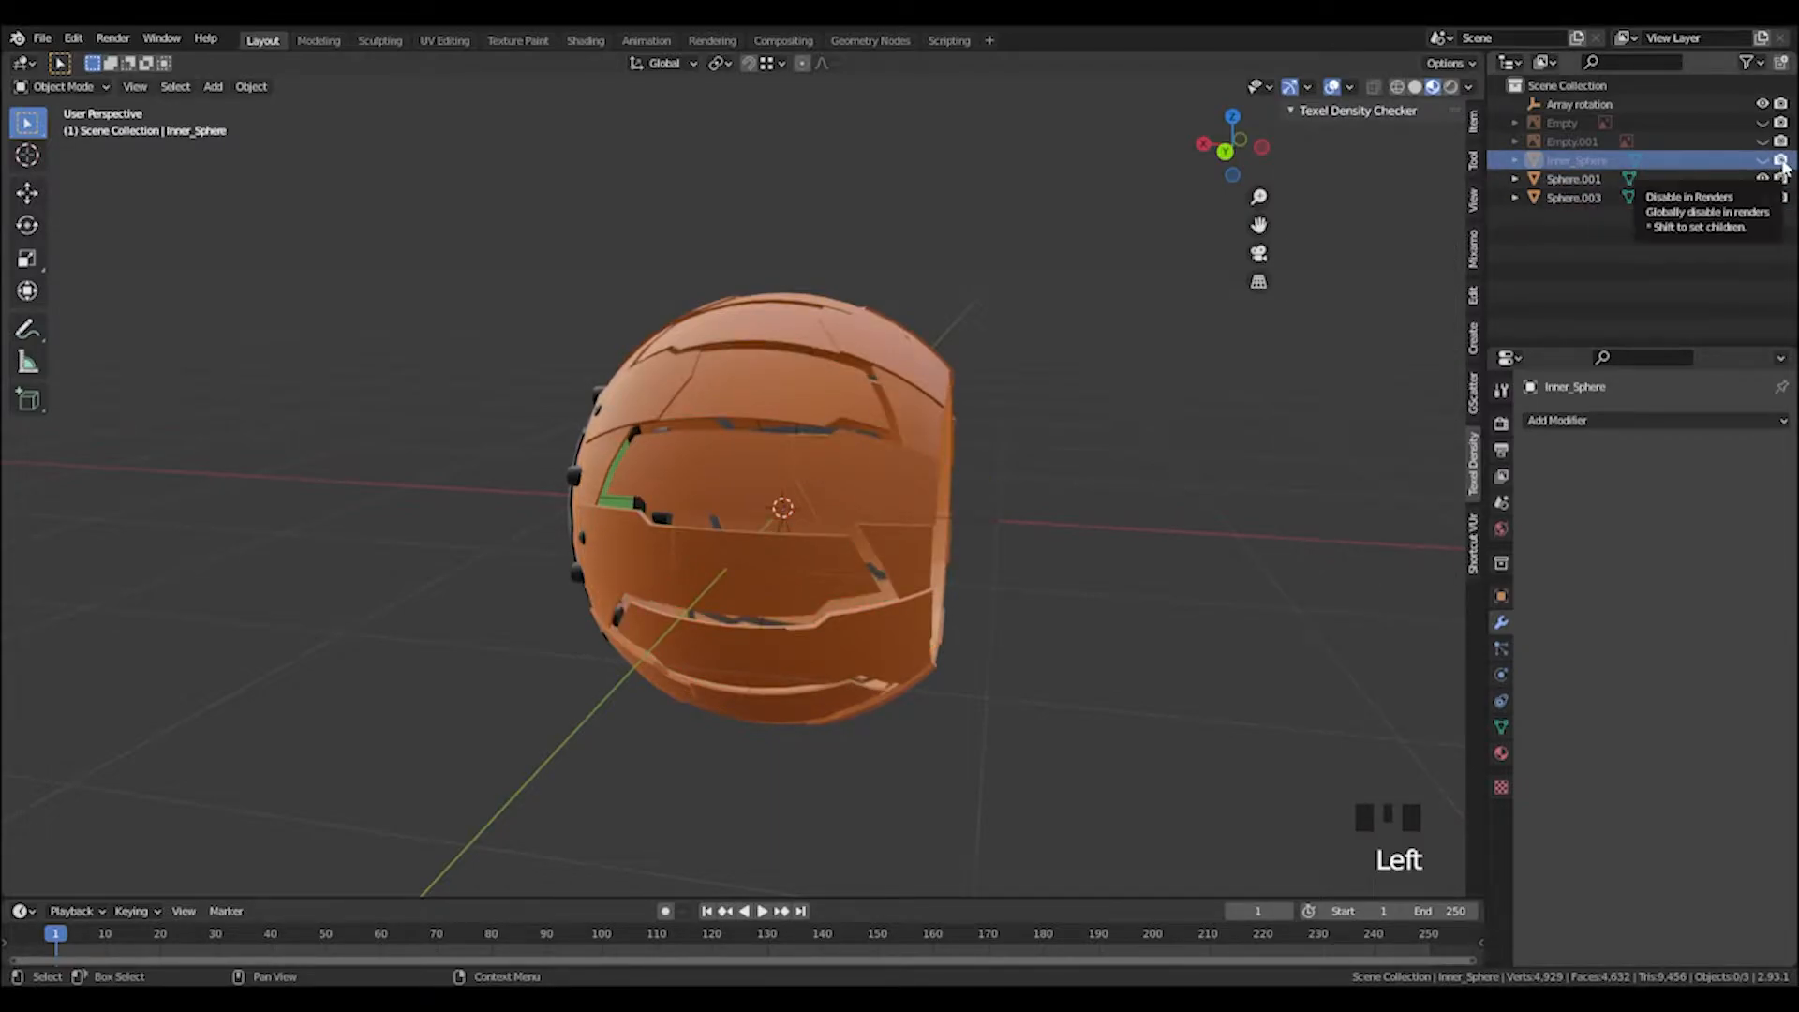
Select the outer shell Sphere.001 and isolate it in local view.
left_click(1193, 434)
middle_click_drag(1192, 433, 976, 478)
left_click(832, 489)
mouse_move(832, 489)
middle_mouse_down()
mouse_move(672, 333)
mouse_move(751, 360)
mouse_move(727, 349)
middle_mouse_up()
left_click(644, 343)
key("KP_Divide")
Delete all repeated segments of the outer shell except the uppermost one, selecting the surrounding faces in wireframe and growing the selection.
key("z")
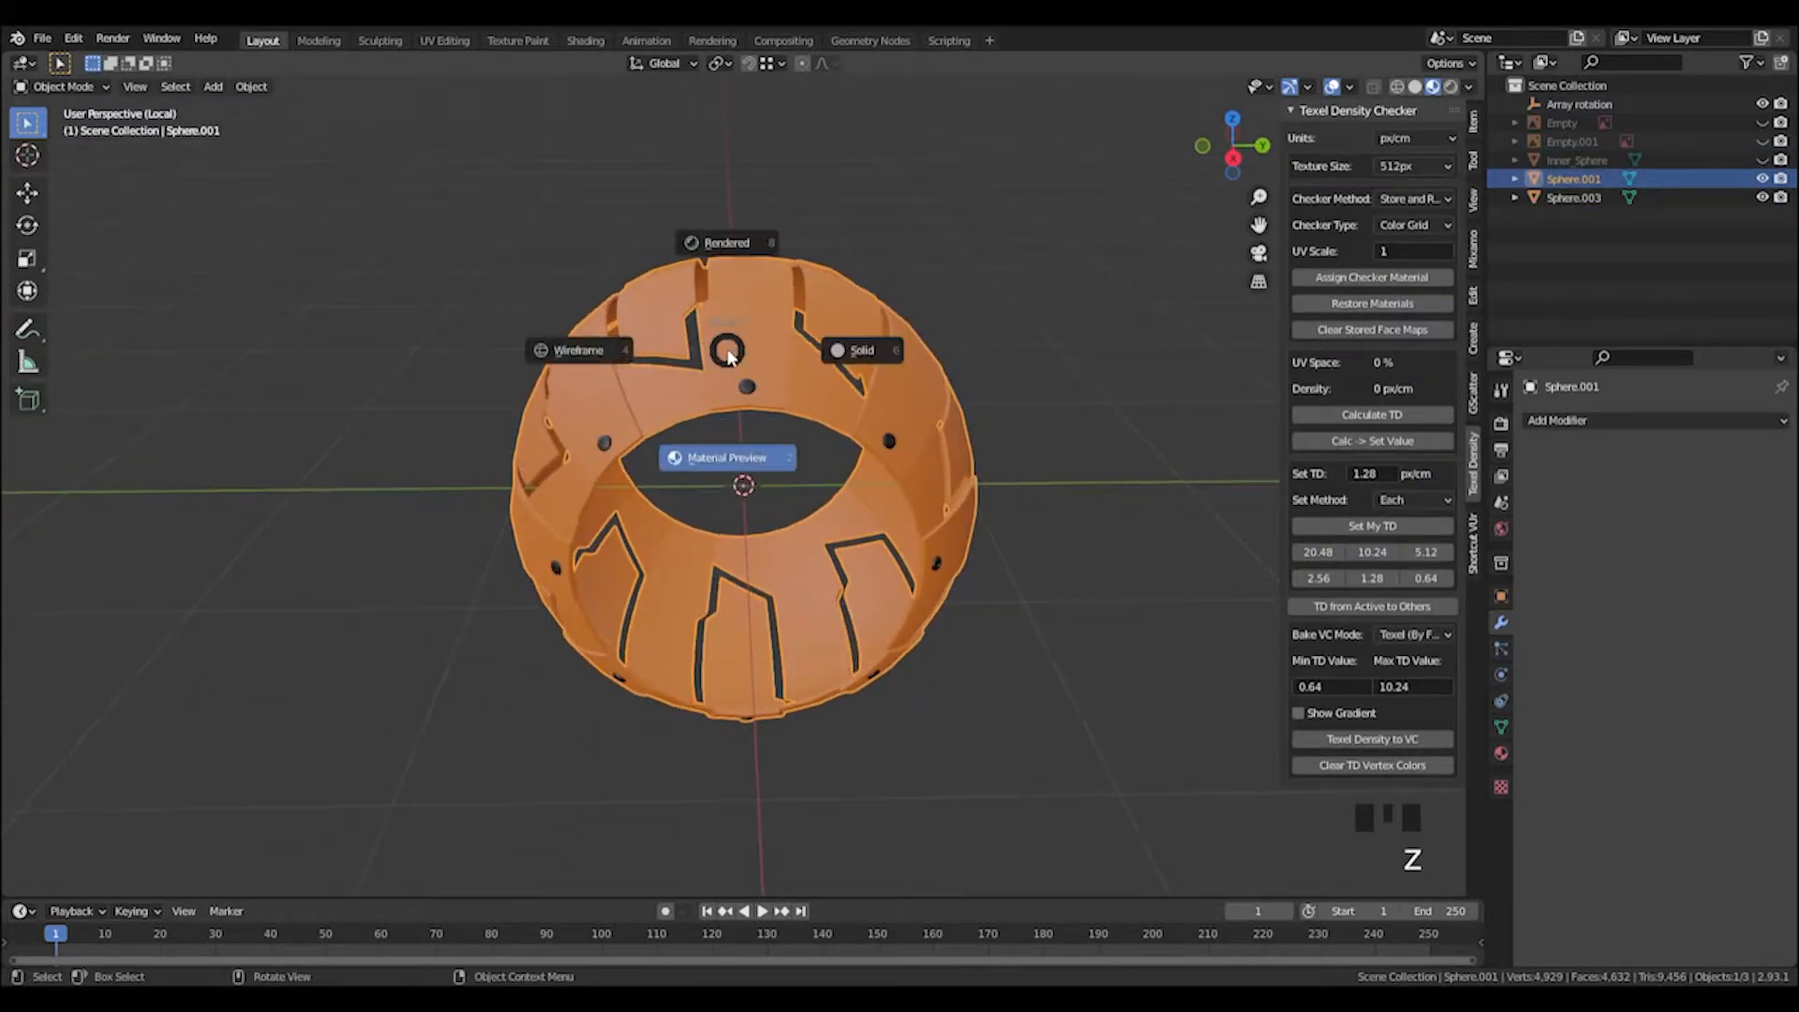
left_click(622, 357)
mouse_move(610, 367)
middle_mouse_down()
mouse_move(621, 345)
mouse_move(565, 310)
middle_mouse_up()
key("Tab")
left_click_drag(480, 211, 690, 523)
mouse_move(721, 480)
middle_mouse_down()
mouse_move(690, 474)
mouse_move(712, 473)
middle_mouse_up()
left_click_drag(807, 225, 947, 467, "shift")
middle_click_drag(630, 486, 941, 539)
key("z")
left_click(1073, 547)
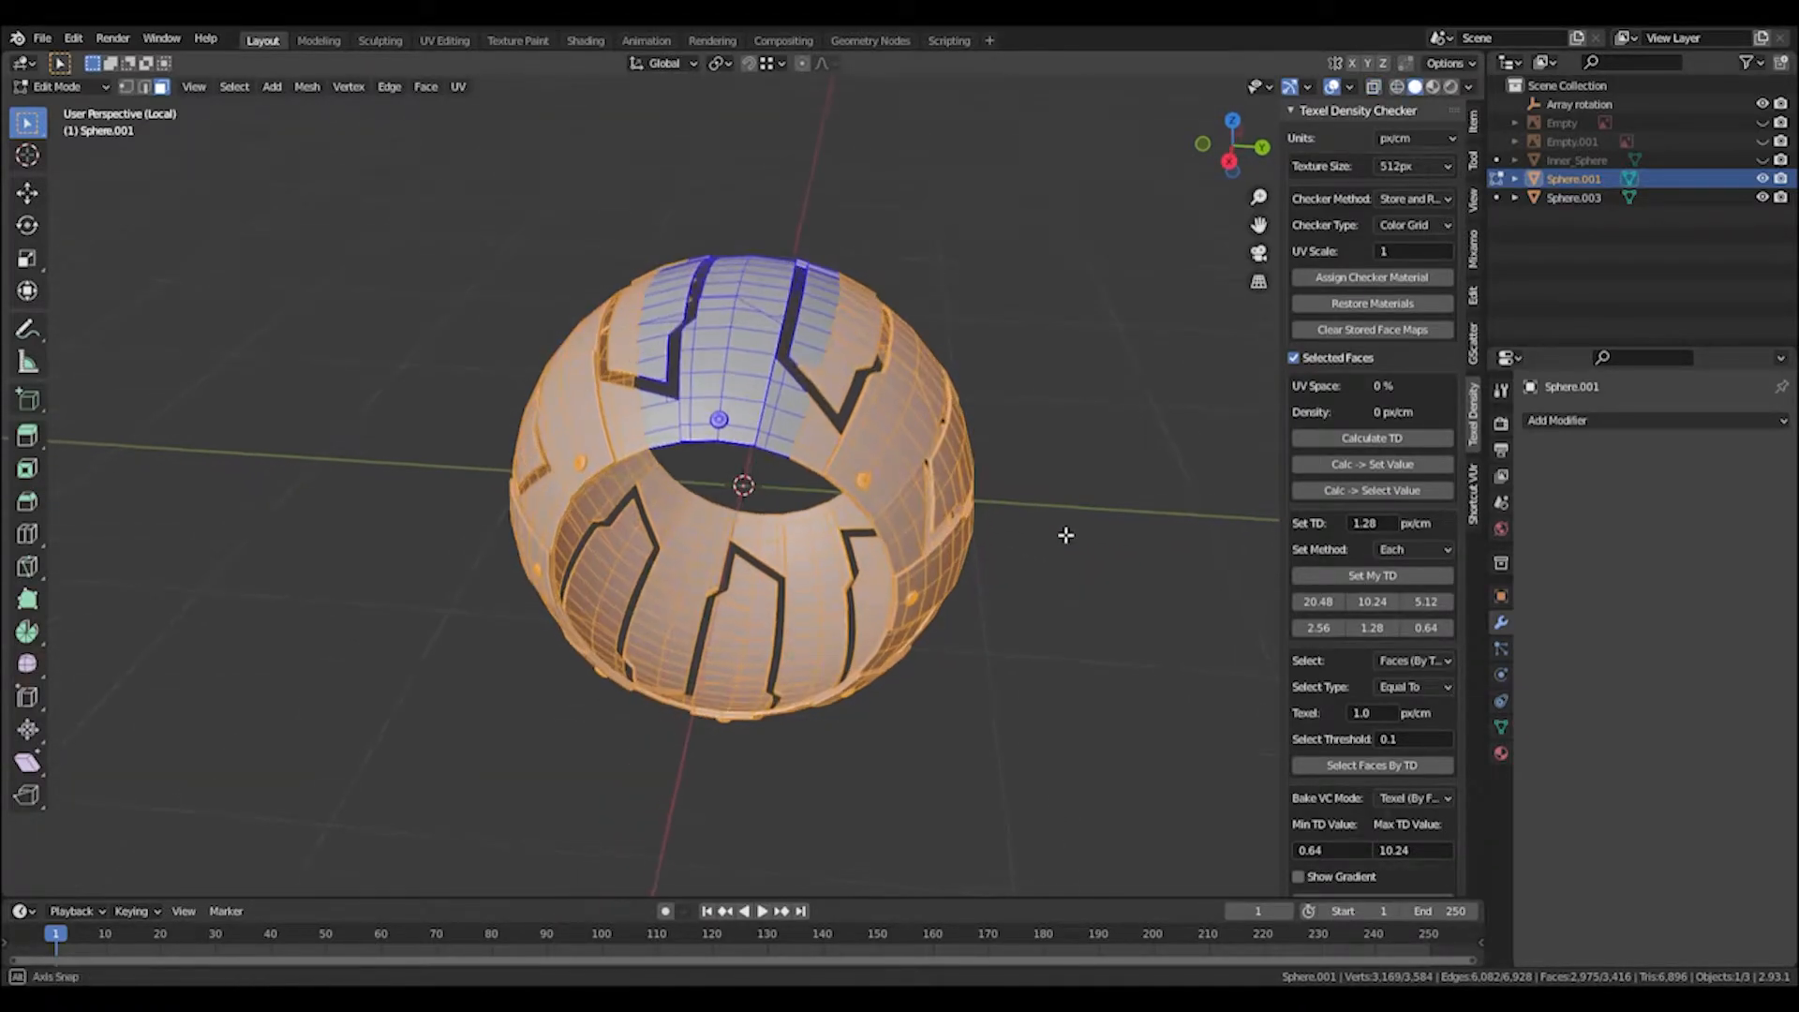
key("ctrl+KP_Add")
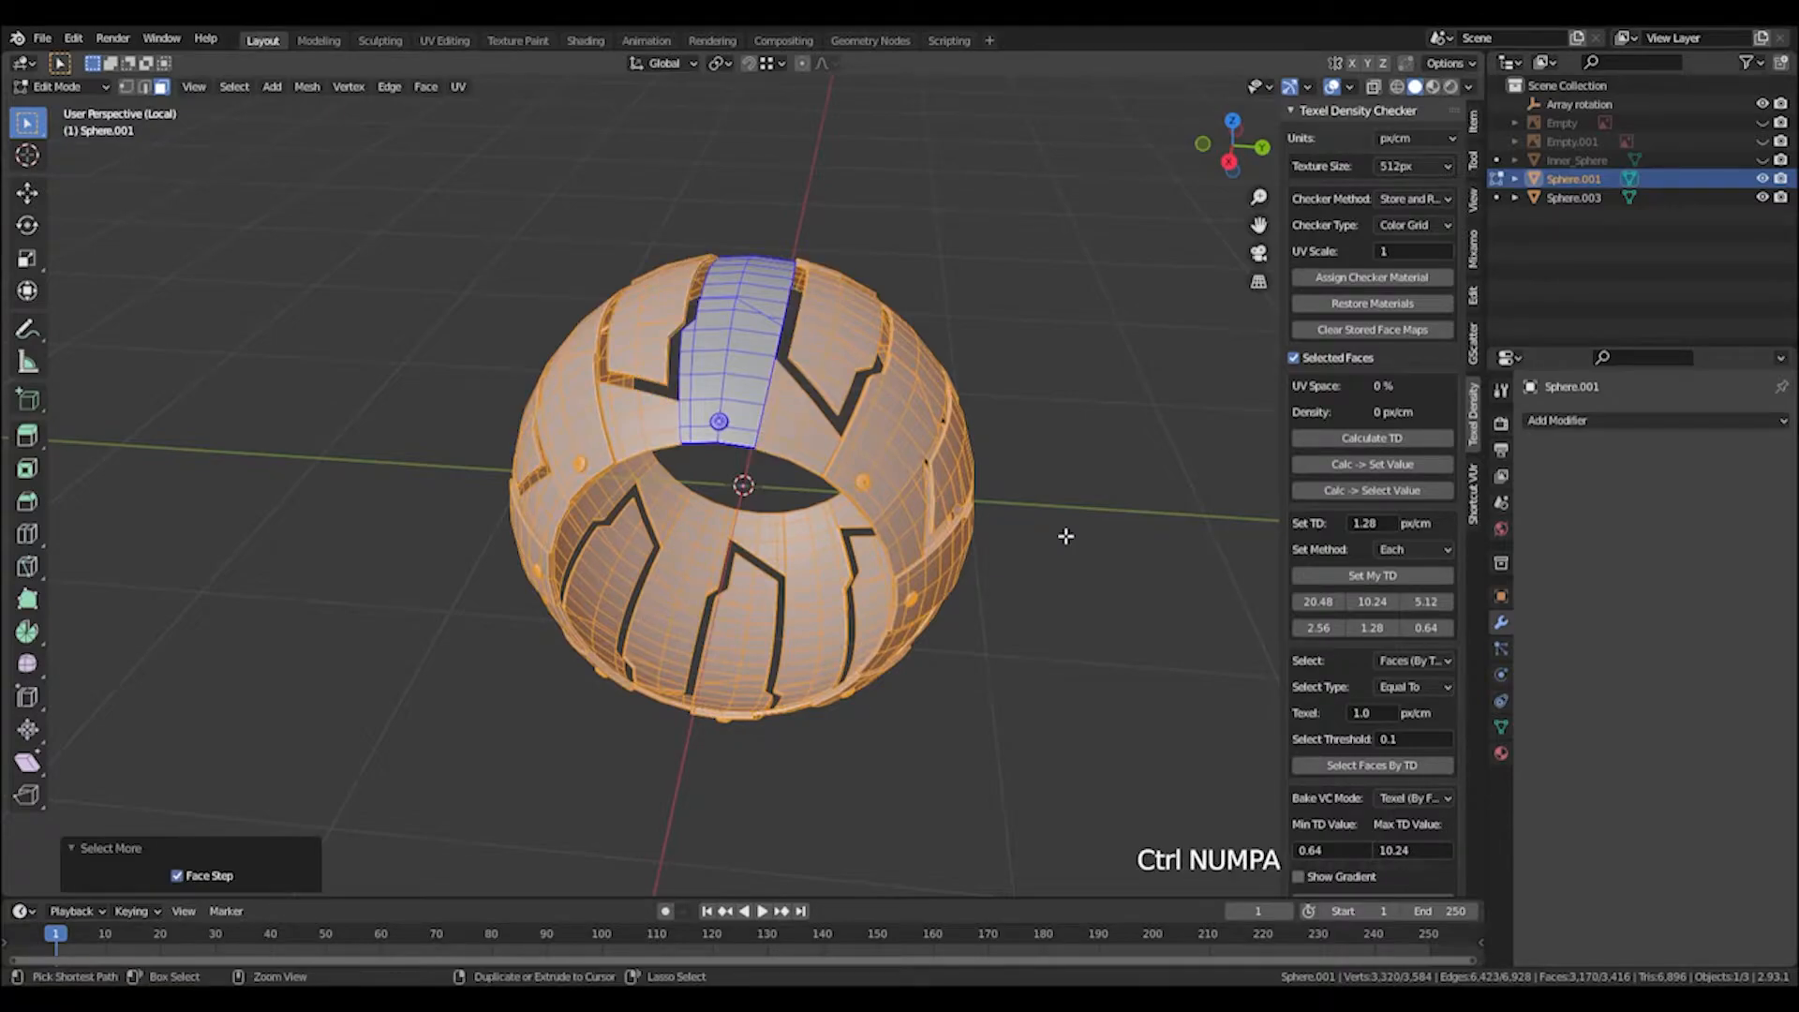
key("n")
key("alt+a")
key("ctrl+z")
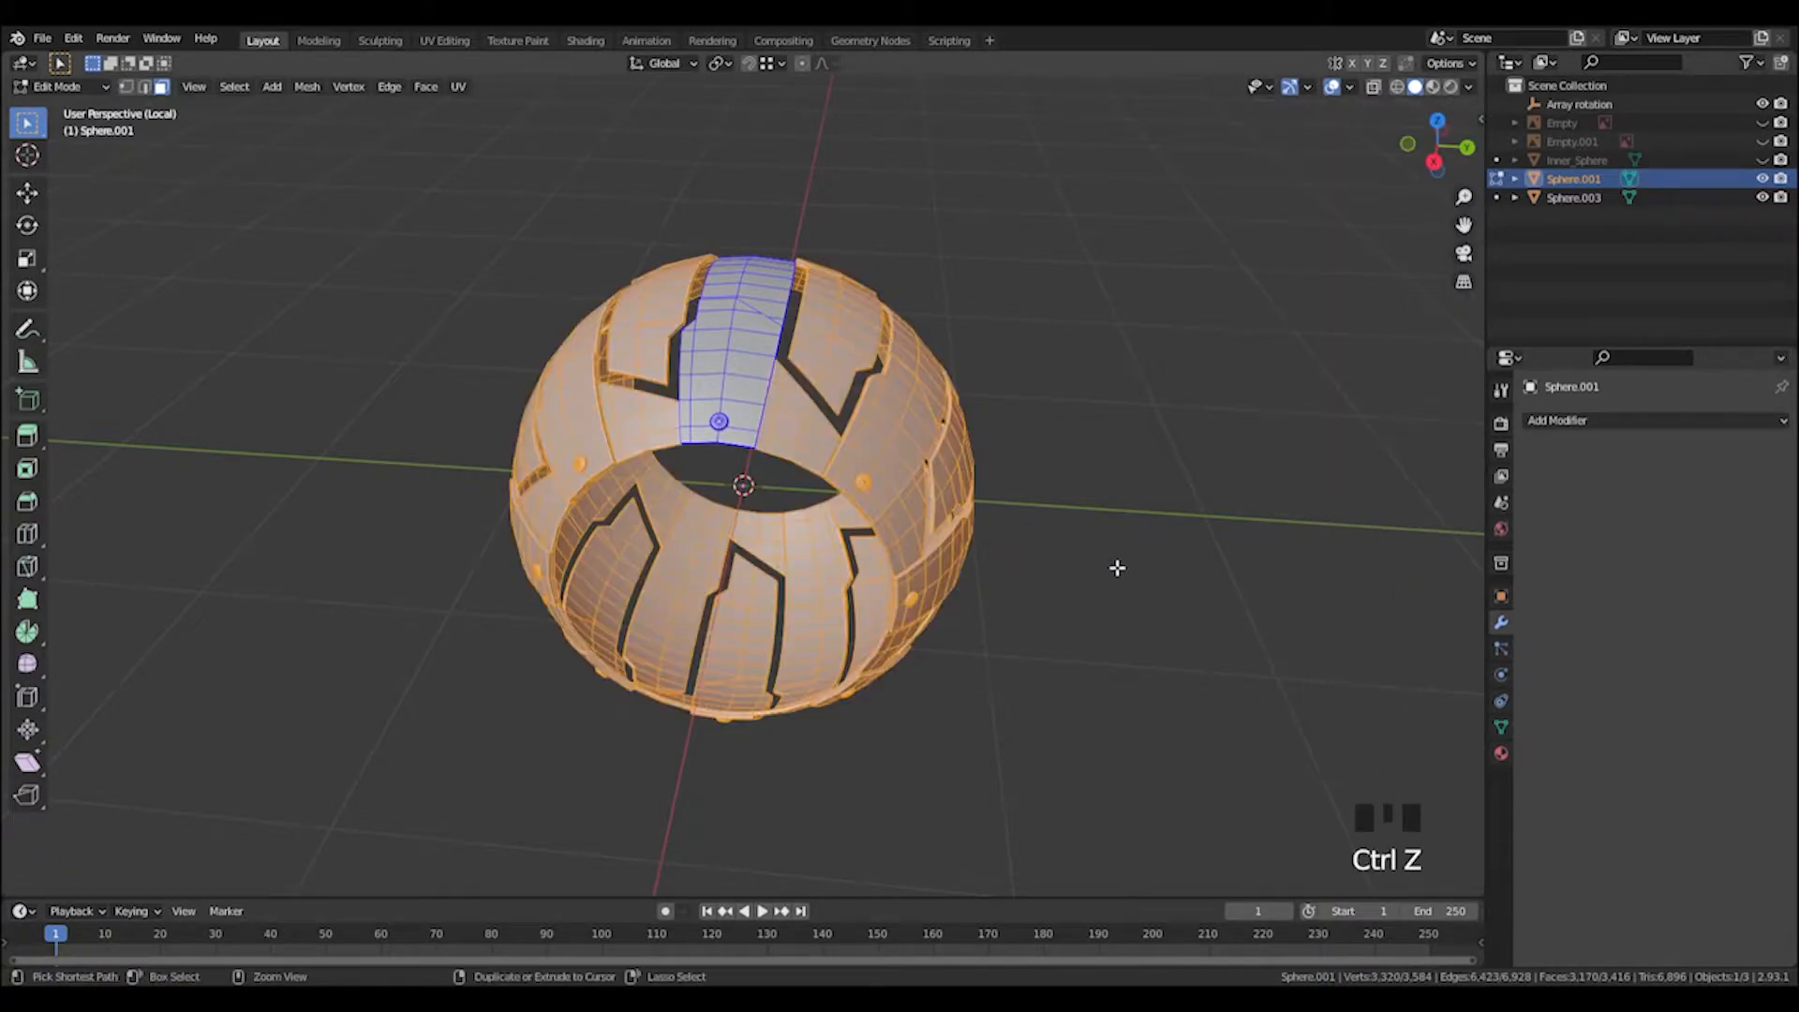
key("ctrl+KP_Add")
key("ctrl+KP_Add")
key("ctrl+KP_Add")
key("ctrl+KP_Add")
key("ctrl+KP_Add")
key("ctrl+KP_Add")
key("ctrl+KP_Add")
key("ctrl+KP_Add")
middle_click_drag(1172, 403, 1096, 402)
key("x")
left_click(1087, 408)
Leave local view so the end cap is shown again, and return the remaining shell segment to Object Mode.
middle_click_drag(862, 366, 827, 454)
key("KP_Divide")
left_click(875, 441)
key("Tab")
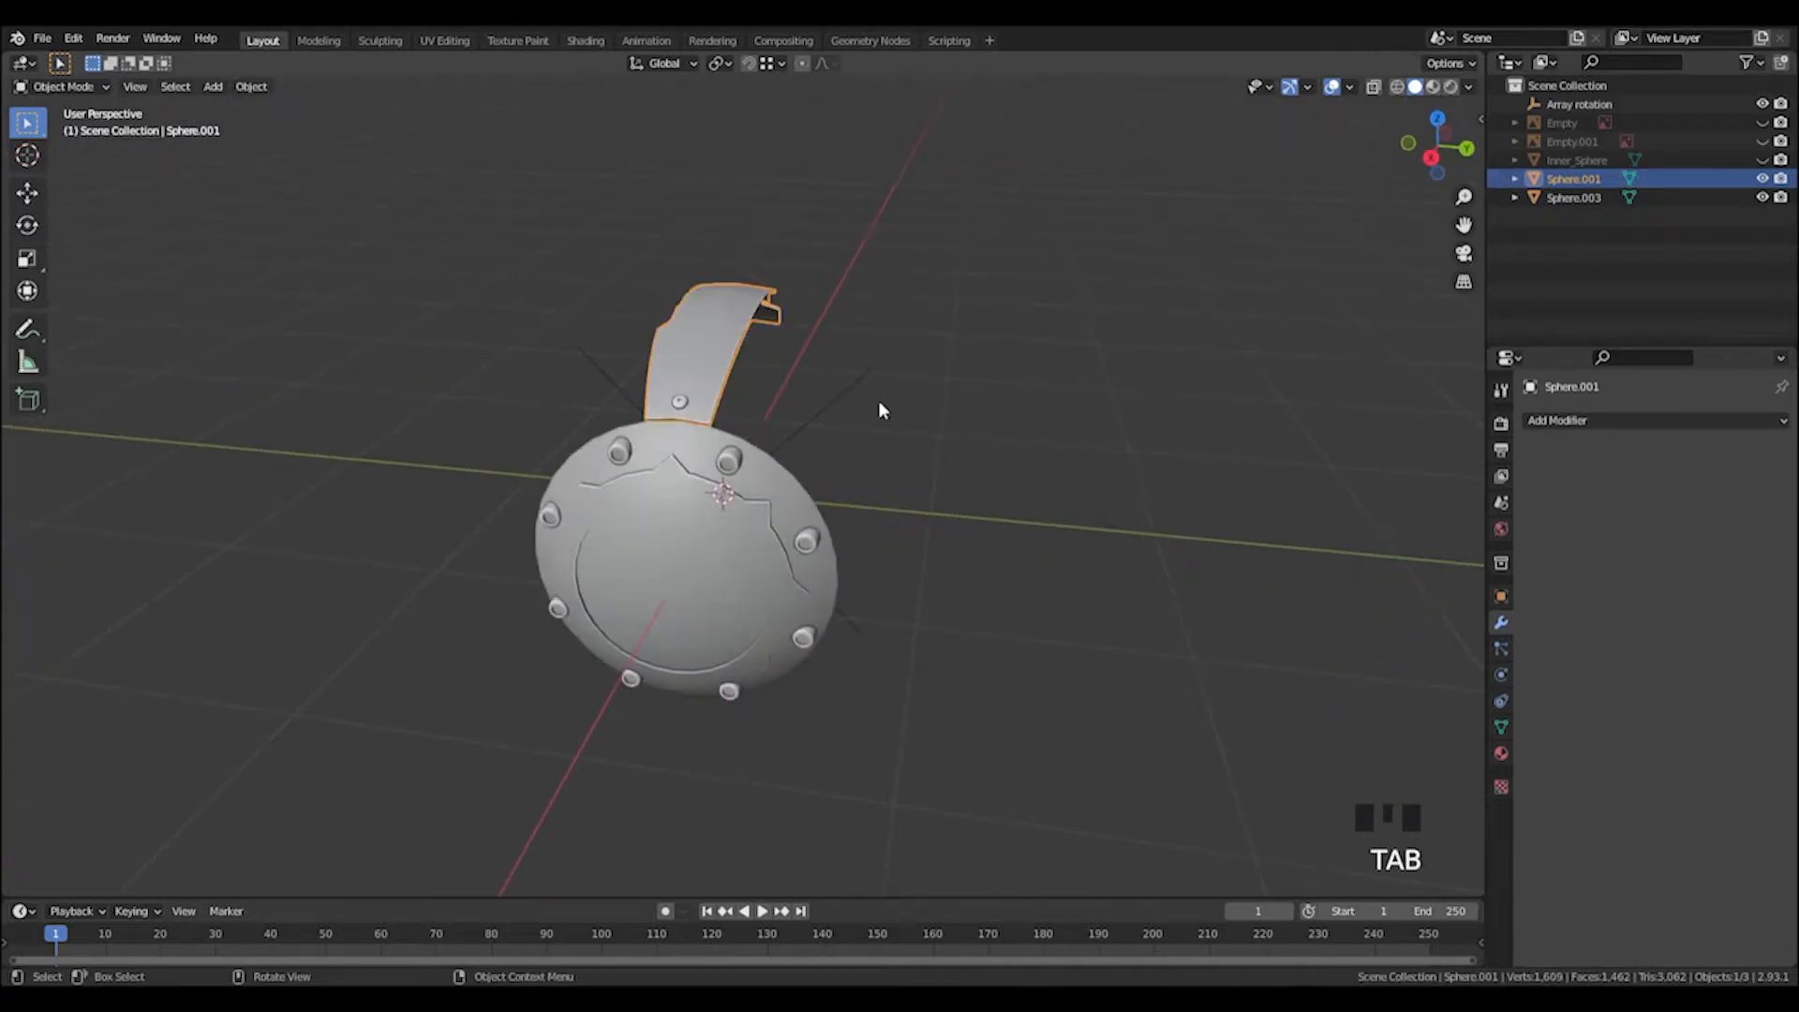
left_click(894, 393)
middle_click_drag(911, 393, 888, 446)
Separate the eight bolts around the end cap of Sphere.003 into their own object, selecting each bolt's complete geometry.
left_click(822, 349)
scroll(728, 485, "up", 2)
middle_click_drag(728, 485, 656, 483)
left_click(786, 515)
key("Tab")
left_click(654, 483)
left_click(653, 479)
left_click(784, 497, "shift")
left_click(888, 617, "shift")
left_click(878, 761, "shift")
left_click(776, 817, "shift")
left_click(646, 780, "shift")
left_click(574, 684, "shift")
left_click(567, 560, "shift")
key("ctrl+KP_Add")
key("ctrl+KP_Add")
key("ctrl+KP_Add")
key("ctrl+KP_Add")
key("ctrl+KP_Add")
key("ctrl+KP_Add")
key("ctrl+KP_Add")
key("ctrl+KP_Add")
key("ctrl+KP_Add")
key("ctrl+KP_Add")
key("ctrl+KP_Add")
key("ctrl+KP_Add")
key("ctrl+KP_Add")
key("ctrl+KP_Add")
key("ctrl+KP_Add")
key("ctrl+KP_Add")
key("ctrl+KP_Add")
key("ctrl+KP_Add")
key("ctrl+KP_Add")
key("ctrl+KP_Add")
key("ctrl+KP_Add")
key("ctrl+KP_Add")
key("ctrl+KP_Add")
key("ctrl+KP_Add")
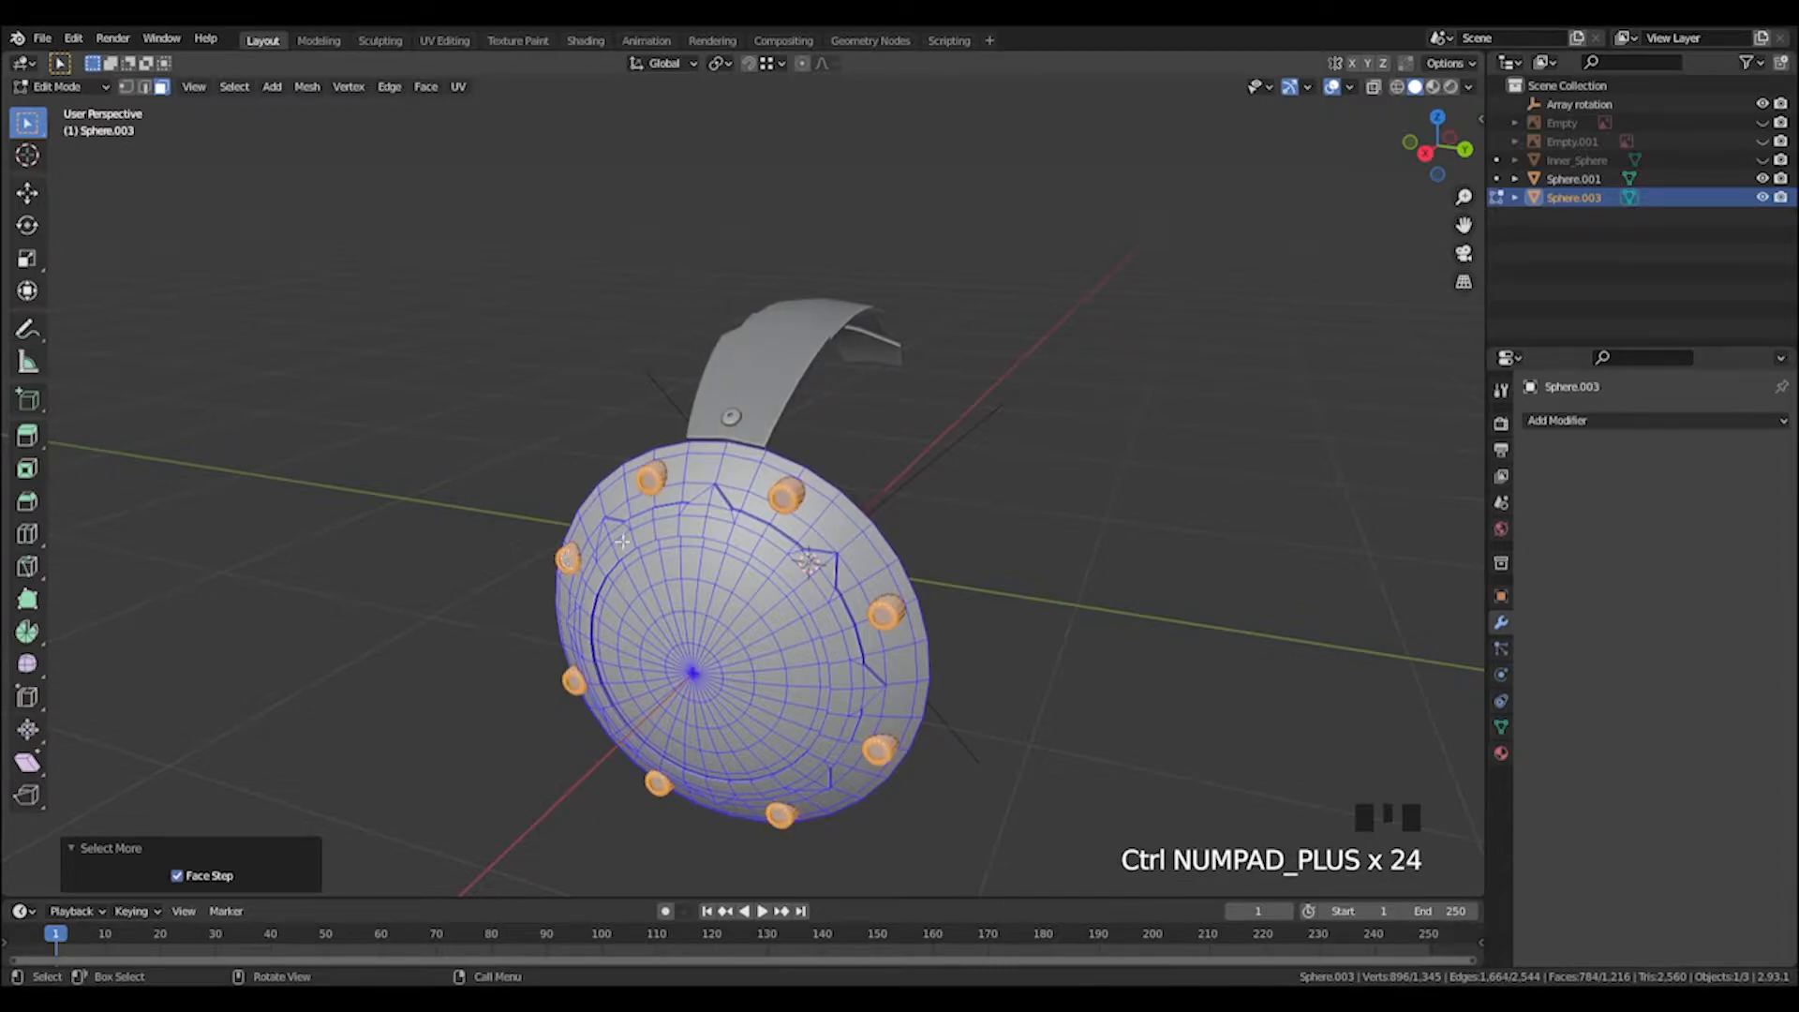
key("p")
left_click(637, 497)
left_click(961, 434)
key("Tab")
Delete the four bolts on the negative Y side of the separated bolt object, selecting their faces in wireframe.
left_click(786, 495)
middle_click_drag(886, 474, 930, 461)
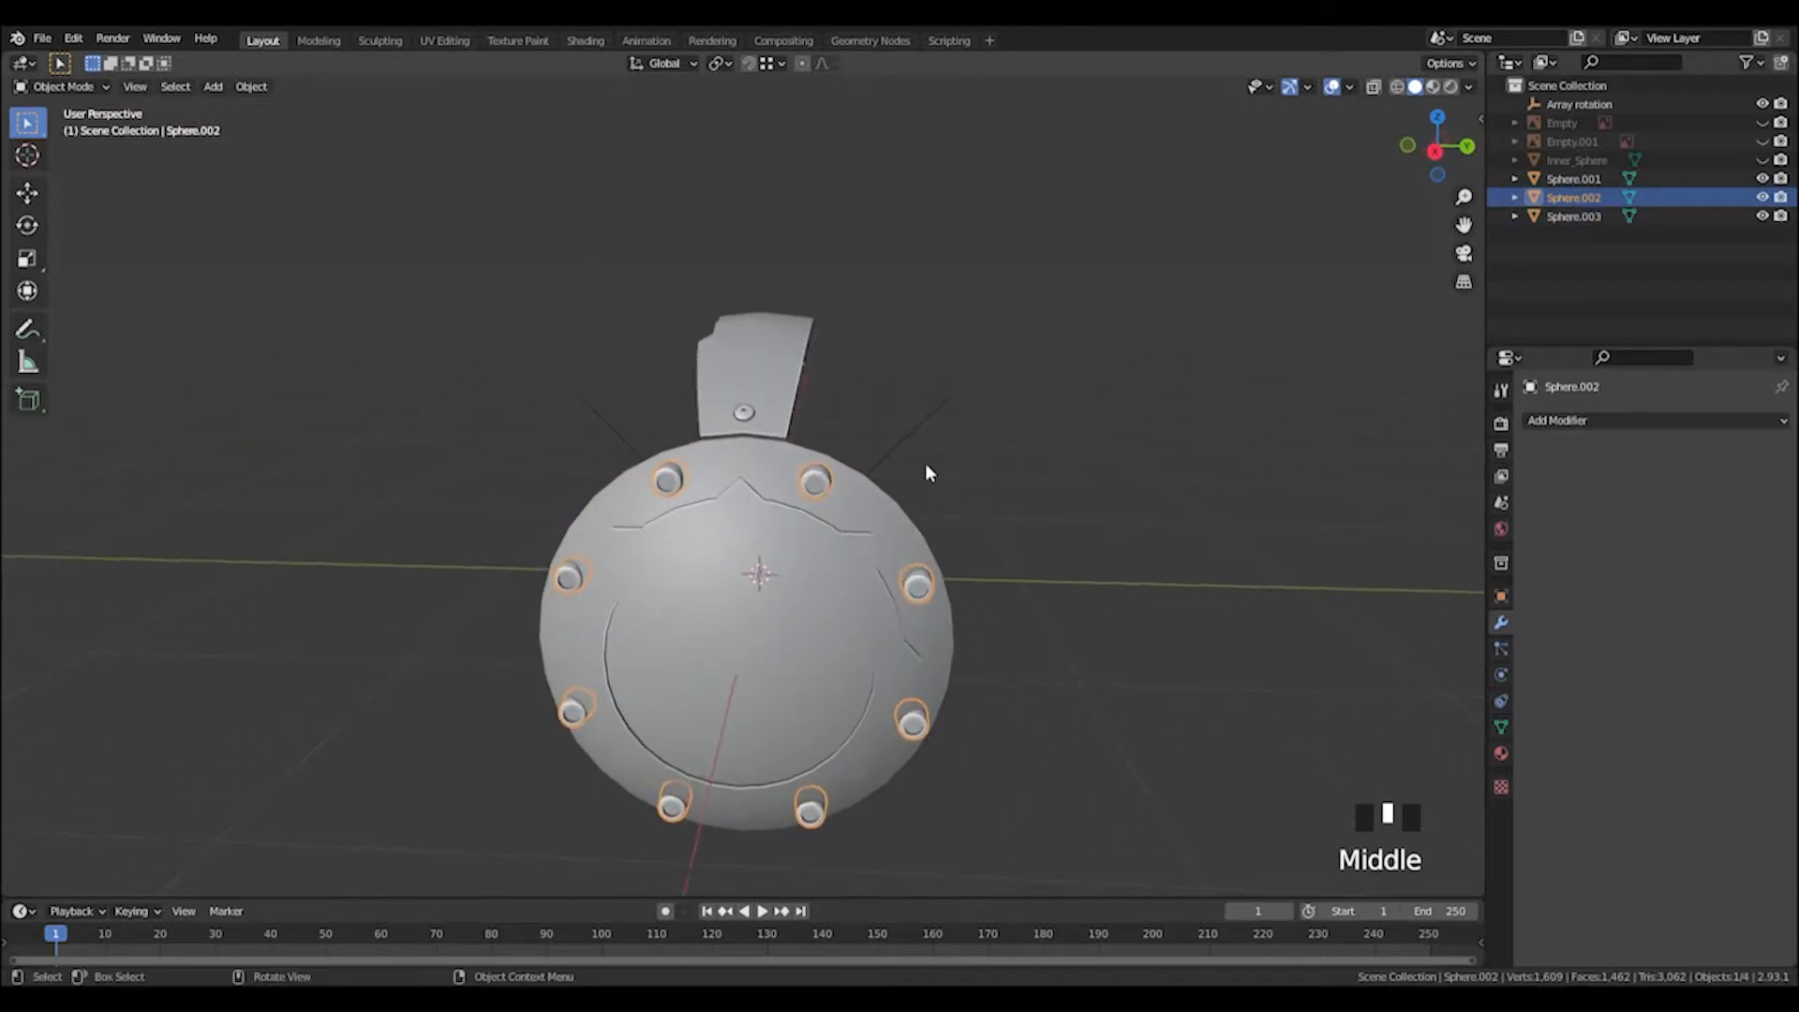
key("z")
left_click_drag(379, 355, 731, 886)
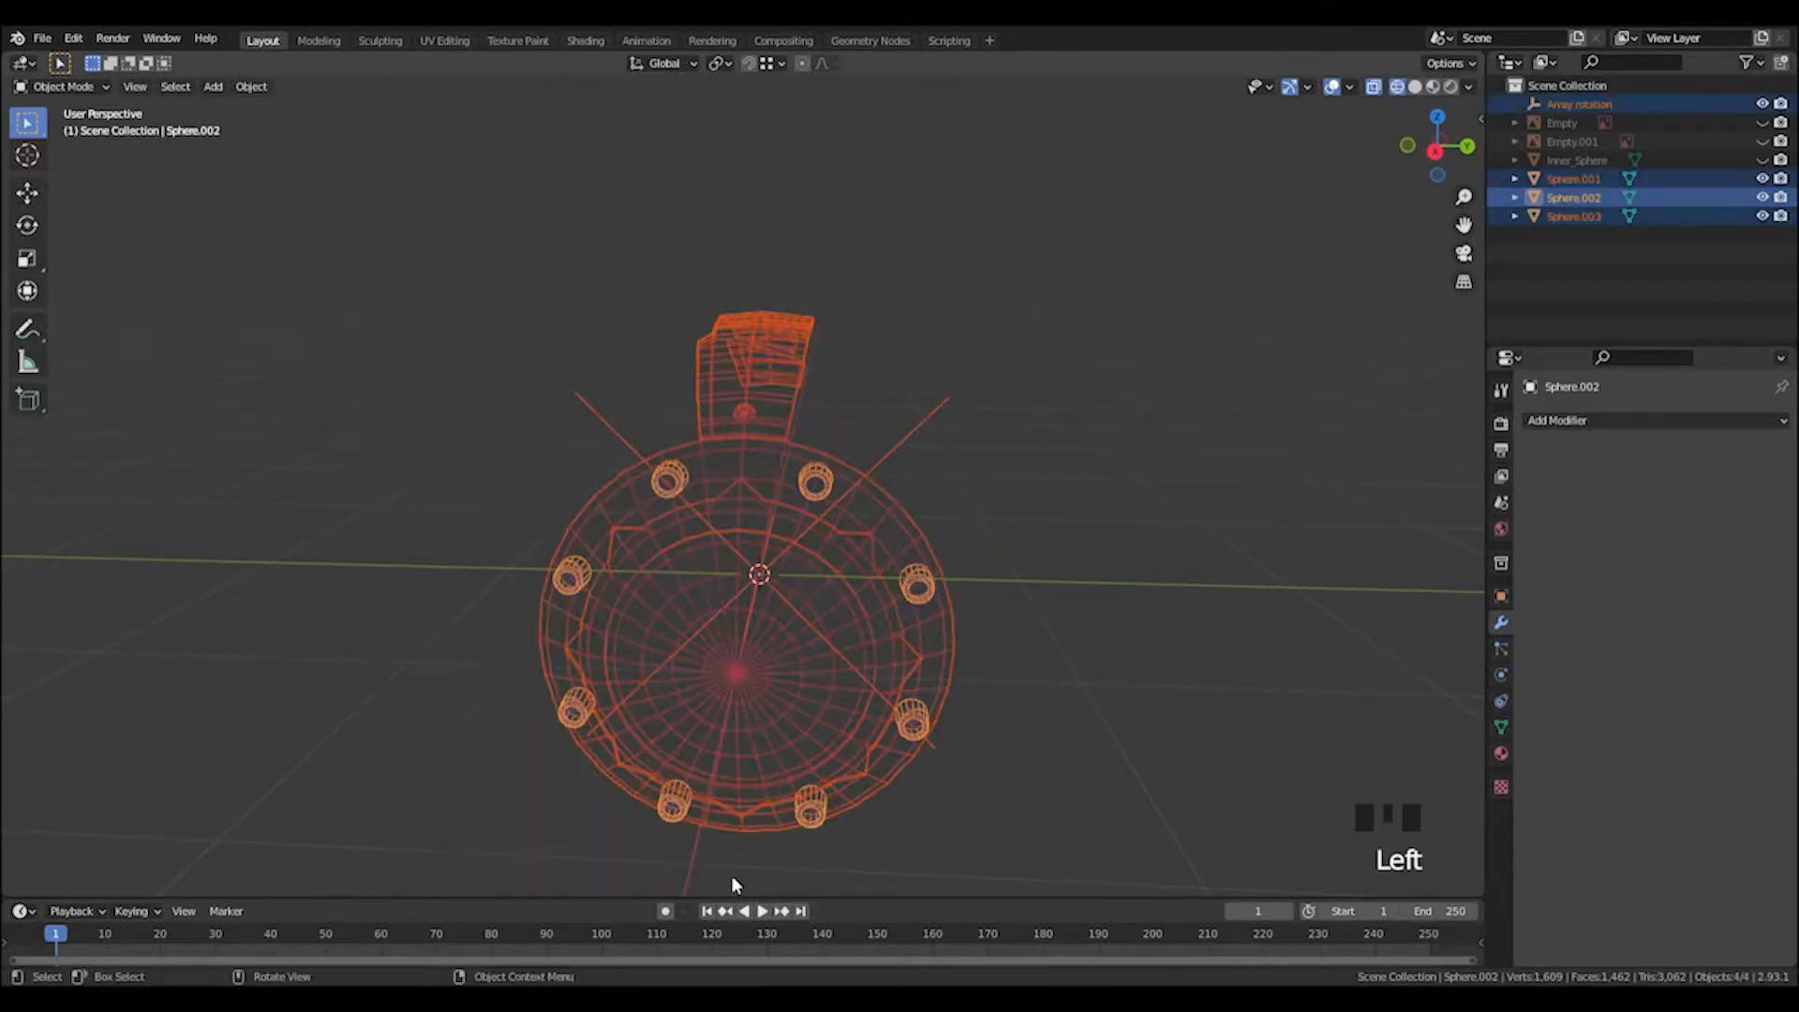
key("ctrl+z")
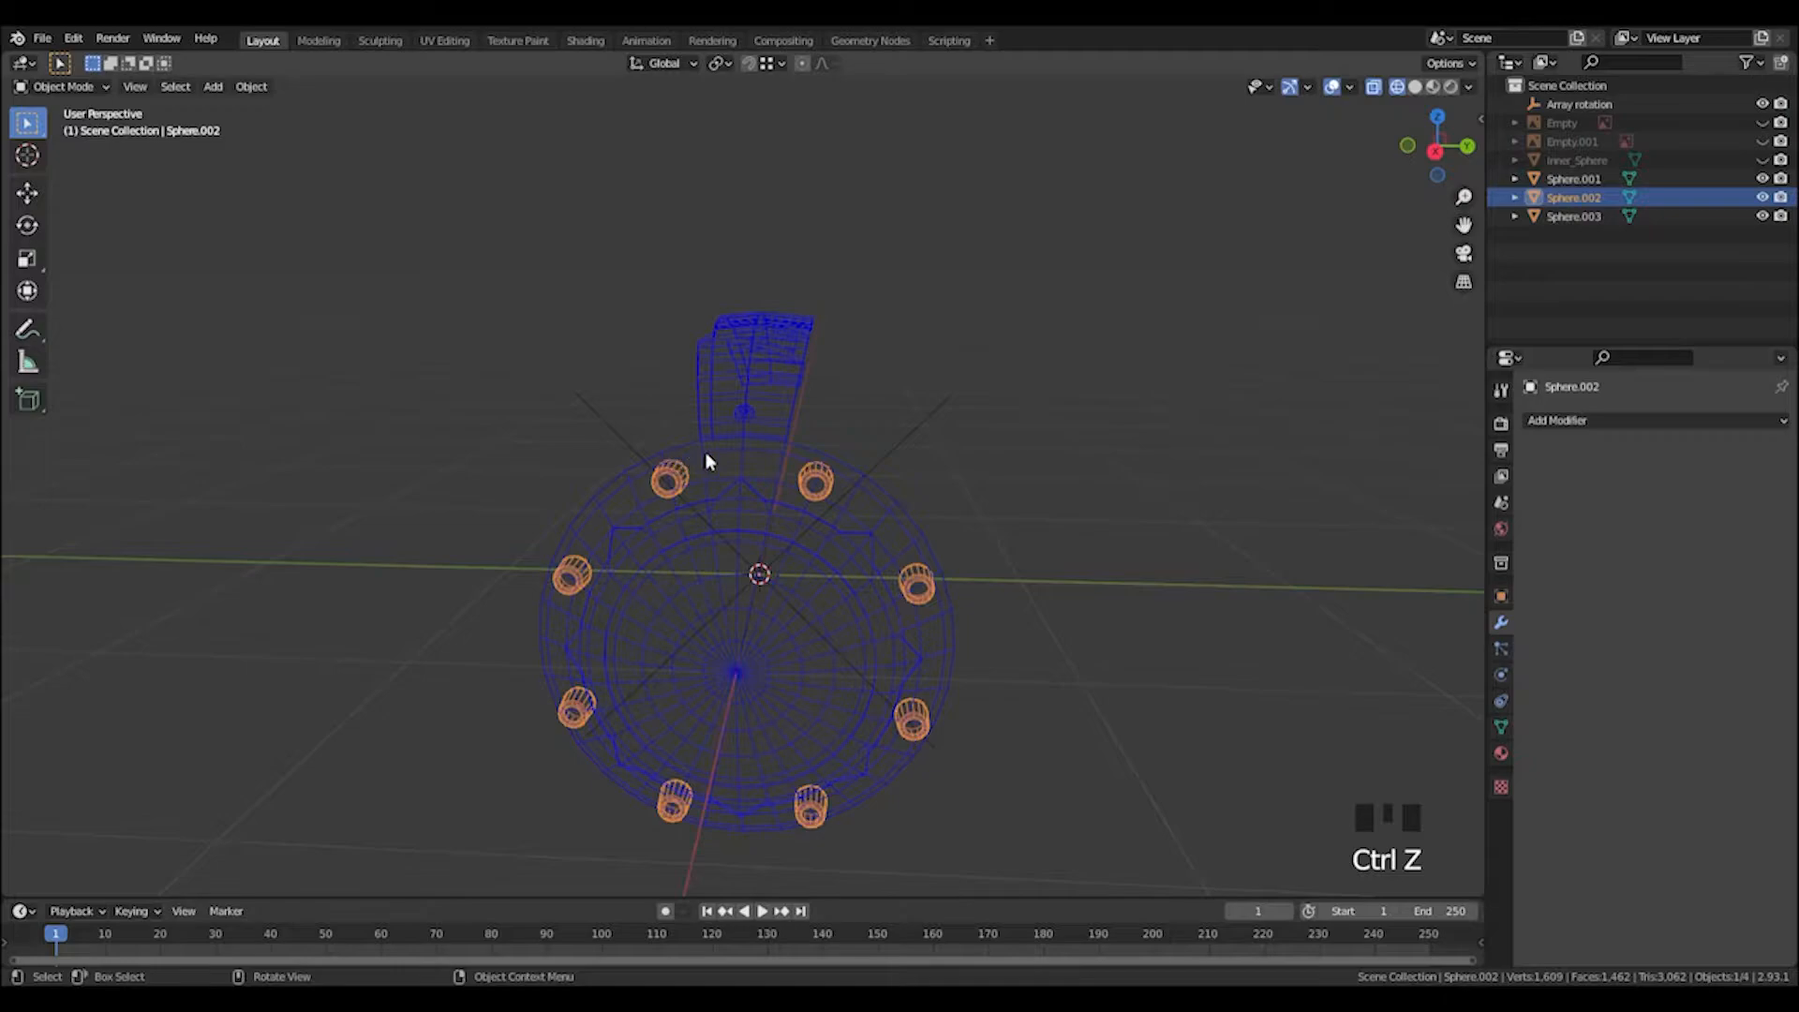
key("Tab")
key("3")
left_click_drag(355, 346, 692, 869)
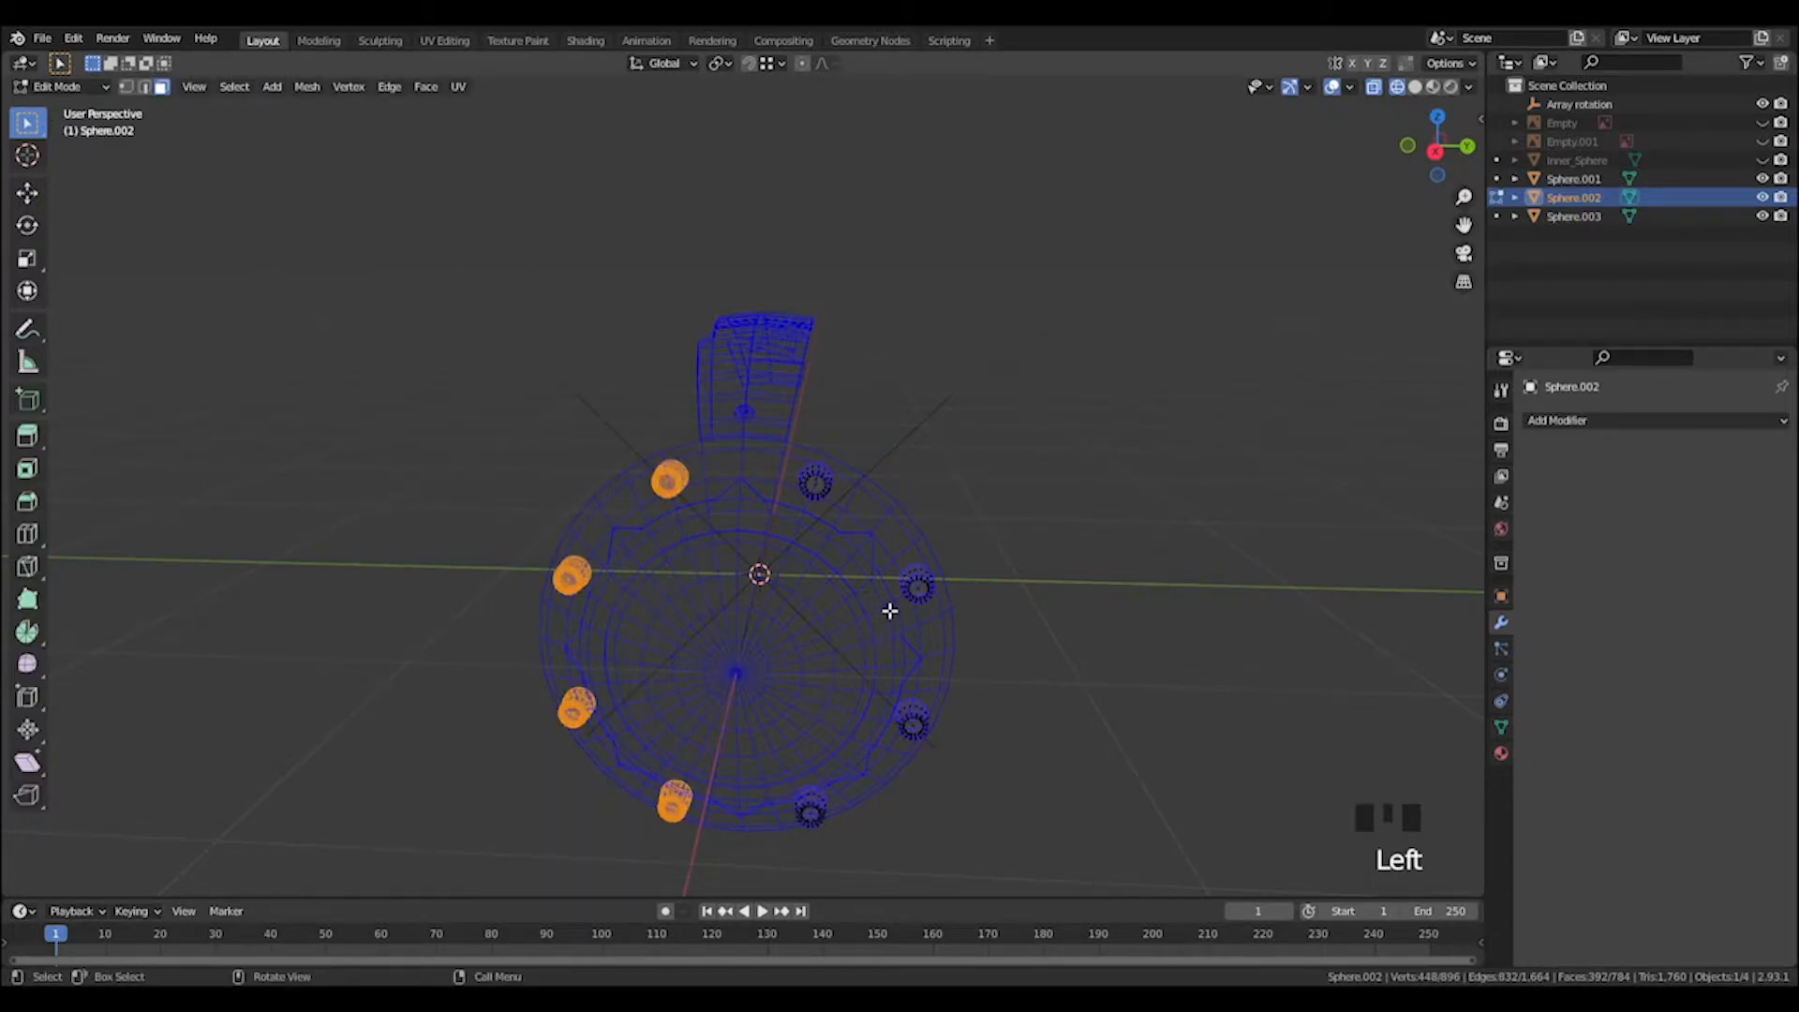
key("Delete")
left_click(796, 611)
Delete the three lower bolts on the positive Y side, keeping only the upper one, and return to Object Mode.
left_click_drag(703, 542, 1133, 891)
key("Delete")
left_click(1004, 682)
key("Tab")
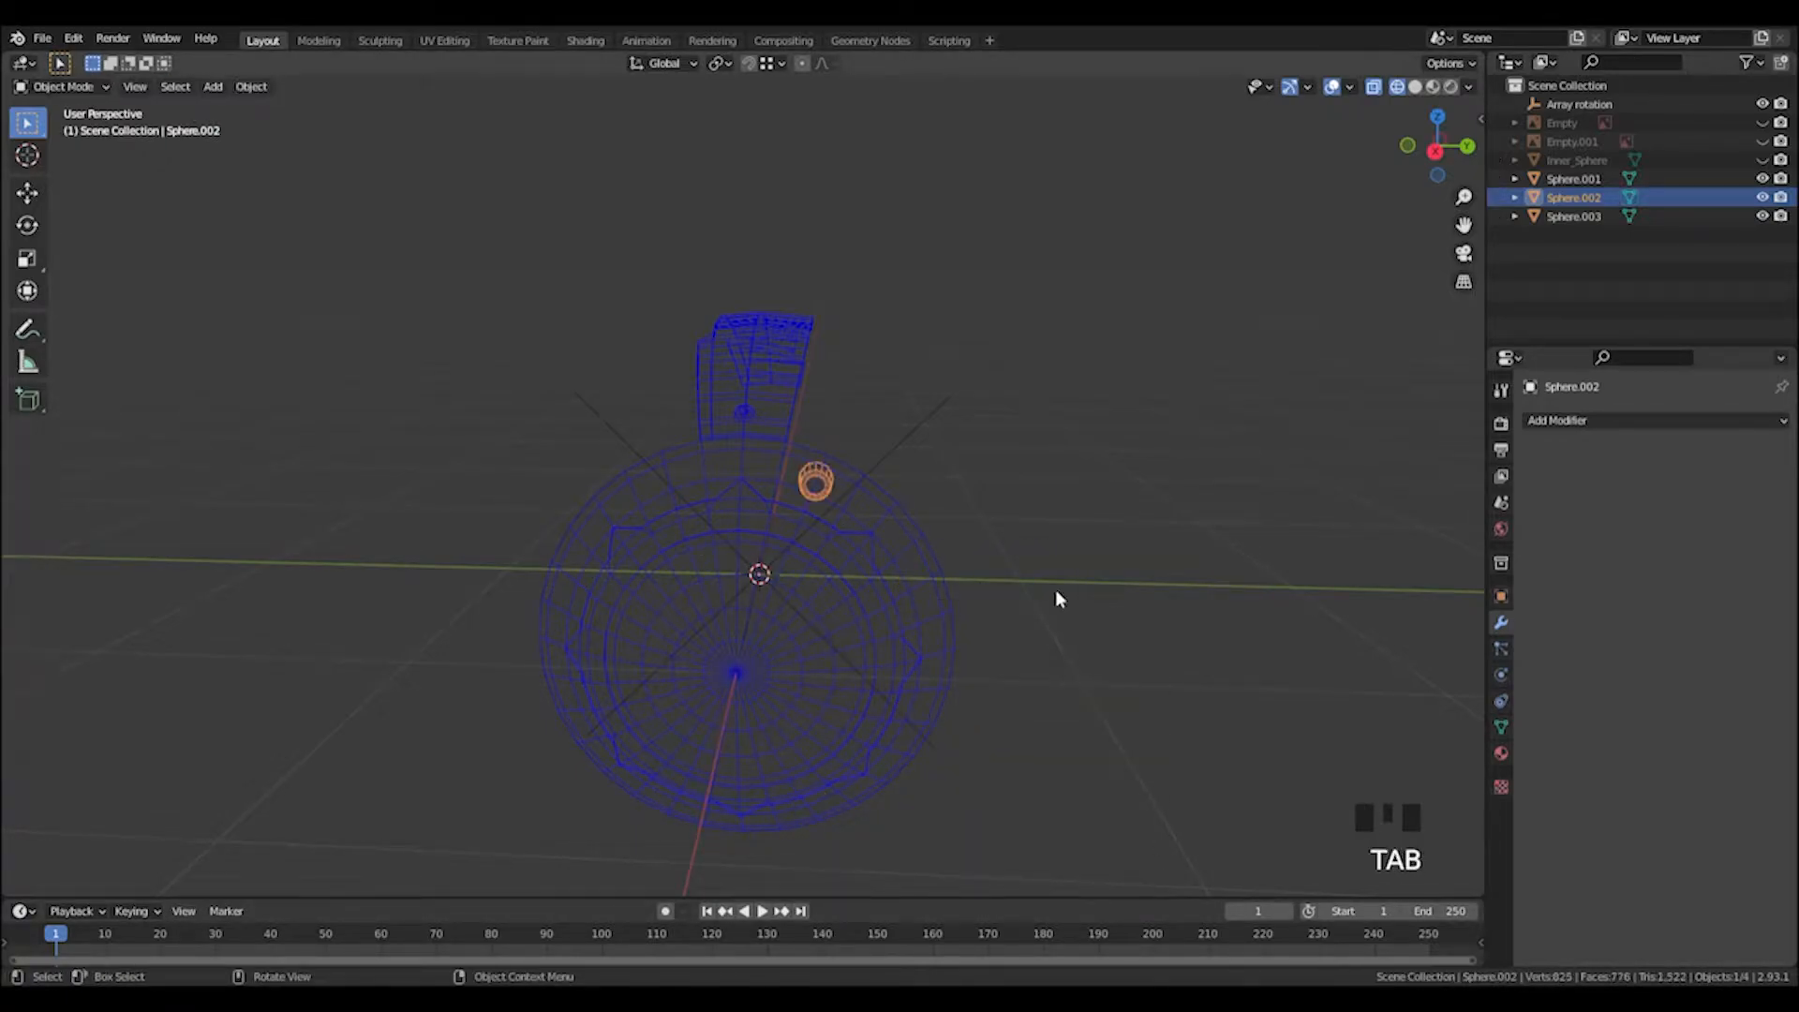
Clear the selection and switch the viewport from wireframe back to Material Preview shading.
left_click(1055, 598)
key("x")
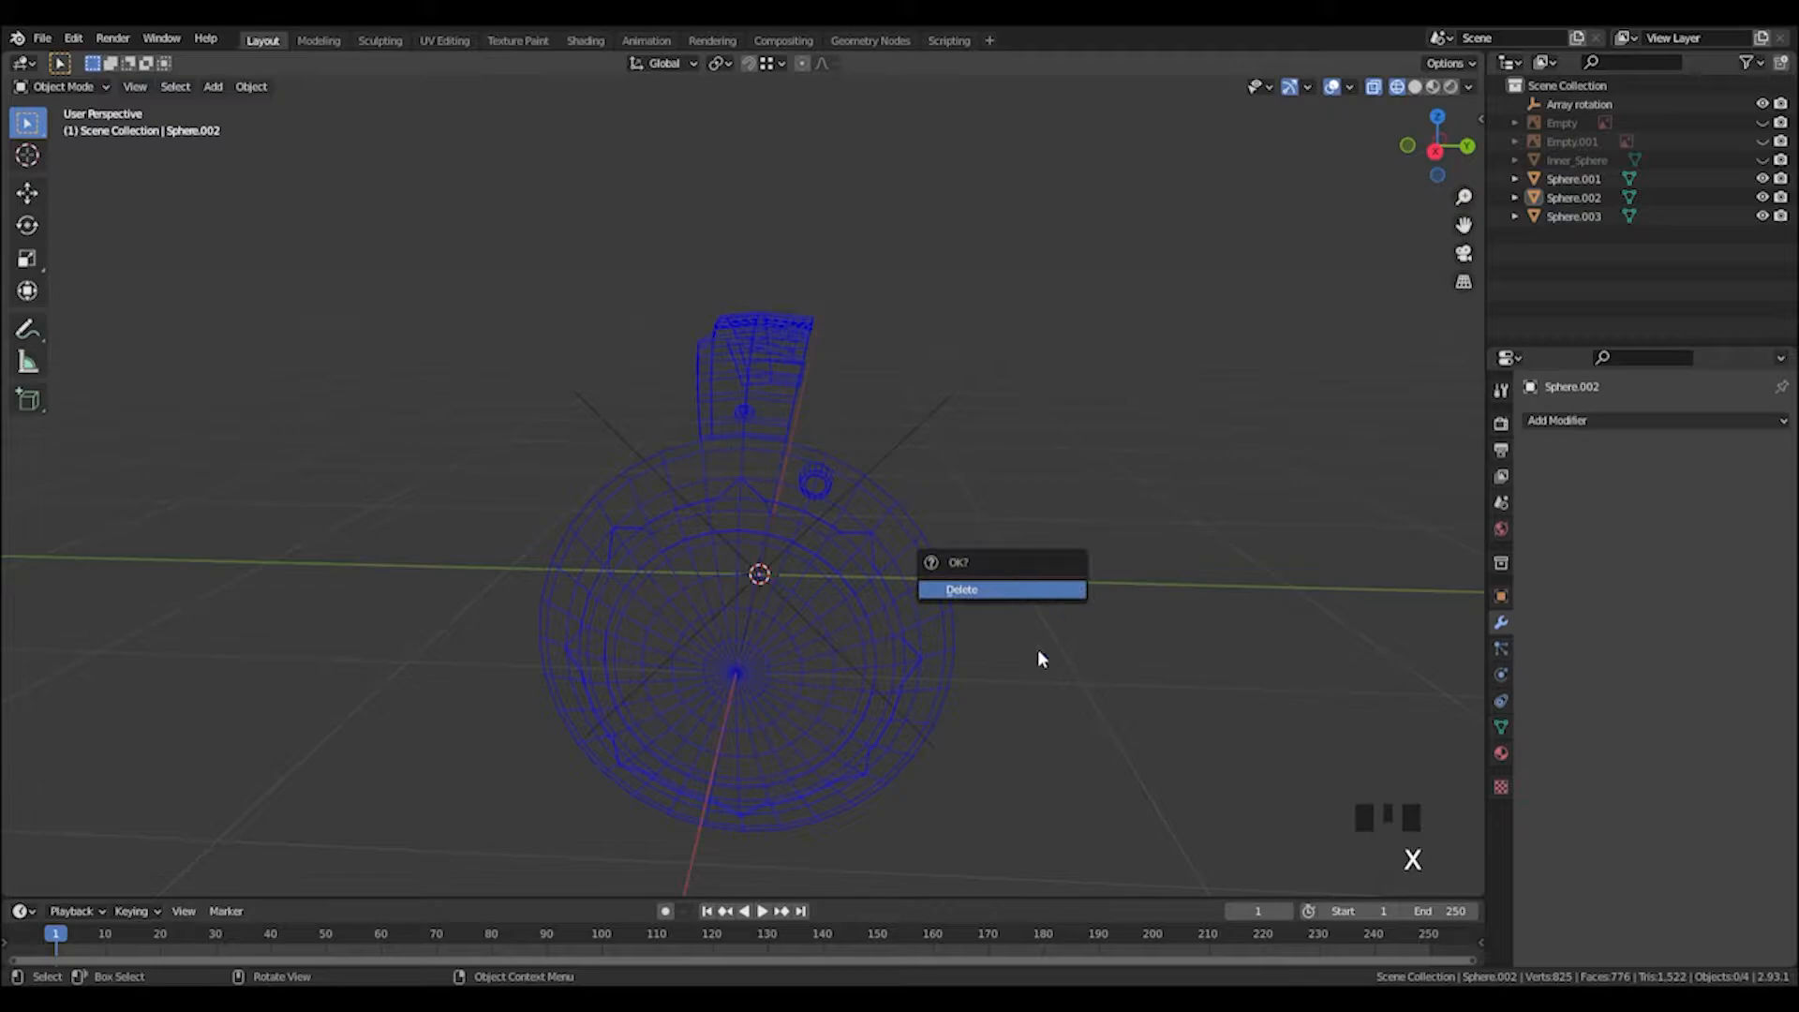
key("z")
left_click(1161, 675)
key("z")
left_click(1089, 609)
Delete the hidden back face of the remaining bolt where it sinks into the end cap.
mouse_move(1093, 599)
middle_mouse_down()
mouse_move(1017, 628)
mouse_move(785, 596)
mouse_move(947, 599)
middle_mouse_up()
scroll(765, 531, "up", 2)
left_click(688, 481)
scroll(688, 480, "up", 2)
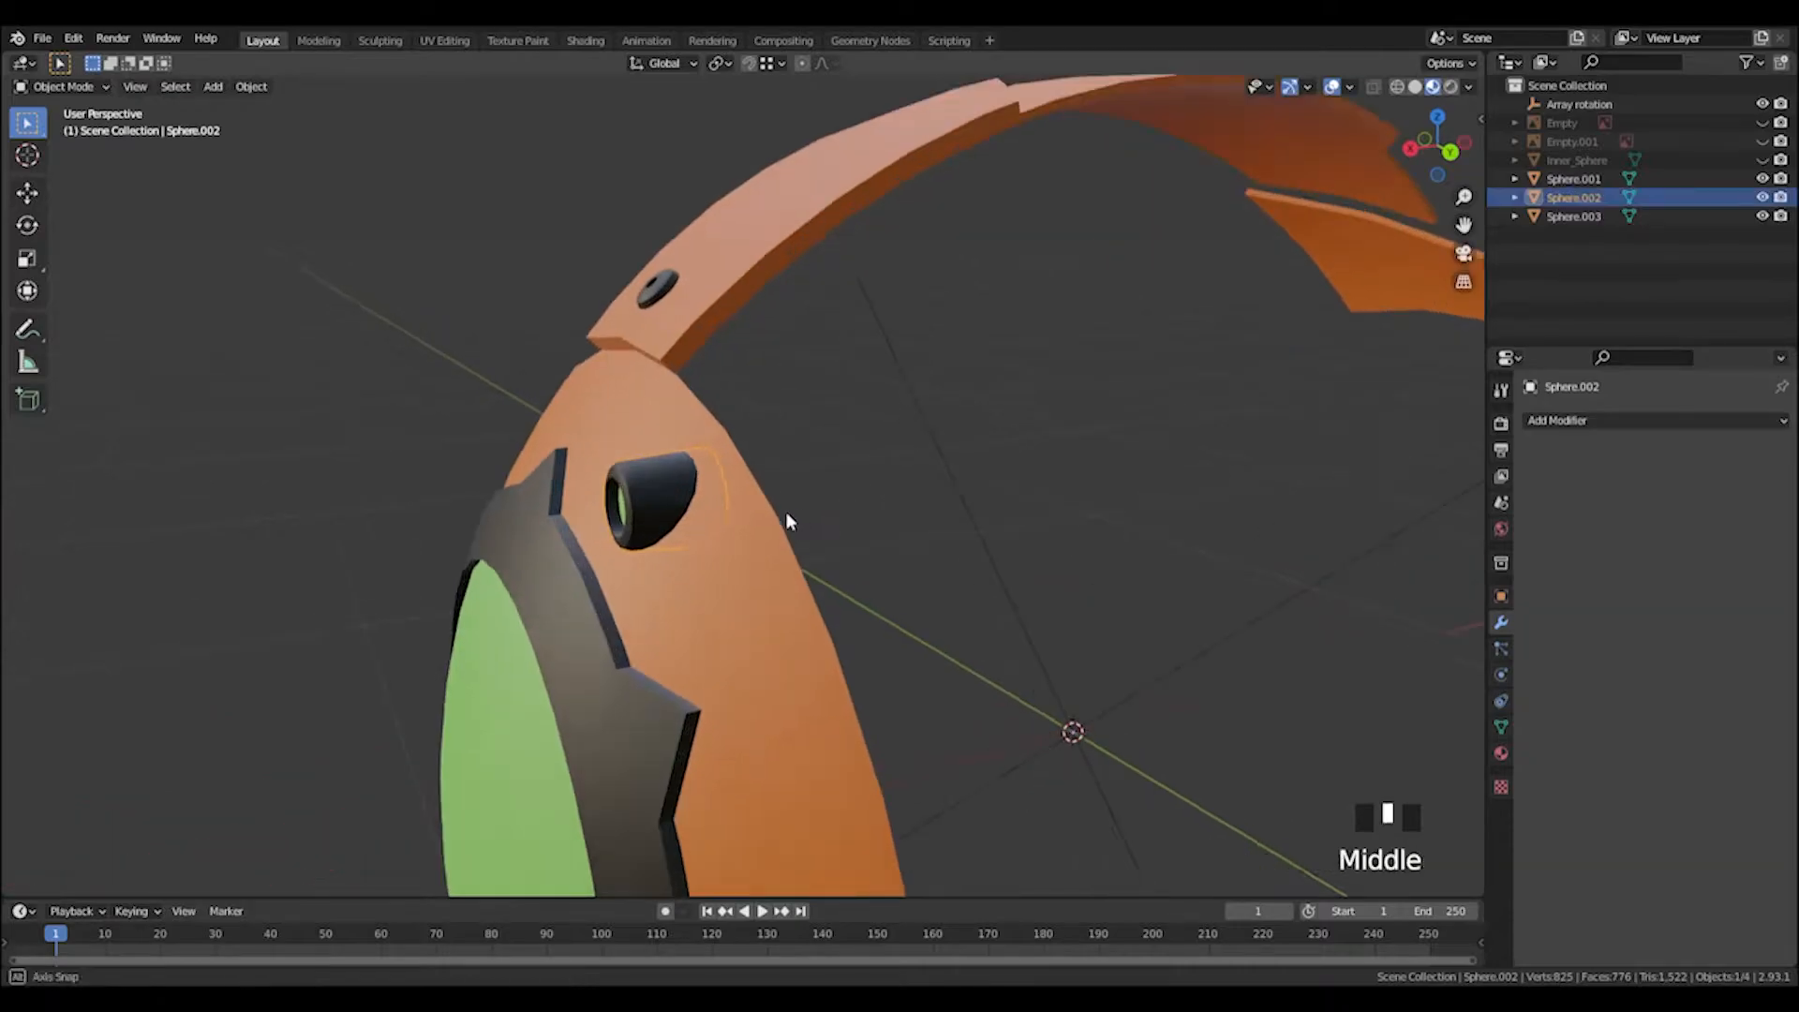
middle_click_drag(793, 511, 569, 472)
scroll(570, 472, "down", 1)
key("Tab")
left_click(560, 452)
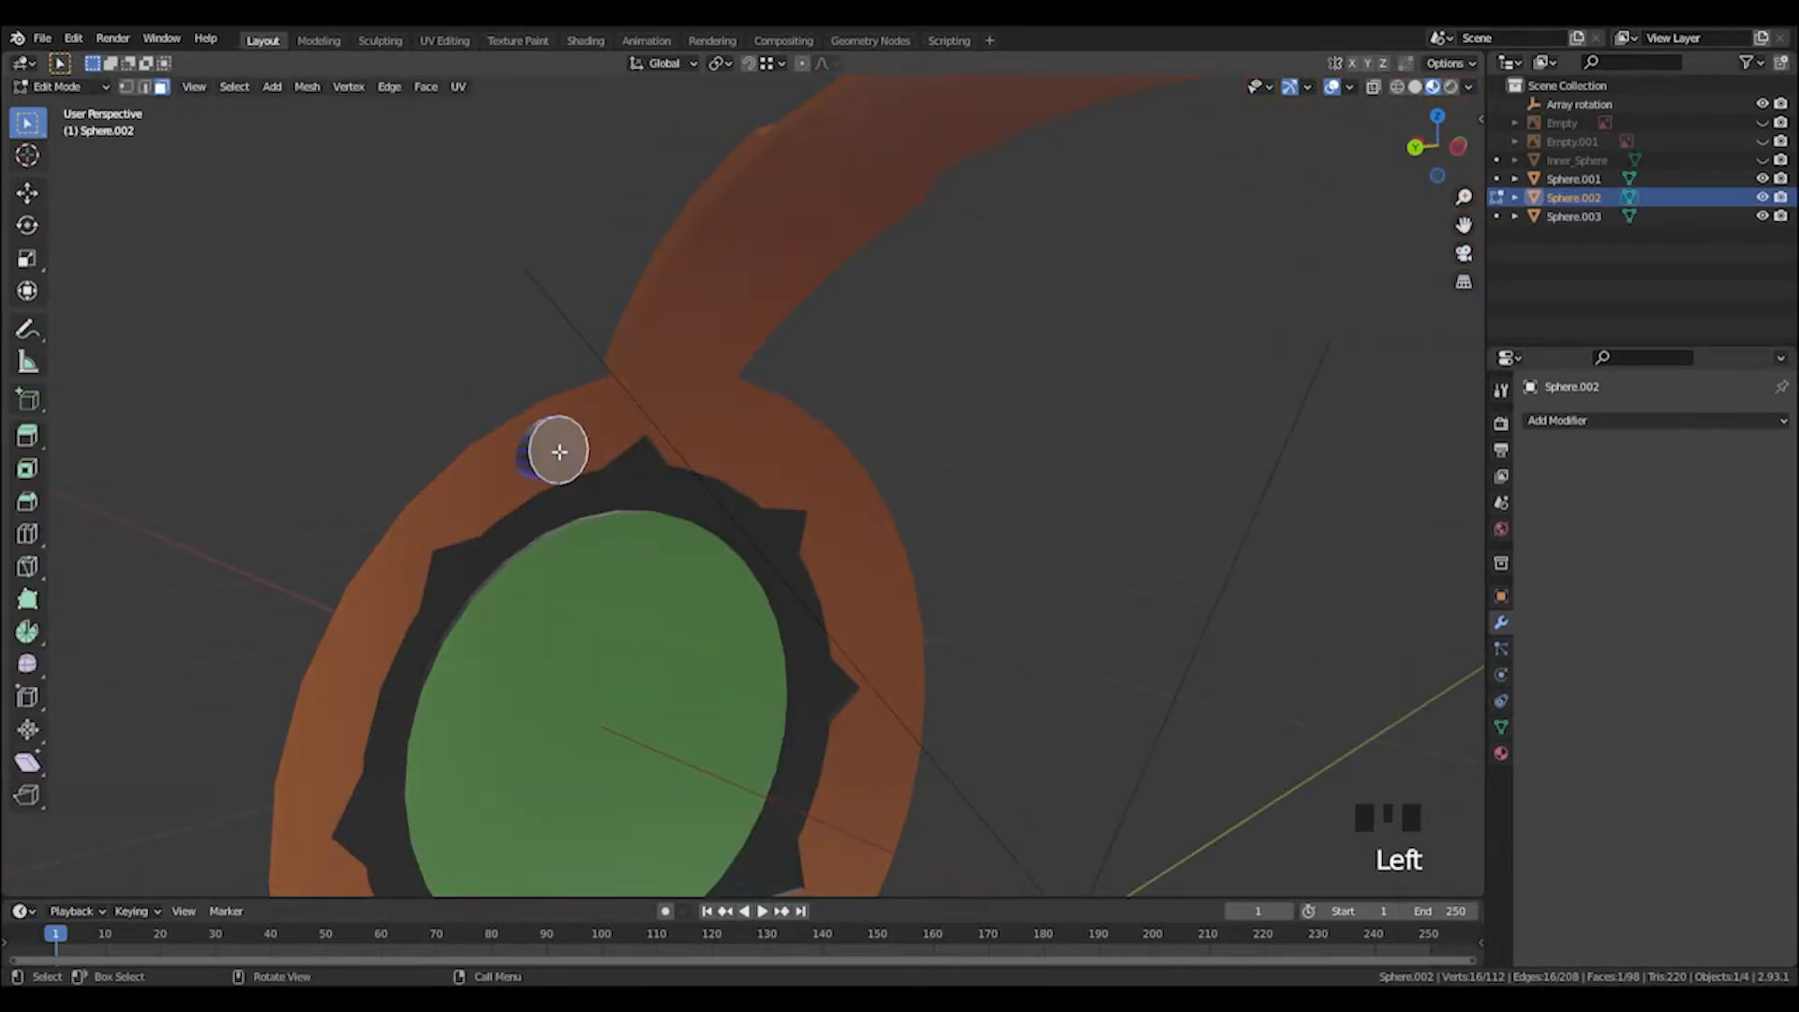
key("Delete")
left_click(563, 454)
middle_click_drag(451, 430, 521, 454)
key("Tab")
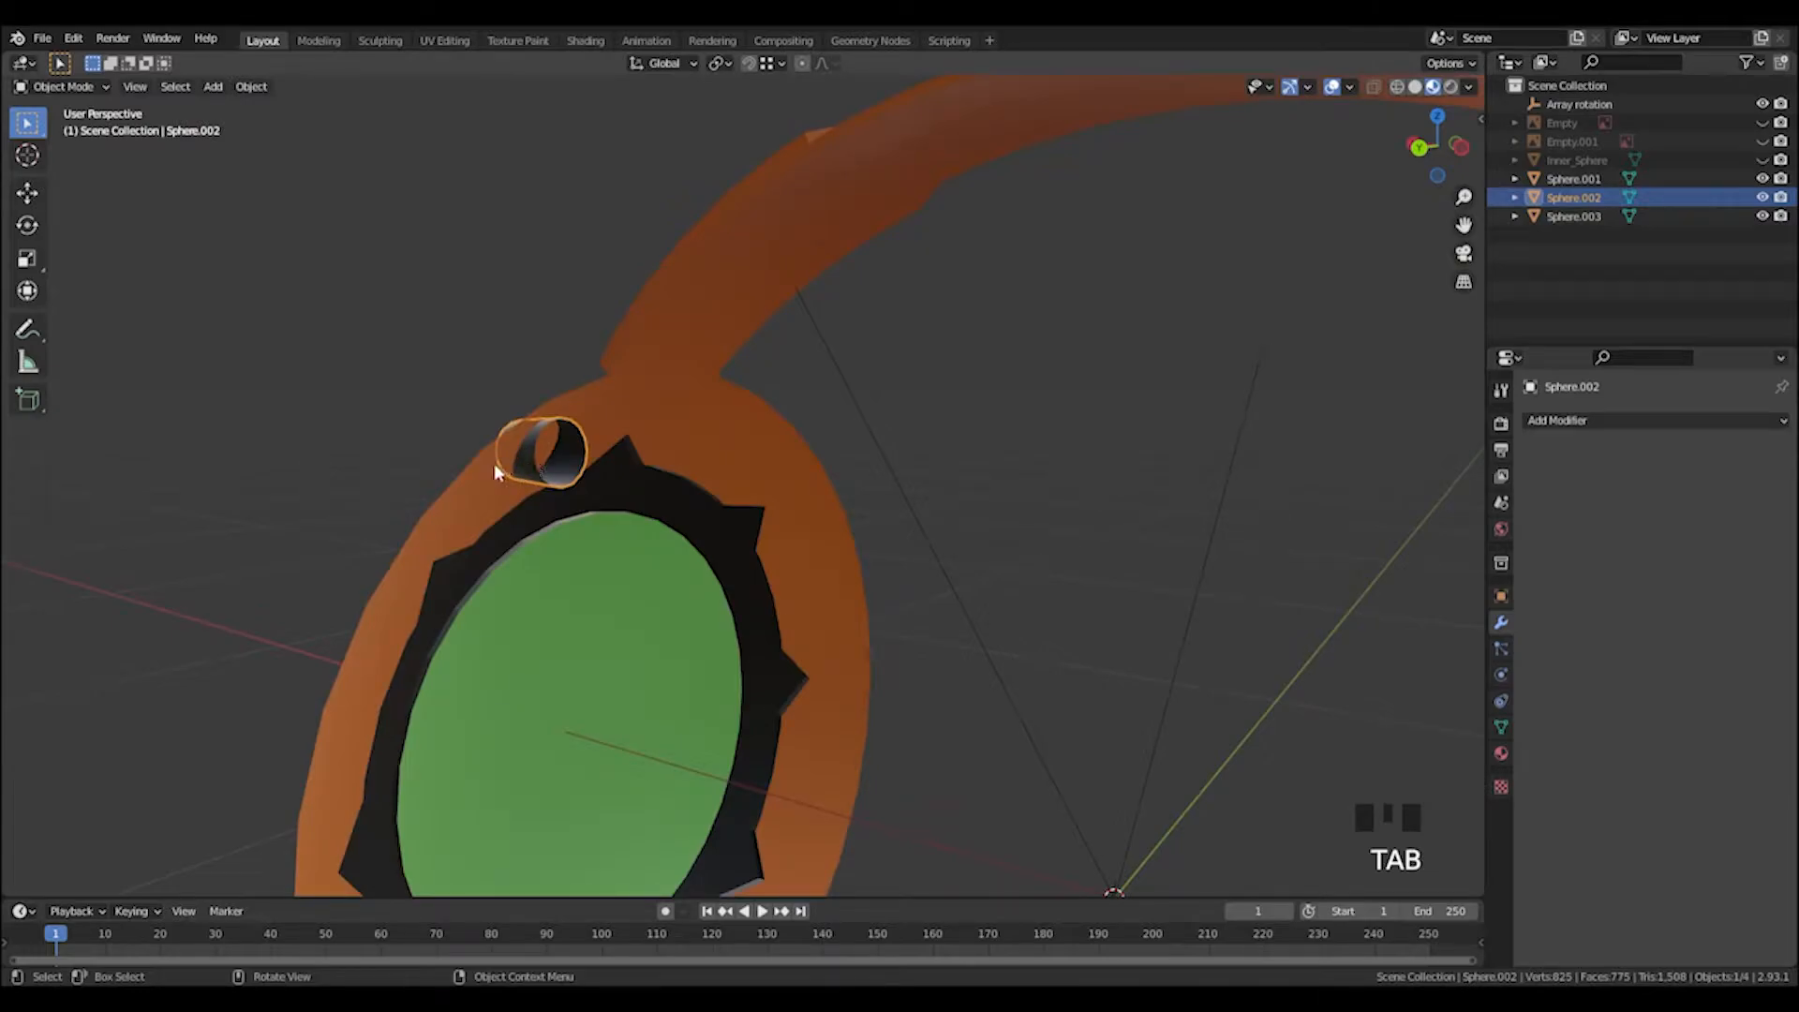
Examine the end cap and its remaining bolt as separate objects from several angles, leaving nothing selected.
left_click(488, 466, "shift")
middle_click_drag(747, 528, 787, 496)
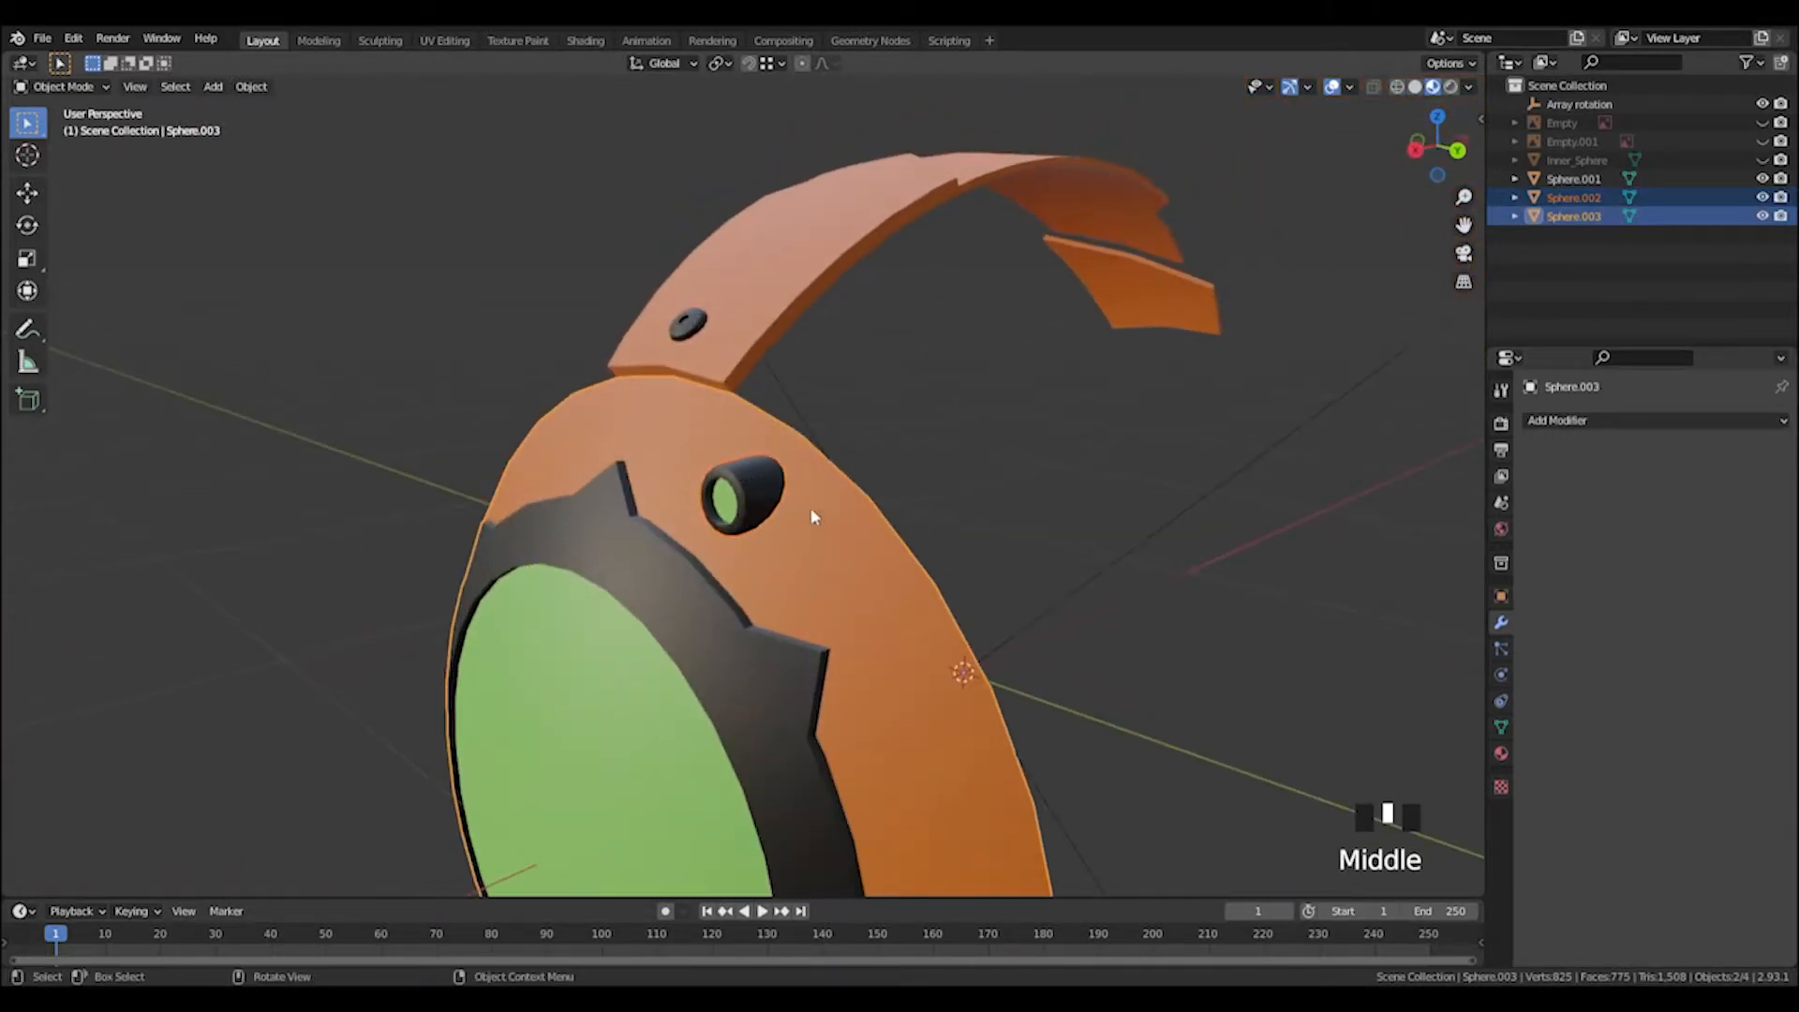
left_click(789, 491)
left_click(790, 534)
left_click(789, 534)
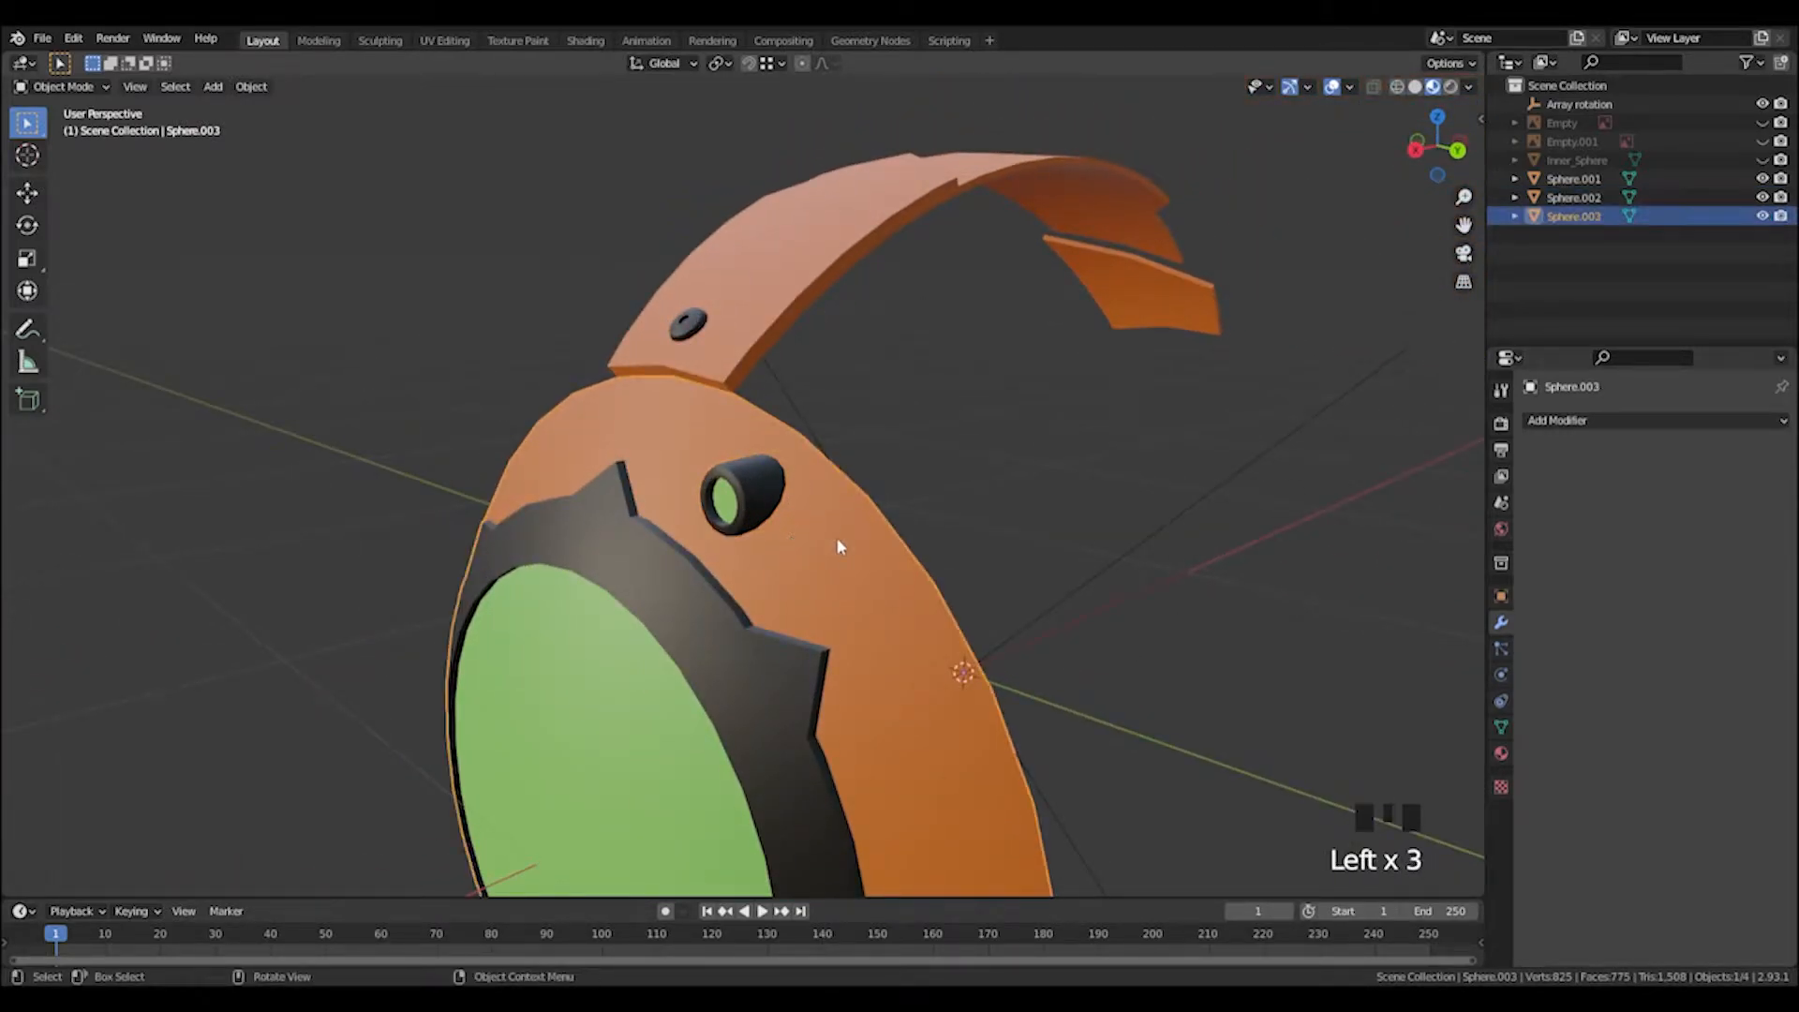
left_click(753, 492, "shift")
mouse_move(998, 519)
middle_mouse_down()
mouse_move(815, 494)
mouse_move(980, 518)
middle_mouse_up()
scroll(986, 526, "down", 2)
left_click(922, 572)
mouse_move(922, 571)
middle_mouse_down()
mouse_move(1003, 582)
mouse_move(954, 569)
middle_mouse_up()
scroll(928, 543, "down", 1)
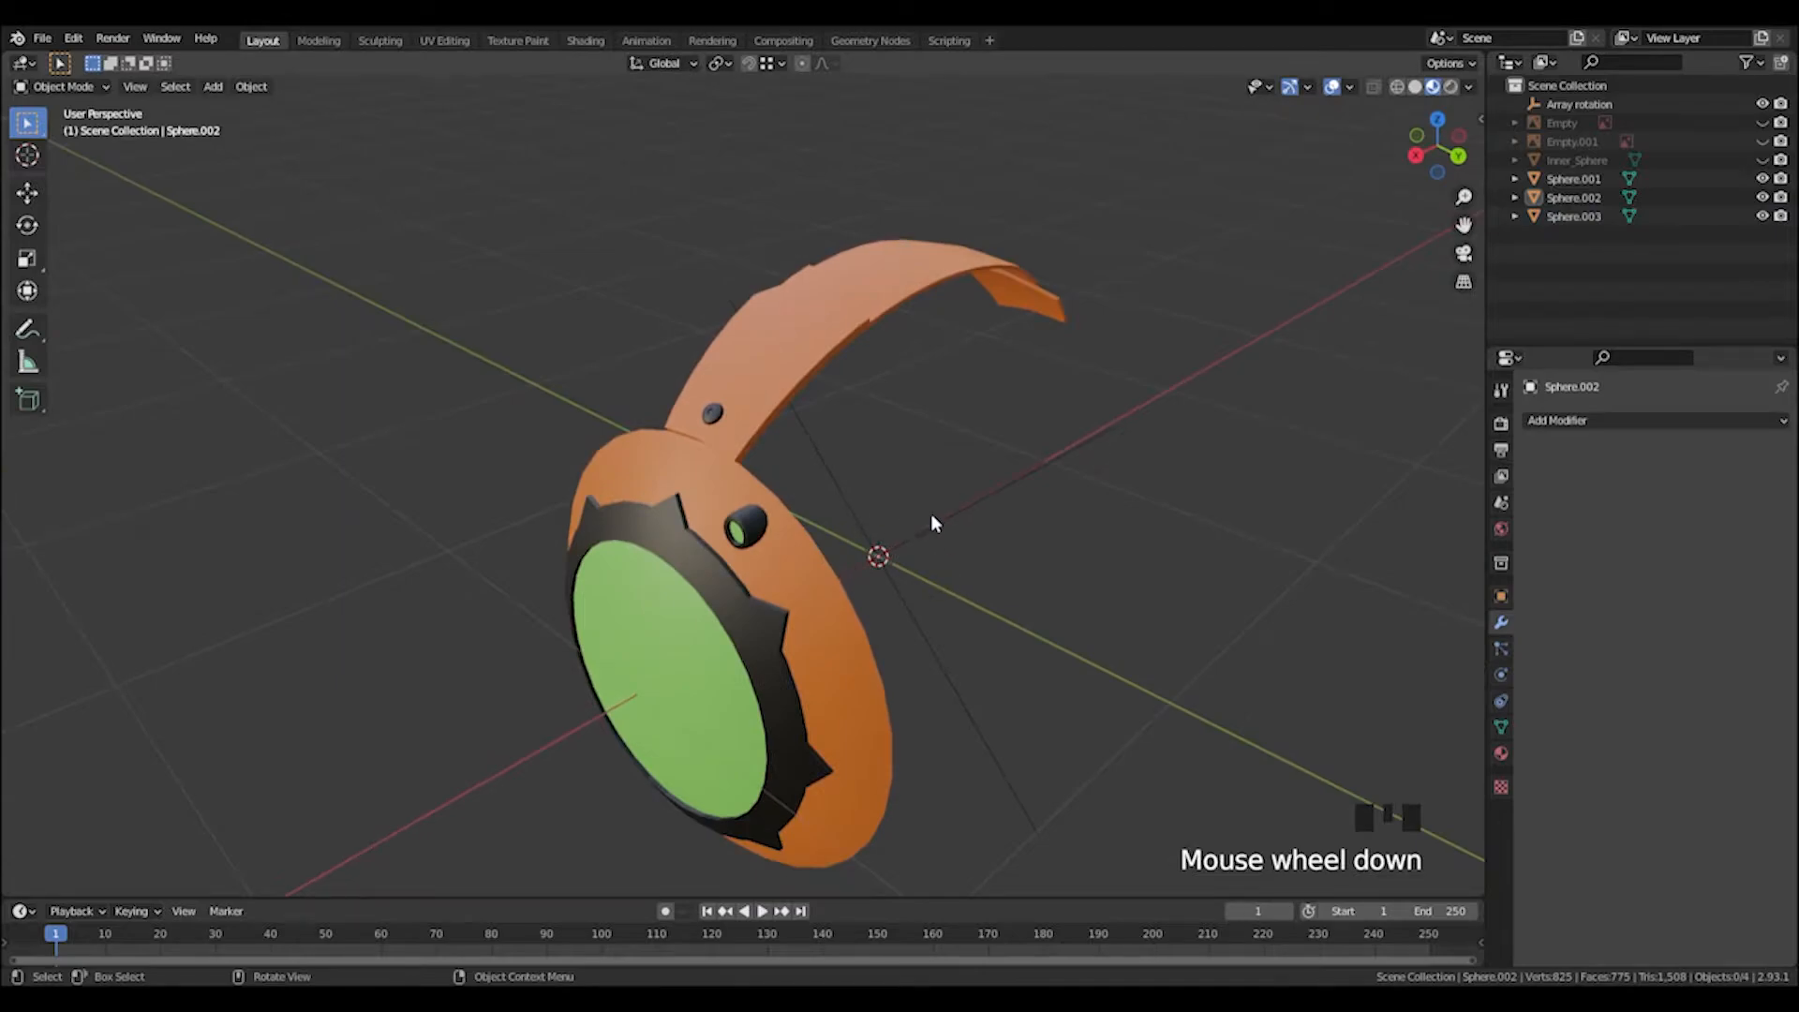
Split the 3D viewport in two and turn the new area into a UV Editor.
left_click_drag(4, 52, 683, 233)
left_click(26, 66)
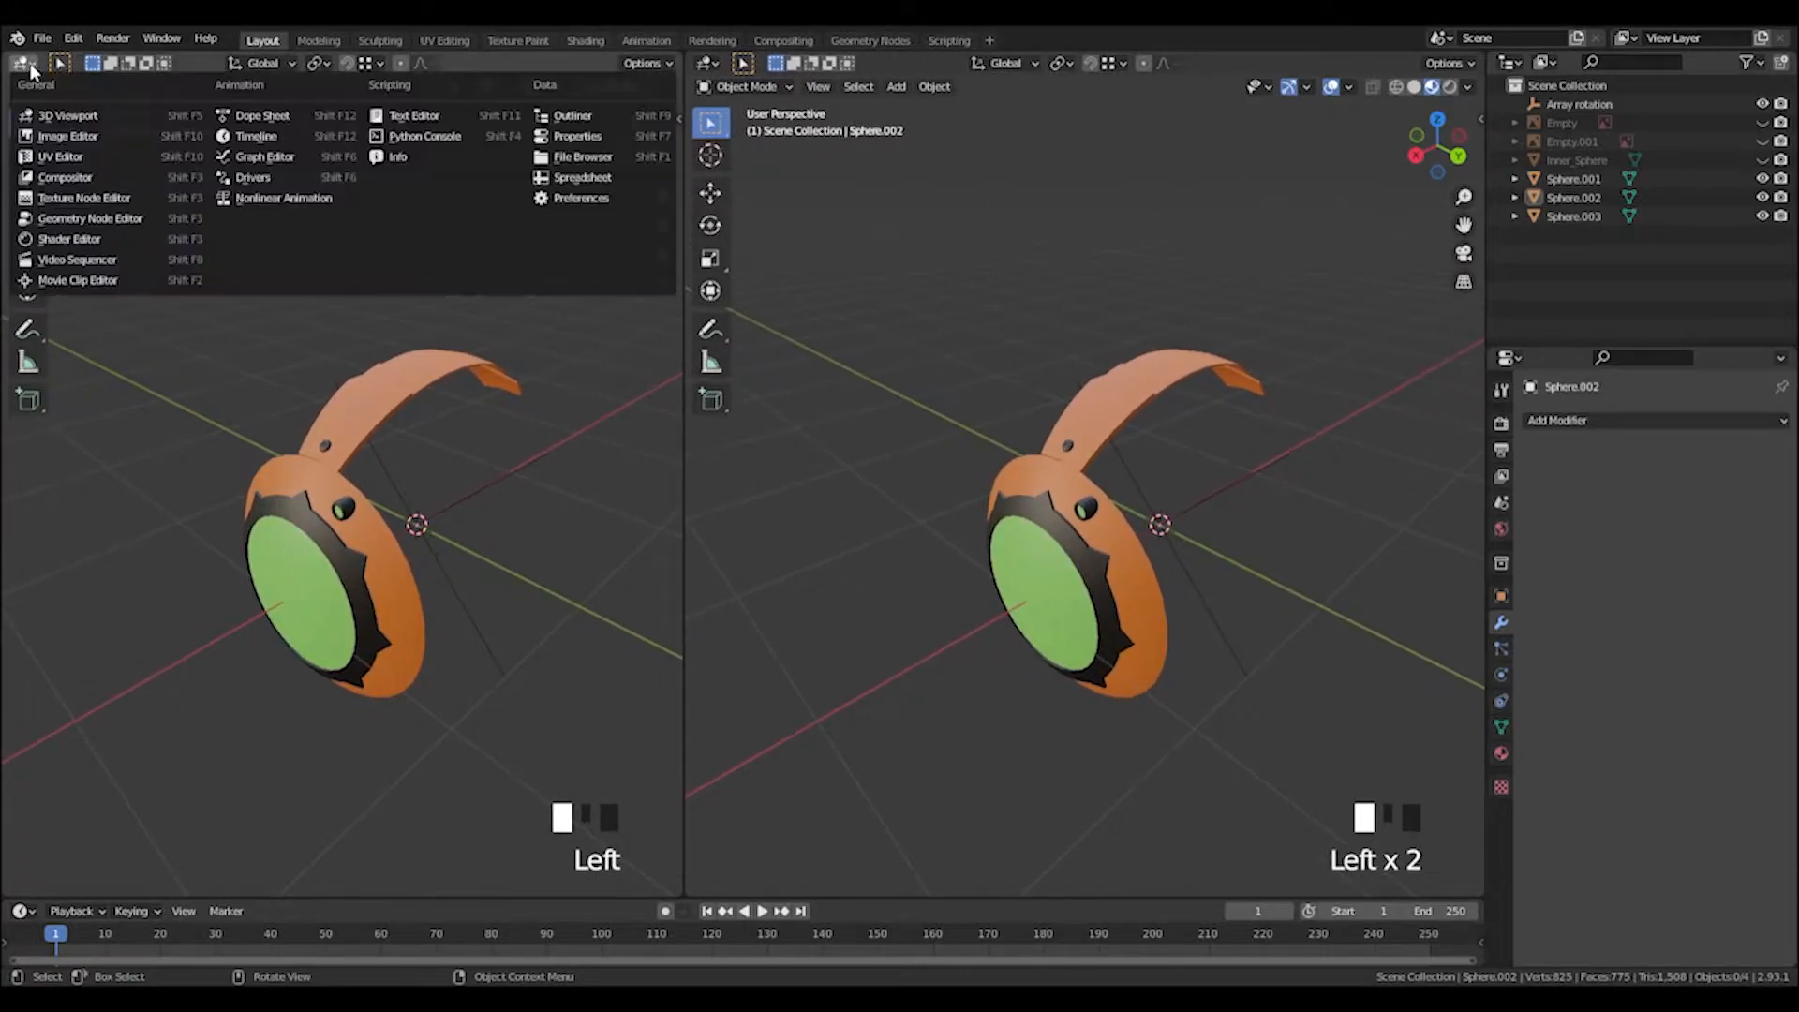
left_click(82, 161)
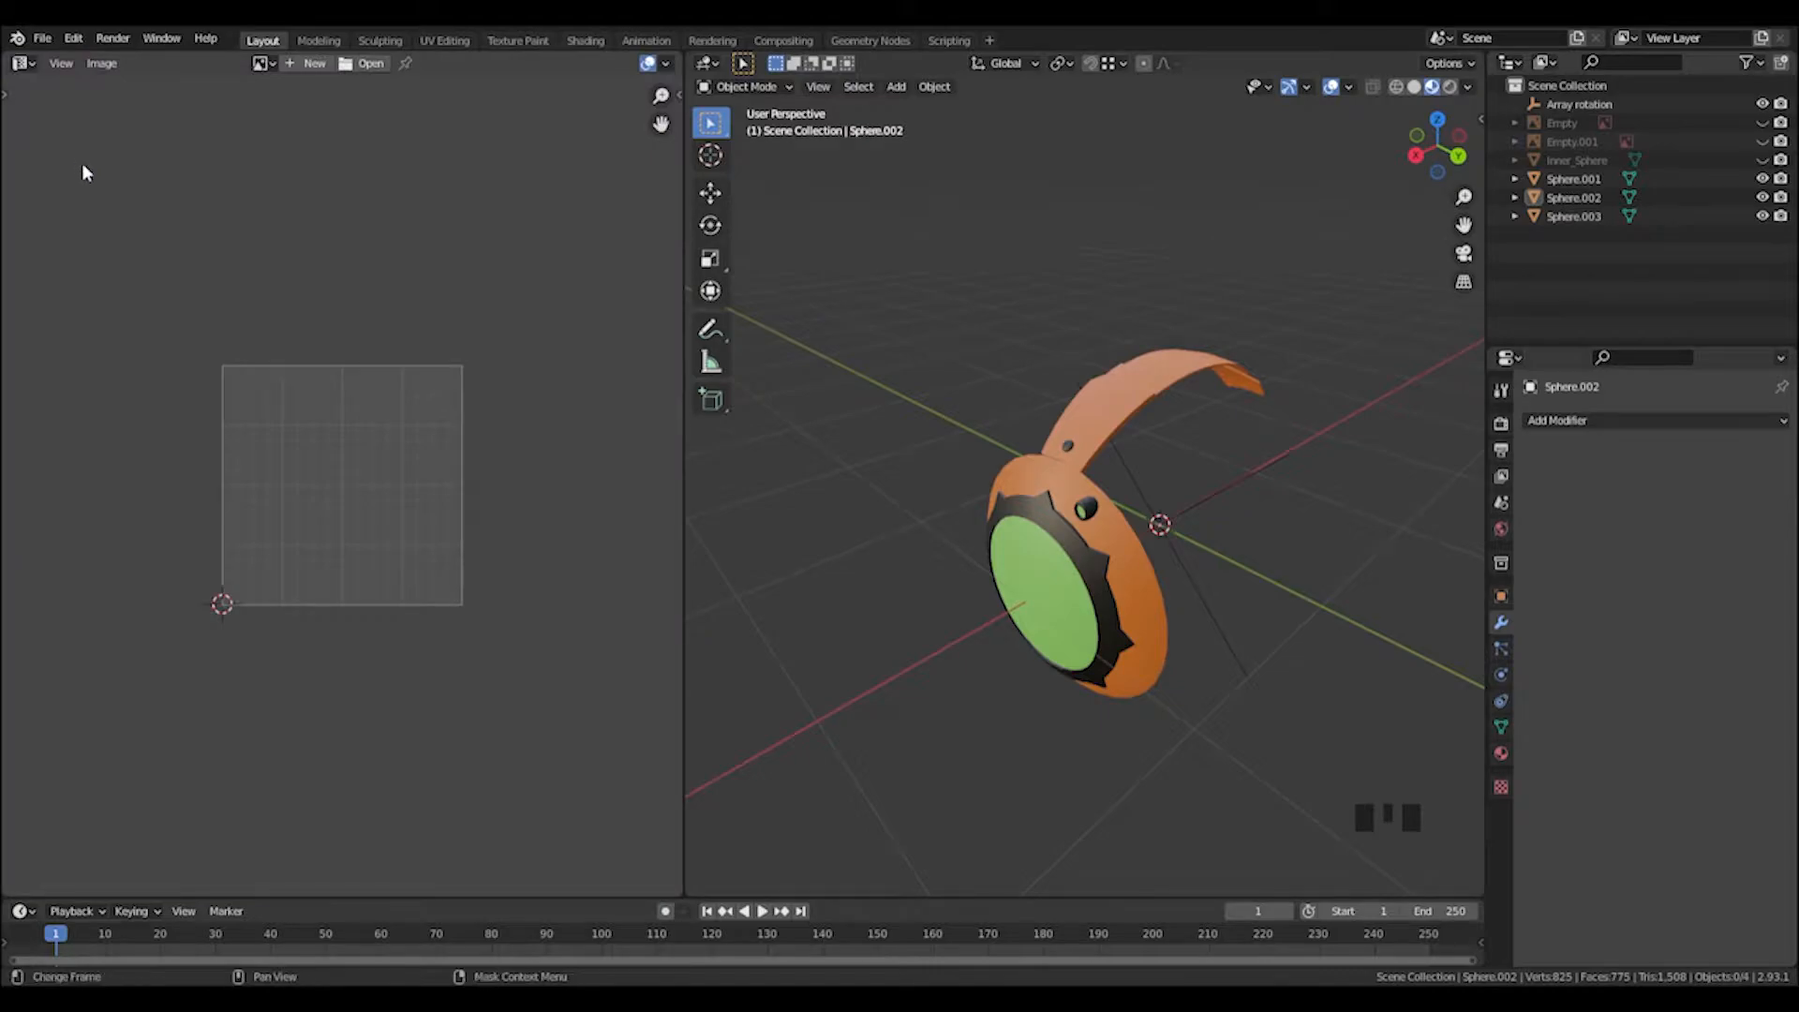
left_click(438, 39)
left_click(262, 41)
left_click(445, 40)
left_click(262, 41)
Open the end cap object in Edit Mode and select all of its faces, growing the selection to include the hidden rear ones.
middle_click_drag(878, 459, 969, 442)
left_click(1119, 395)
middle_click_drag(1119, 396, 1068, 542, "shift")
left_click(1083, 567)
scroll(1037, 513, "up", 2)
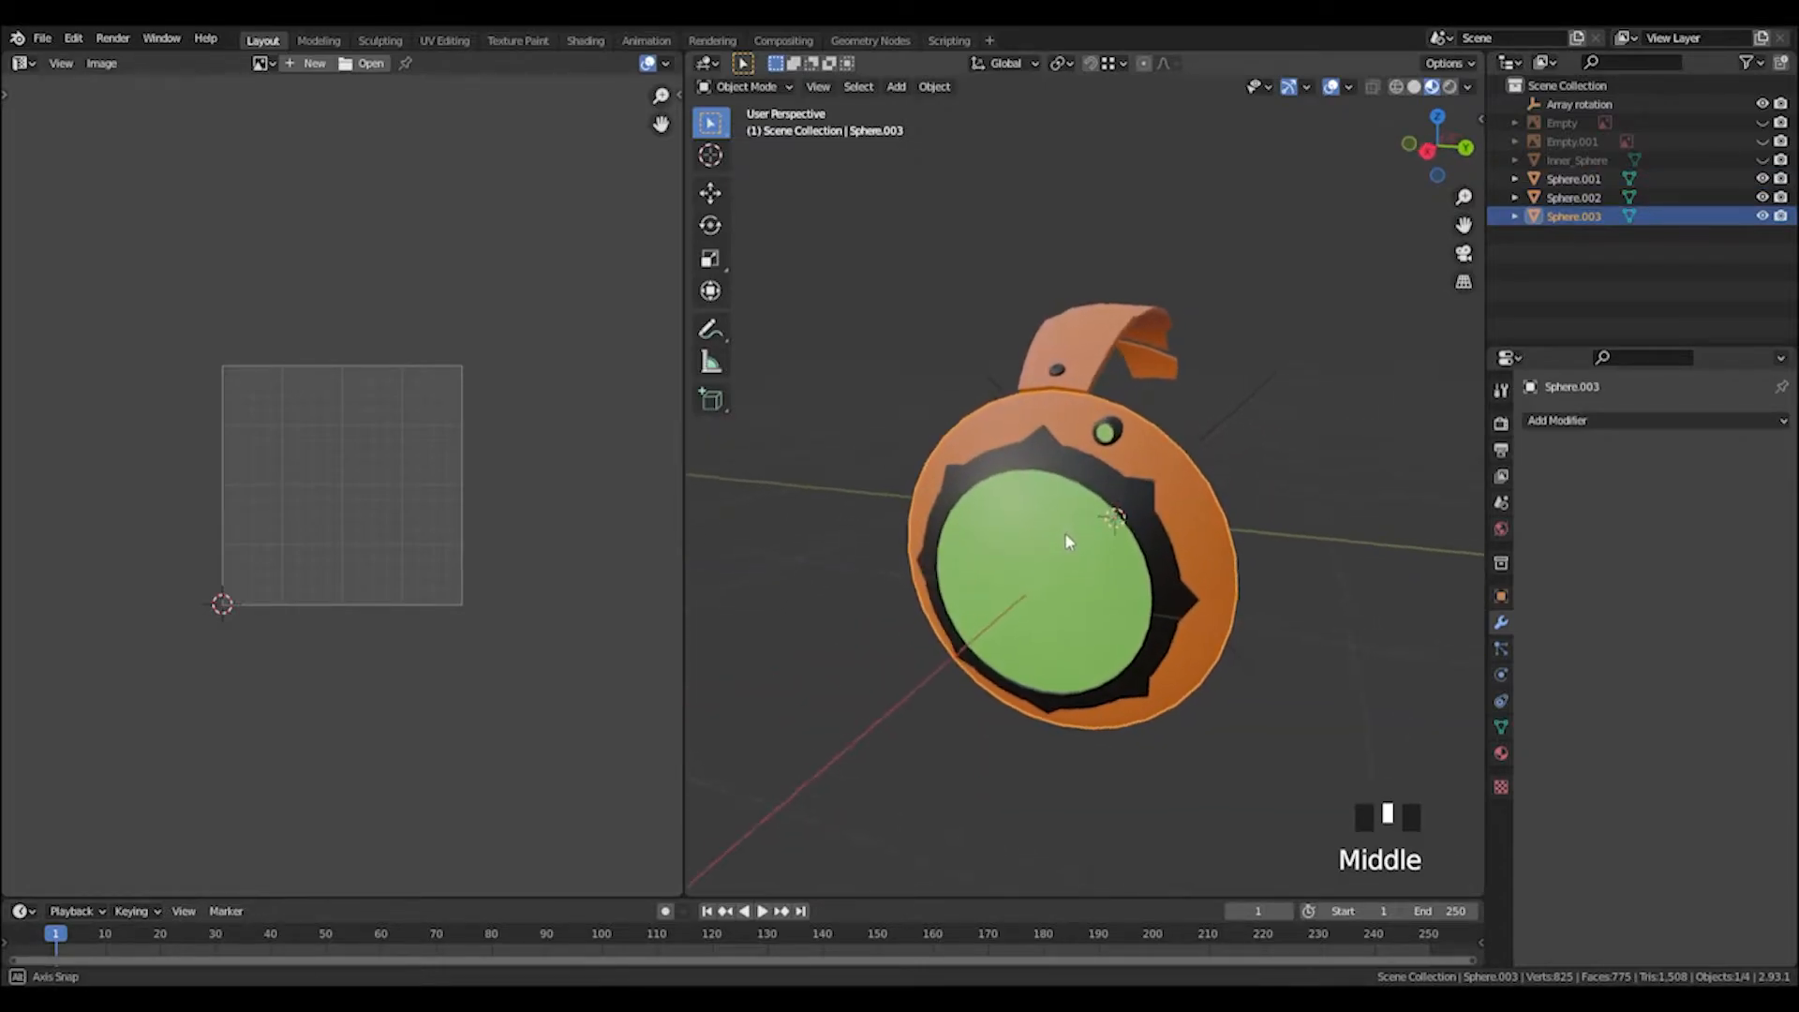
key("Tab")
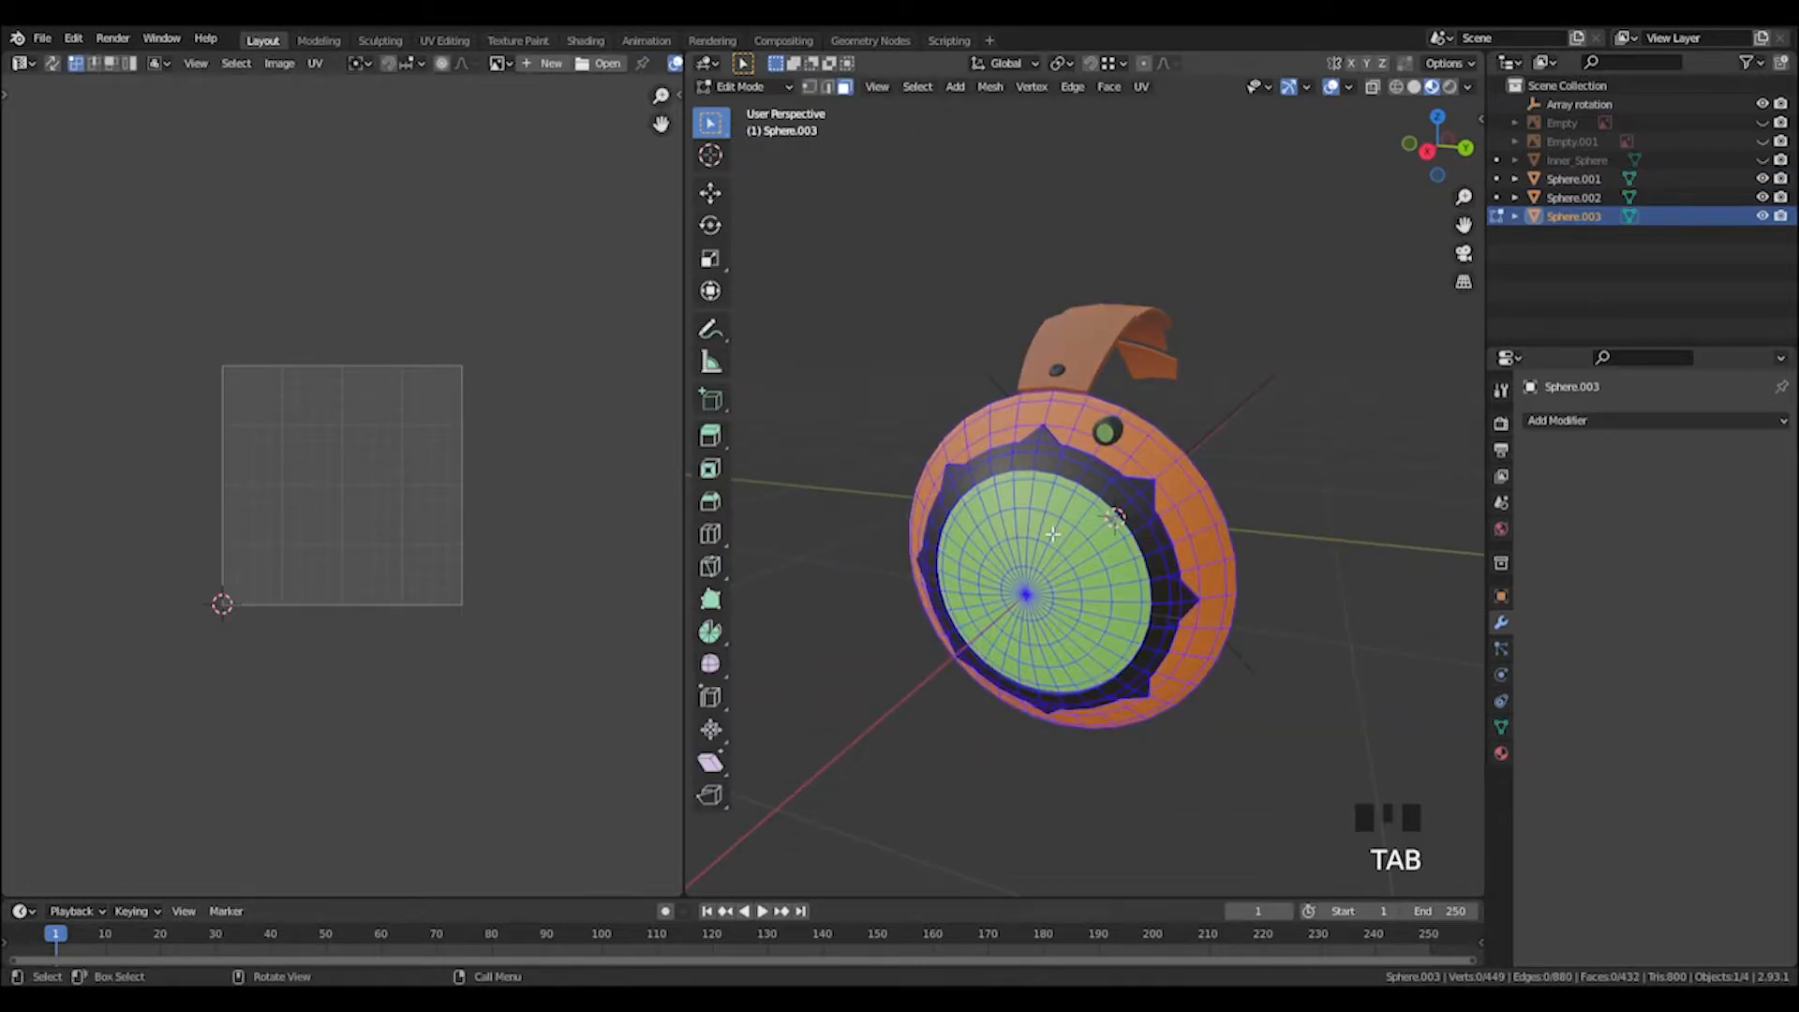
key("Tab")
key("Tab")
left_click_drag(835, 352, 1431, 890)
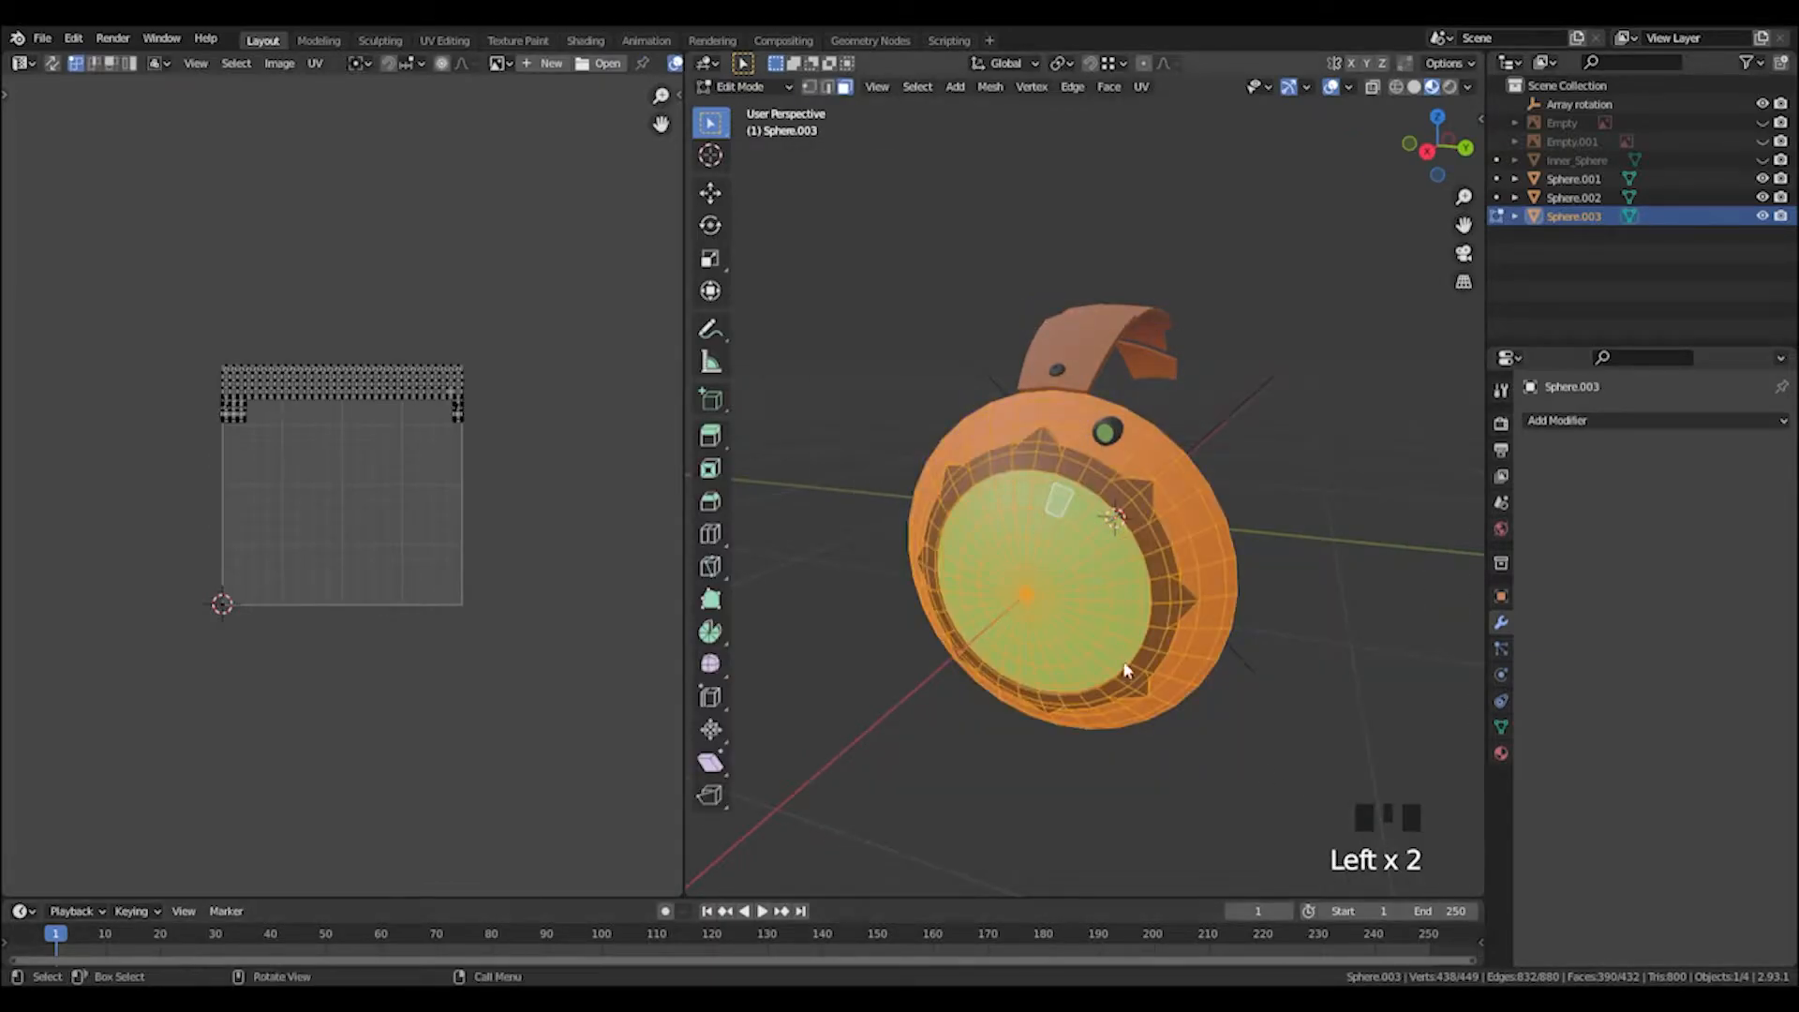
key("ctrl+KP_Add")
key("ctrl+KP_Add")
key("ctrl+KP_Add")
key("ctrl+KP_Add")
key("ctrl+KP_Add")
key("ctrl+KP_Add")
Unwrap the end cap's selected faces with the standard Unwrap operation, using the Angle Based method.
middle_click_drag(1129, 666, 1144, 656)
key("u")
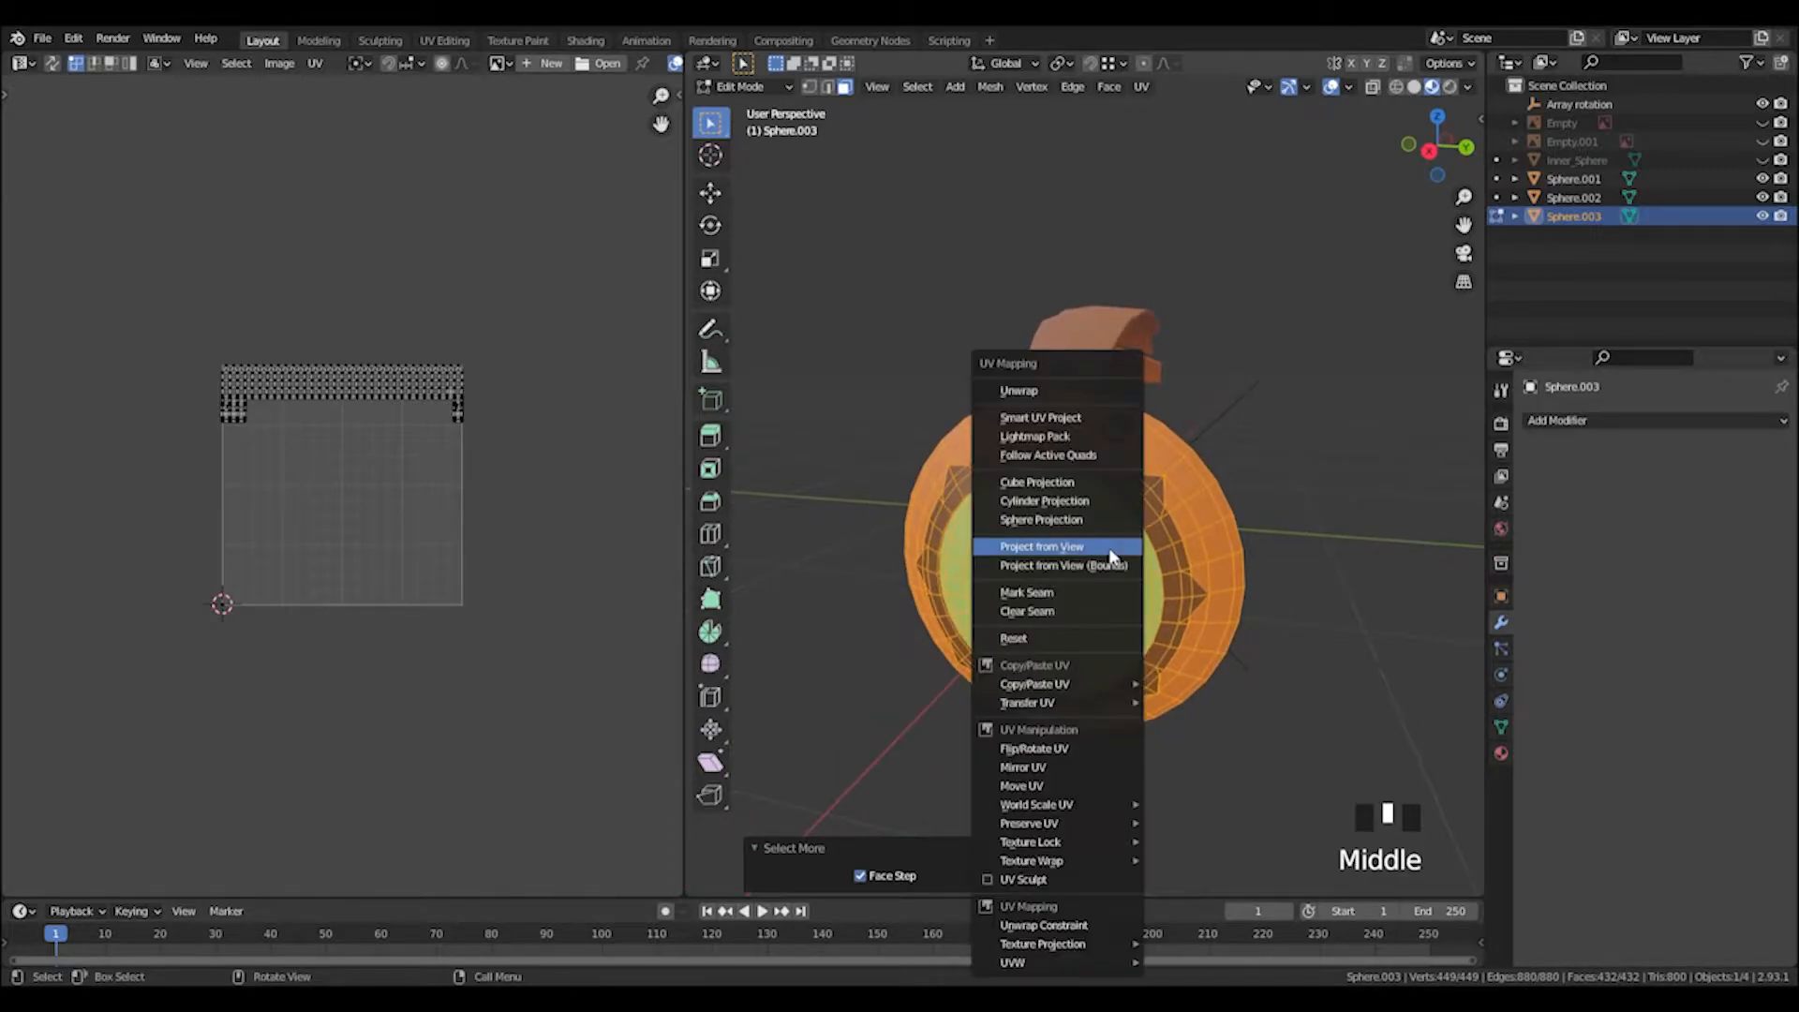
mouse_move(1079, 547)
middle_mouse_down()
mouse_move(1266, 583)
mouse_move(1113, 586)
mouse_move(1094, 574)
mouse_move(1149, 582)
mouse_move(1063, 523)
middle_mouse_up()
key("u")
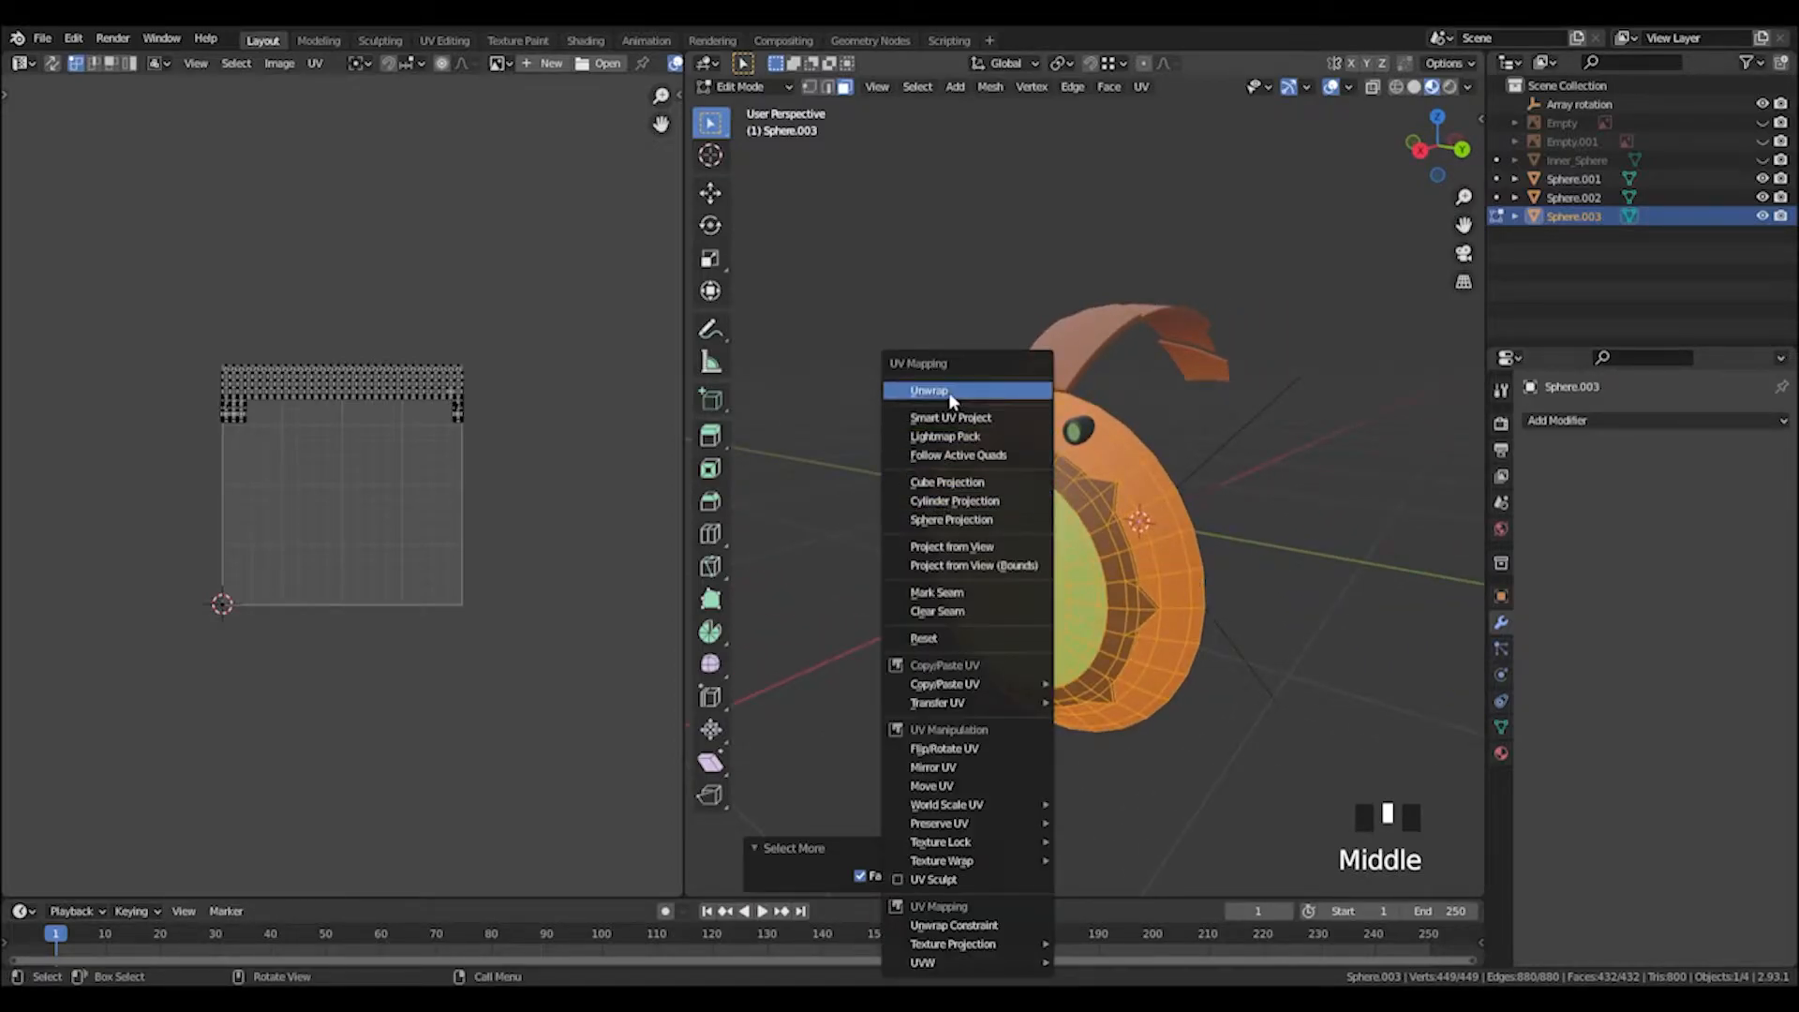
left_click(952, 397)
middle_click_drag(426, 551, 448, 481)
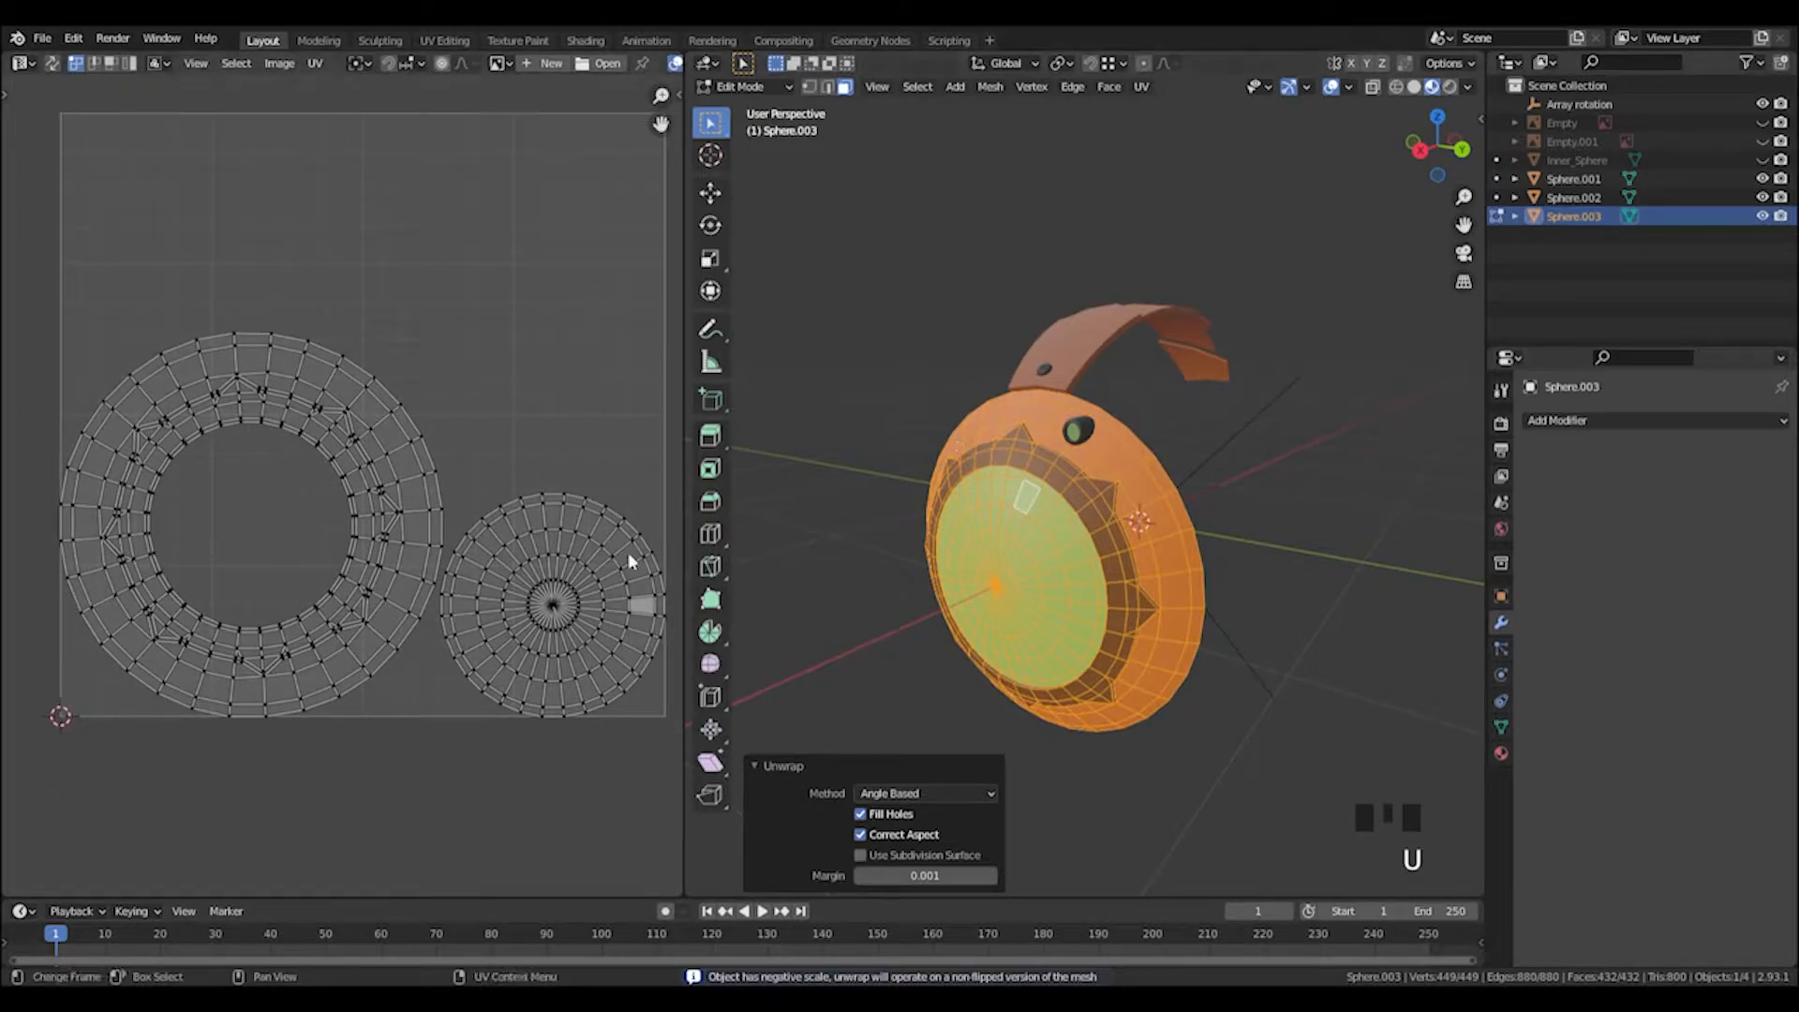
Select the smaller circular UV island to examine it, and clear the face selection on the end cap.
left_click_drag(469, 490, 727, 737)
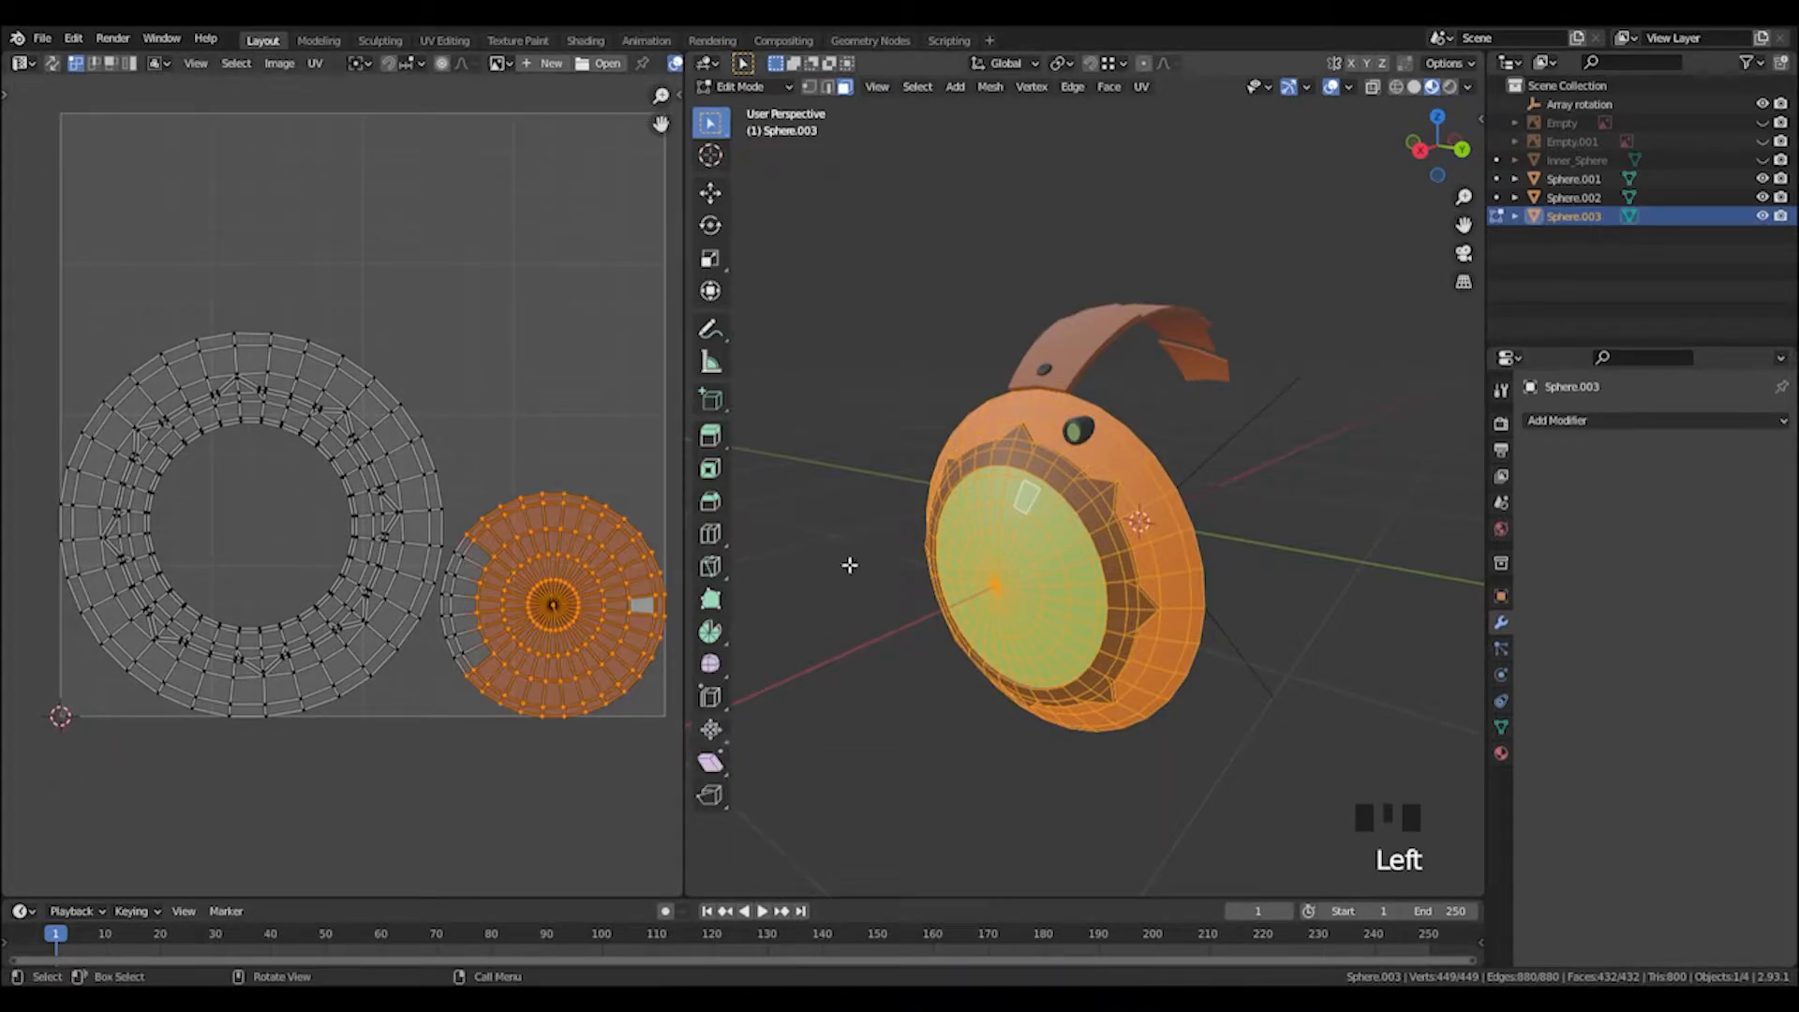
left_click_drag(441, 489, 503, 667)
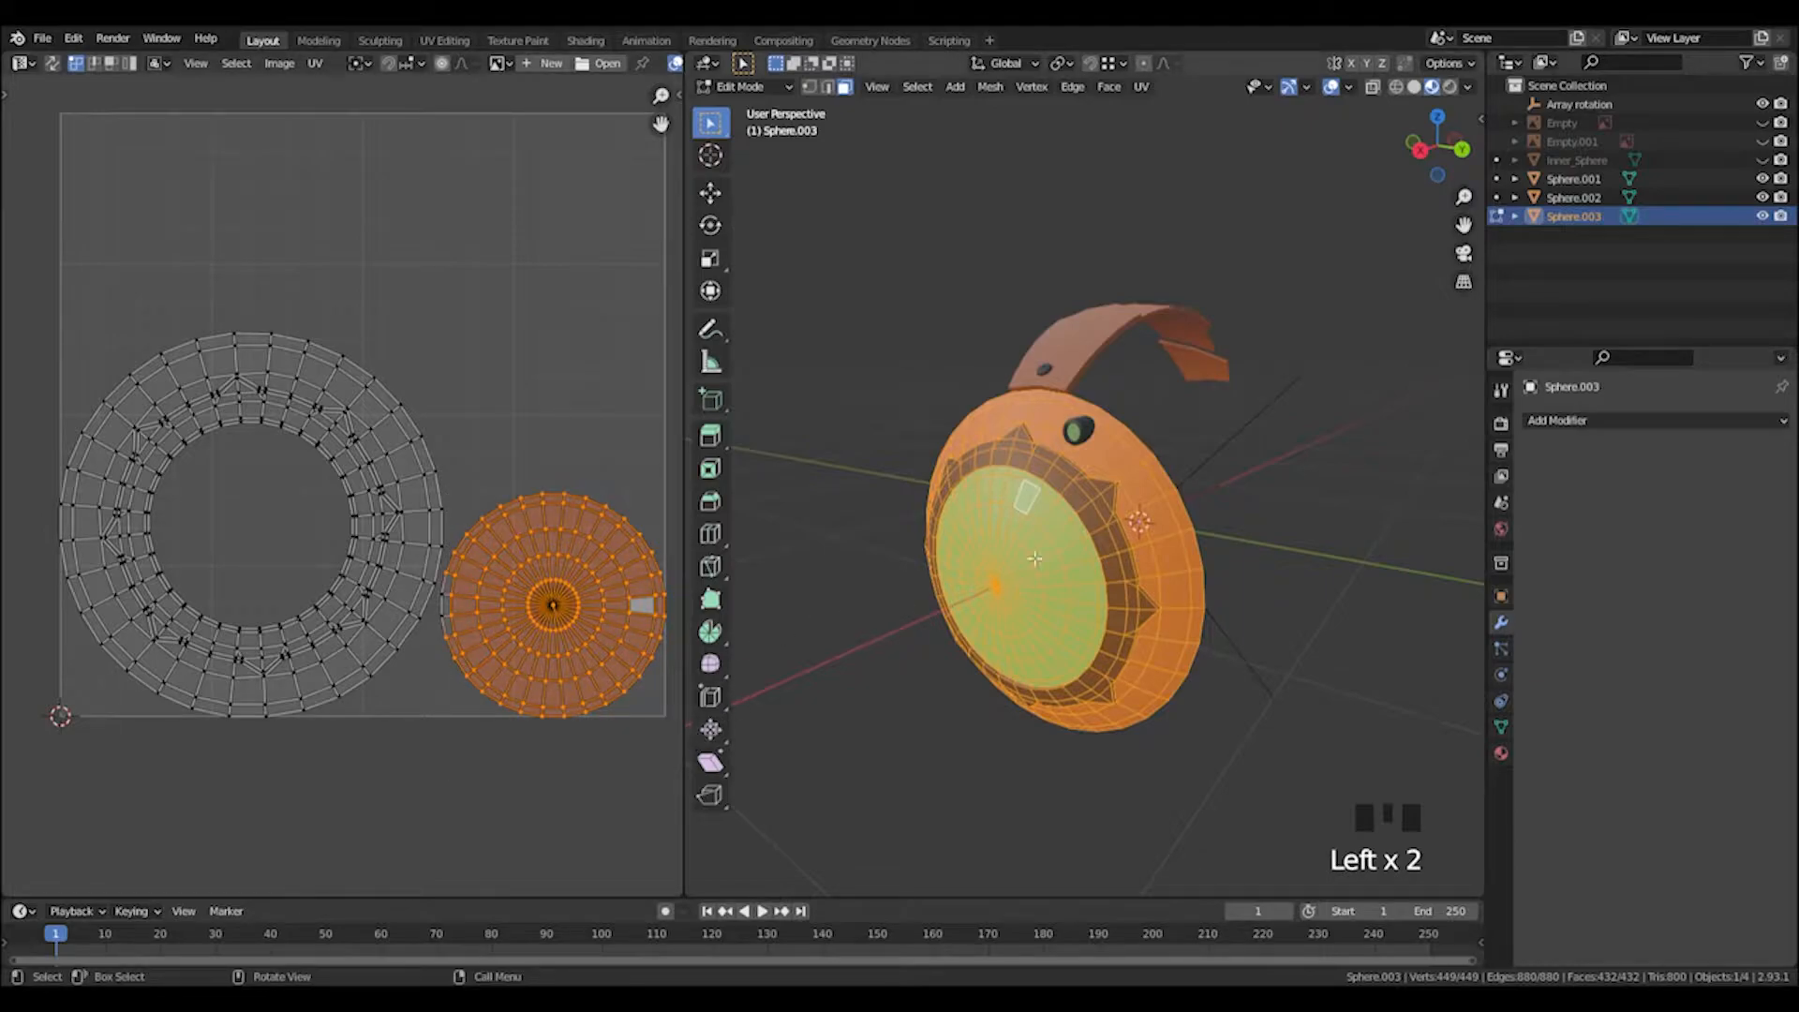
left_click(1061, 484)
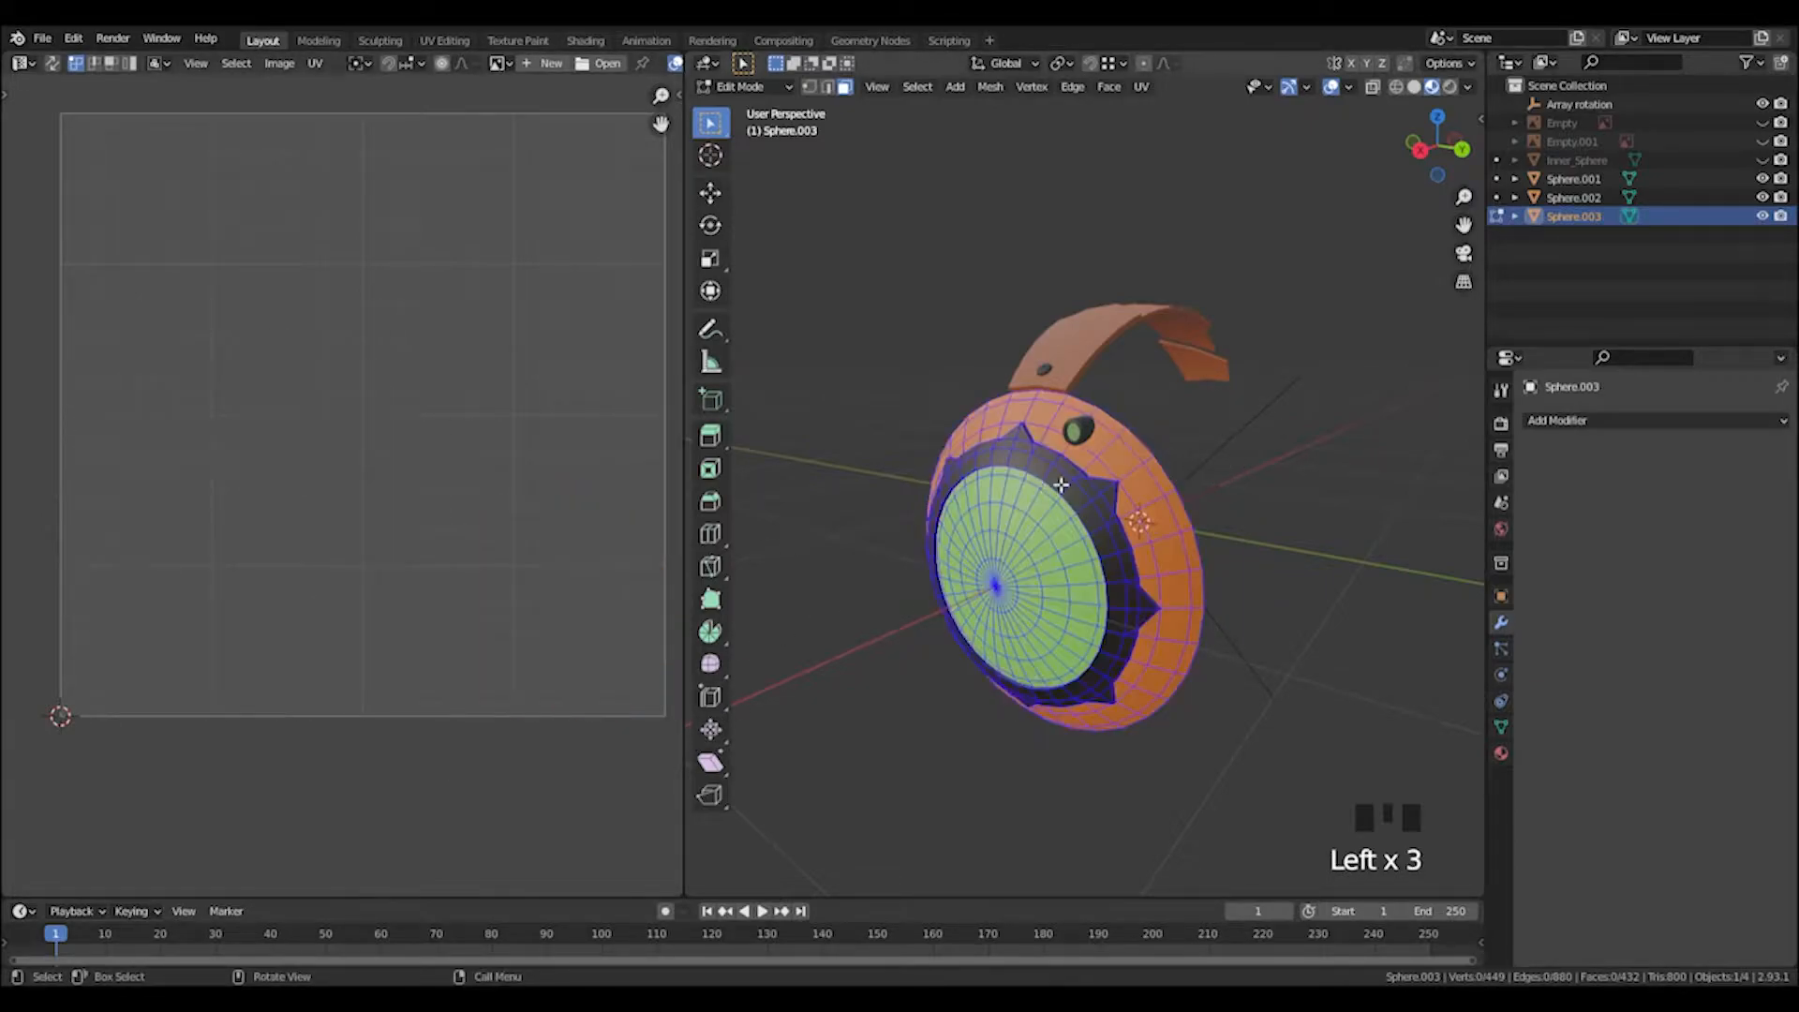
Turn on UV sync selection and pick single faces on the end cap's outer rings to locate them in the UV layout.
left_click(51, 65)
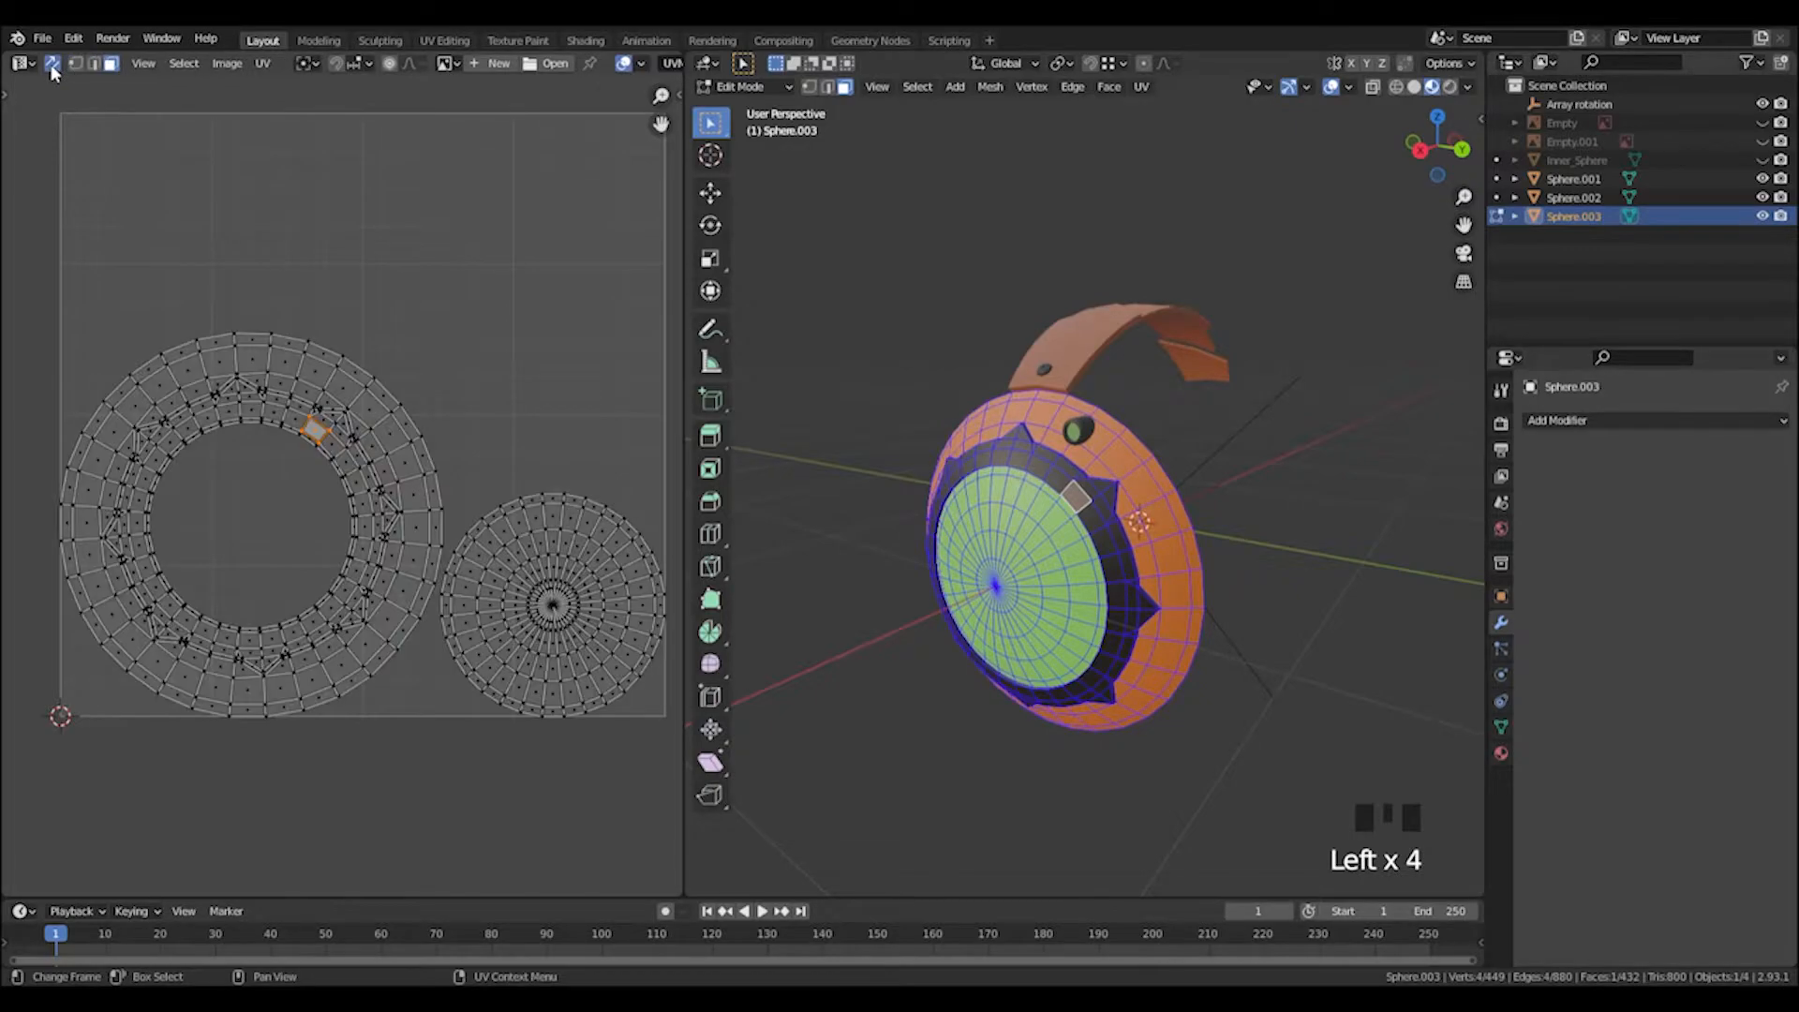
left_click(1141, 485)
left_click(1149, 496)
left_click(1160, 525)
left_click(1170, 562)
left_click(1166, 656)
left_click(1136, 699)
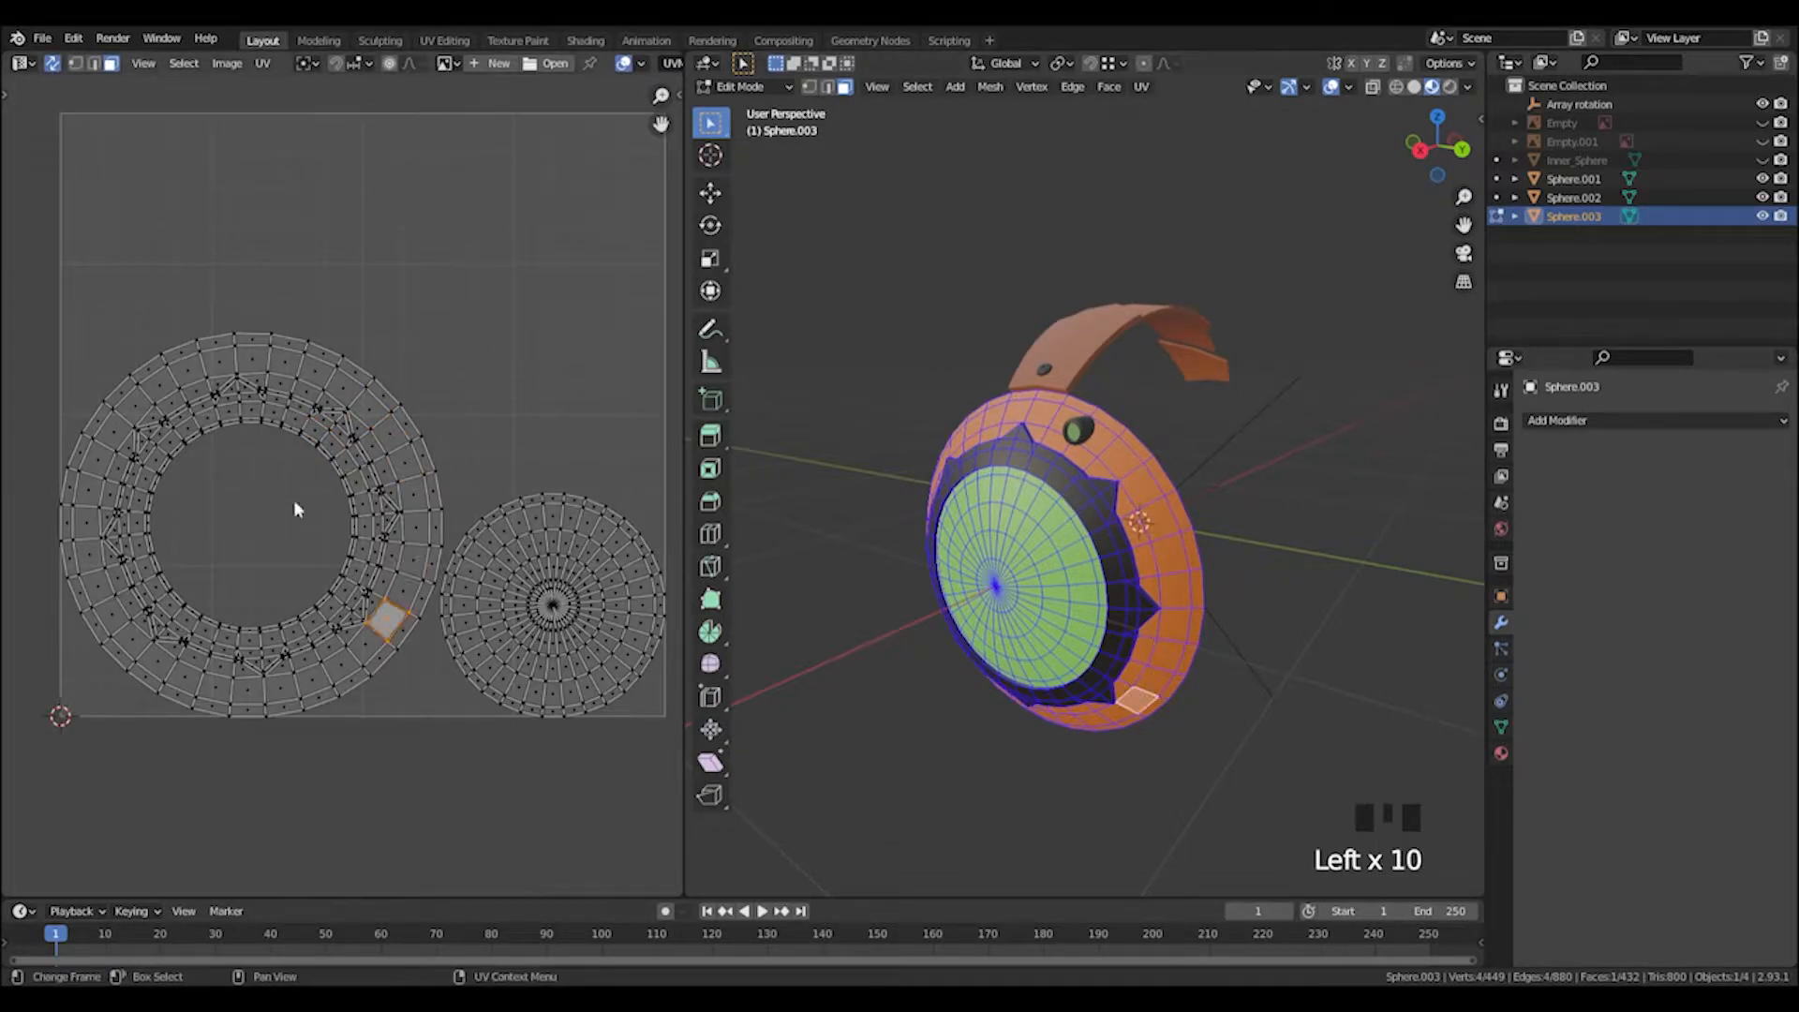
Examine how the ring-shaped and circular UV islands correspond to the end cap by selecting each in turn, leaving nothing selected.
left_click_drag(26, 311, 432, 731)
left_click_drag(405, 496, 436, 527)
middle_click_drag(1078, 525, 1134, 525)
left_click_drag(445, 461, 631, 717)
middle_click_drag(843, 563, 864, 575)
left_click(864, 575)
scroll(864, 574, "down", 2)
left_click(646, 462)
scroll(623, 554, "up", 1)
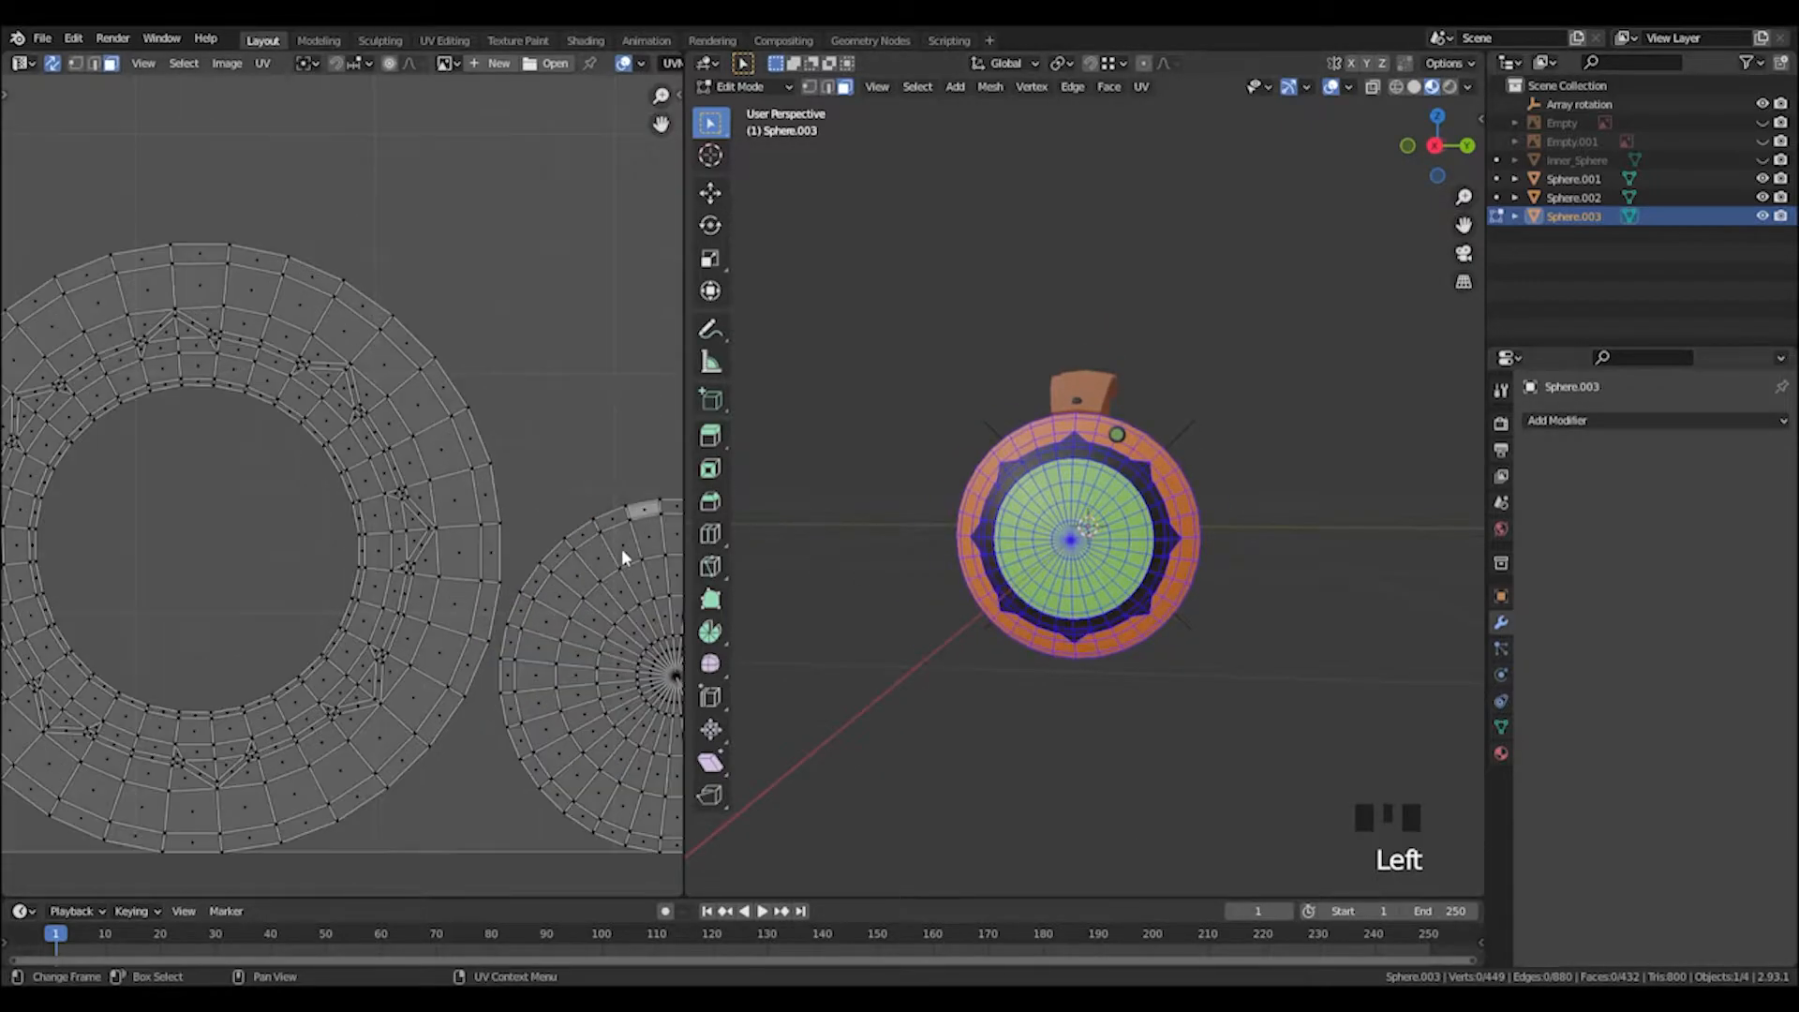
scroll(640, 543, "down", 3)
middle_click_drag(1172, 544, 1204, 546)
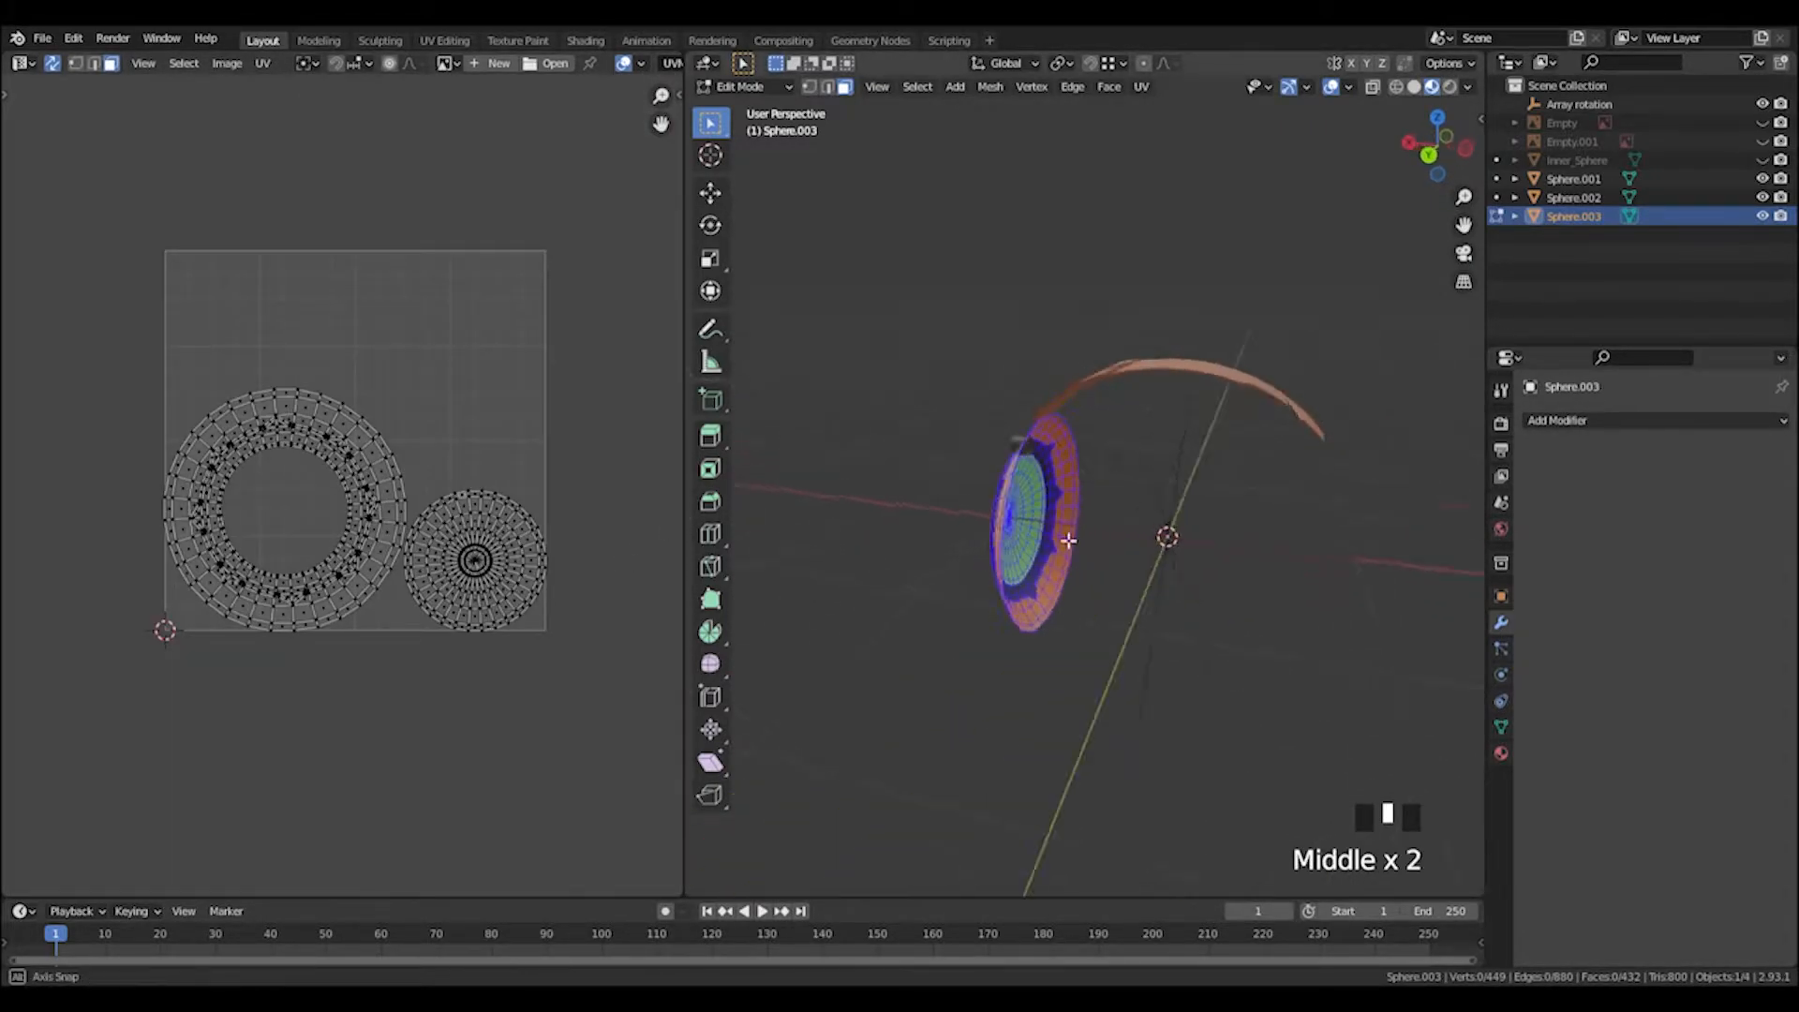
scroll(1204, 545, "up", 1)
scroll(1204, 545, "up", 4)
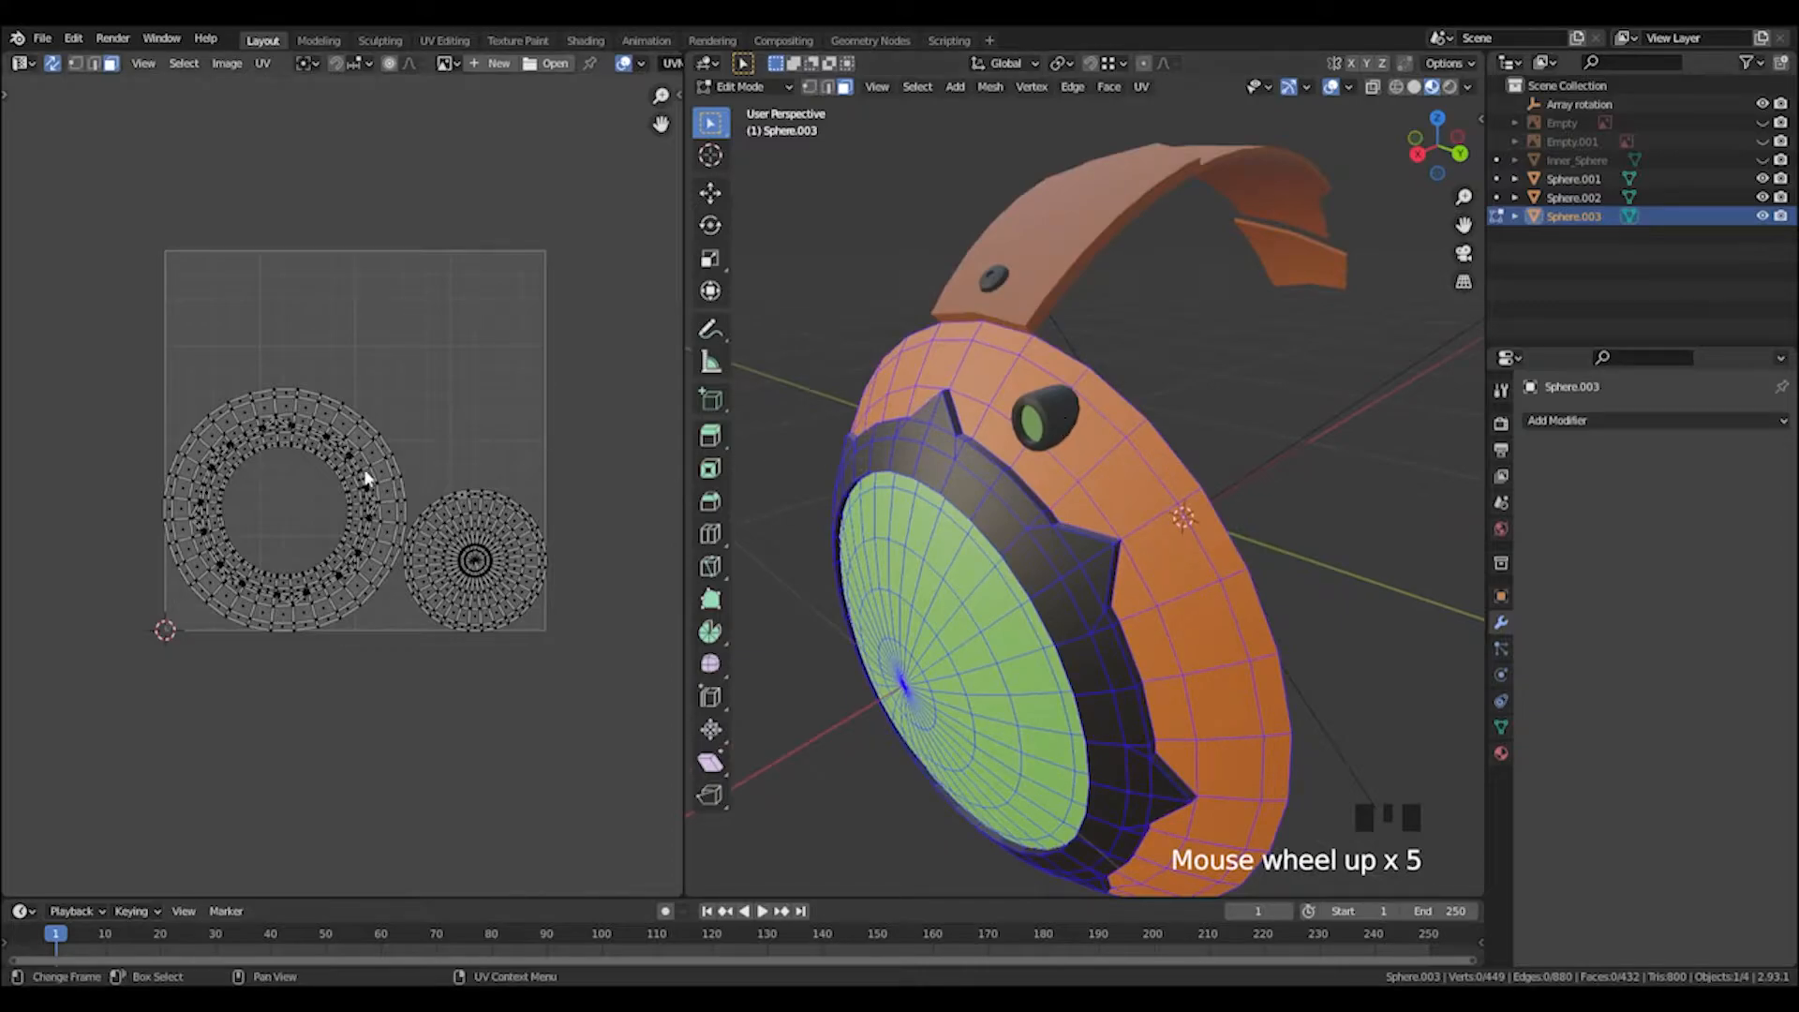
scroll(361, 478, "up", 4)
Assign the Texel Density color grid checker material at 512px to the end cap and reopen the object in Edit Mode.
left_click(1284, 478)
left_click(1083, 489)
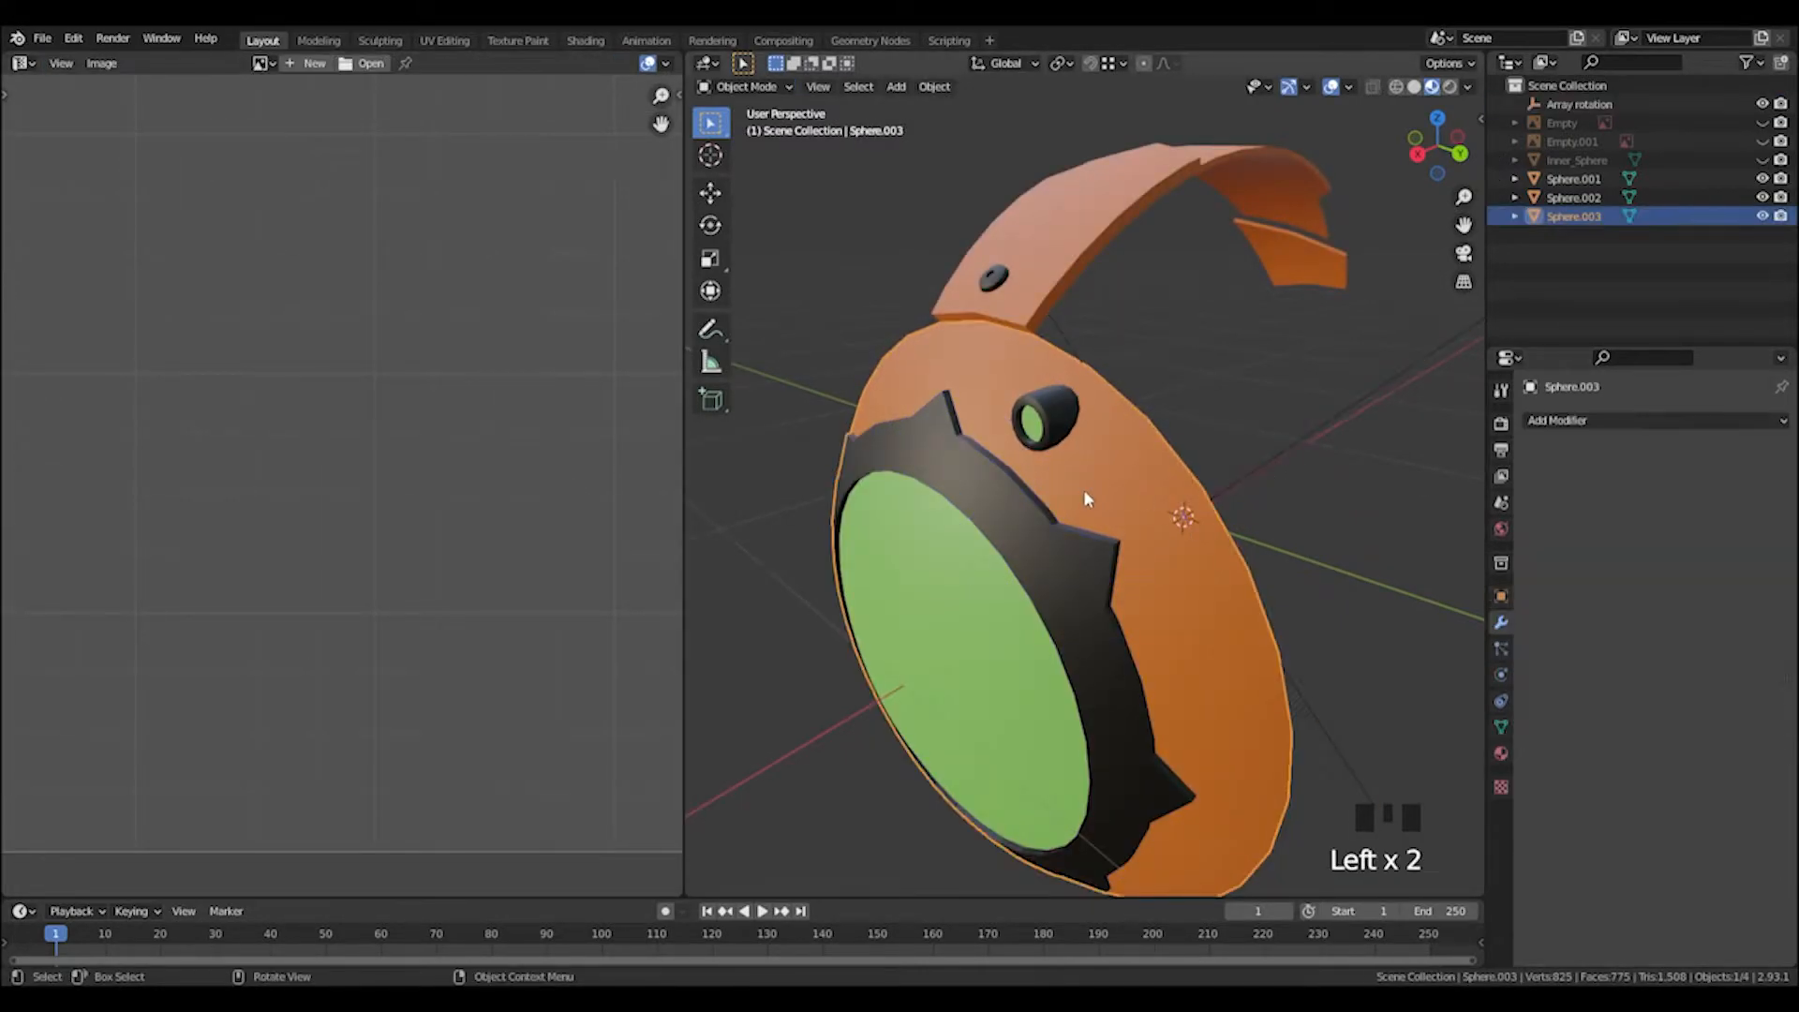
key("n")
left_click(1350, 280)
middle_click_drag(1337, 295, 1290, 313)
key("Tab")
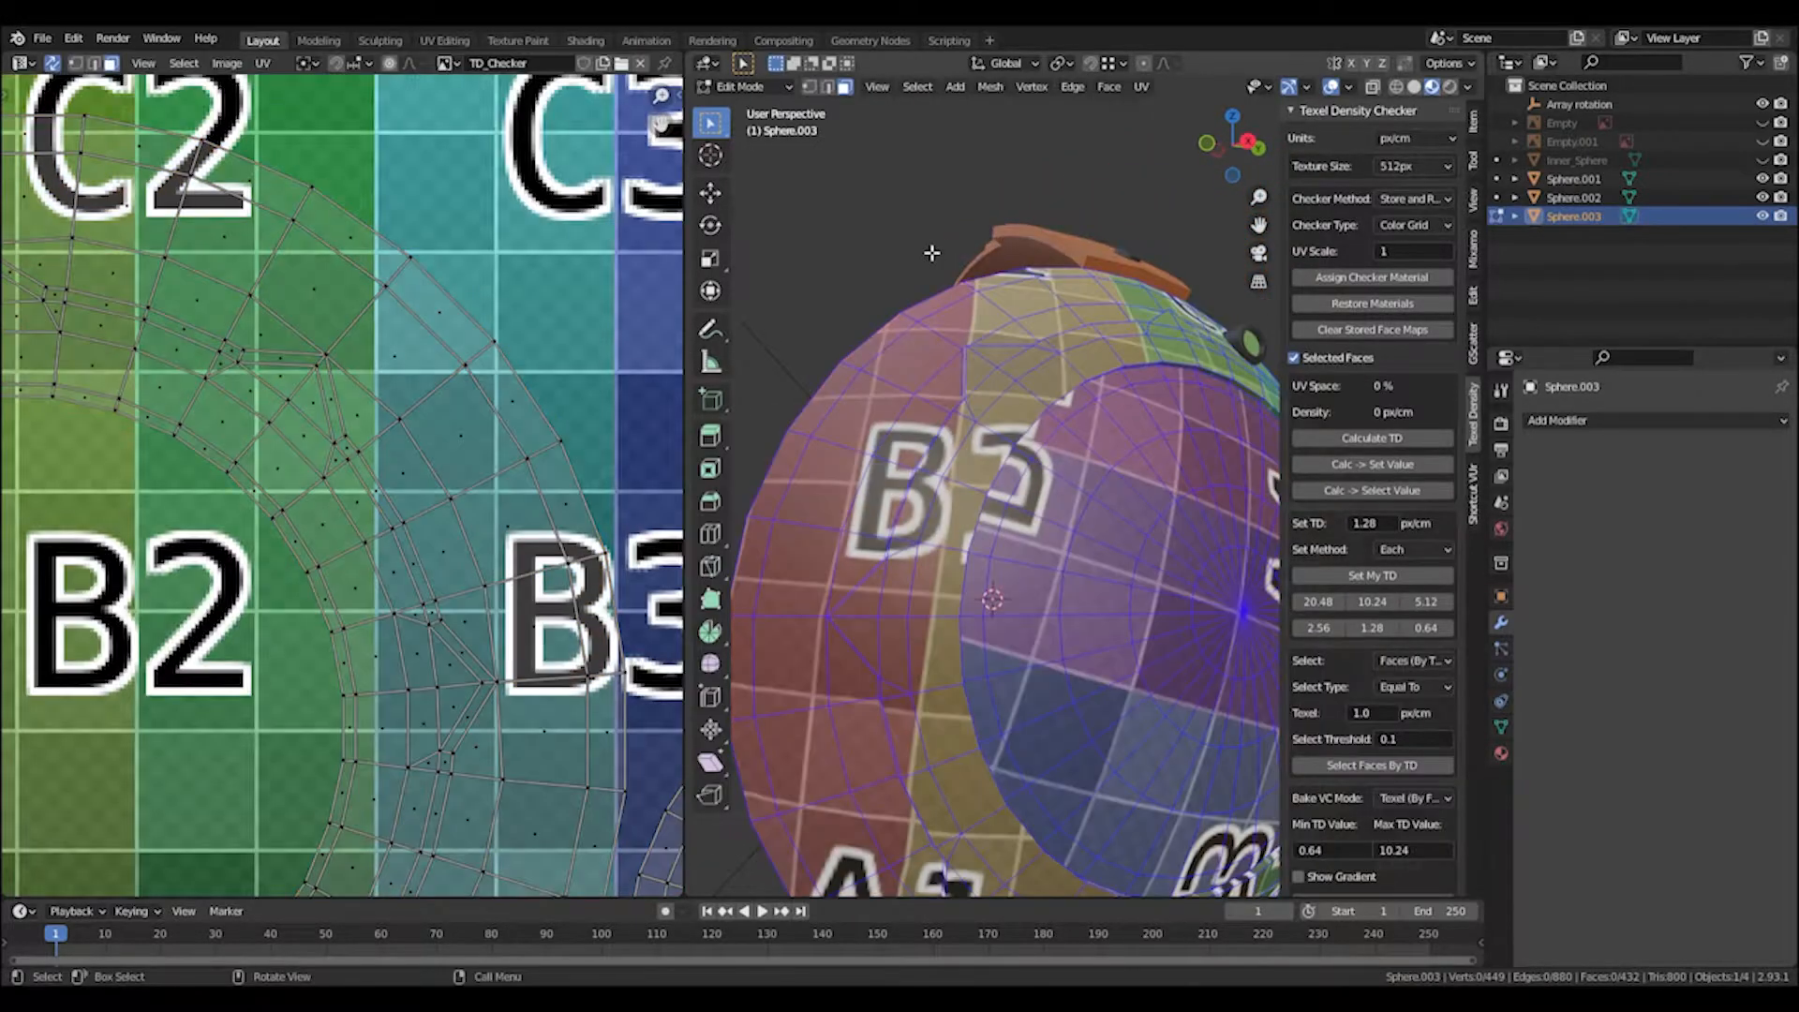
key("n")
middle_click_drag(1401, 378, 1121, 598)
scroll(375, 468, "down", 5)
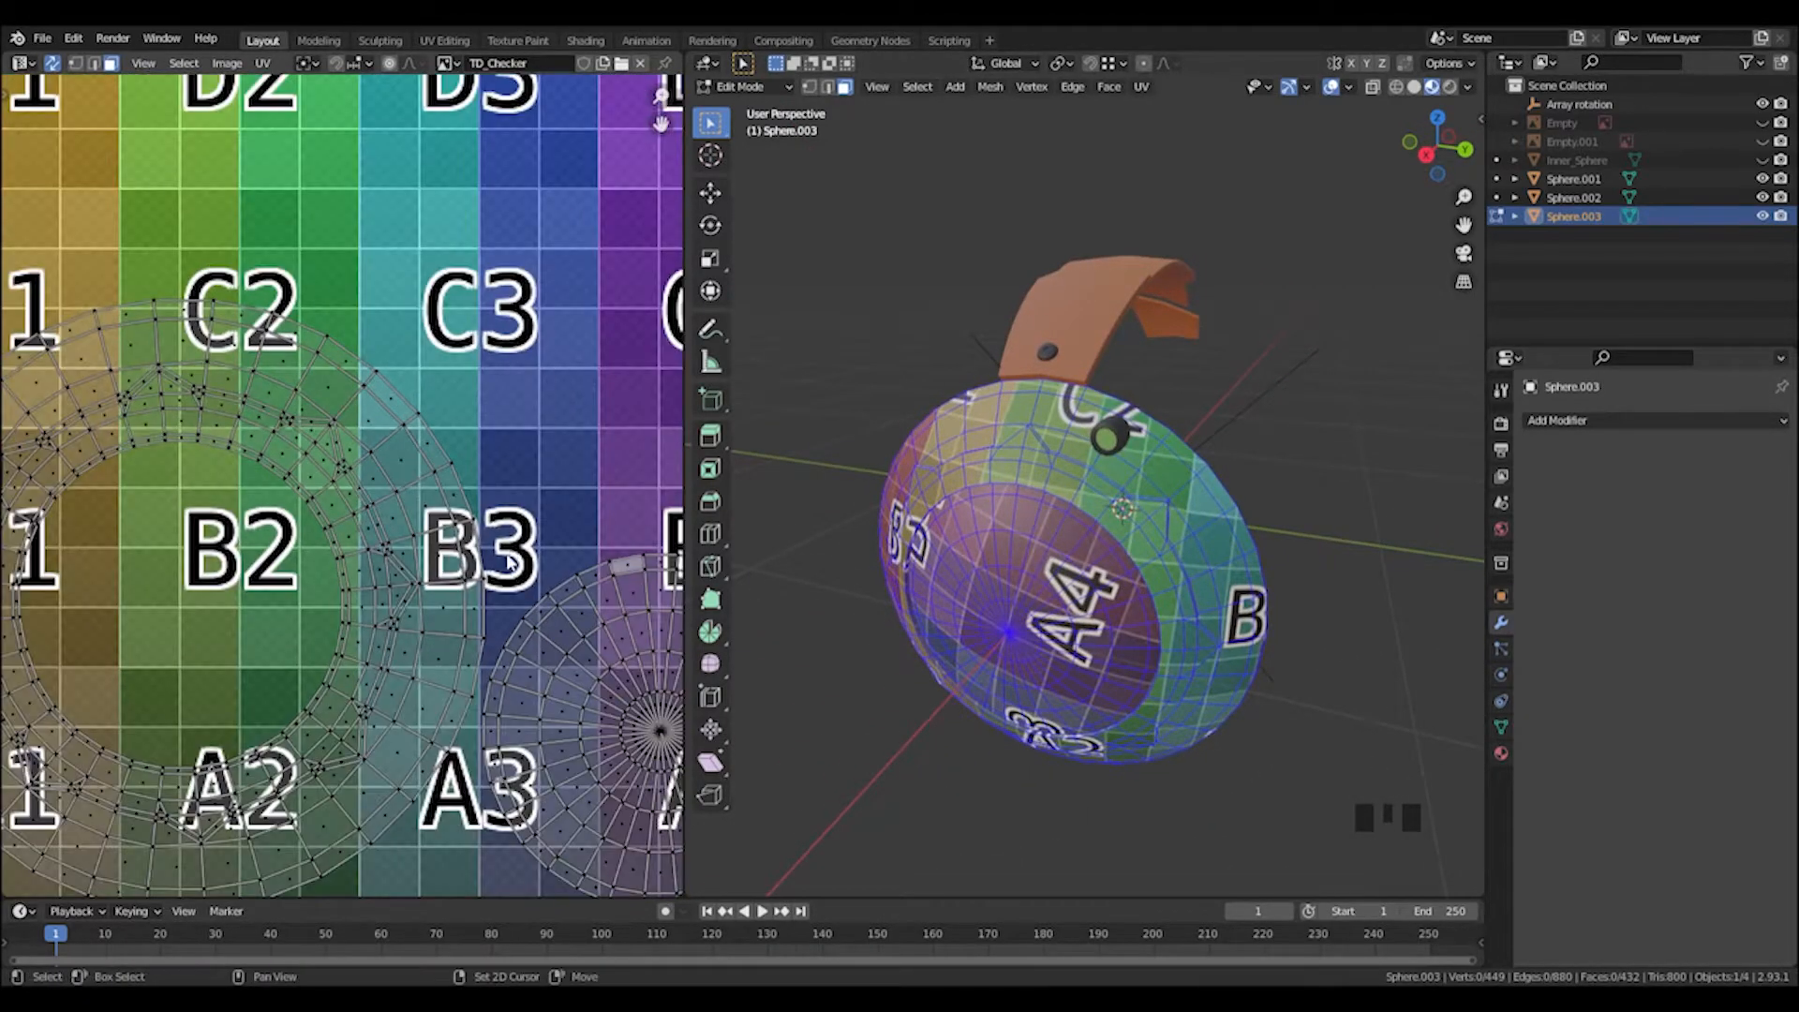
Unwrap the round green front face of the bolt object separately in Edit Mode.
key("Tab")
left_click(1134, 433)
middle_click_drag(1134, 436, 1003, 457)
scroll(1139, 441, "up", 1)
scroll(1065, 454, "up", 2)
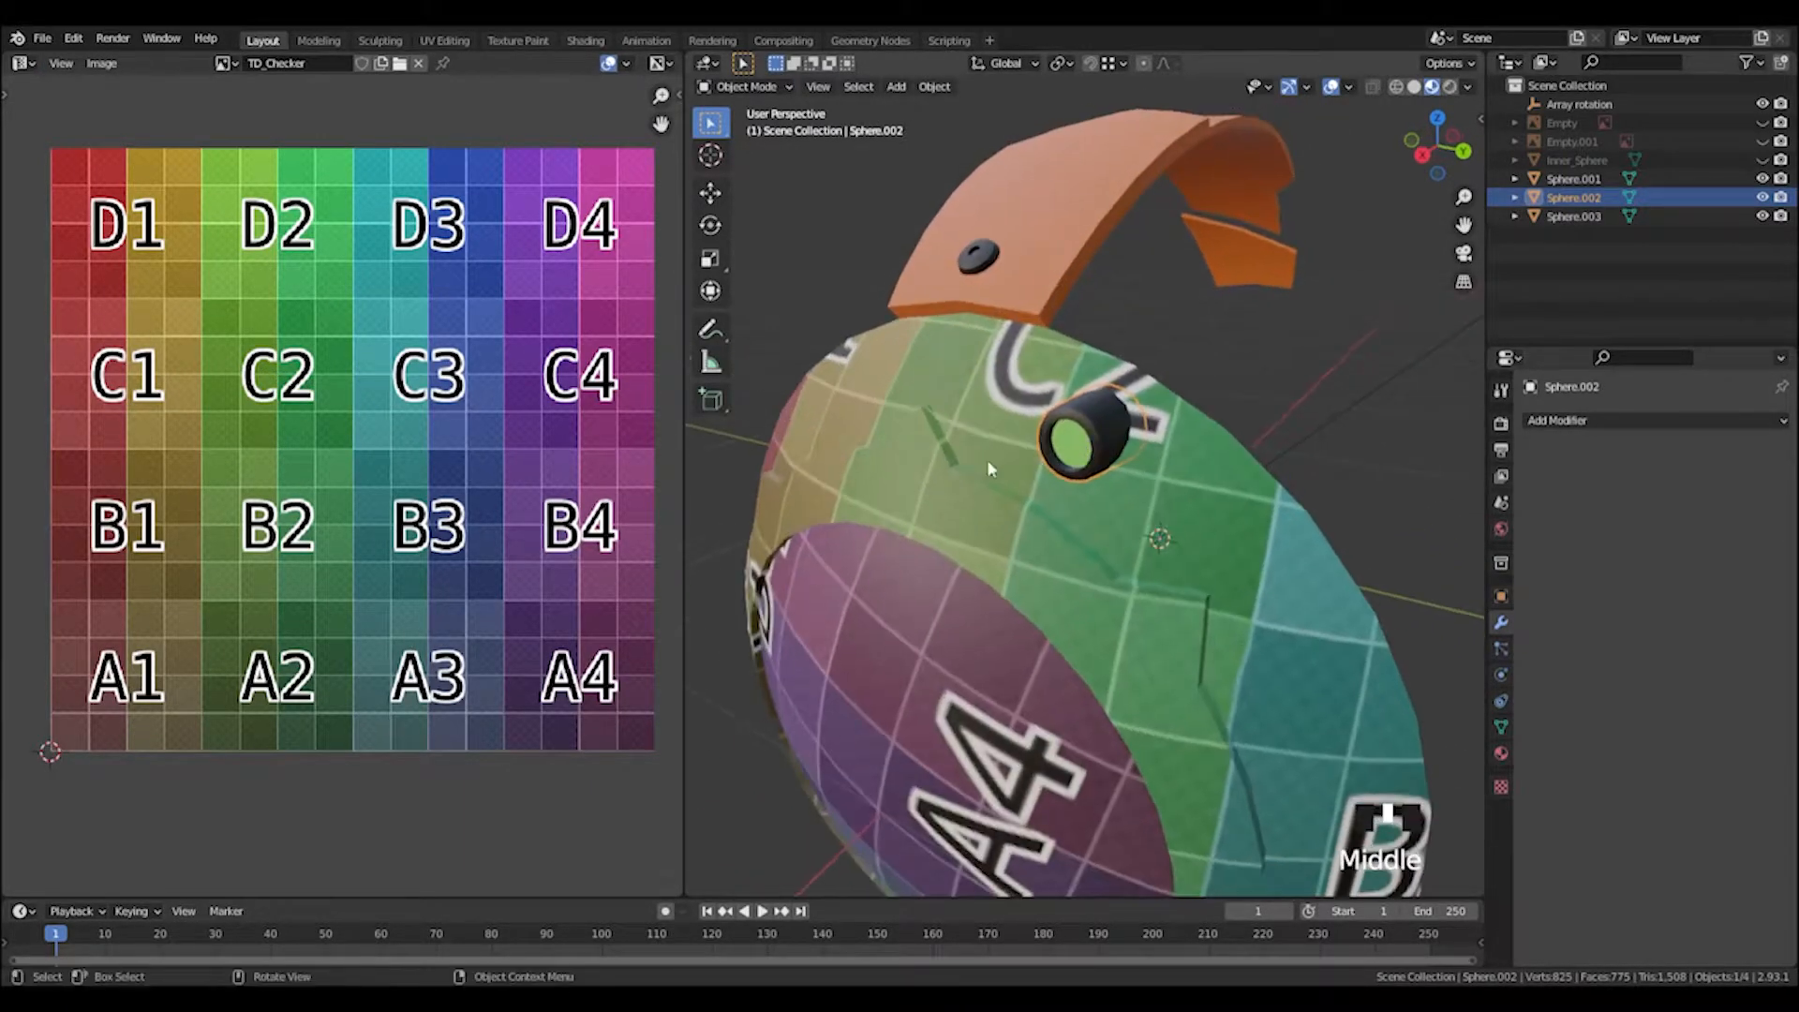
key("Tab")
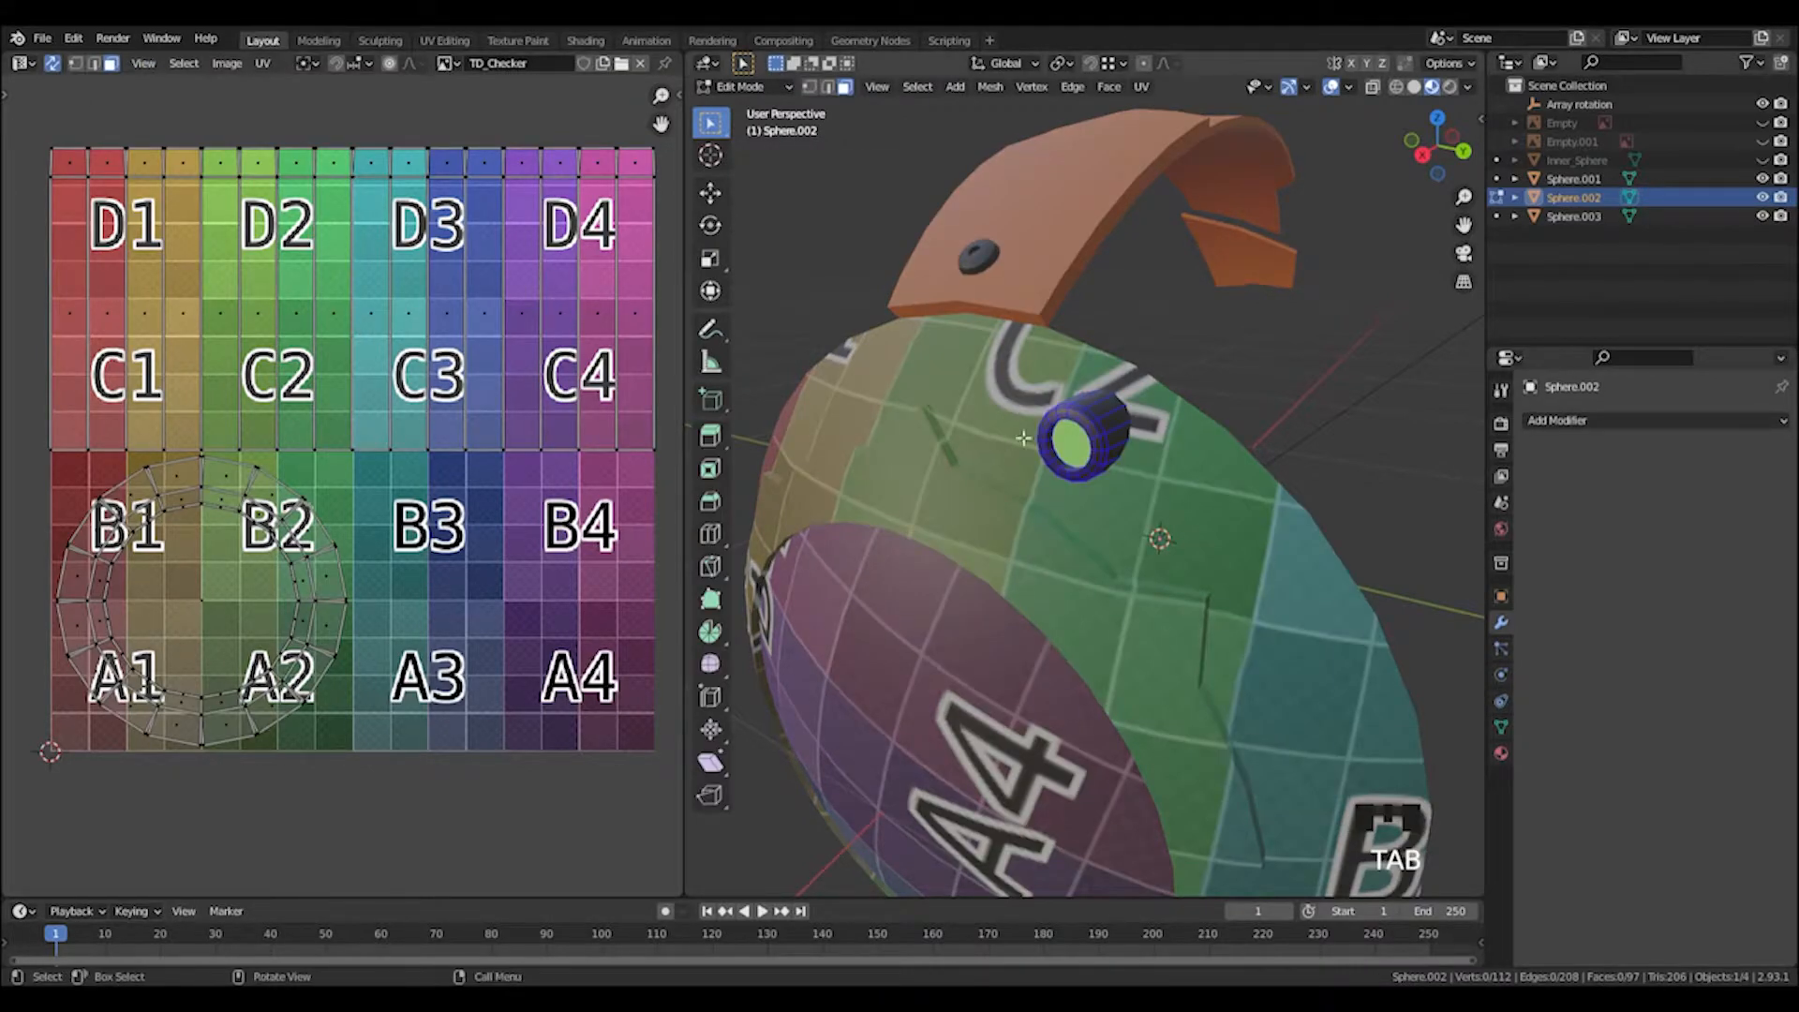
left_click(1073, 437)
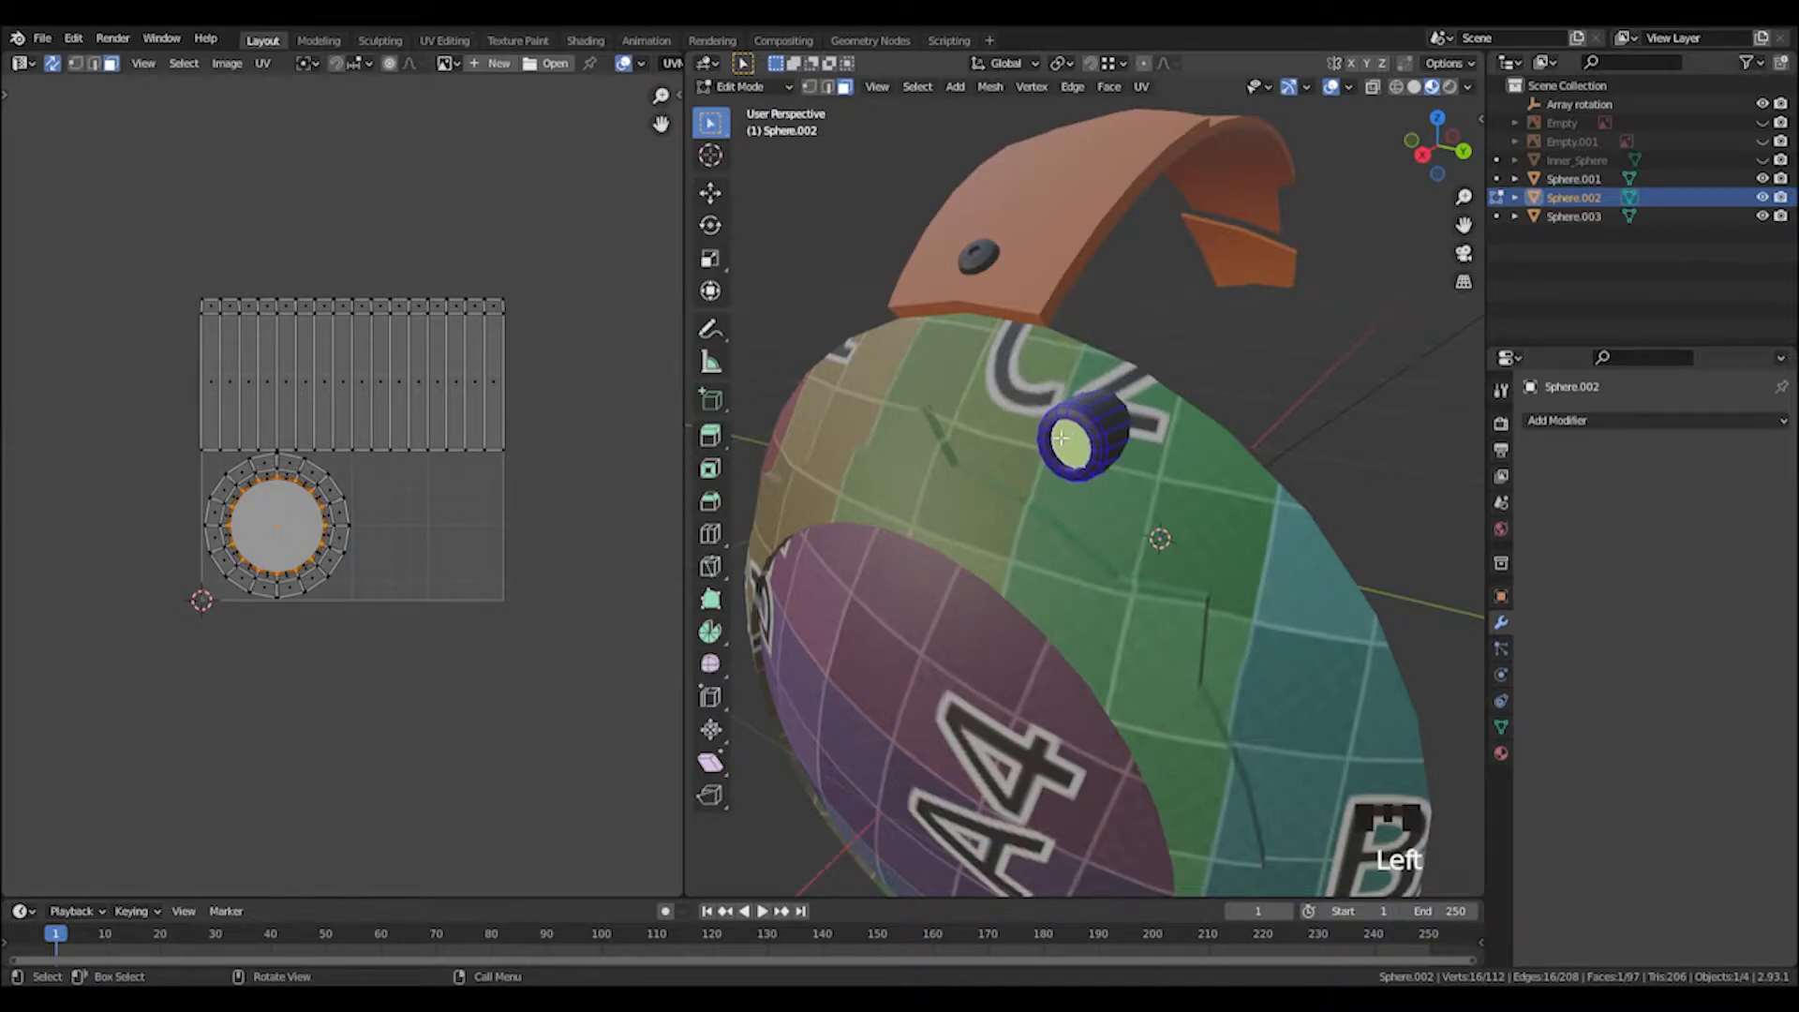
middle_click_drag(1252, 425, 1263, 394)
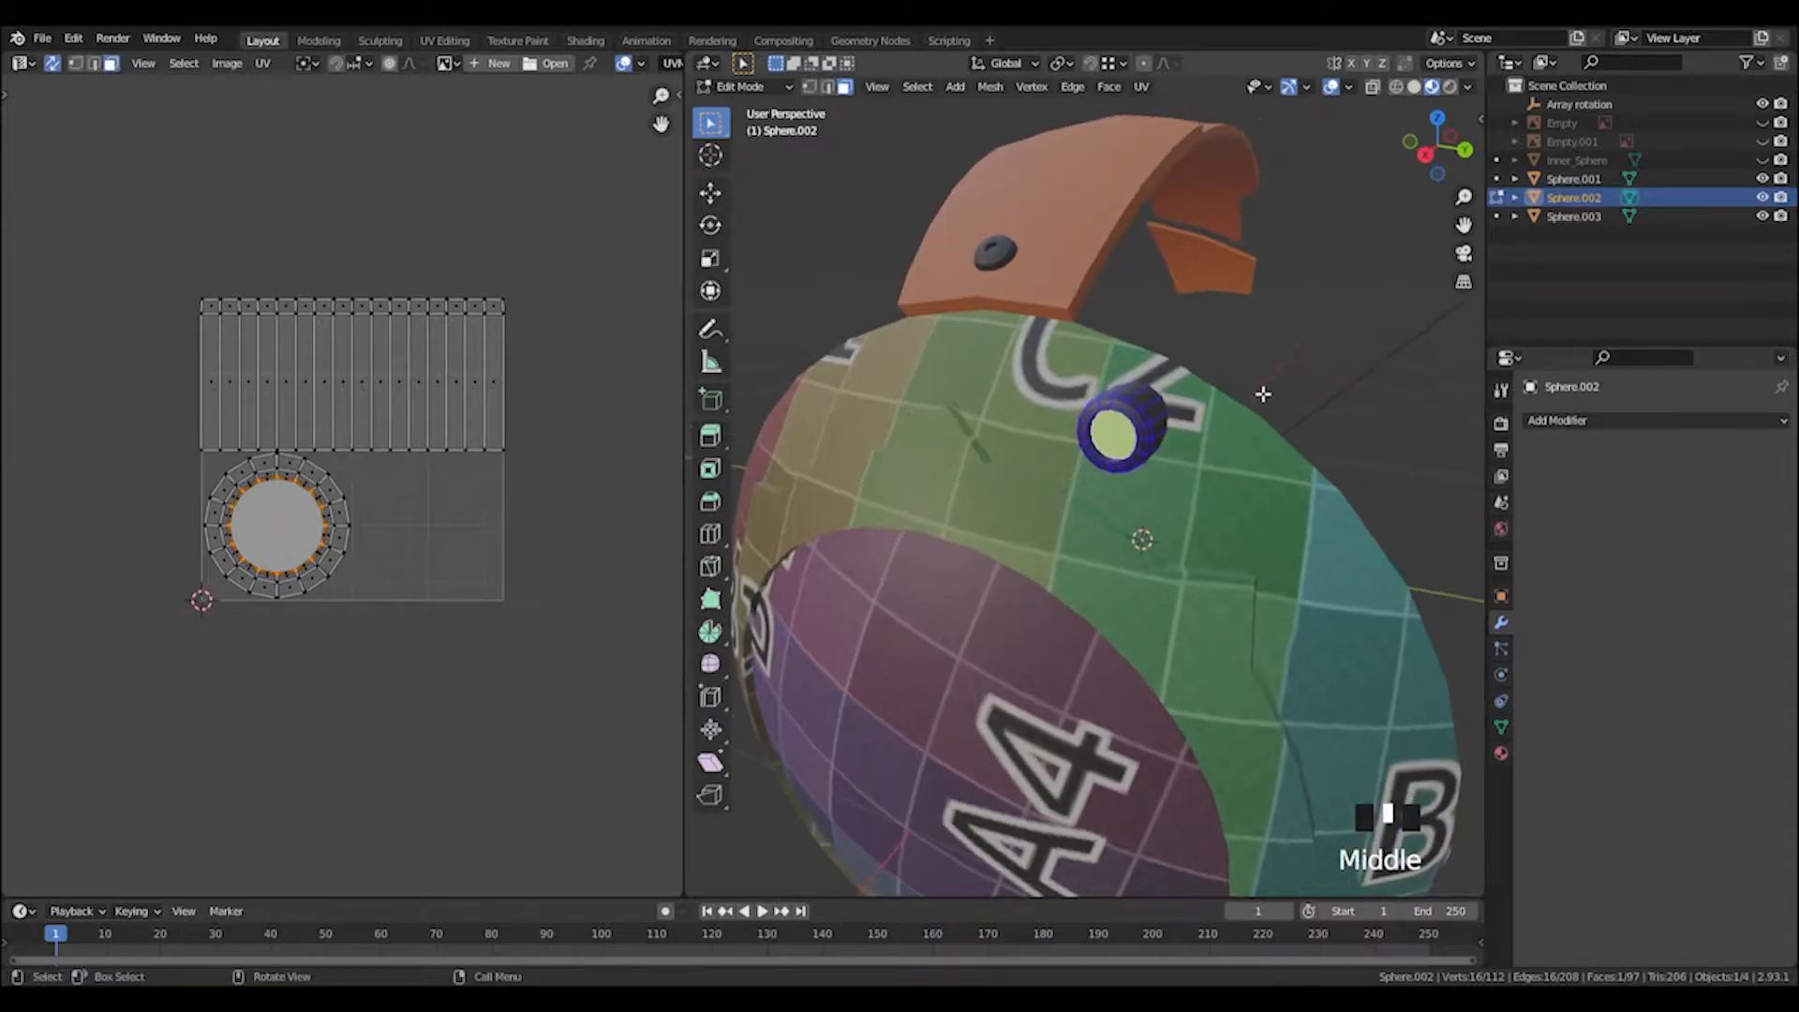
key("u")
left_click(1219, 390)
Move the bolt face's circular UV island outside the UV square, to its left, and return to Object Mode.
key("g")
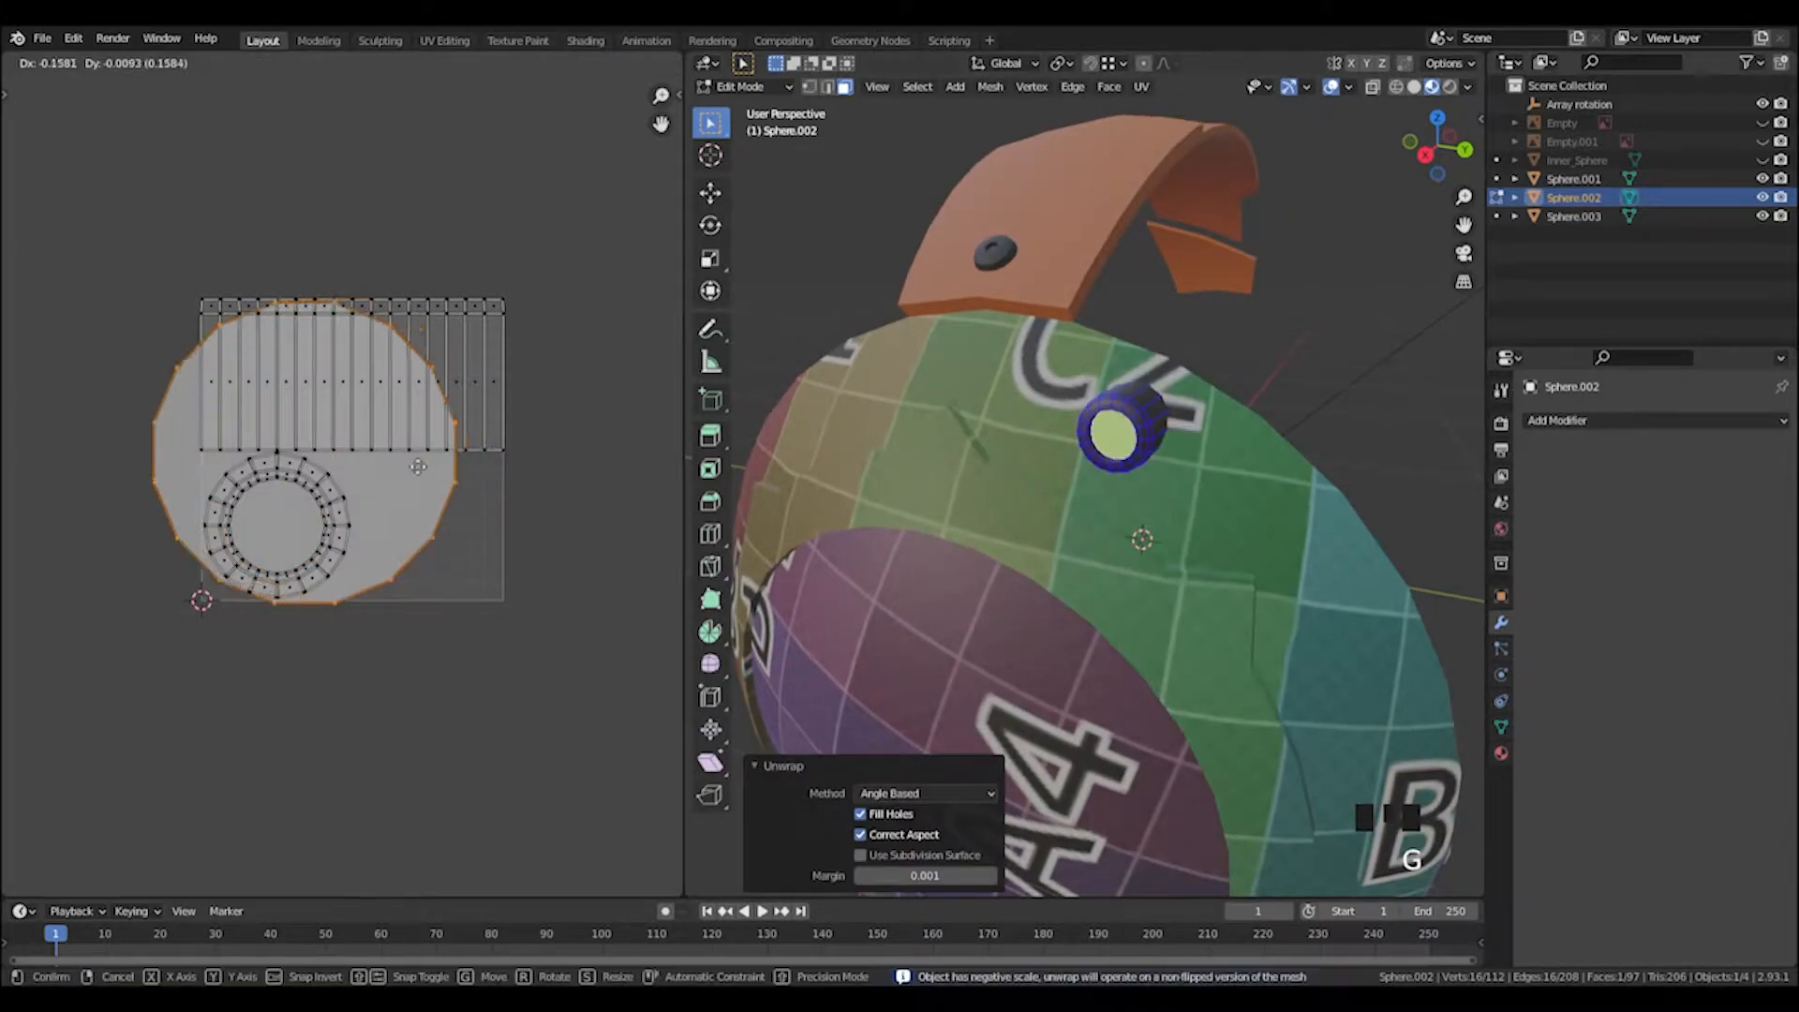
left_click(88, 424)
scroll(125, 455, "down", 3)
key("g")
left_click(110, 447)
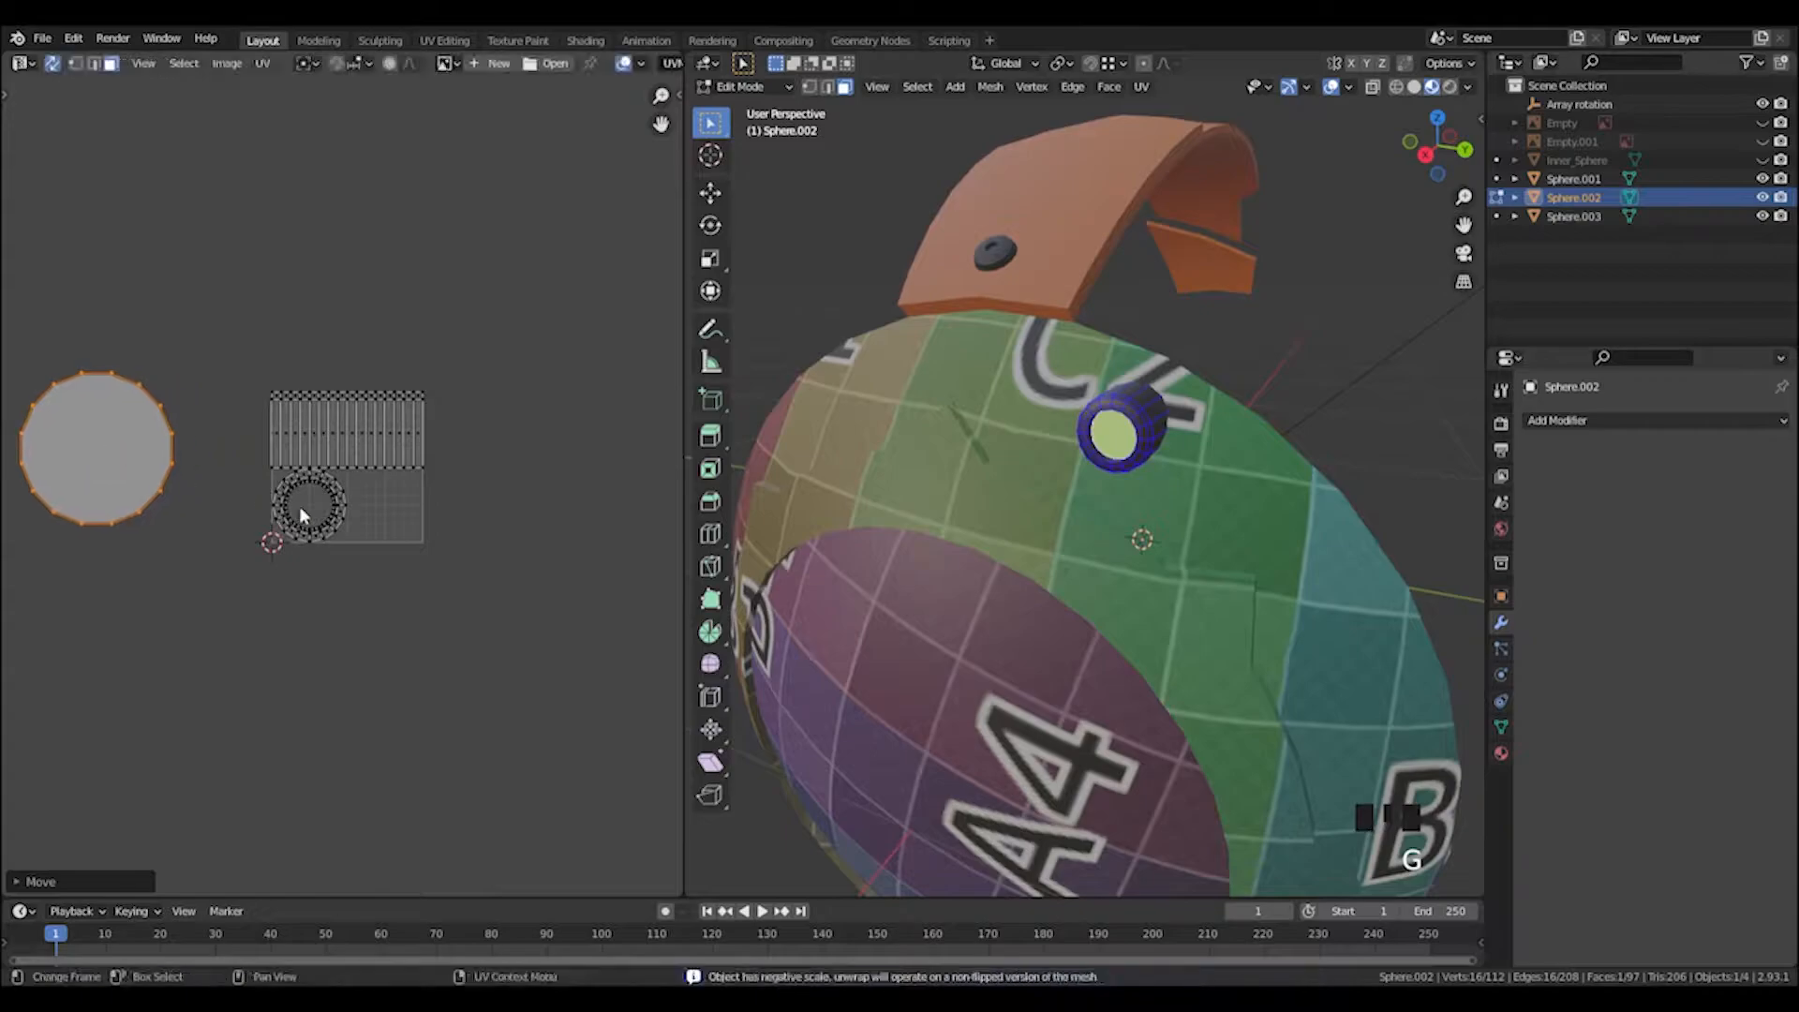
scroll(380, 491, "up", 3)
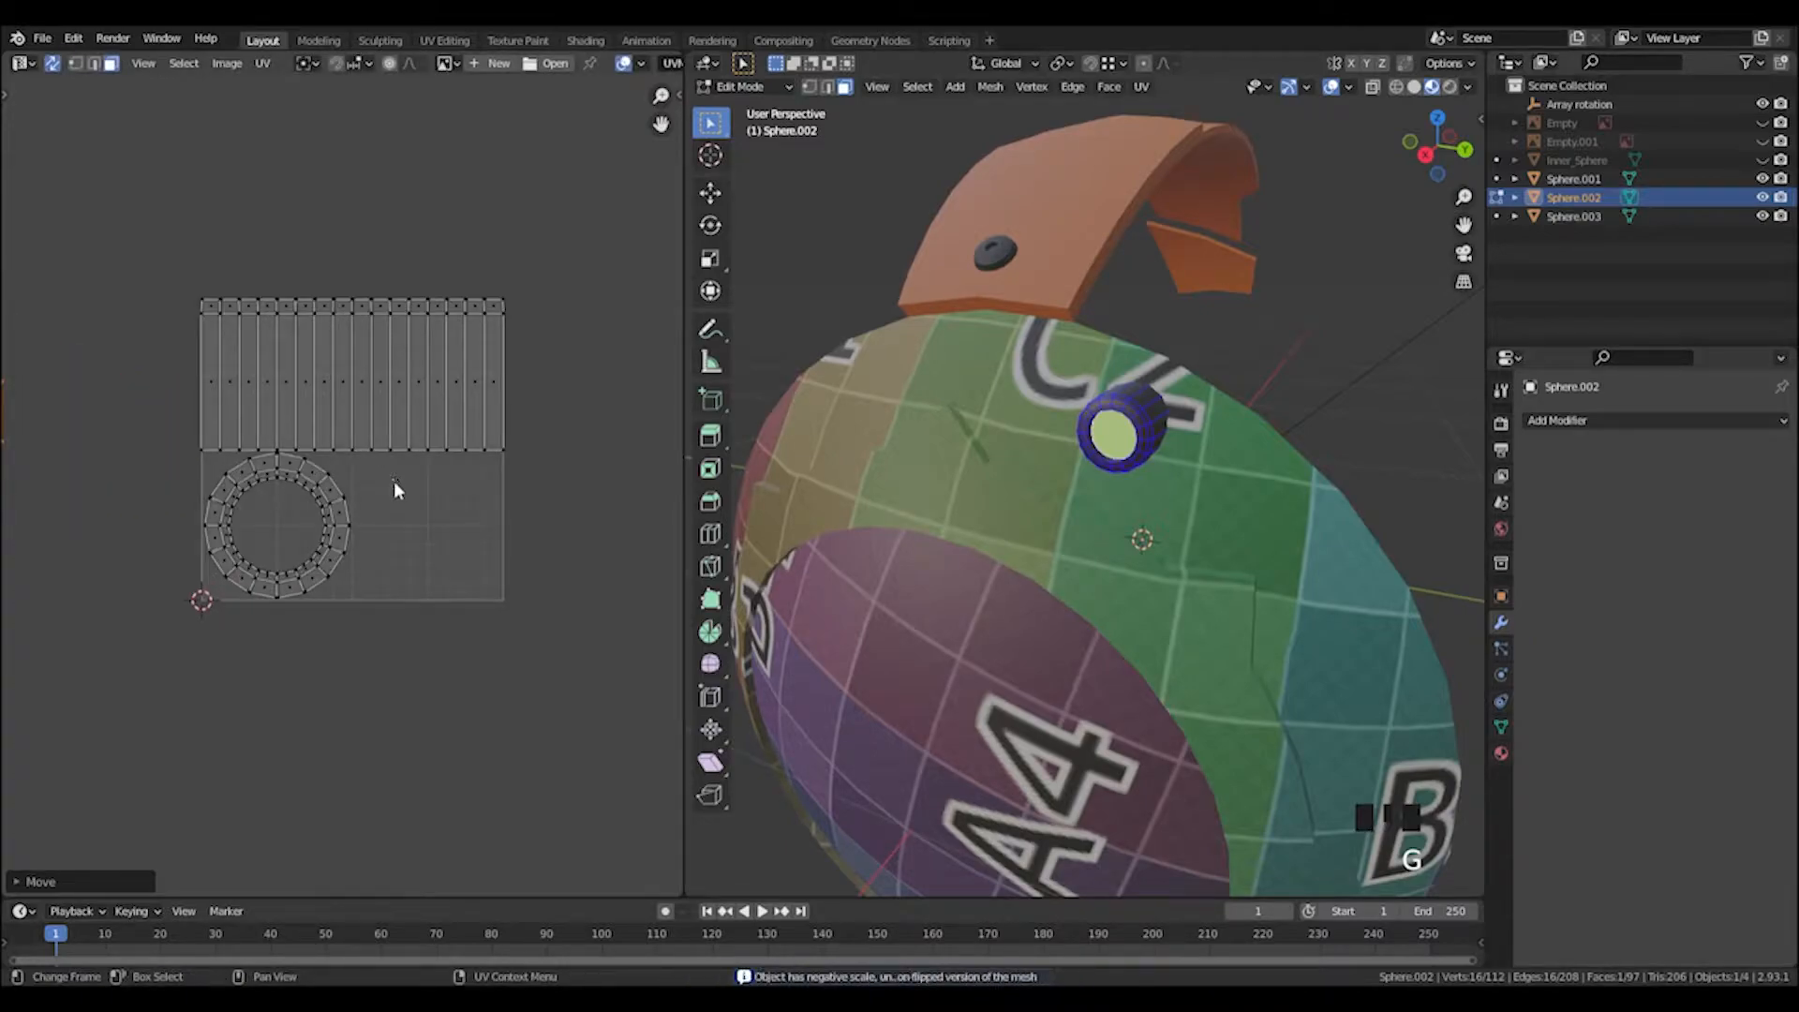
scroll(395, 490, "down", 3)
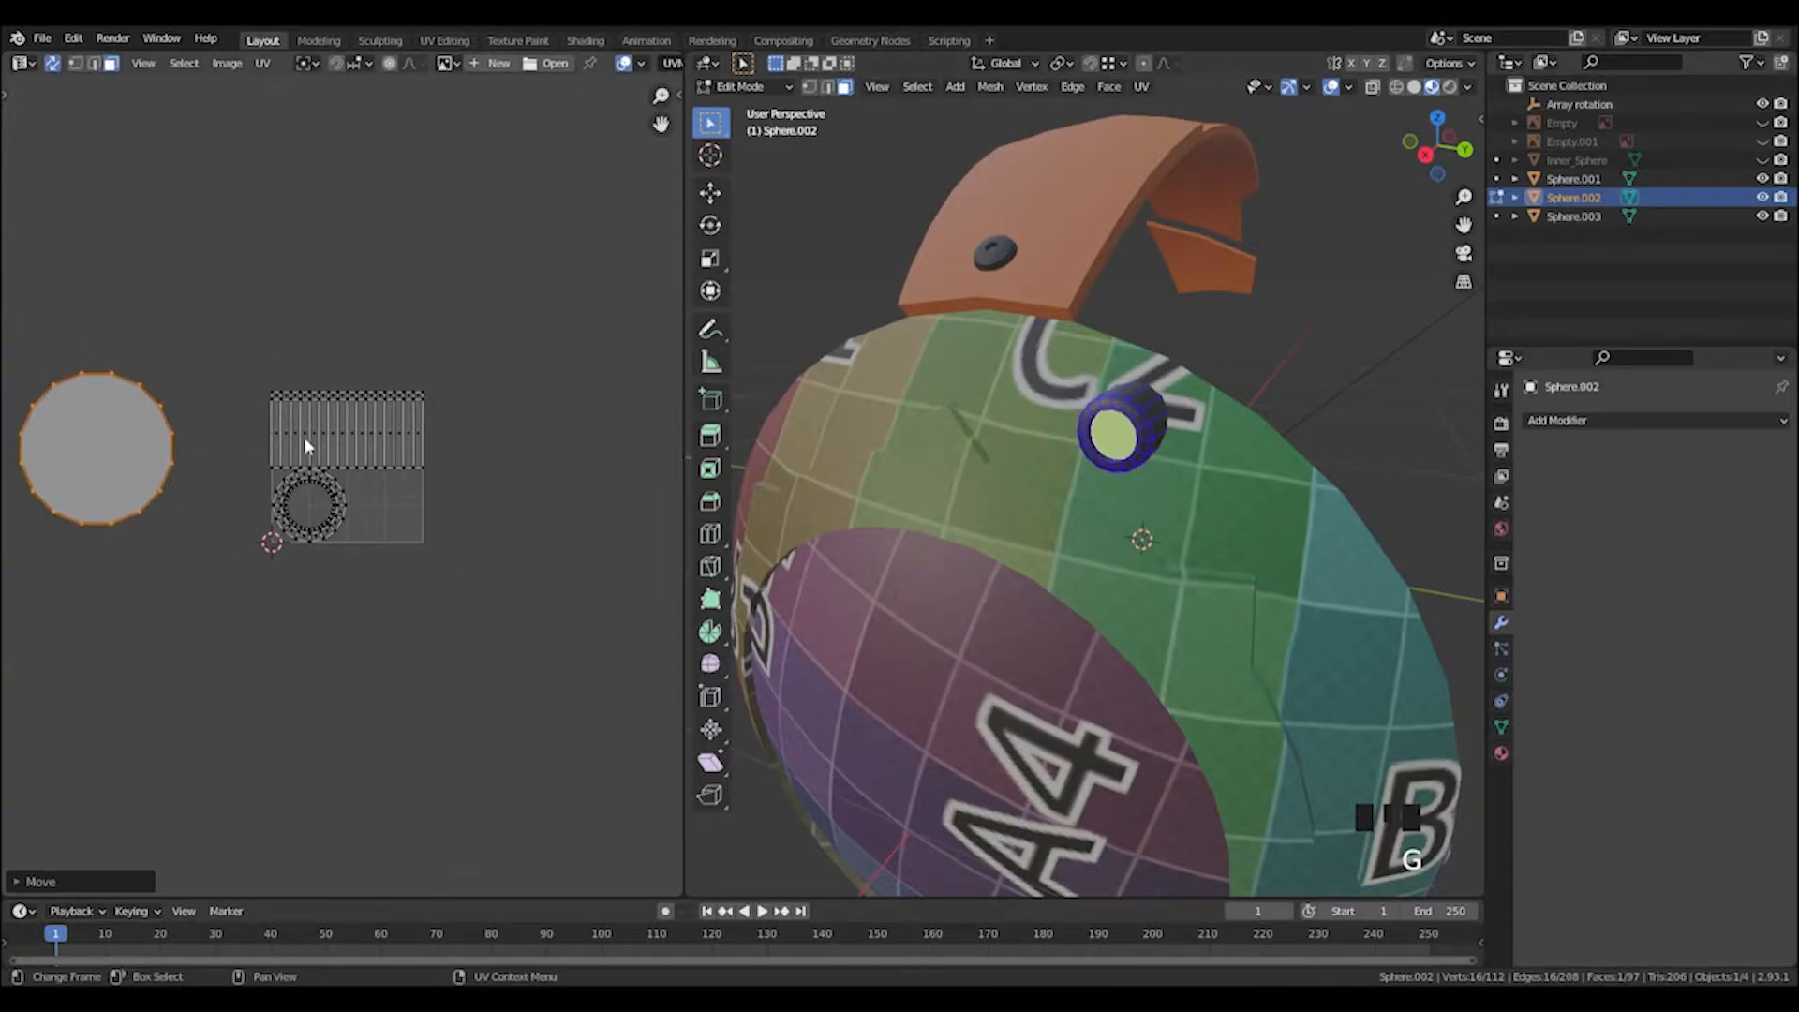
left_click(1079, 778)
middle_click_drag(952, 711, 1003, 666)
key("Tab")
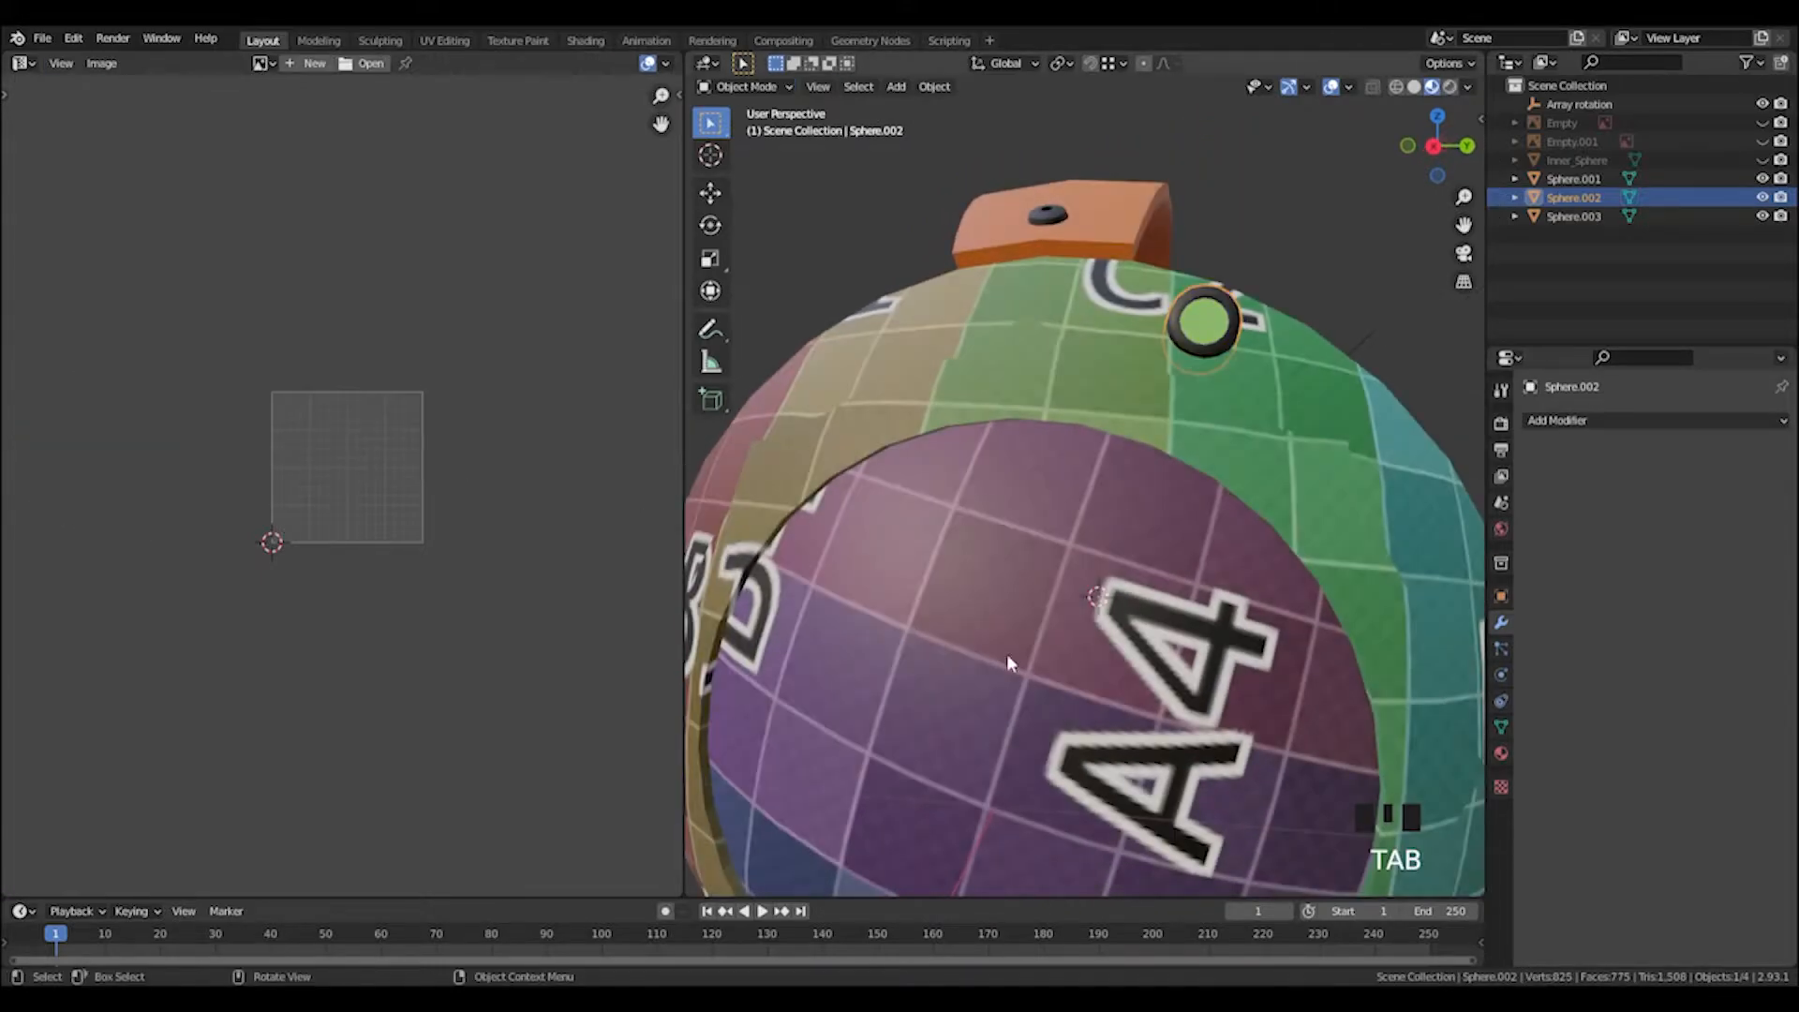
Open the end cap in Edit Mode and select all faces of its central disc.
left_click(1049, 618)
key("Tab")
left_click(975, 574)
left_click(1029, 574)
left_click(1029, 574)
left_click(1115, 684)
left_click(952, 596)
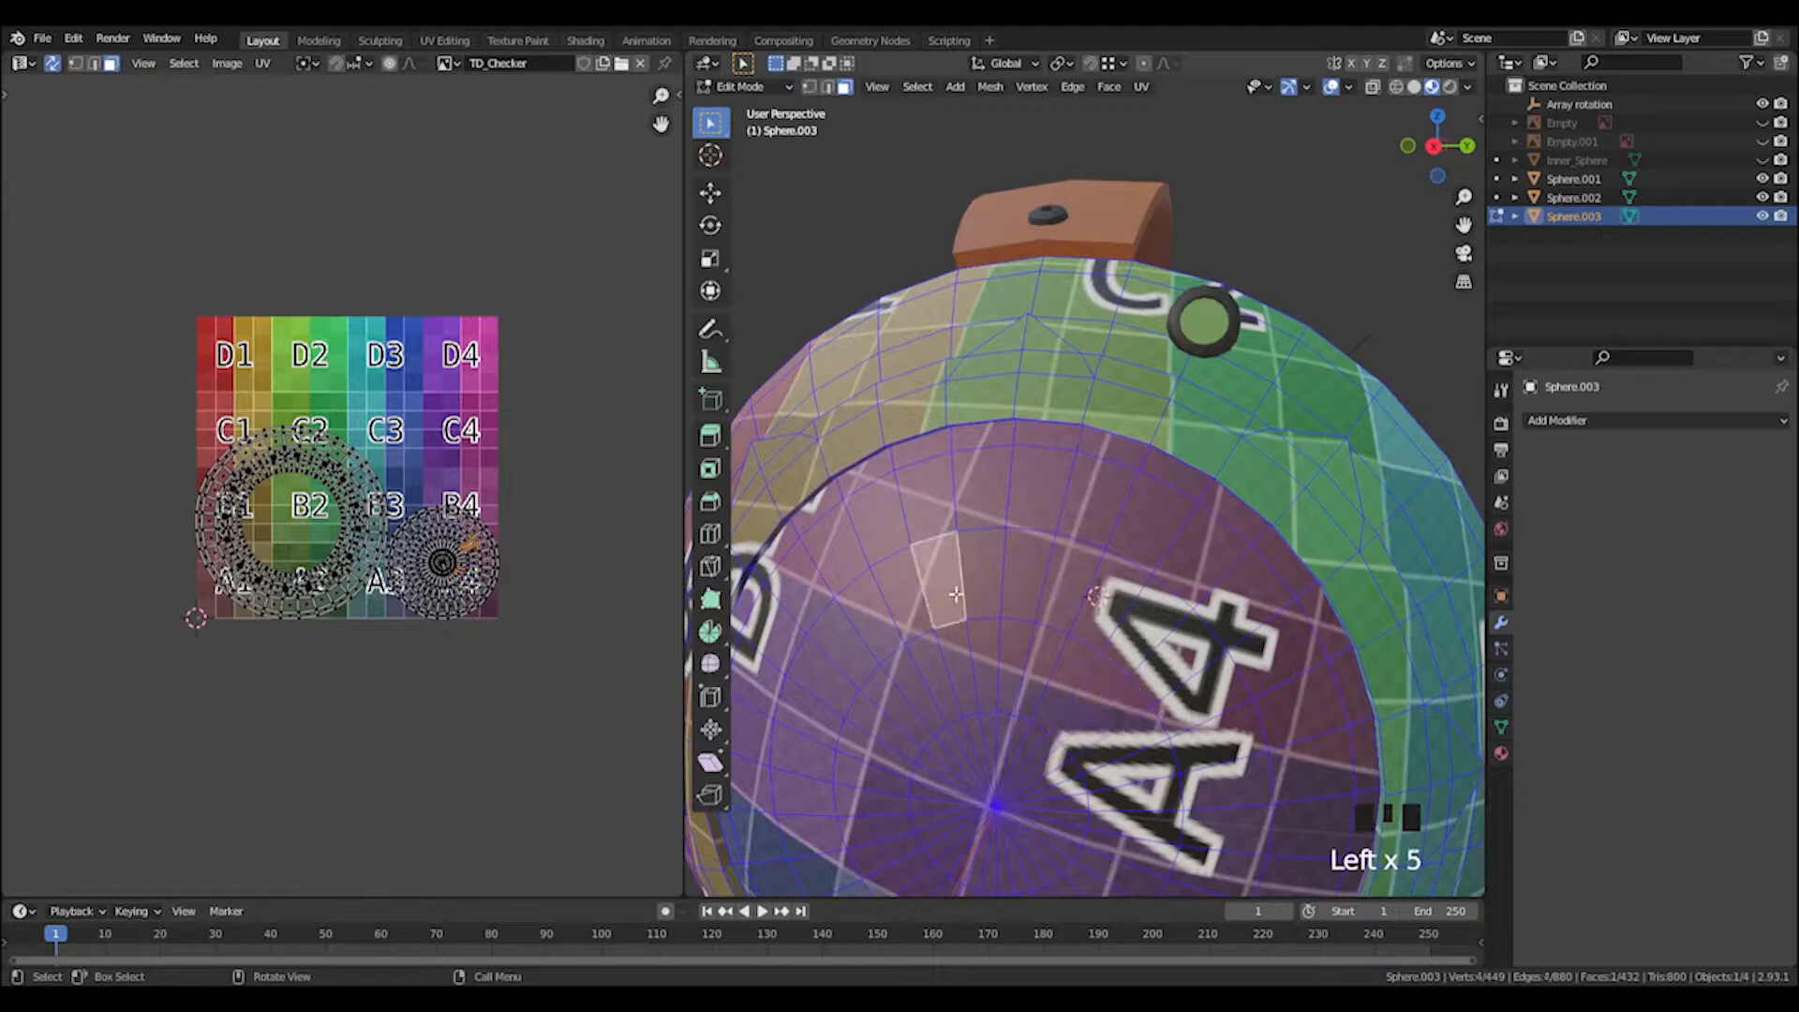
left_click(998, 576, "alt")
key("ctrl+KP_Add")
key("ctrl+KP_Add")
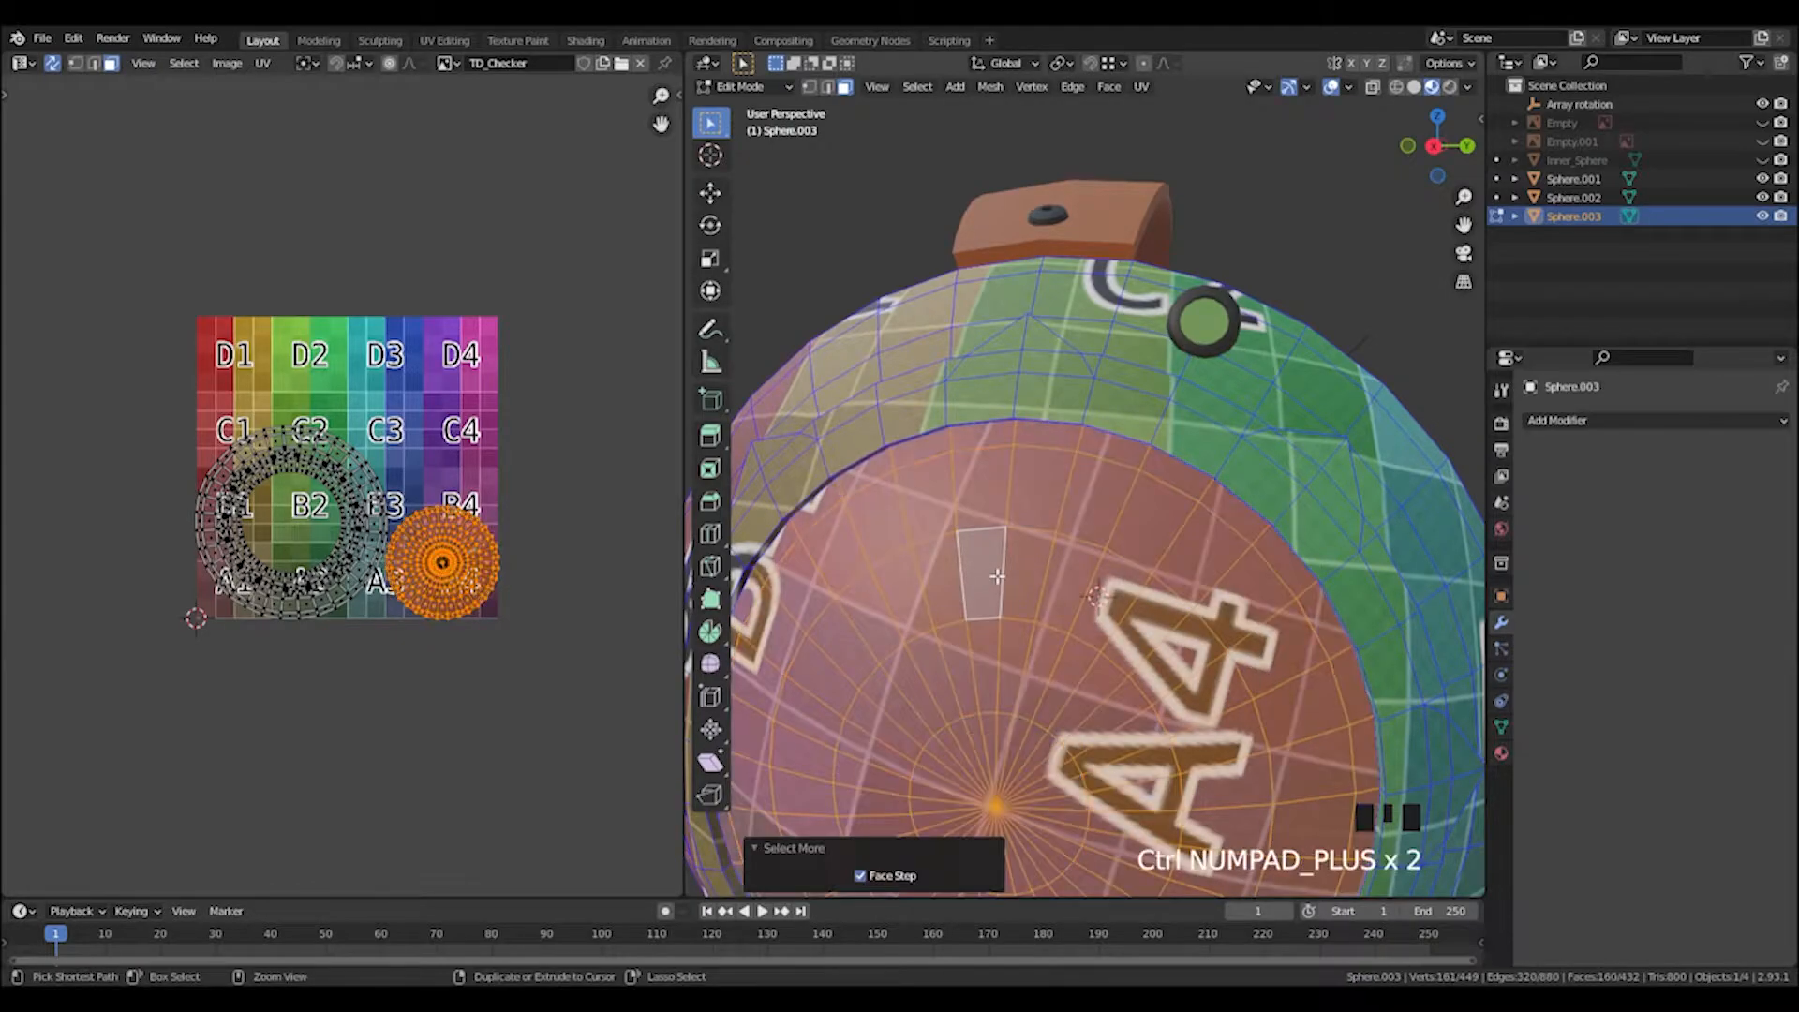
Move the end cap disc's UV island outside the UV square, to its left.
middle_click_drag(997, 576, 1075, 520)
scroll(506, 569, "up", 4)
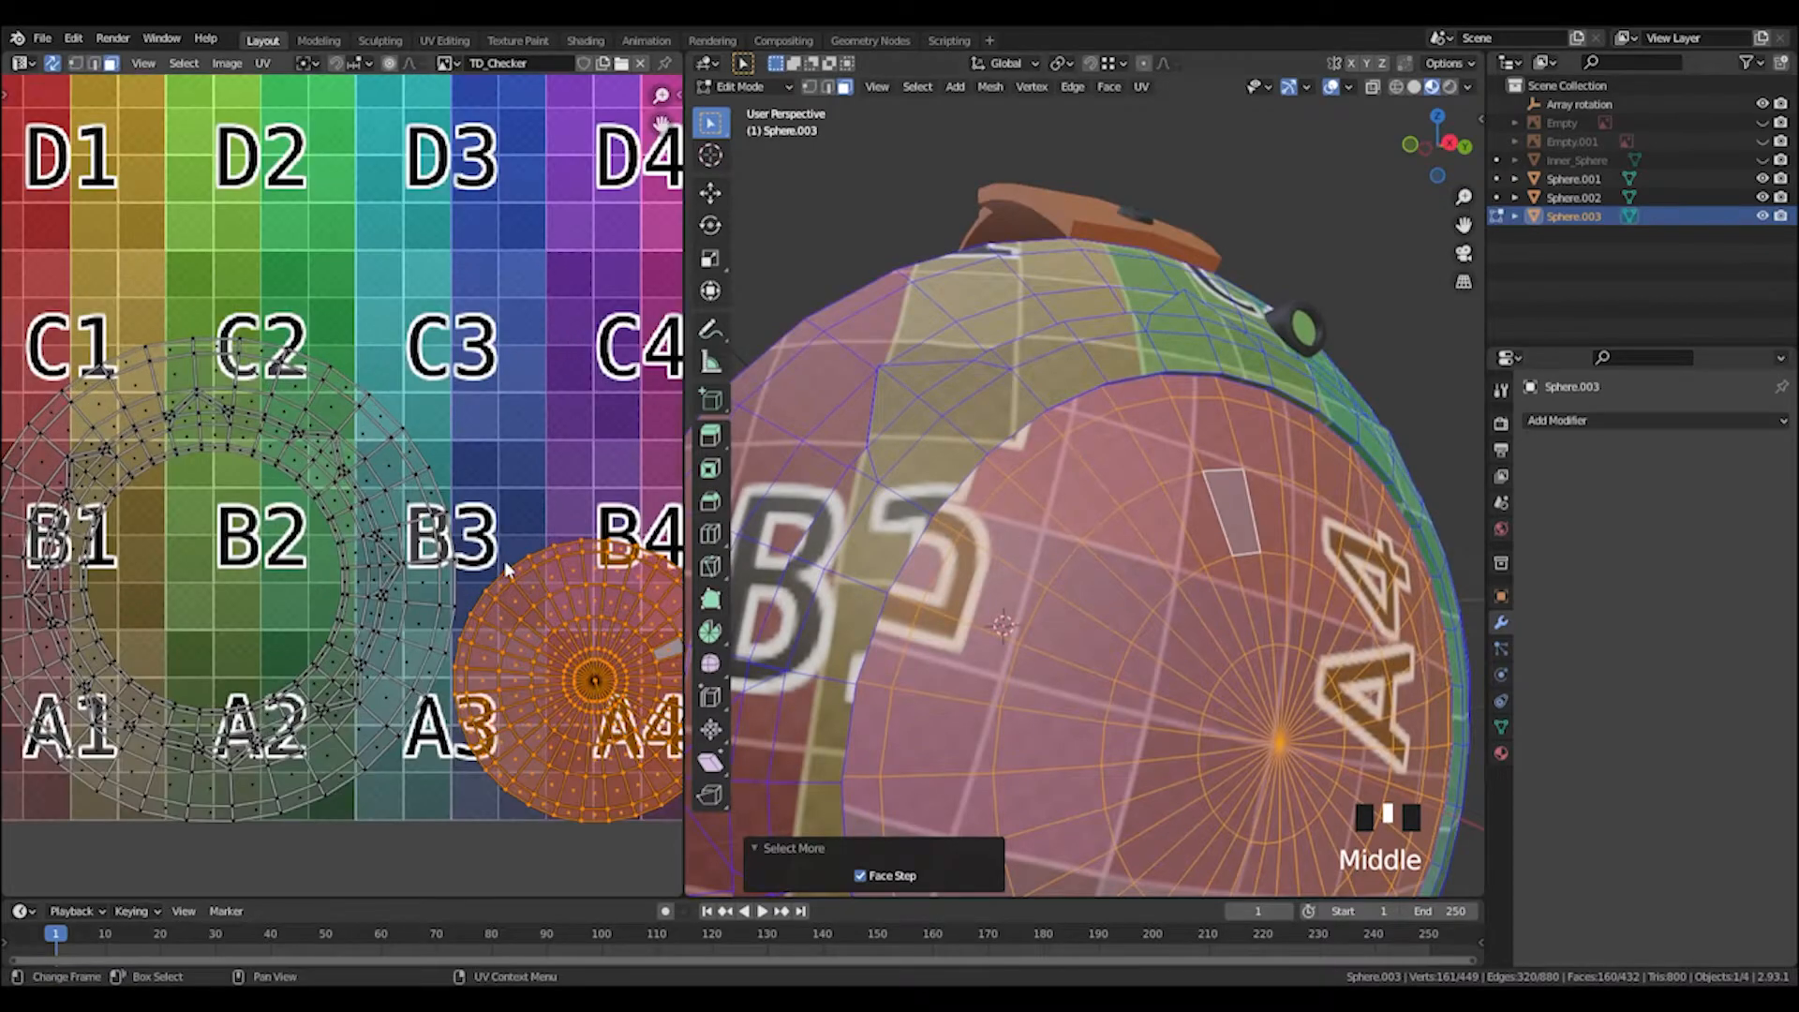
scroll(609, 567, "down", 5)
key("g")
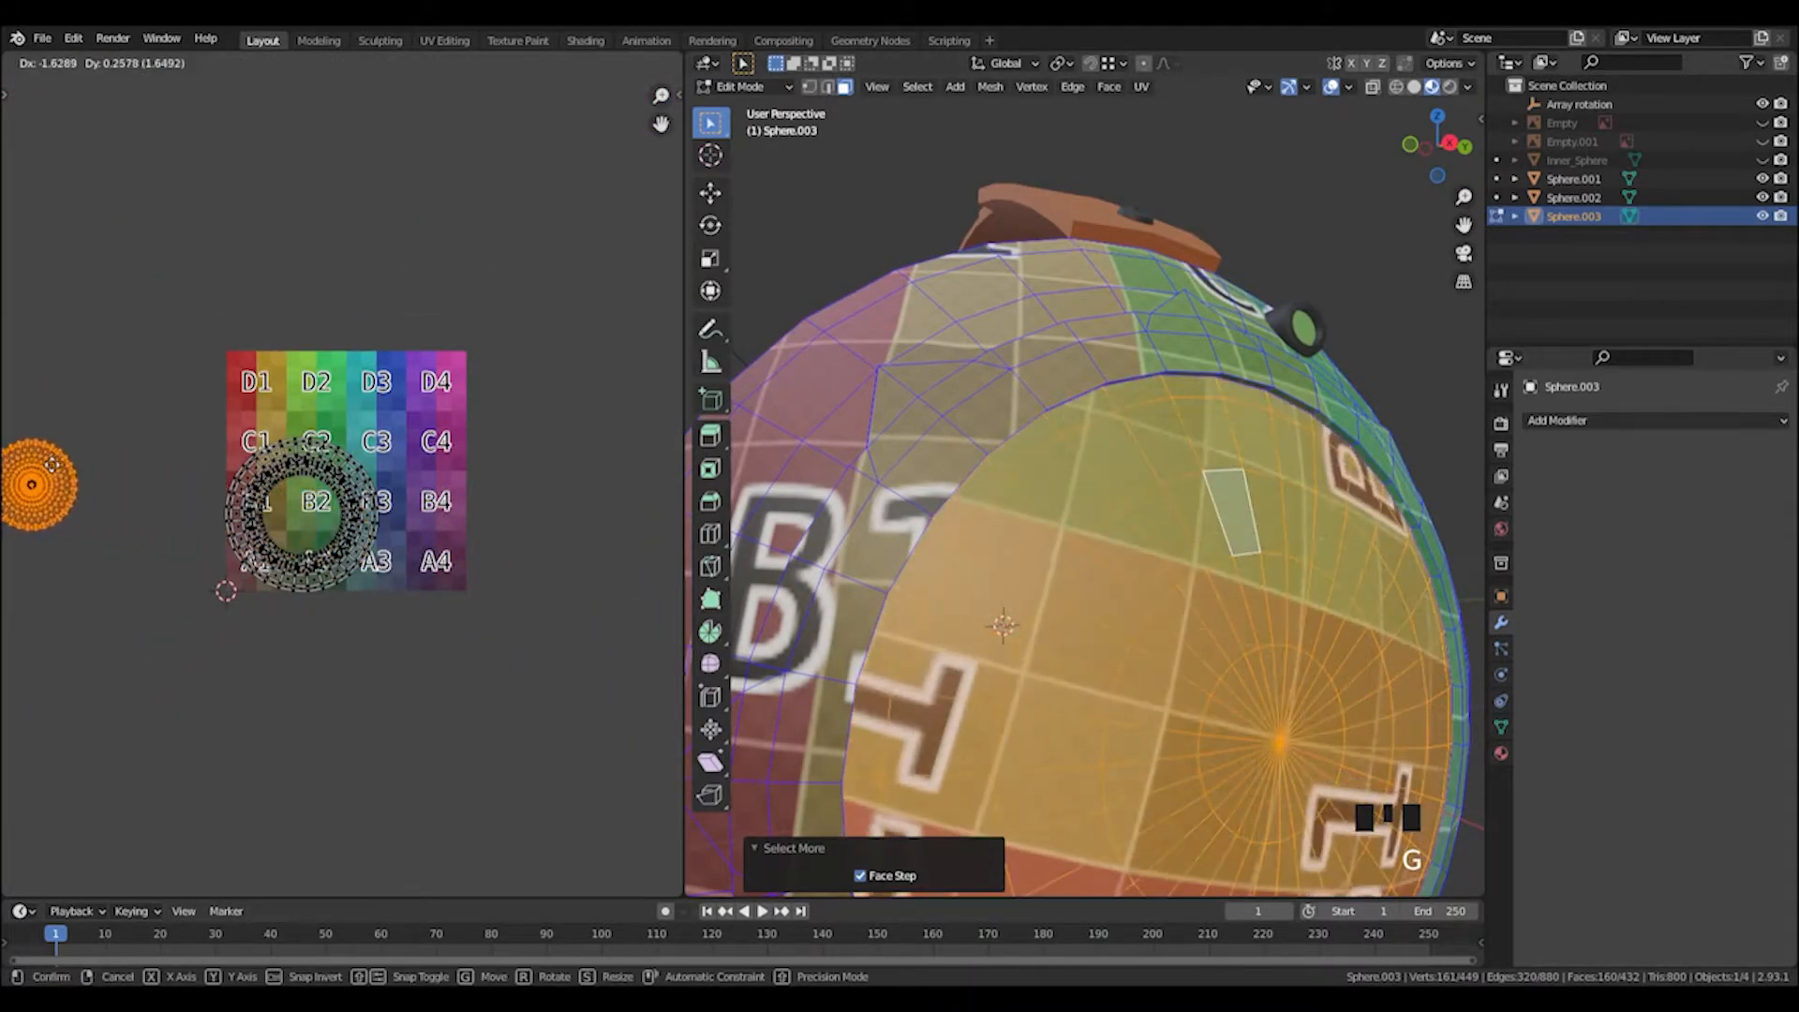
left_click(218, 500)
scroll(1160, 518, "down", 2)
Leave the end cap, open the bolt object in Edit Mode and select all its faces except the green front face.
middle_click_drag(1160, 517, 1048, 454)
key("Tab")
left_click(1104, 388)
left_click(1103, 388)
key("Tab")
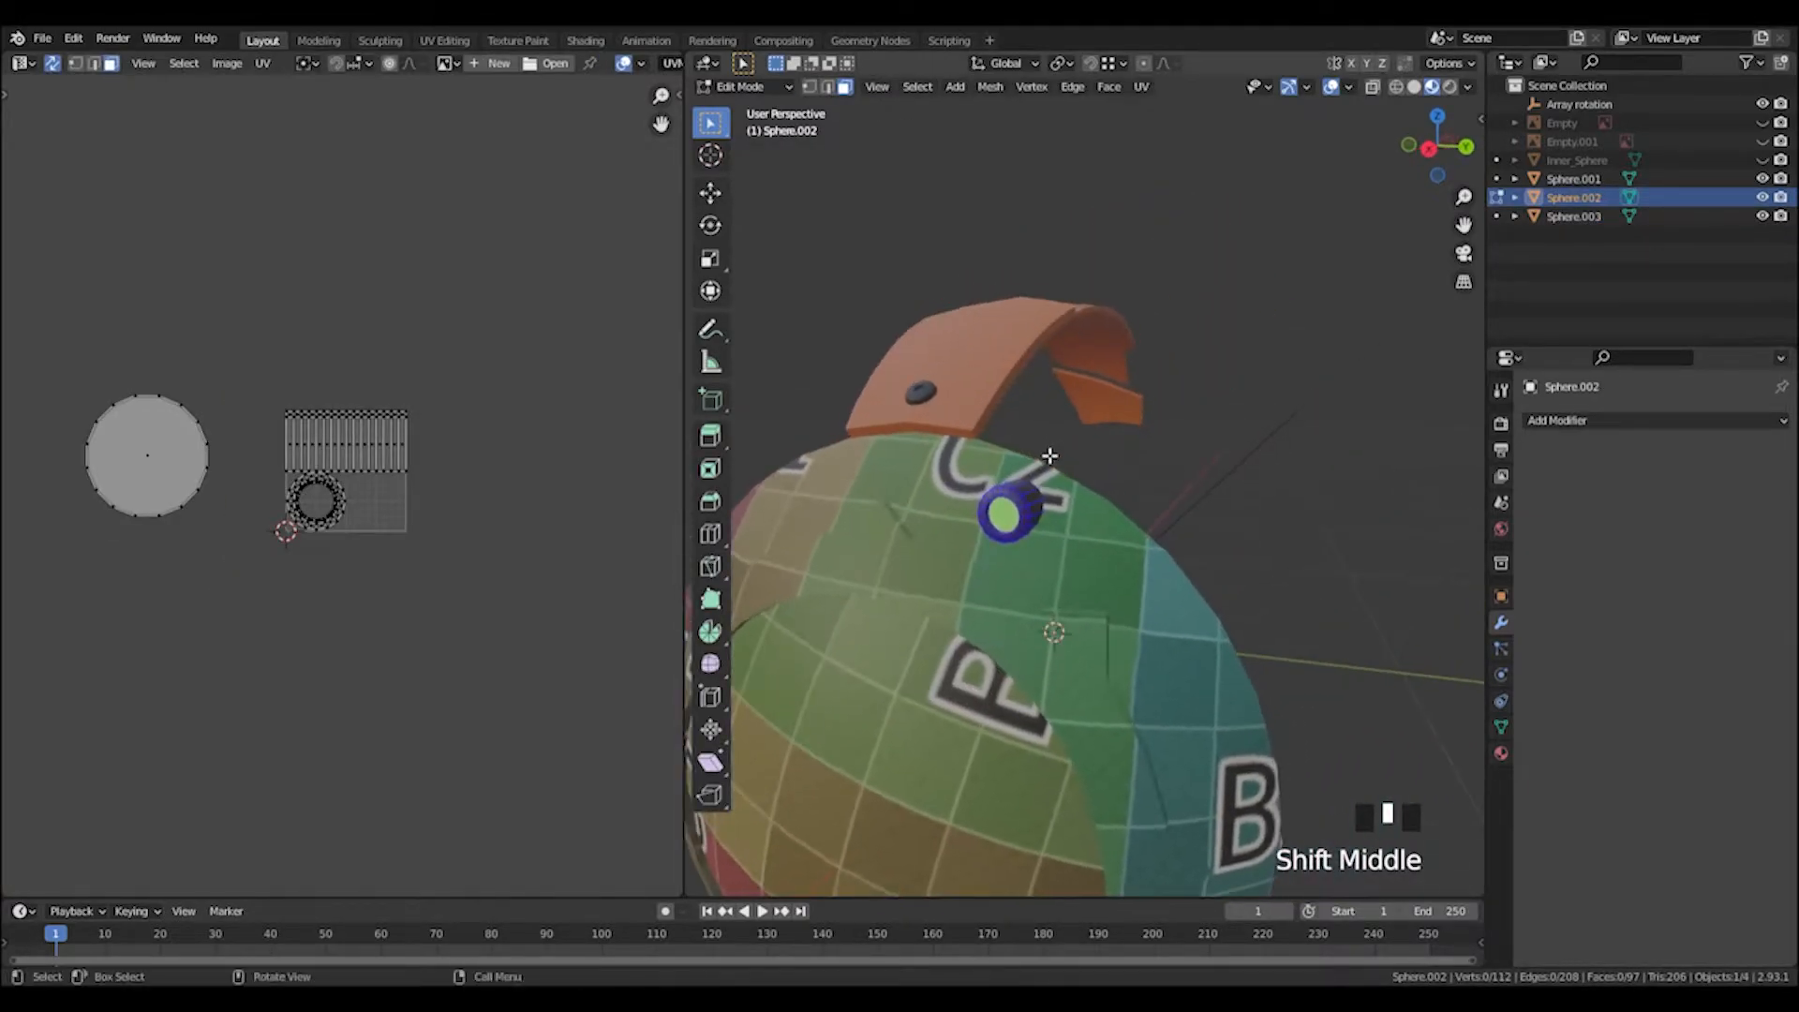
scroll(989, 511, "up", 3)
middle_click_drag(989, 511, 997, 511)
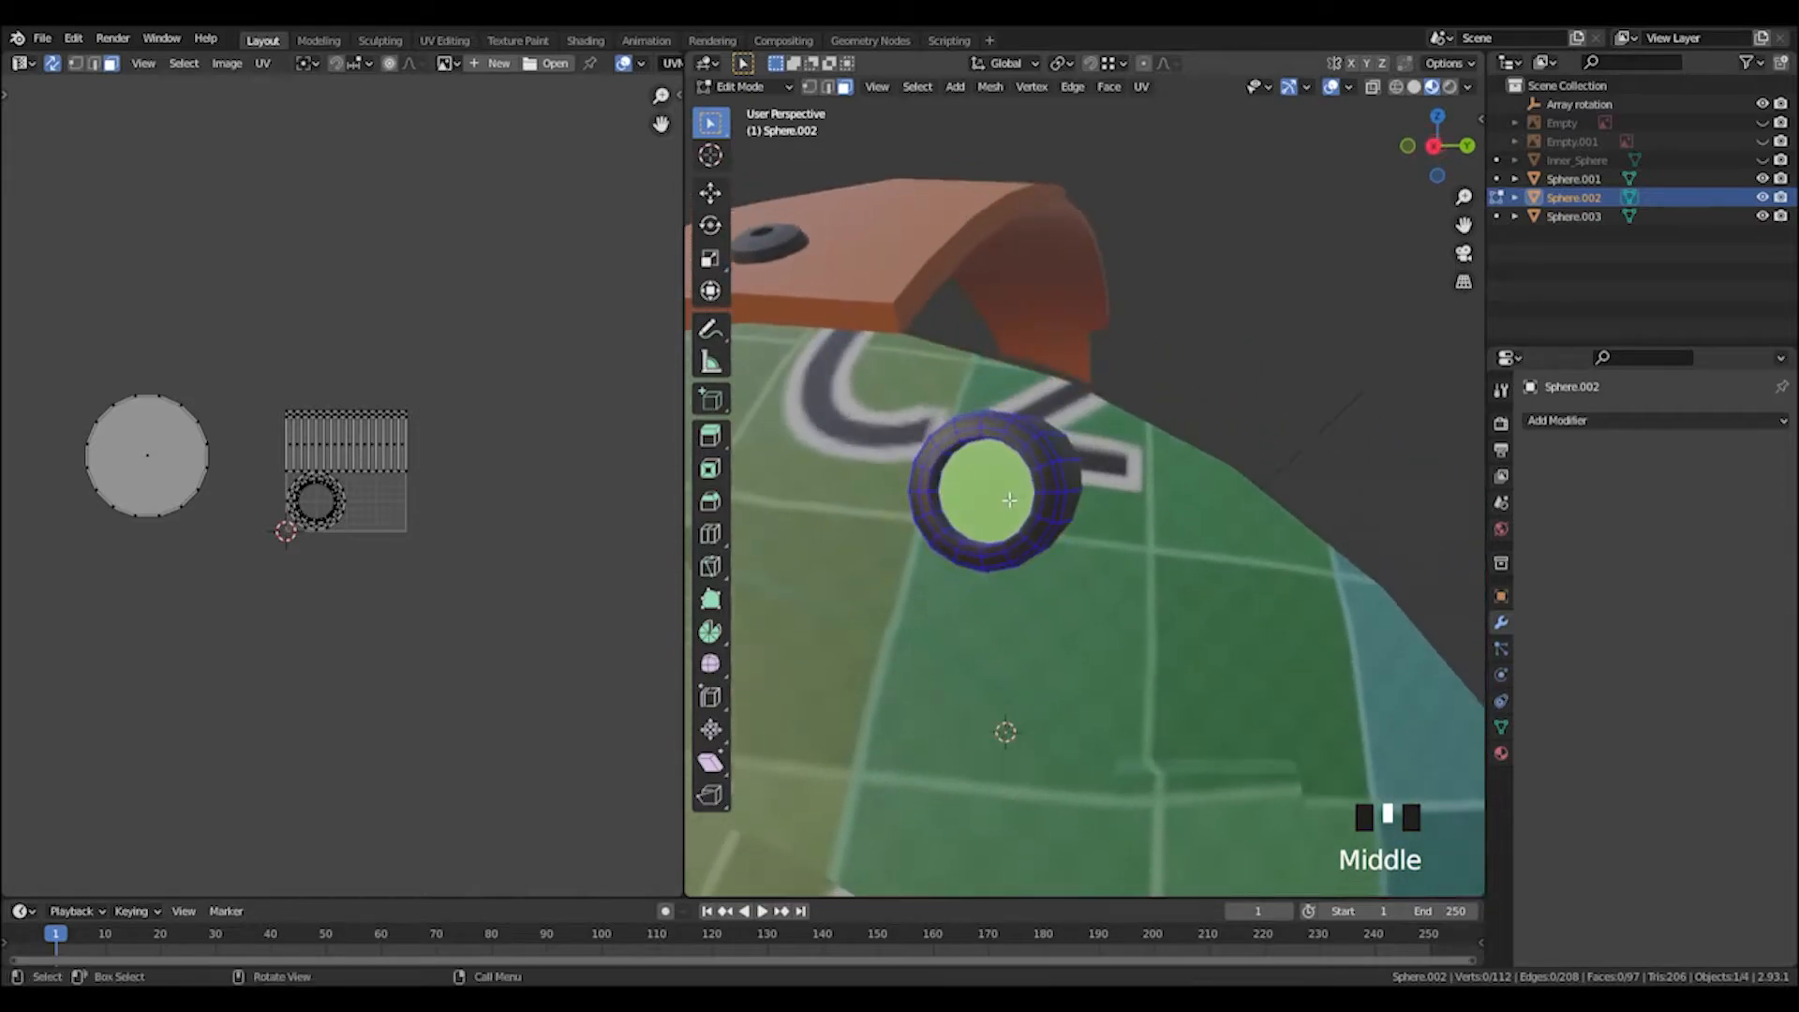
scroll(997, 511, "up", 1)
left_click(1008, 429)
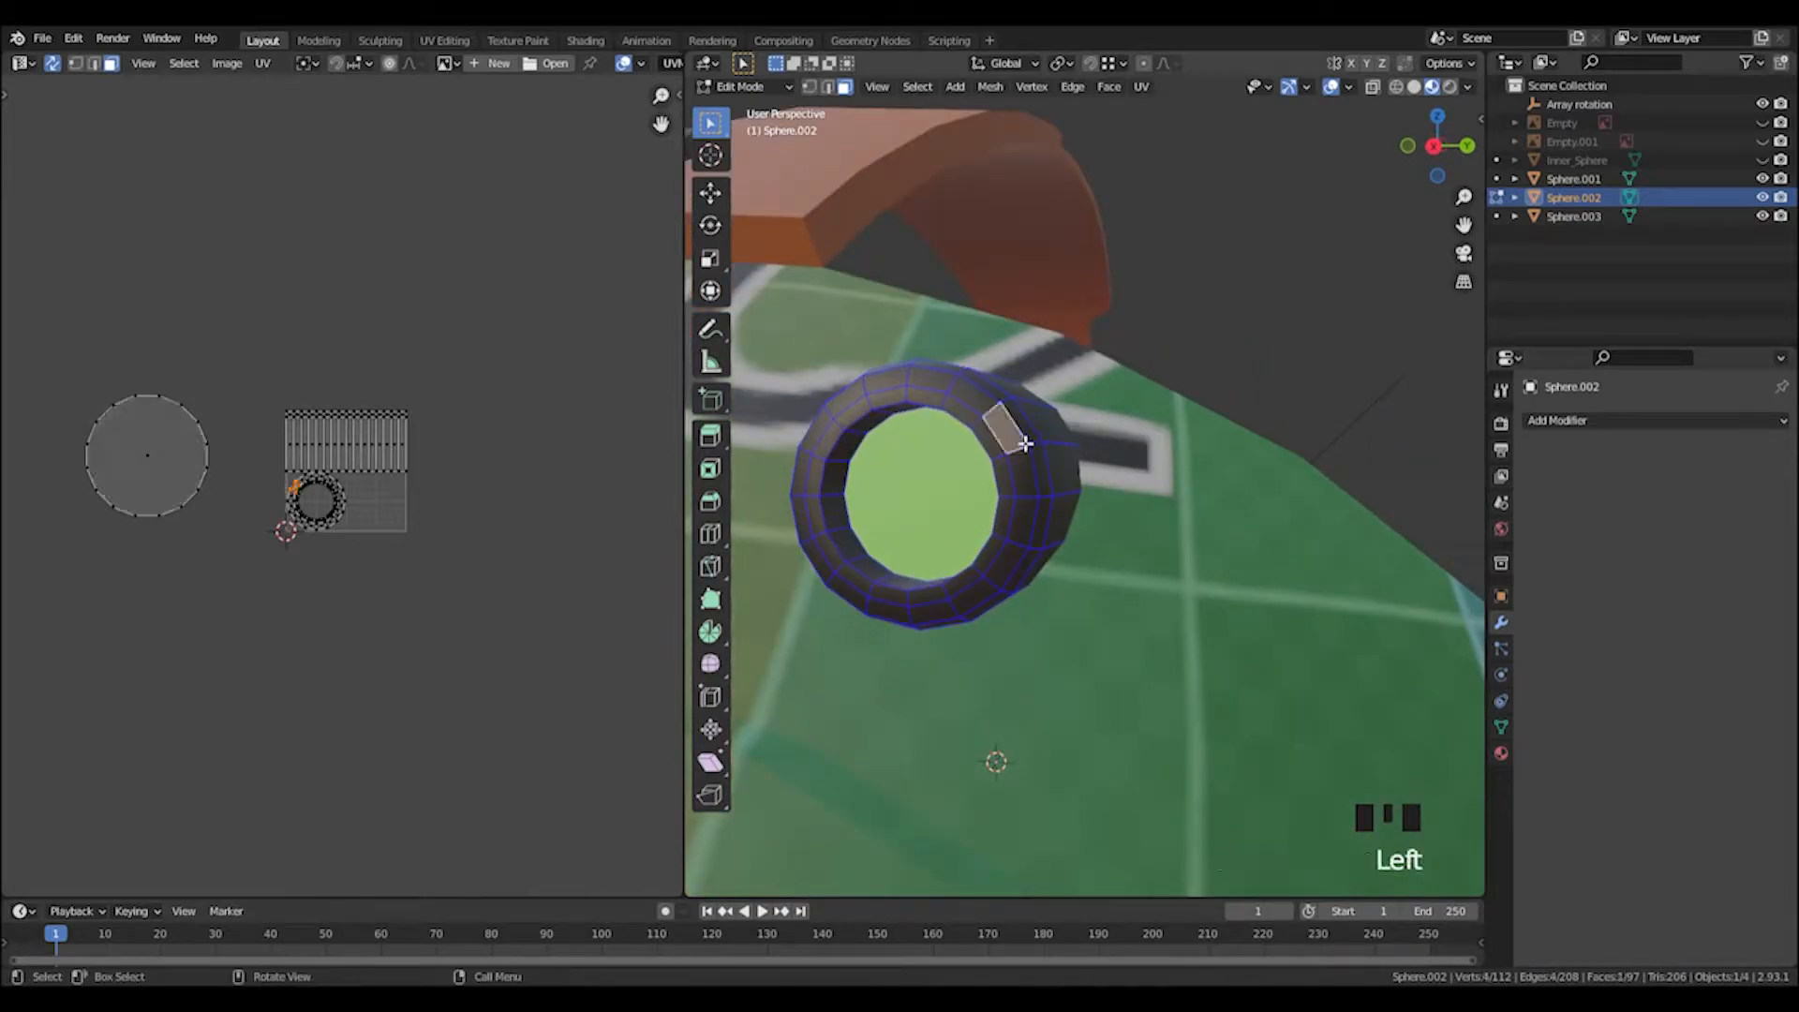
left_click_drag(242, 362, 497, 567)
middle_click_drag(1054, 500, 999, 504)
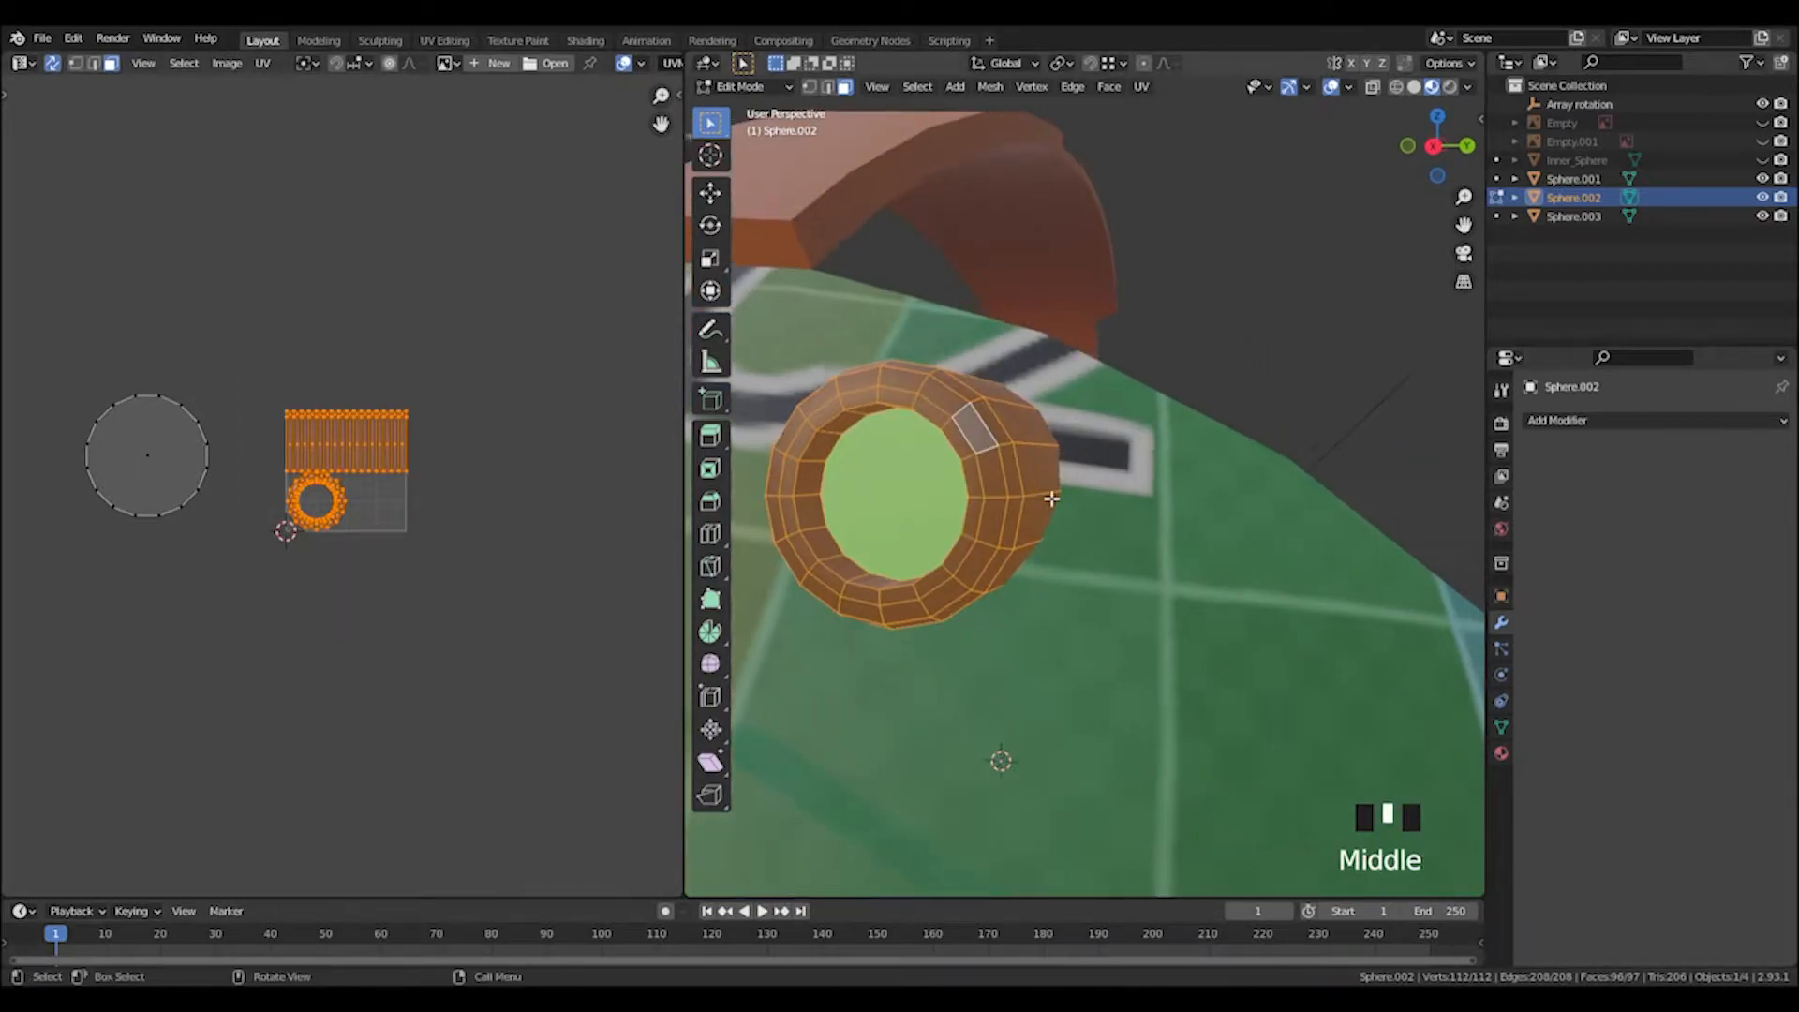
Unwrap the selected bolt body faces and examine the resulting radial UV island up close.
key("u")
left_click(932, 391)
key("KP_Decimal")
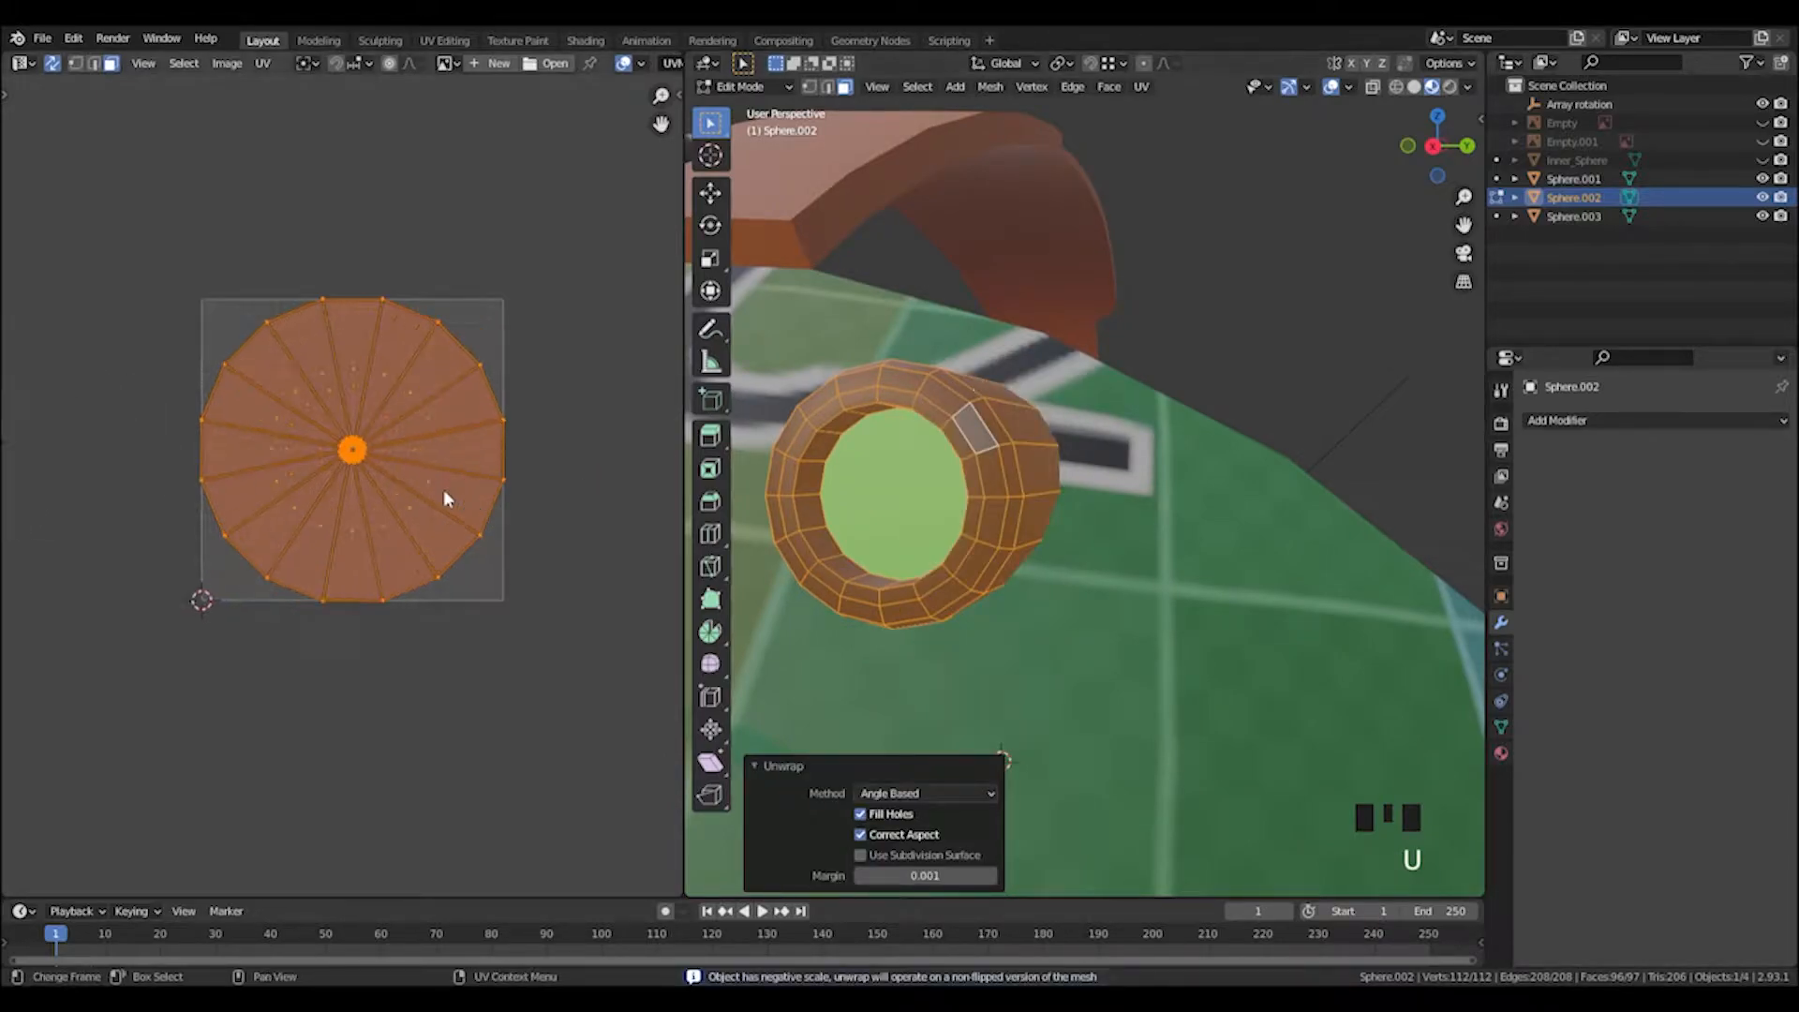
scroll(442, 489, "up", 8)
scroll(420, 520, "up", 2)
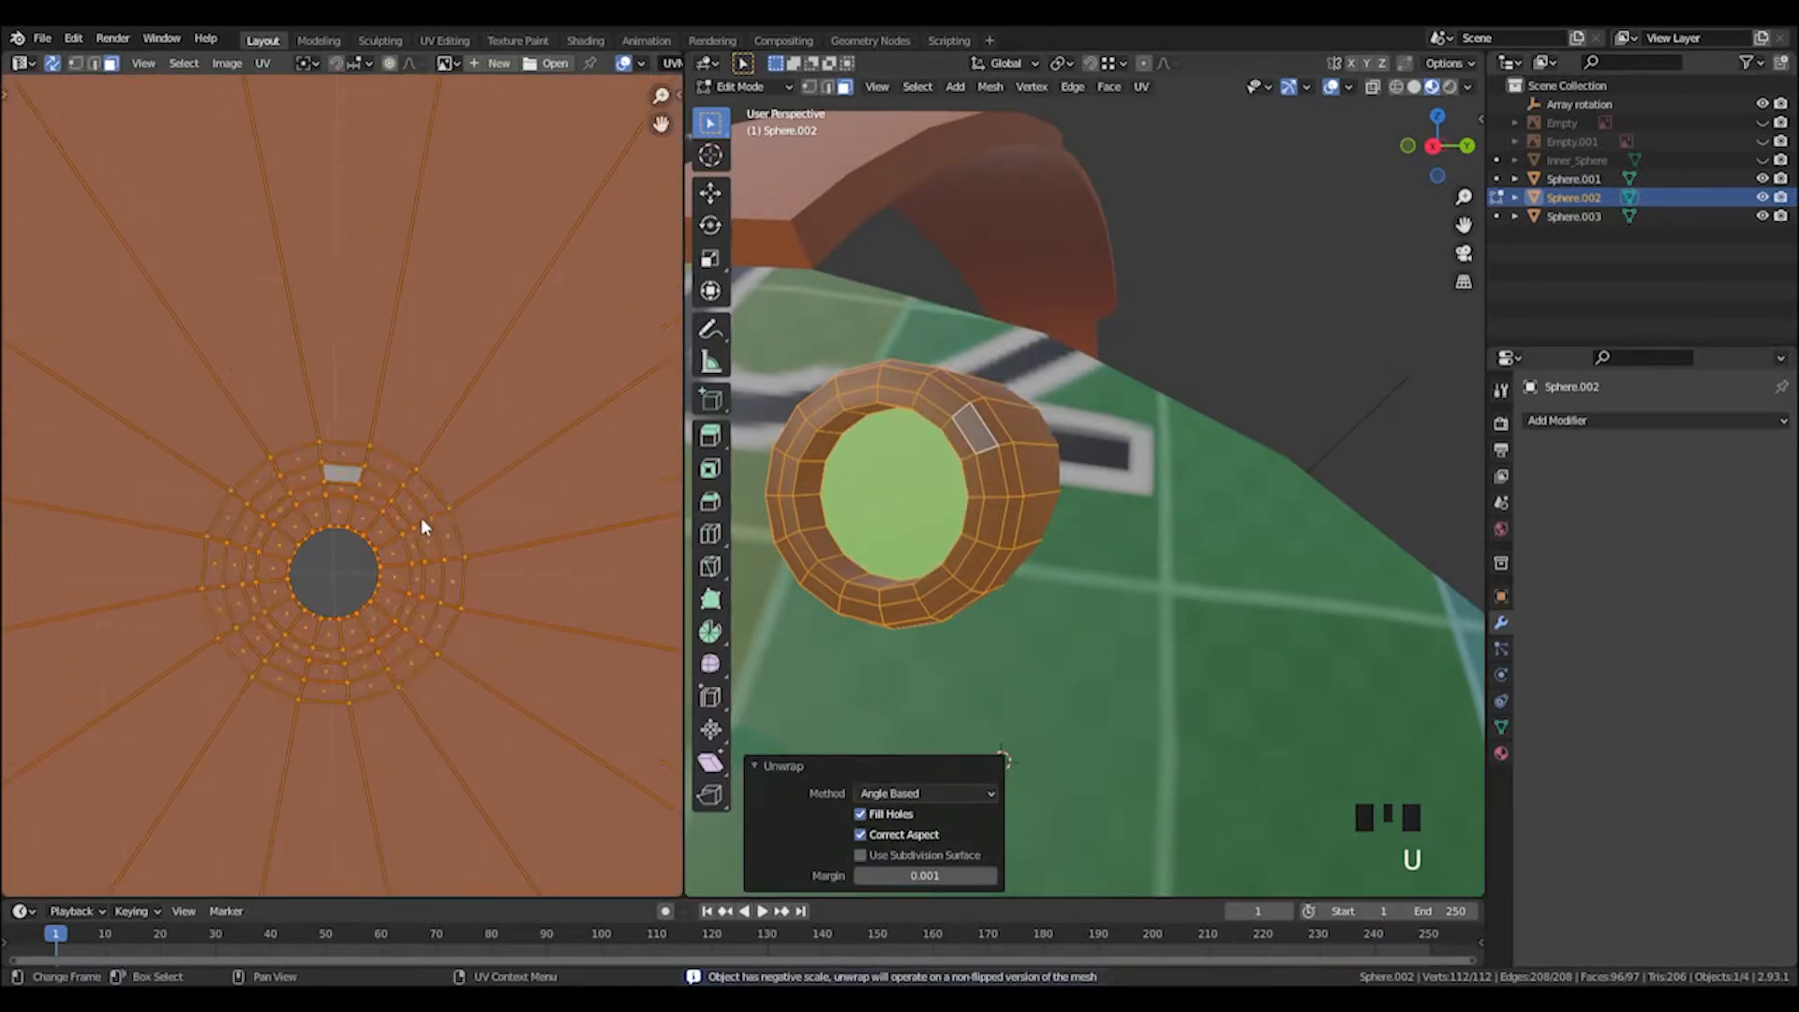
scroll(335, 467, "down", 4)
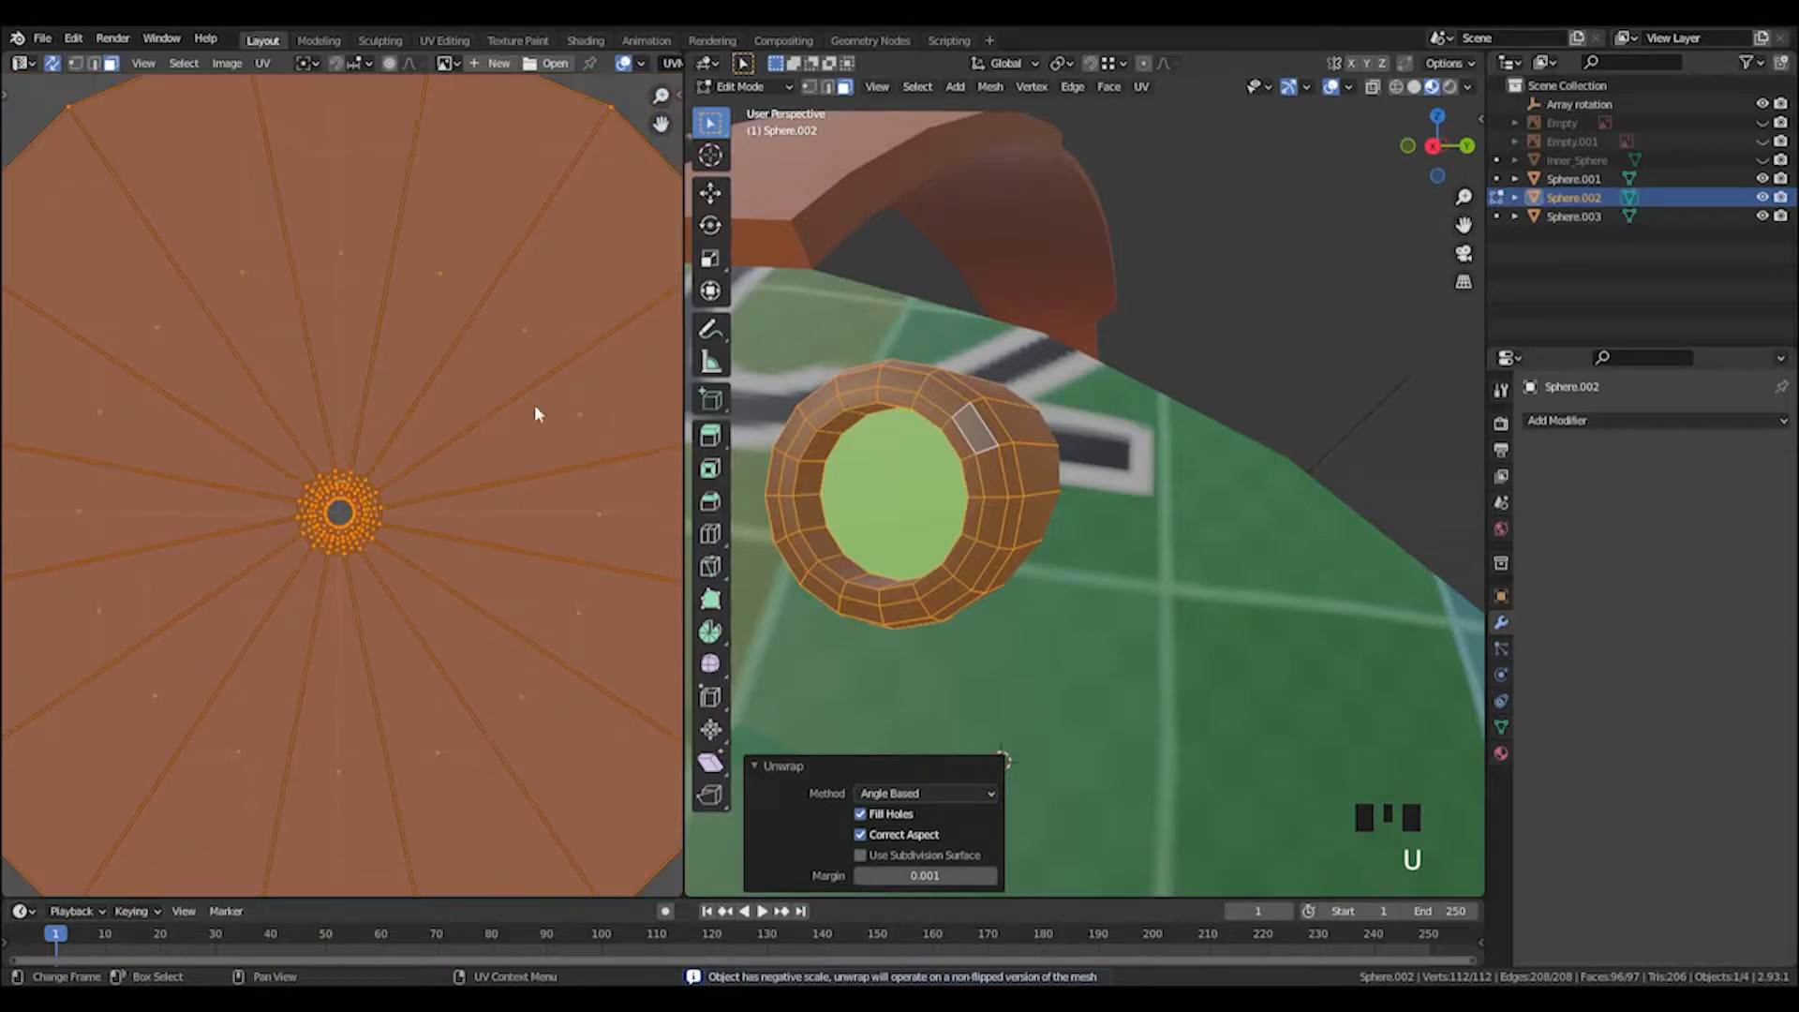
Return to Object Mode and assign the Texel Density color grid checker material at 512px to the bolt object.
key("Tab")
key("Left")
key("Left")
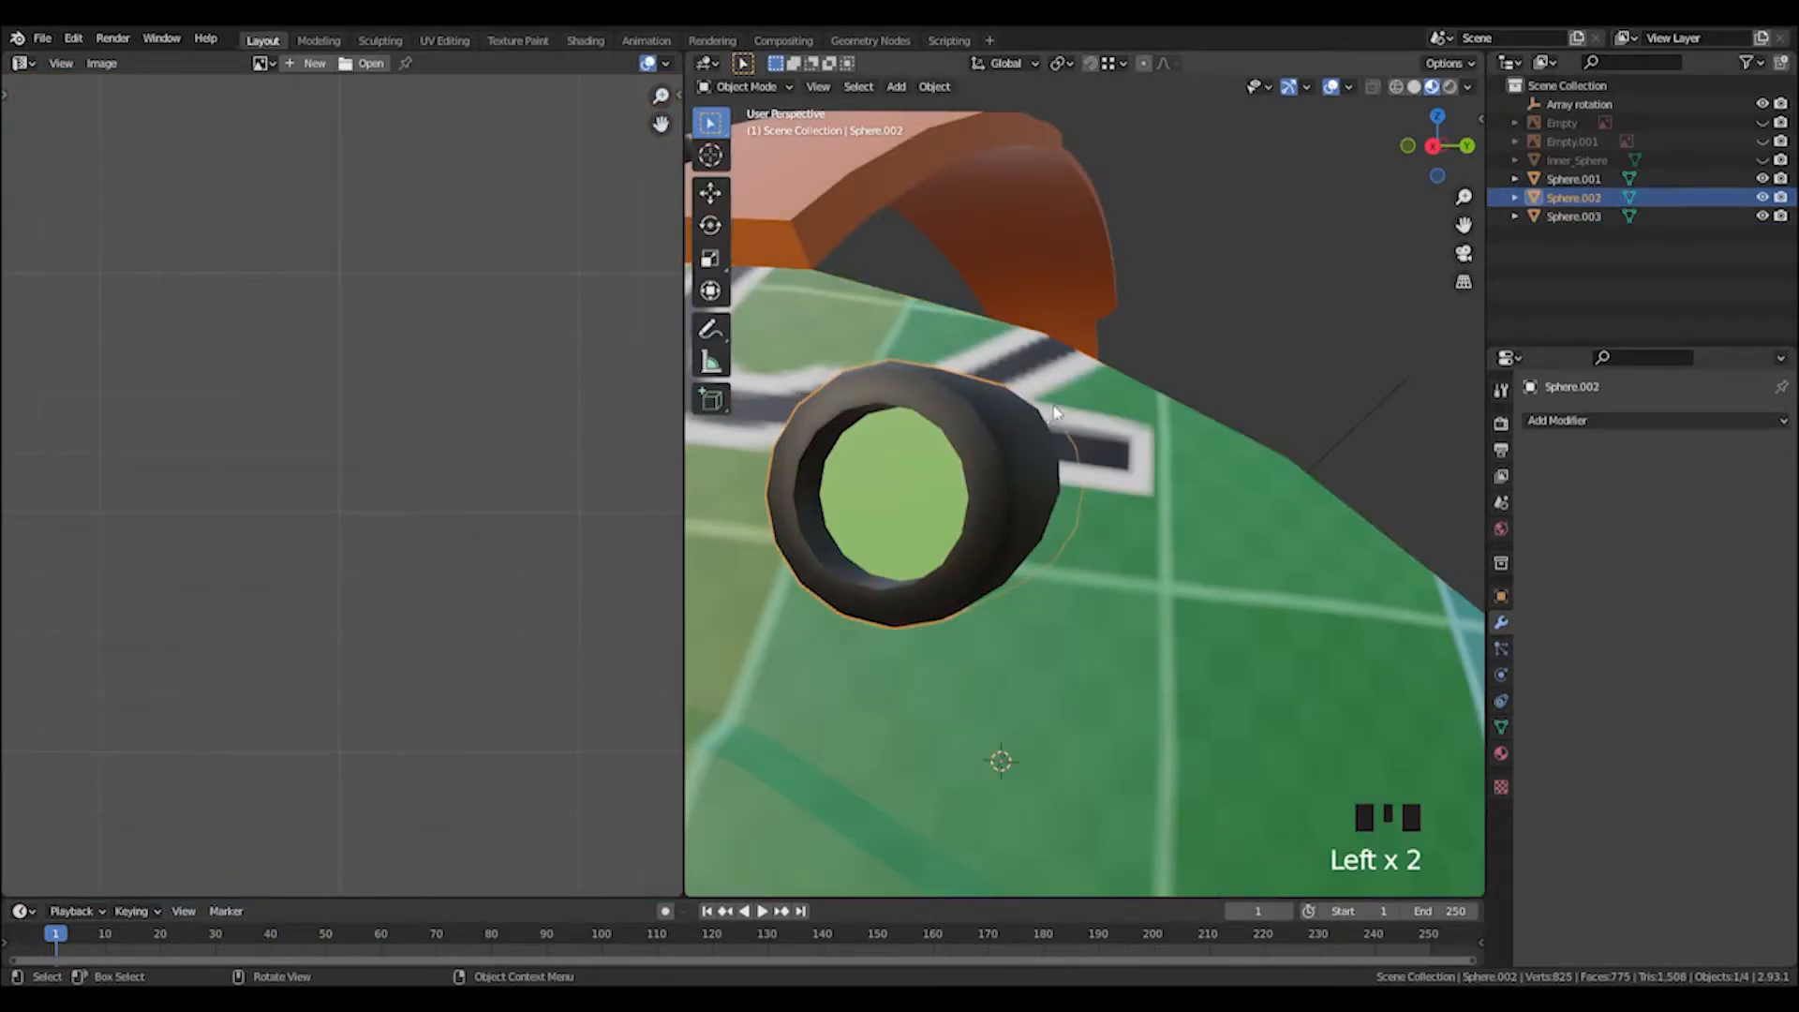
right_click(1071, 342)
left_click(860, 321)
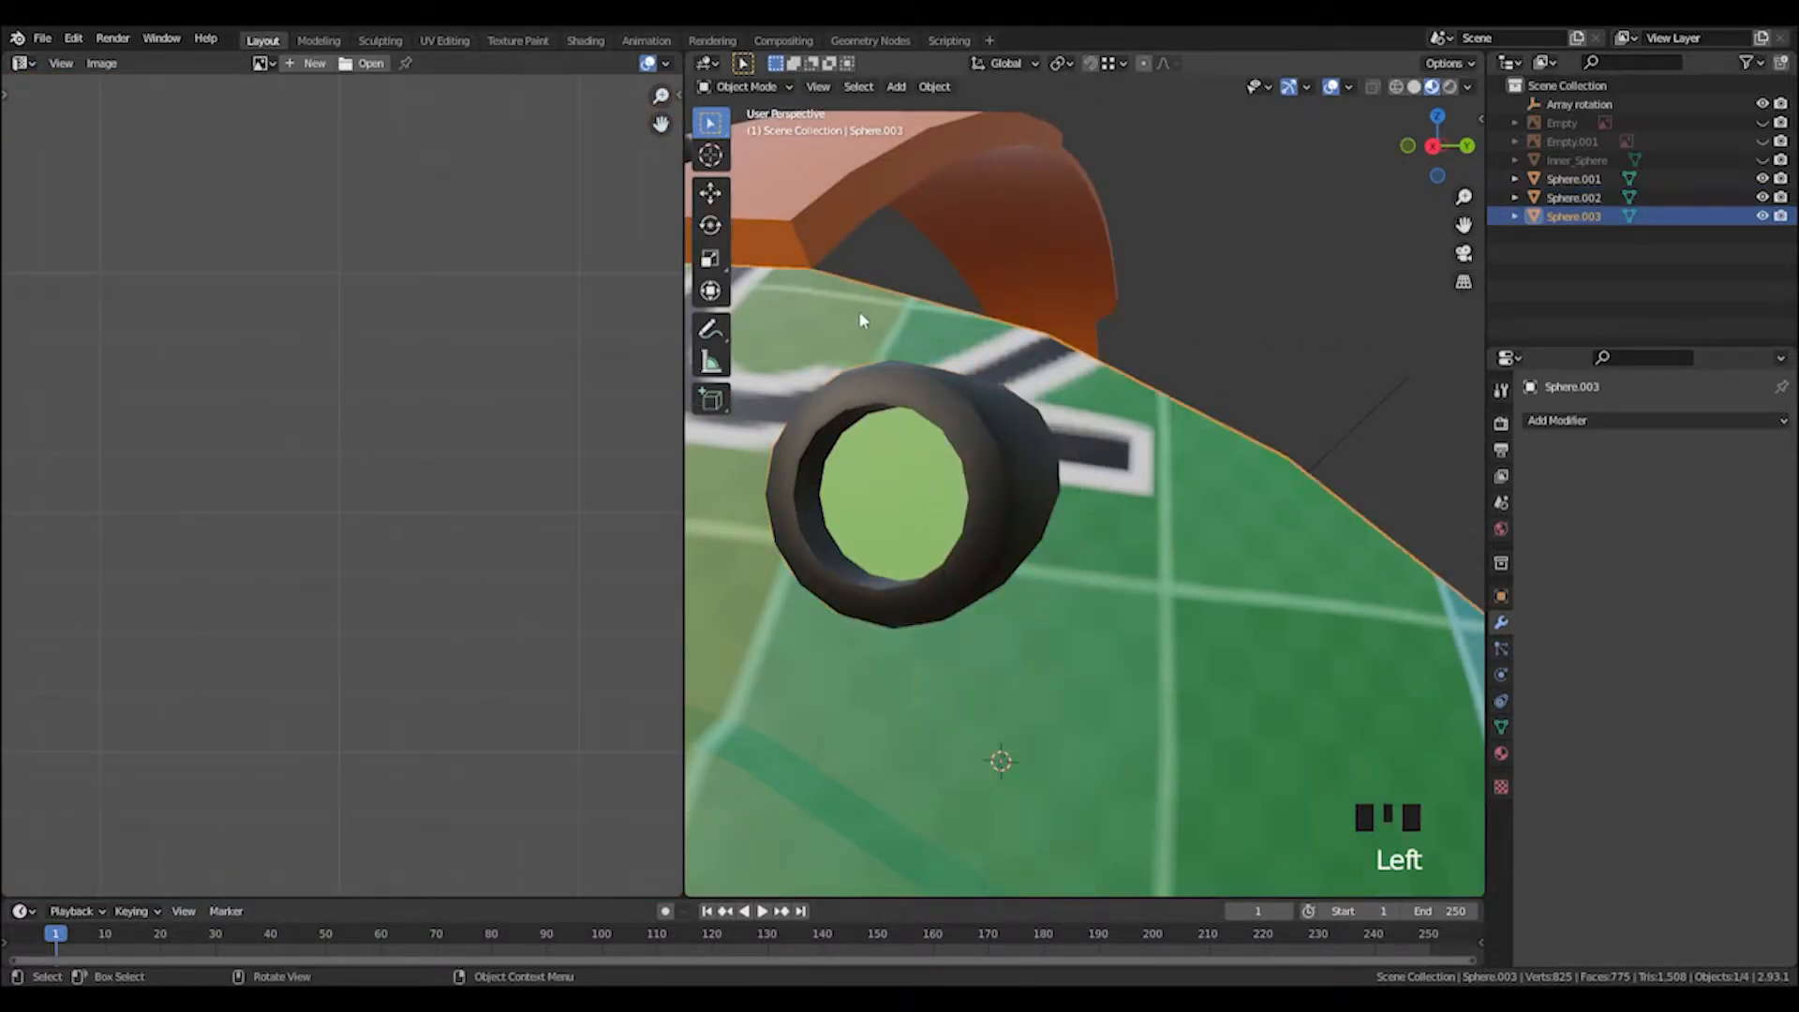
left_click(957, 413)
key("n")
left_click(1371, 277)
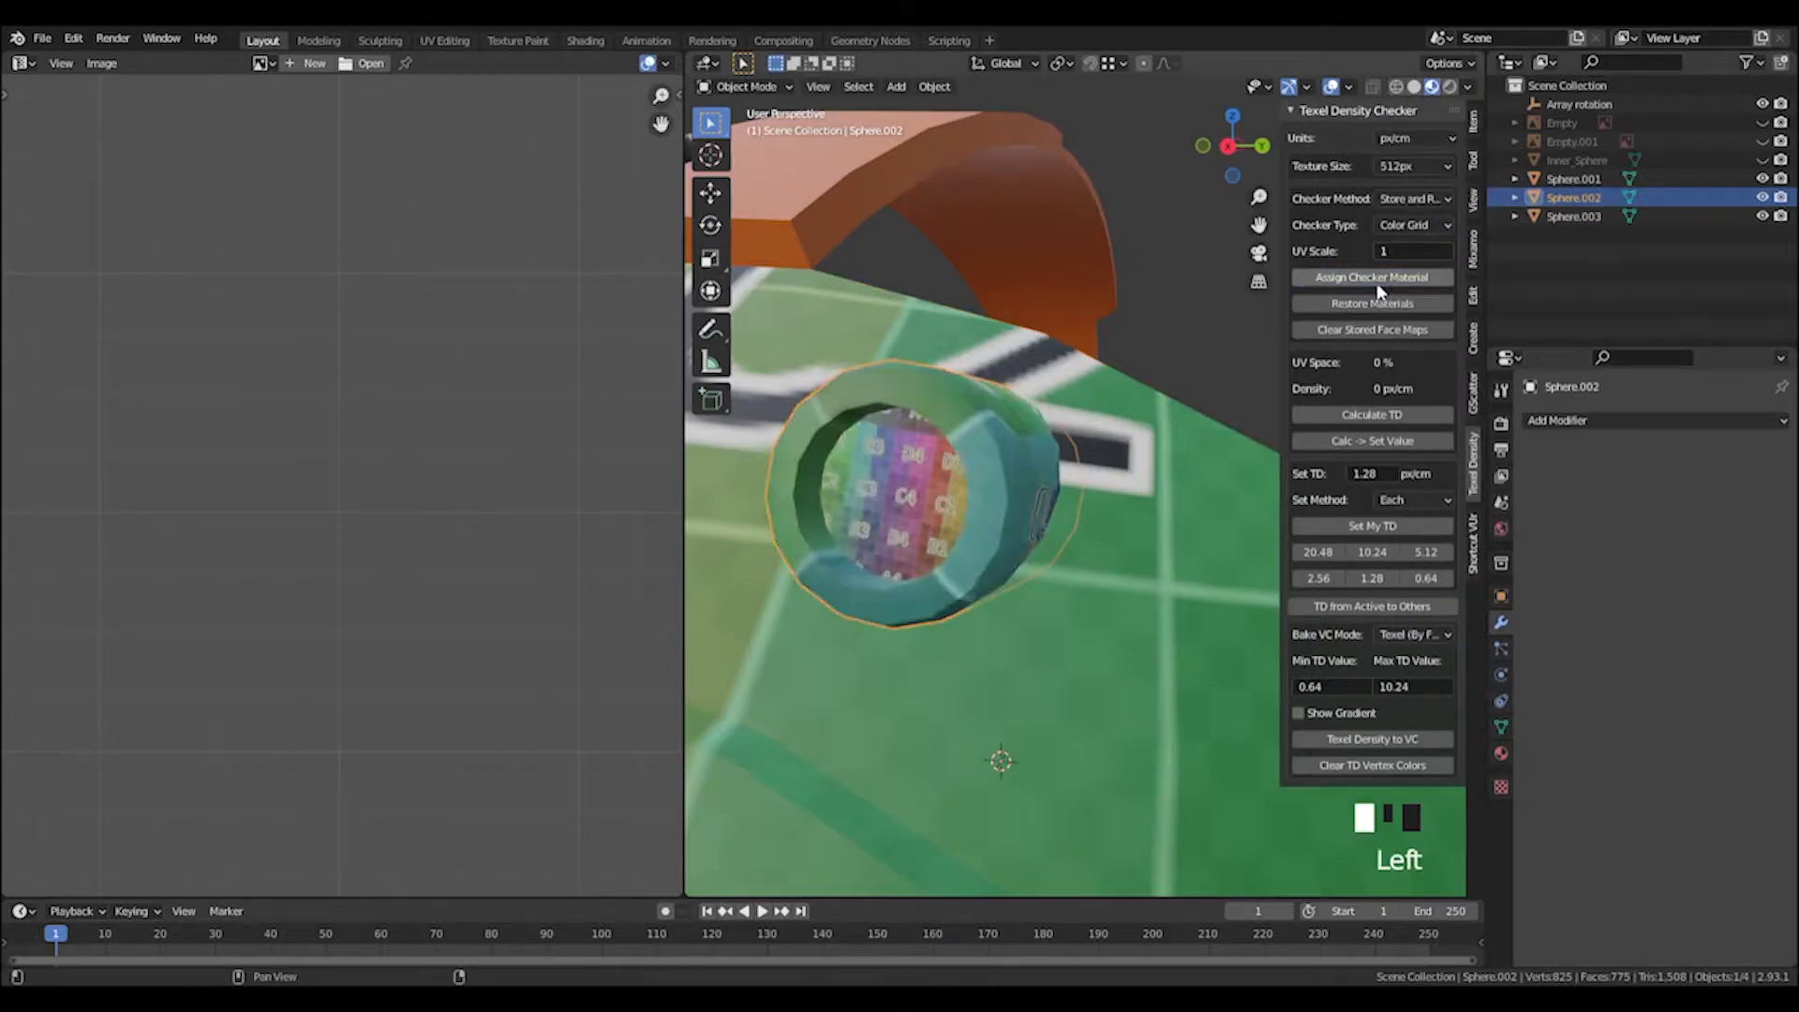
double_click(986, 447)
key("Tab")
key("Tab")
middle_click_drag(1171, 350, 1050, 403)
scroll(947, 379, "up", 3)
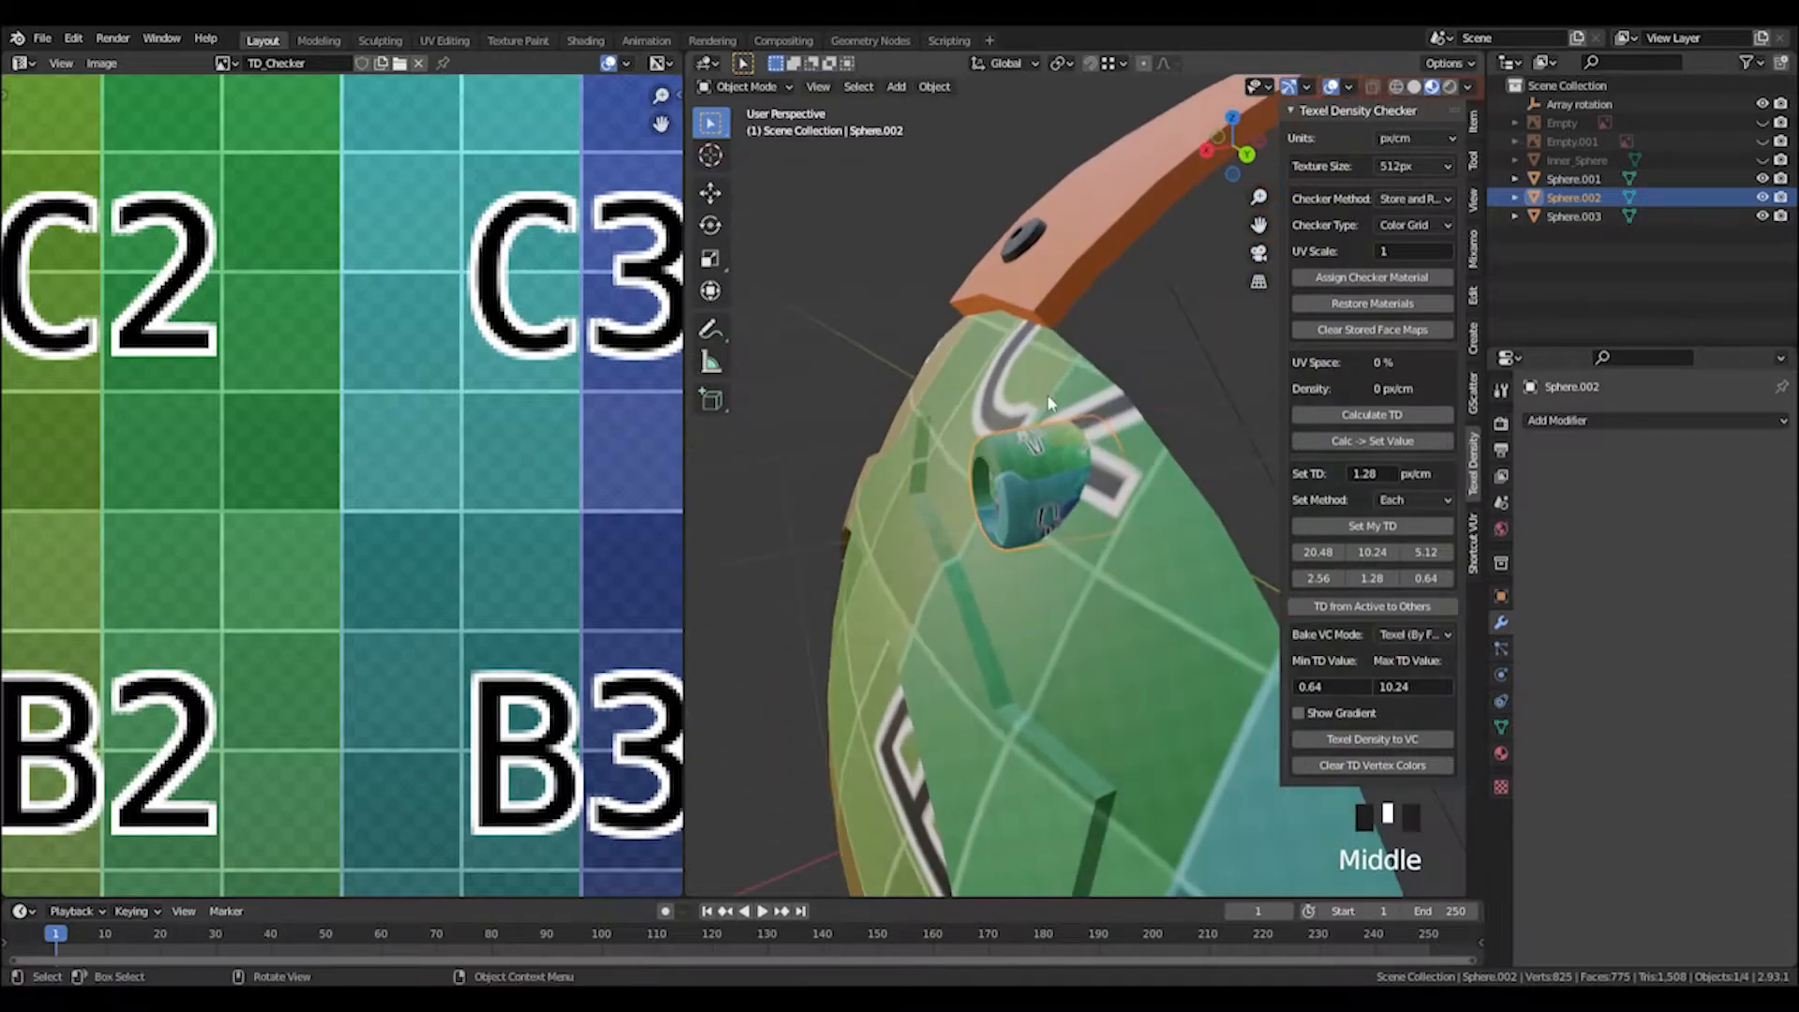
key("n")
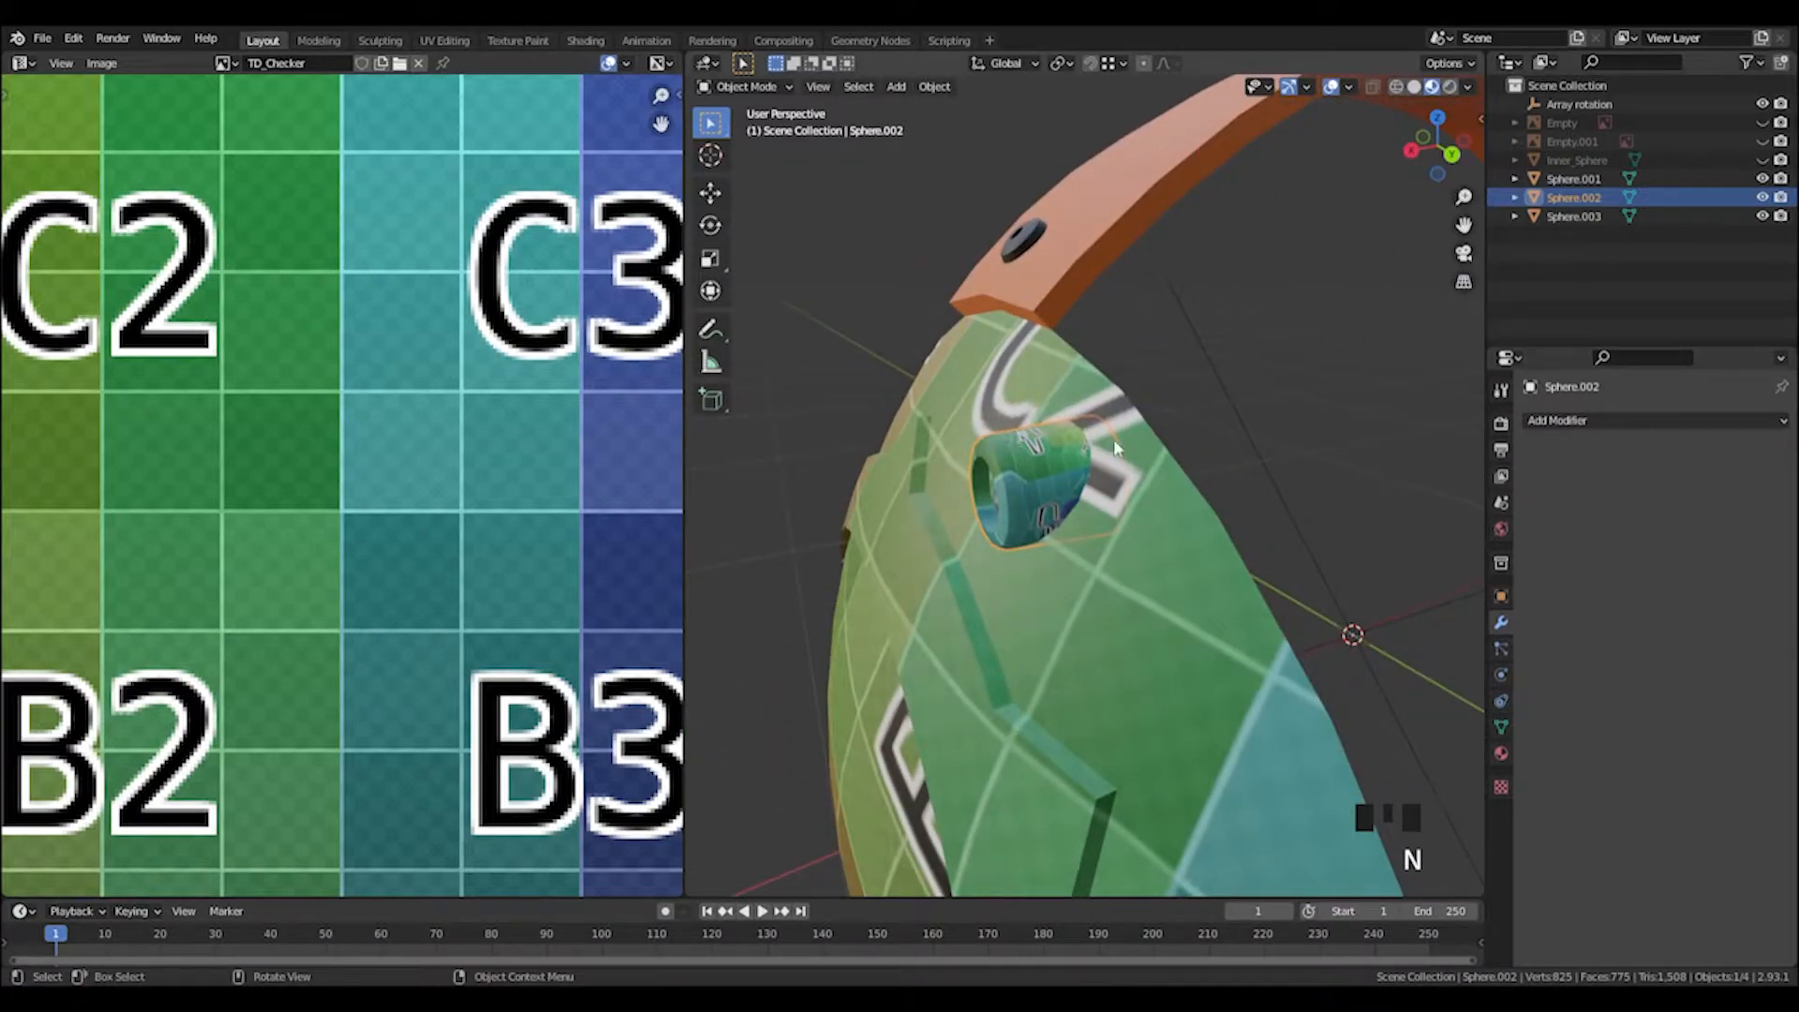
Open the bolt in Edit Mode and select edges running lengthwise along its side and over its rim in edge select mode.
key("Tab")
left_click(987, 450)
key("2")
left_click(971, 457)
left_click(960, 461, "shift")
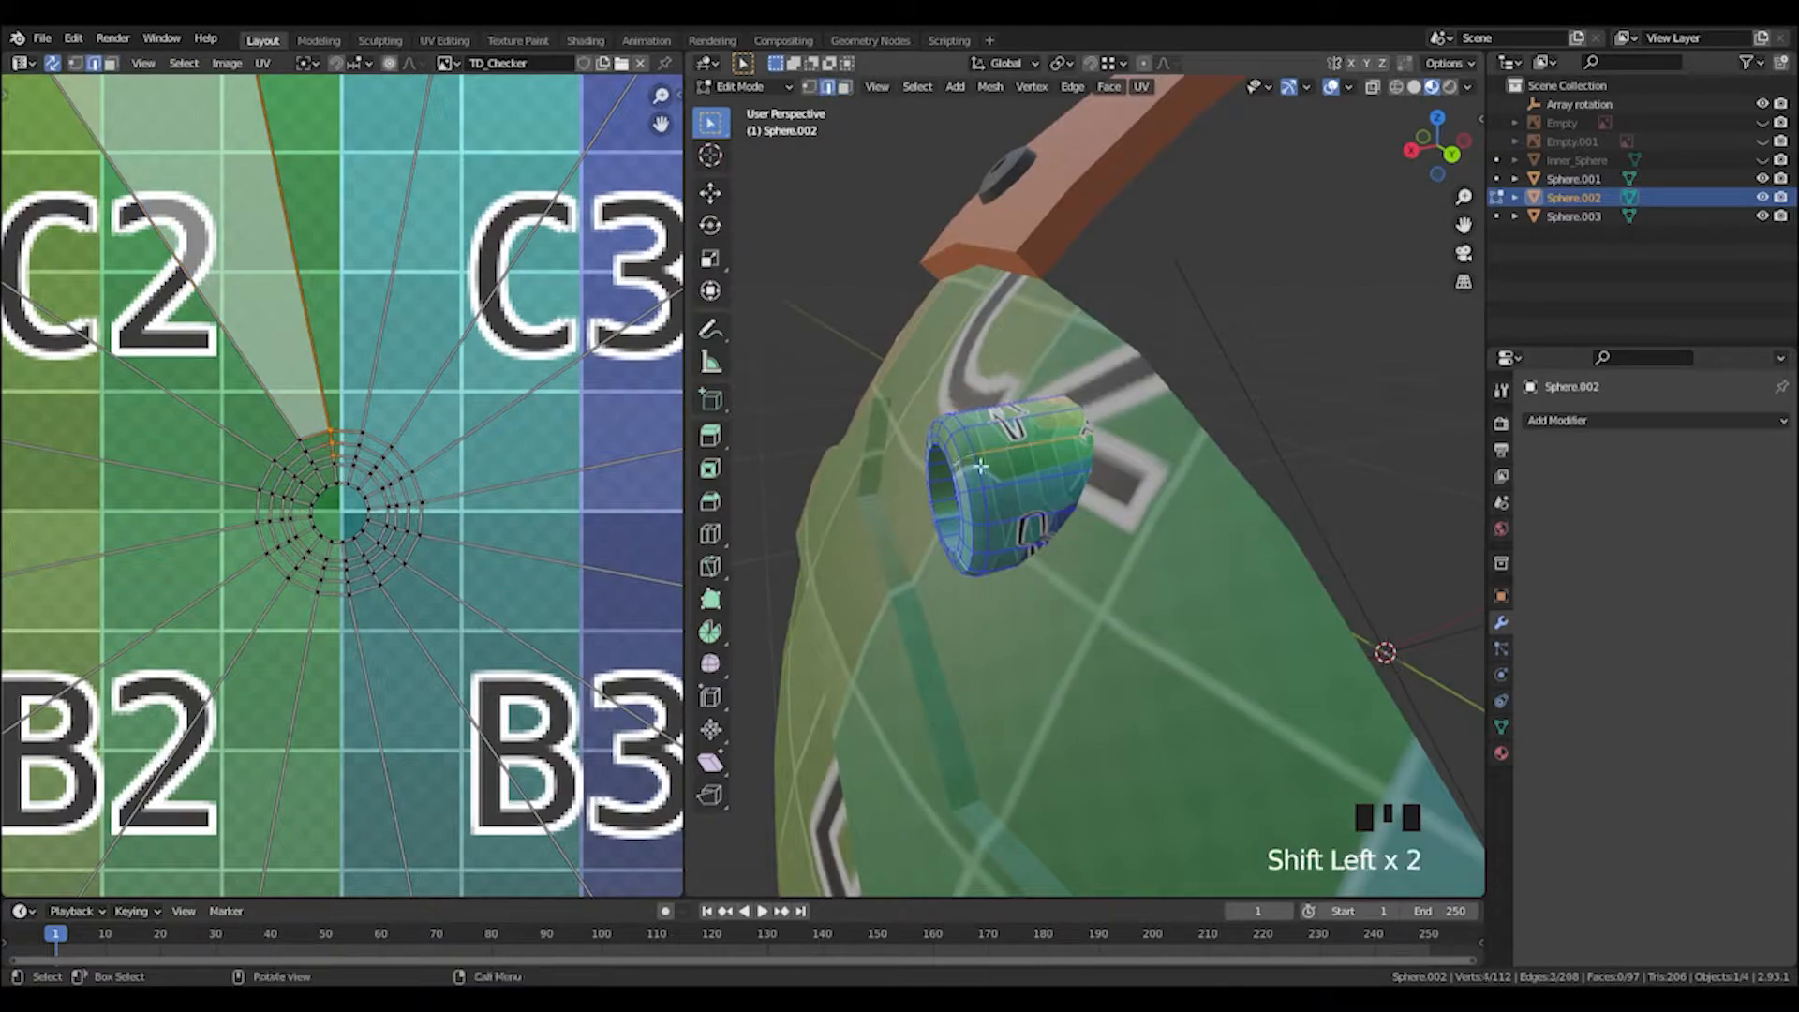
middle_click_drag(959, 461, 1083, 440)
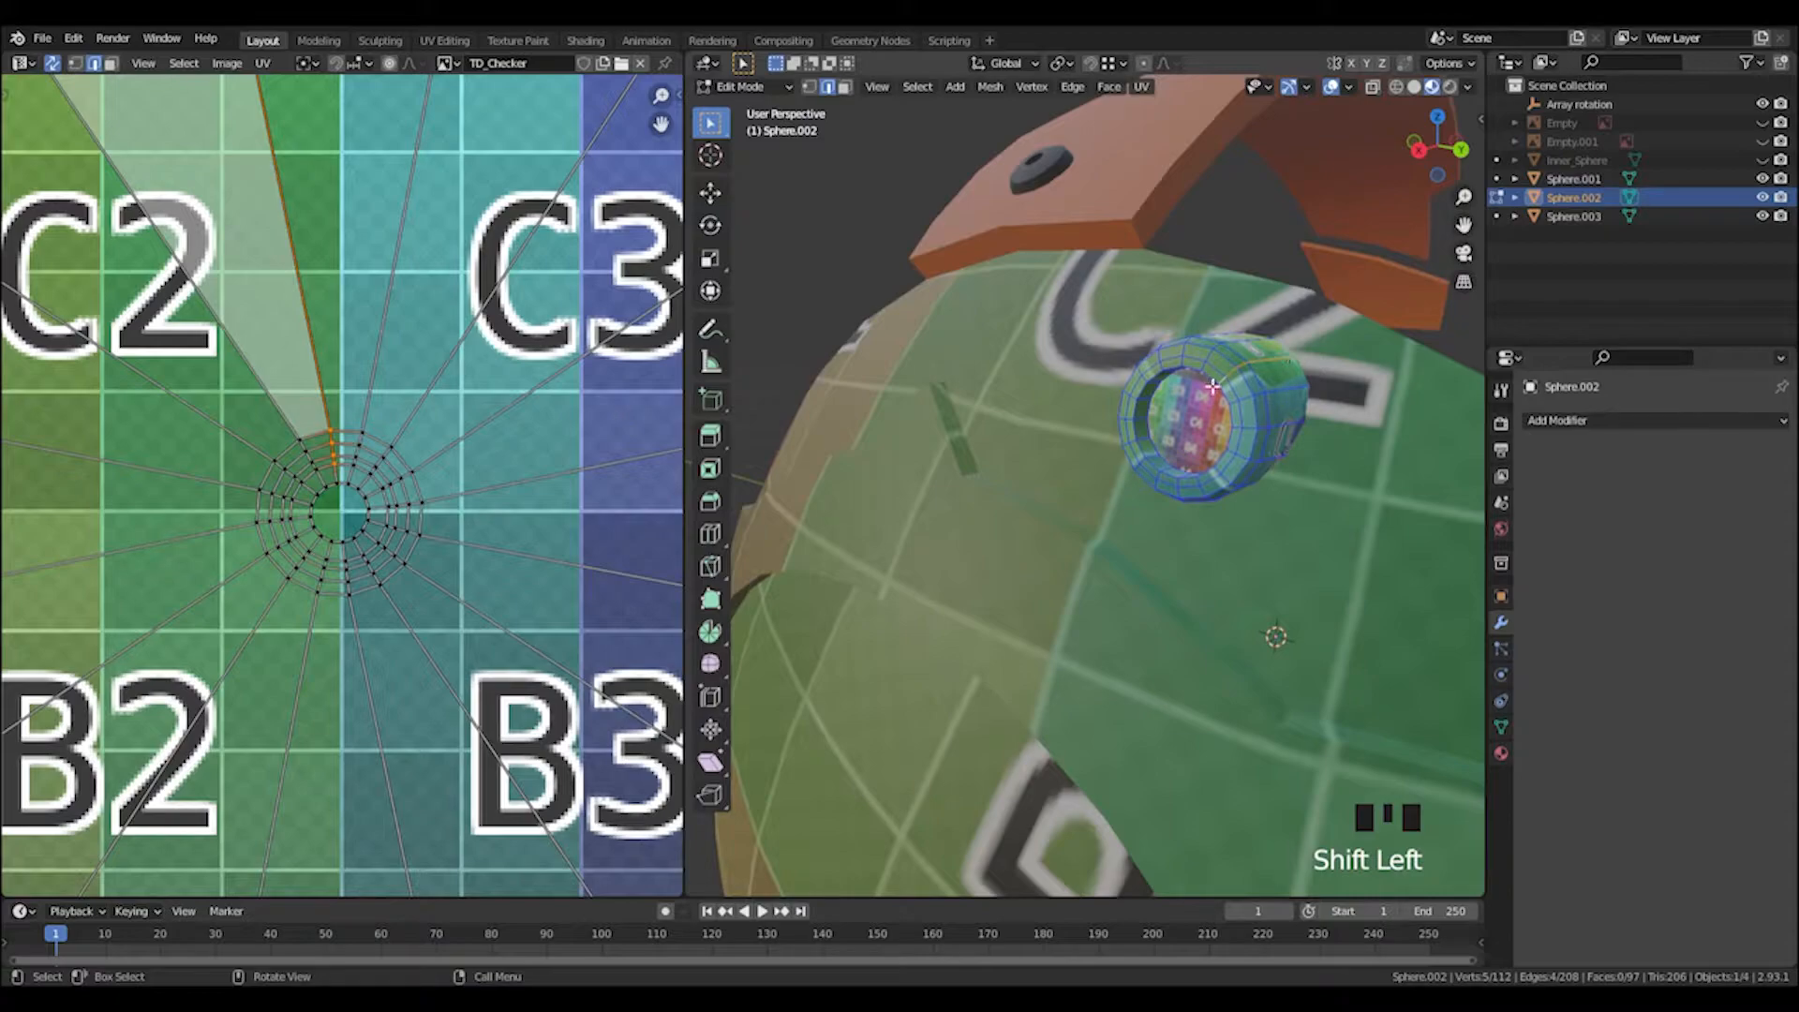
middle_click_drag(1209, 388, 977, 385)
scroll(976, 384, "down", 2)
scroll(975, 378, "up", 2)
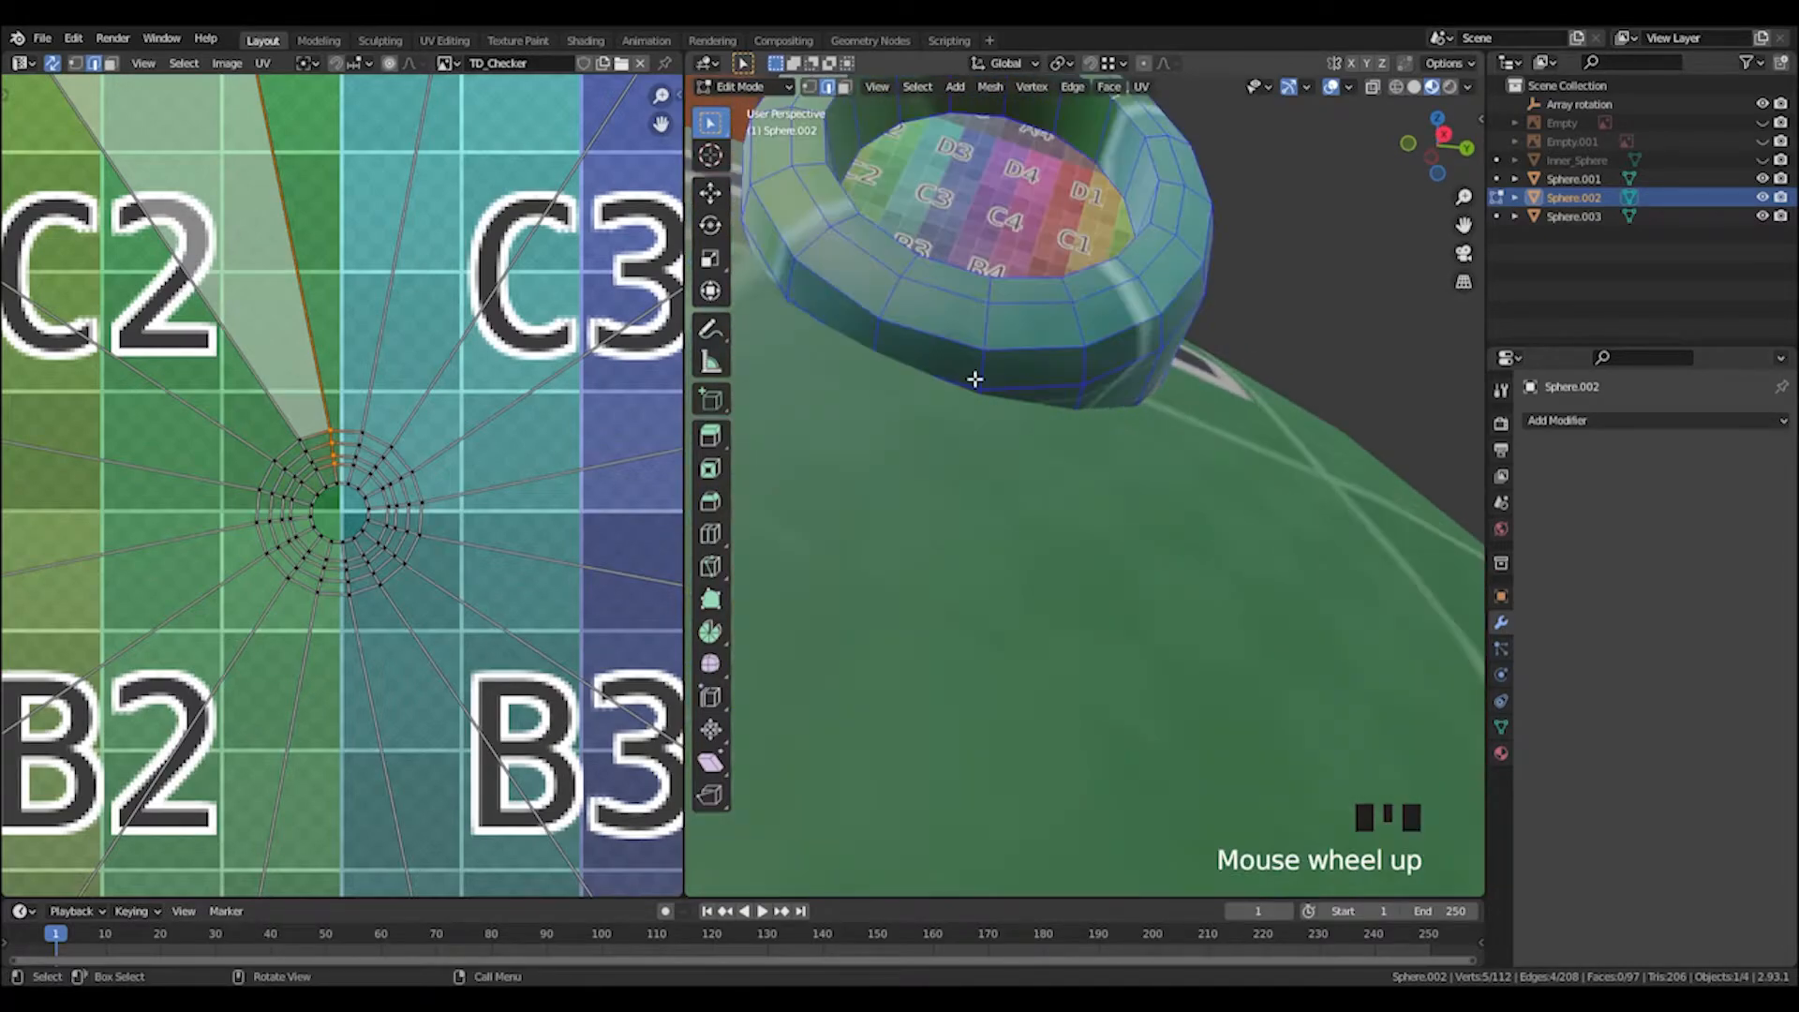
Mark a seam on the line of edges crossing the lower part of the bolt's rim.
left_click(891, 295, "alt")
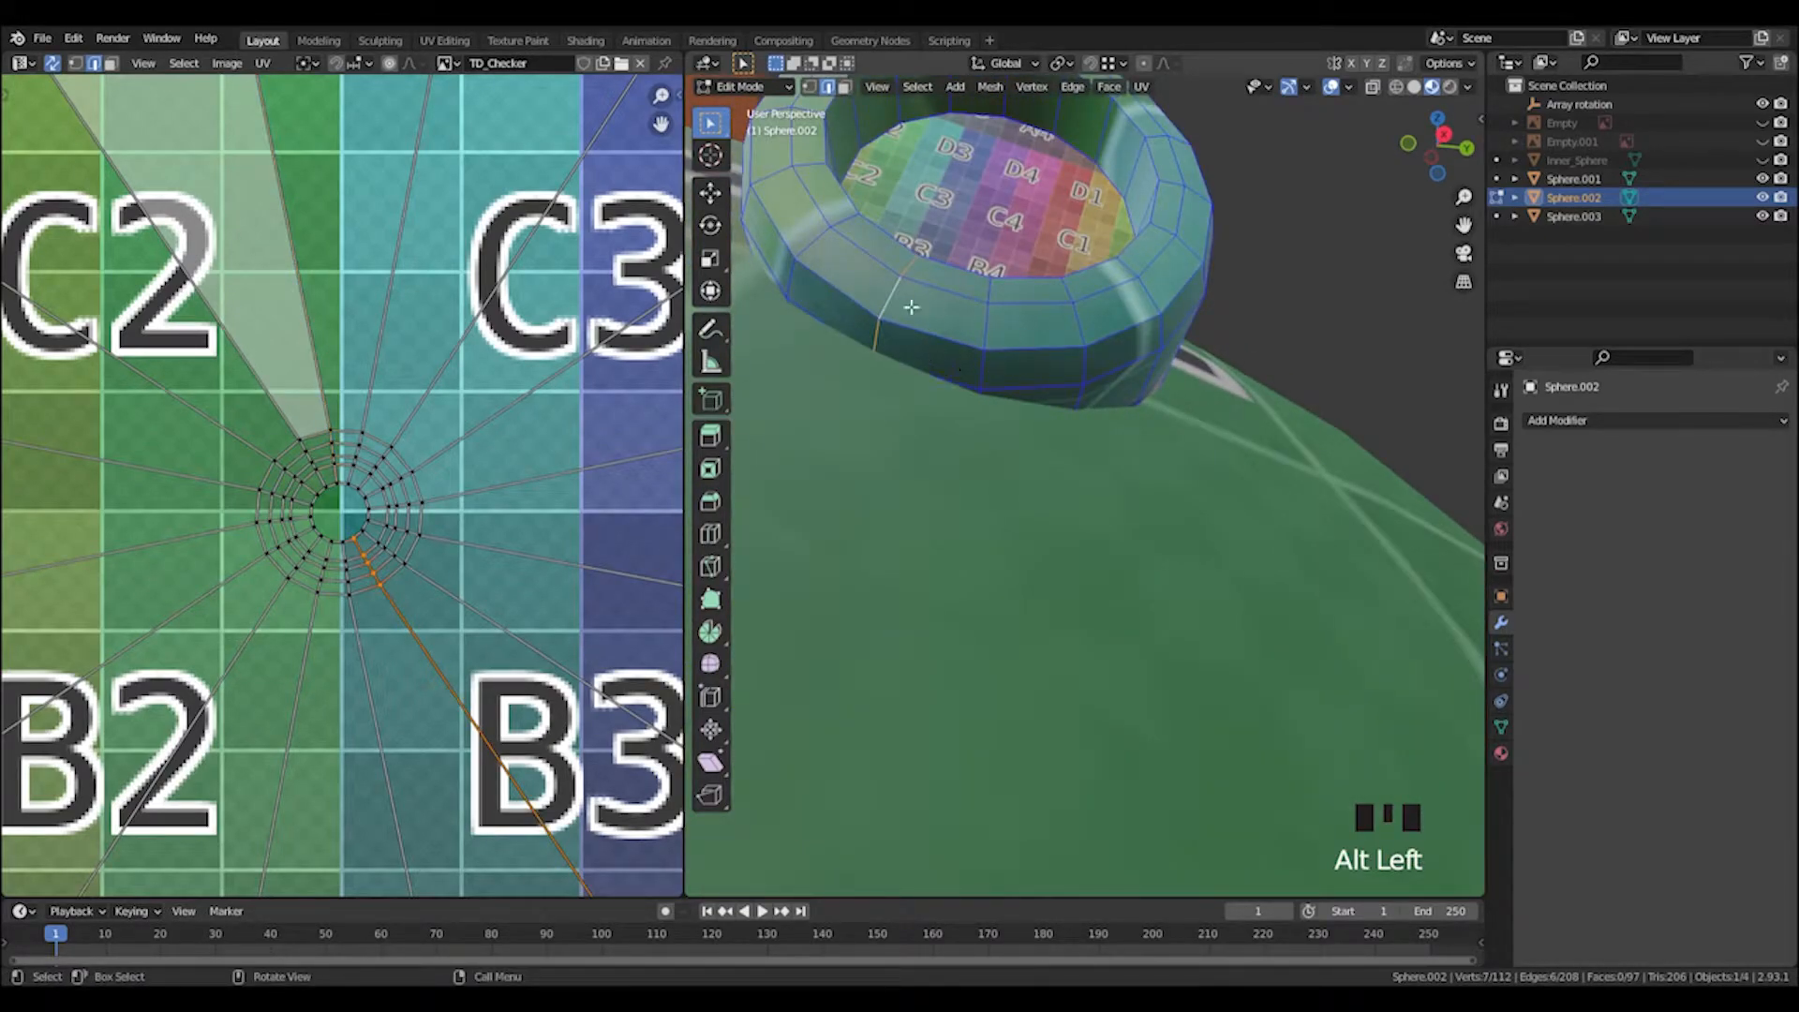
key("KP_Decimal")
middle_click_drag(1046, 347, 984, 469)
scroll(903, 557, "down", 2)
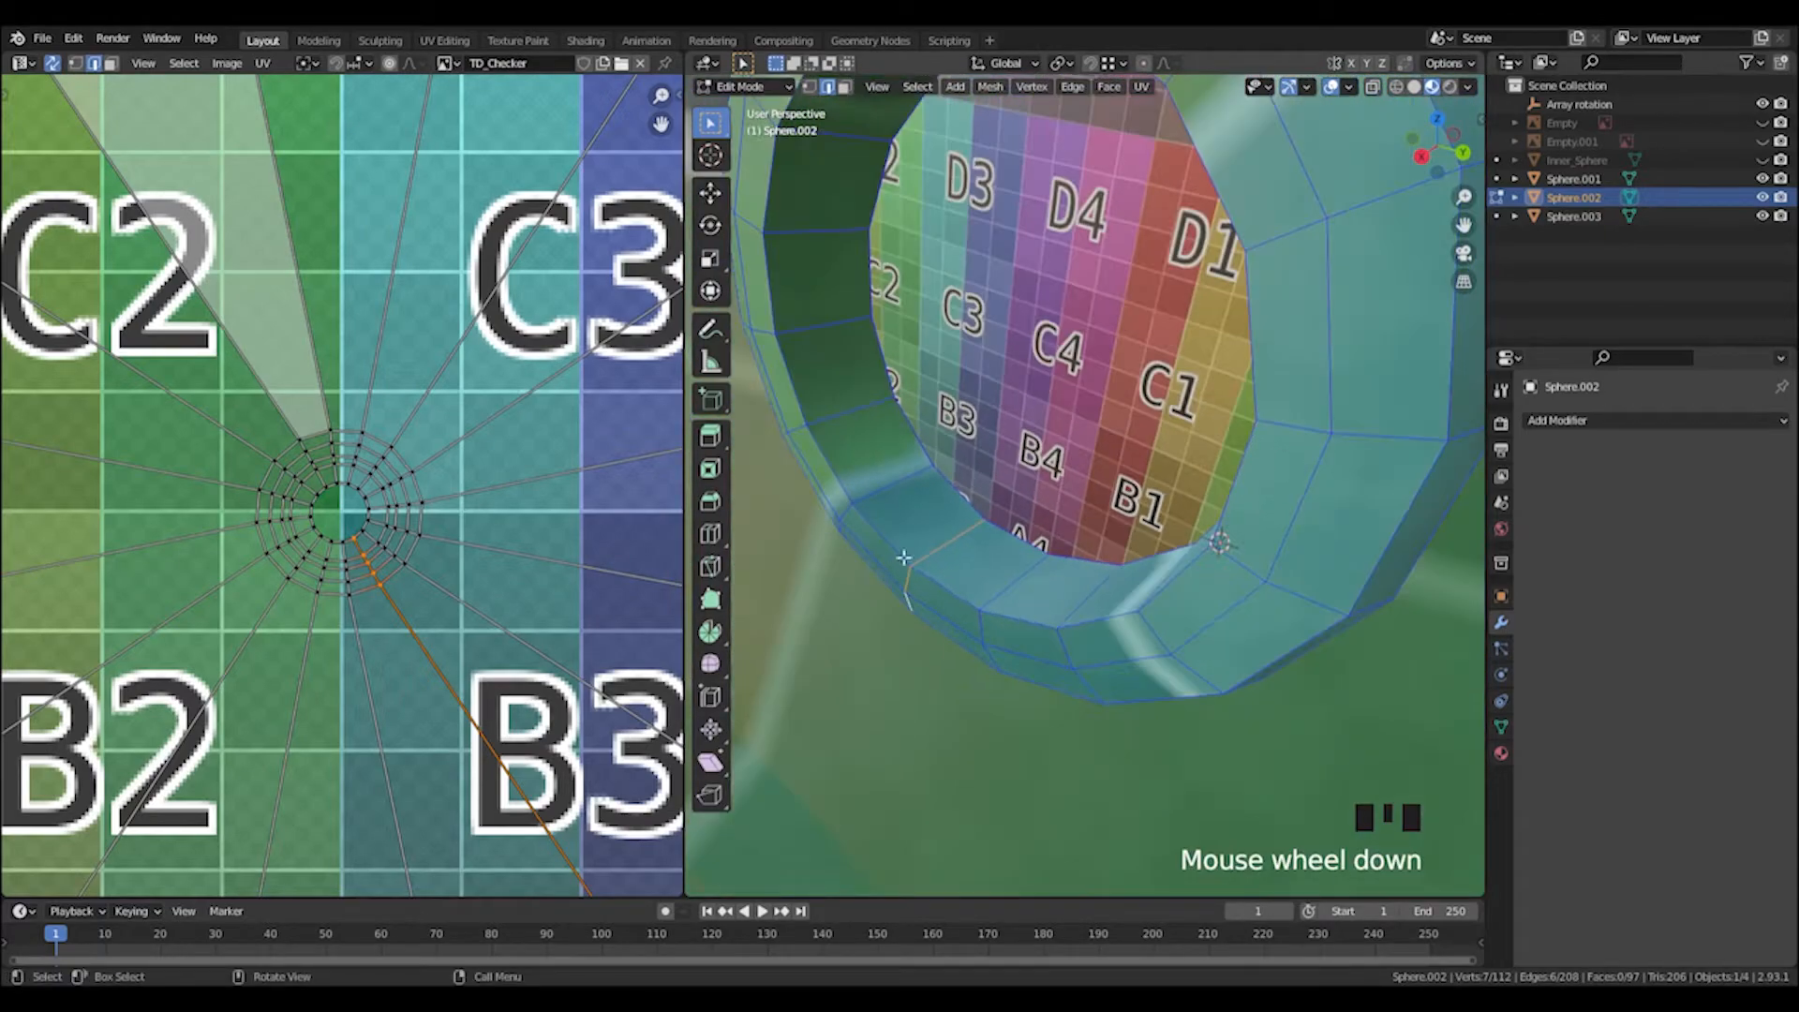
right_click(961, 536)
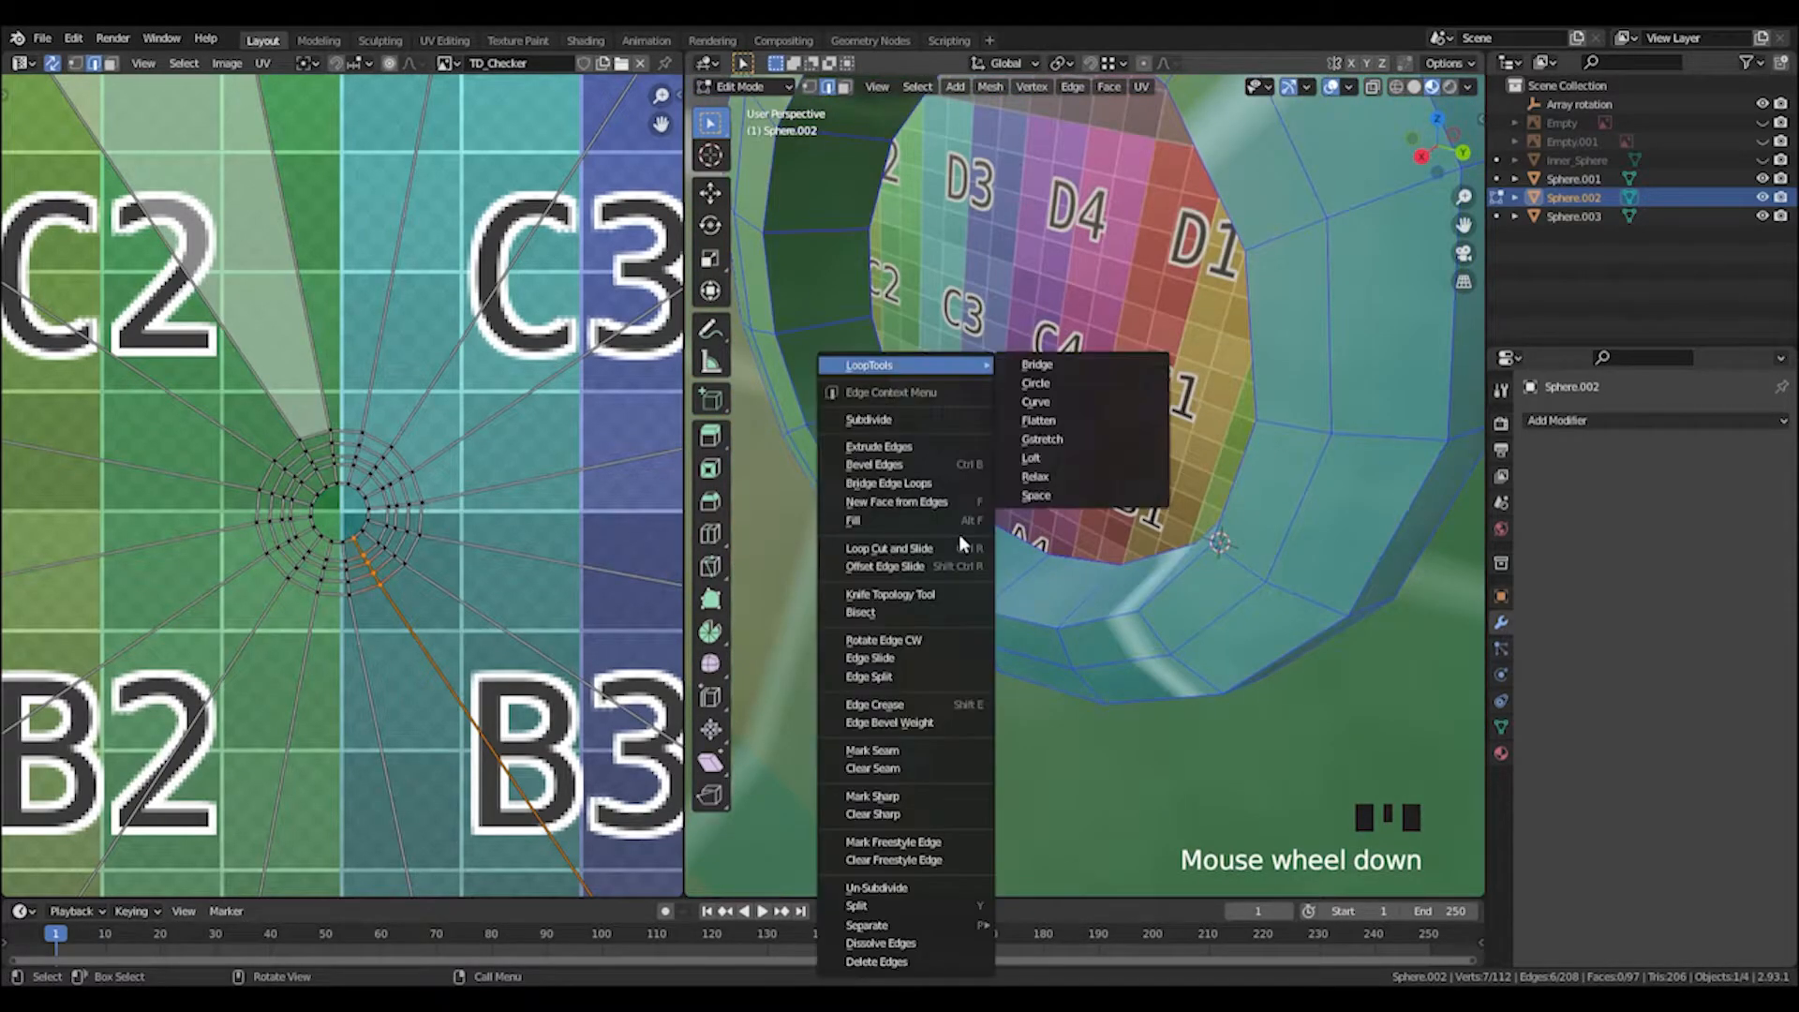
left_click(905, 753)
Select all of the bolt's geometry and unwrap it using the new seam.
scroll(298, 566, "down", 8)
left_click_drag(91, 246, 452, 629)
scroll(1119, 507, "down", 2)
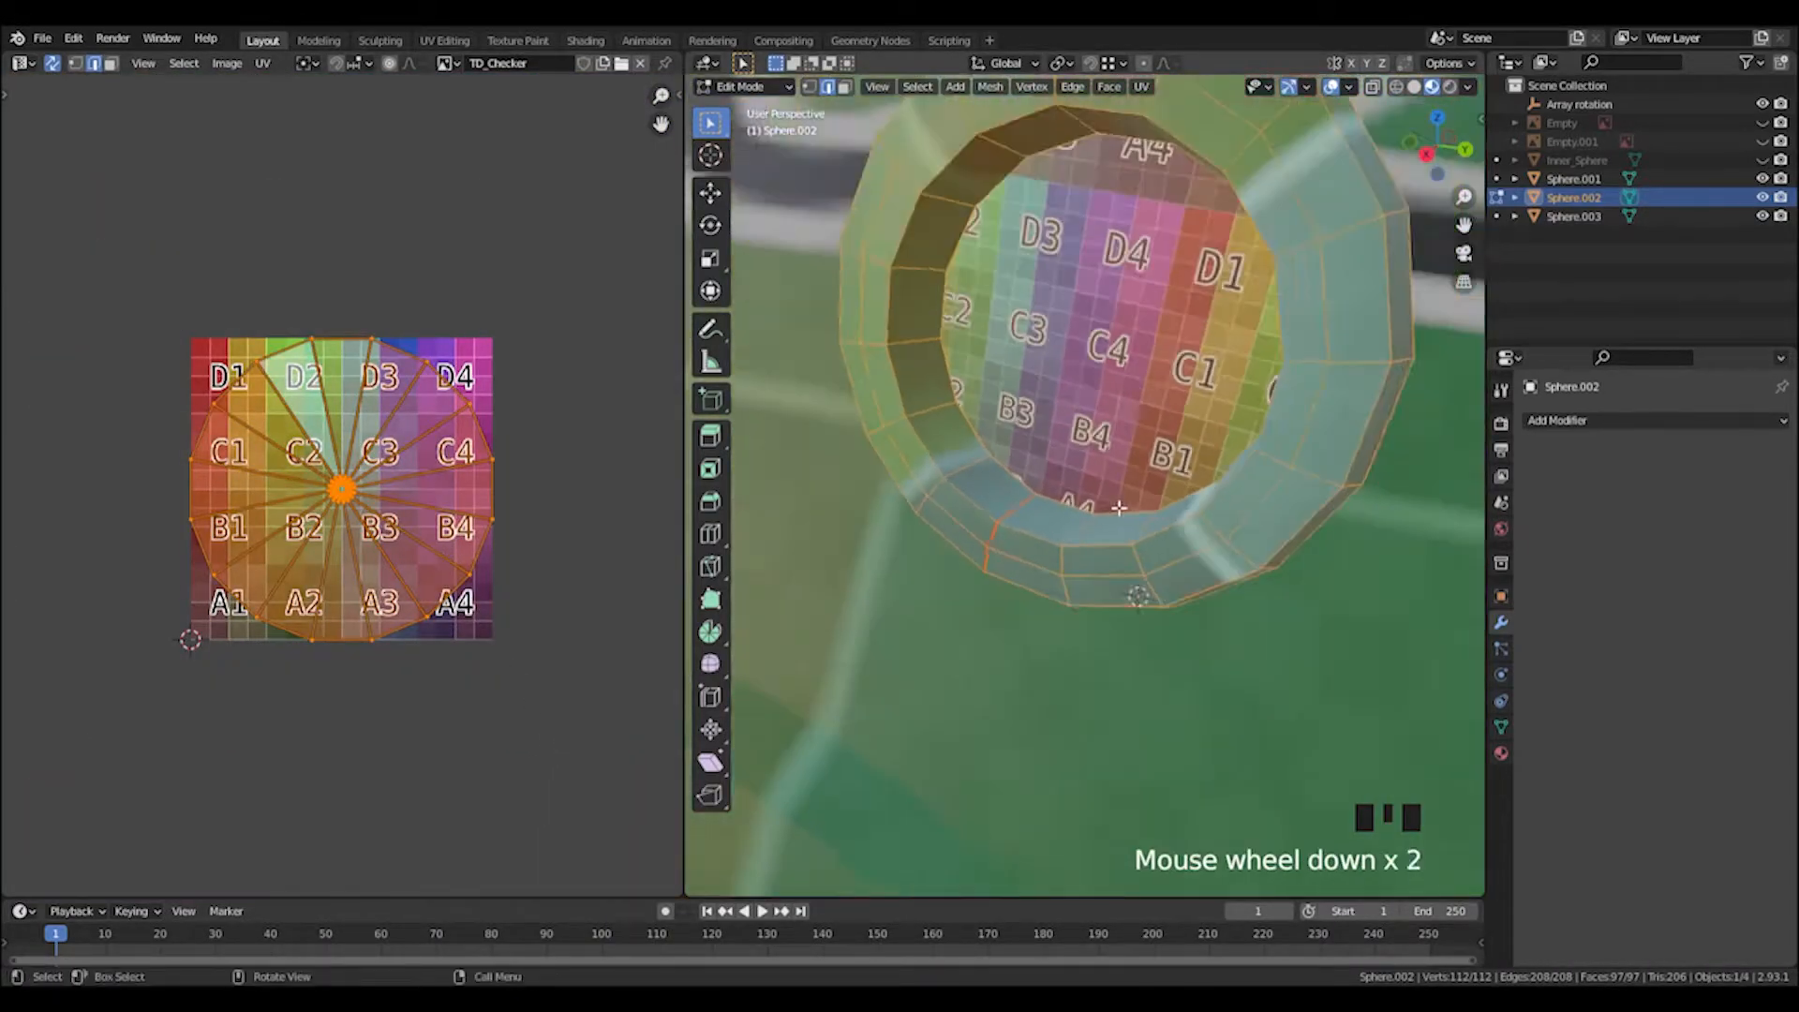
scroll(1119, 506, "down", 1)
key("u")
left_click(1249, 332)
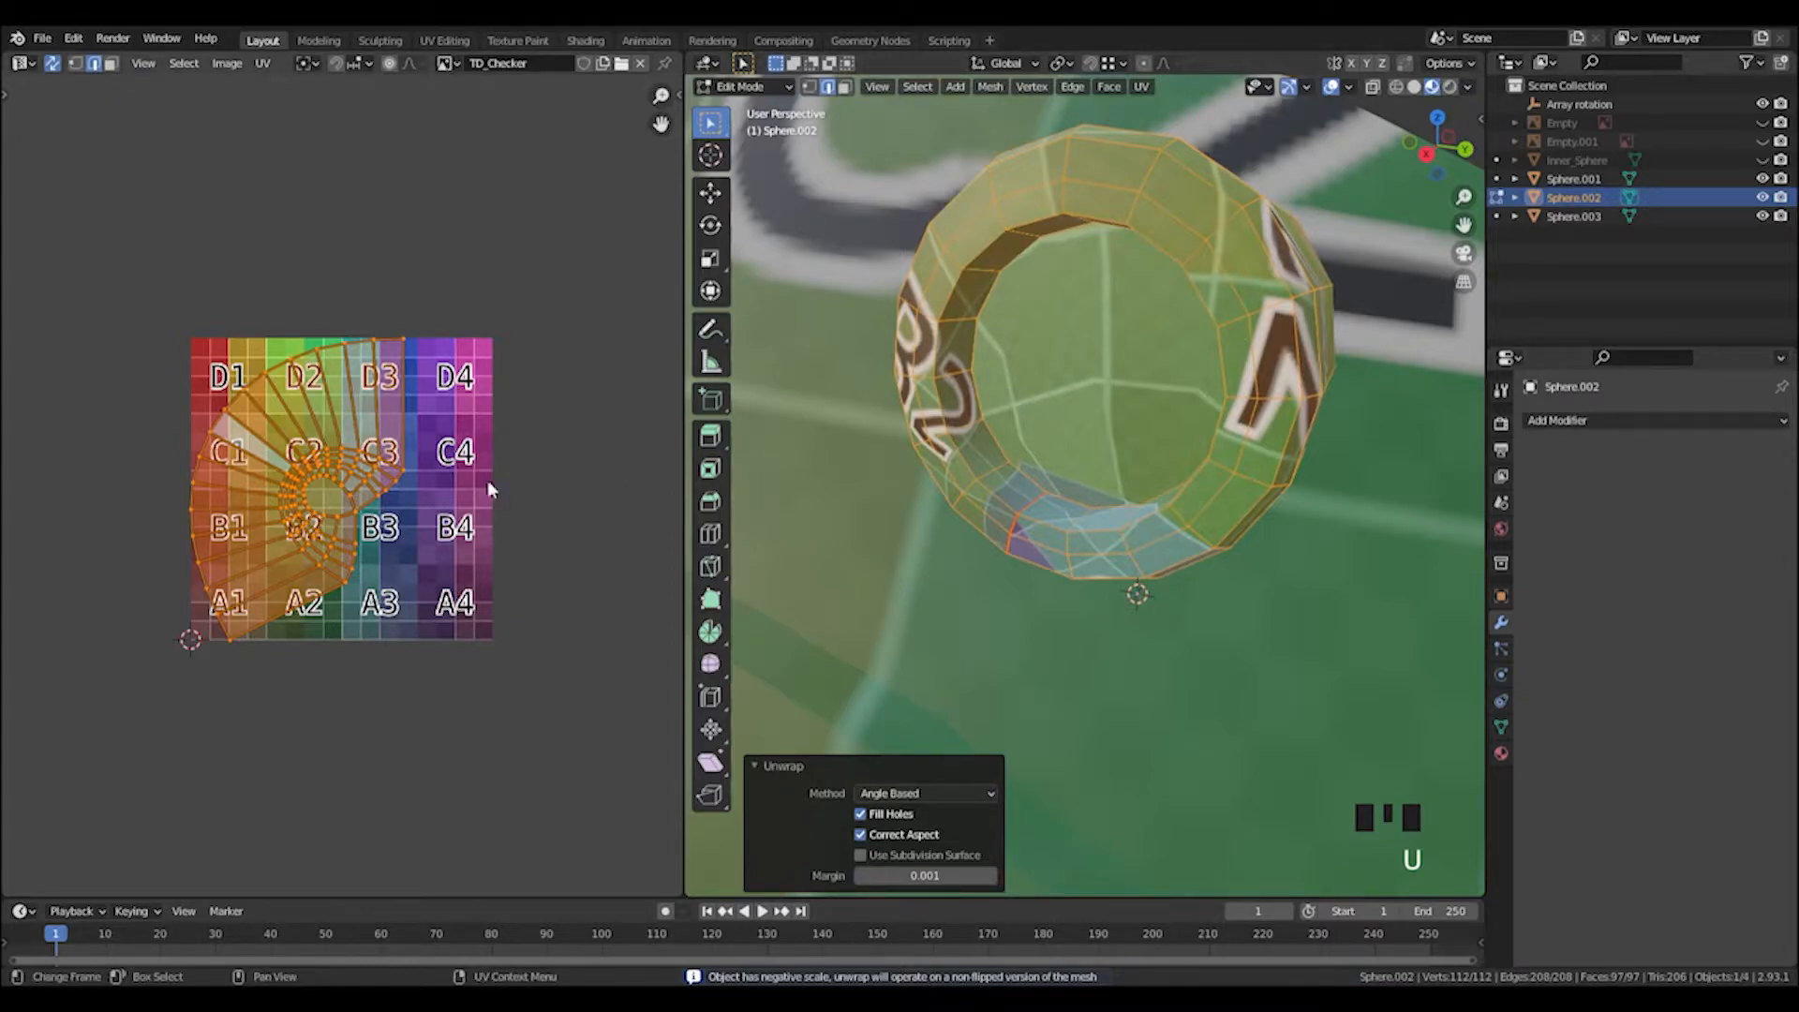
Unwrap the bolt's round front face separately and move its UV island outside the UV square, to its left.
left_click(1118, 353)
key("3")
left_click(1106, 360)
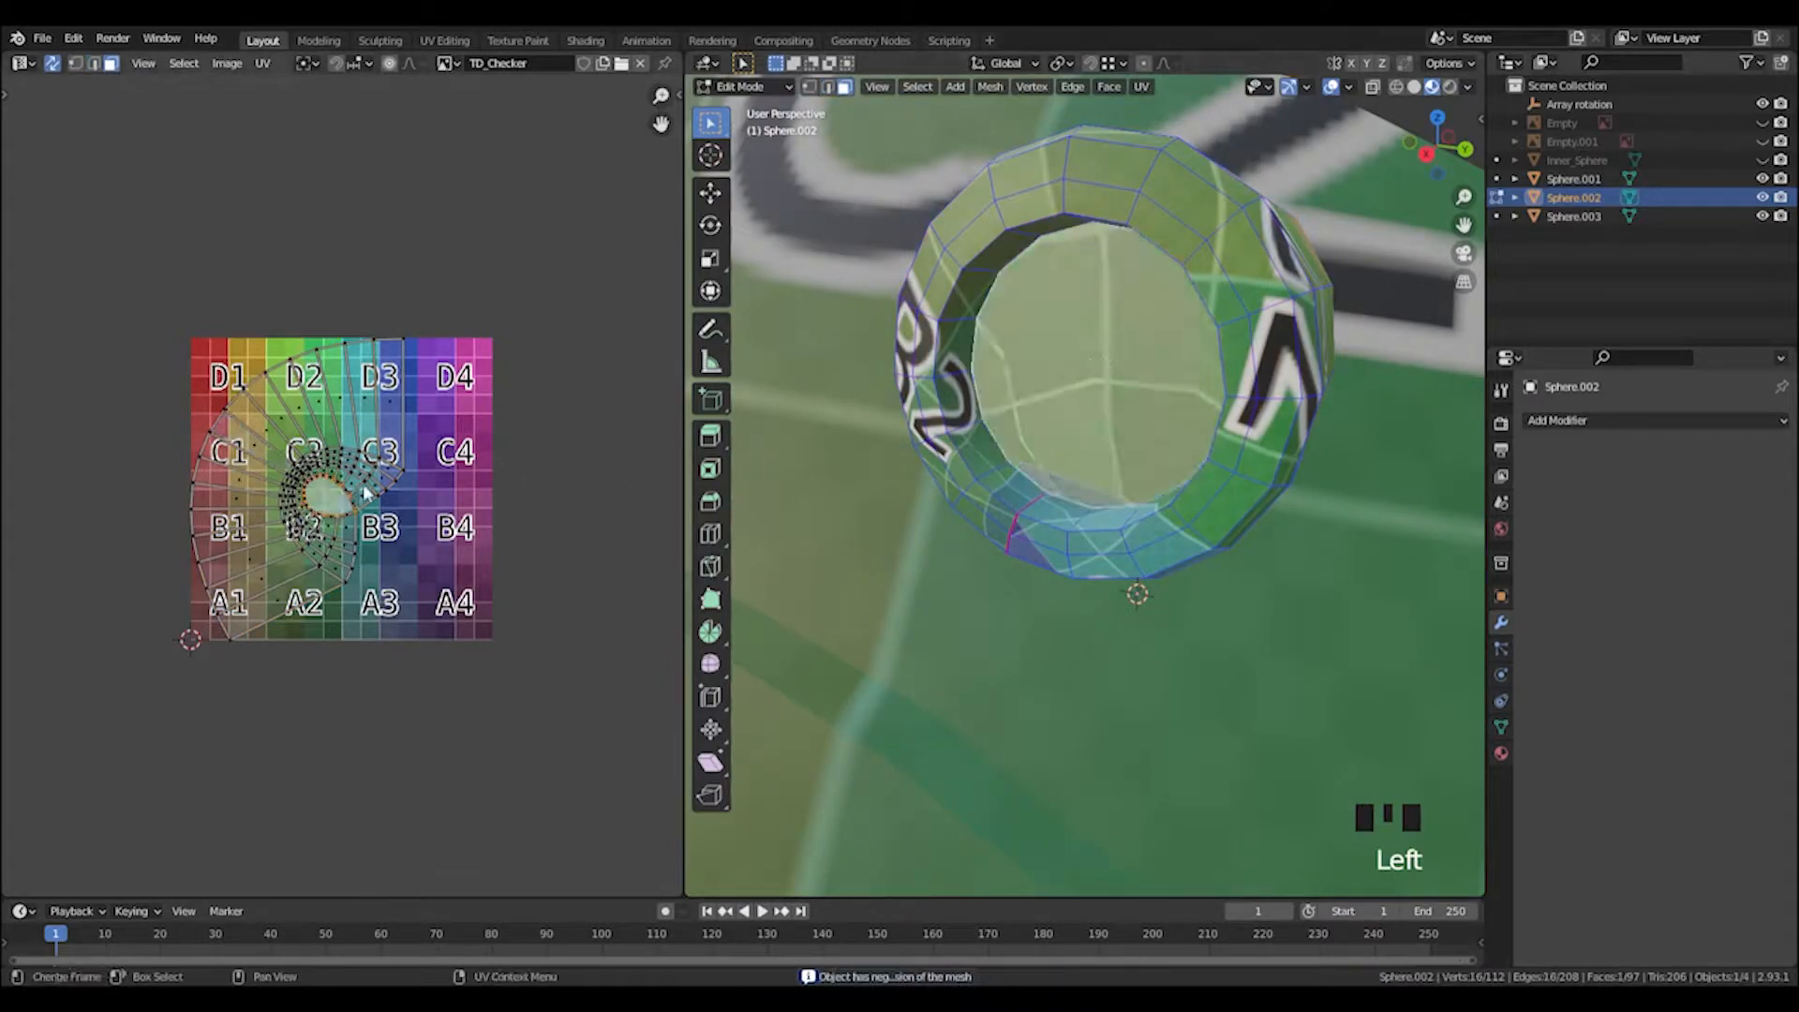
scroll(420, 484, "down", 3)
key("u")
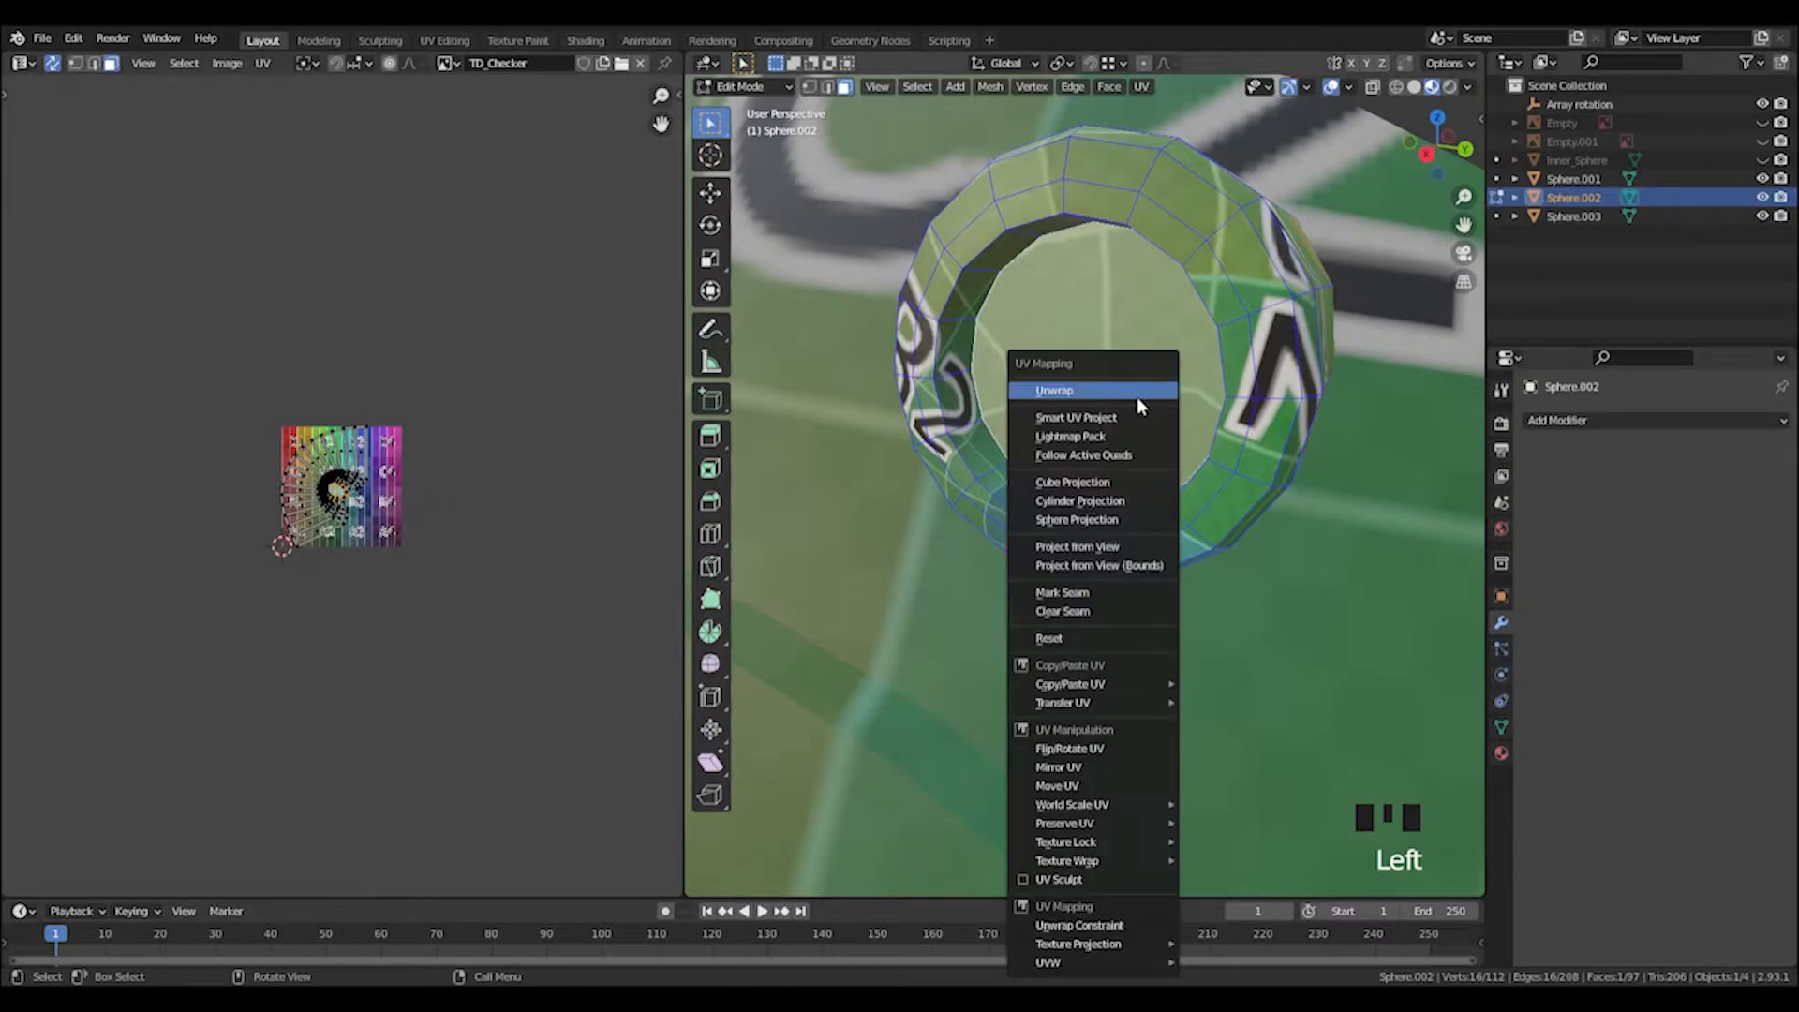
left_click(1137, 396)
key("g")
left_click(104, 469)
Select the remaining bolt body faces, unwrap them on their own and check the checker pattern on the surface.
left_click_drag(213, 369, 466, 623)
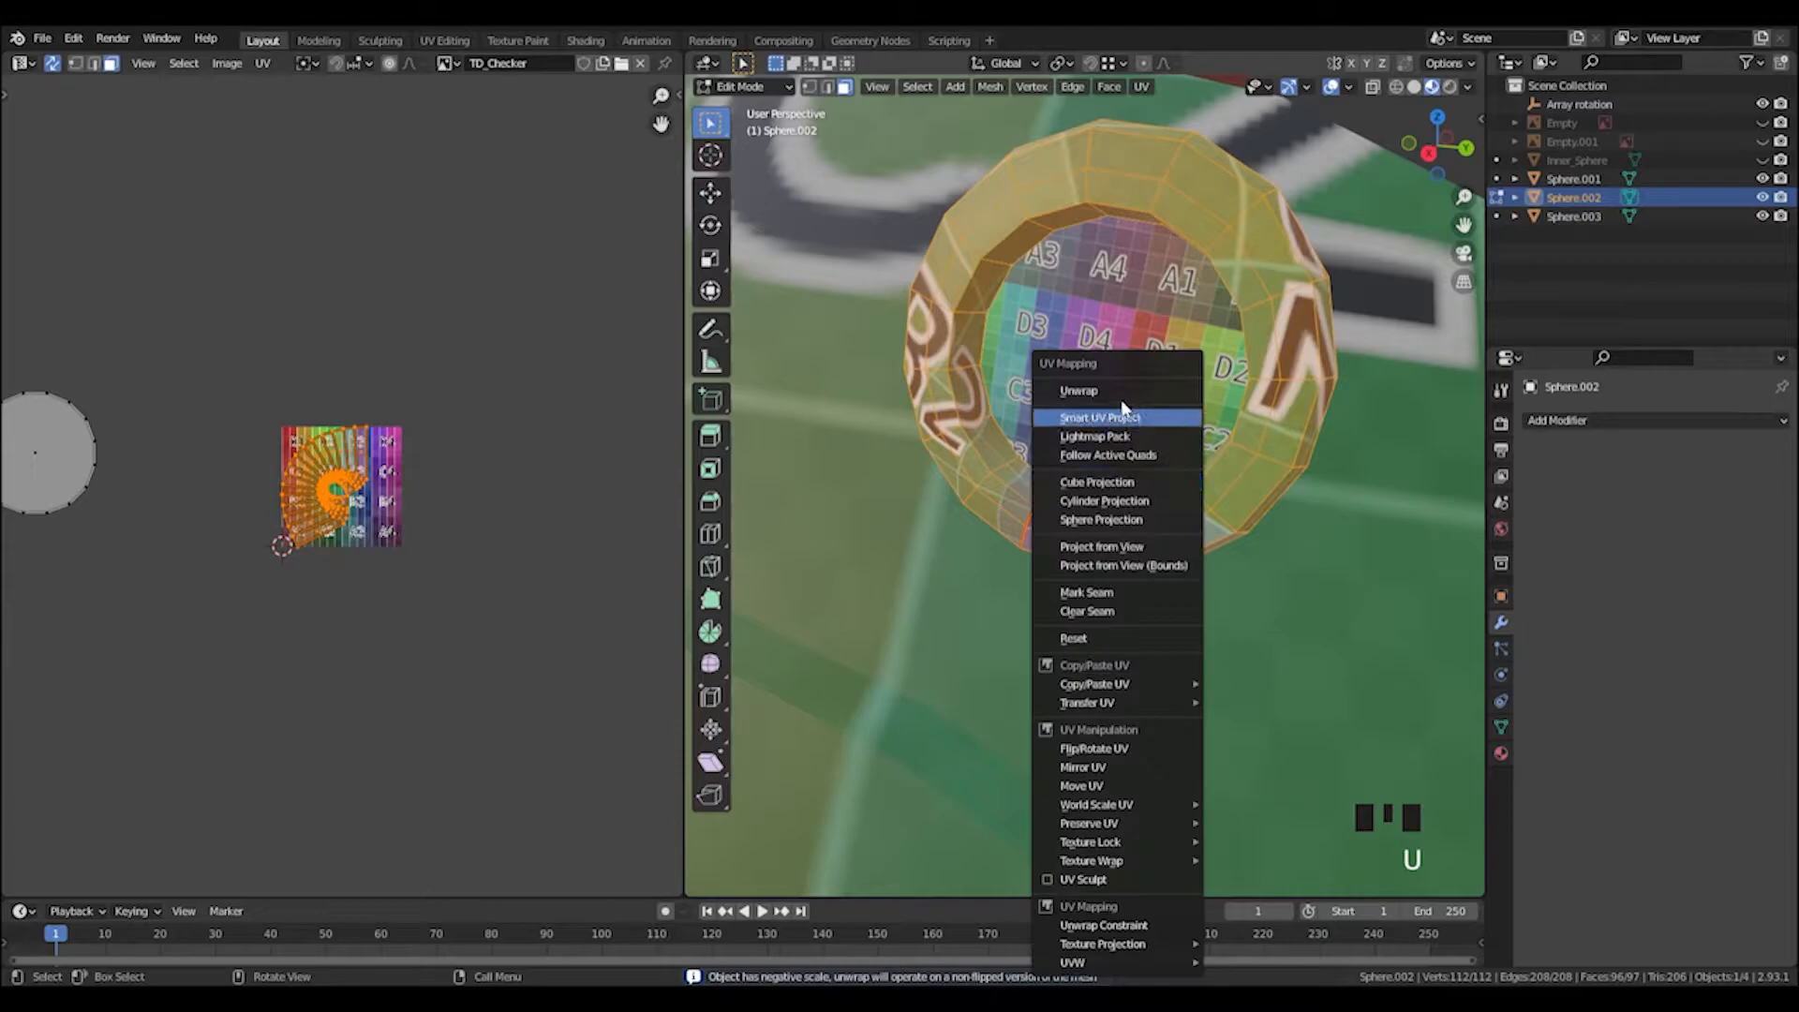
left_click(1116, 390)
scroll(396, 496, "up", 5)
scroll(397, 497, "up", 2)
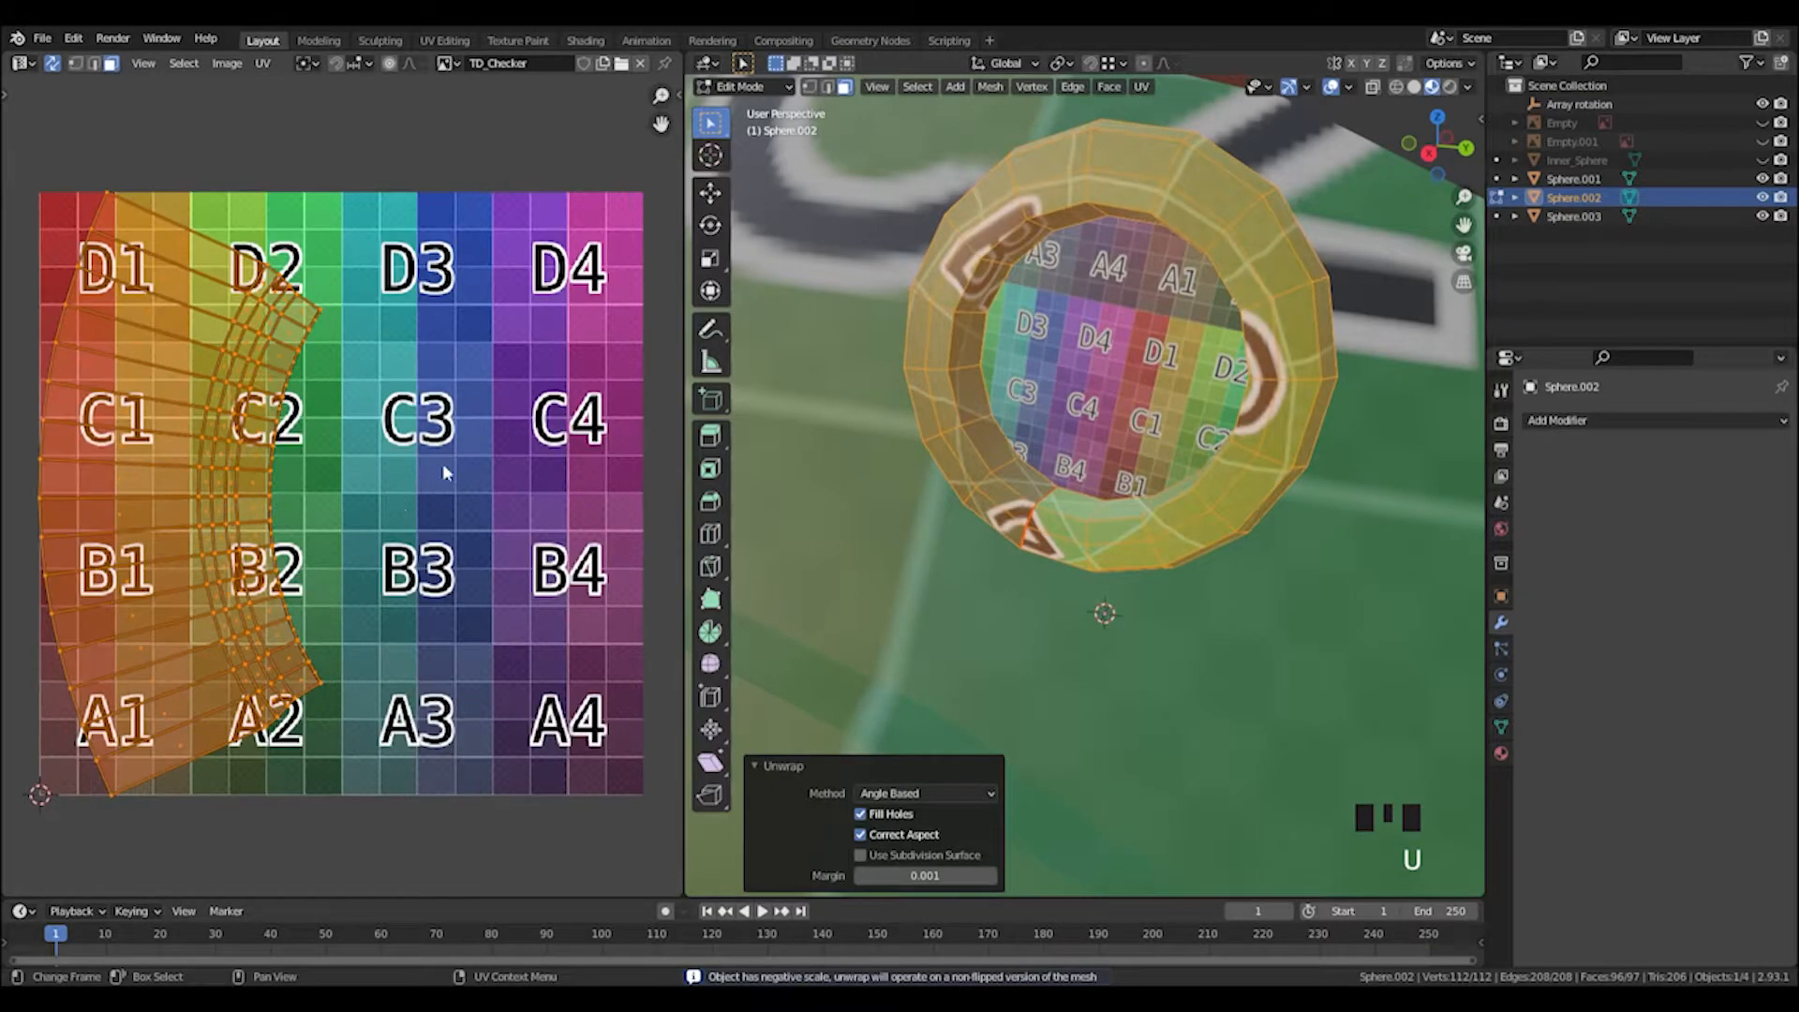
middle_click_drag(1077, 525, 881, 459)
middle_click_drag(194, 471, 352, 463)
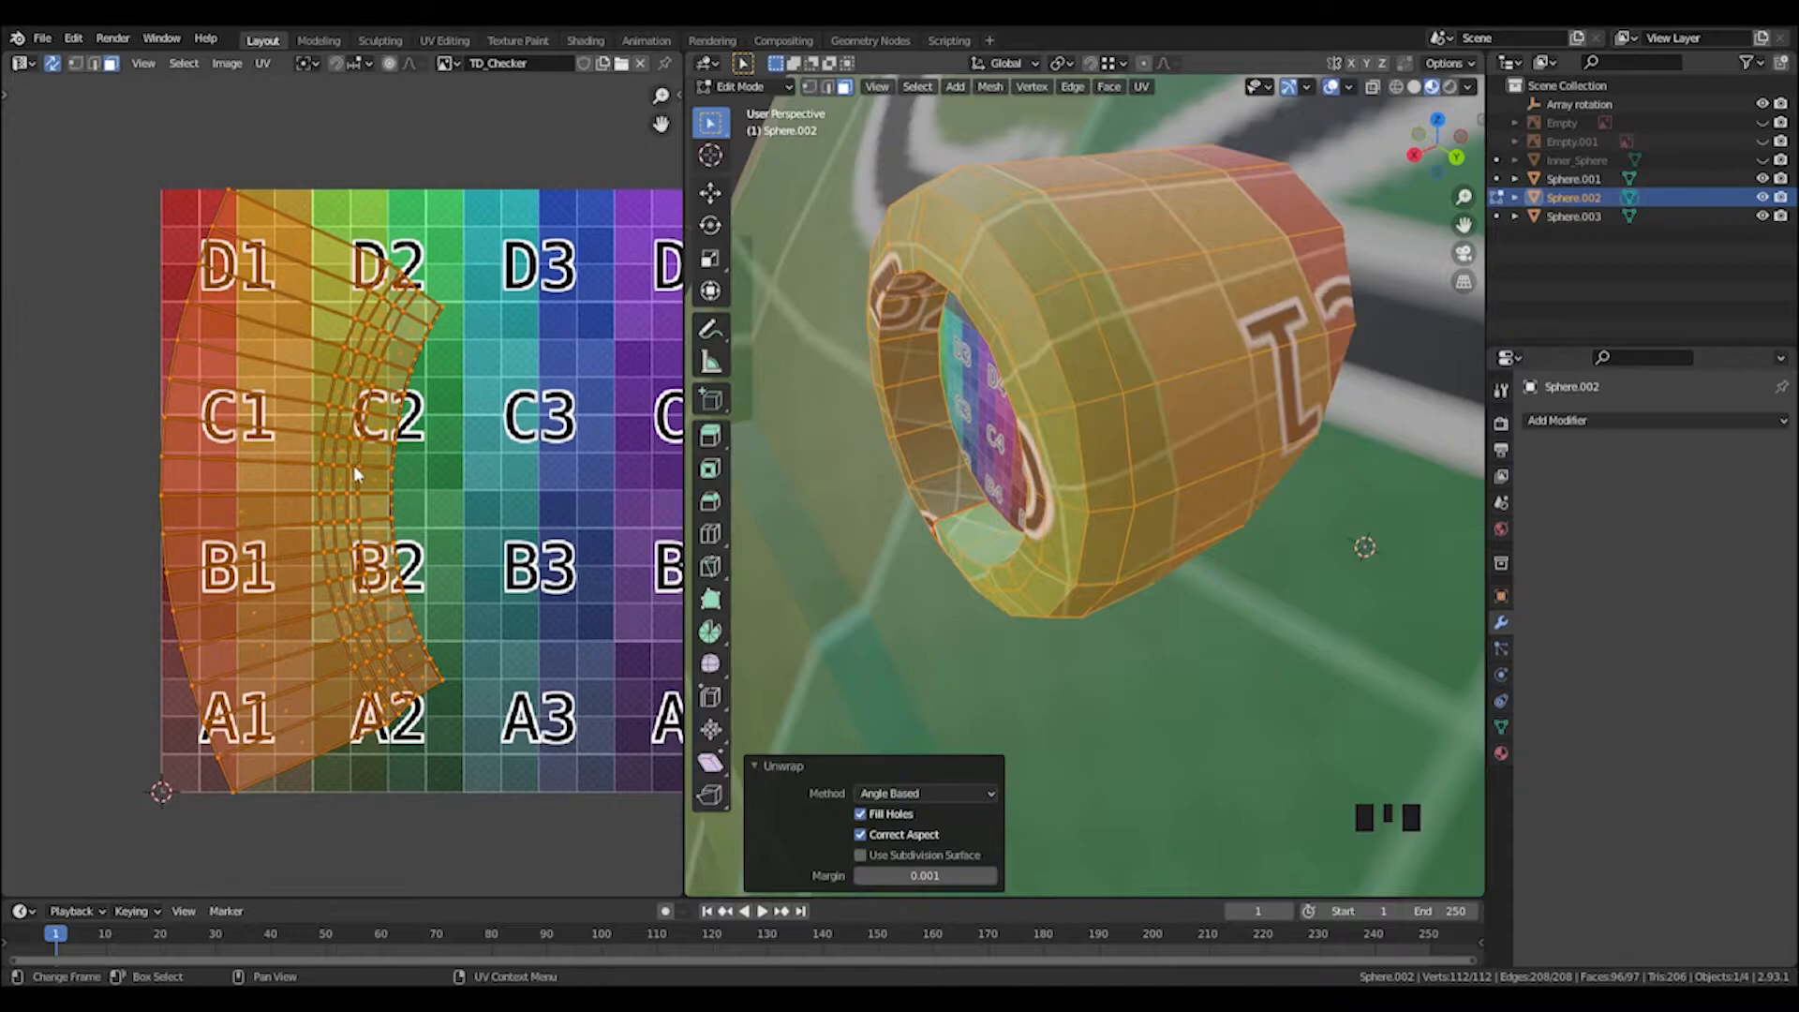
scroll(363, 481, "up", 3)
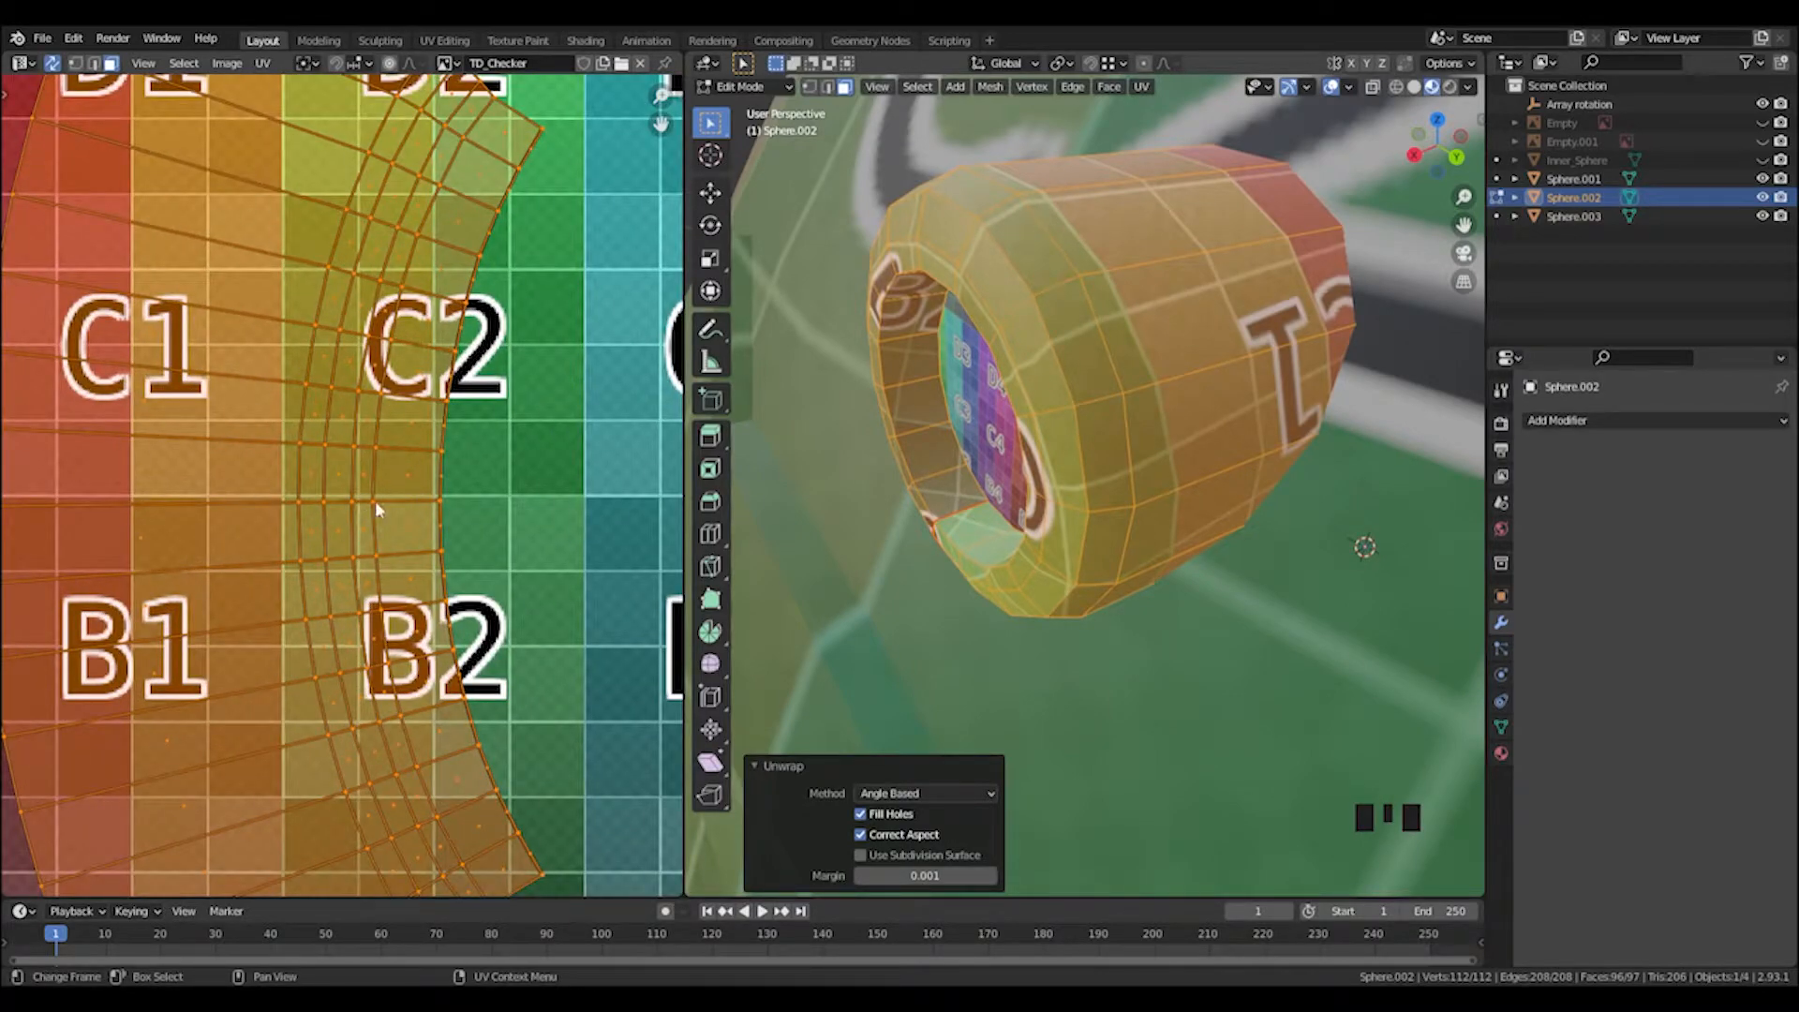
Select a short vertical UV edge in the middle of the bolt body's curved island and align it on X.
key("2")
left_click(373, 475)
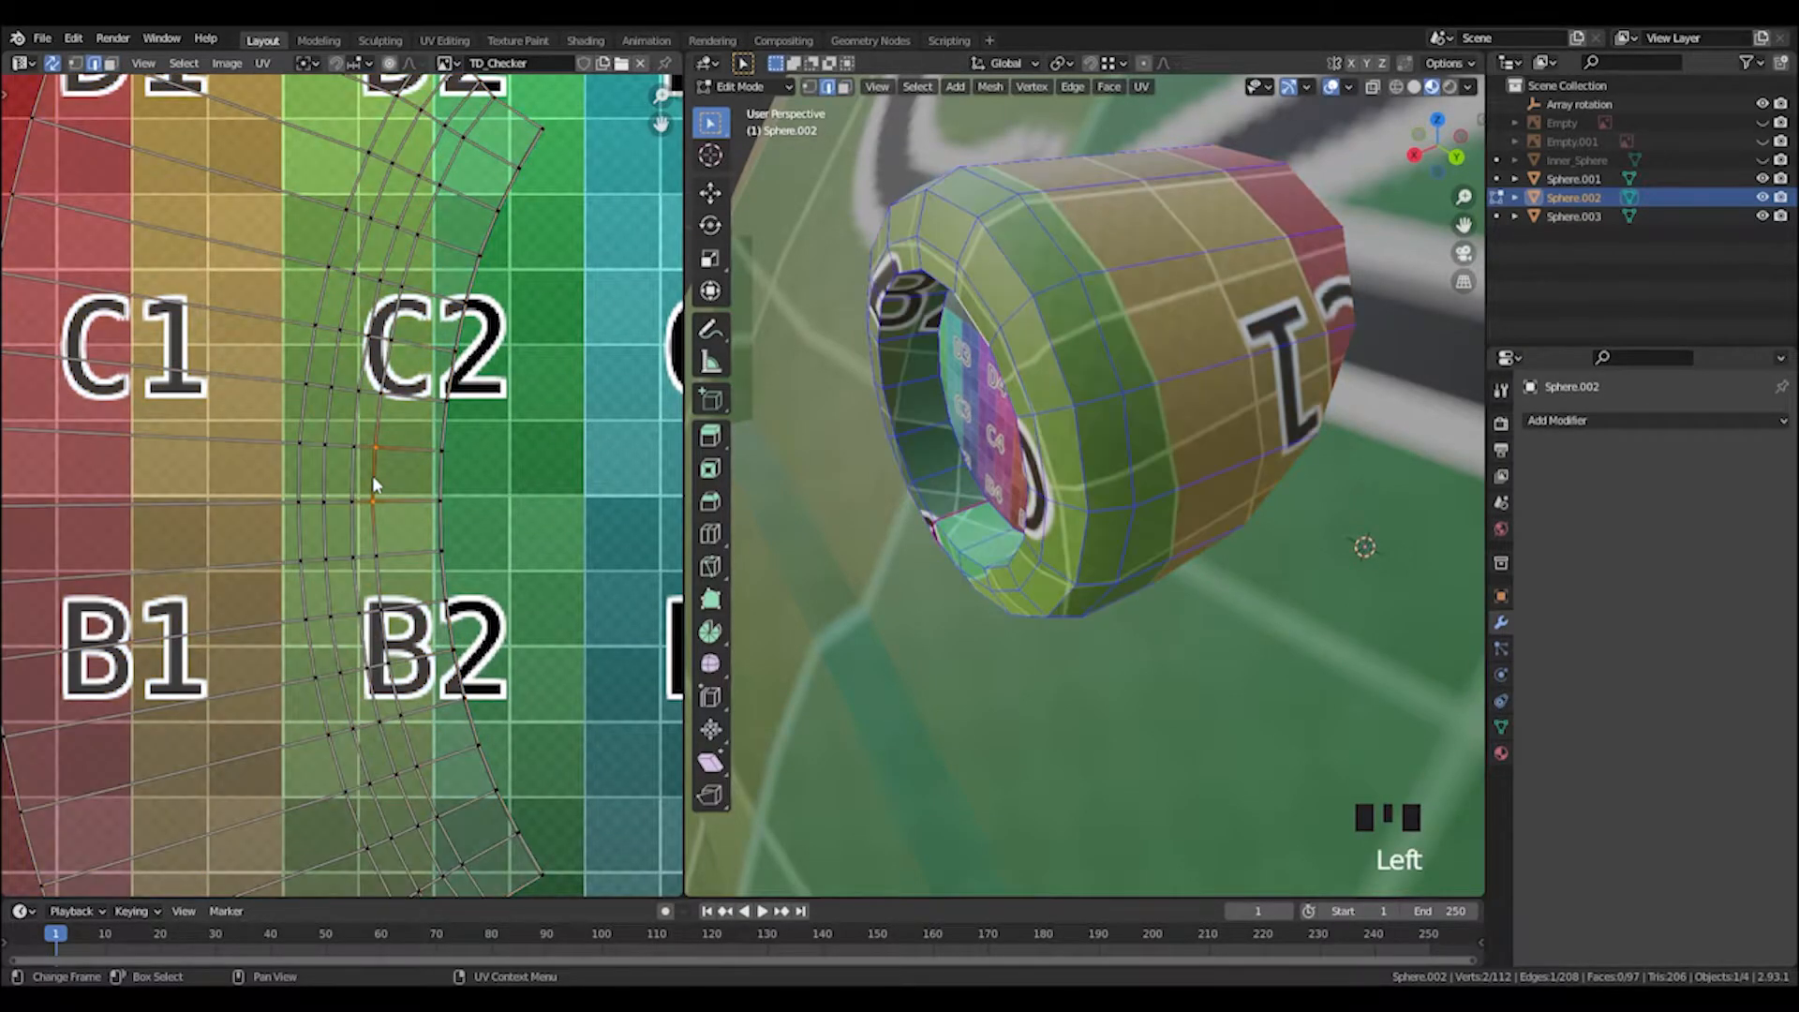
right_click(373, 475)
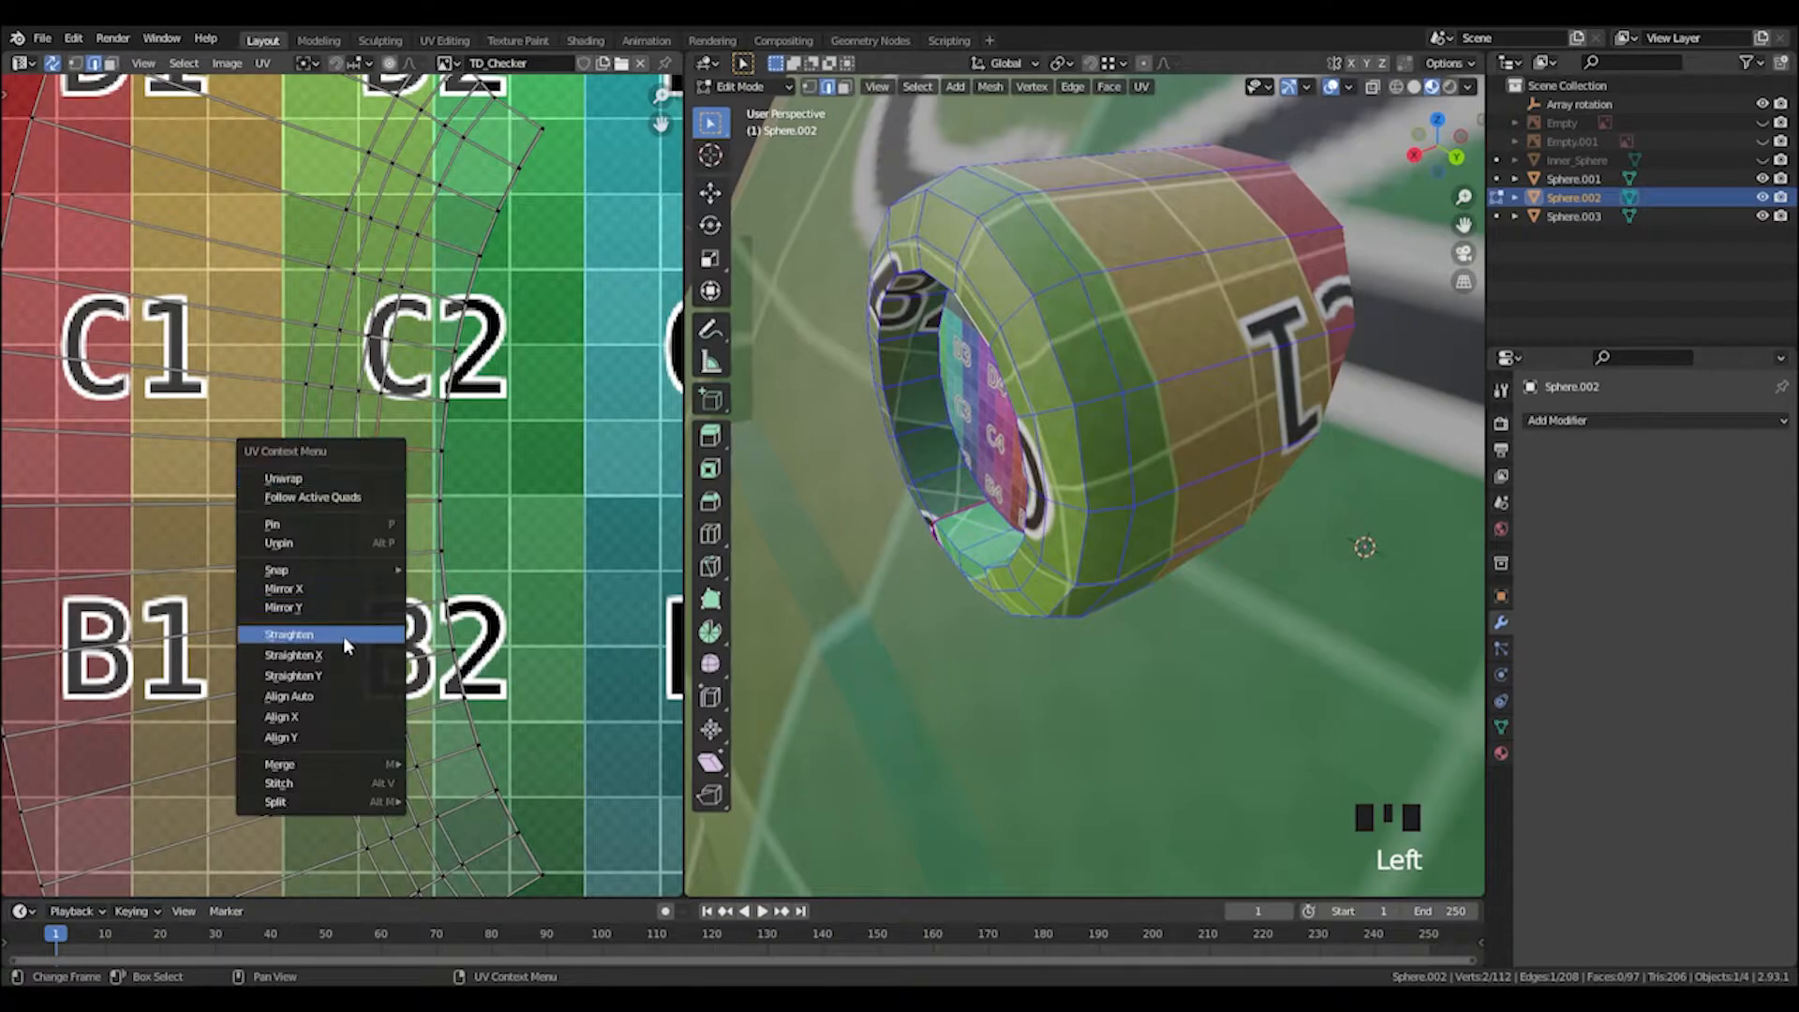
left_click(329, 659)
right_click(374, 468)
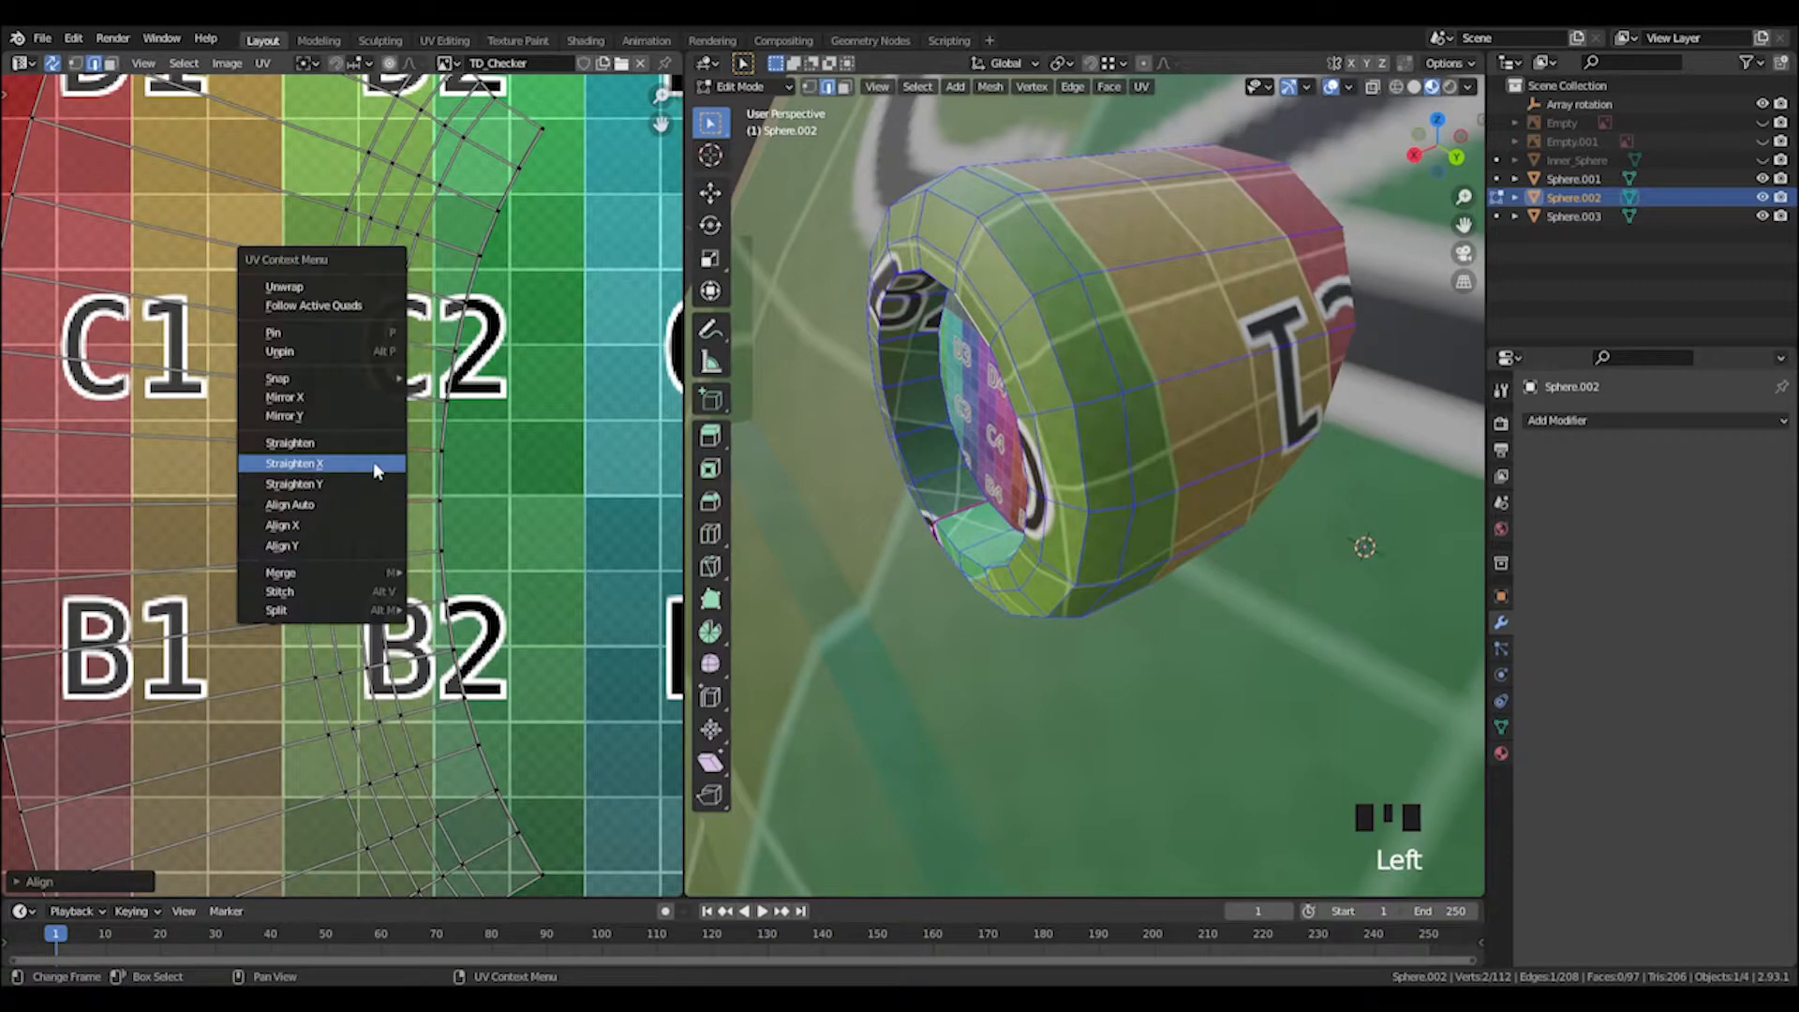
left_click(323, 527)
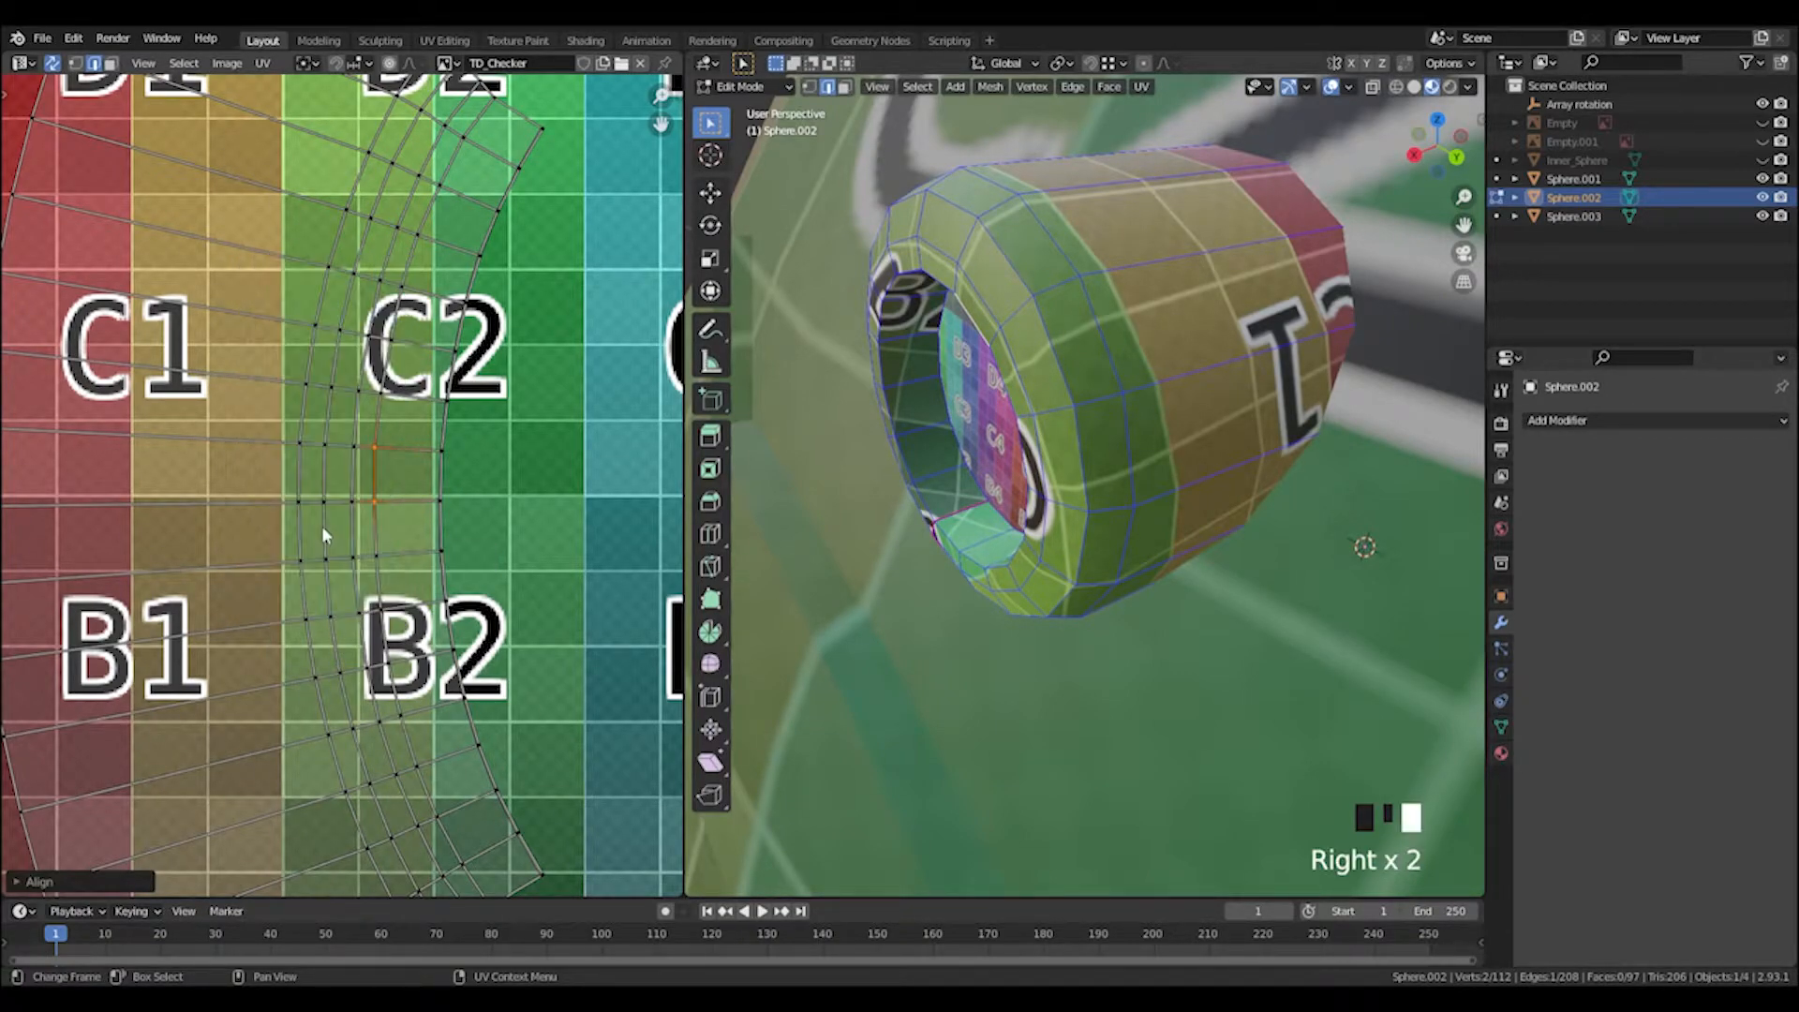
Align the vertical UV edge on the inner border of the bolt body's curved island on X.
left_click(439, 468)
right_click(438, 468)
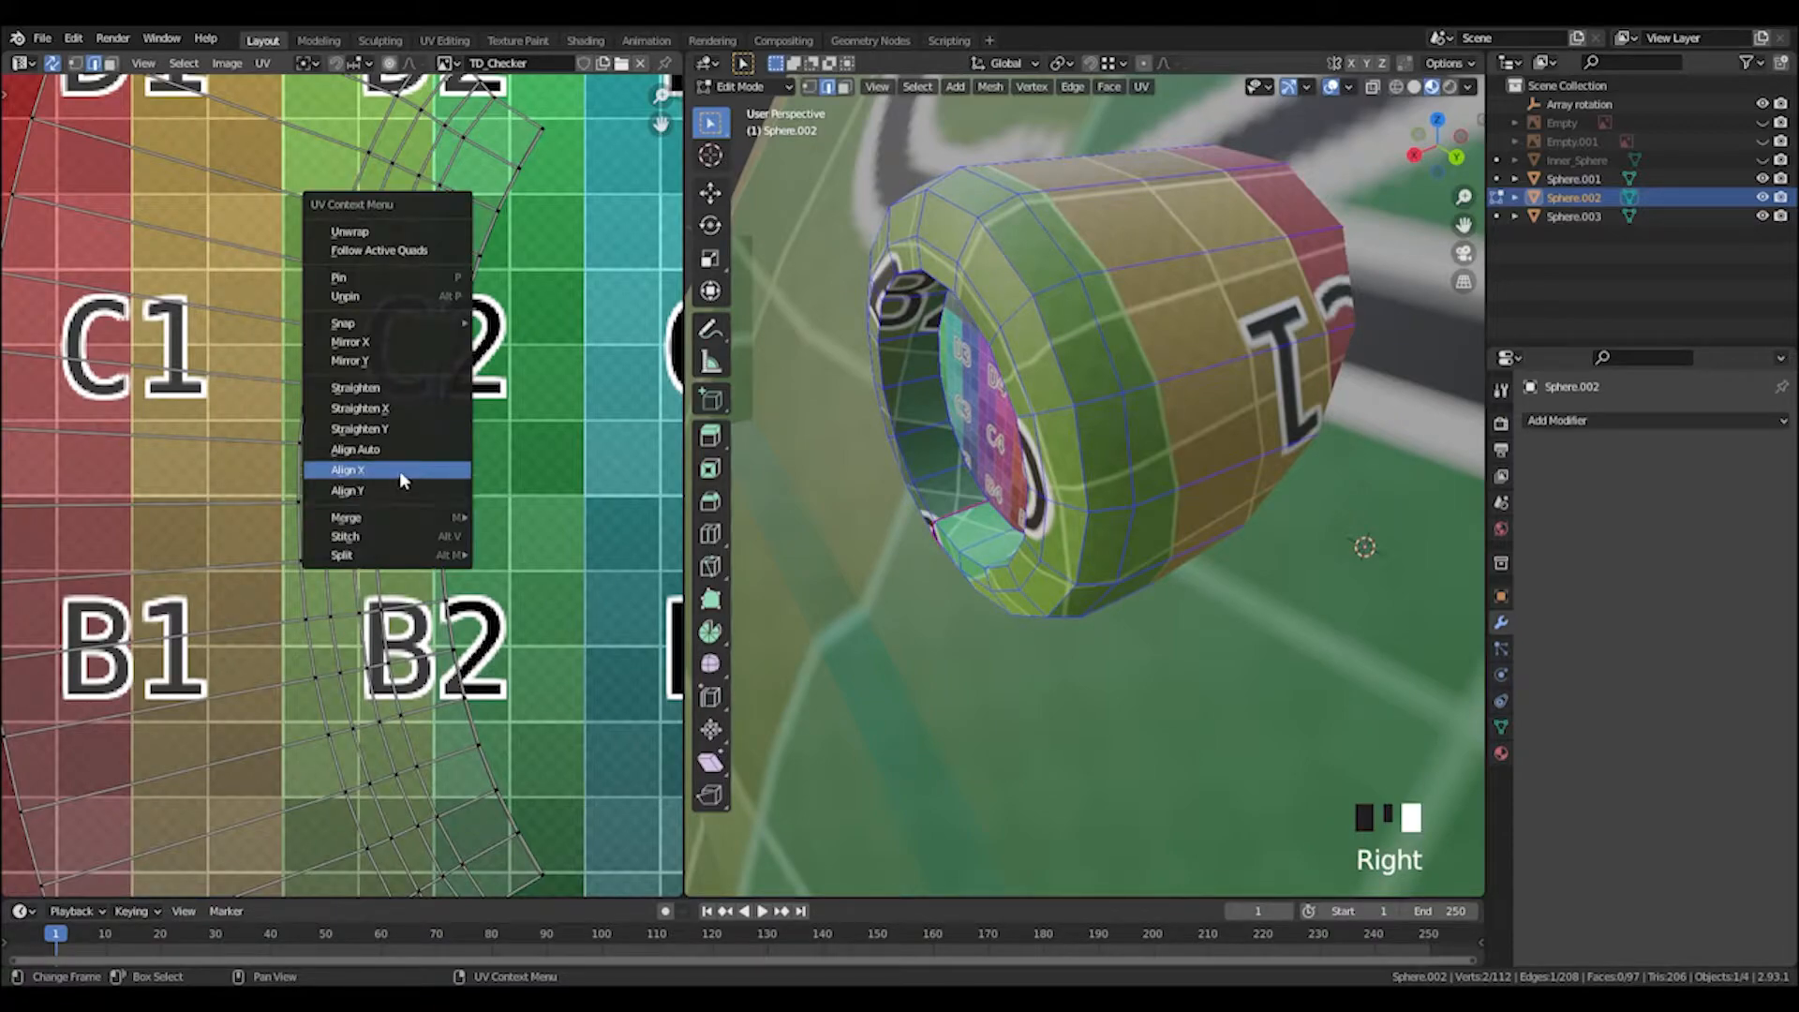
left_click(400, 472)
left_click(407, 451)
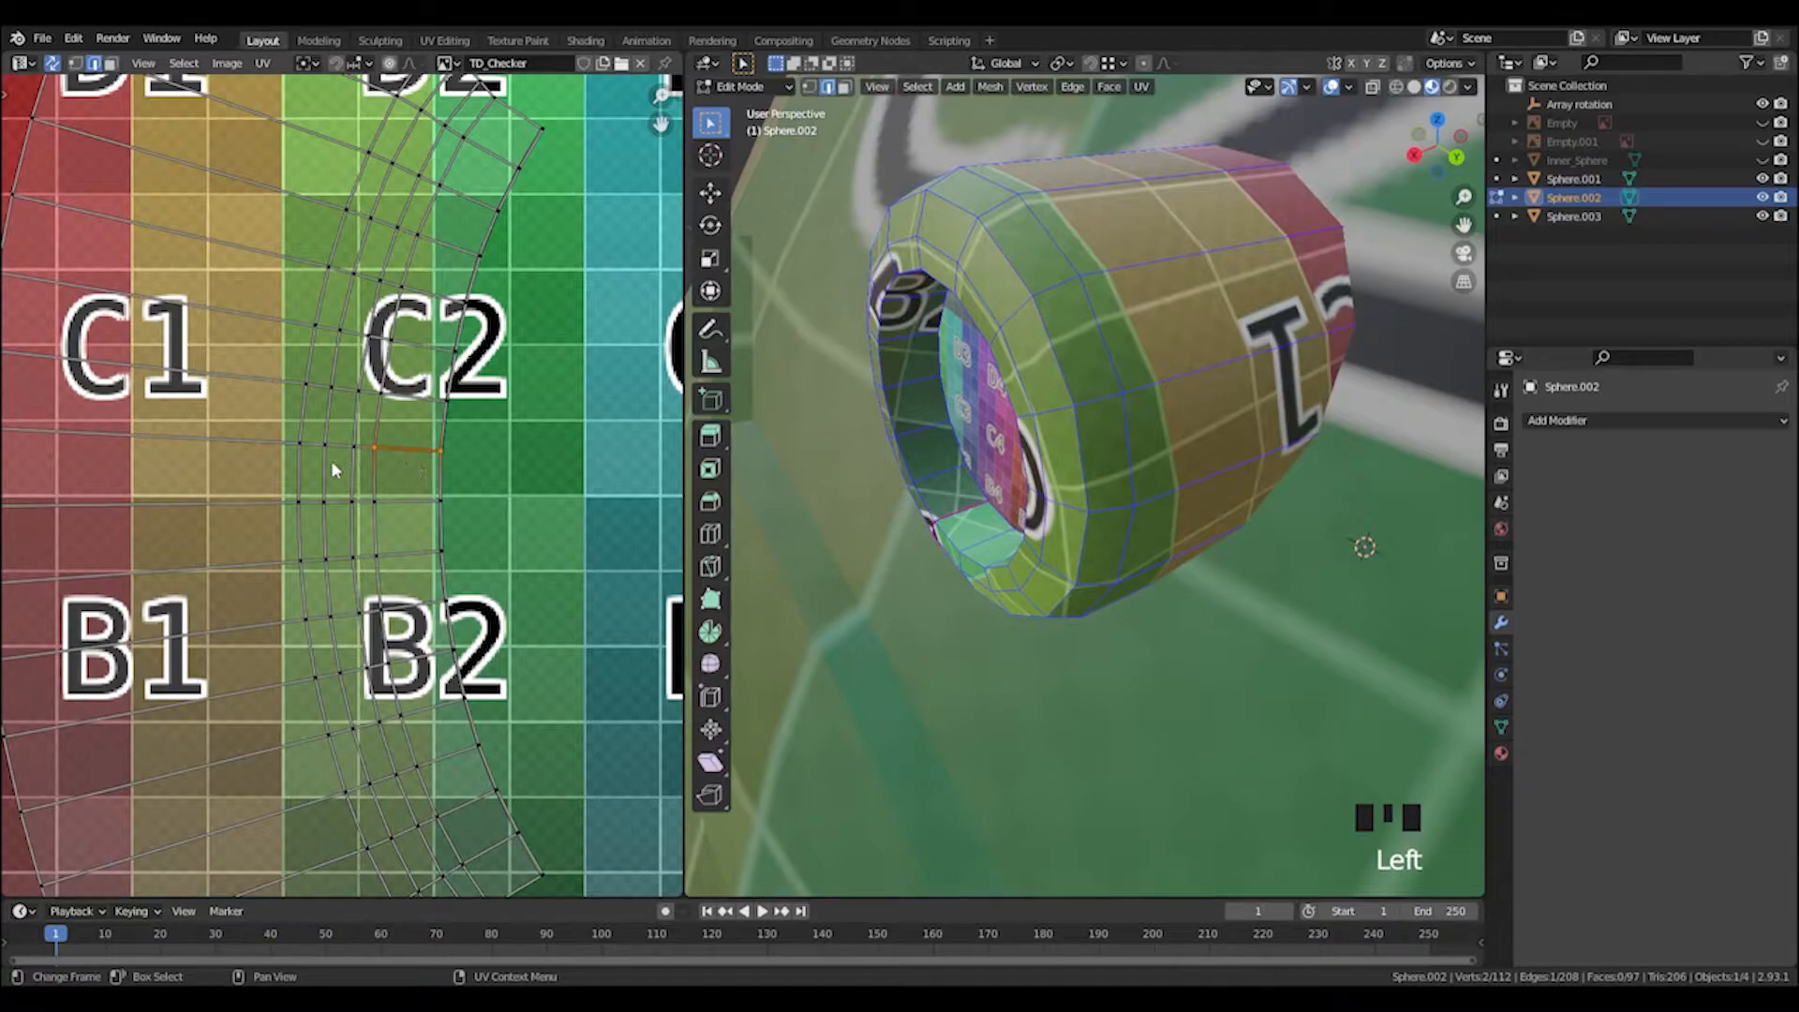
Align both vertical edges of the small UV quad in the middle of the bolt body's island on X.
left_click(300, 470)
left_click(297, 471)
right_click(297, 470)
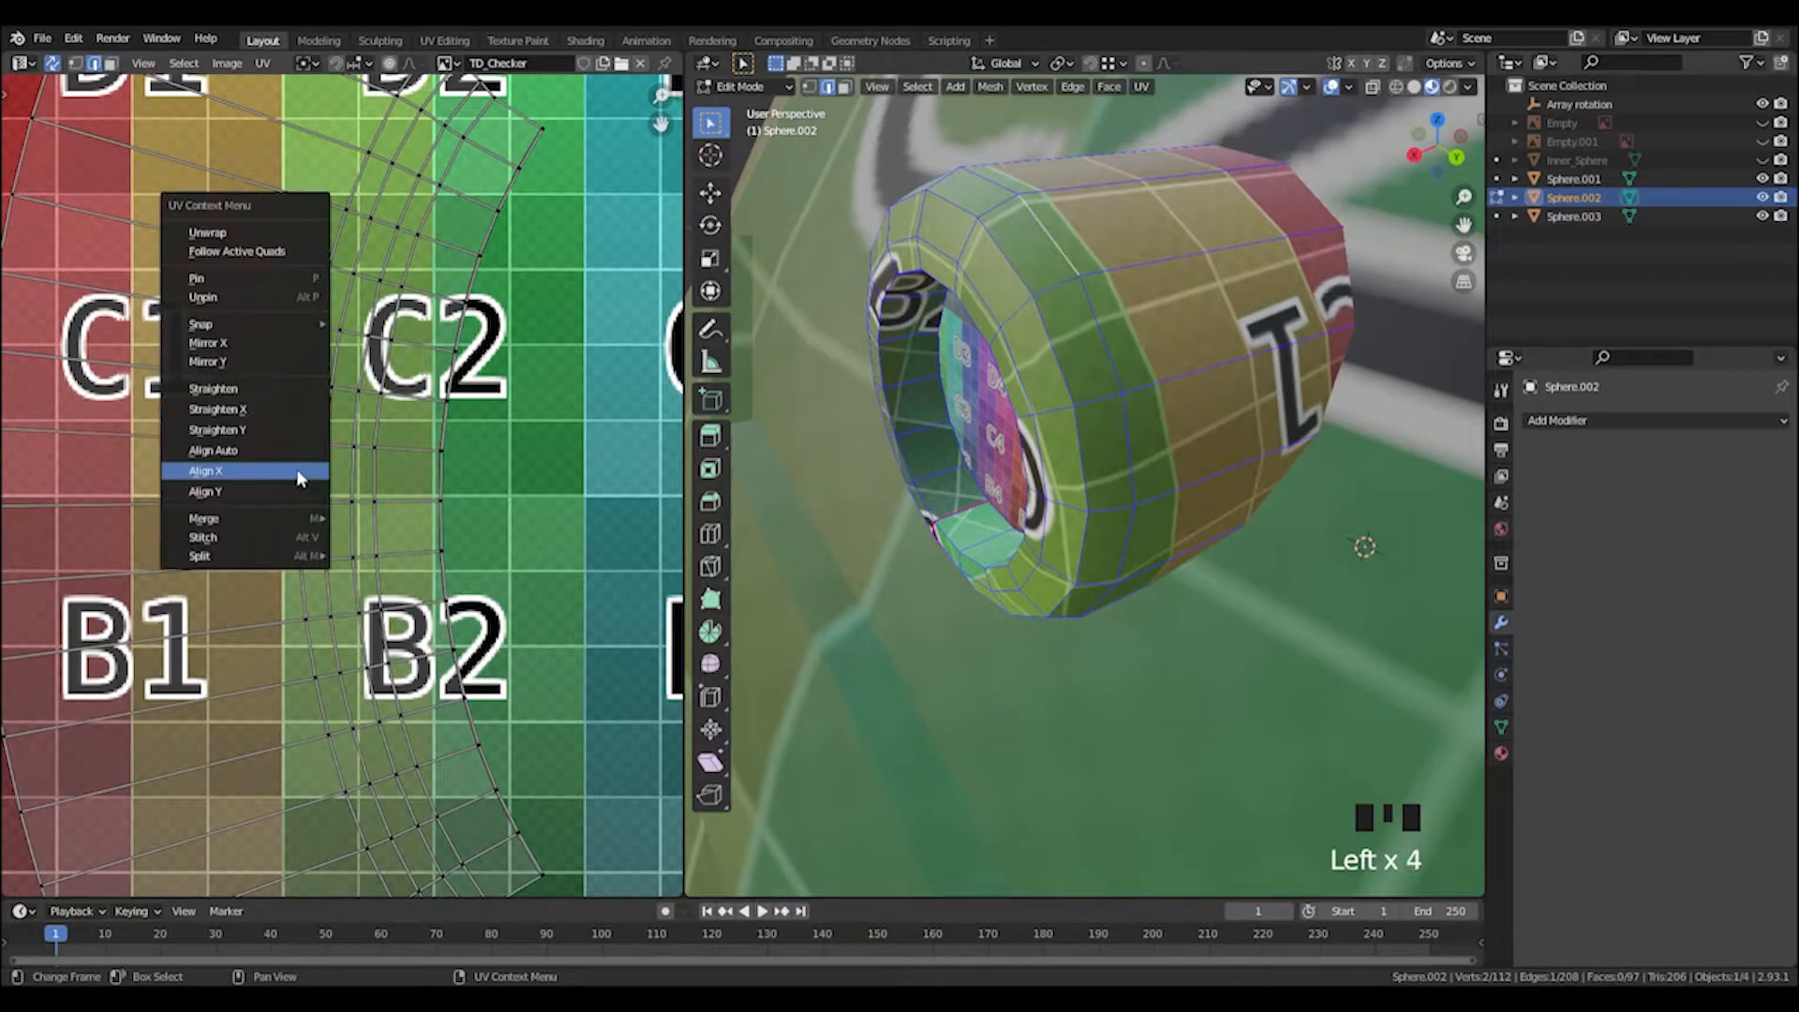
left_click(286, 471)
left_click(319, 463)
right_click(319, 464)
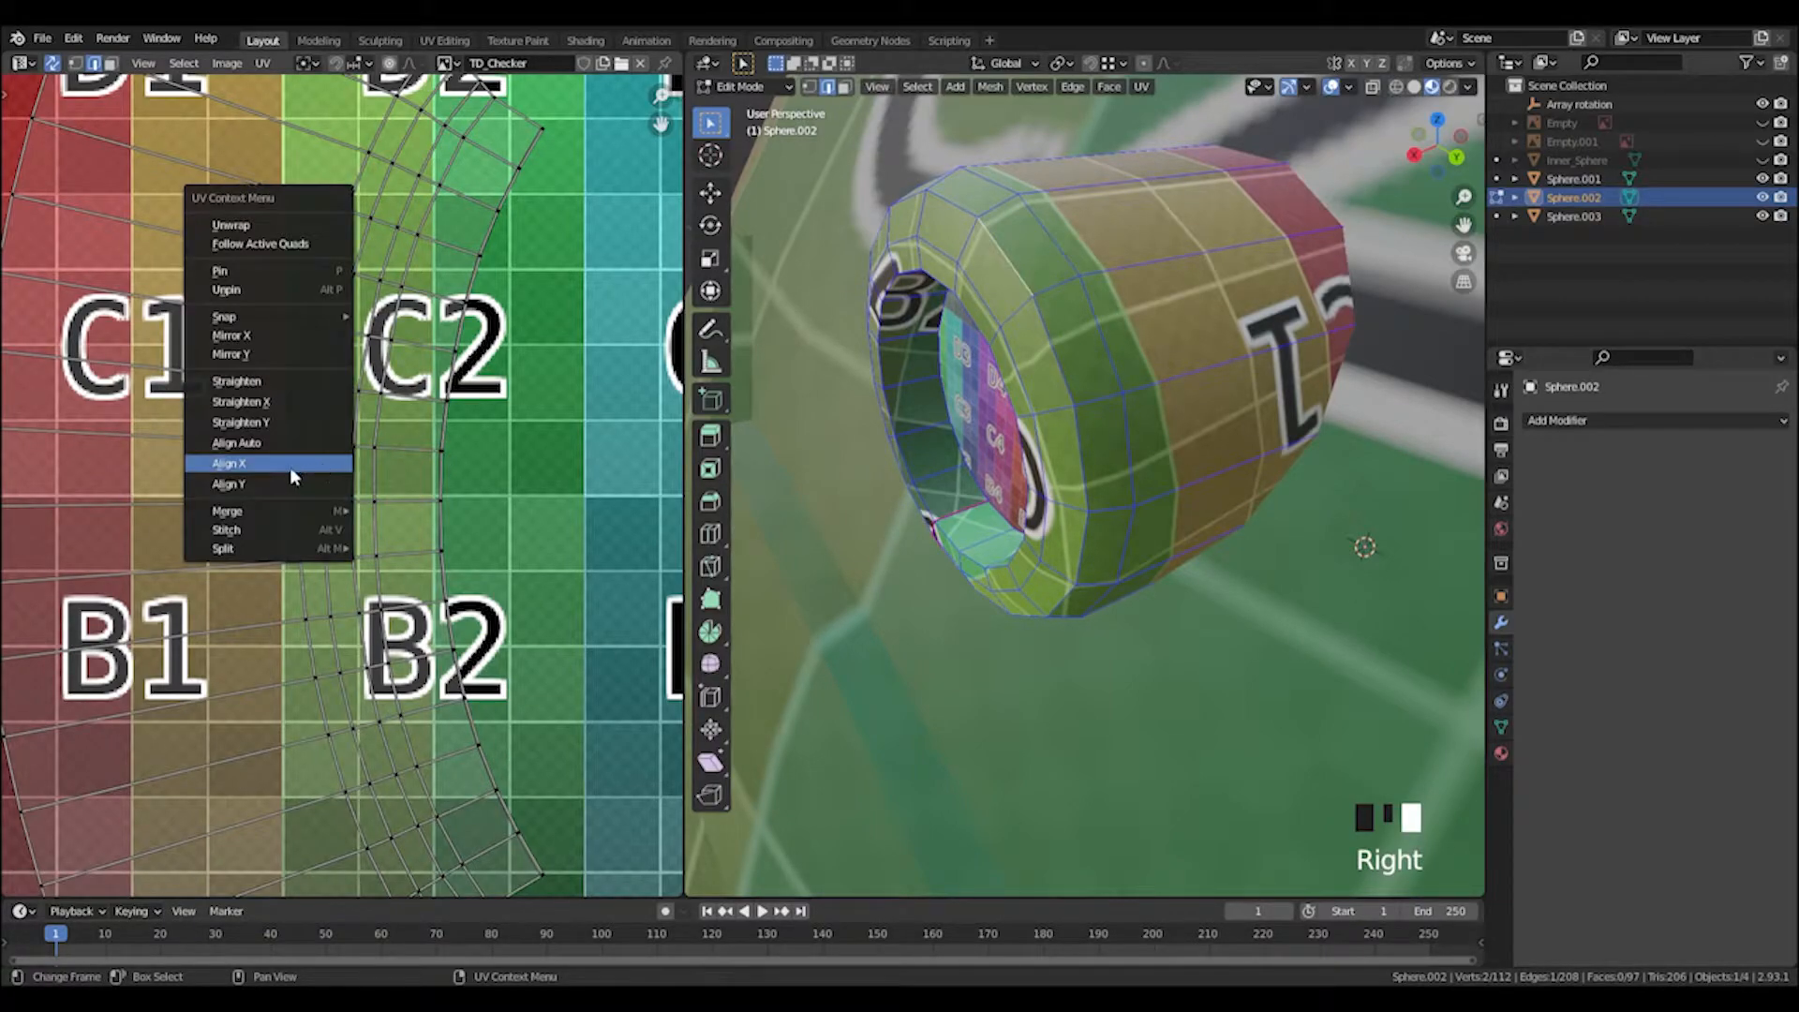
left_click(290, 469)
Align the upper and lower edges of the same small UV quad on Y to make it rectangular.
left_click(312, 443)
right_click(311, 444)
left_click(285, 468)
left_click(306, 497)
right_click(306, 498)
left_click(301, 503)
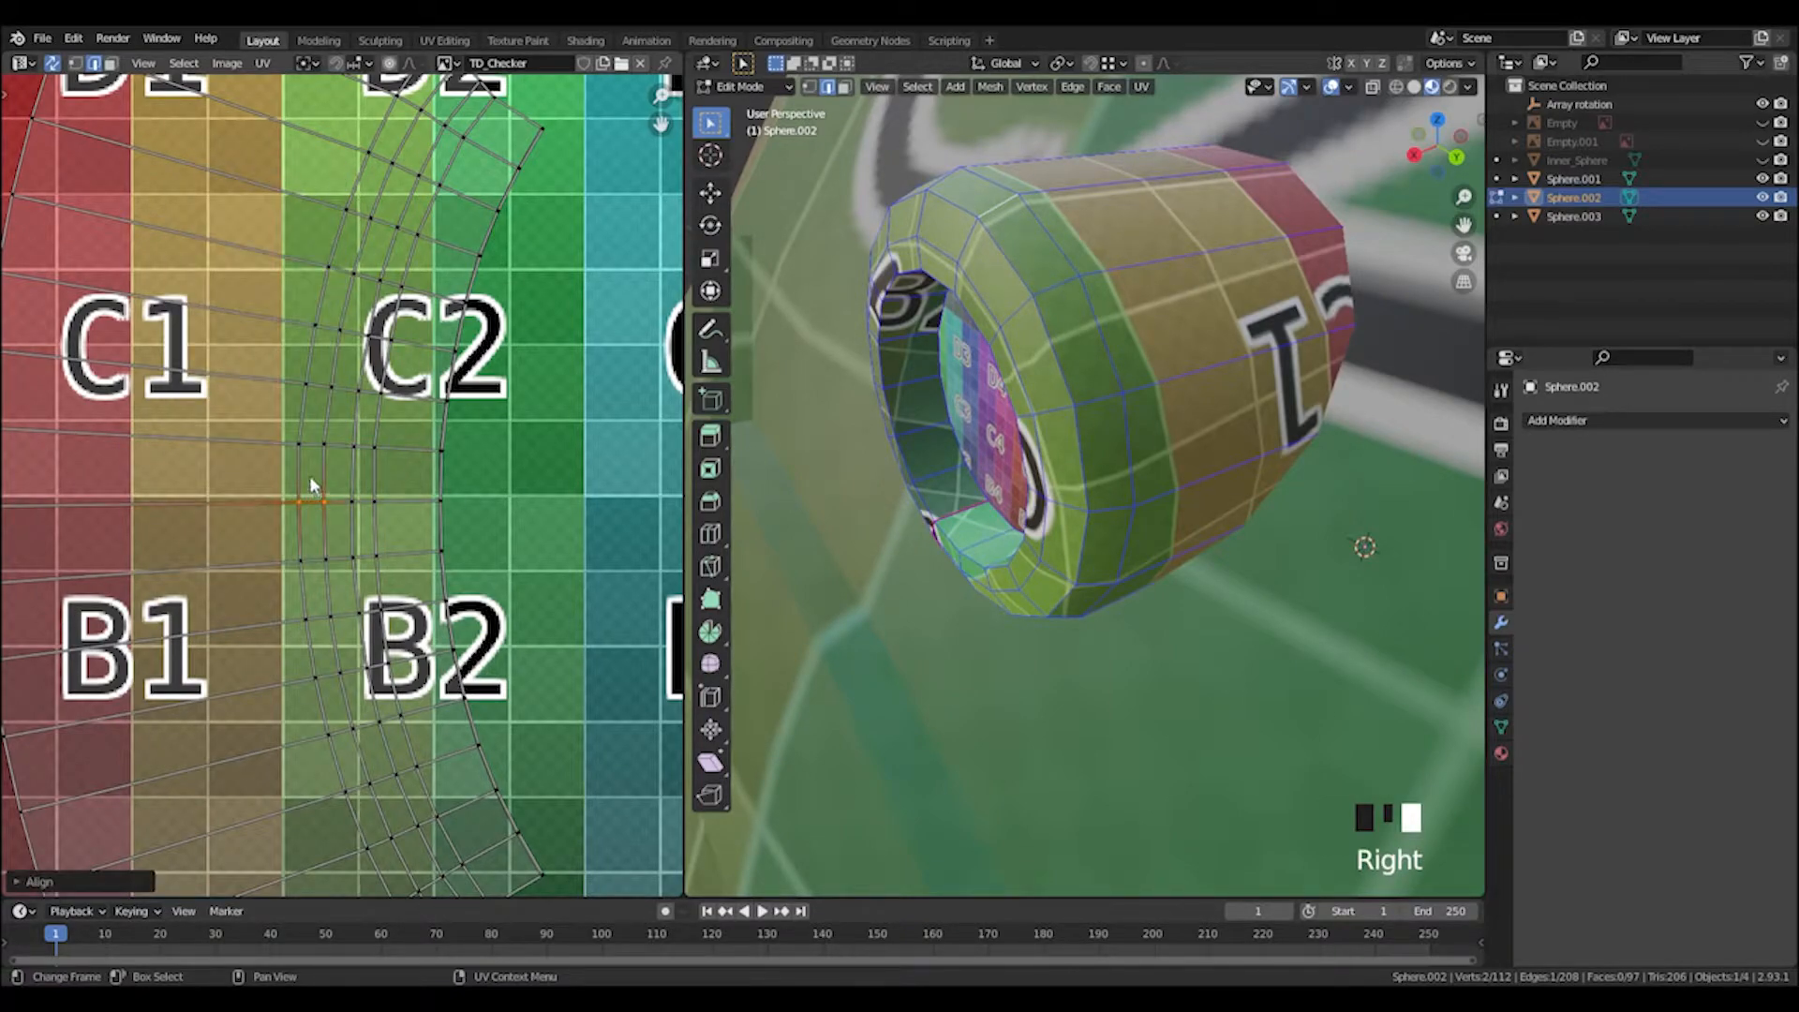
Make the squared UV quad the active face and straighten its whole linked island with Follow Active Quads.
key("3")
left_click(307, 469)
scroll(307, 468, "down", 3)
scroll(307, 468, "up", 1)
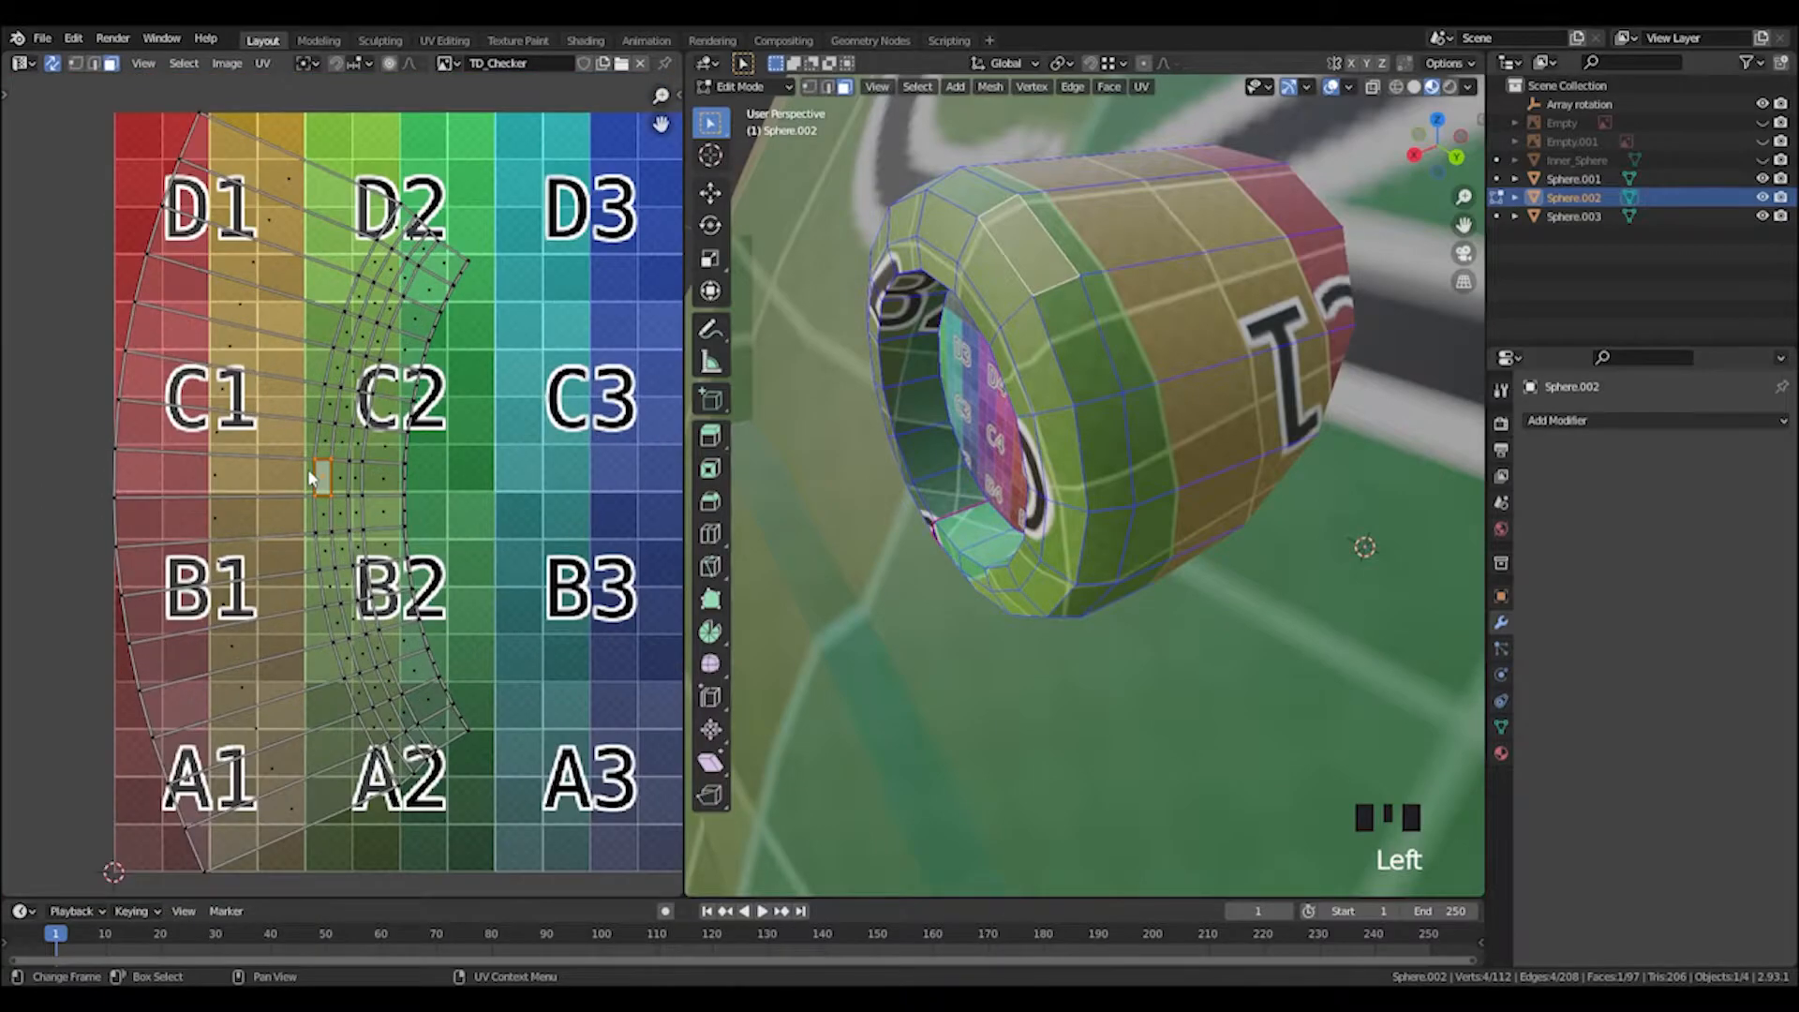
key("l")
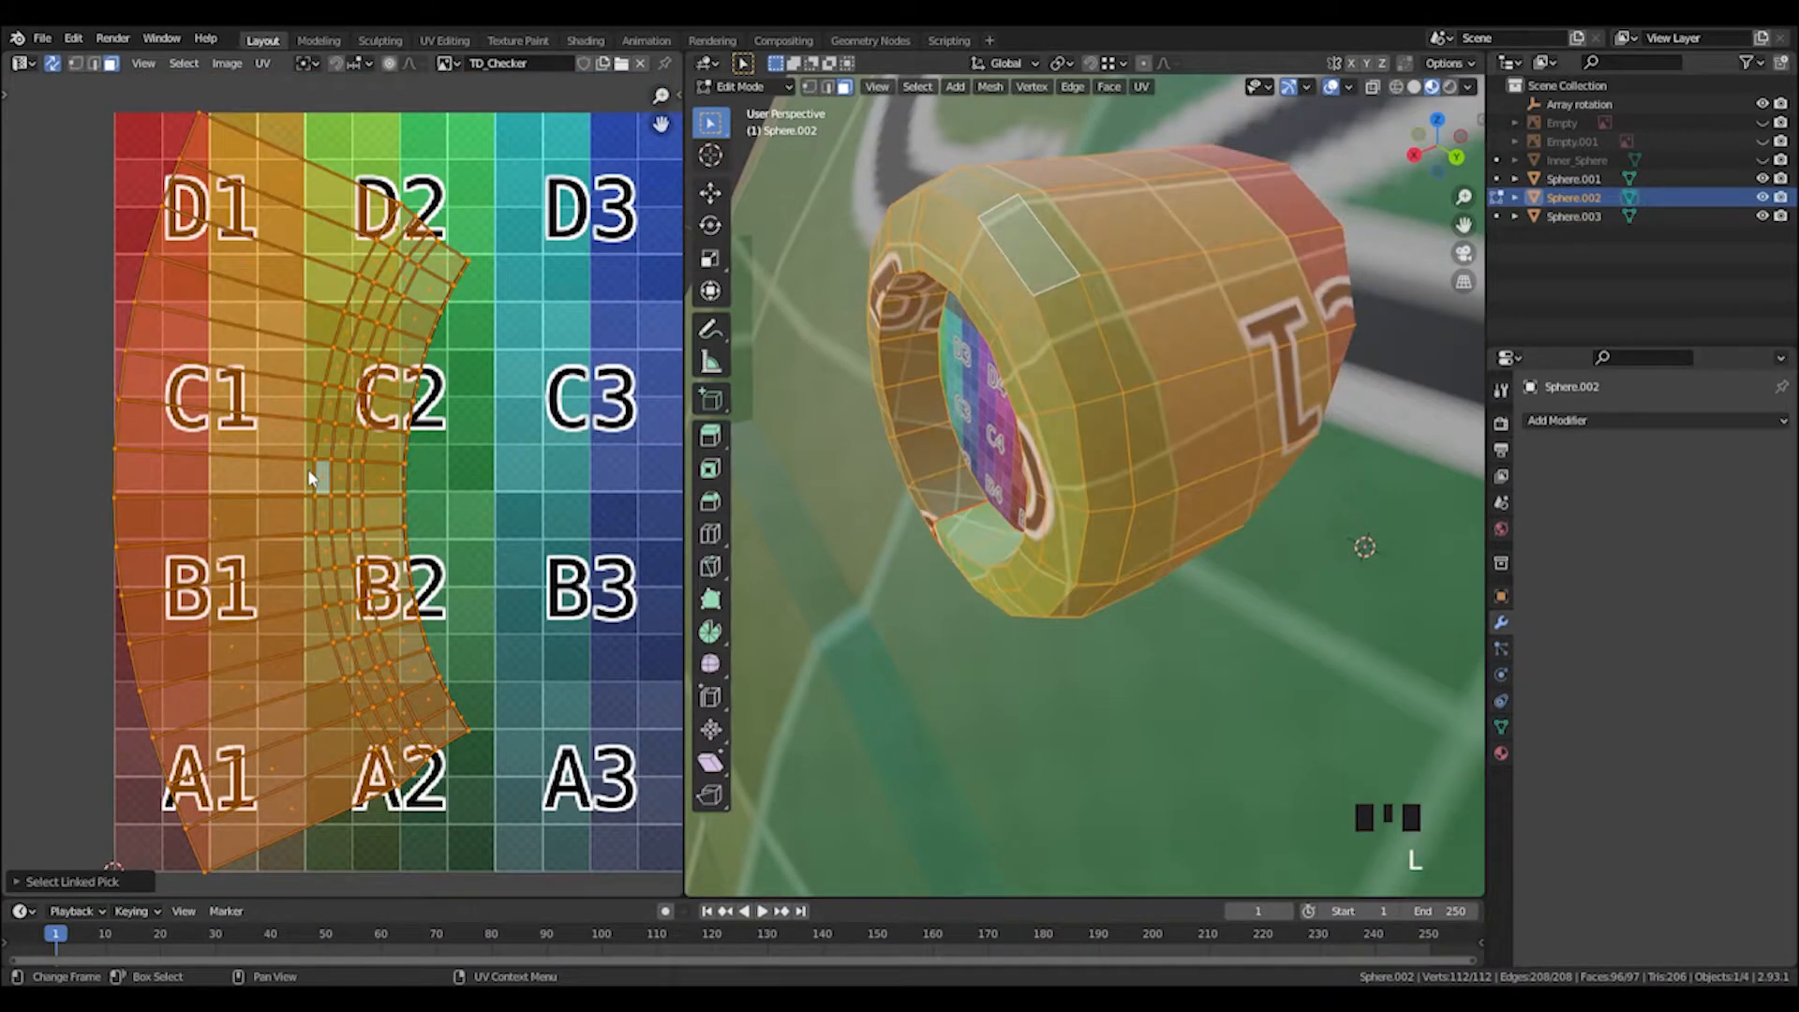
right_click(307, 469)
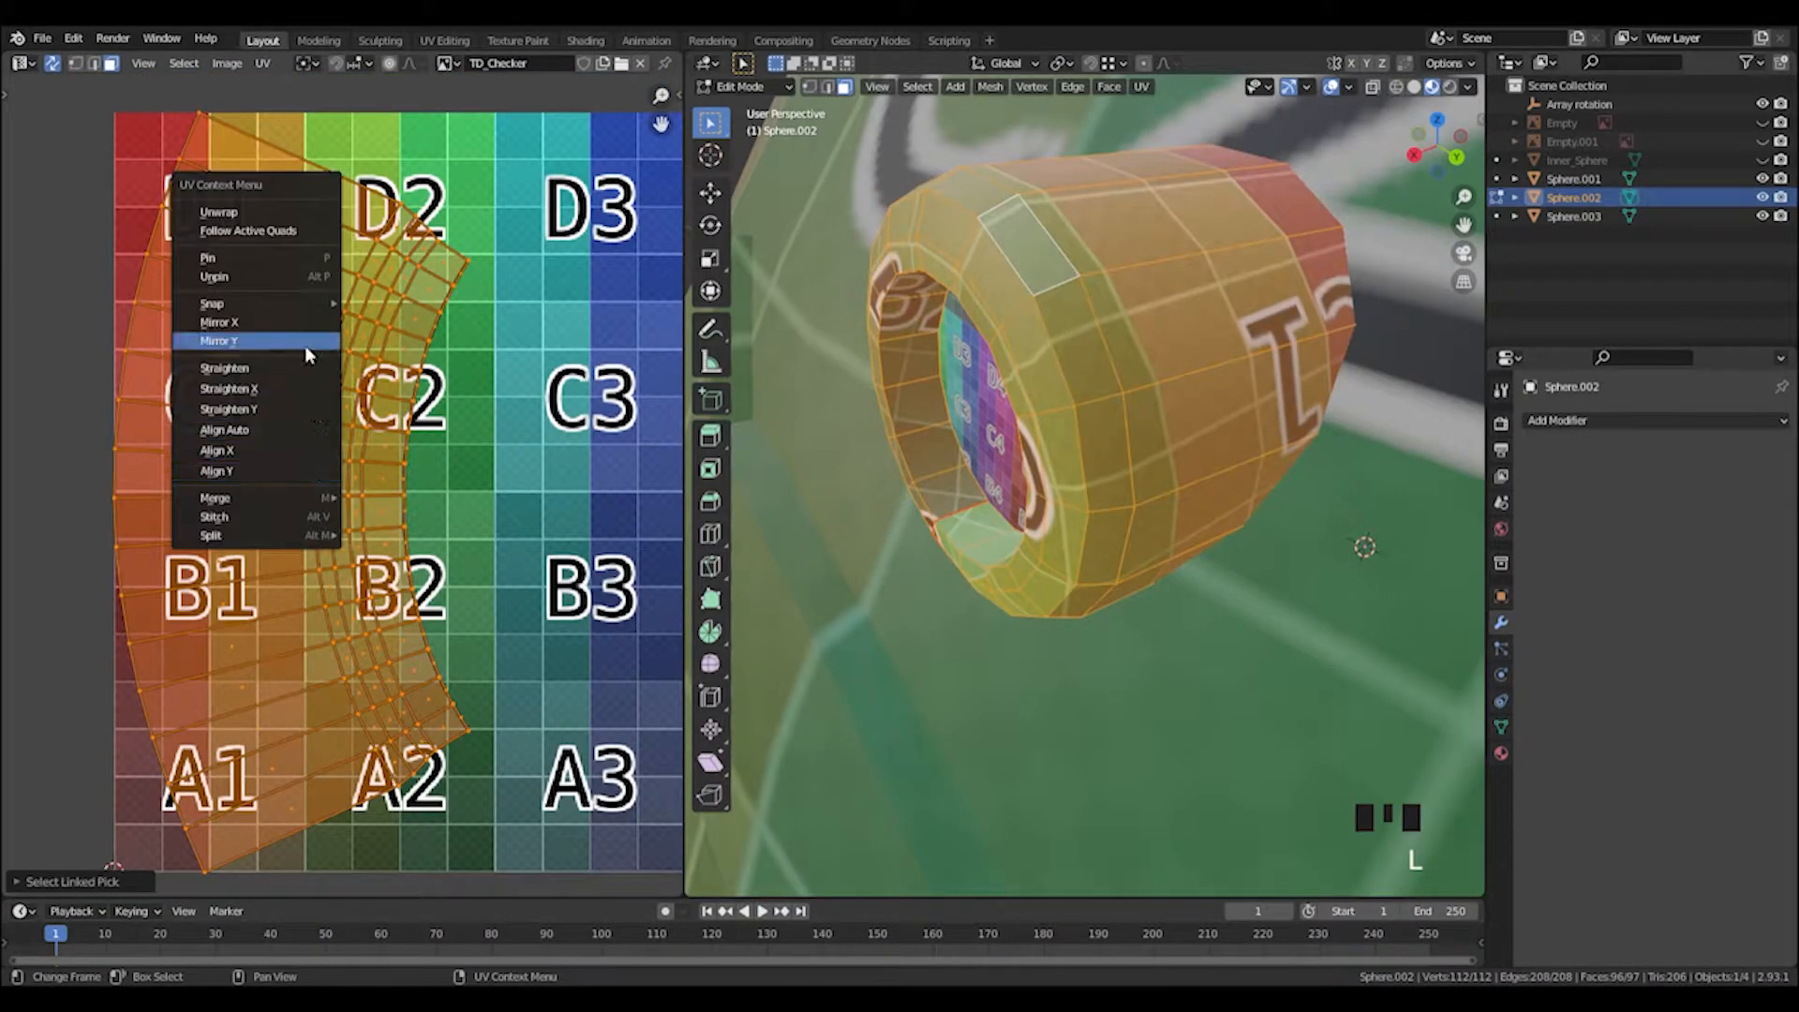
right_click(300, 234)
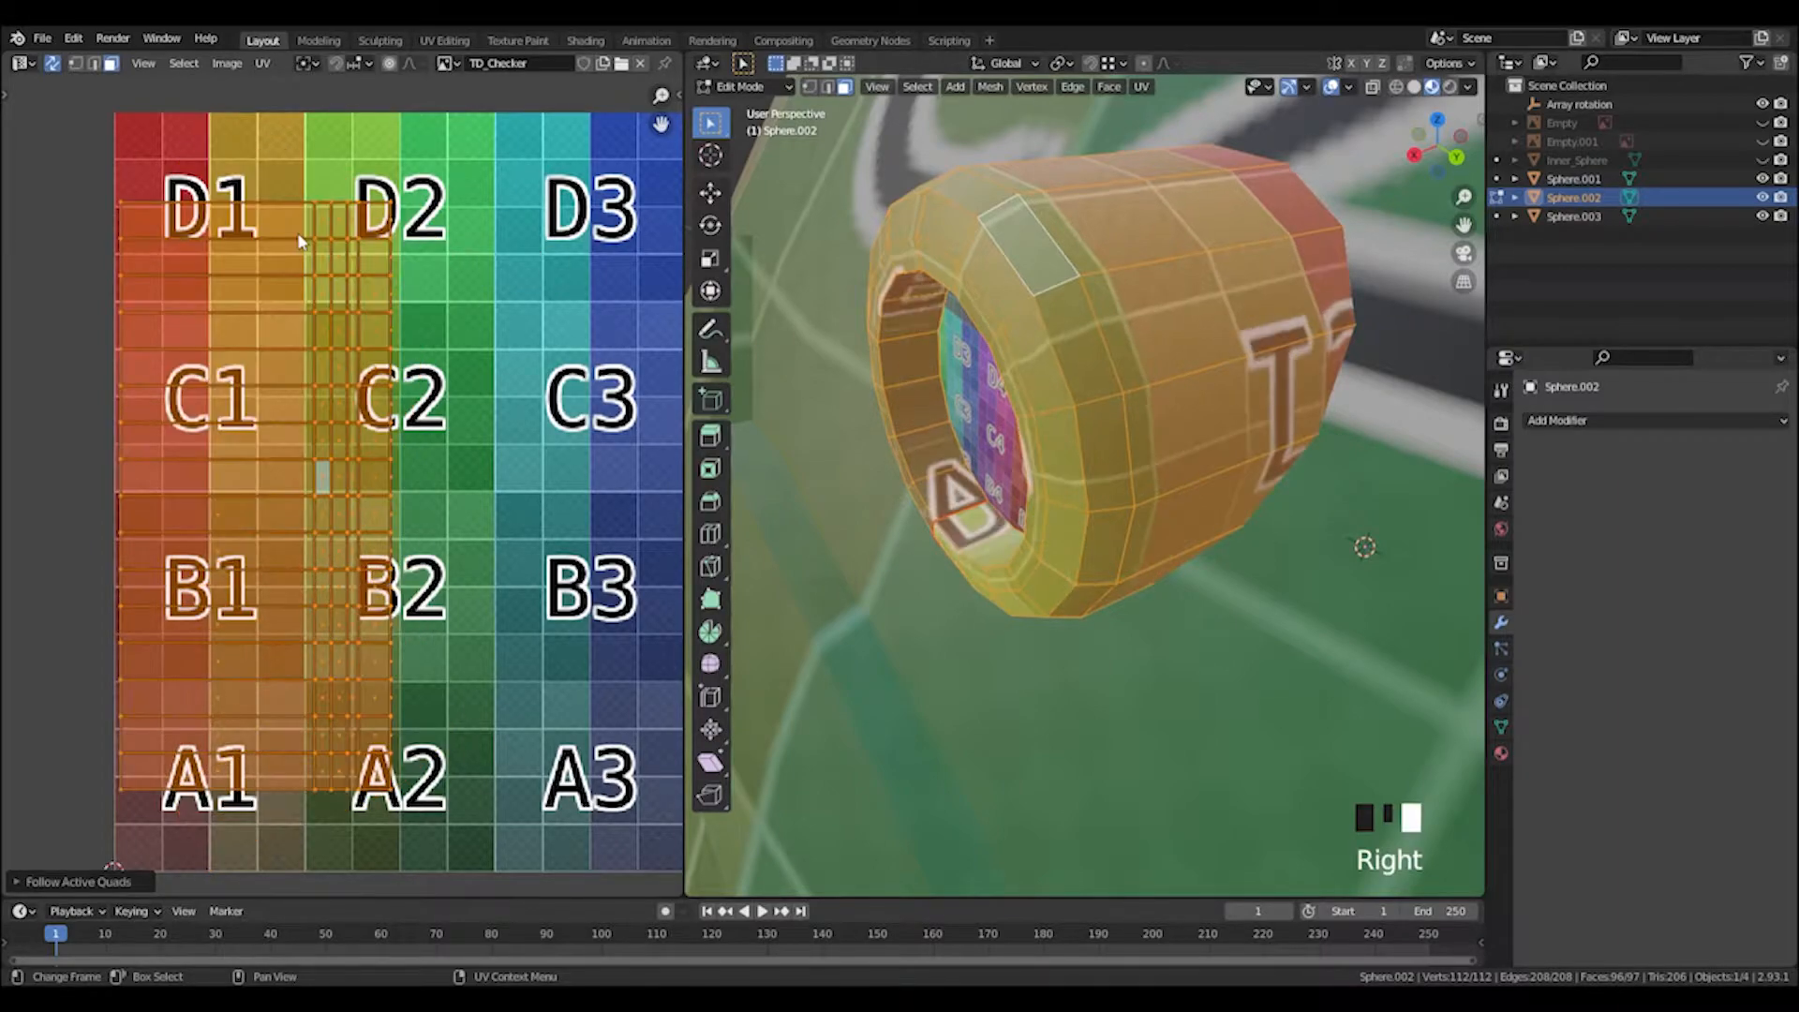
scroll(328, 480, "up", 1)
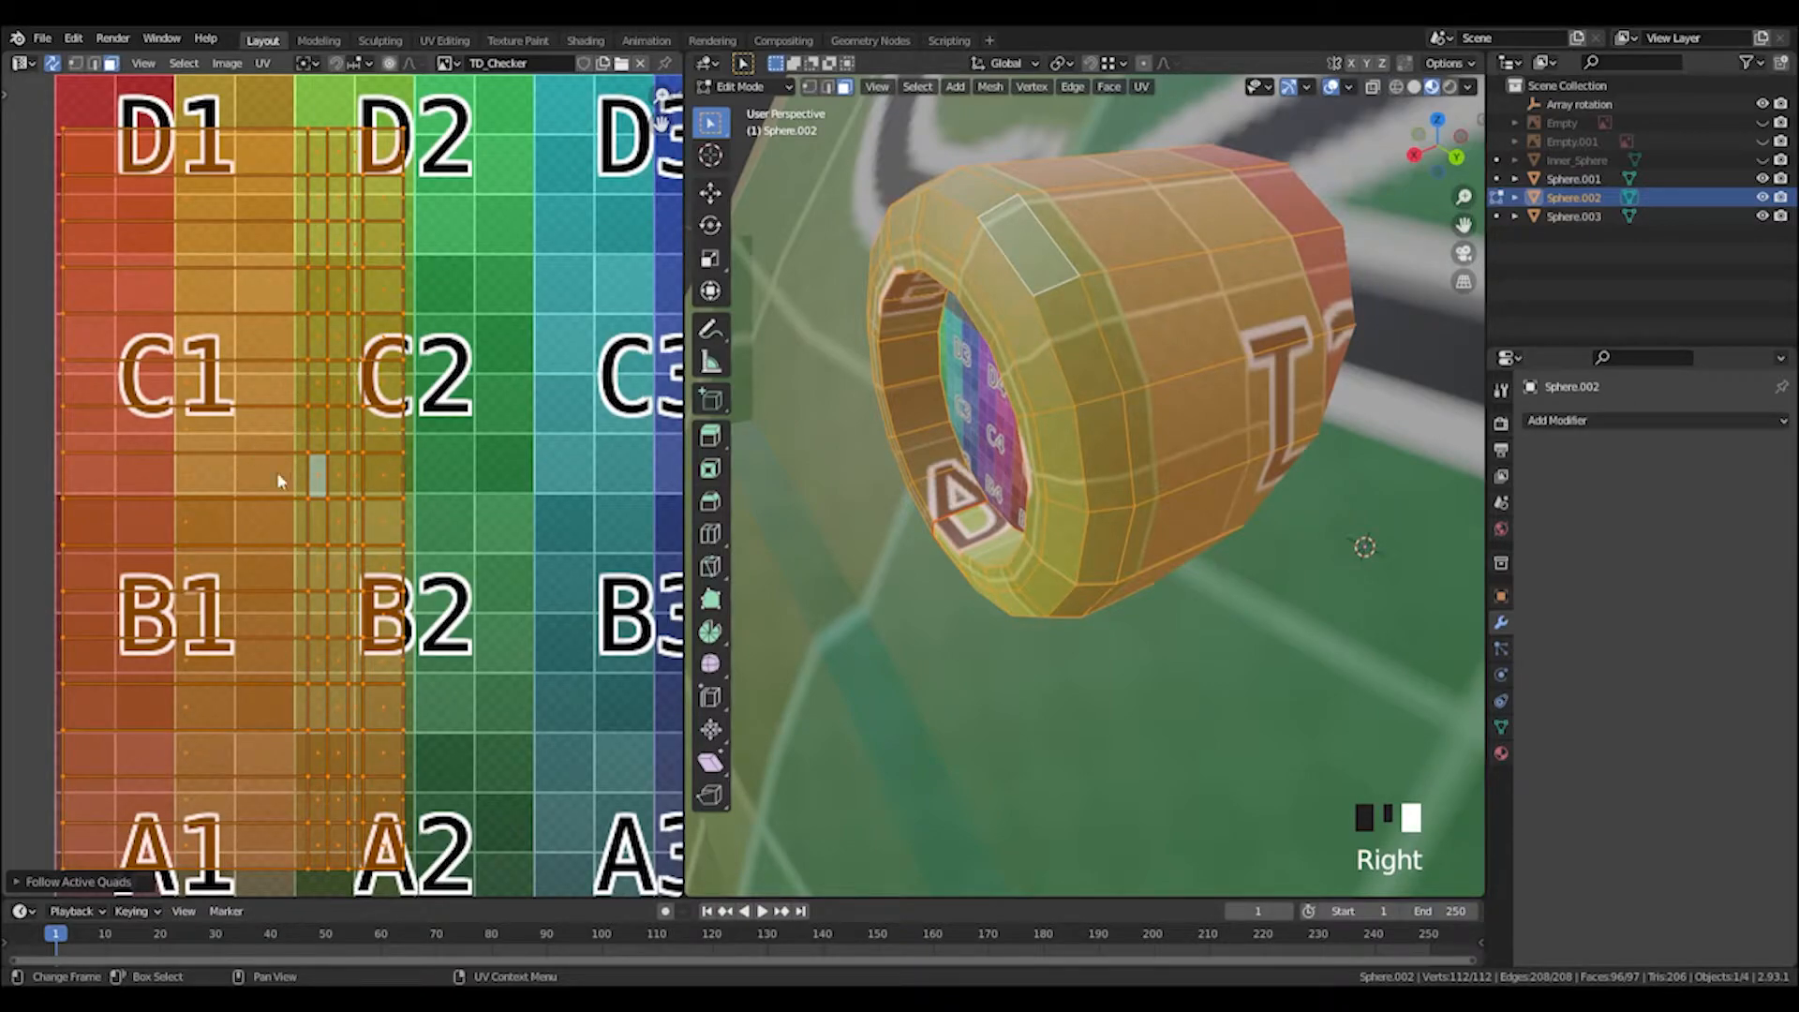
Deselect the bolt body's faces, return to Object Mode and examine the checker pattern on the bolt.
left_click(543, 482)
scroll(469, 492, "down", 1)
scroll(1184, 390, "down", 2)
middle_click_drag(1184, 390, 1335, 307)
key("Tab")
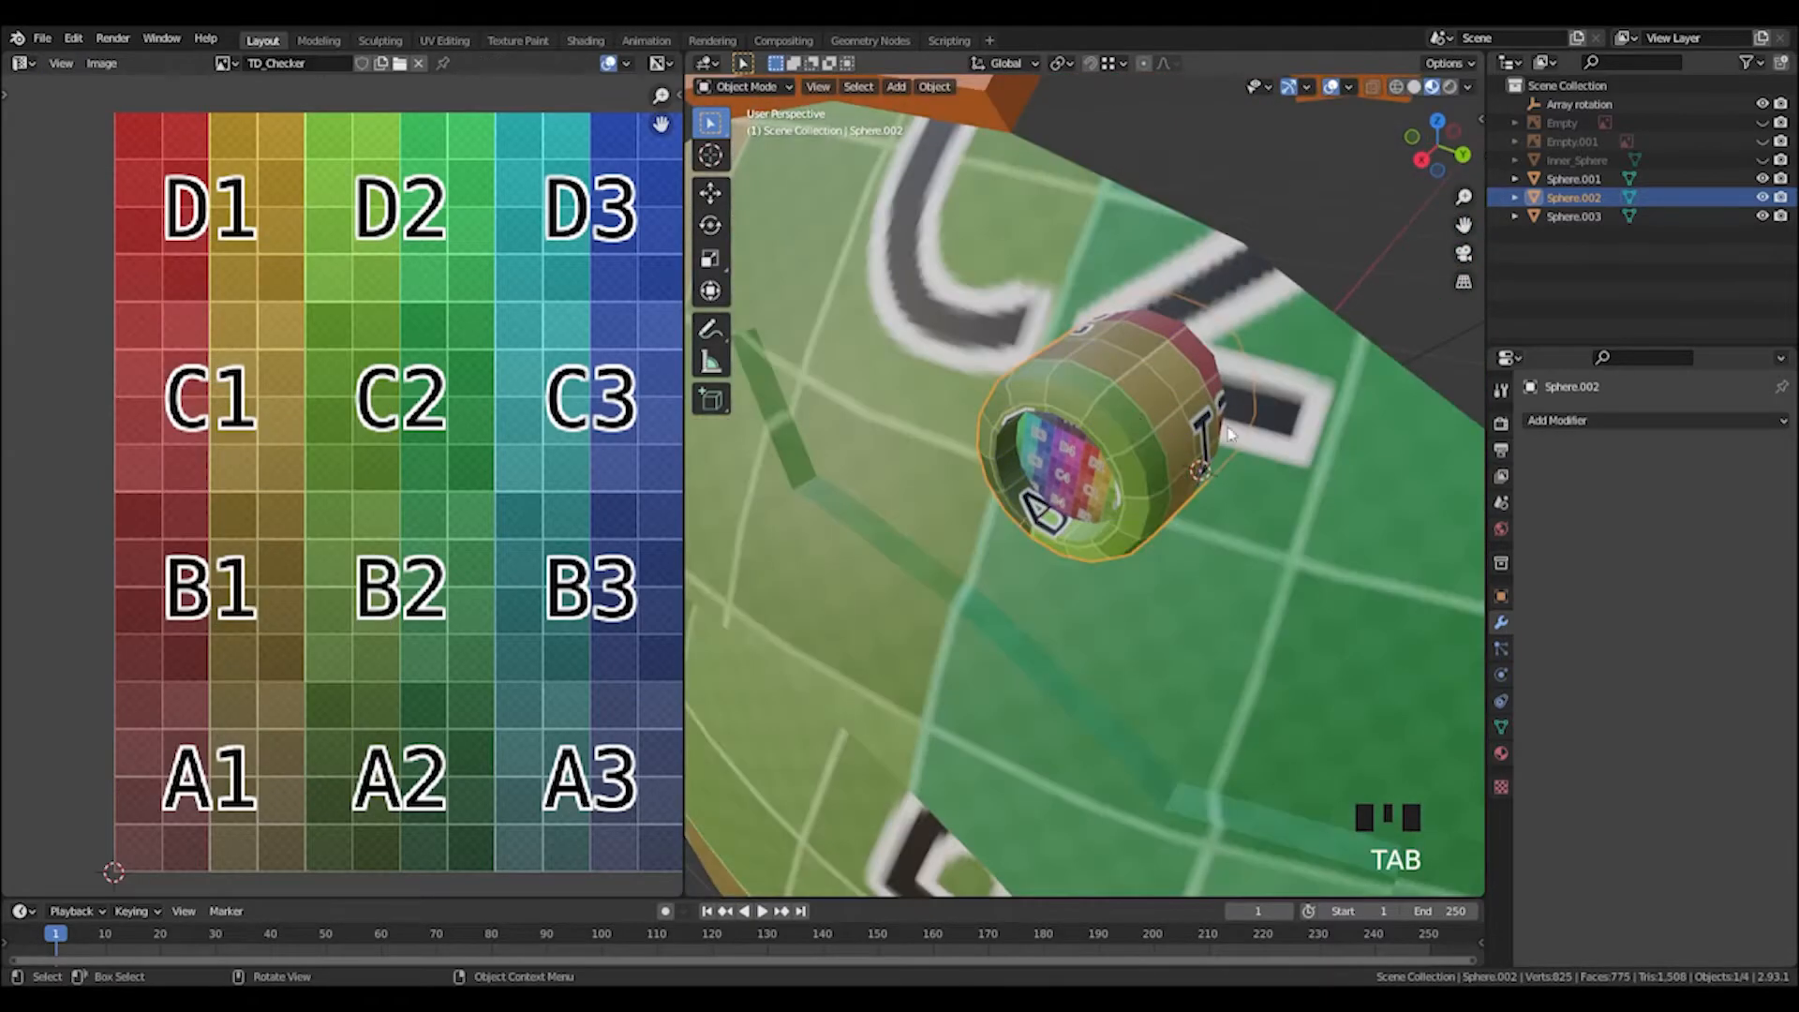
scroll(1335, 308, "down", 3)
Select the curved strap object Sphere.001 in Object Mode, with its round bolt head in close view.
left_click(877, 227)
scroll(1212, 508, "down", 3)
middle_click_drag(1212, 508, 1063, 261)
left_click(1063, 261)
scroll(1063, 264, "down", 2)
key("Tab")
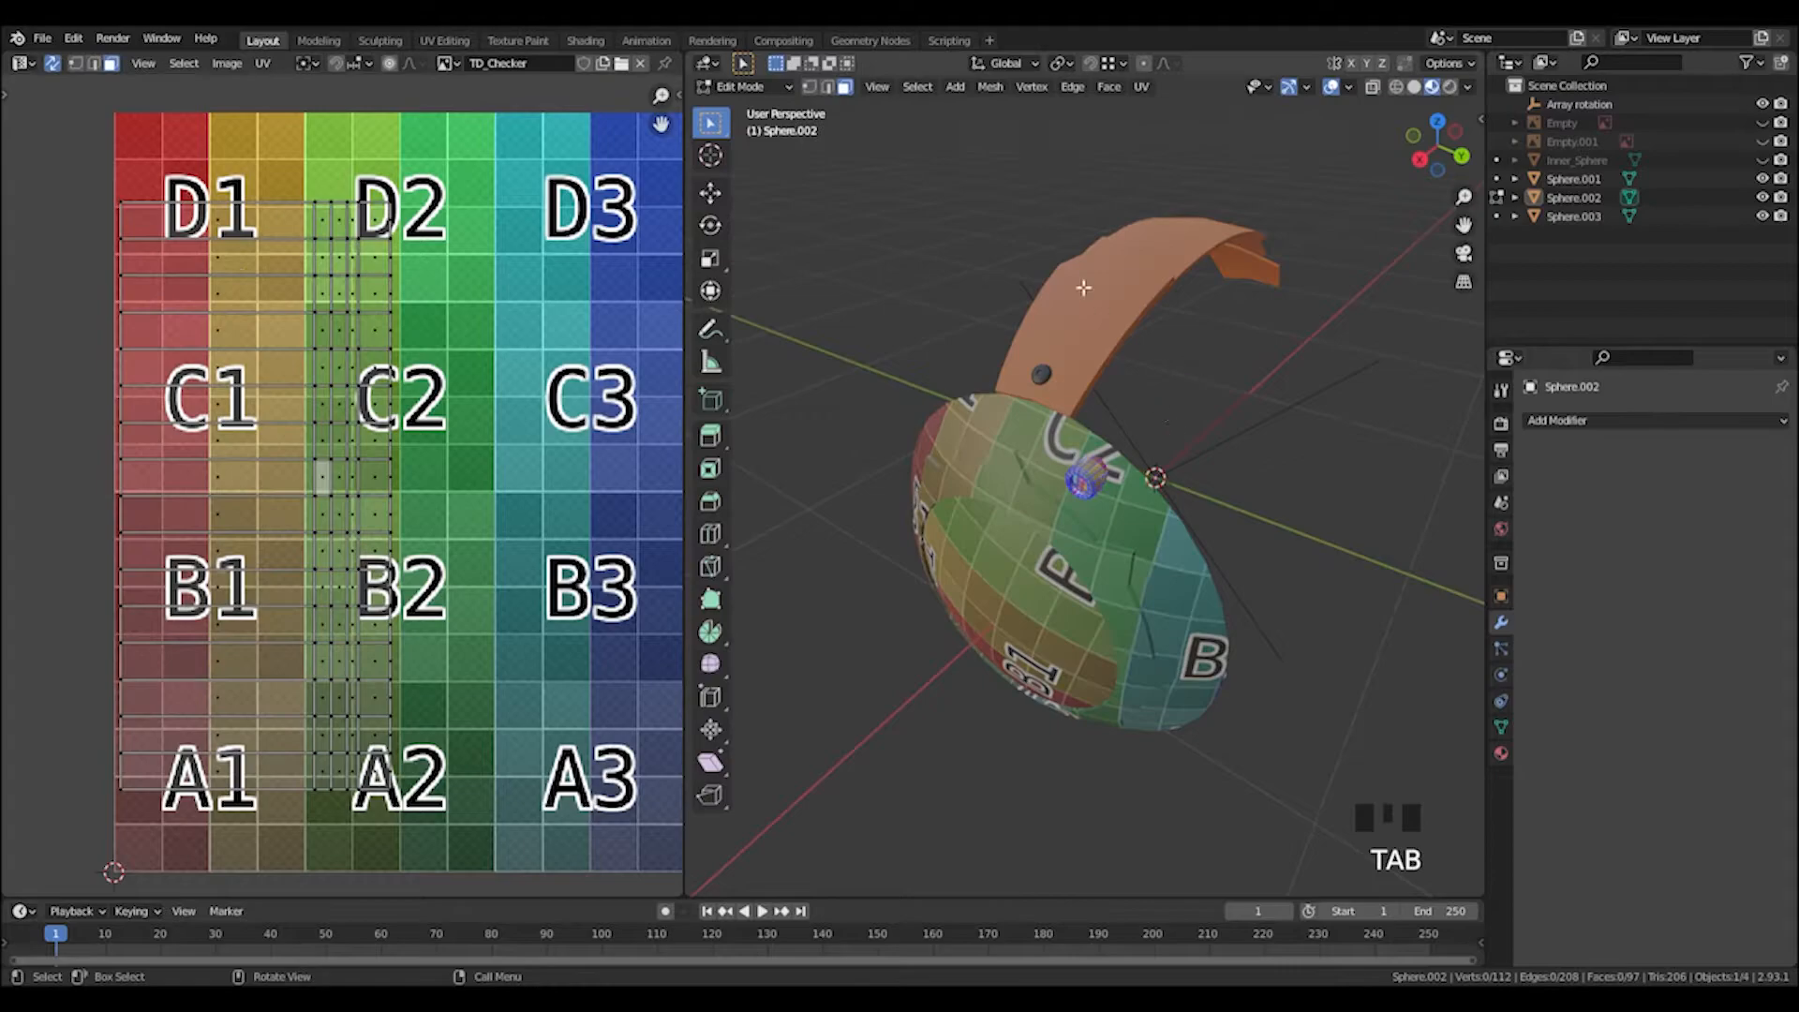
left_click(1204, 391)
left_click(1190, 380)
middle_click_drag(1190, 380, 1109, 441, "shift")
scroll(1109, 442, "up", 2)
scroll(1110, 444, "up", 2)
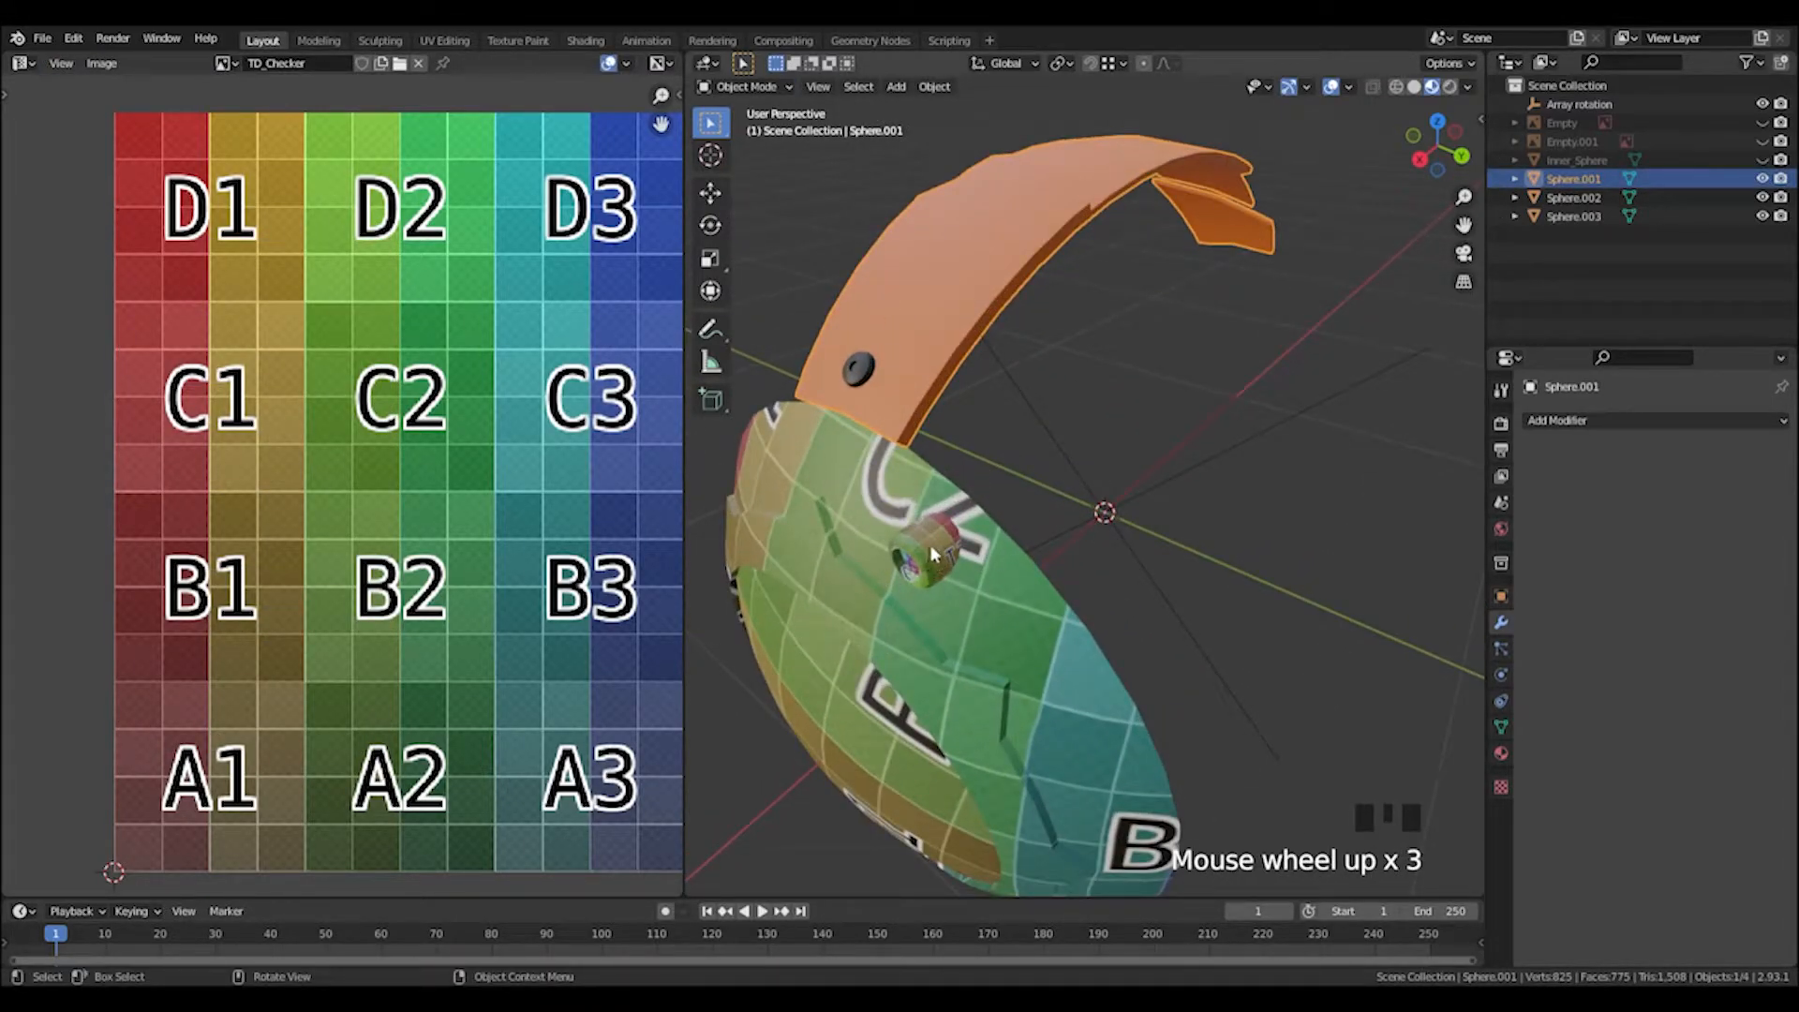
middle_click_drag(1028, 510, 1093, 469, "shift")
scroll(1136, 434, "up", 4)
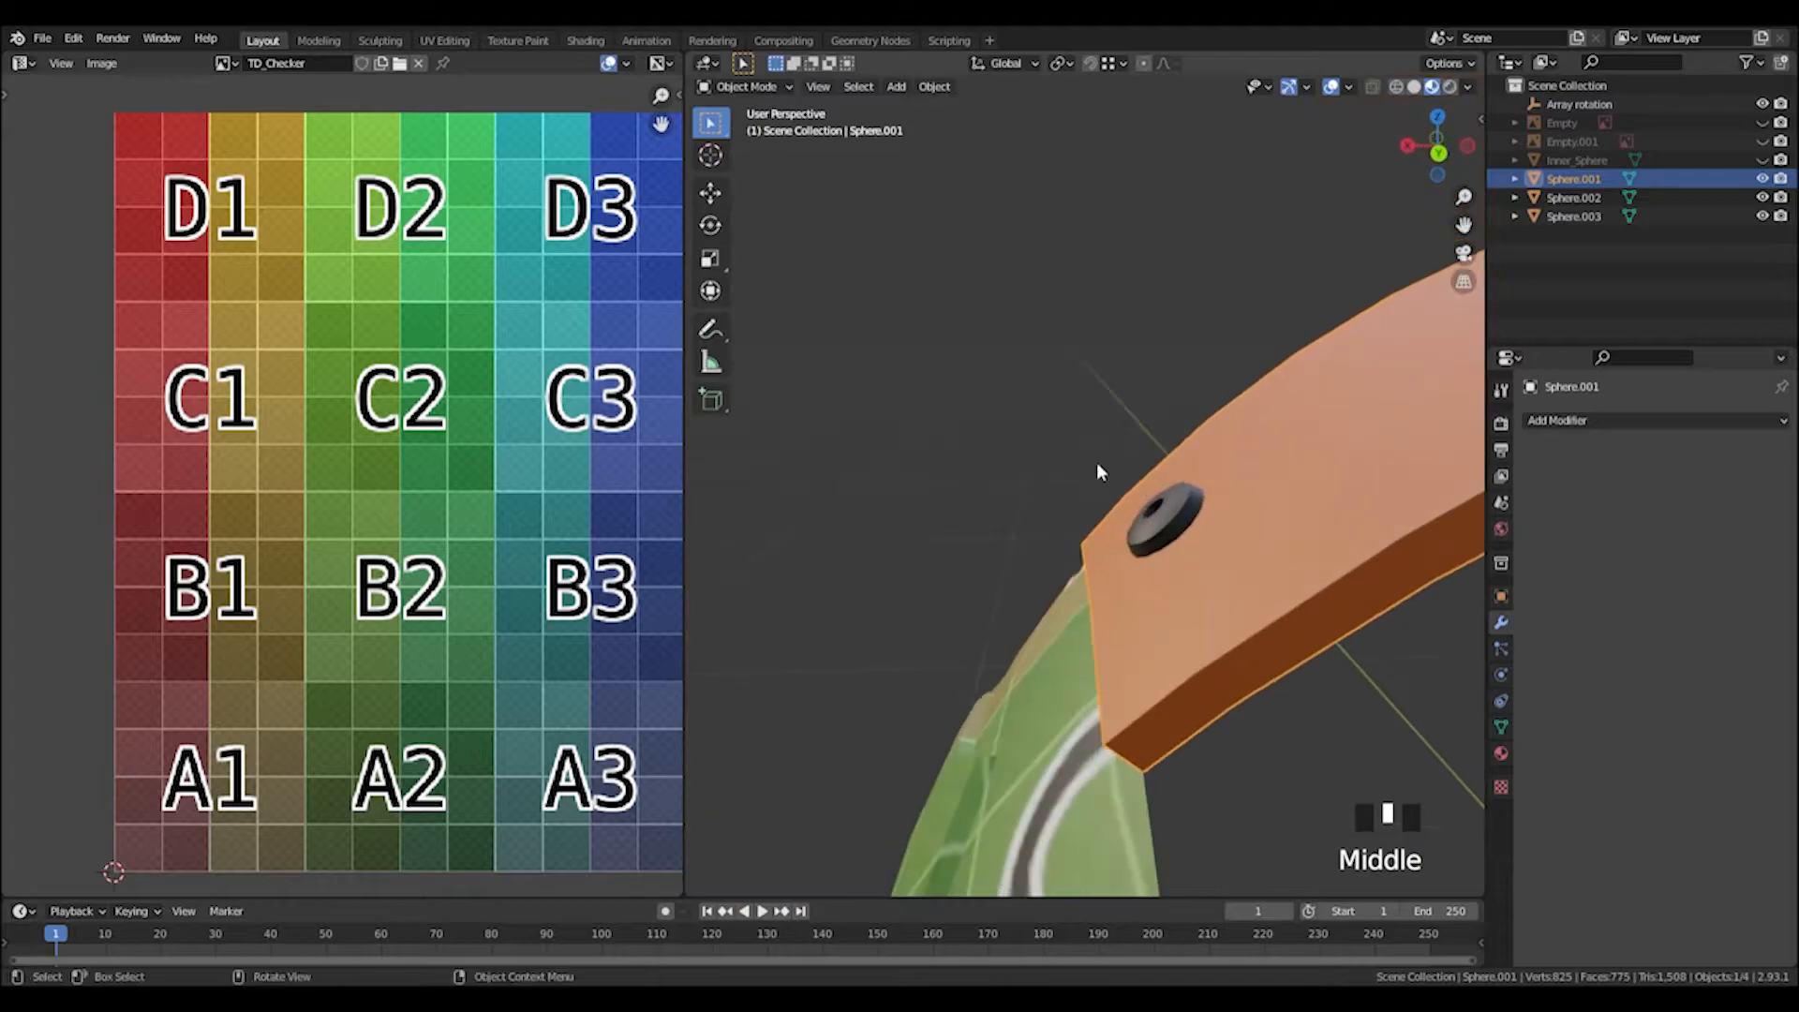
Open the curved strap in Edit Mode and examine its round bolt head from outside and behind.
key("Tab")
left_click(1209, 517)
scroll(1210, 517, "up", 1, "shift")
scroll(1121, 506, "up", 4)
scroll(1122, 506, "down", 1)
middle_click_drag(1122, 510, 975, 457)
scroll(975, 458, "down", 1)
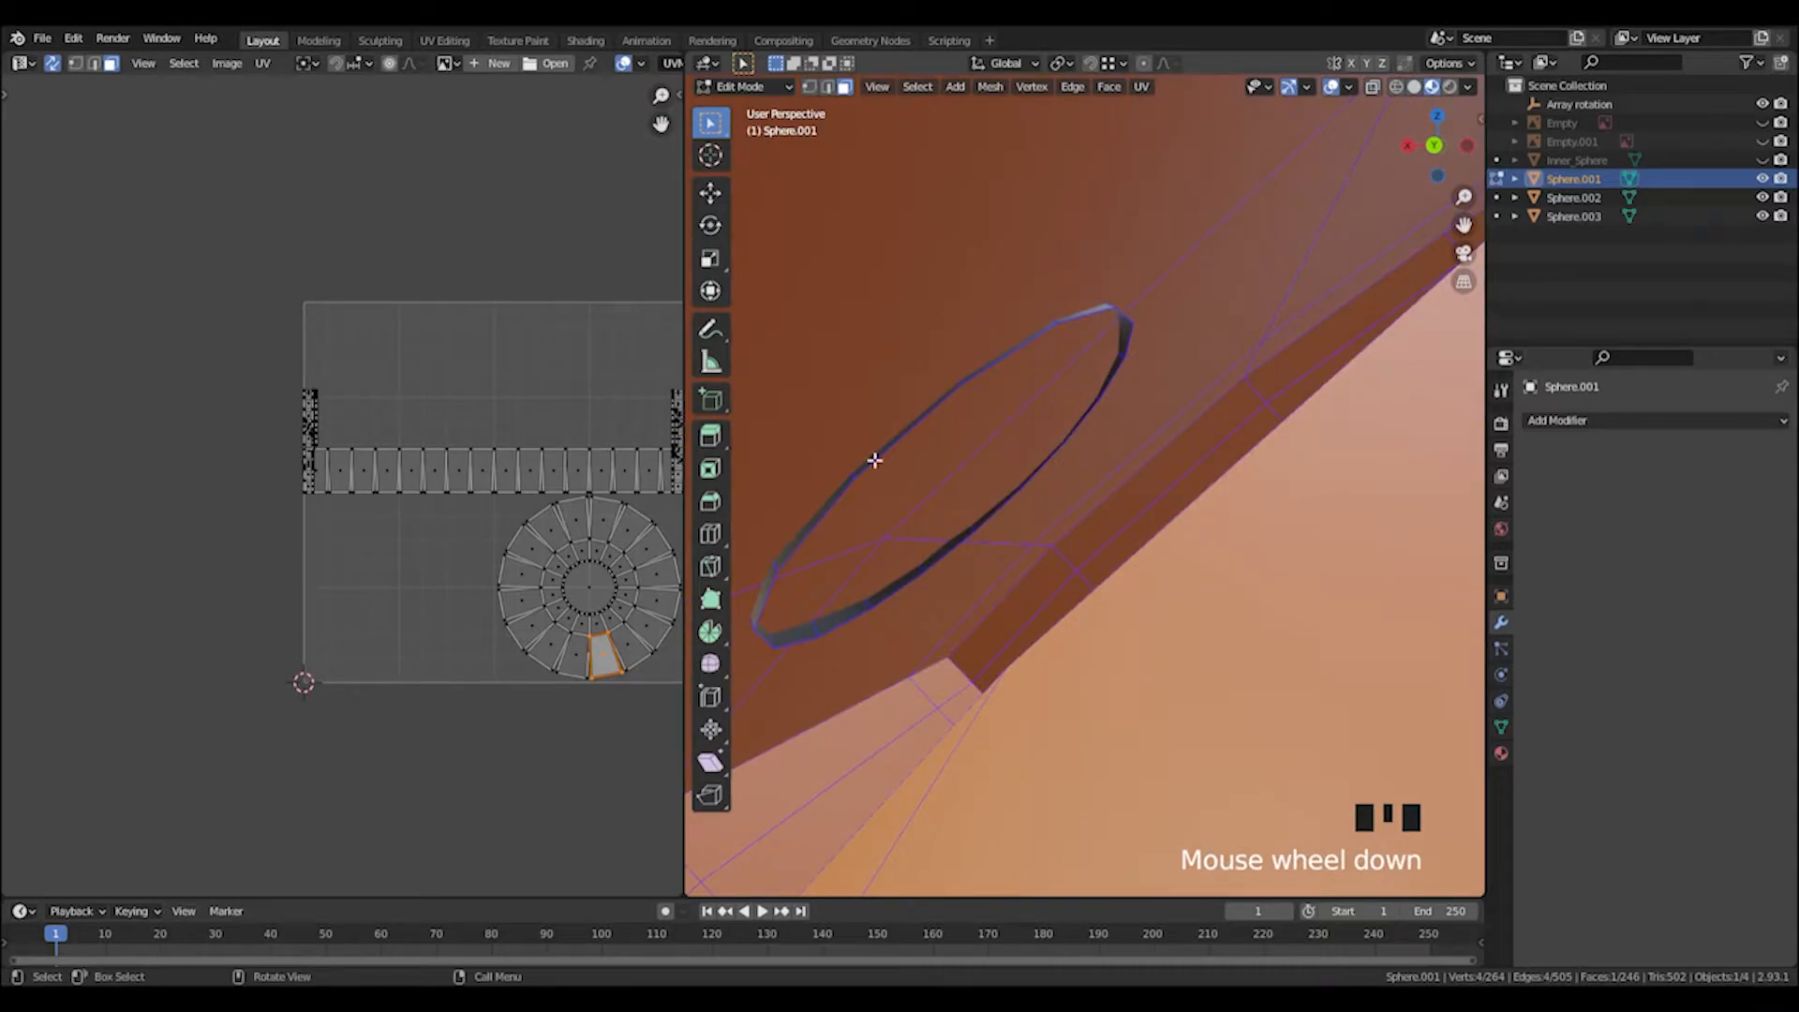
scroll(870, 476, "down", 4)
Select the bolt head's linked faces delimited by seam, unwrap them and move the island outside the UV square, above and to its left.
left_click(1149, 506)
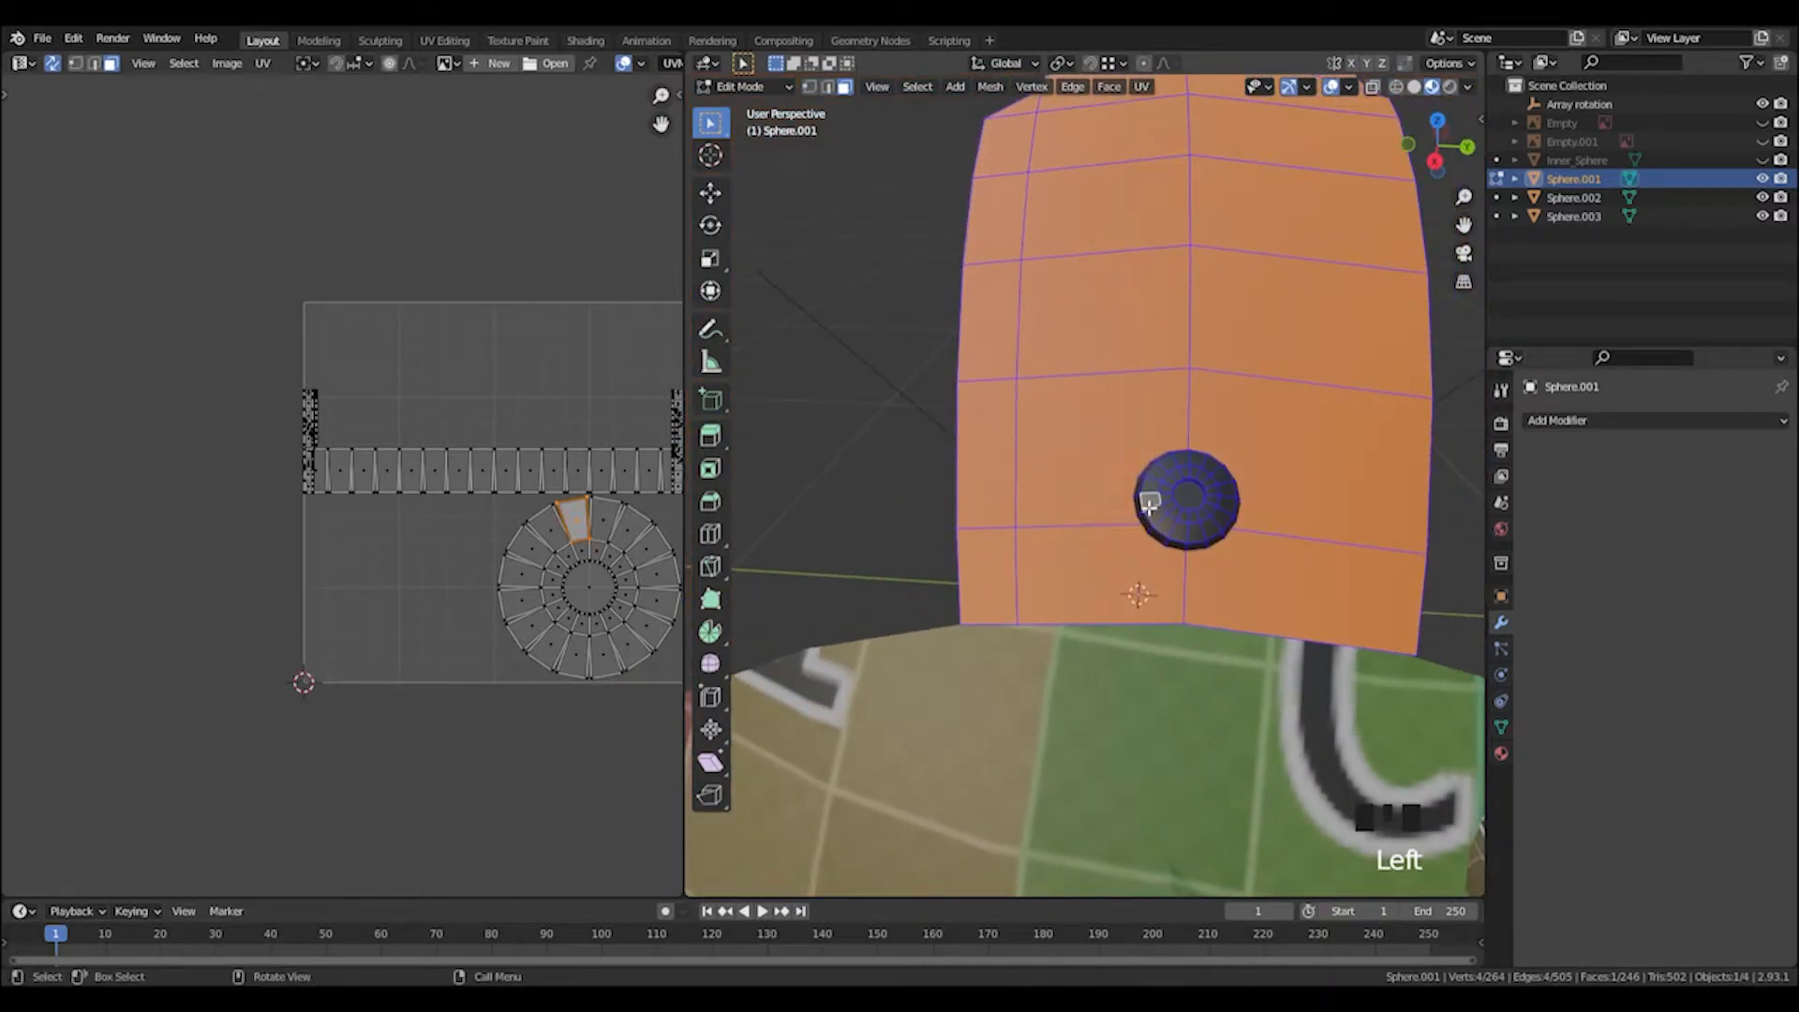
key("l")
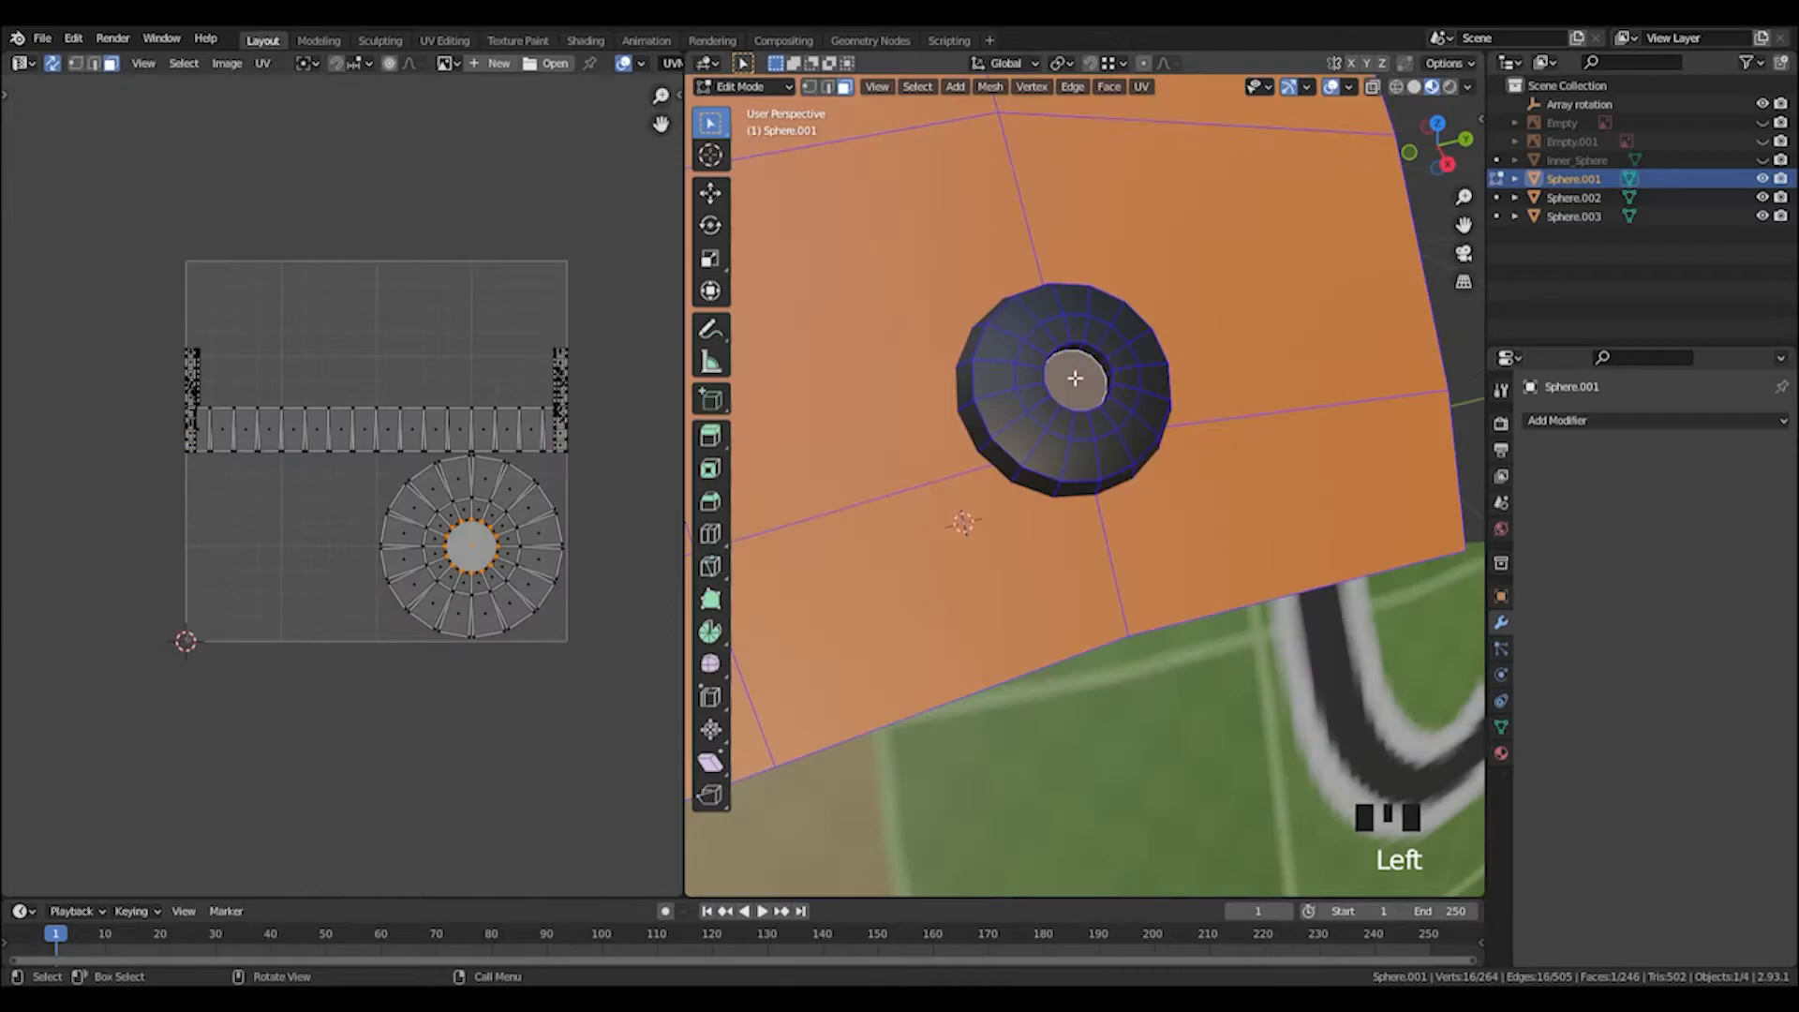
key("ctrl+l")
middle_click_drag(1175, 450, 1156, 456)
key("u")
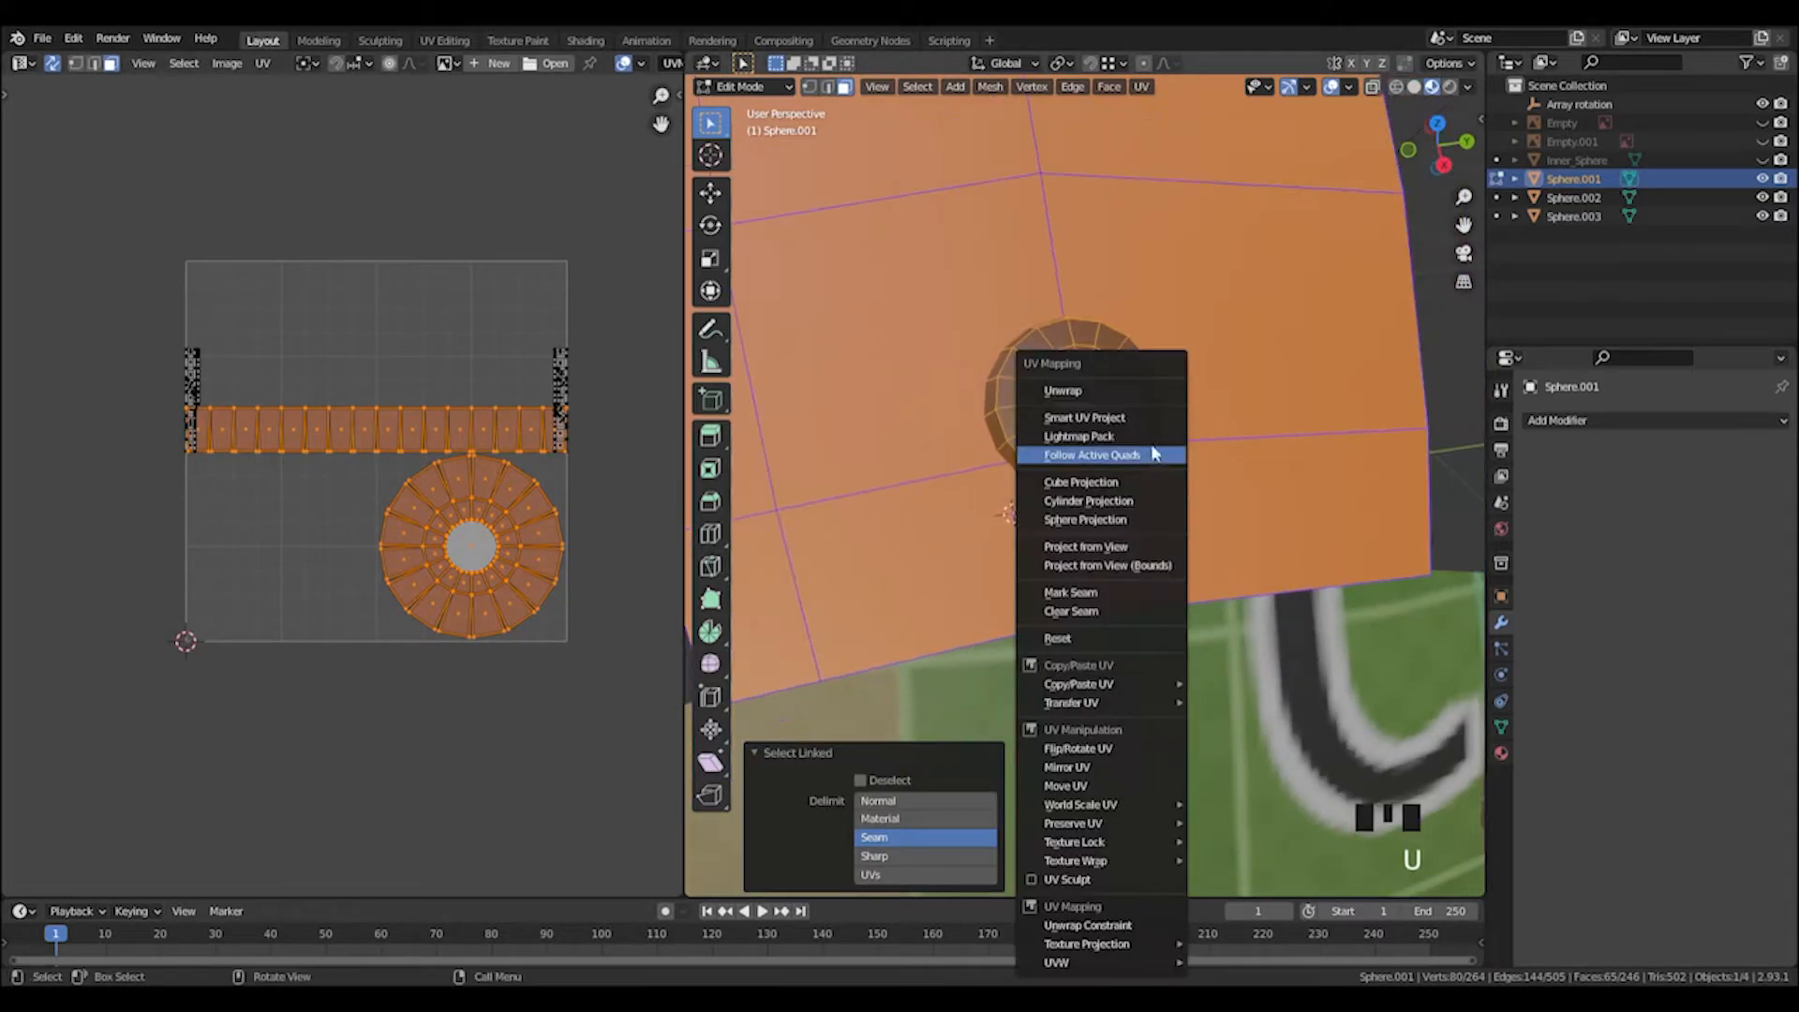
left_click(1124, 391)
scroll(468, 450, "down", 4)
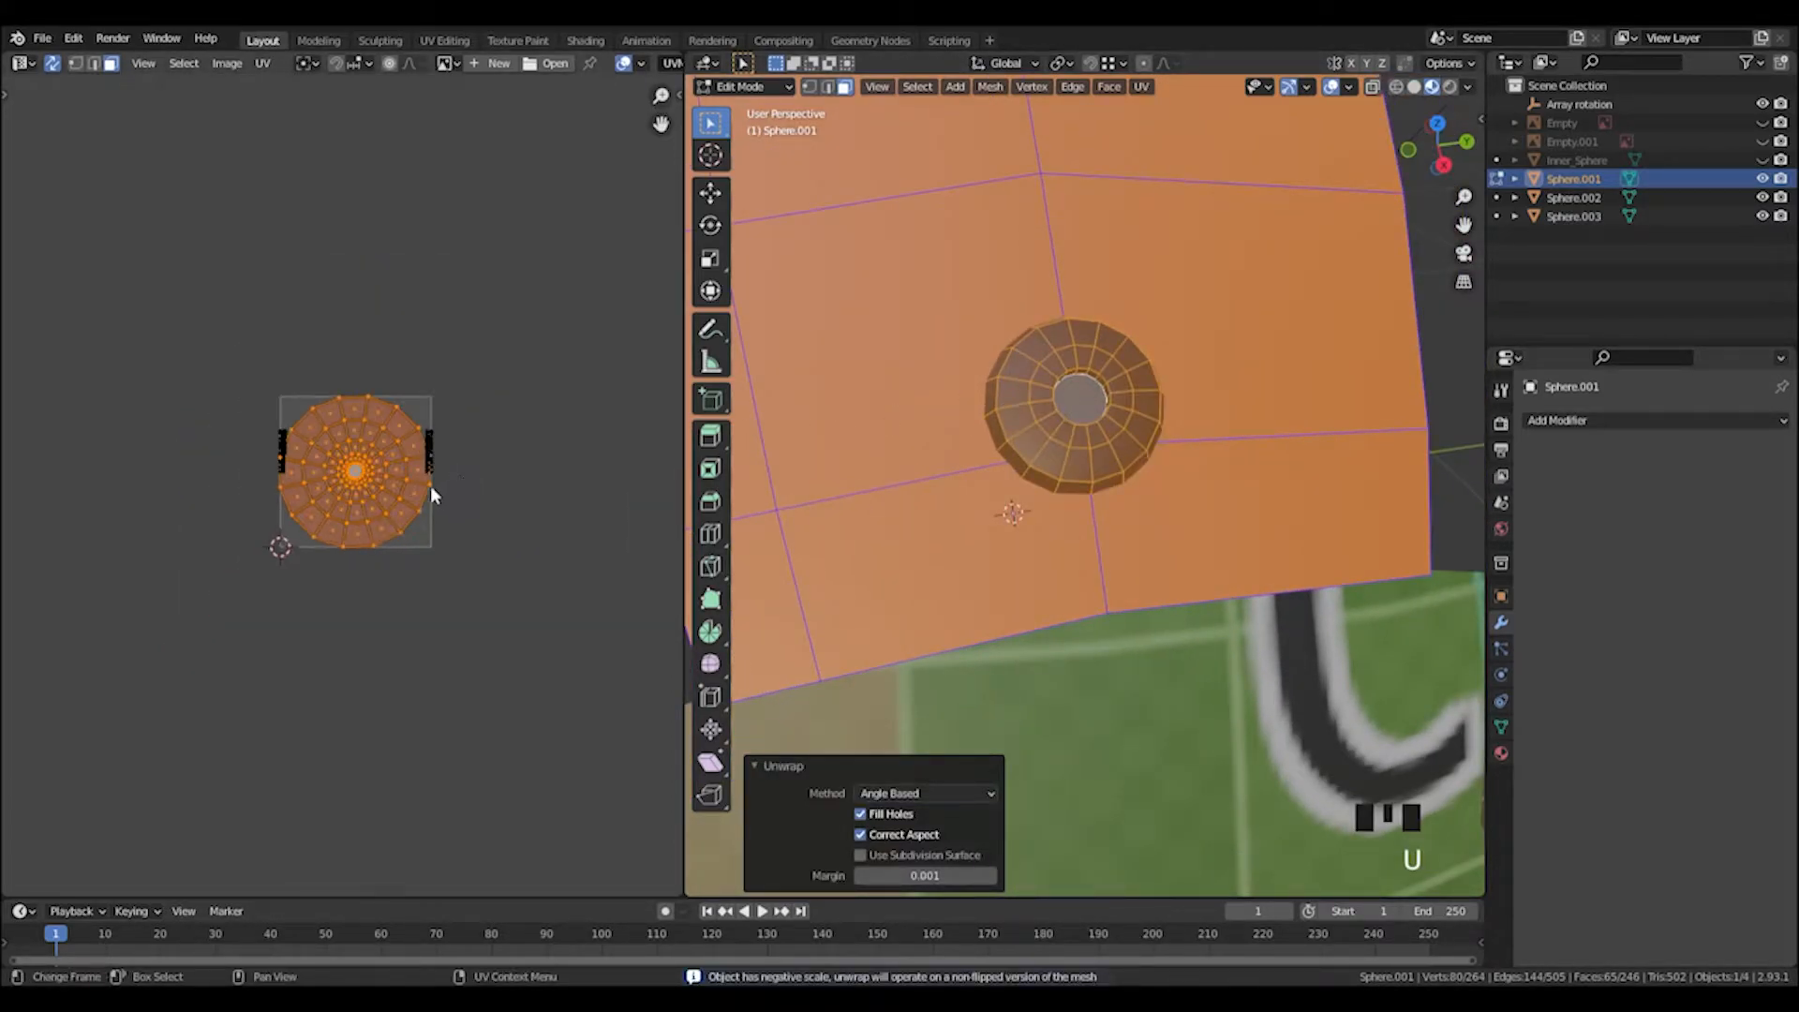
key("g")
left_click(309, 295)
Return to Object Mode, apply the TD_Checker texture to the strap and inspect the pattern on the strap and bolt head.
middle_click_drag(734, 375, 796, 208)
key("Tab")
double_click(1115, 415)
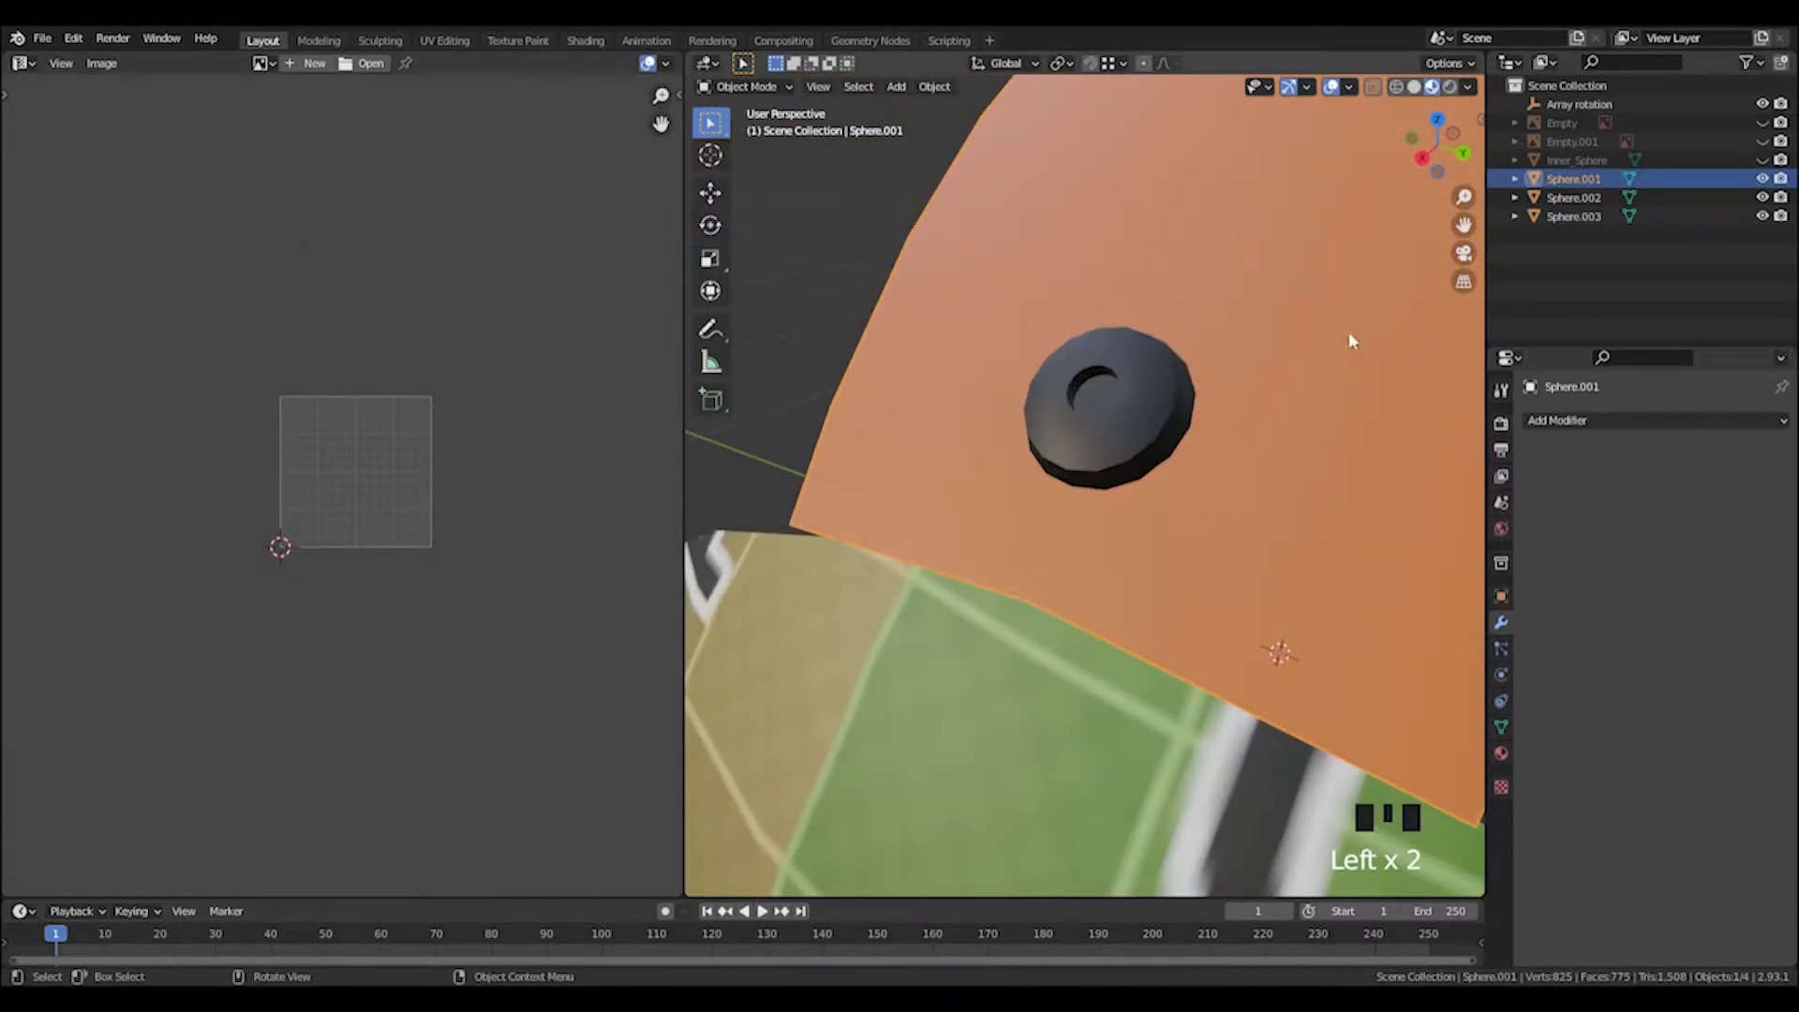
key("n")
left_click(1368, 285)
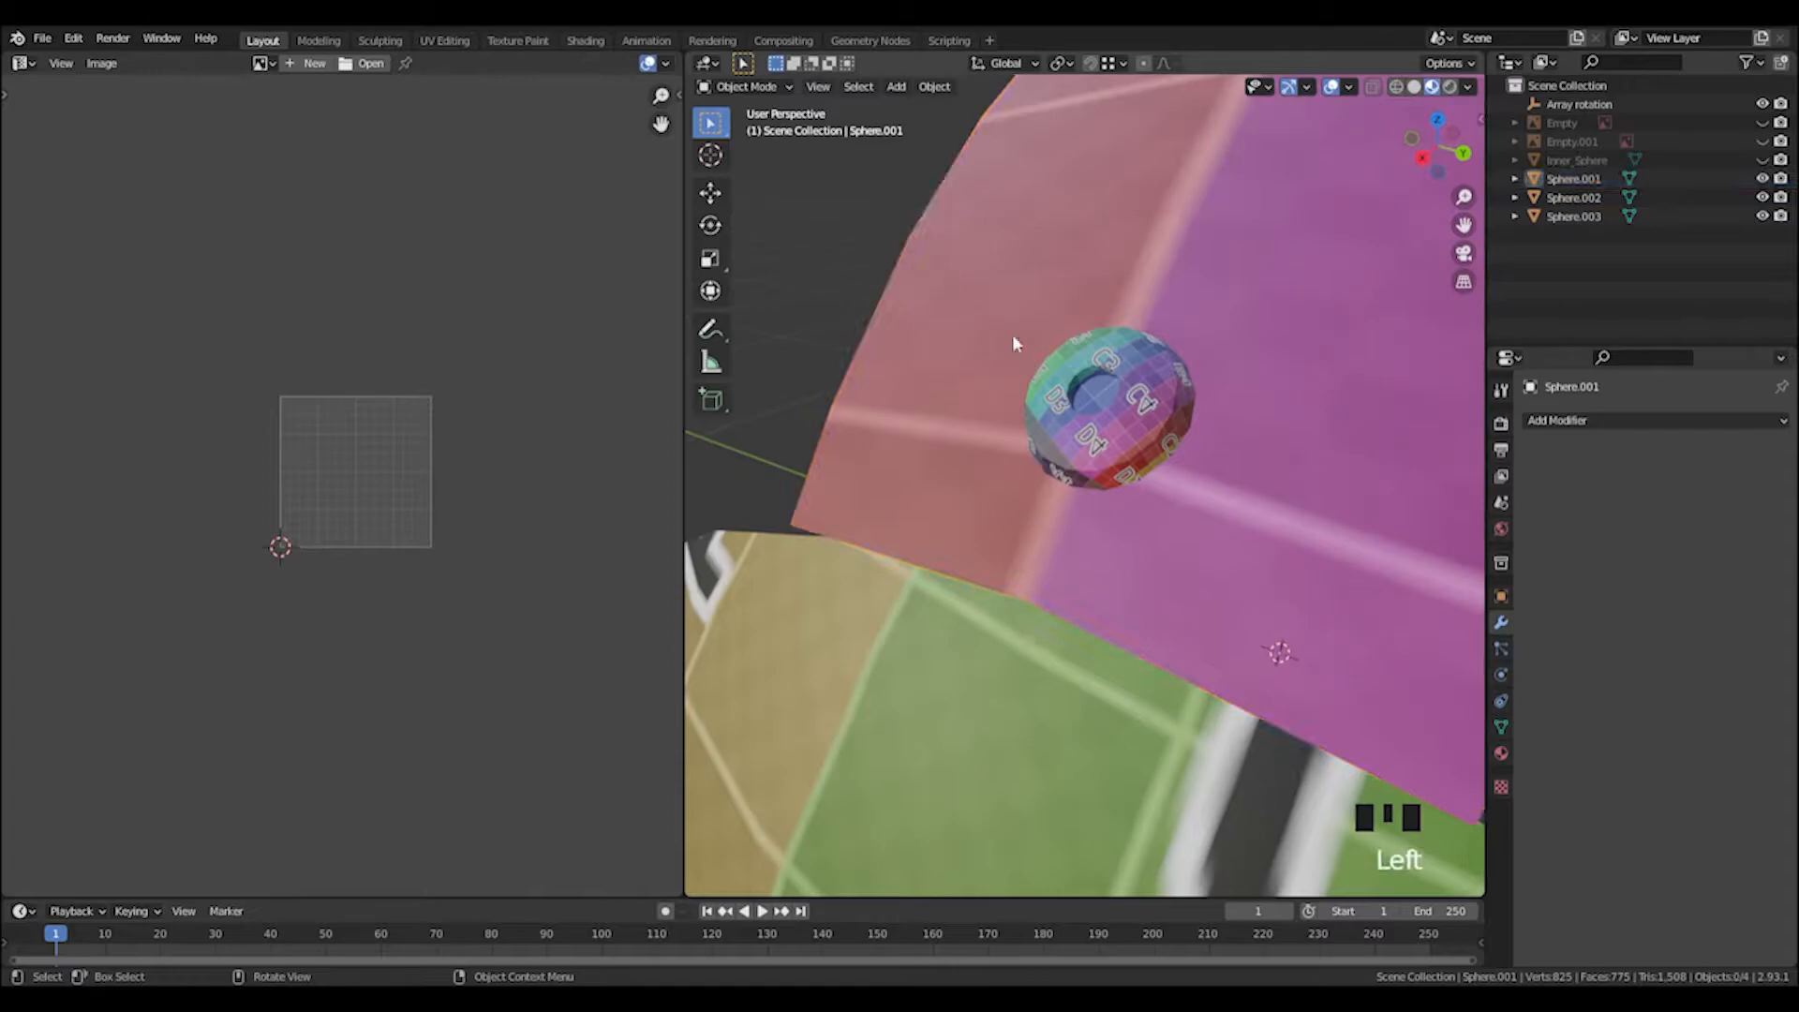
scroll(1233, 401, "down", 1)
scroll(1233, 401, "up", 2)
scroll(1125, 395, "down", 7)
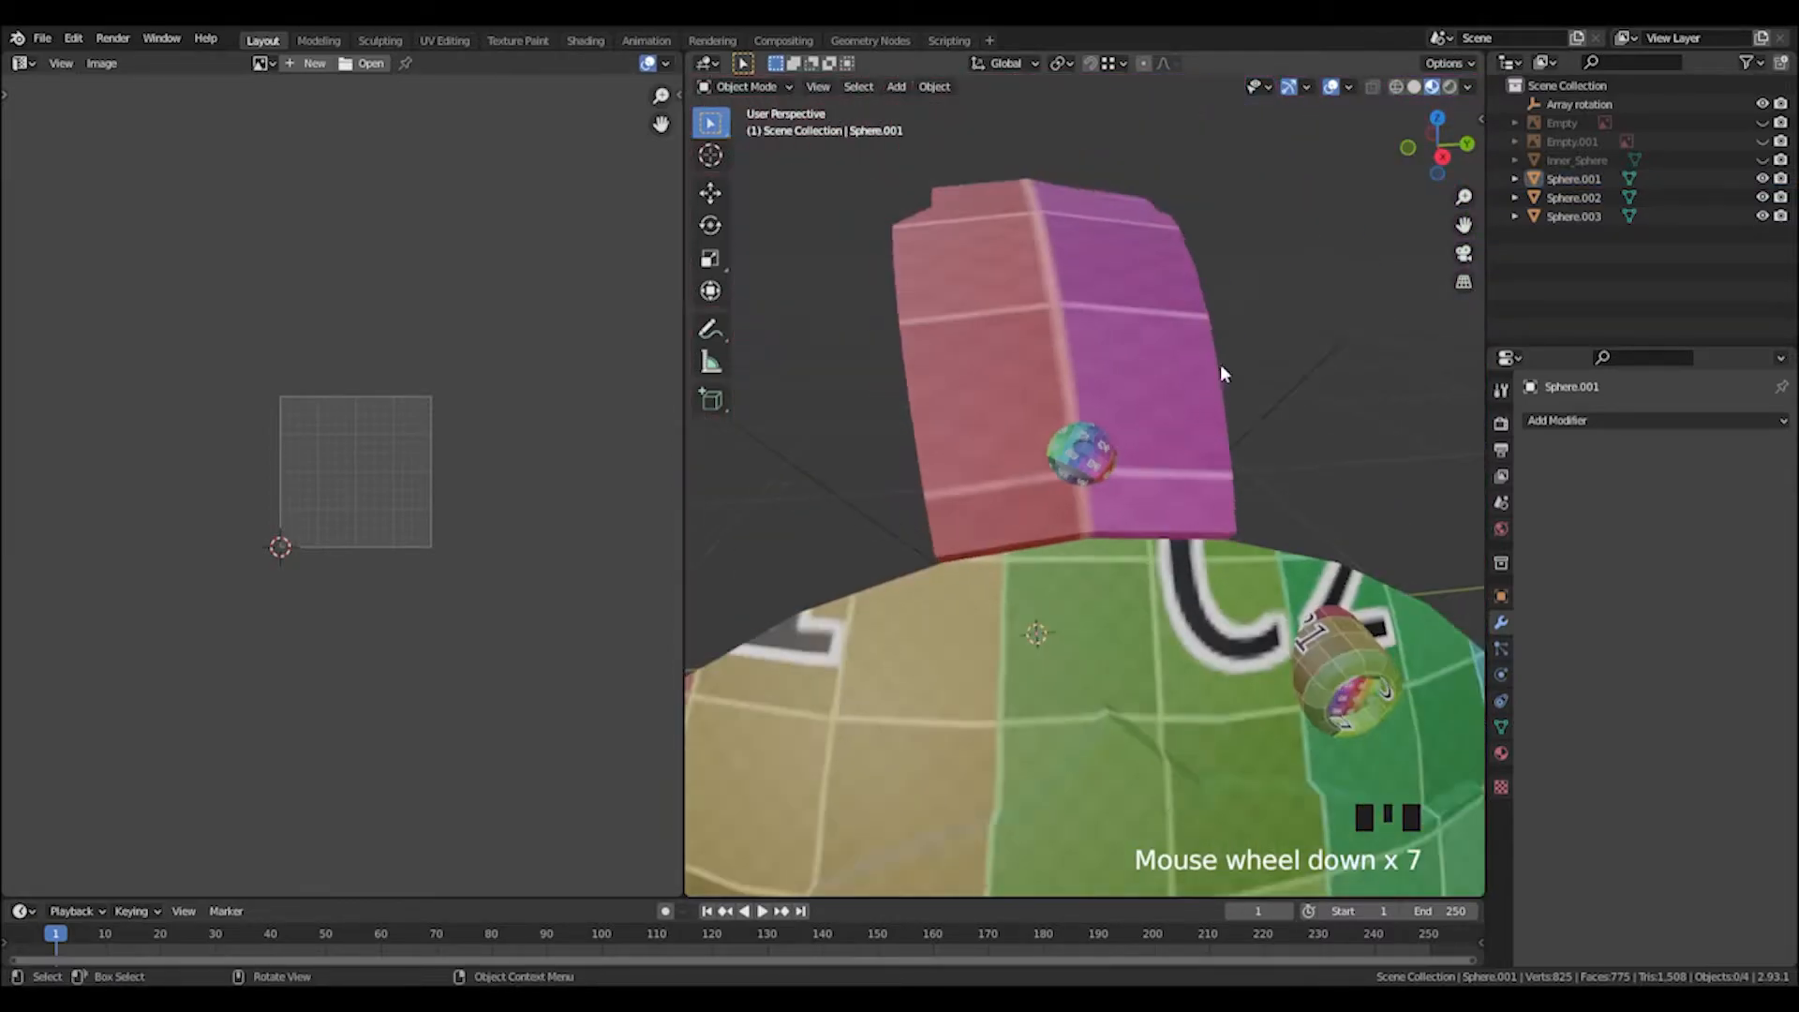
Enter vertex editing on the strap and select the extra vertex in the middle of its inner surface near the notch.
middle_click_drag(1220, 363, 1082, 534, "shift")
scroll(1081, 534, "down", 4)
key("Tab")
left_click(1072, 444)
middle_click_drag(928, 492, 862, 360)
scroll(1125, 459, "up", 4)
key("1")
left_click(1145, 459)
left_click(1145, 459)
middle_click_drag(1145, 459, 1155, 431)
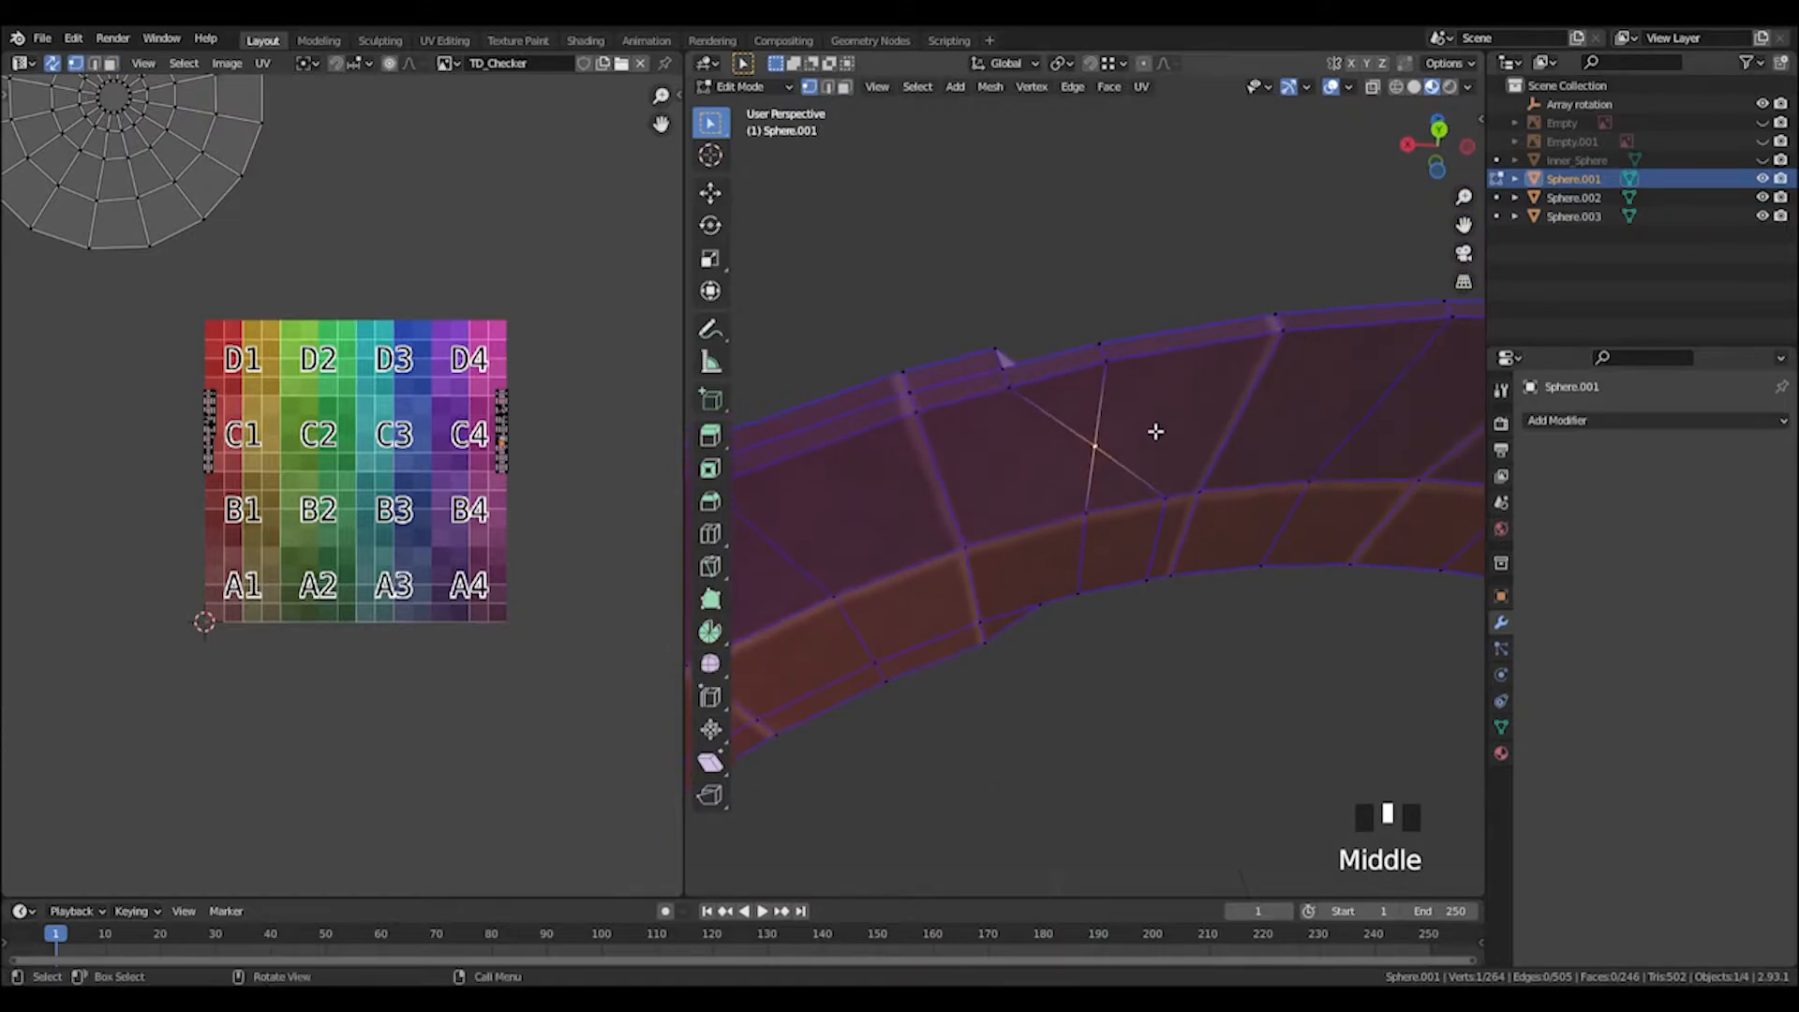
Turn on snapping and vertex auto-merge, and merge the extra inner-surface vertices near the notch into the adjacent strap edge vertex.
left_click(1405, 64)
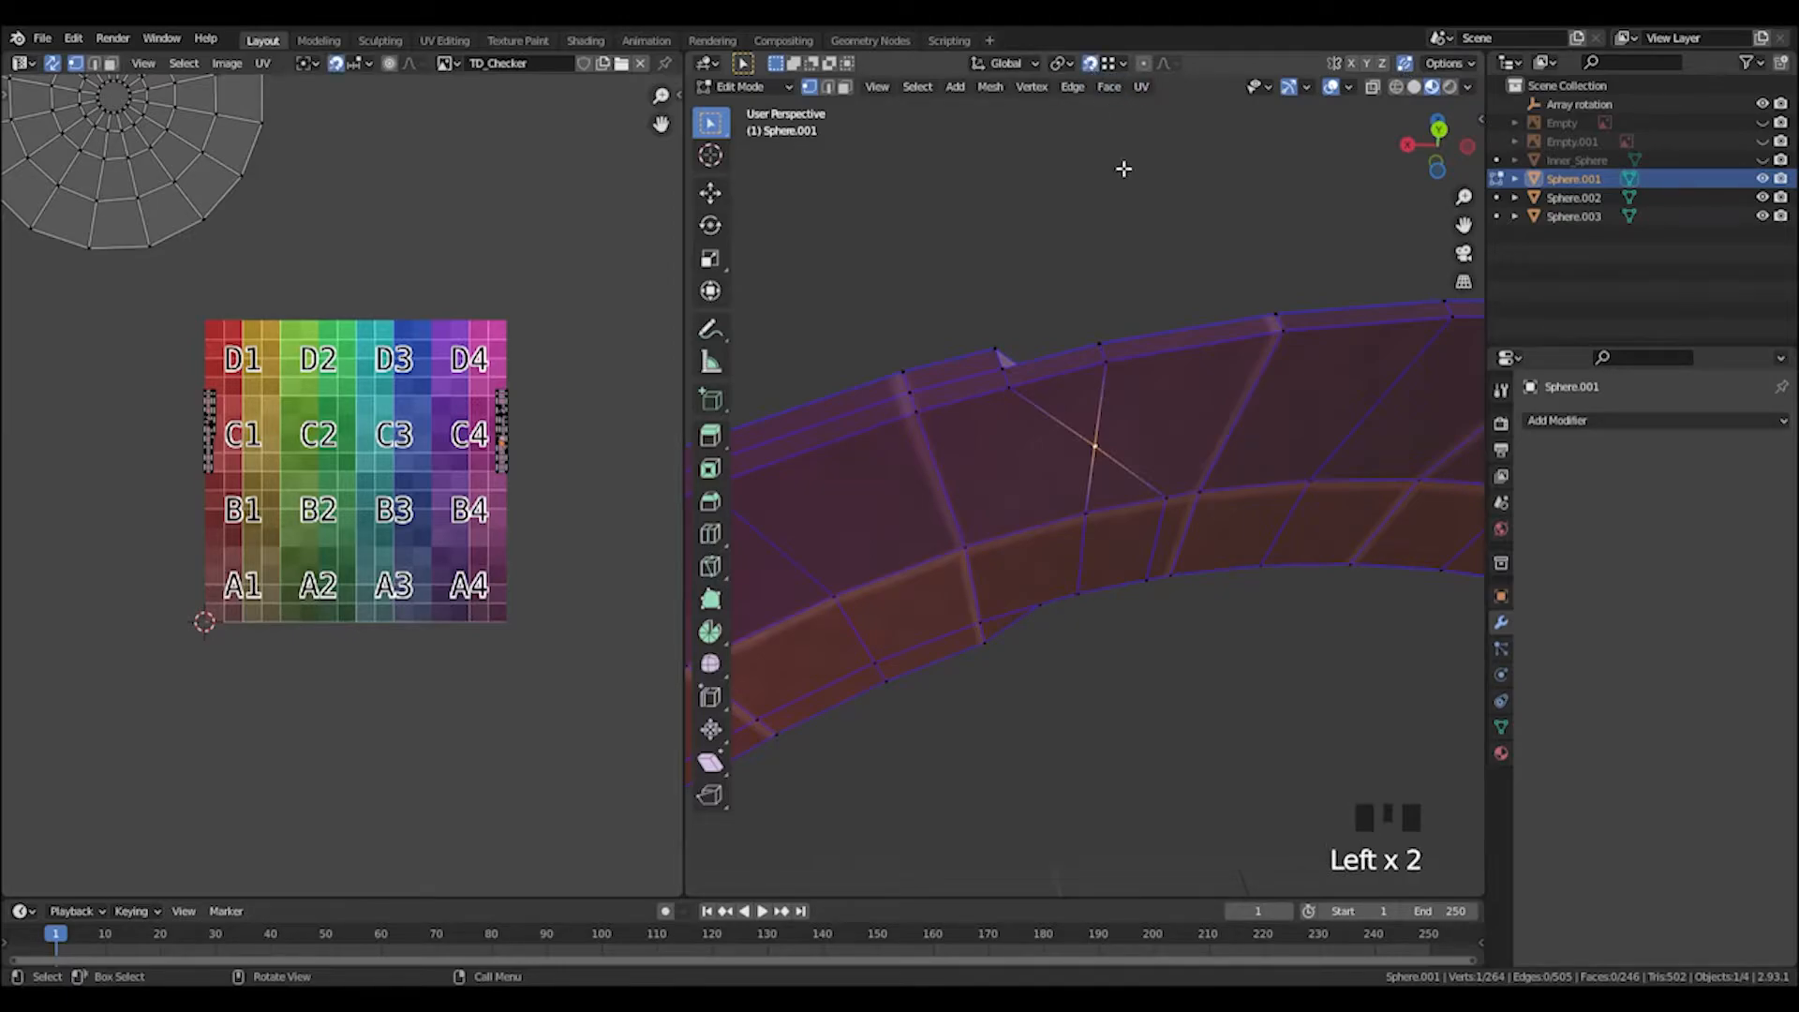
left_click(1110, 64)
middle_click_drag(1125, 328, 1109, 451)
key("g")
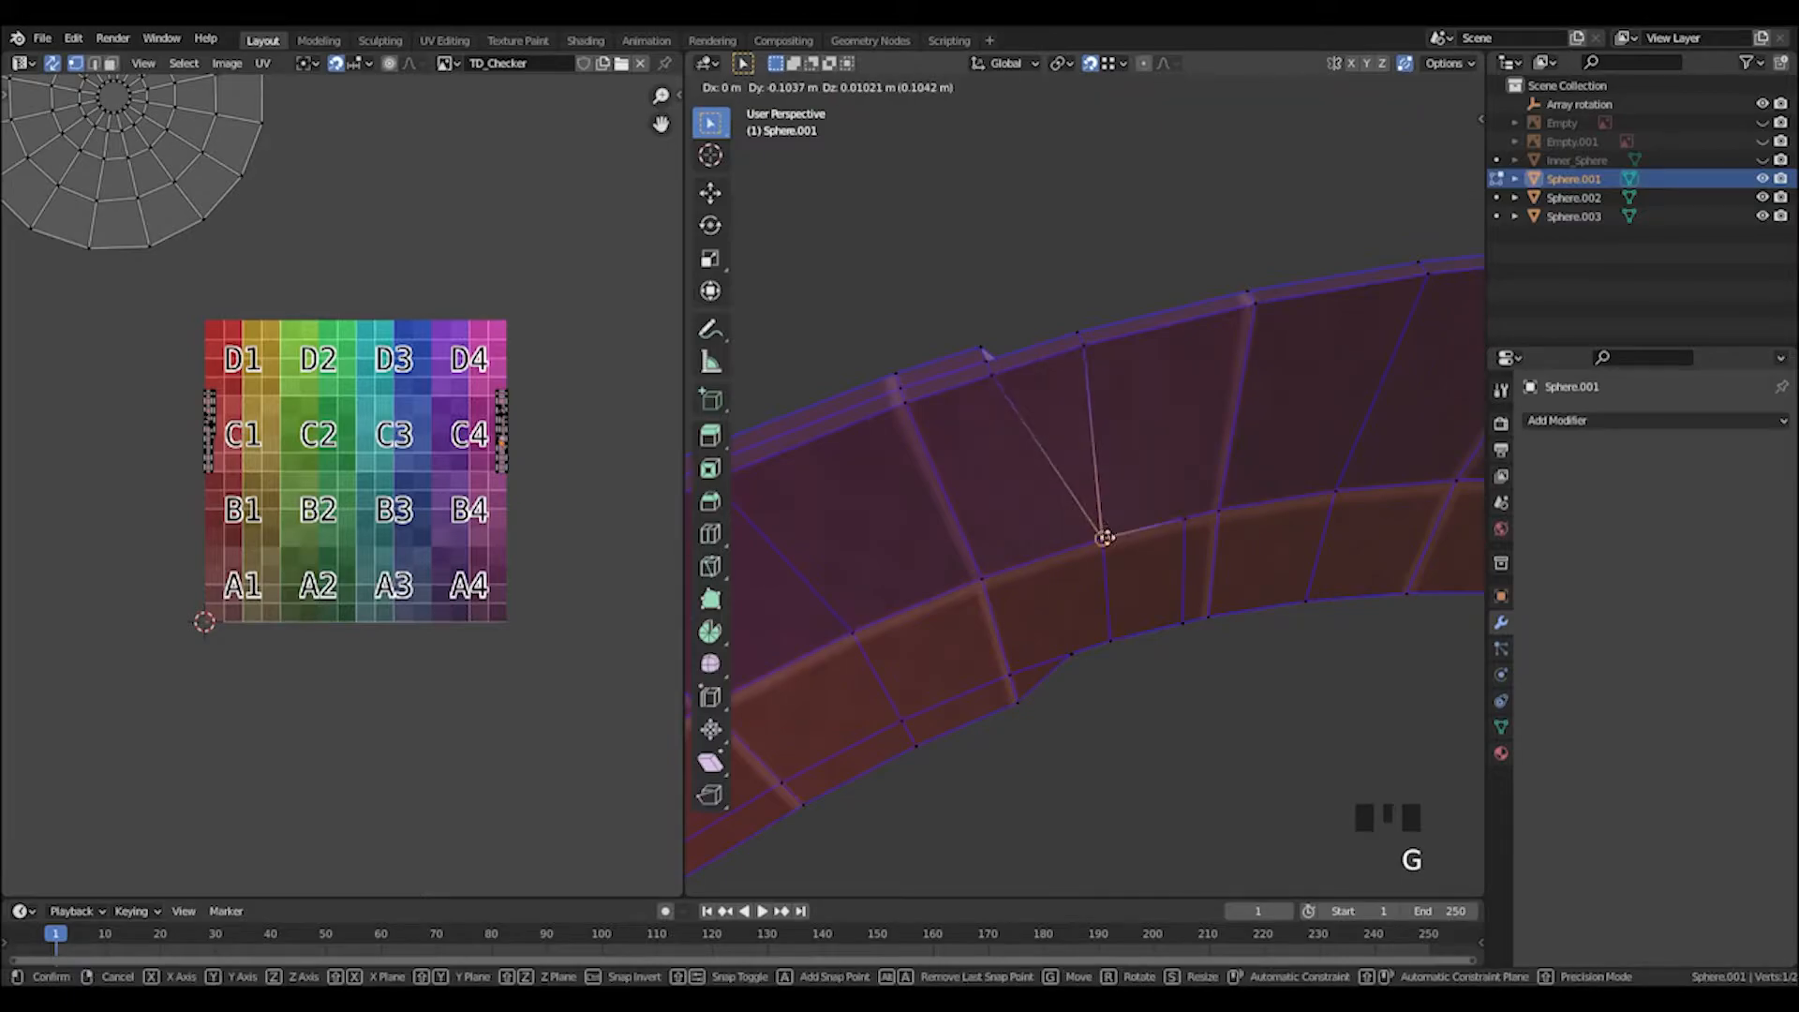
left_click(1183, 520)
key("g")
left_click(1106, 533)
Merge another extra vertex beside the strap's notch into its neighbour and dissolve the leftover edge there.
middle_click_drag(1306, 703, 1055, 727)
scroll(1055, 727, "down", 2)
middle_click_drag(1156, 566, 1162, 481)
key("g")
left_click(1072, 307)
left_click(1057, 323)
middle_click_drag(1057, 322, 1076, 329)
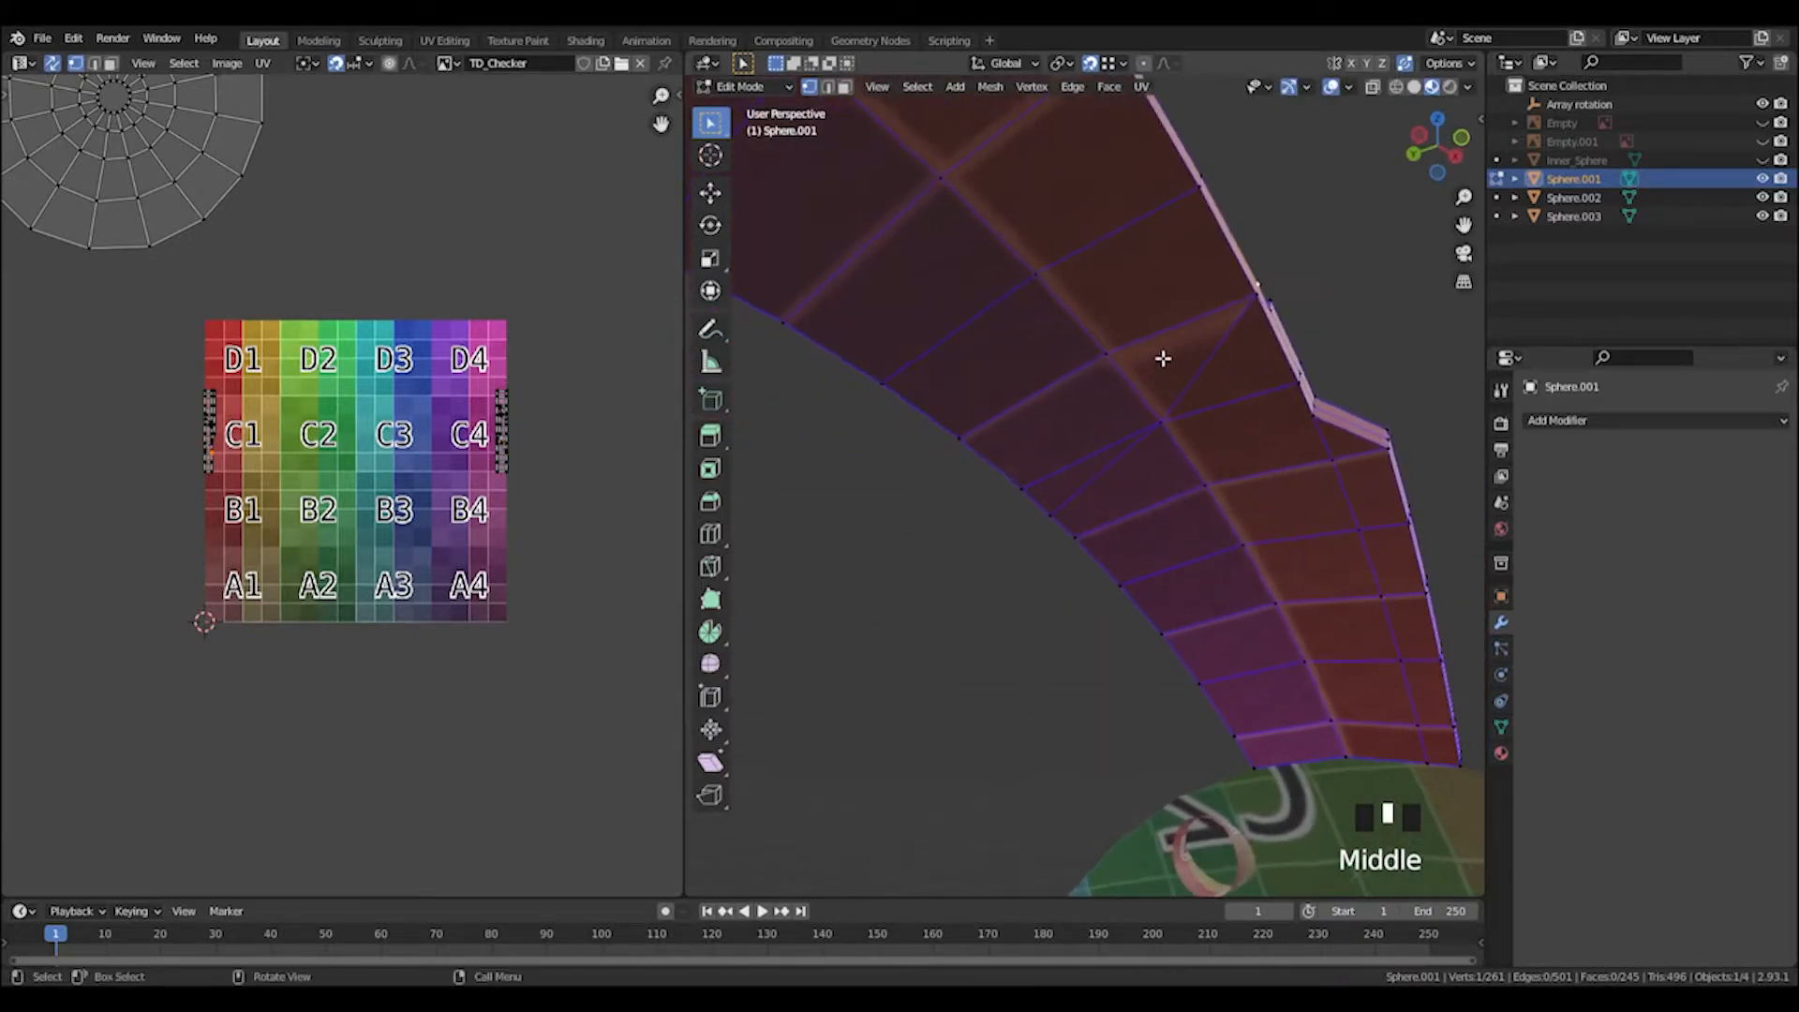
right_click_drag(1200, 365, 1218, 593)
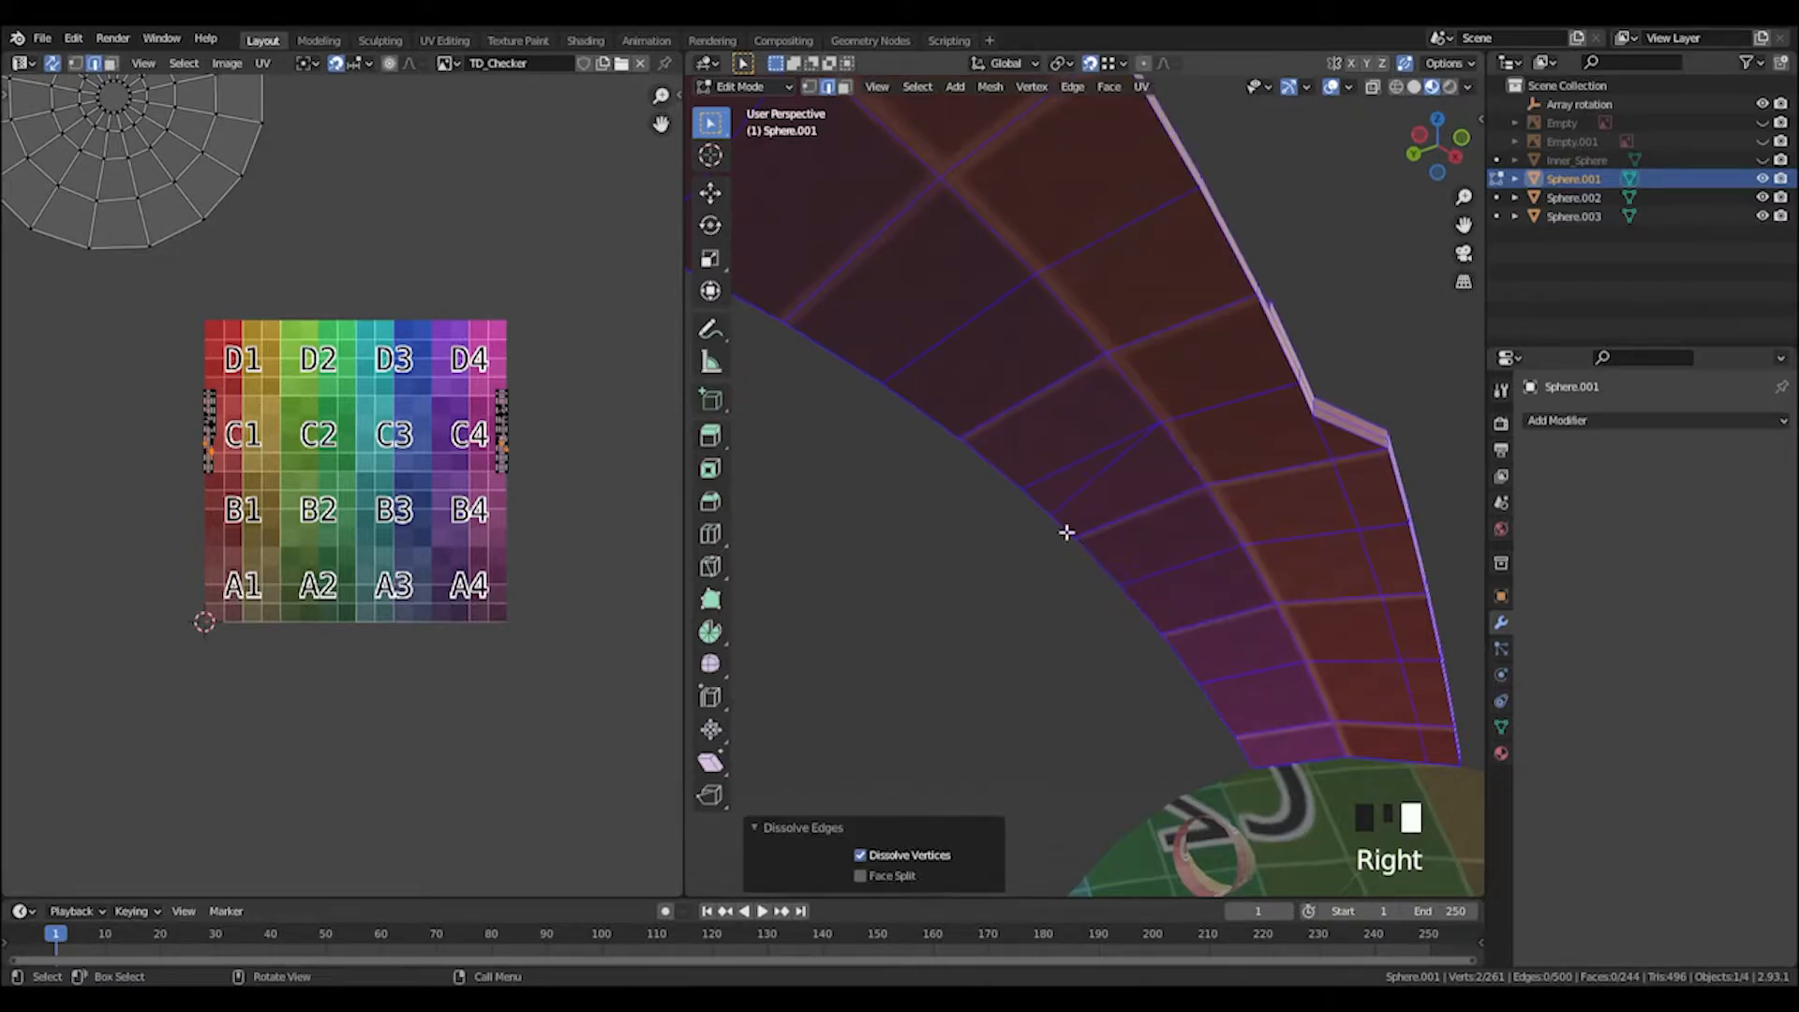
Snap the extra vertex at the notch's corner on the strap's inner surface onto the adjacent vertex along the border.
middle_click_drag(1067, 532, 1028, 430)
key("1")
left_click(1018, 423)
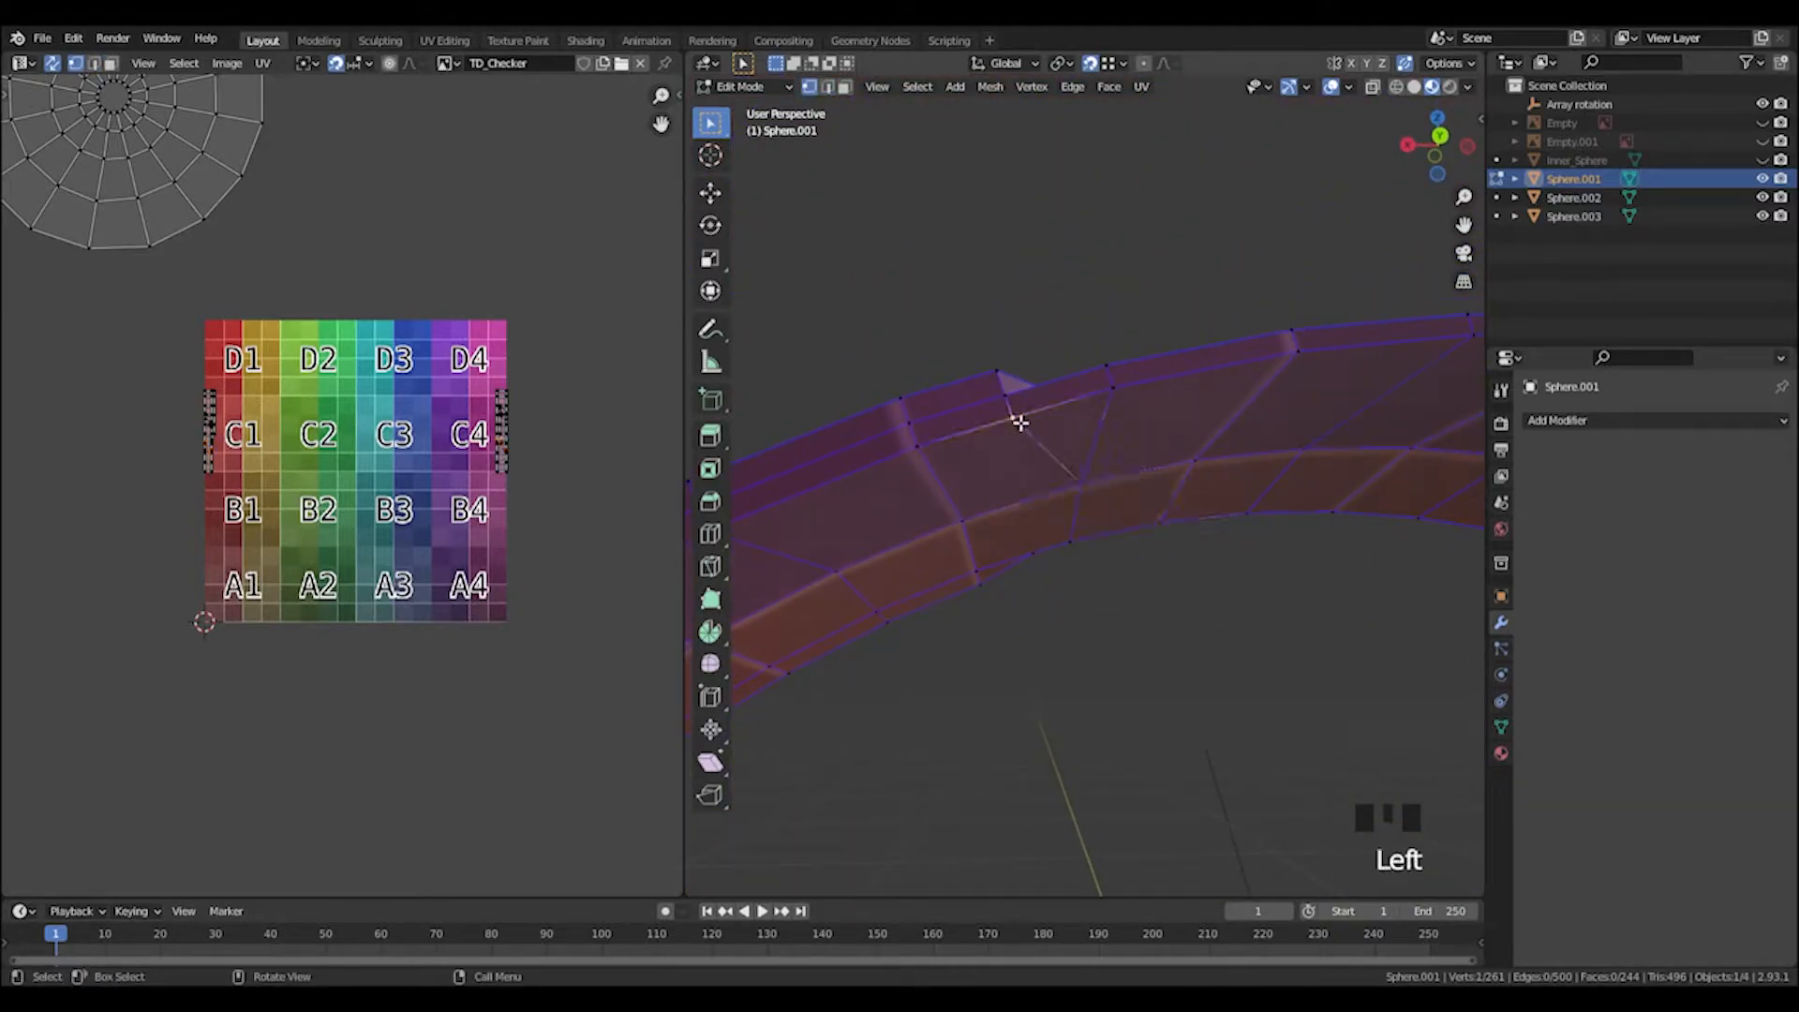
key("g")
left_click(1114, 385)
left_click(1165, 462)
Snap the extra vertex beside the notch on the strap's outer surface onto the centre ridge vertex.
middle_click_drag(1165, 462, 1040, 433)
scroll(1164, 478, "down", 6)
middle_click_drag(1202, 507, 1346, 643)
scroll(1321, 642, "up", 3)
middle_click_drag(1043, 607, 935, 563)
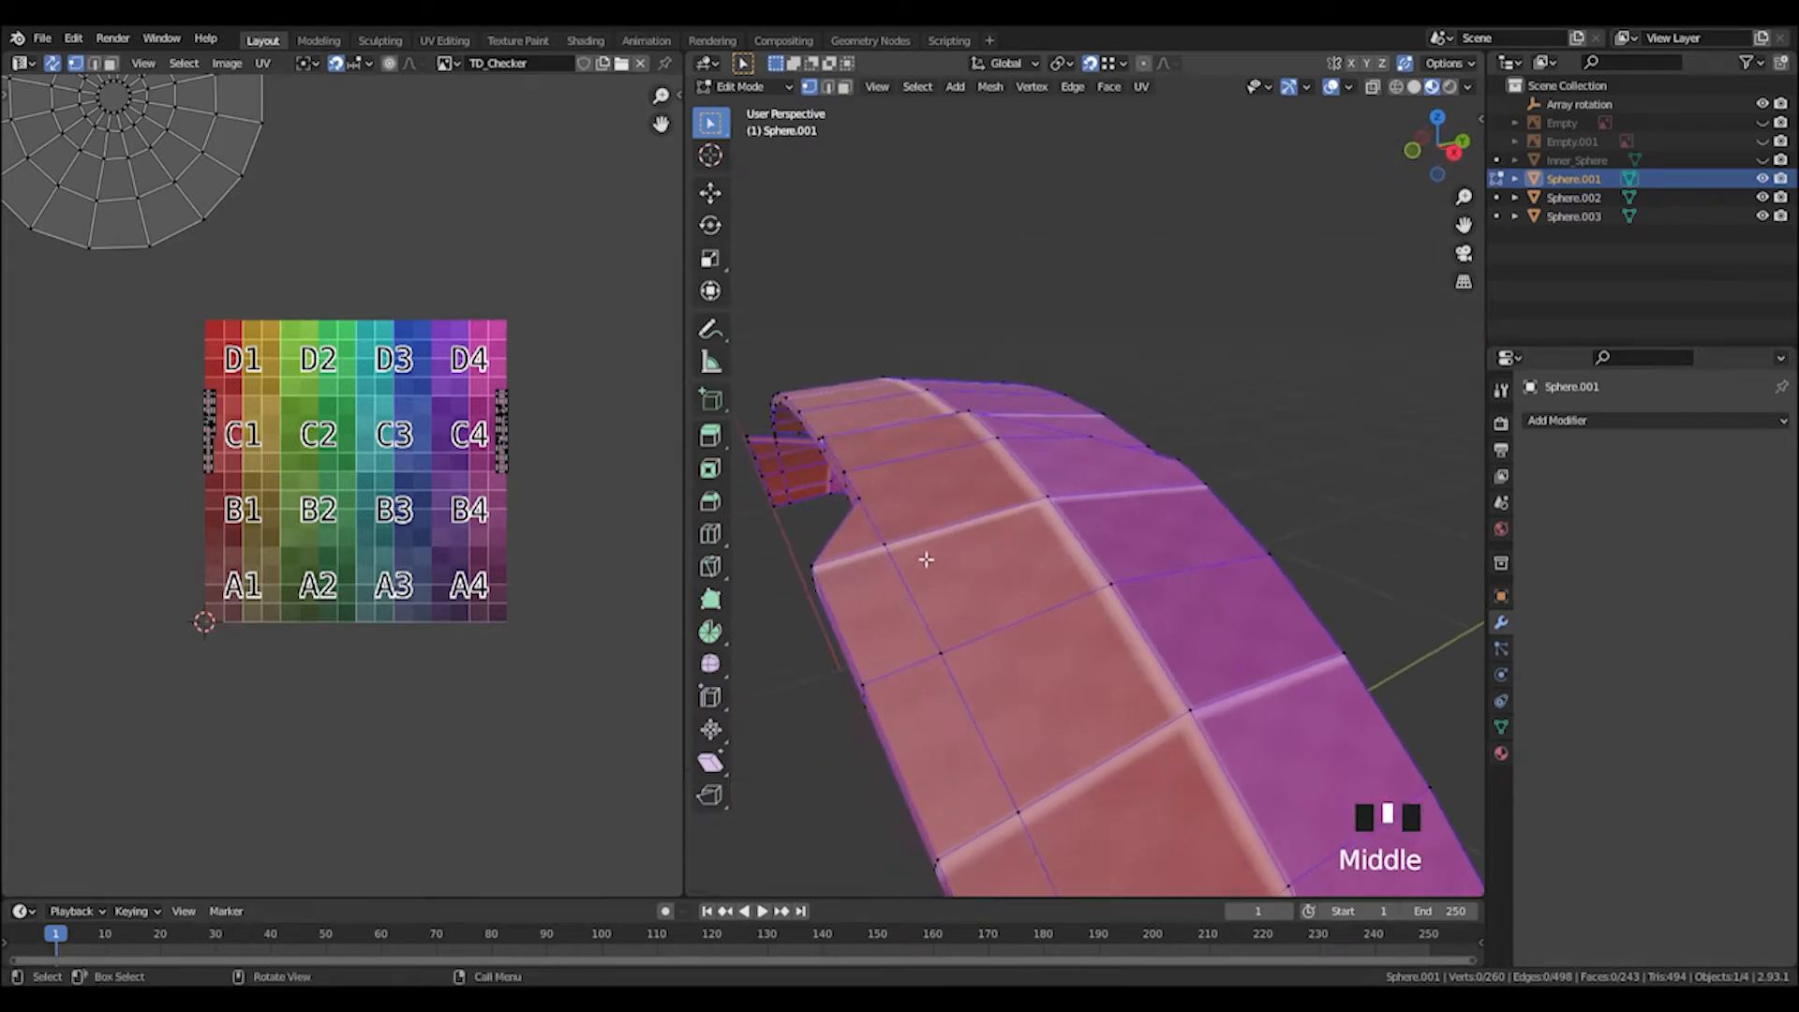
middle_click_drag(1058, 618, 1054, 635)
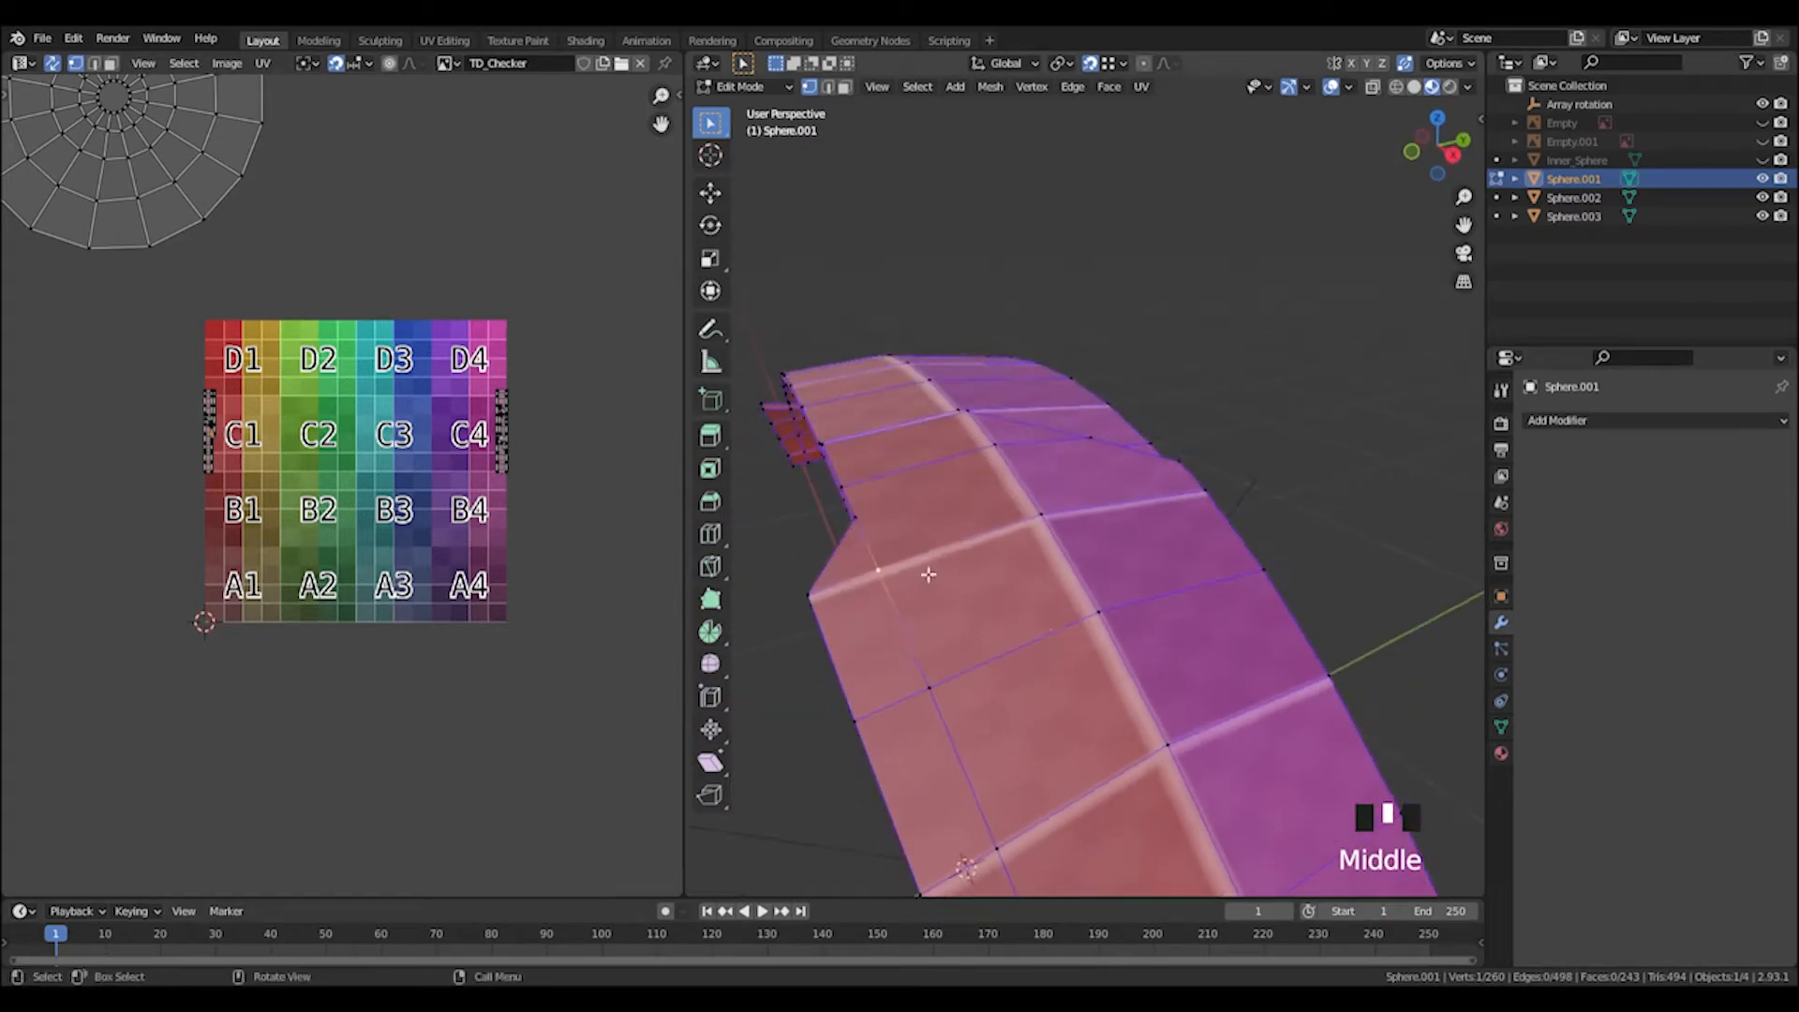
key("g")
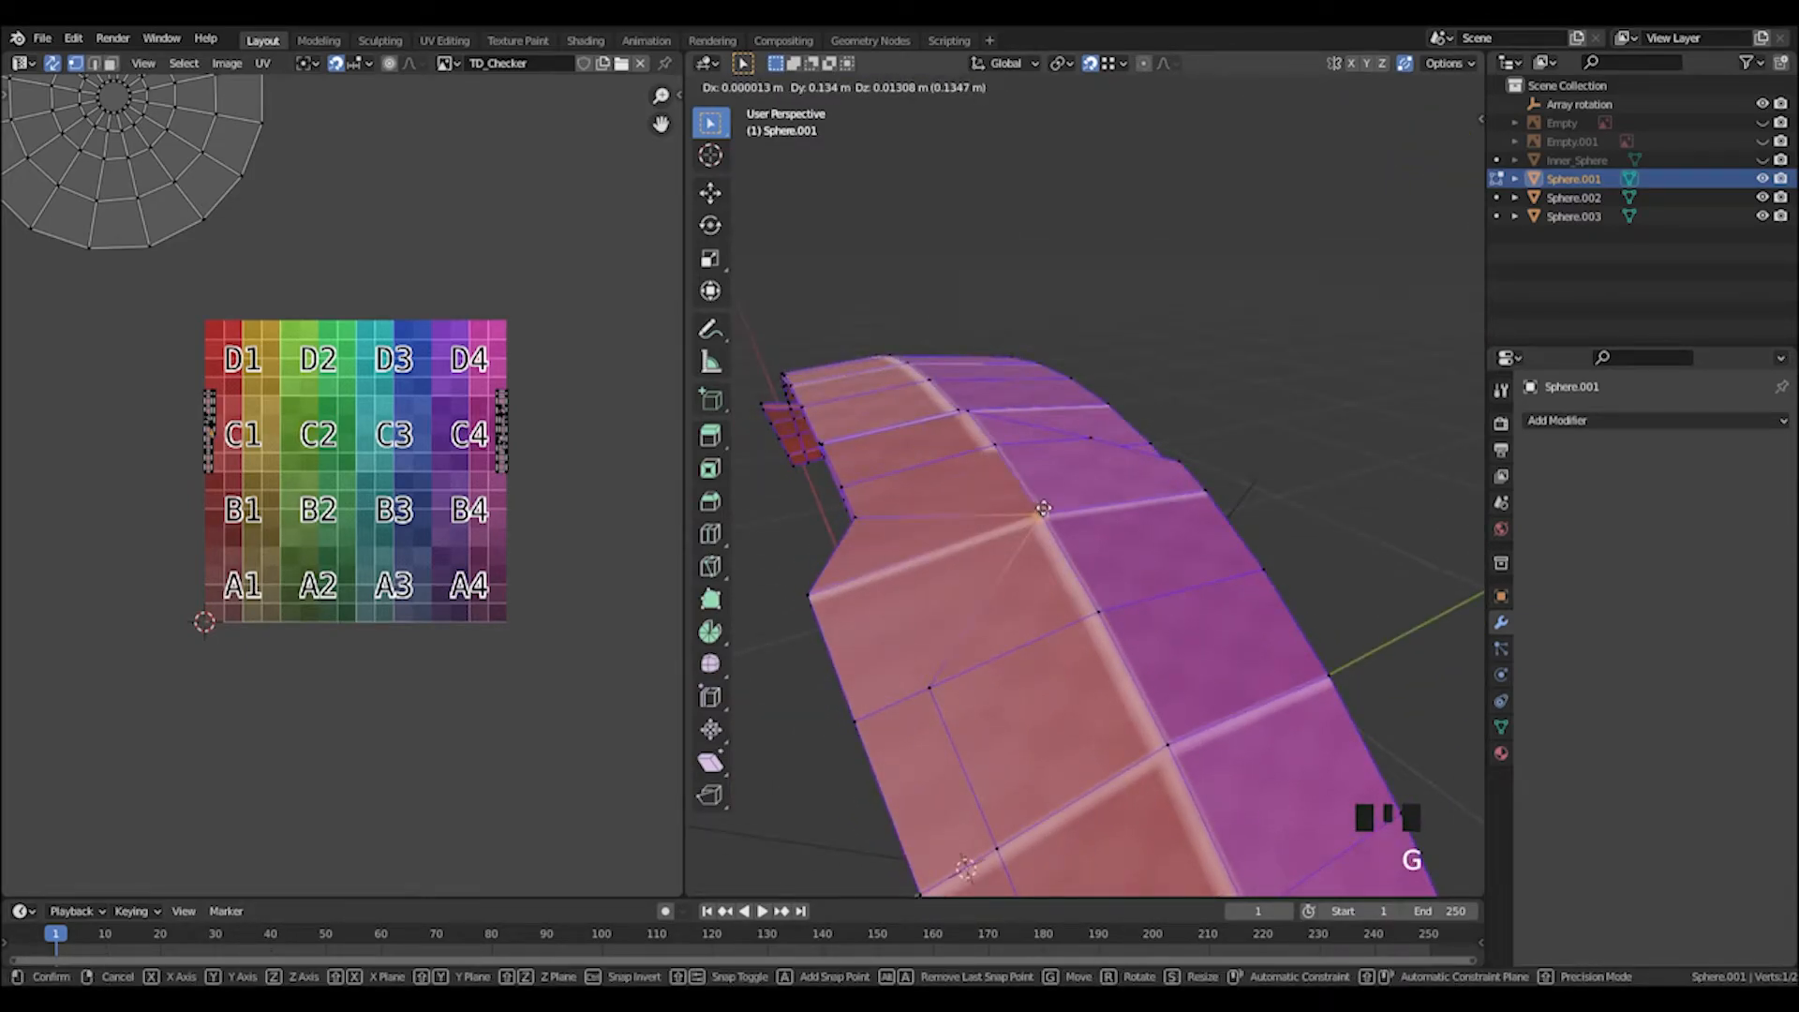
left_click(1043, 509)
Merge one more extra vertex of the strap into a nearby vertex by moving it with snapping.
scroll(1049, 606, "down", 2)
left_click(999, 602)
mouse_move(1031, 624)
middle_mouse_down()
mouse_move(1013, 542)
mouse_move(1149, 531)
mouse_move(1221, 480)
mouse_move(1205, 514)
mouse_move(1082, 560)
mouse_move(1189, 469)
mouse_move(1043, 595)
middle_mouse_up()
scroll(1214, 468, "down", 1)
key("g")
left_click(1151, 463)
Dissolve the extra lengthwise edge loop on the strap's outer surface and return to Object Mode to check the shape.
key("2")
key("x")
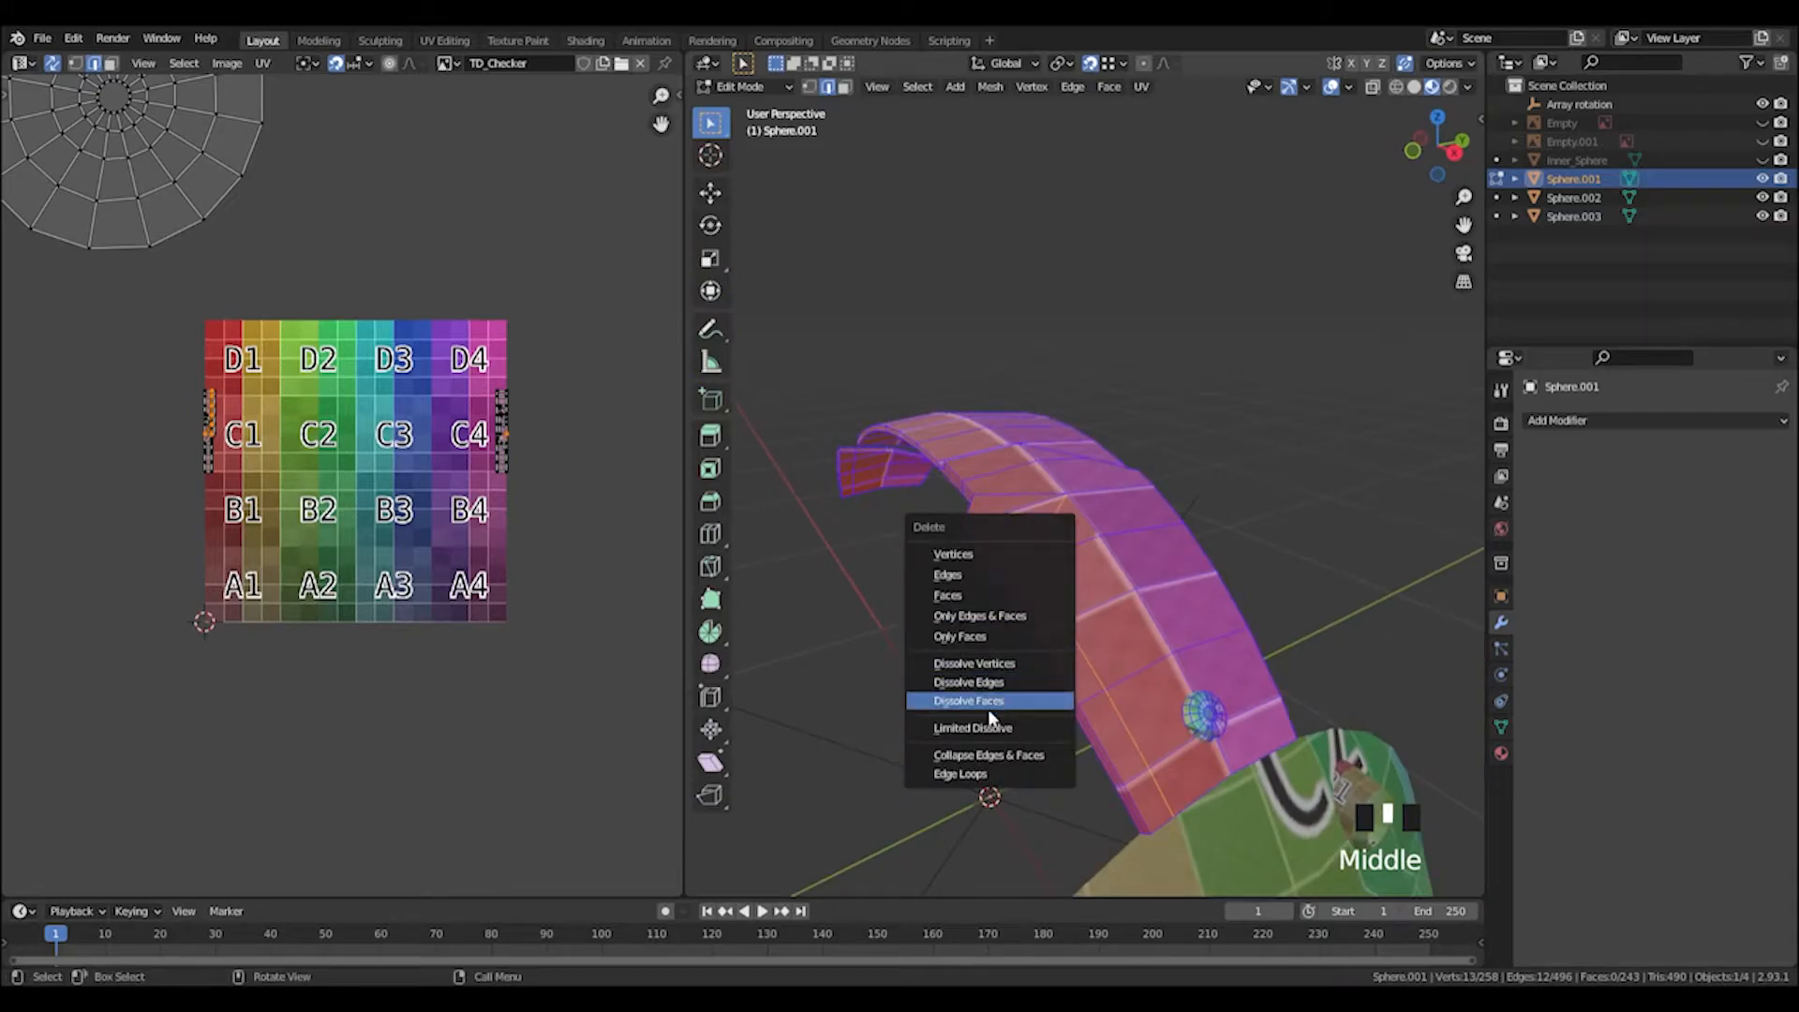
left_click(999, 690)
middle_click_drag(1197, 582, 1035, 428)
key("Tab")
left_click(1227, 609)
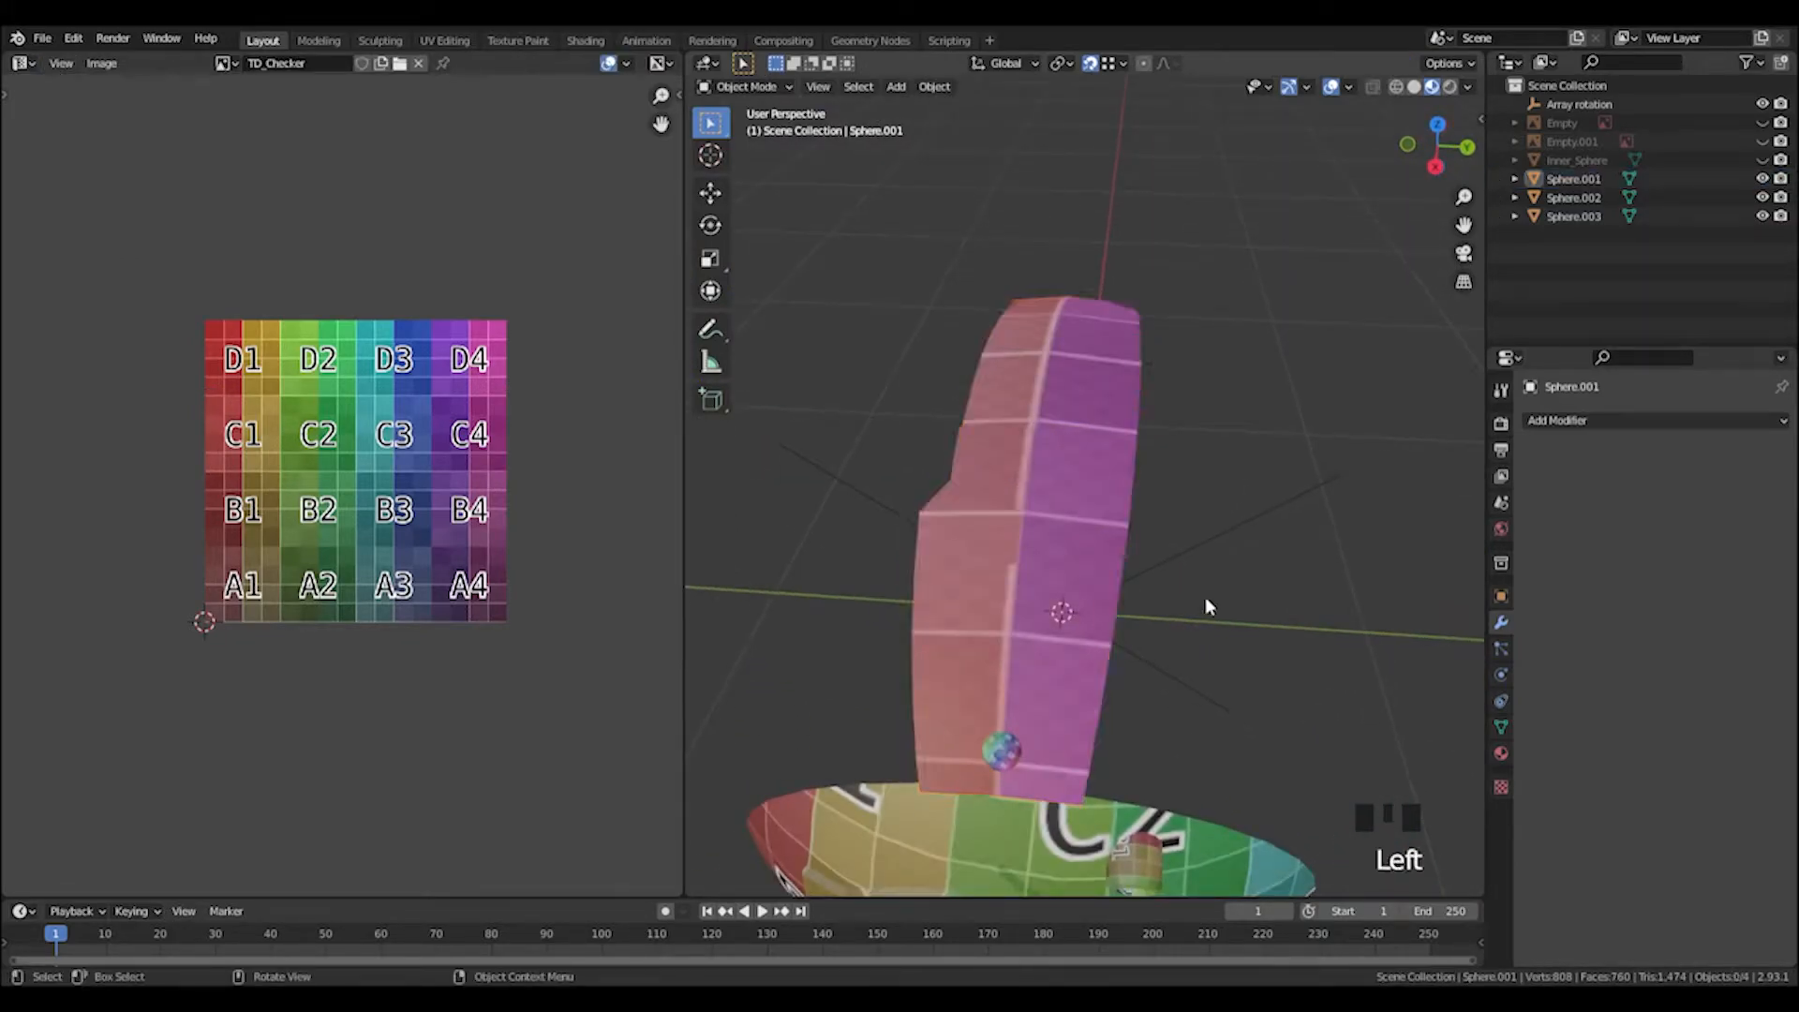
Dissolve the redundant edge loop beside the centre ridge on the short strap piece.
left_click(1274, 498)
key("Tab")
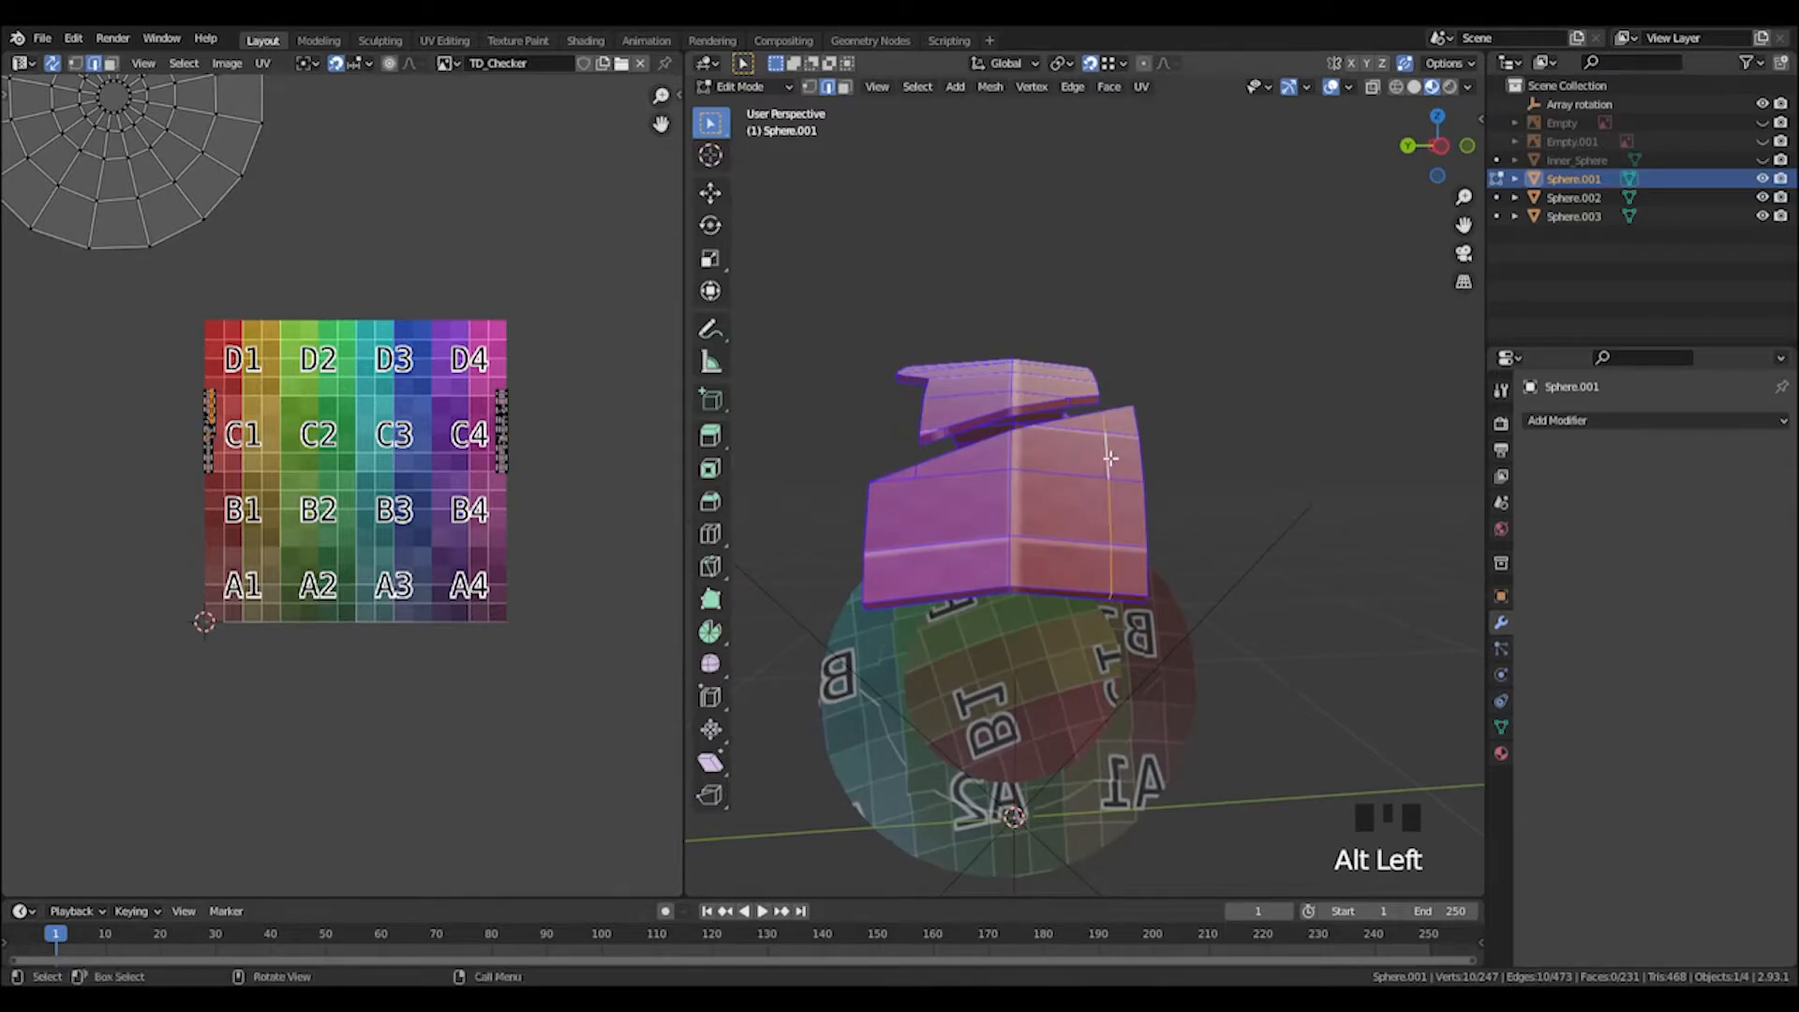
key("z")
key("x")
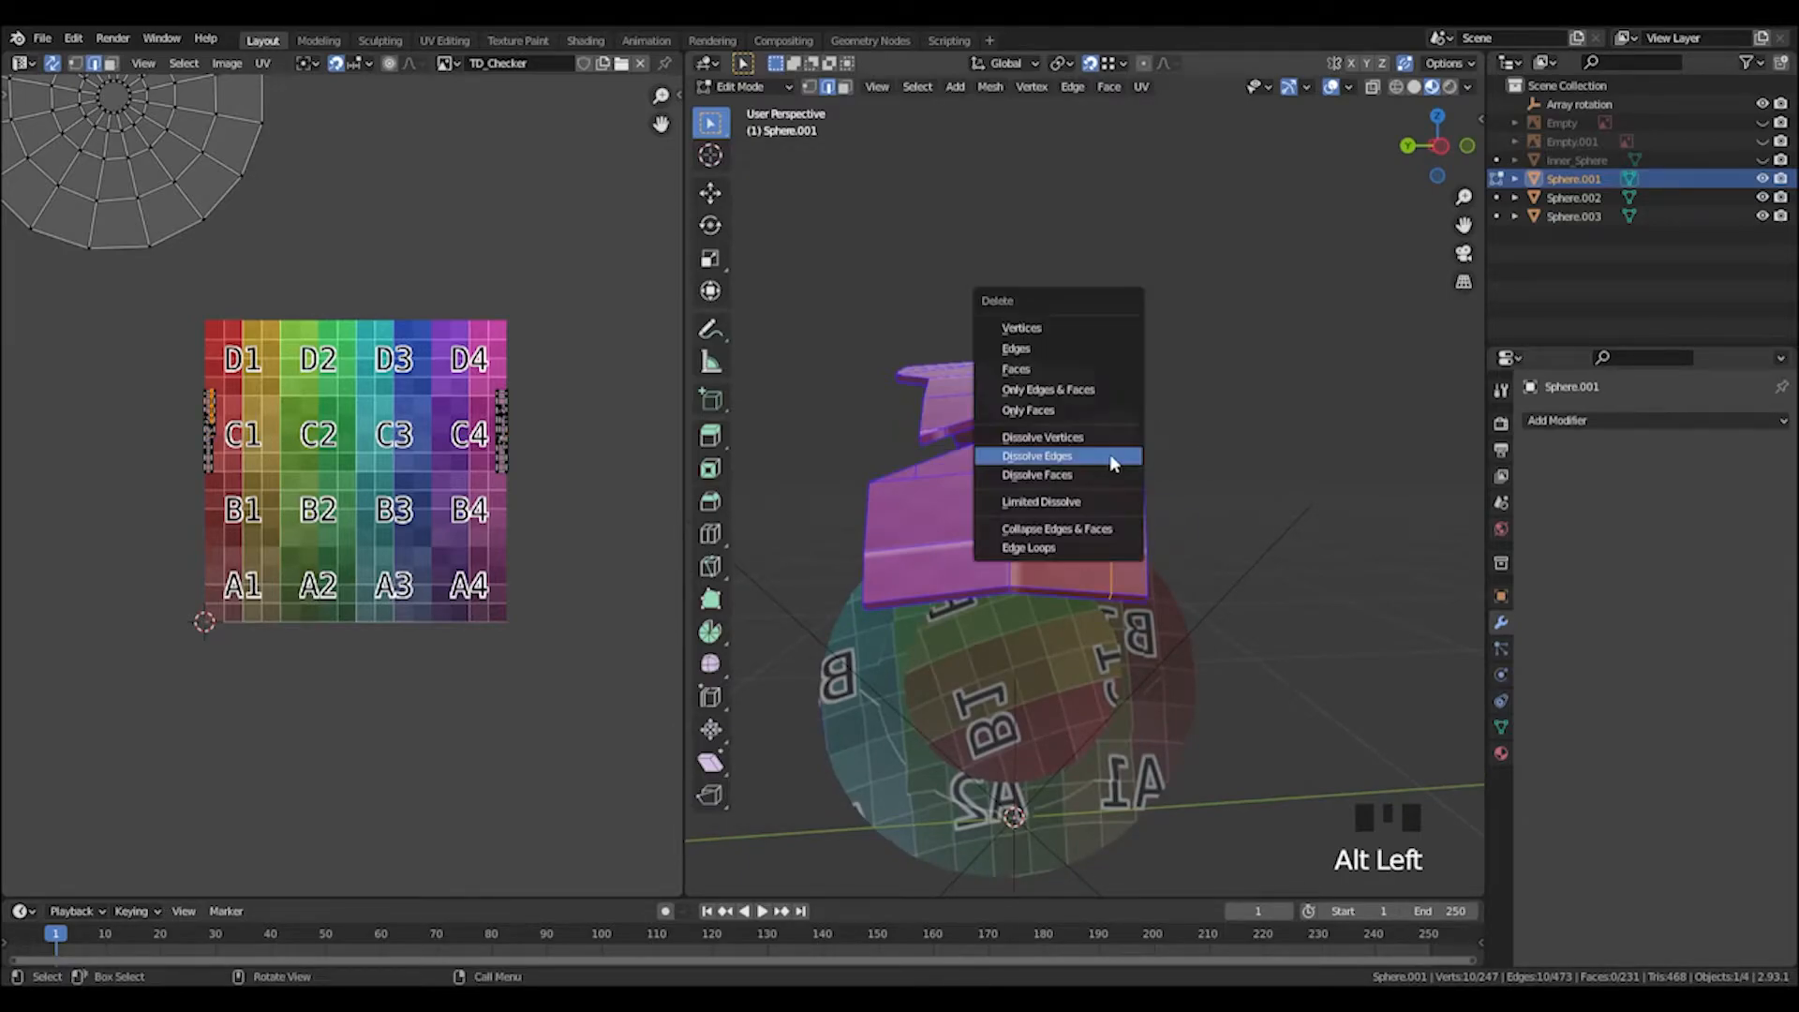
left_click(1096, 454)
Snap the leftover vertices on the short strap piece's outer and inner surfaces onto adjacent vertices.
middle_click_drag(985, 408, 1213, 532)
scroll(1216, 534, "up", 3)
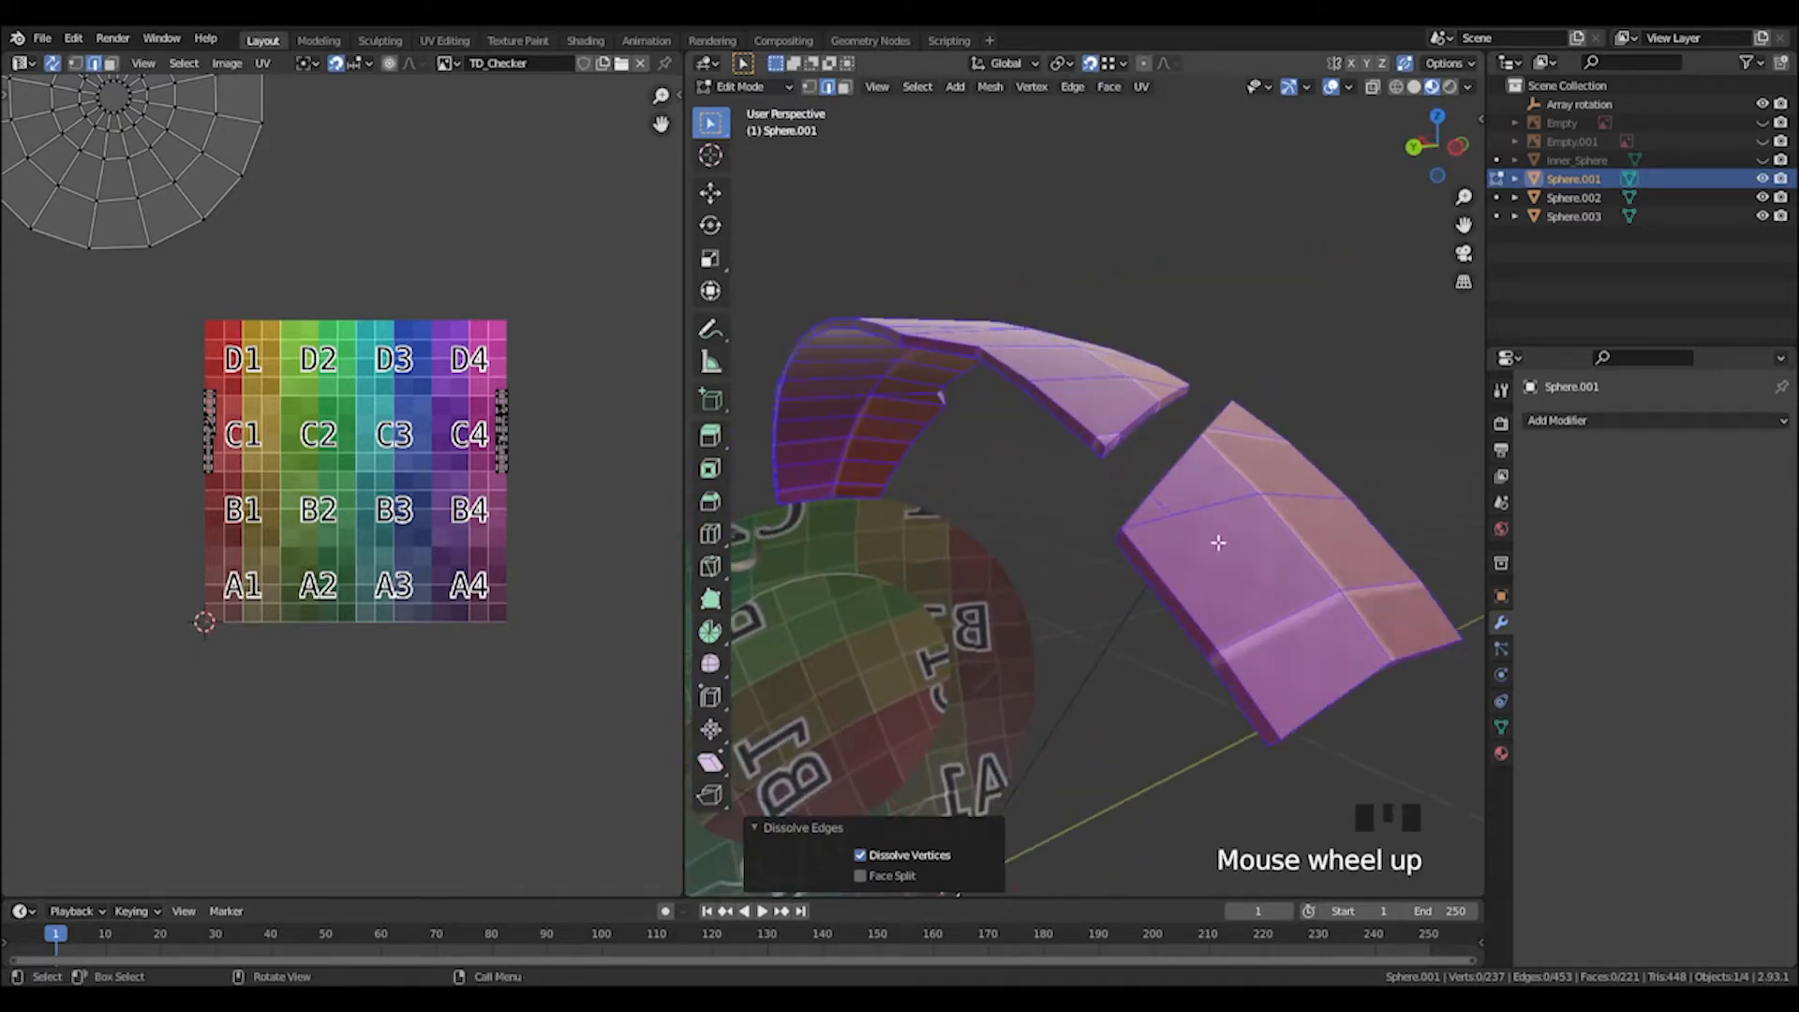
left_click(1176, 513)
key("g")
left_click(1257, 492)
middle_click_drag(1258, 492, 1360, 326)
key("g")
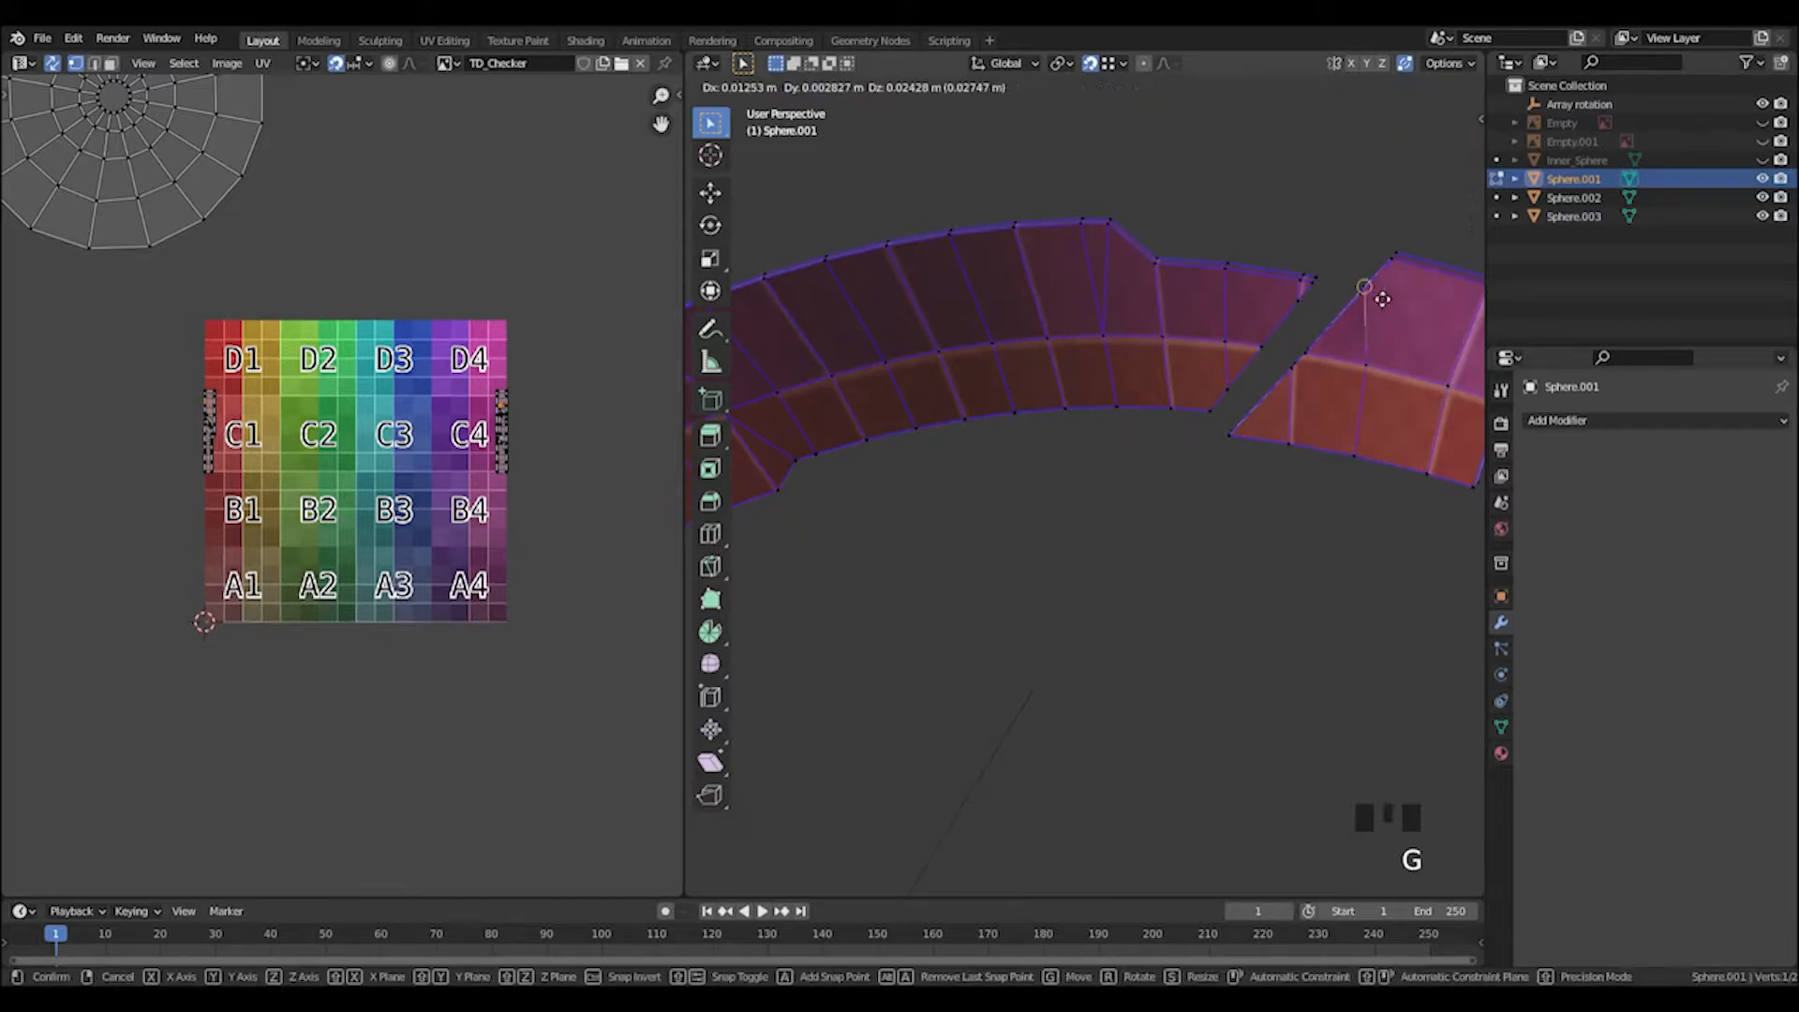
left_click(1366, 368)
left_click(1253, 522)
Return to Object Mode and examine the cleaned-up strap's shape from several sides.
mouse_move(1253, 522)
middle_mouse_down()
mouse_move(1172, 522)
mouse_move(1144, 603)
mouse_move(1073, 682)
mouse_move(1241, 683)
mouse_move(1233, 509)
middle_mouse_up()
scroll(1237, 674, "down", 2)
key("Tab")
left_click(1234, 488)
left_click(1058, 430)
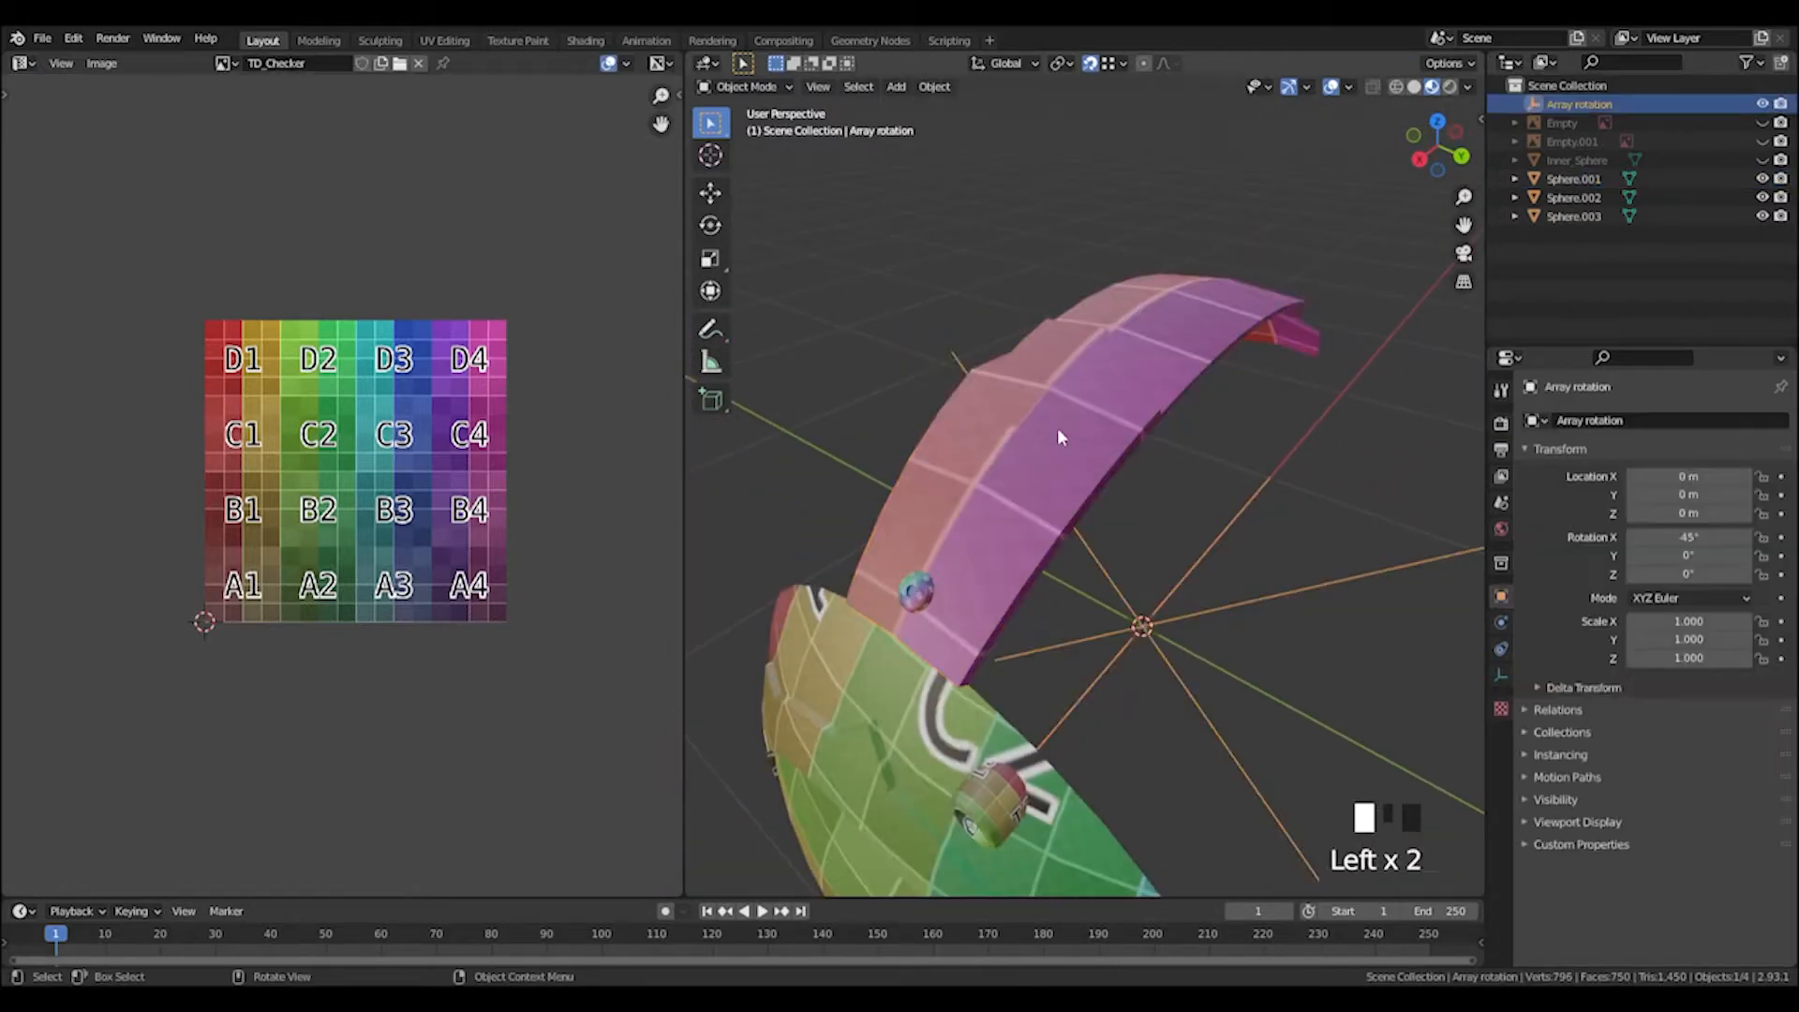
key("Tab")
middle_click_drag(1153, 419, 992, 390)
scroll(993, 441, "up", 2)
scroll(1093, 515, "up", 2)
scroll(875, 594, "down", 1)
middle_click_drag(948, 535, 1111, 614)
Try to unwrap the long strap piece, selecting its linked faces delimited by seams.
key("Tab")
left_click(1054, 453)
key("Tab")
left_click(997, 436)
key("3")
left_click(1013, 457)
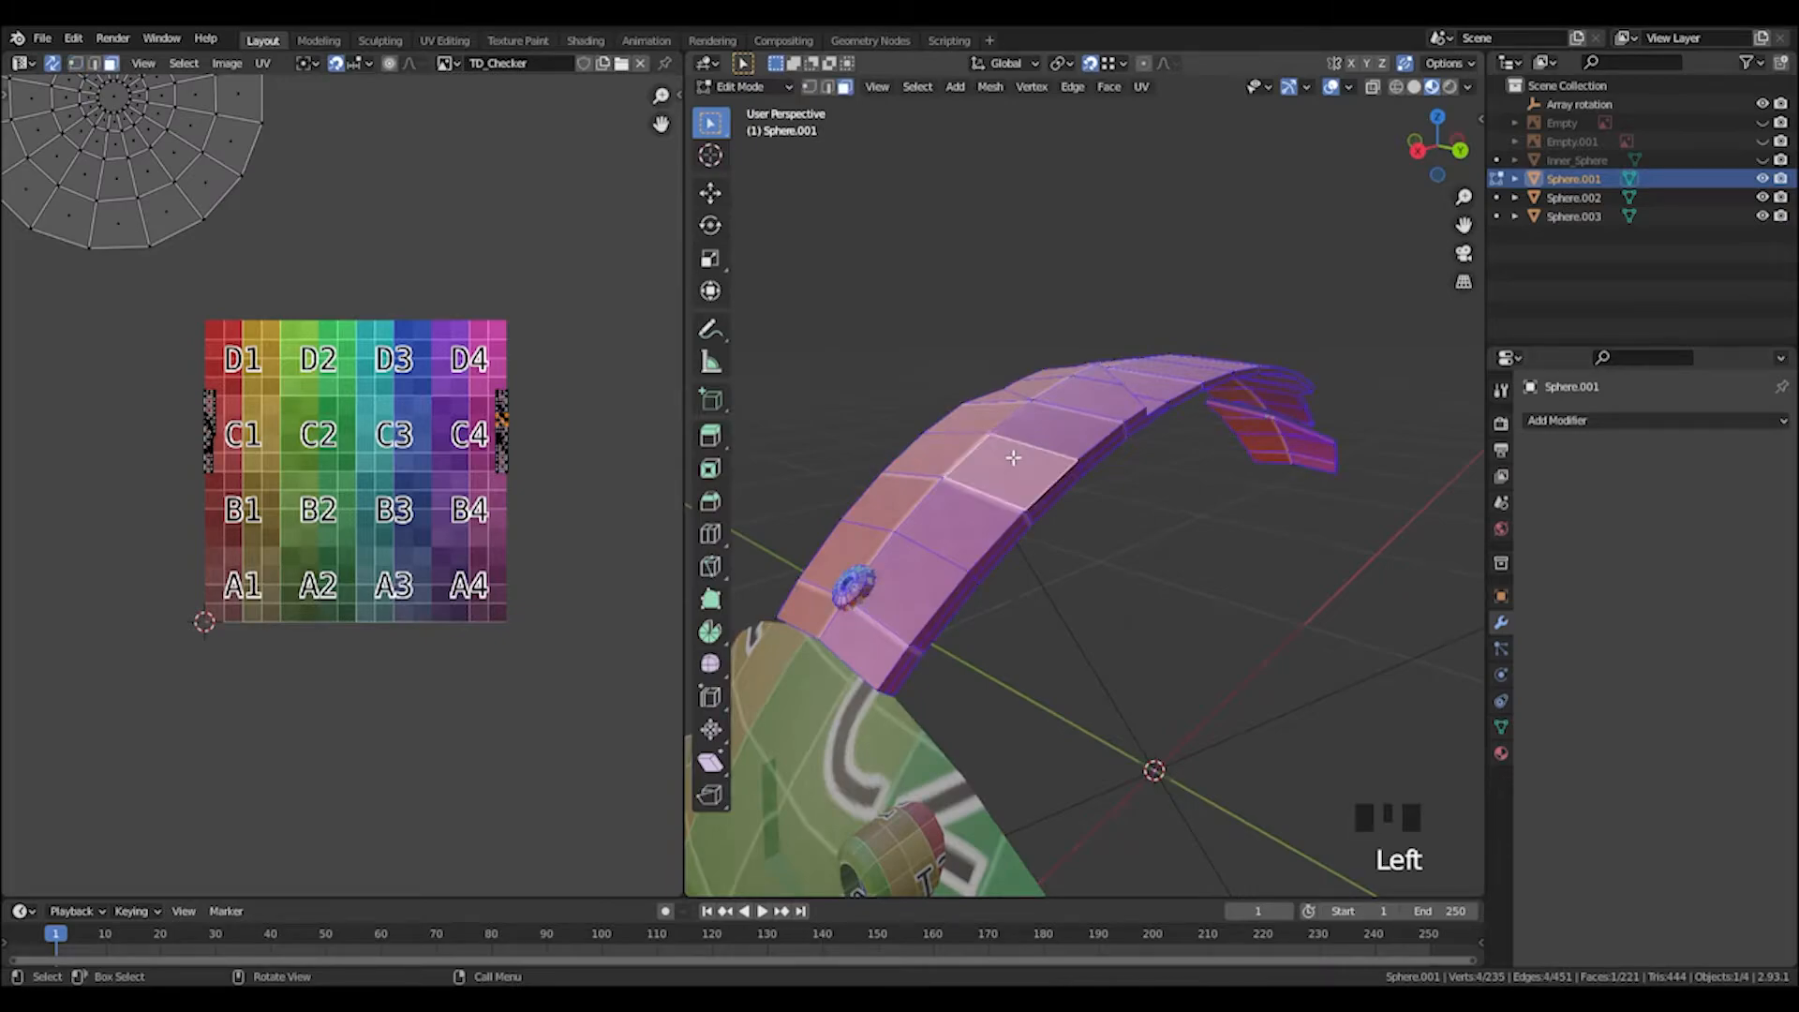
key("l")
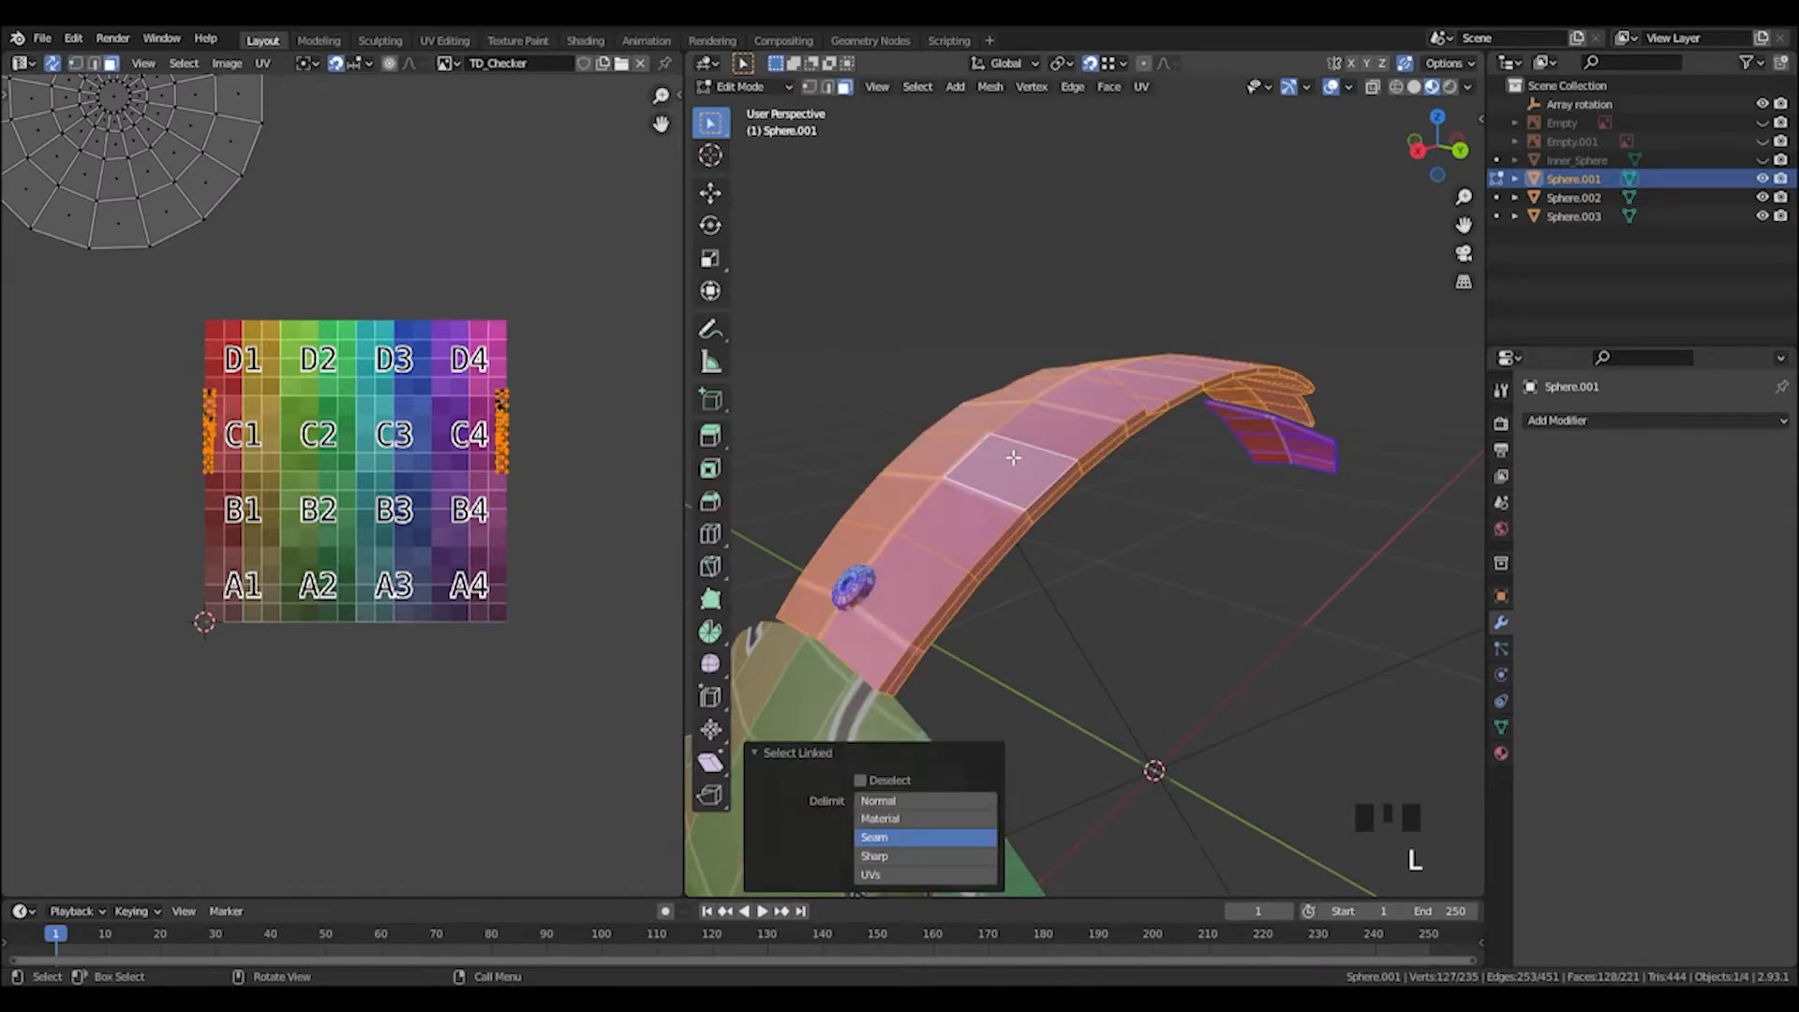
key("u")
left_click(938, 383)
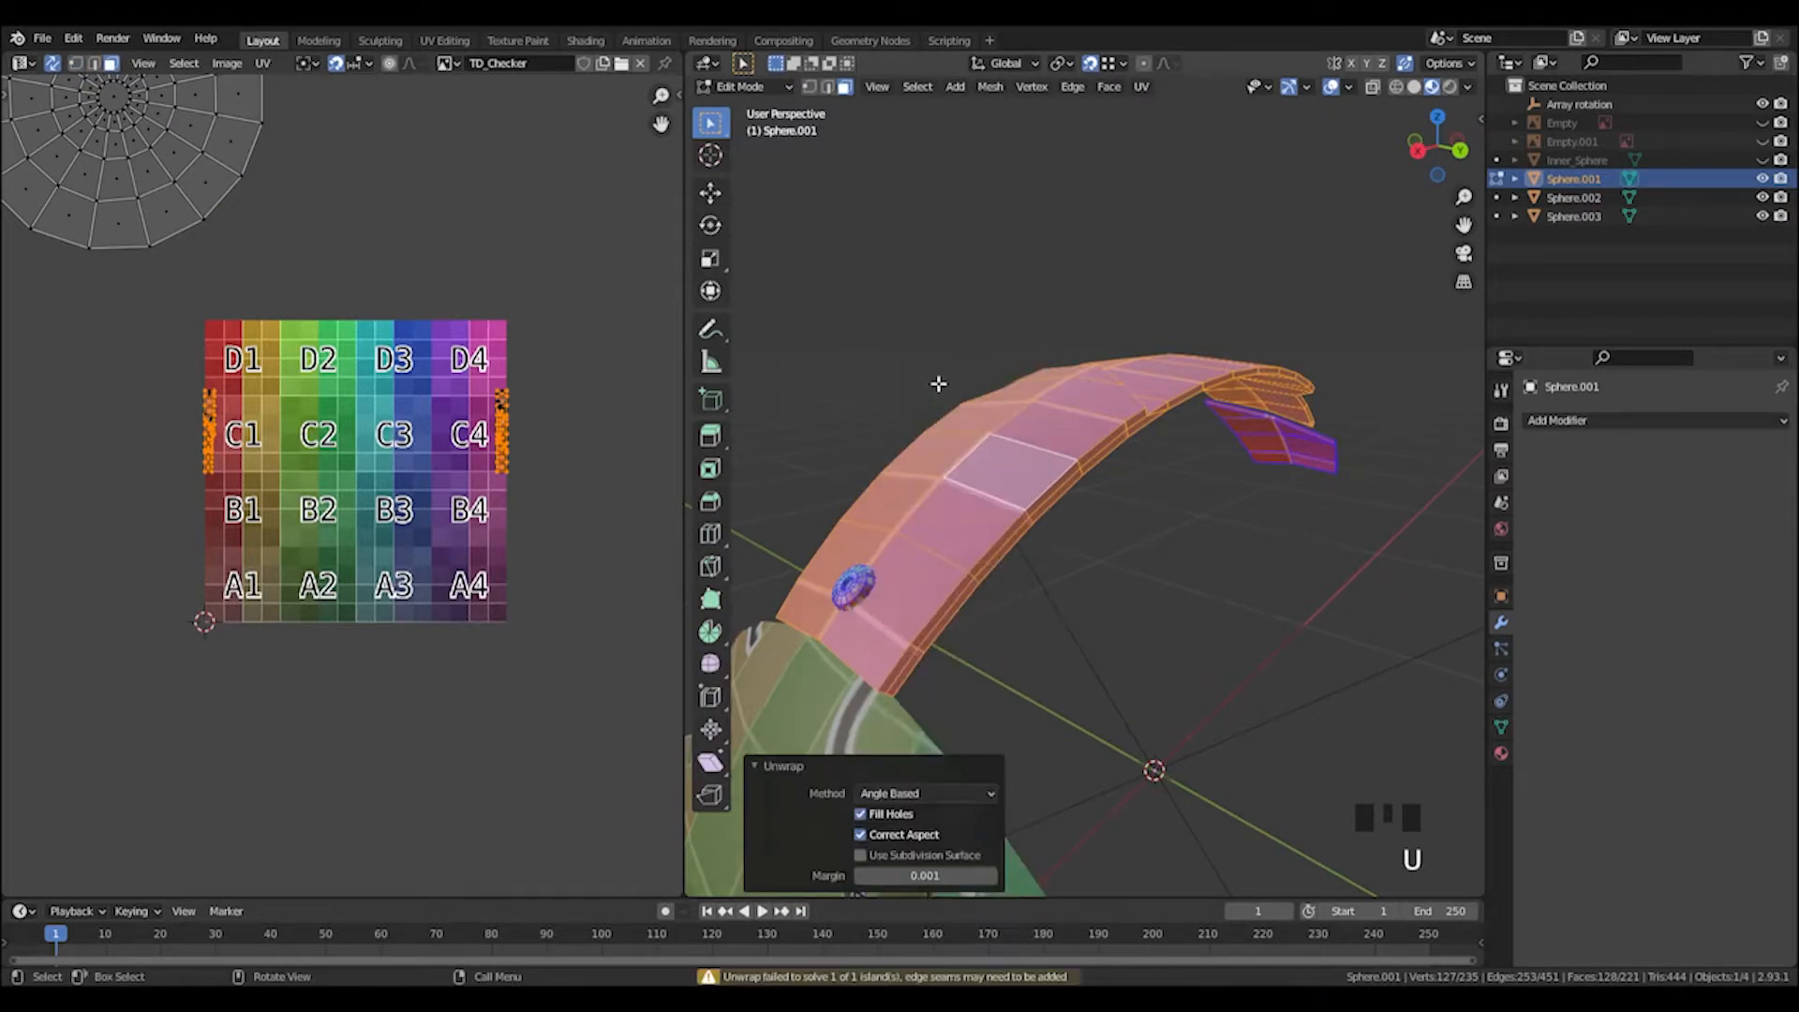
Move the strap's UV strip from the checker texture's C1 side over to the C4 tile.
scroll(486, 427, "up", 3)
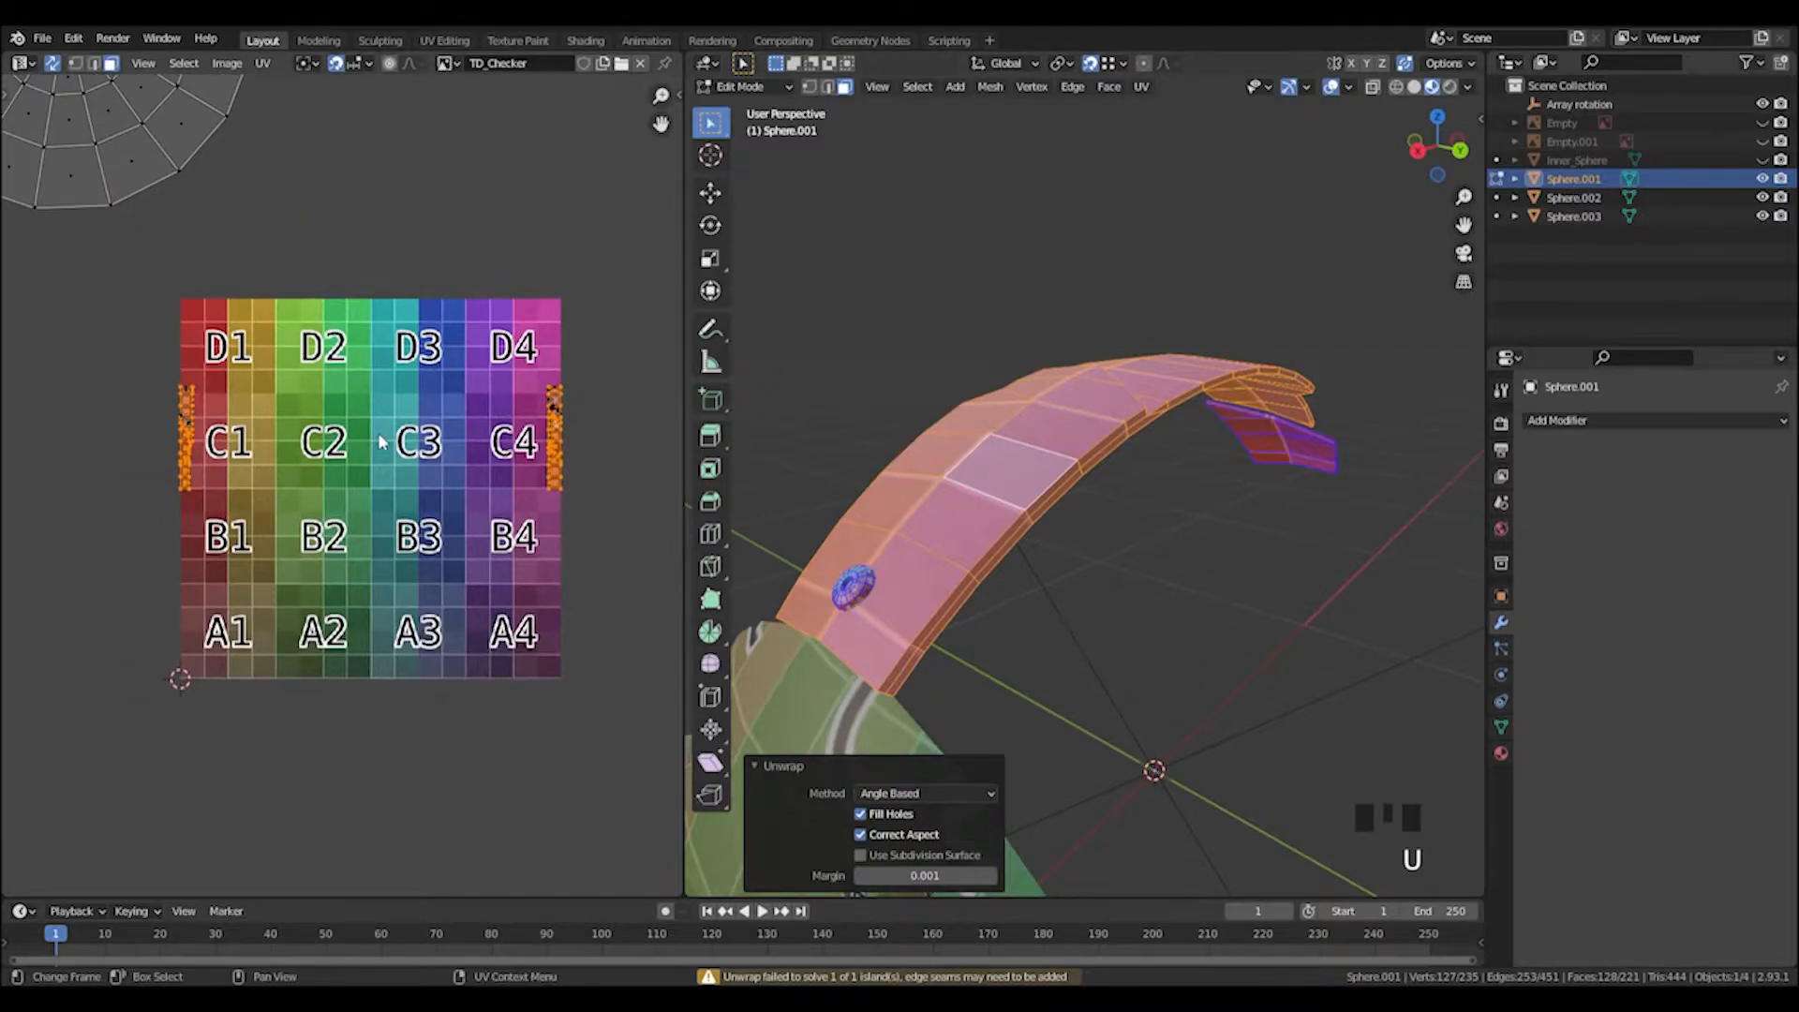
left_click(217, 527)
key("g")
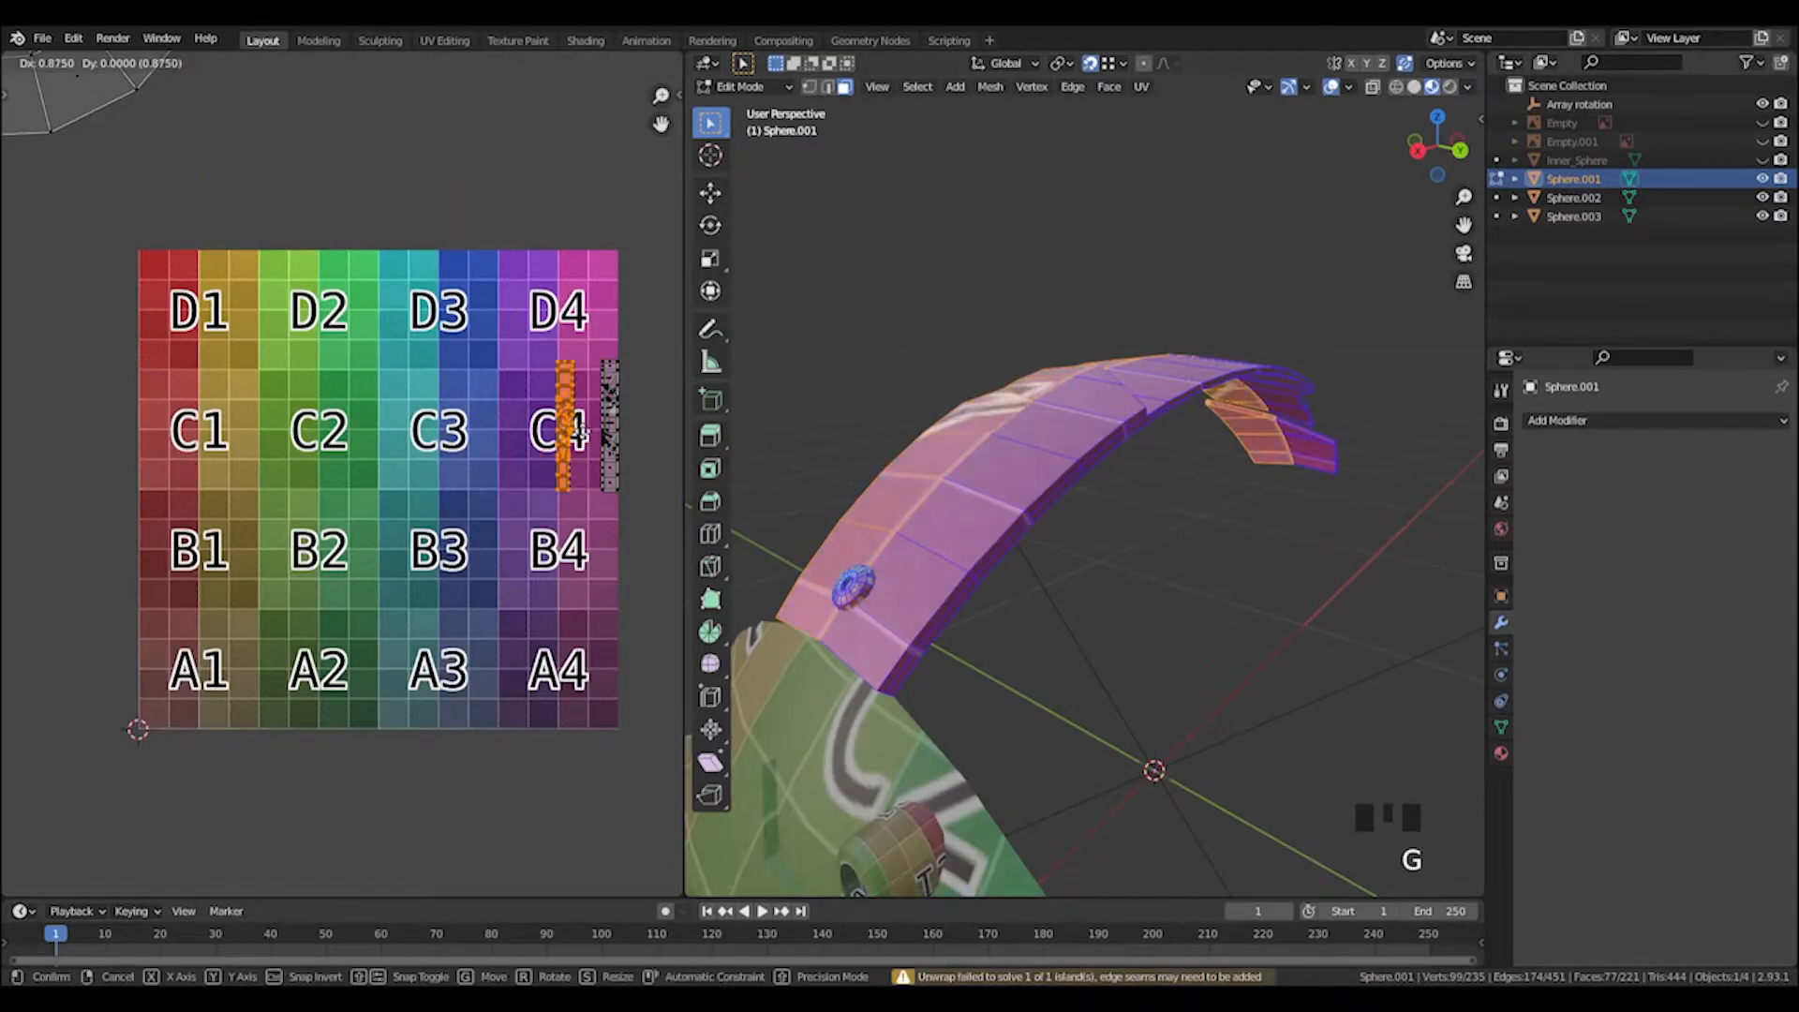
left_click(600, 449)
Examine the strap's two narrow UV strips to see which faces of the model they contain.
scroll(599, 450, "up", 6)
left_click(352, 620)
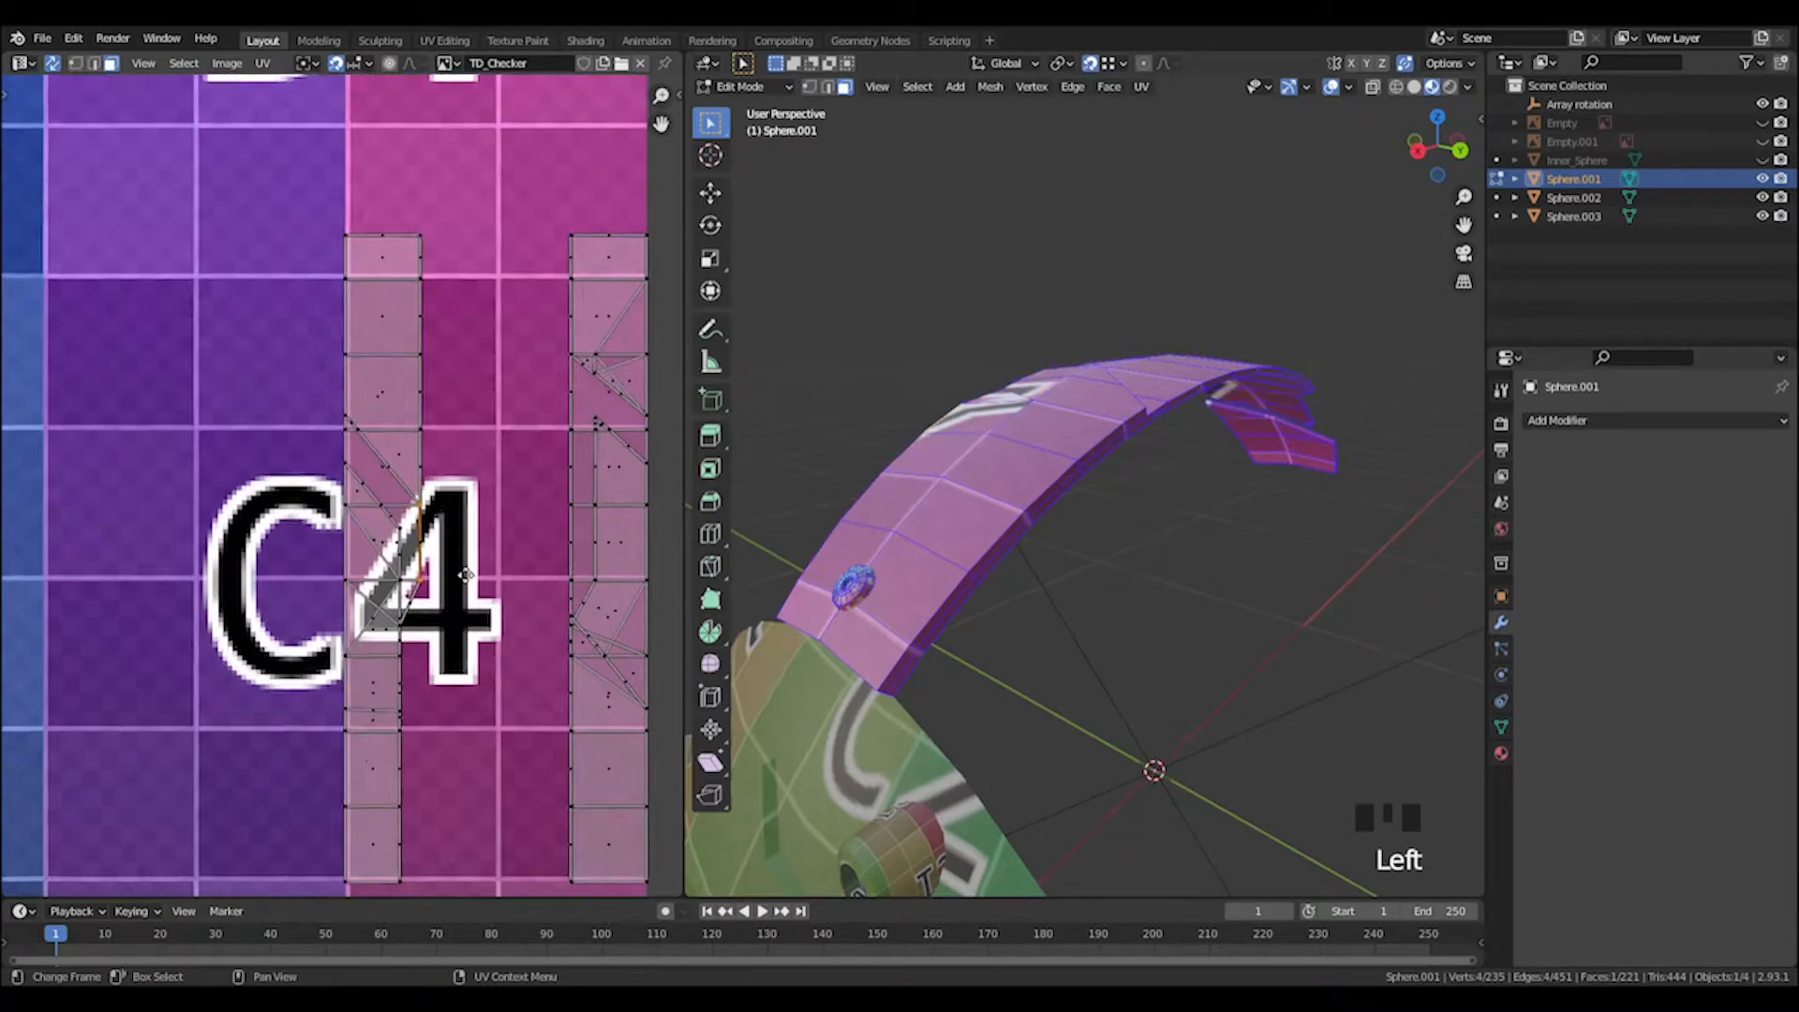
key("l")
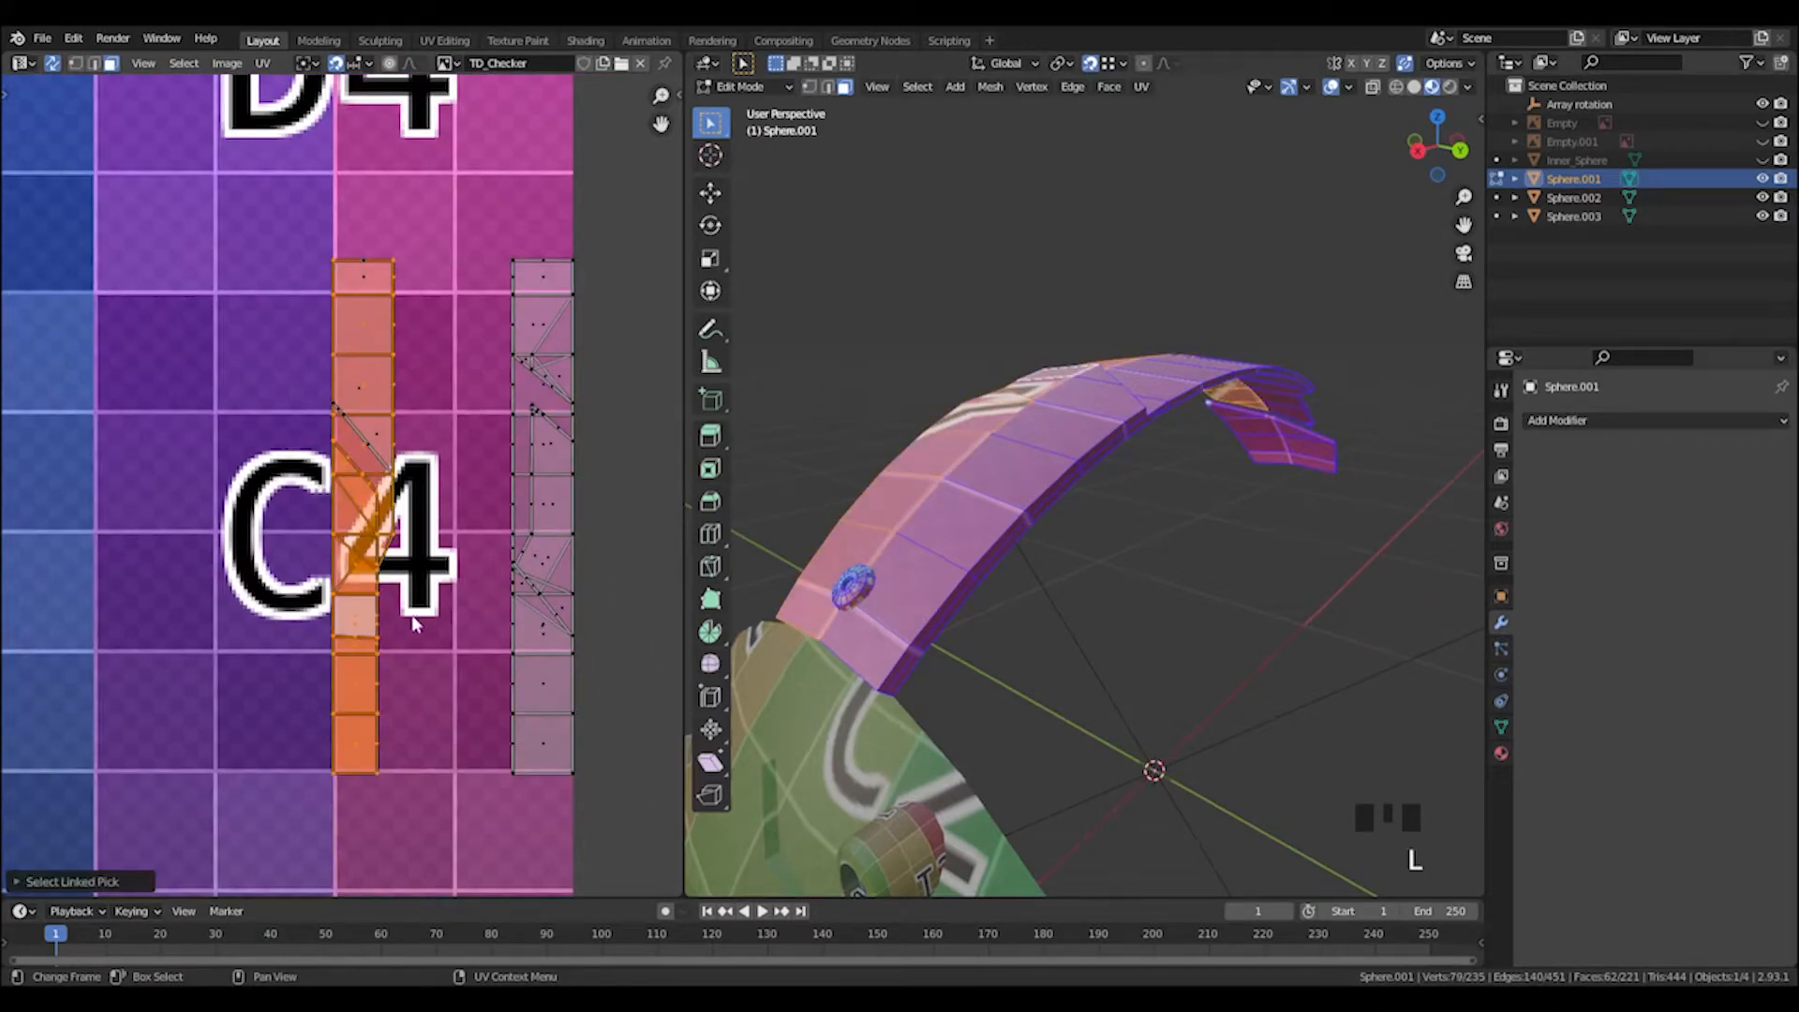
middle_click_drag(1078, 524, 1121, 494)
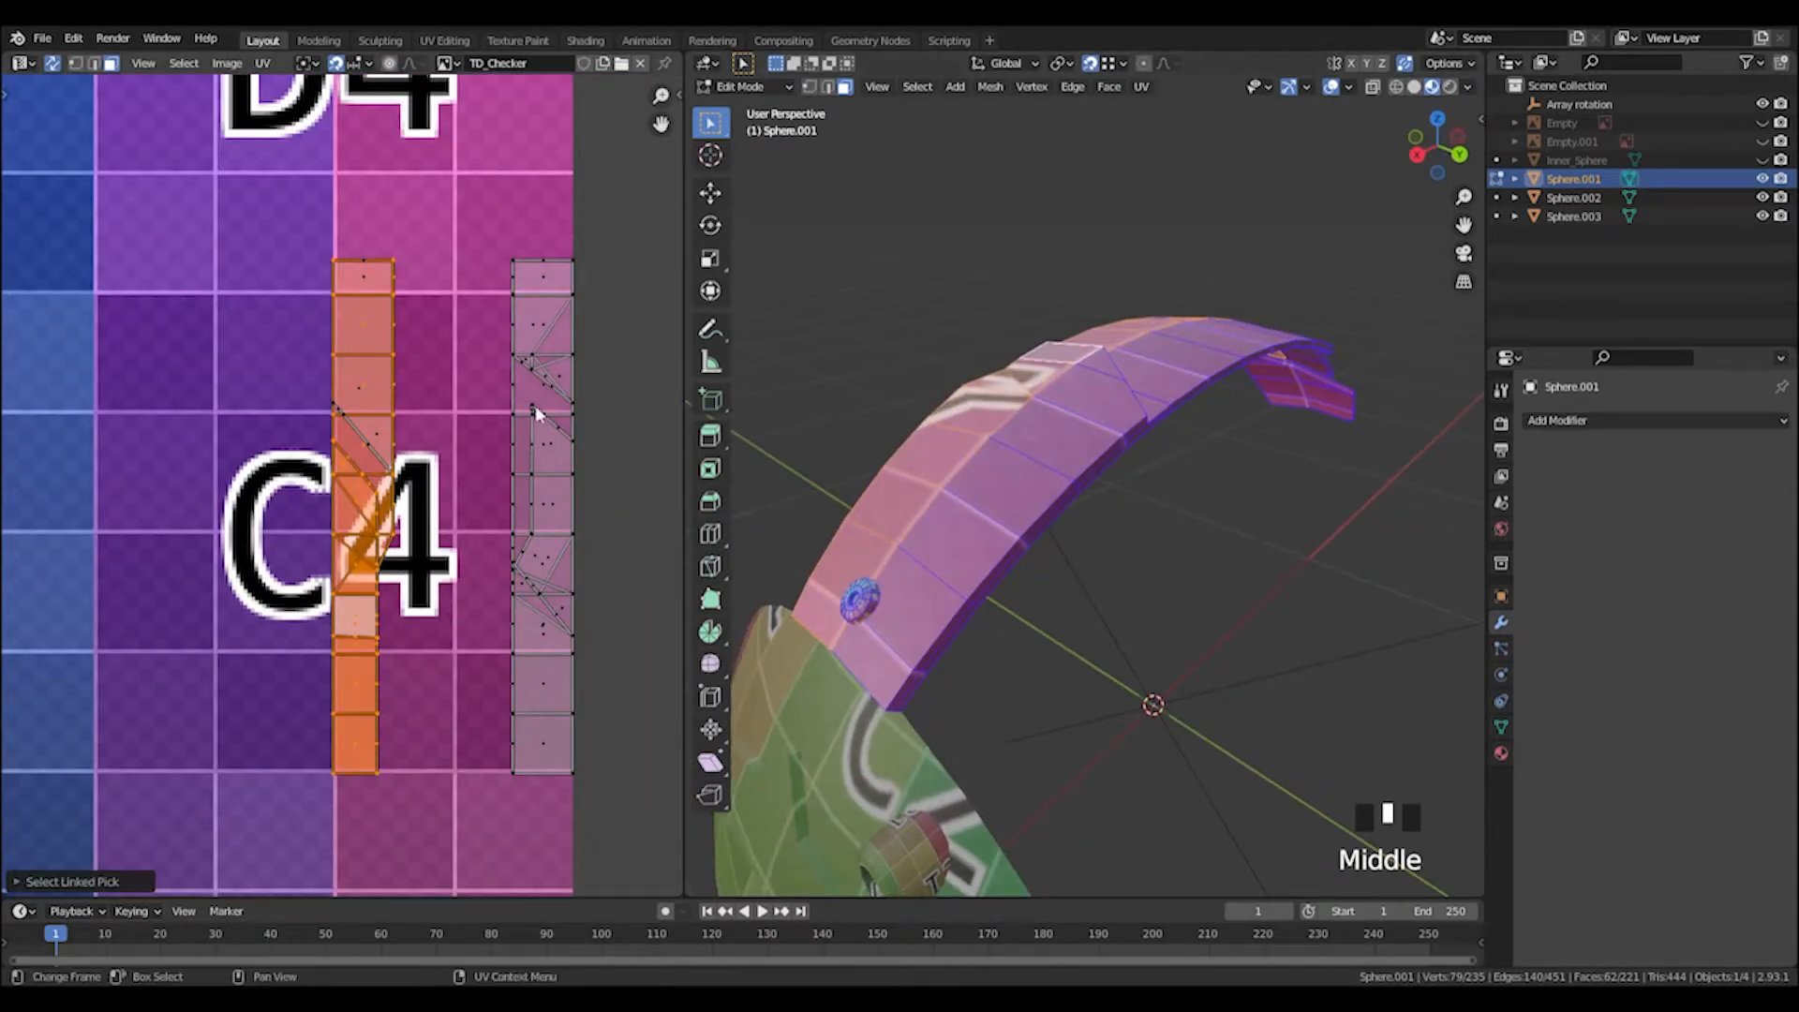
left_click(354, 418)
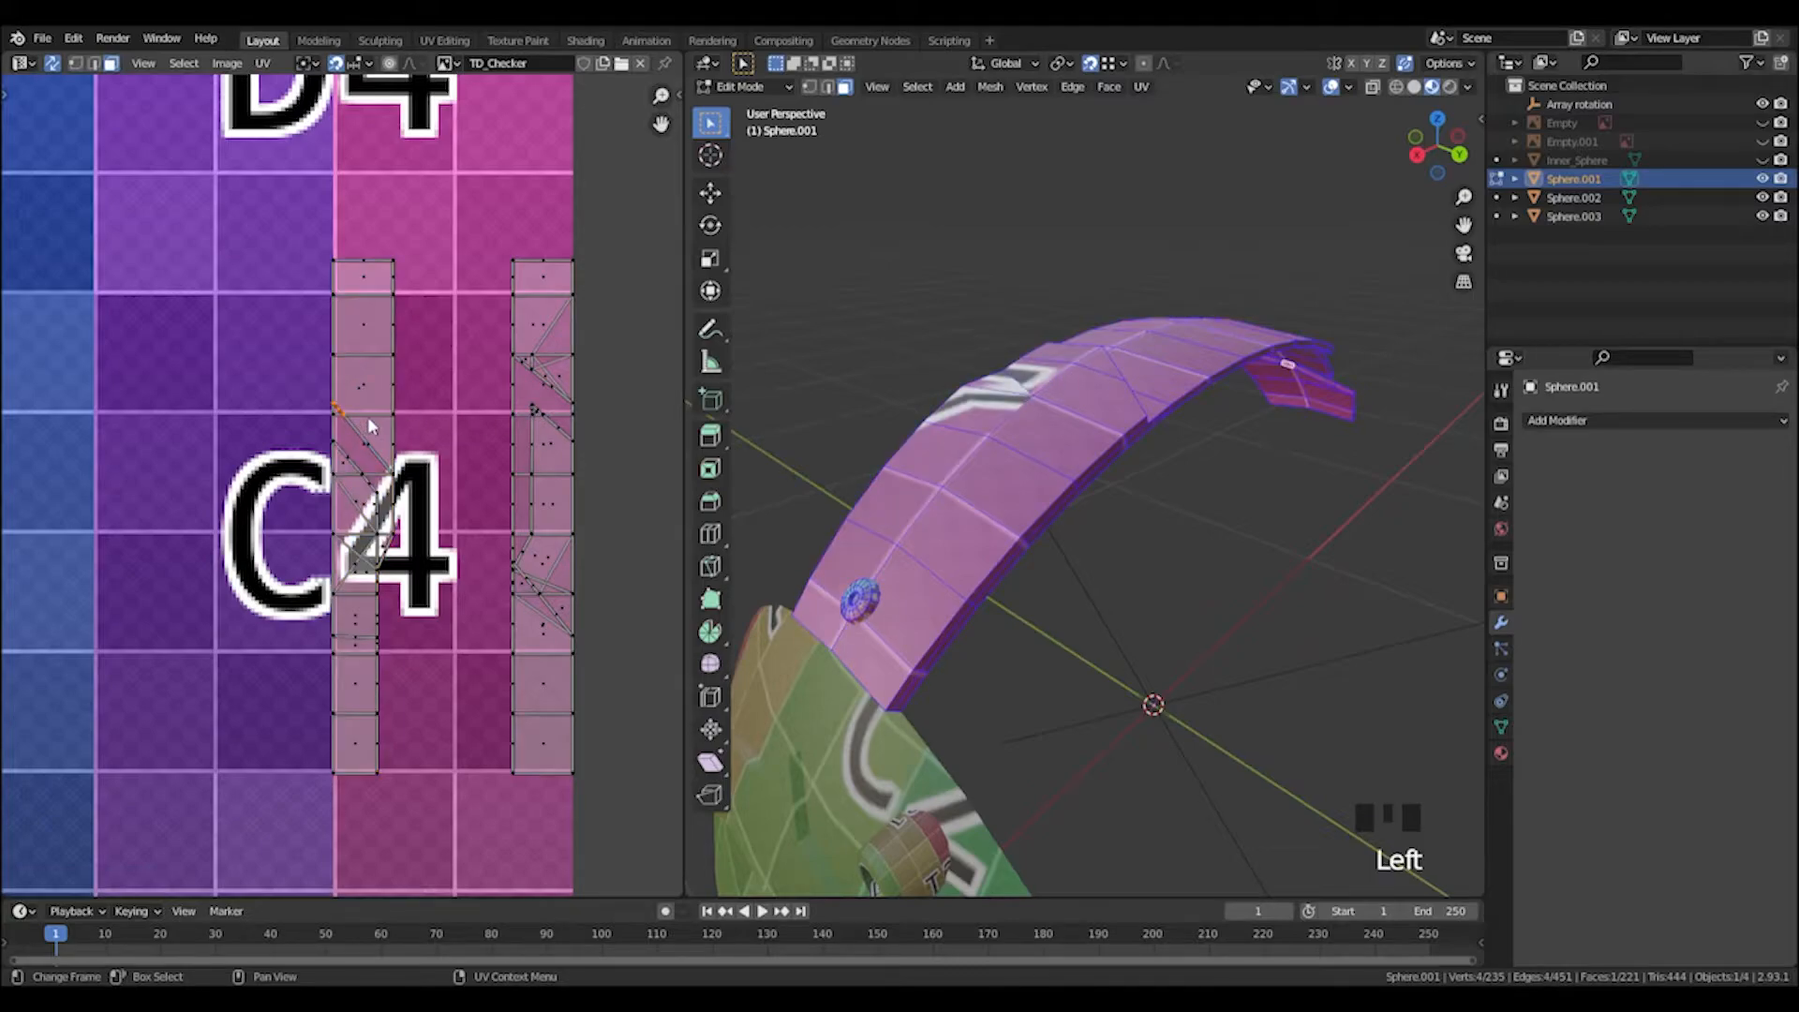
key("g")
left_click(306, 425)
left_click(306, 426)
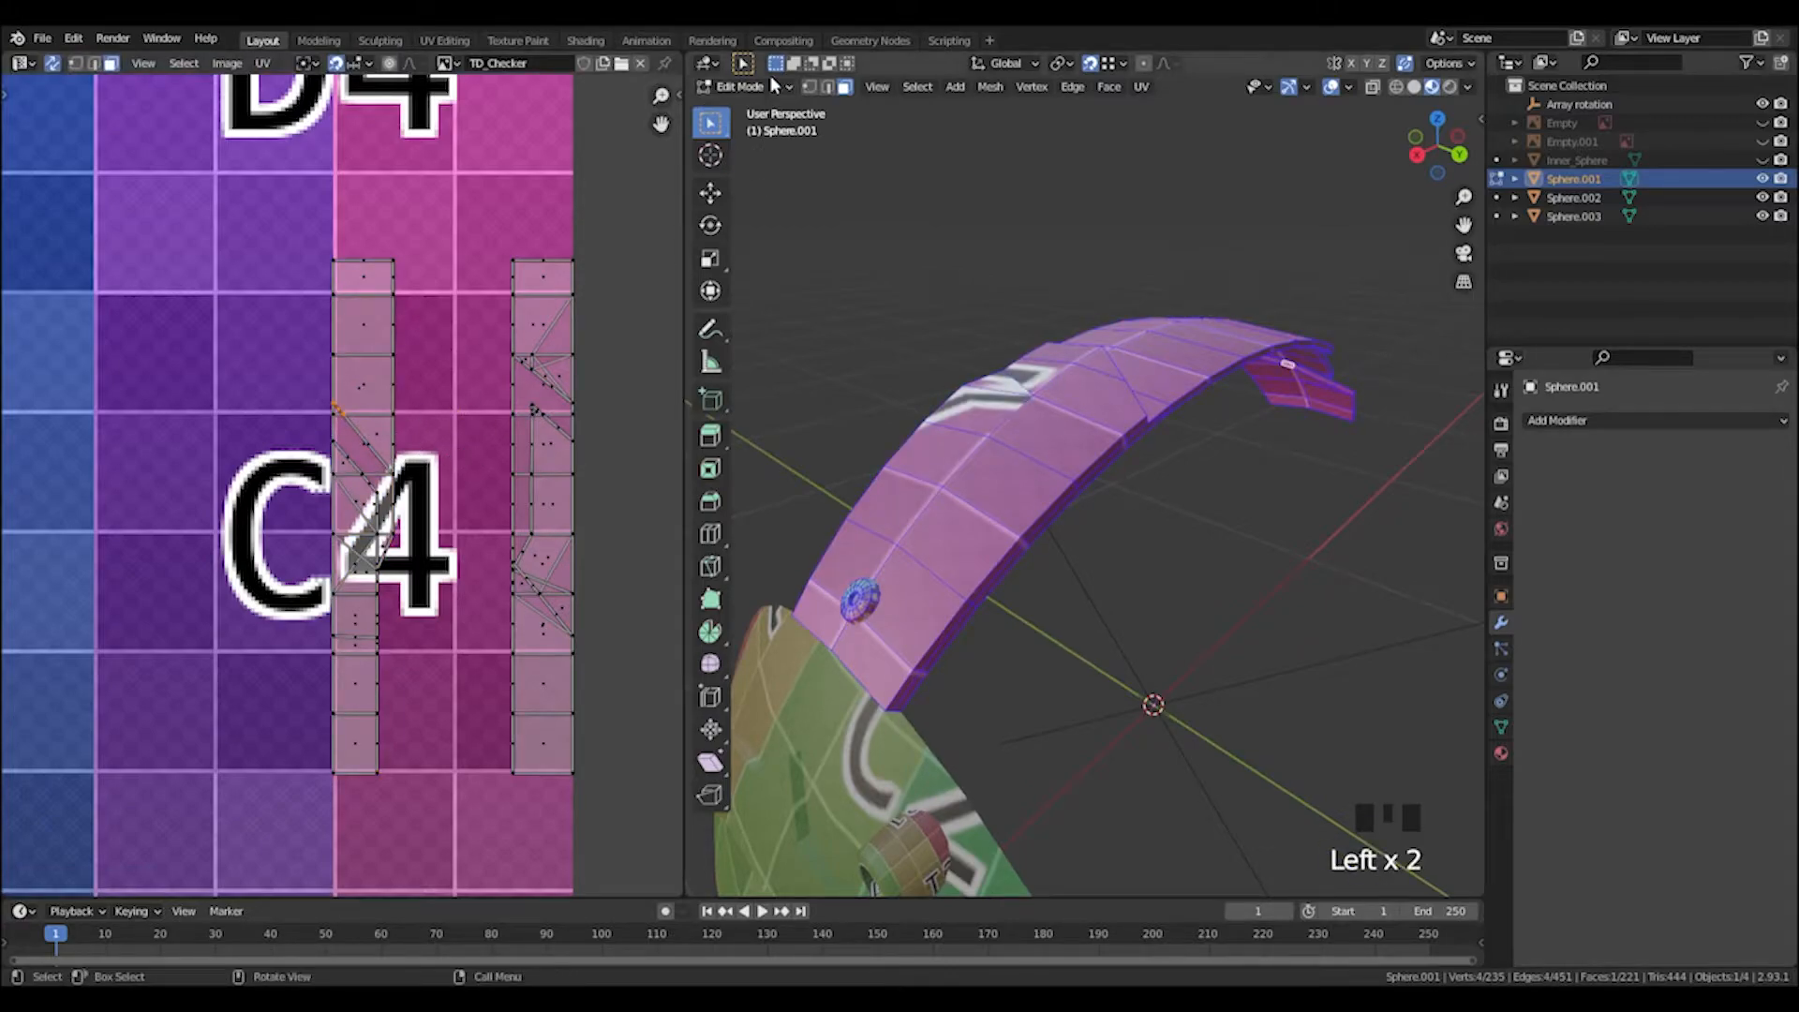
Switch the viewport to solid shading and mark the edge loops bordering the inner surfaces of both strap pieces as seams.
middle_click_drag(1229, 536, 969, 316)
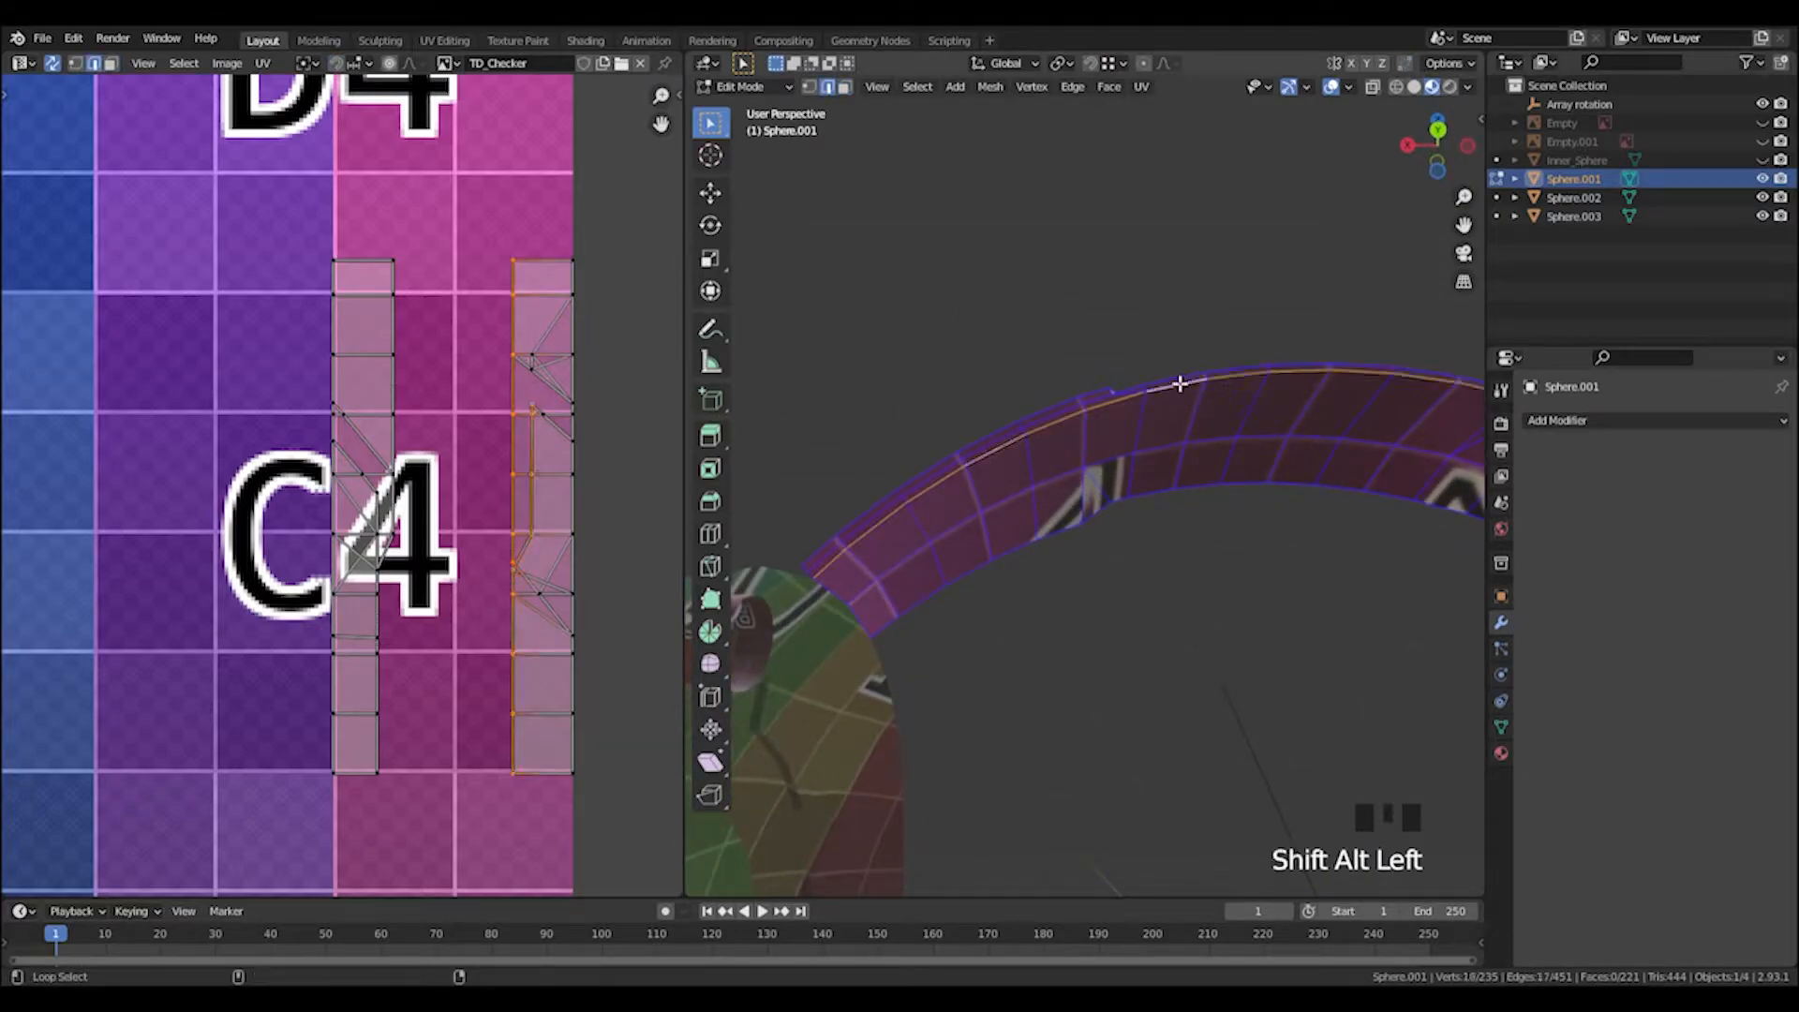
middle_click_drag(833, 623, 848, 596)
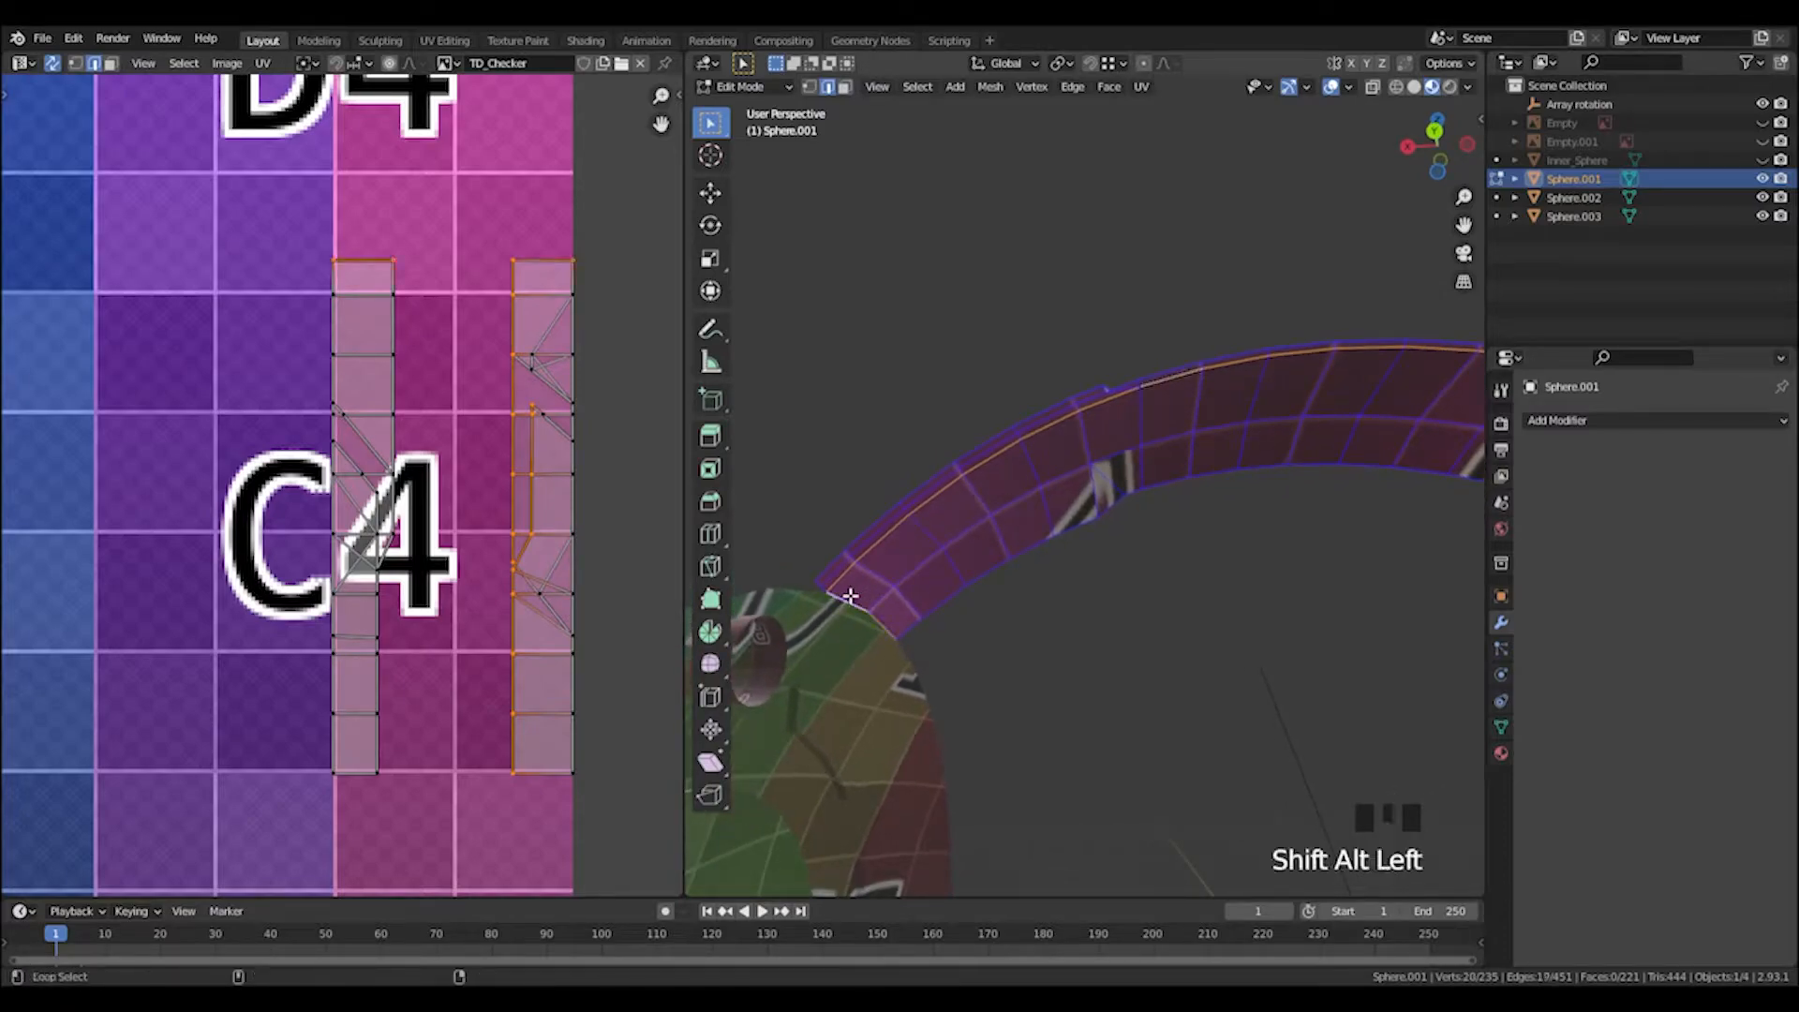
left_click(939, 602, "alt+shift")
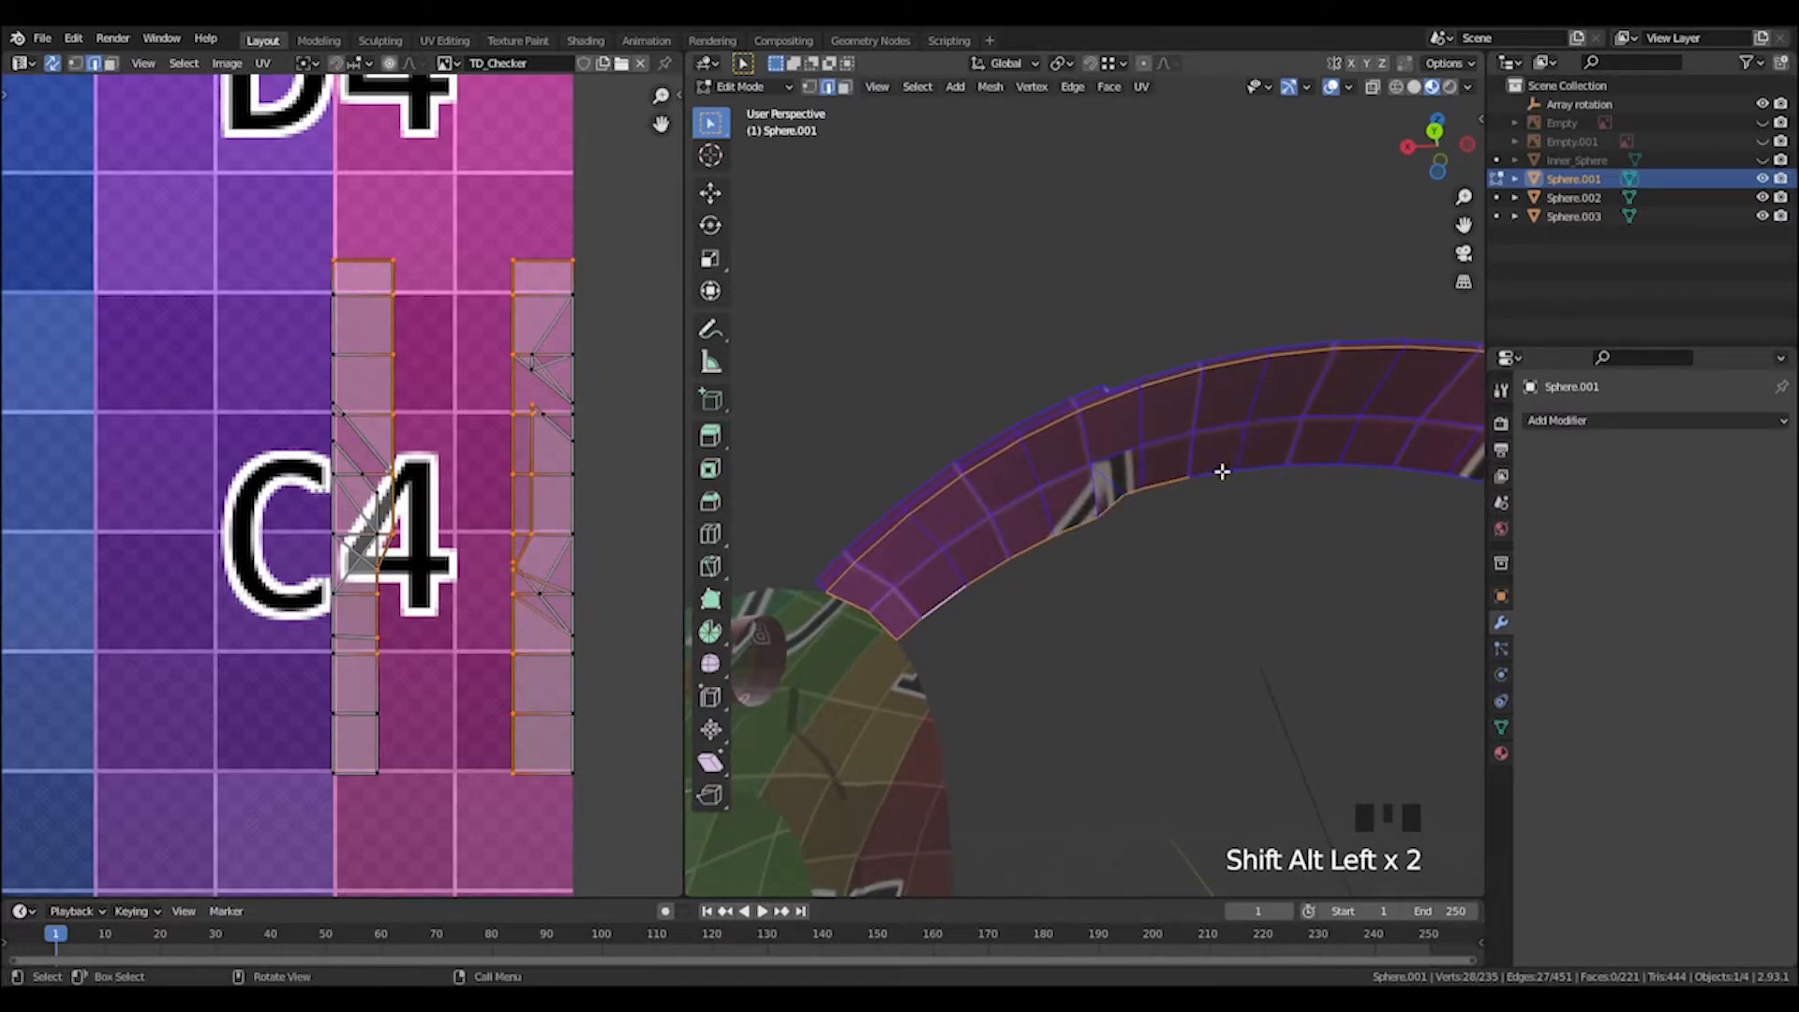
middle_click_drag(1327, 473, 1178, 442, "shift")
scroll(1057, 441, "up", 4)
left_click(1164, 437, "alt+shift")
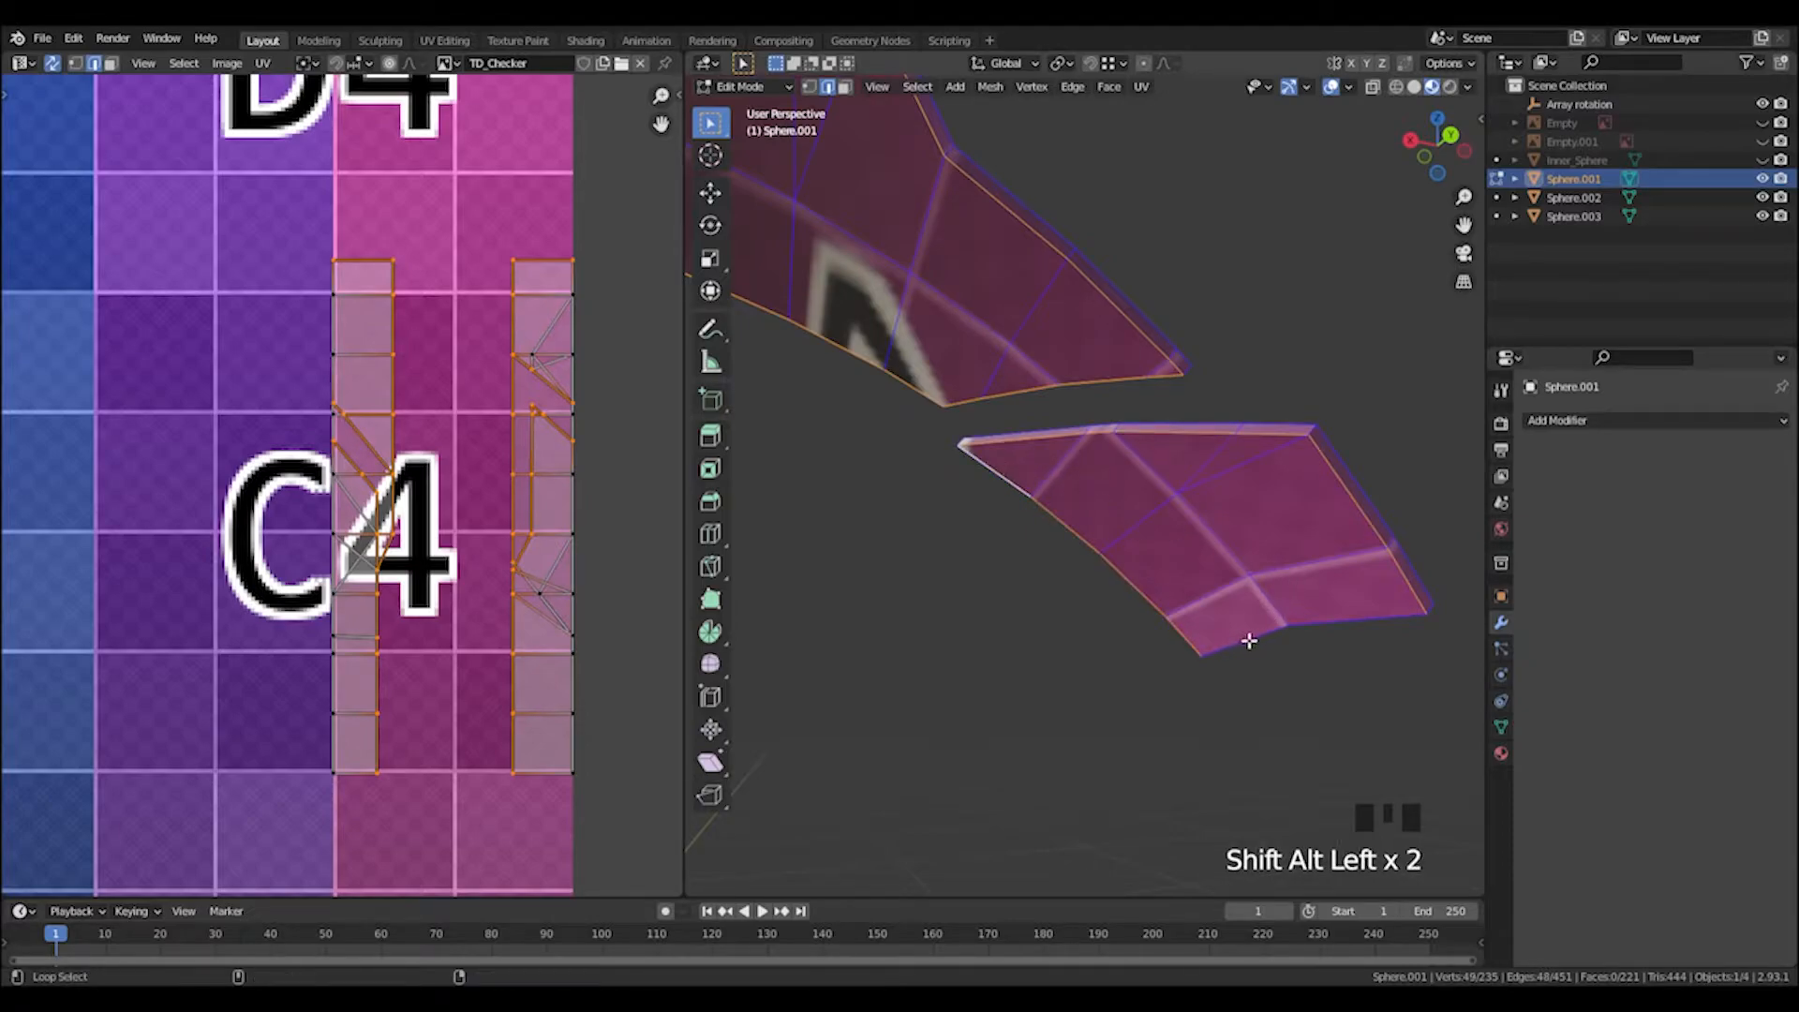
mouse_move(1271, 626)
middle_mouse_down()
mouse_move(1197, 623)
mouse_move(1077, 554)
middle_mouse_up()
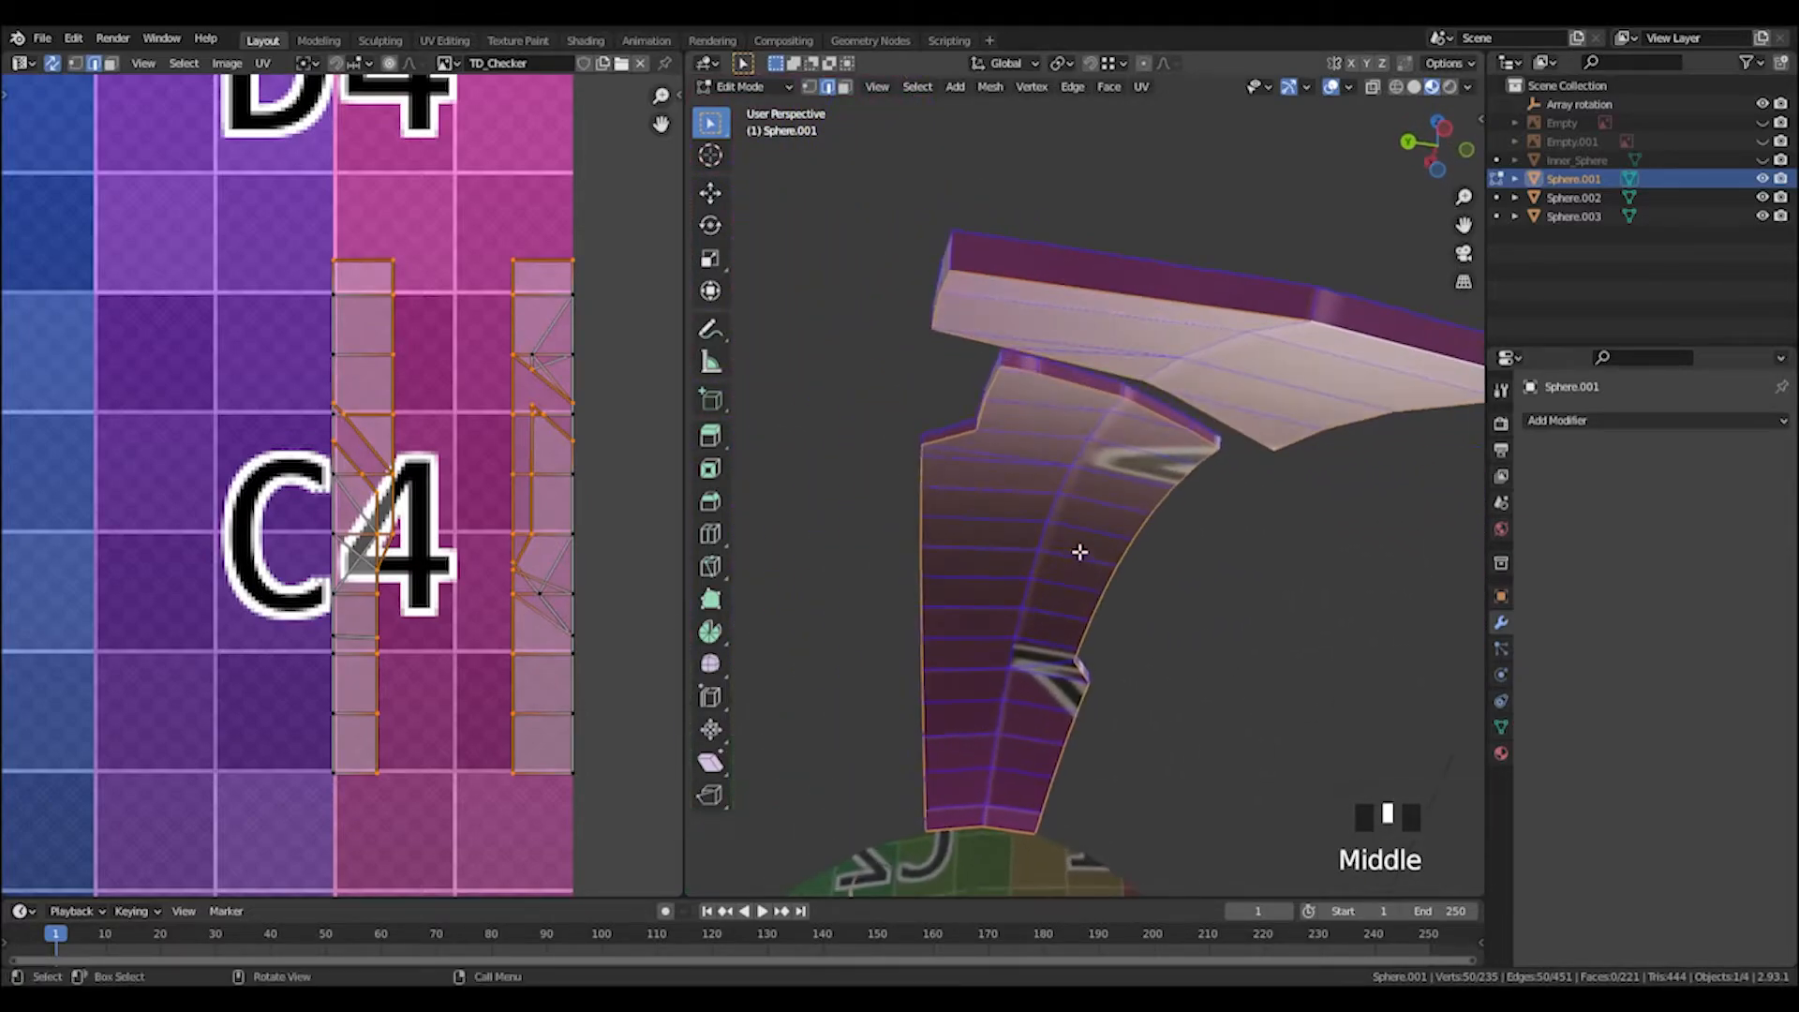
key("z")
left_click(1221, 365)
mouse_move(1225, 362)
middle_mouse_down()
mouse_move(1256, 374)
mouse_move(1274, 442)
mouse_move(1344, 462)
middle_mouse_up()
scroll(1136, 490, "up", 2)
middle_click_drag(1137, 490, 1040, 412)
scroll(1093, 450, "down", 3)
right_click(987, 325)
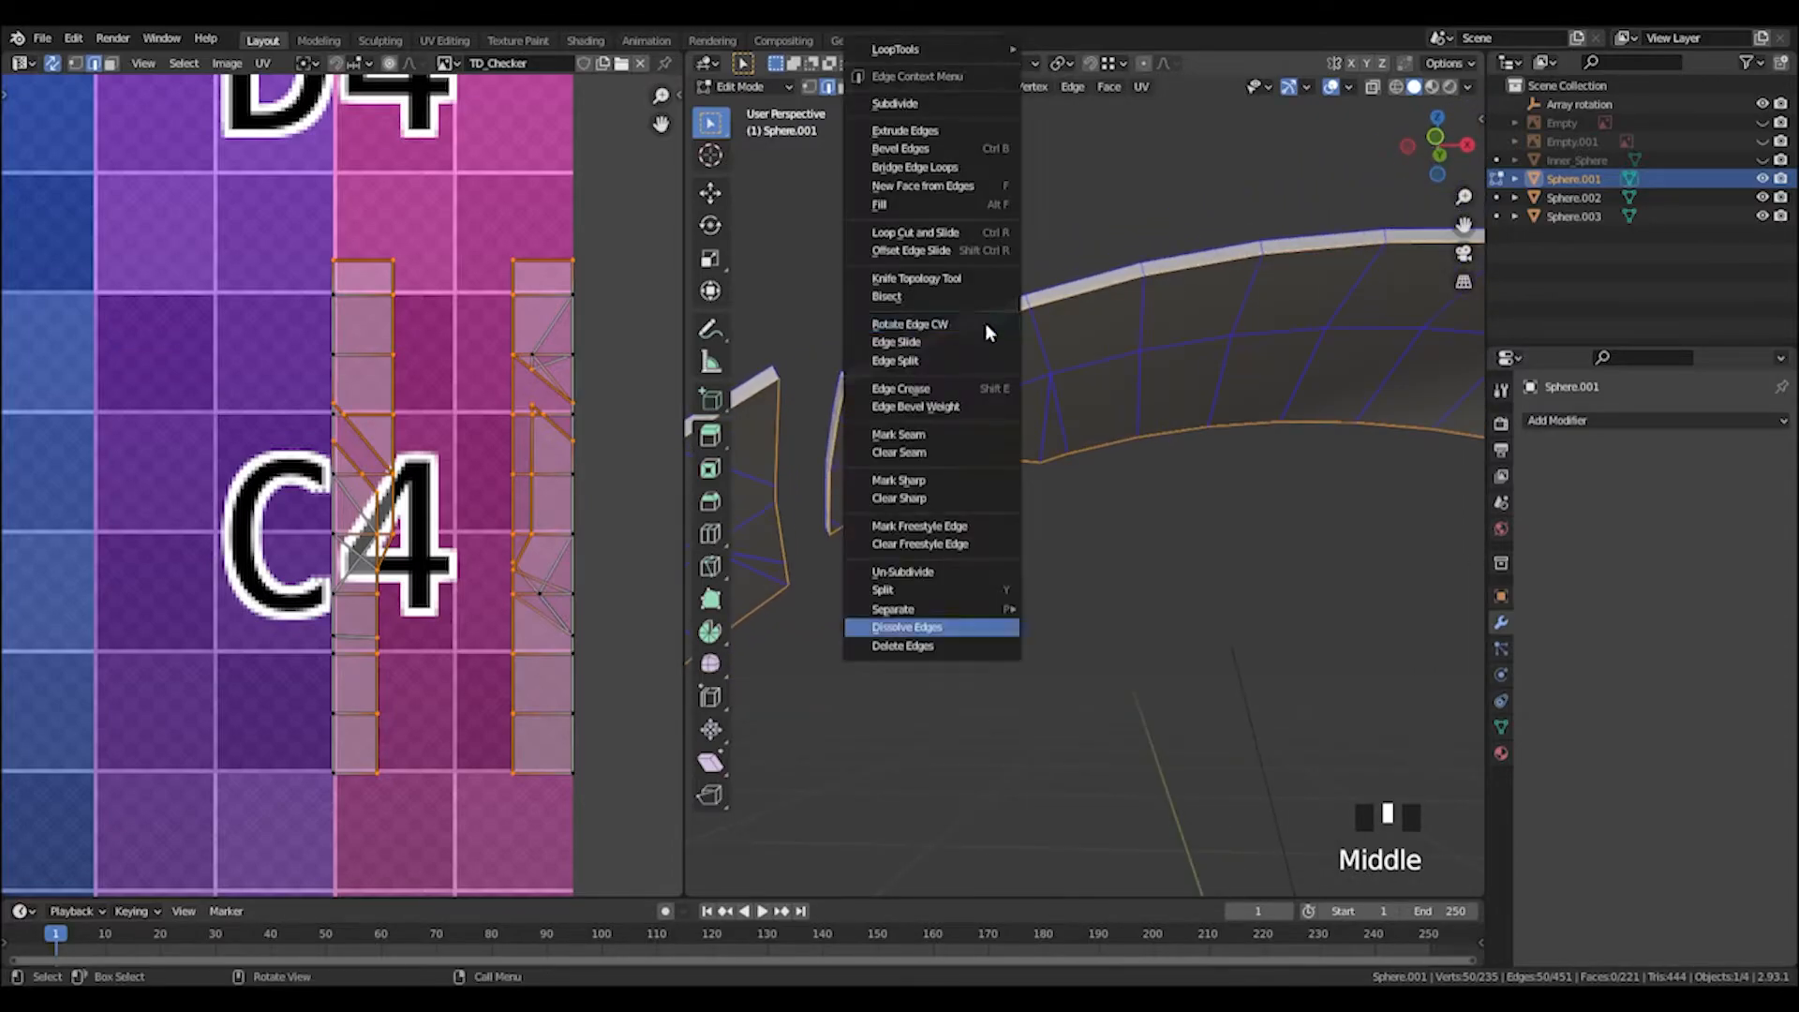
right_click(925, 436)
left_click(1012, 547)
Select the short strap piece's outer faces up to the seams and unwrap them.
middle_click_drag(1012, 546, 1349, 506)
middle_click_drag(1349, 506, 1462, 456, "shift")
middle_click_drag(339, 464, 627, 422, "shift")
middle_click_drag(962, 503, 962, 577)
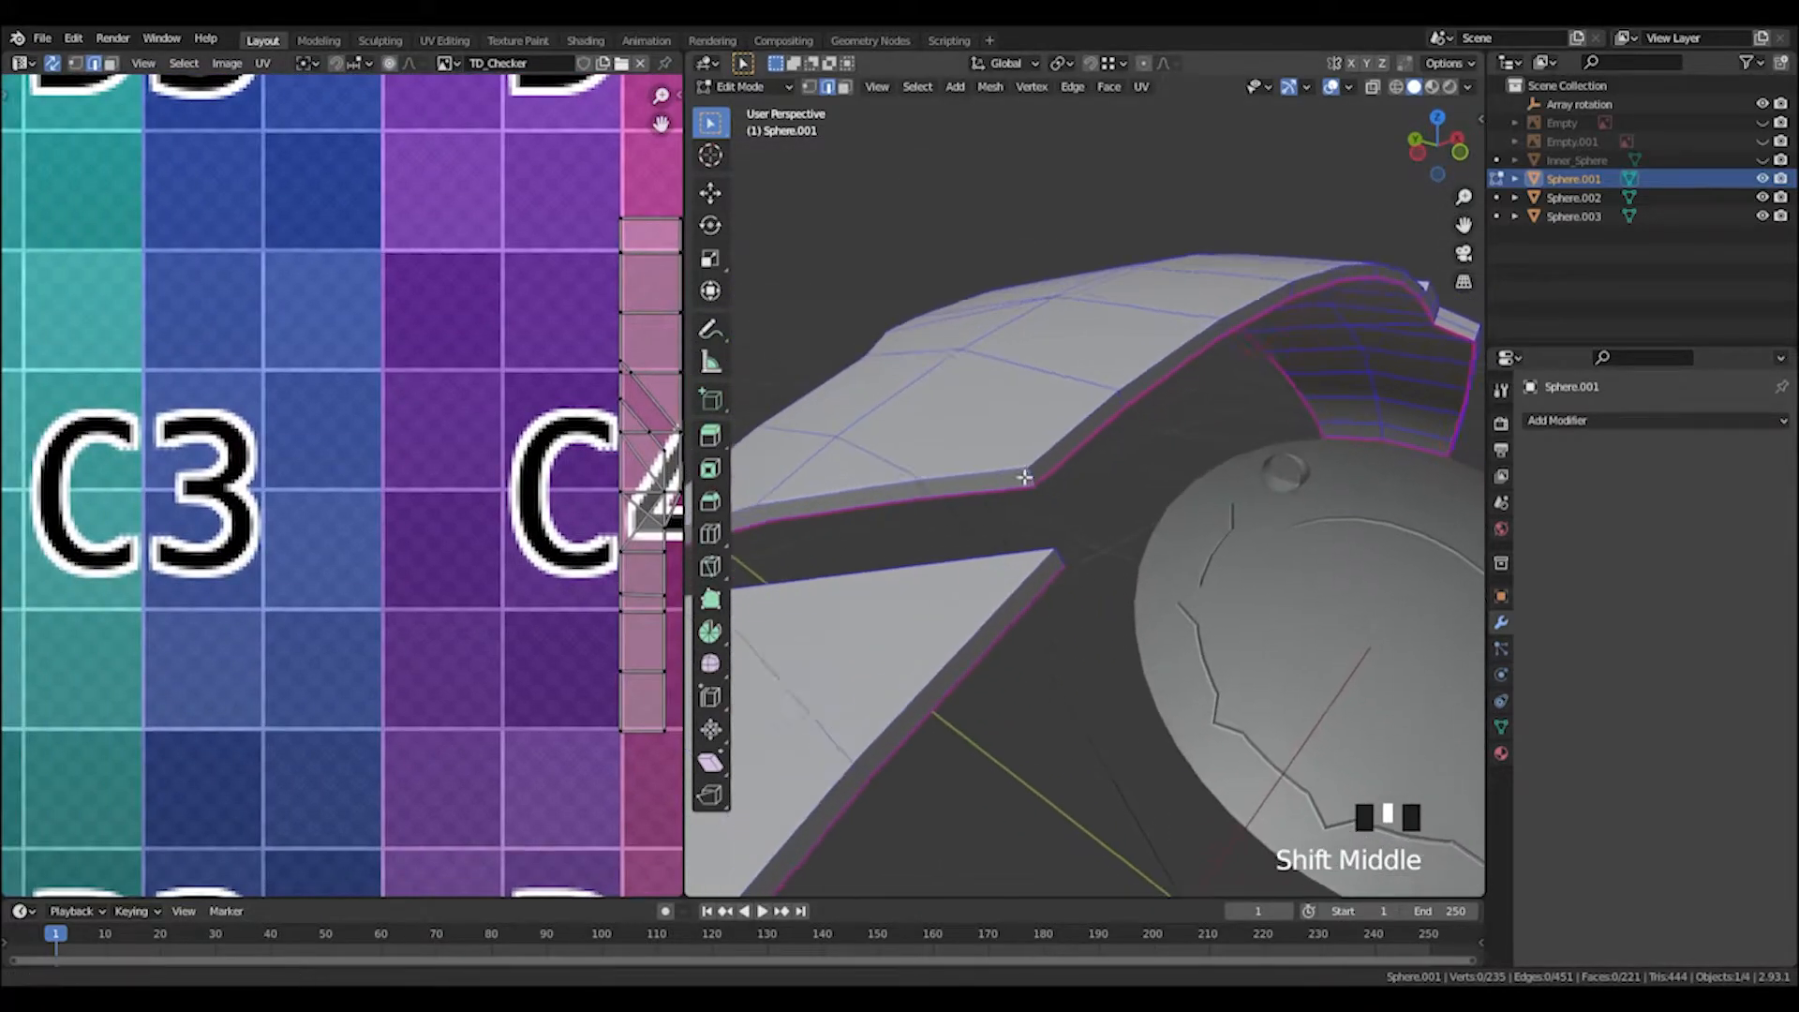
scroll(963, 578, "down", 4)
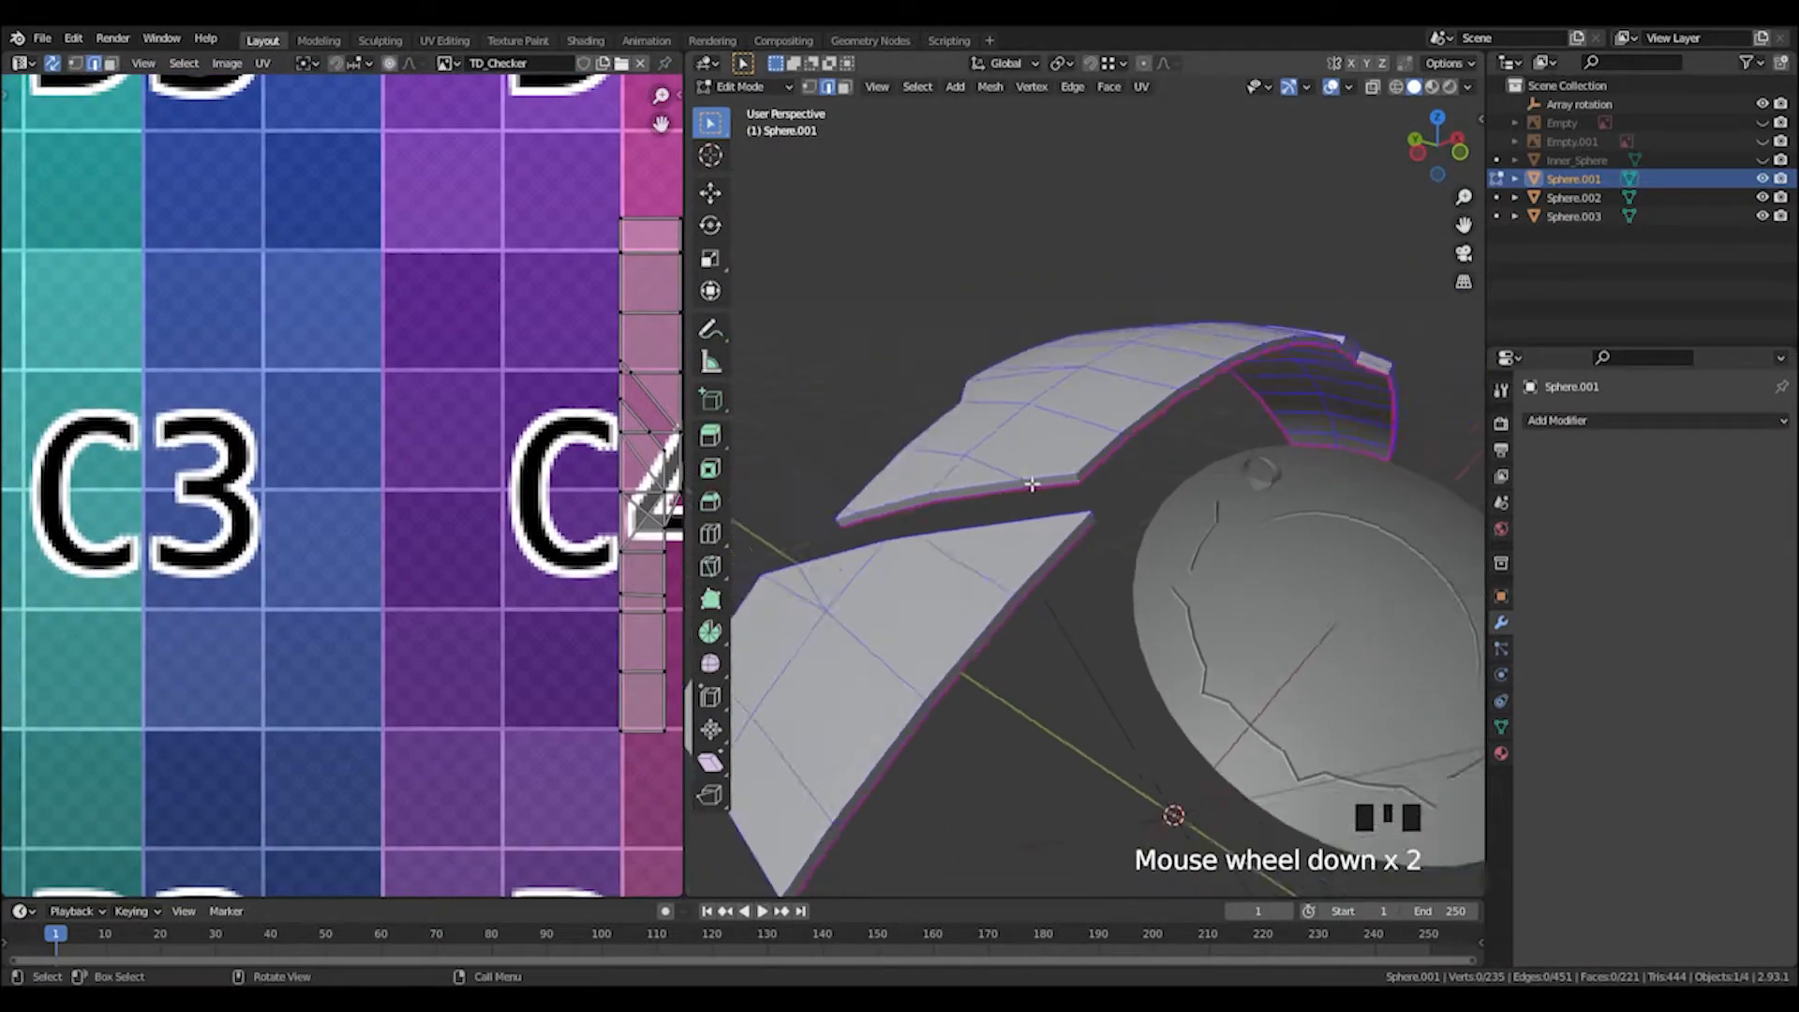
key("3")
left_click(943, 592)
key("l")
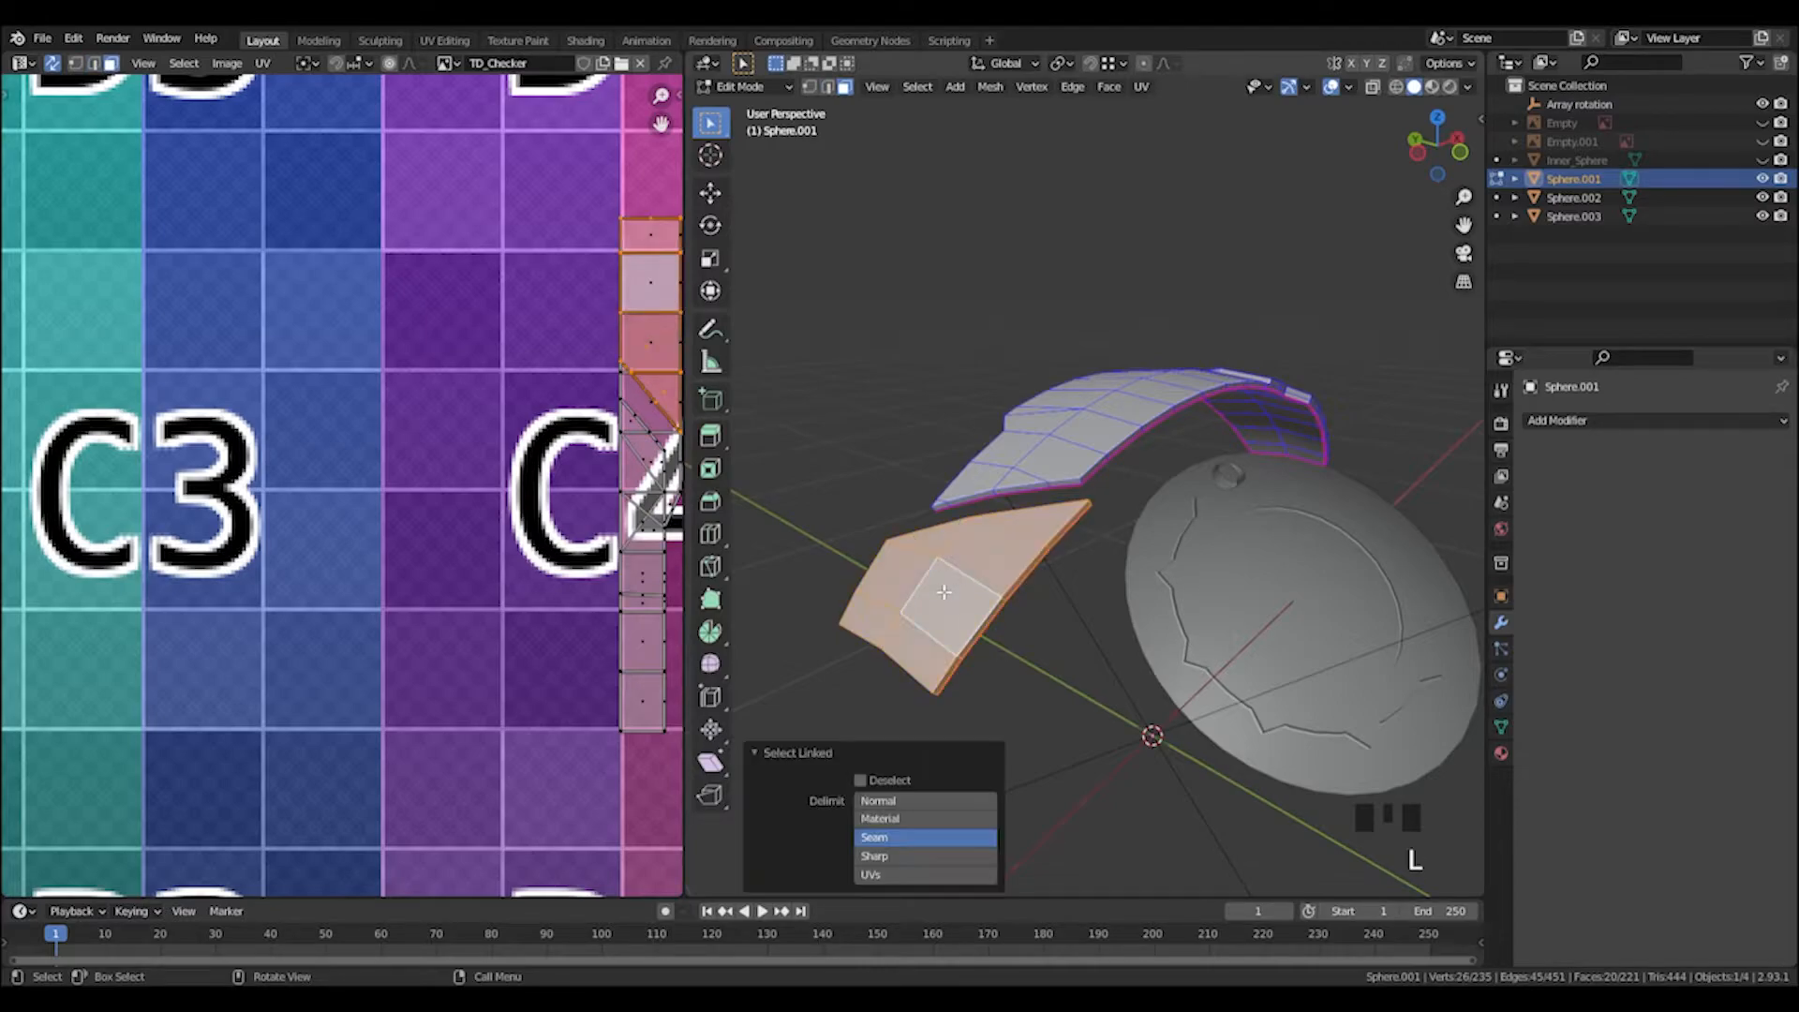
scroll(403, 491, "down", 3)
key("u")
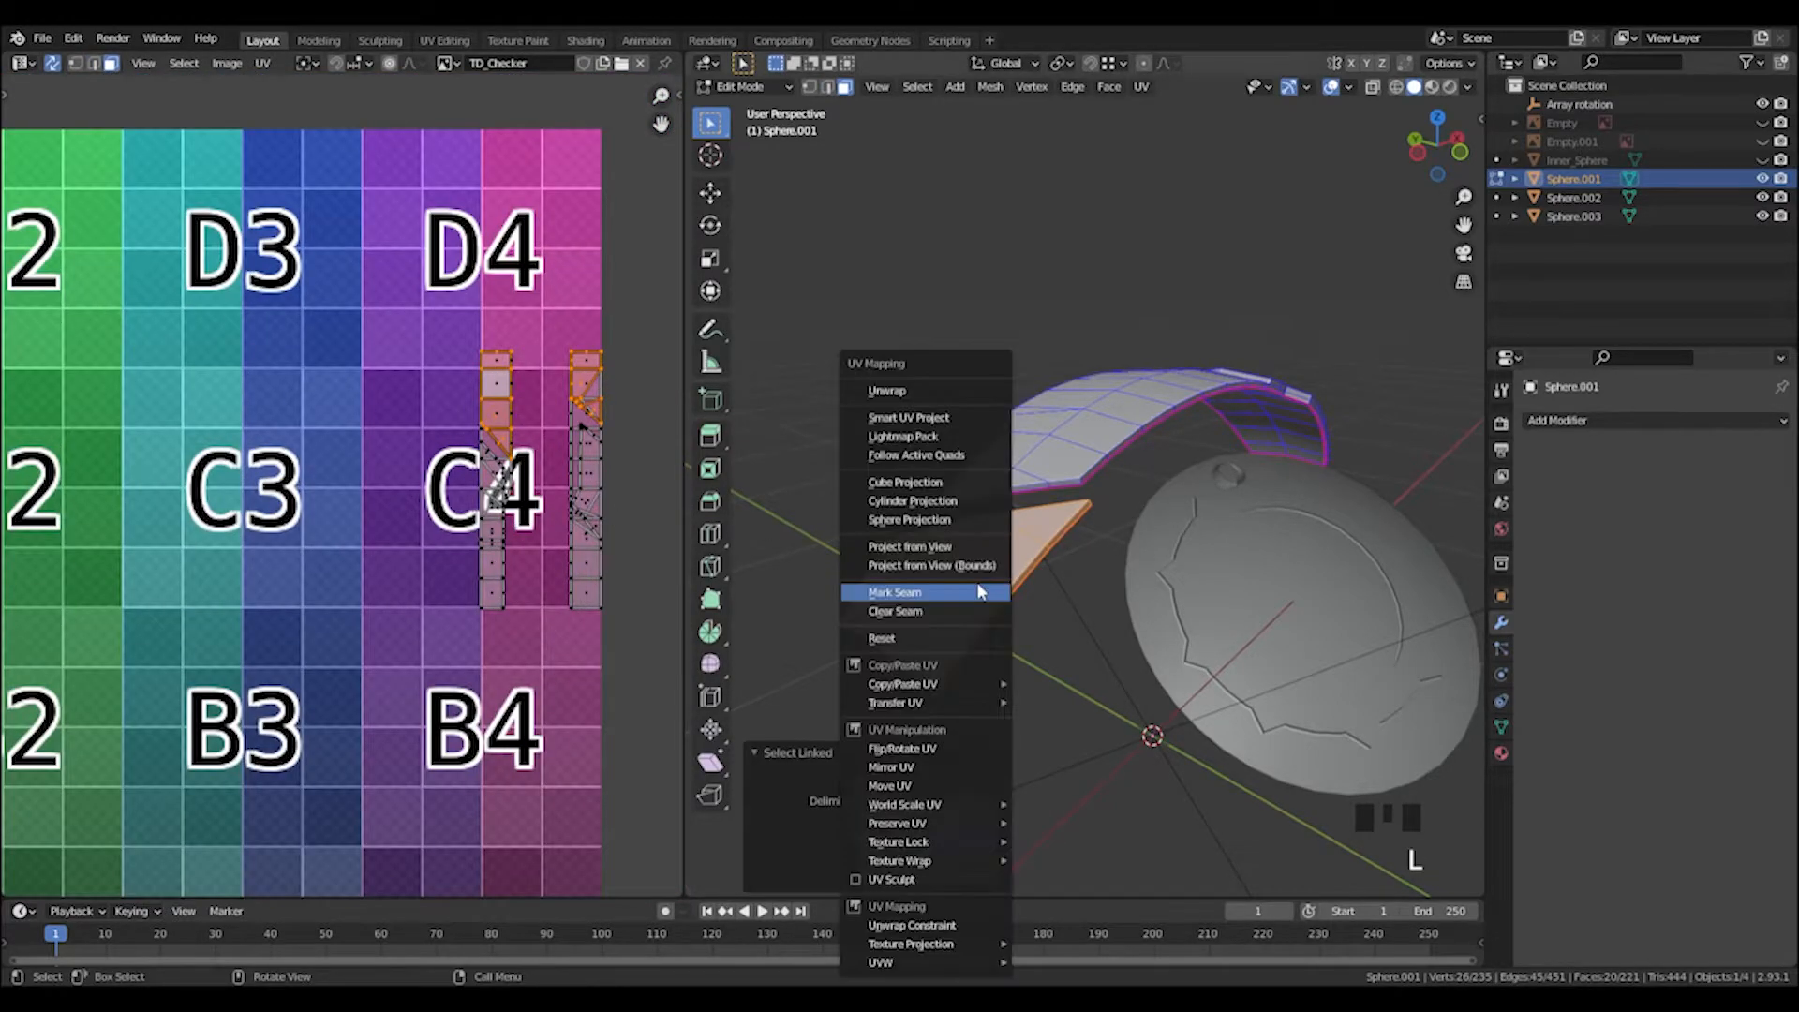
left_click(886, 390)
Move the short strap piece's unwrapped UV island off the checker texture into the empty space beside it.
scroll(393, 509, "down", 5)
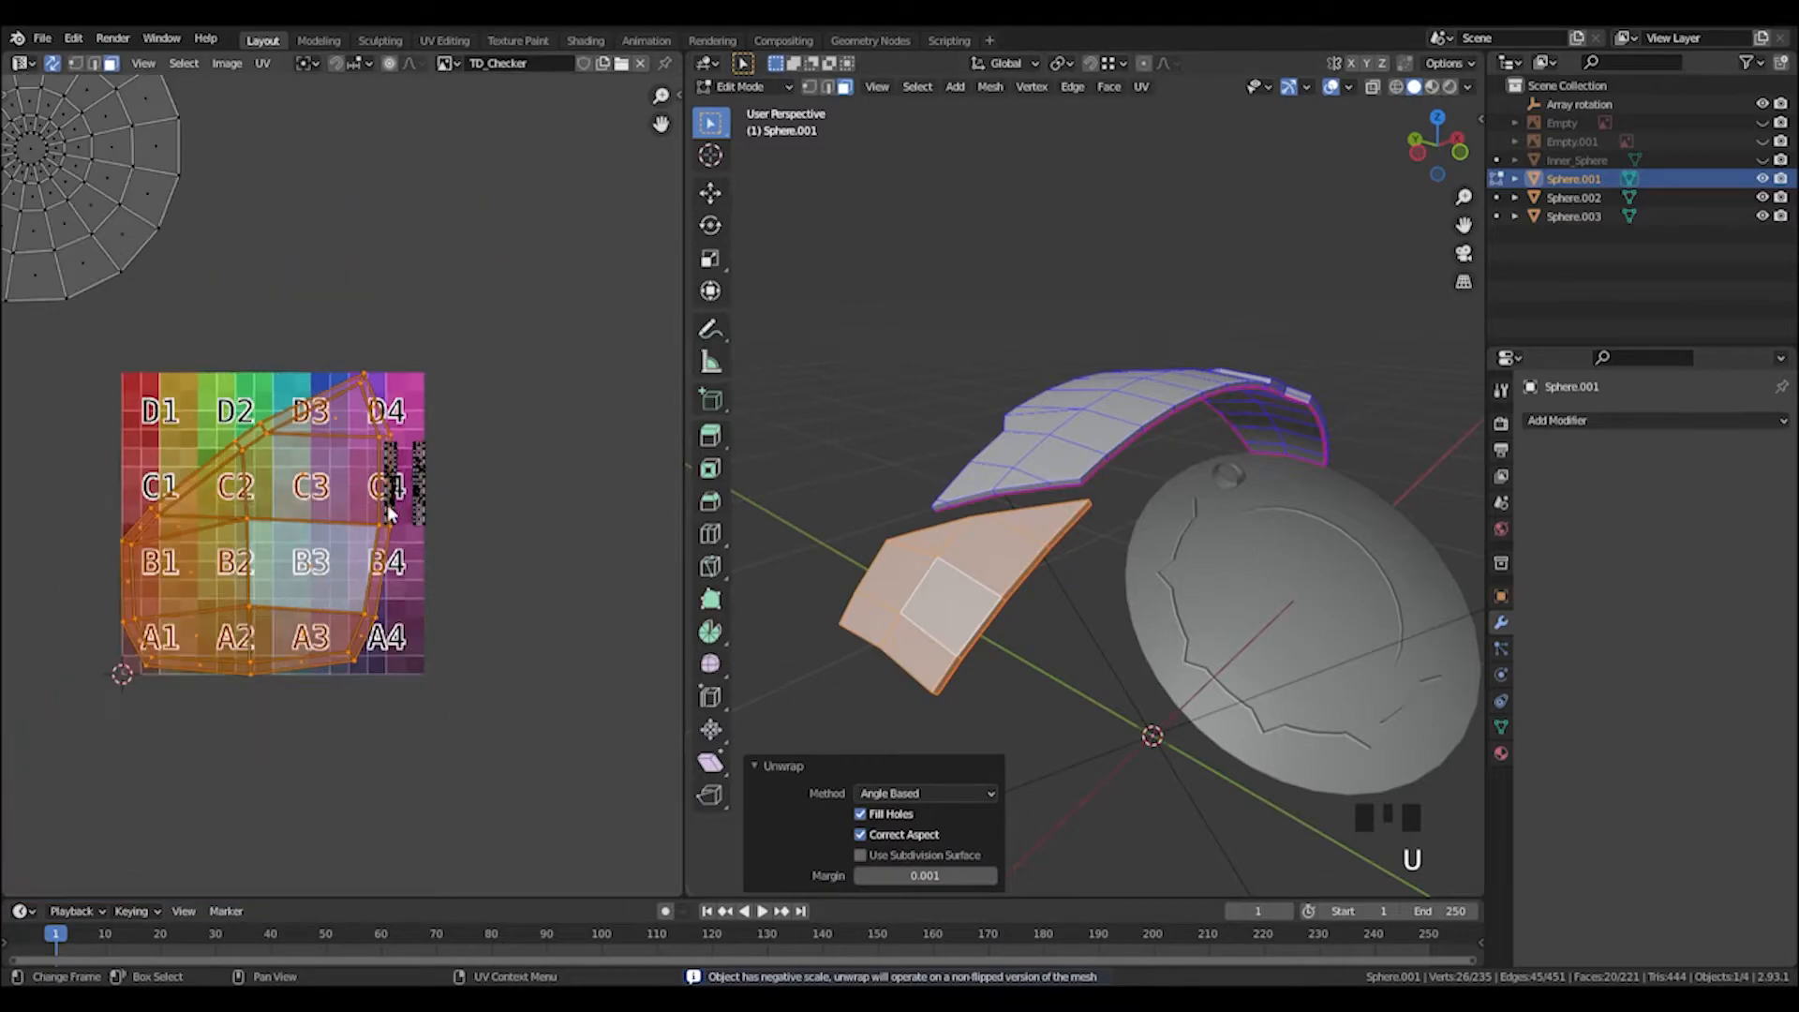
key("g")
left_click(641, 491)
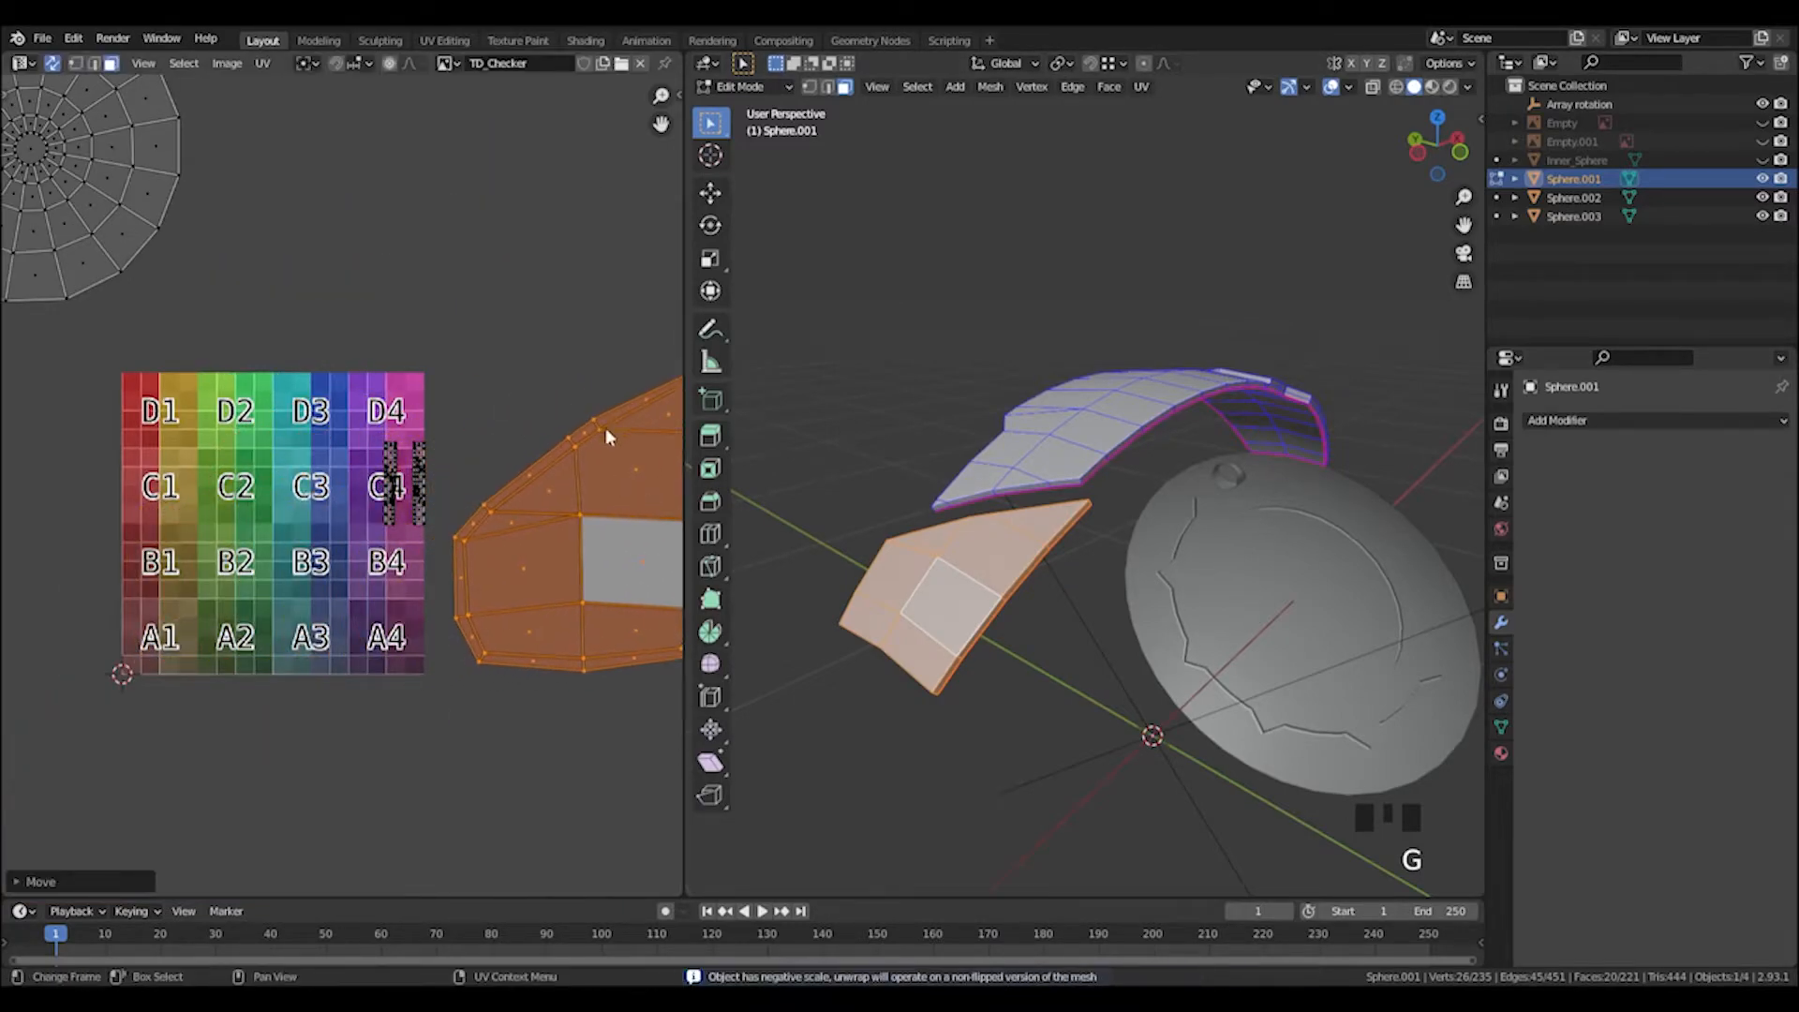
middle_click_drag(609, 425, 439, 417)
scroll(439, 418, "up", 1)
scroll(851, 551, "up", 1)
Mark the four short corner edges in the short strap piece's thickness as seams.
middle_click_drag(852, 551, 963, 540)
scroll(965, 439, "up", 1)
key("2")
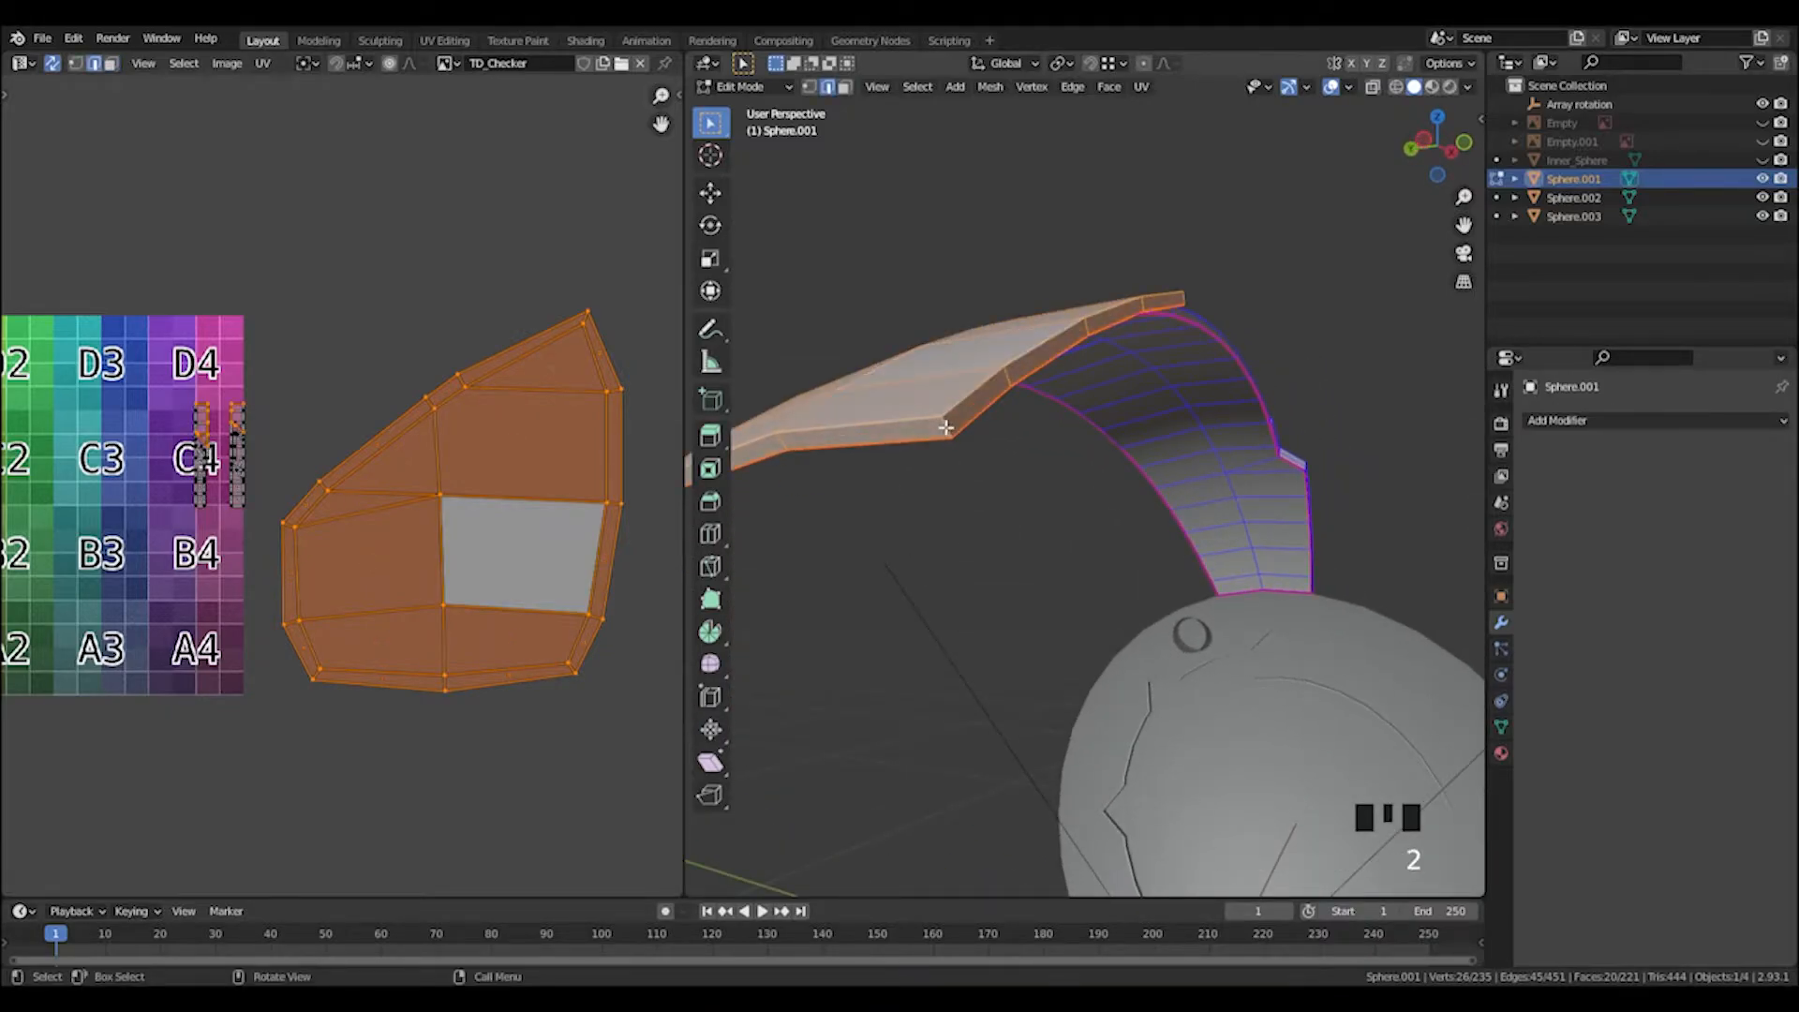
left_click(945, 428)
middle_click_drag(944, 424, 1306, 462)
scroll(1016, 454, "down", 2, "shift")
scroll(1027, 493, "down", 2)
middle_click_drag(1027, 493, 1095, 553)
left_click(969, 484, "shift")
scroll(1108, 514, "up", 2)
right_click(1101, 596)
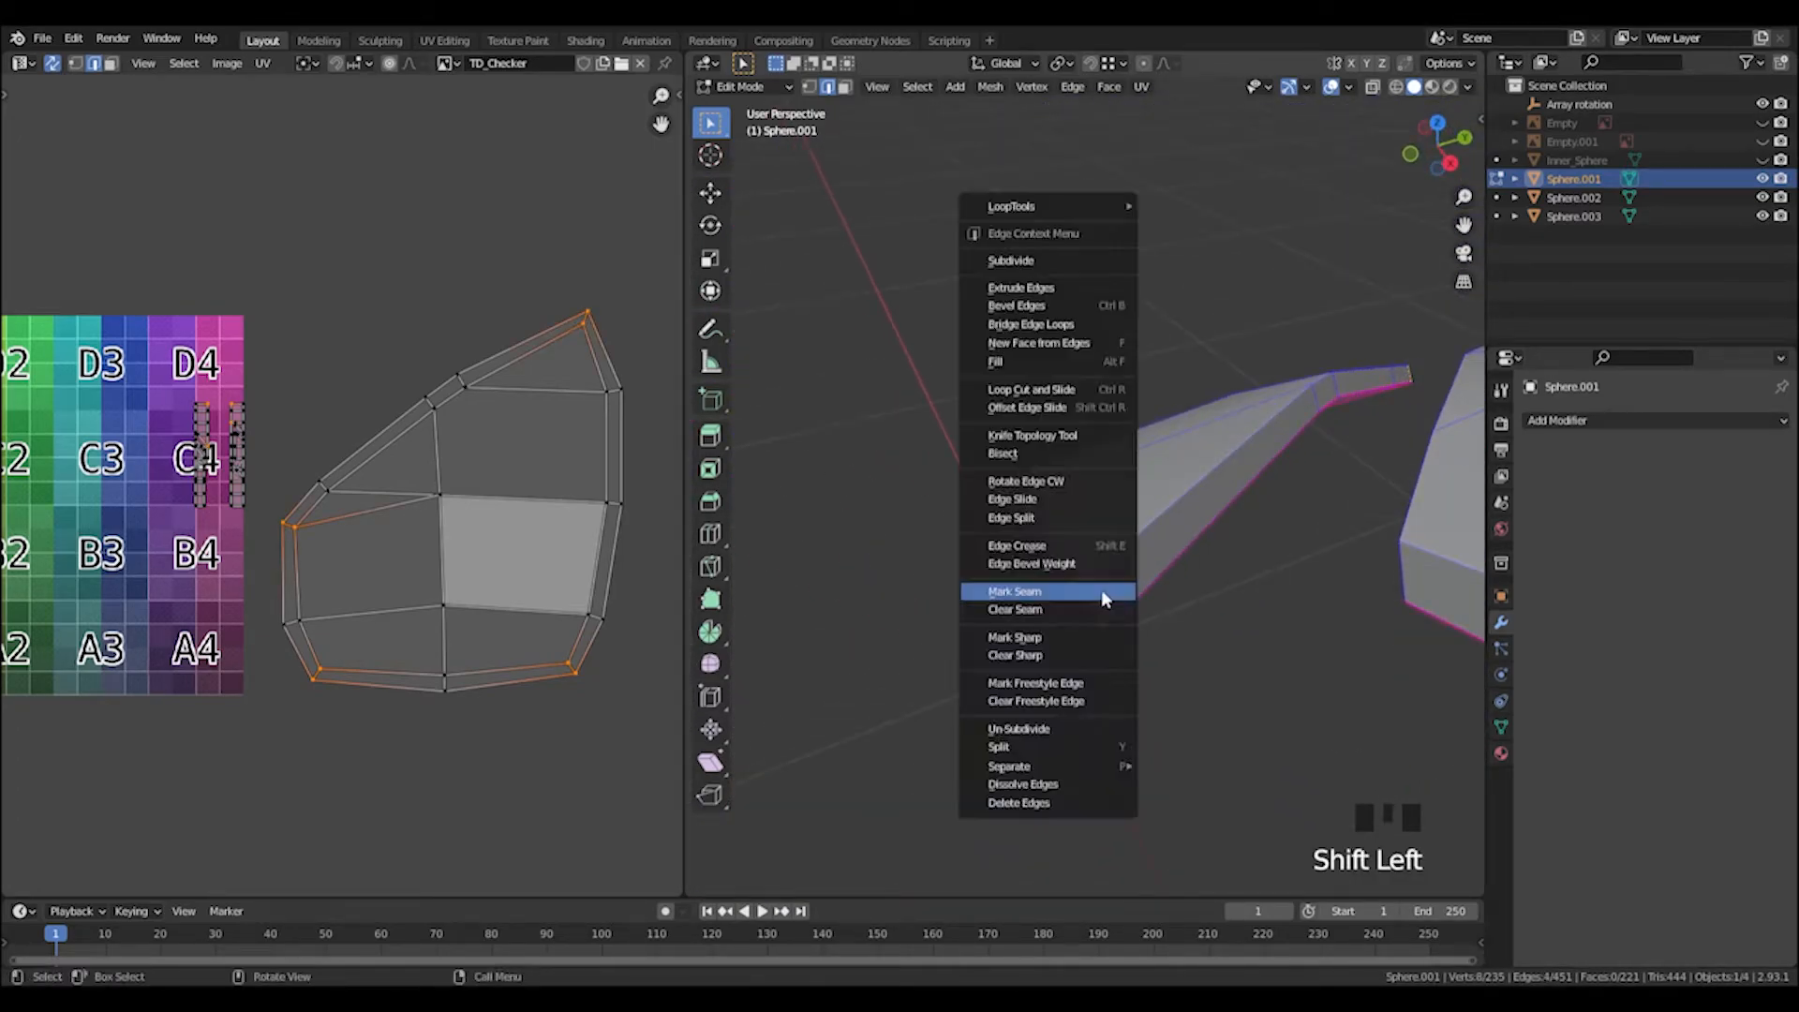
right_click(1098, 590)
Unwrap the short strap piece's outer faces again using the new corner seams.
left_click_drag(282, 293, 513, 571)
middle_click_drag(1269, 469, 1268, 478)
key("u")
left_click(1197, 390)
scroll(374, 469, "down", 2)
middle_click_drag(375, 469, 420, 452)
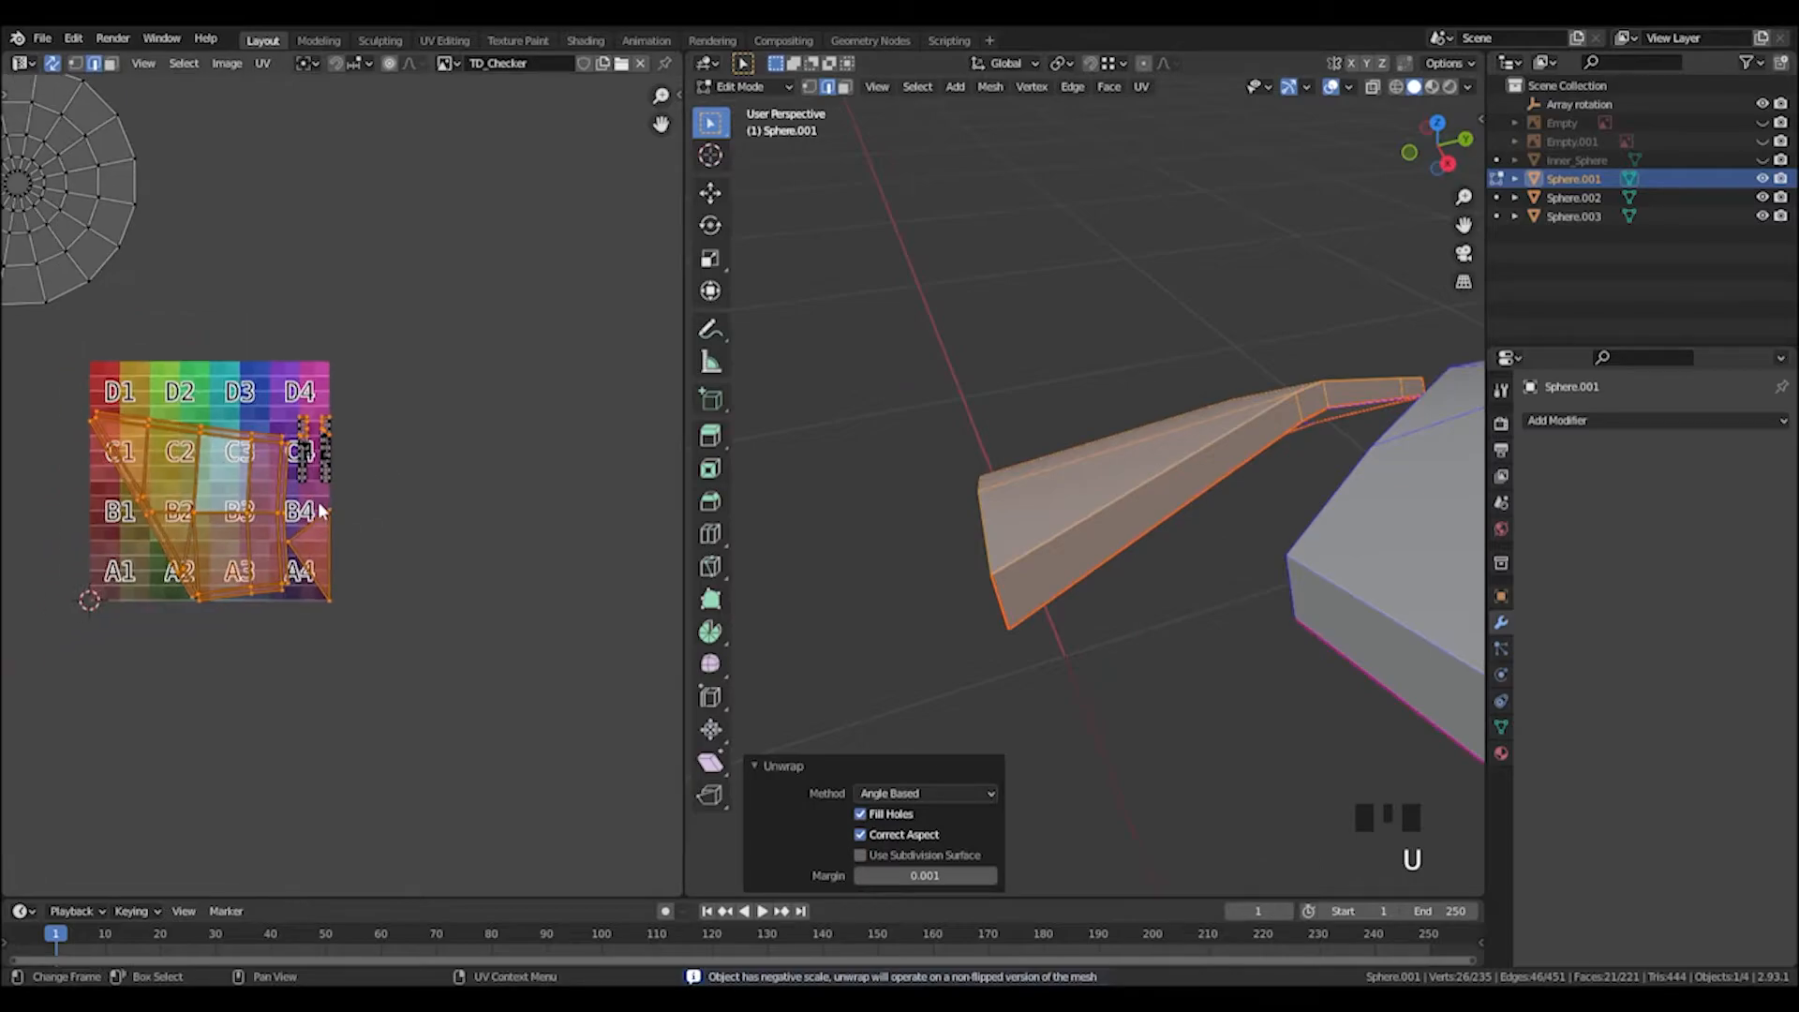
Move the short strap piece's new UV island off the checker texture into the empty space beside it.
scroll(316, 504, "up", 1)
key("l")
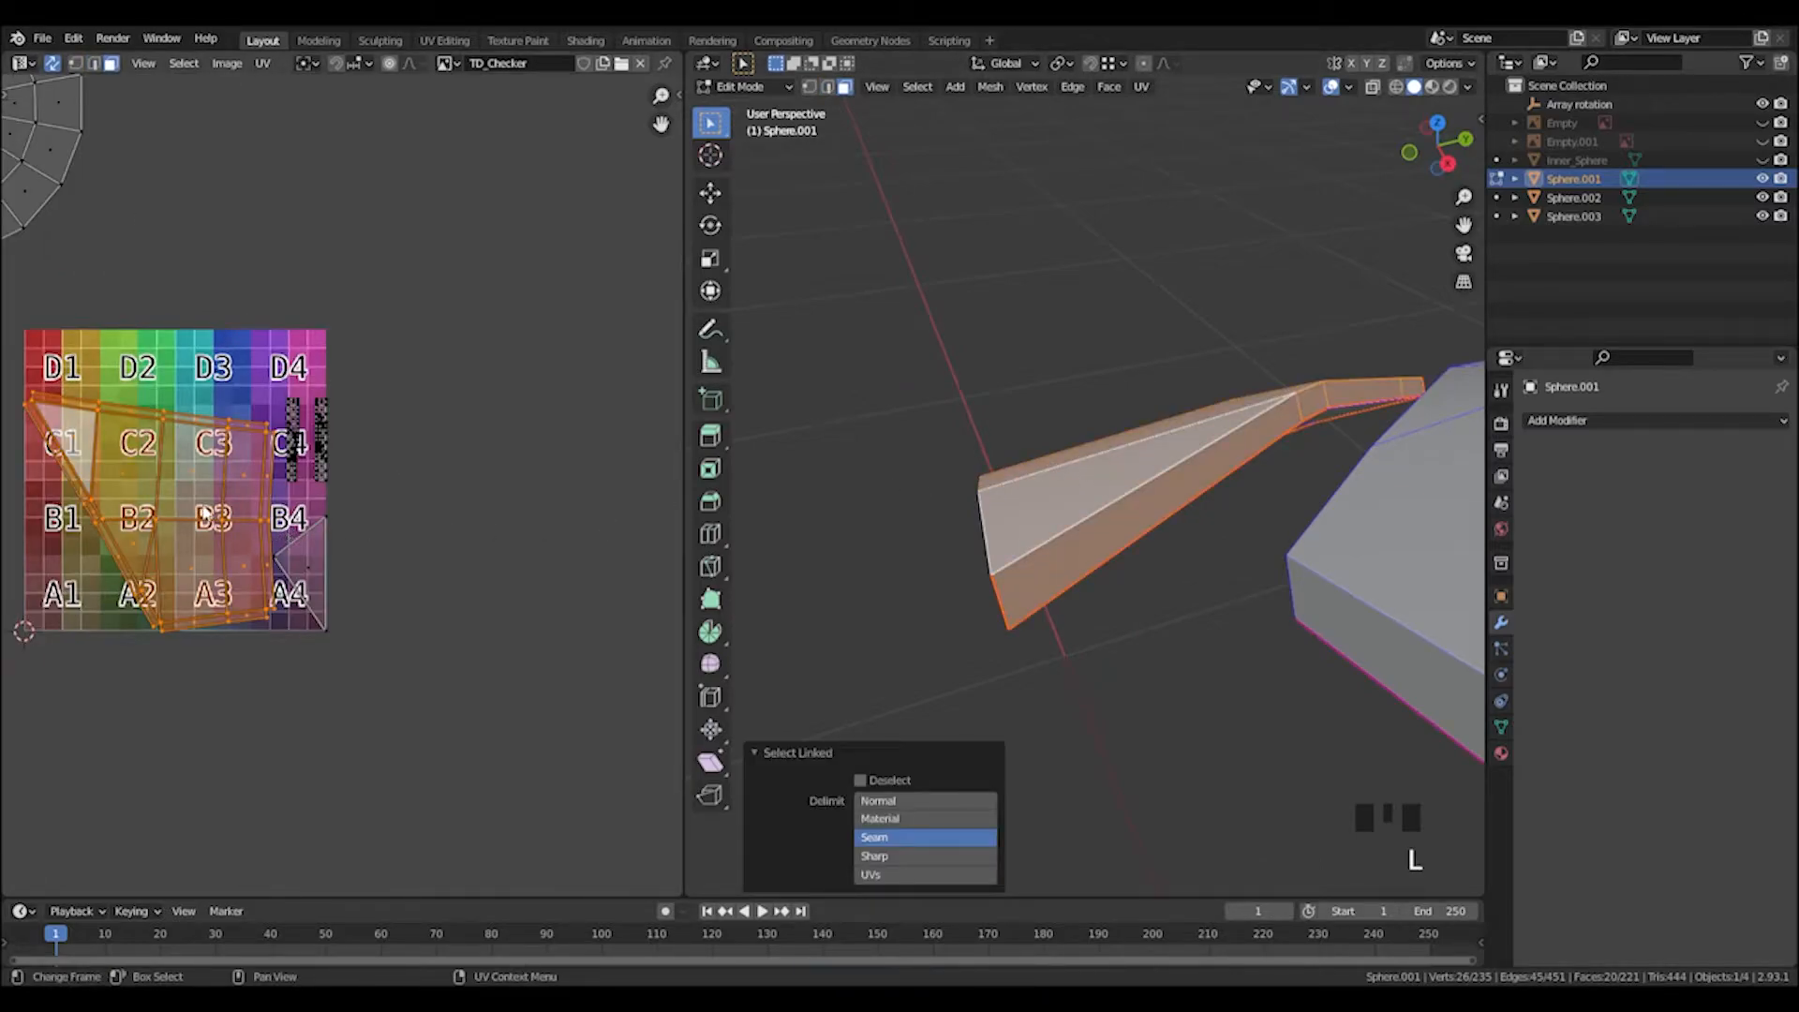
key("g")
left_click(523, 490)
left_click(469, 311)
scroll(450, 403, "up", 2)
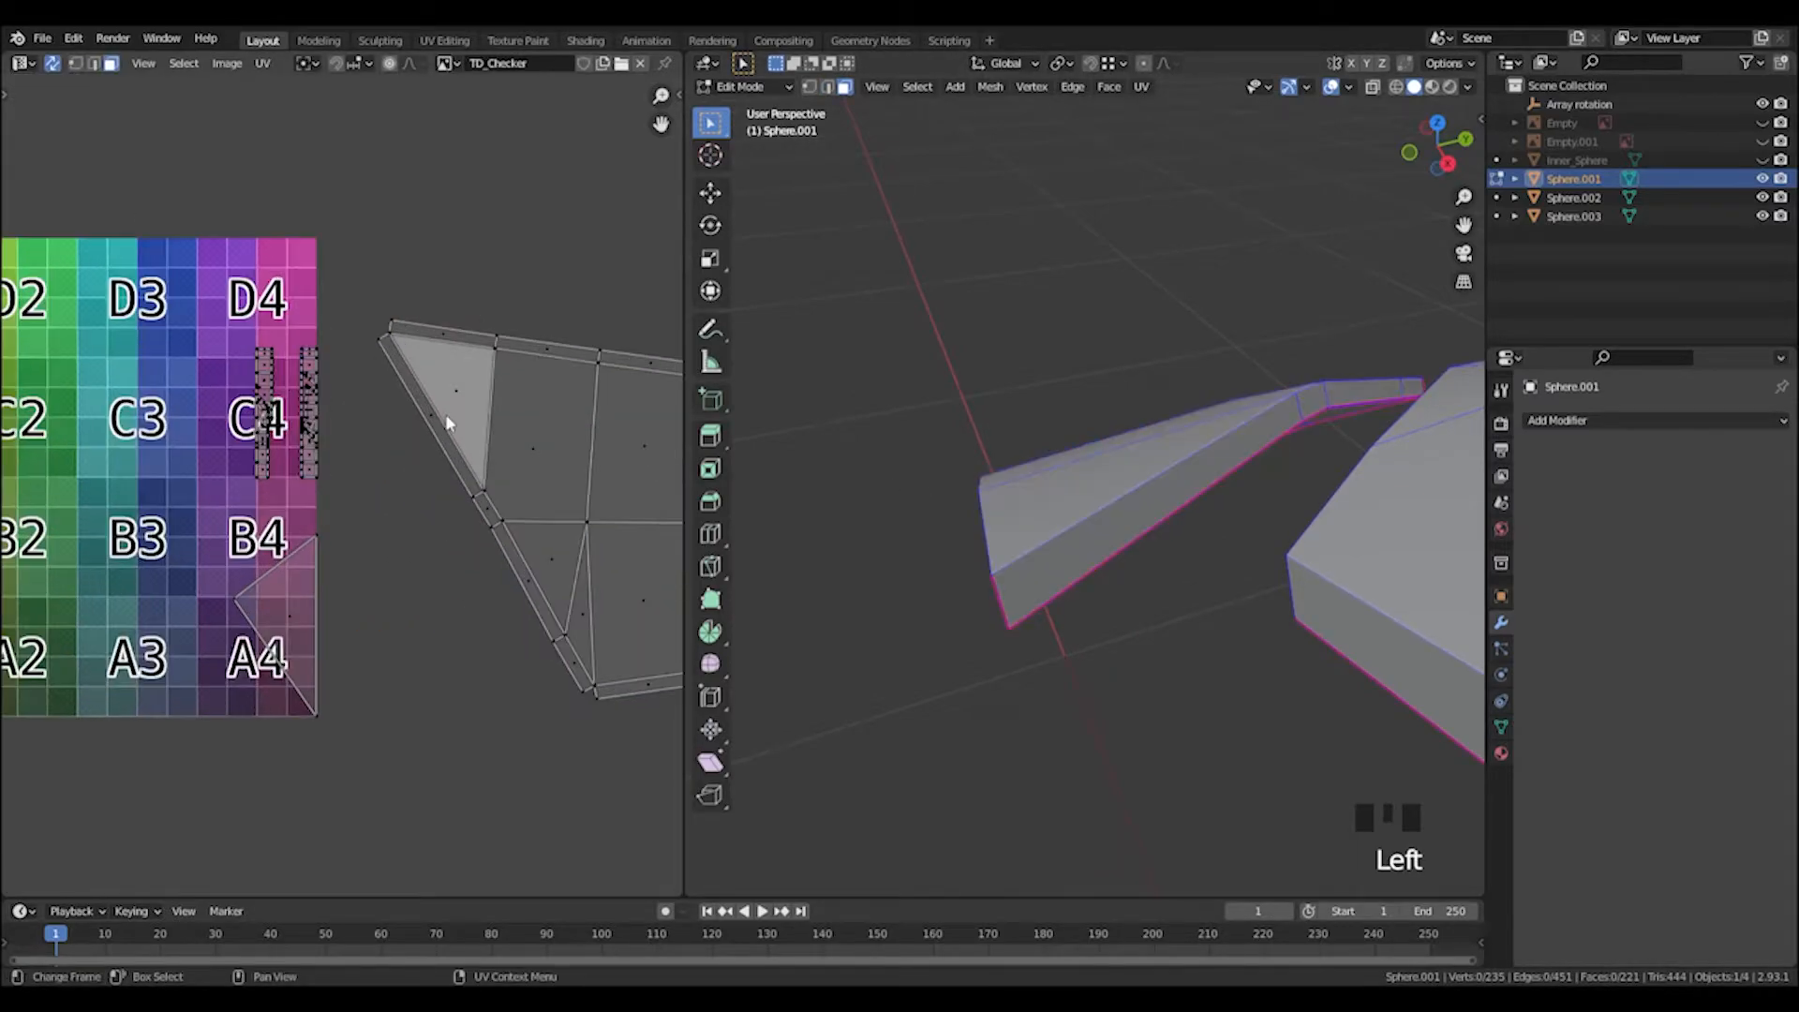
Mark the short corner edges across the long strap piece's thickness as seams.
middle_click_drag(984, 488, 803, 534)
middle_click_drag(536, 424, 367, 424)
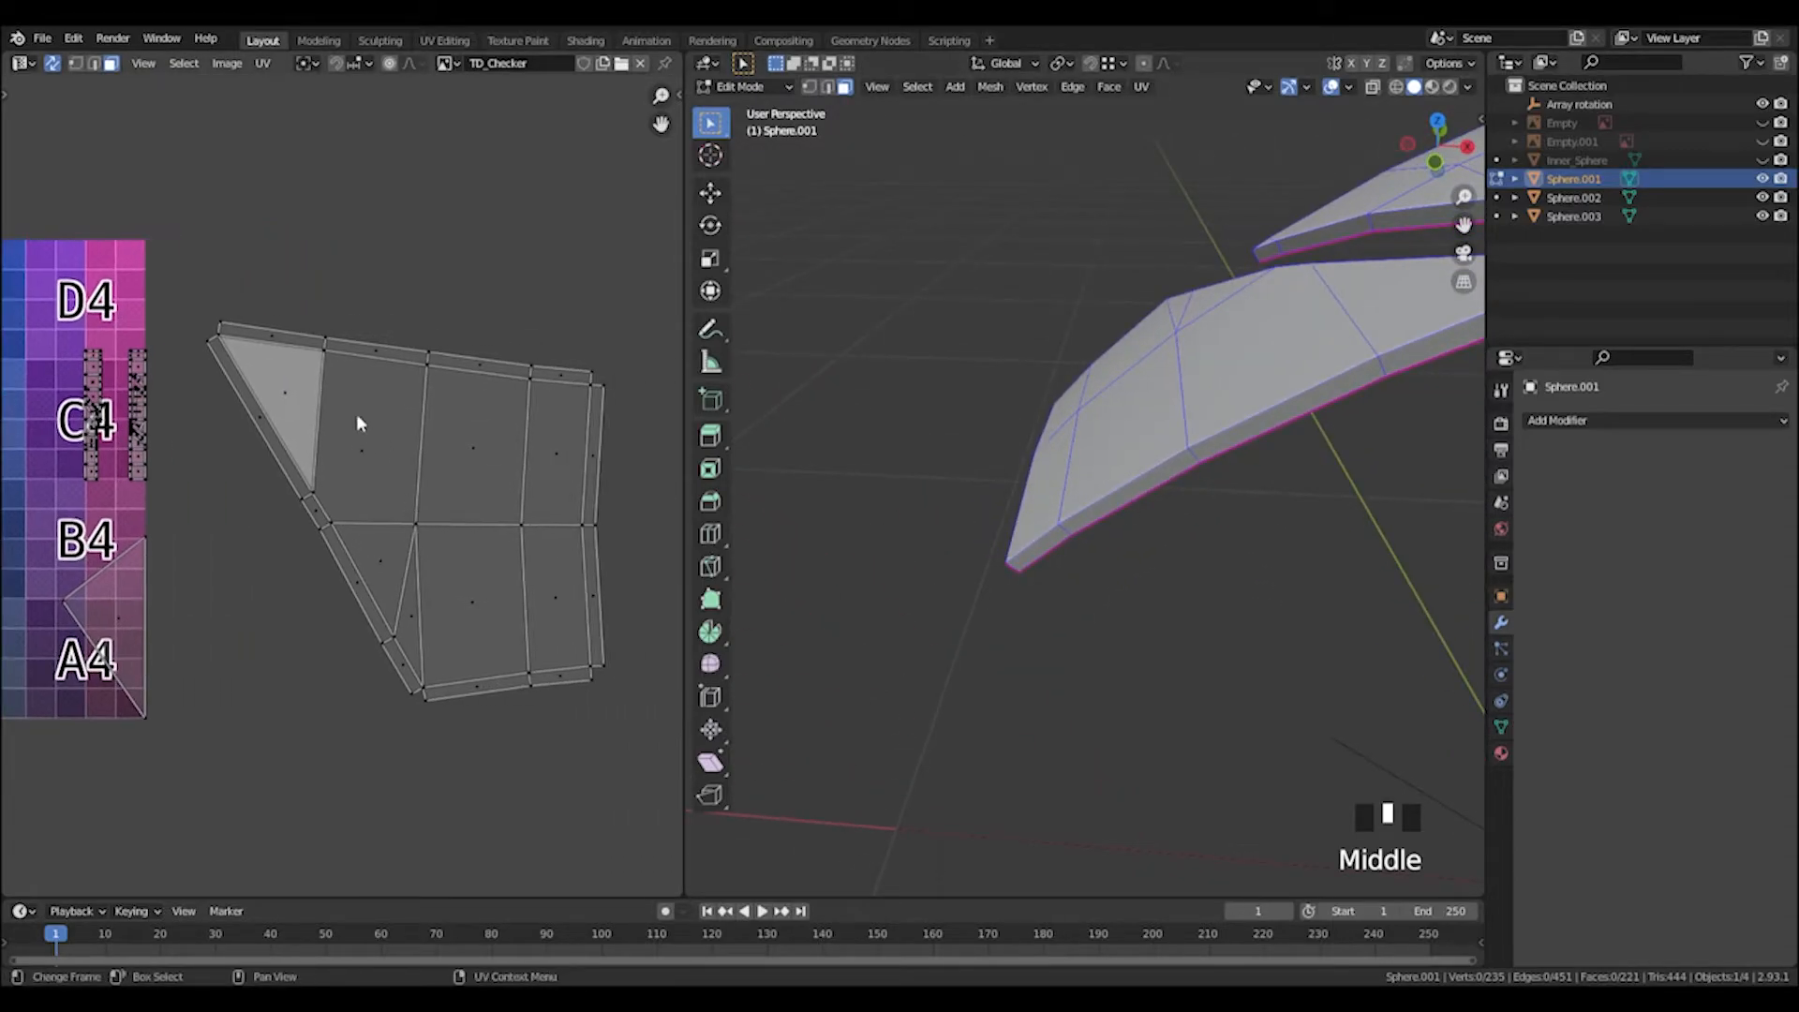
scroll(1161, 474, "down", 3)
middle_click_drag(1161, 474, 1077, 393)
scroll(1078, 393, "up", 2)
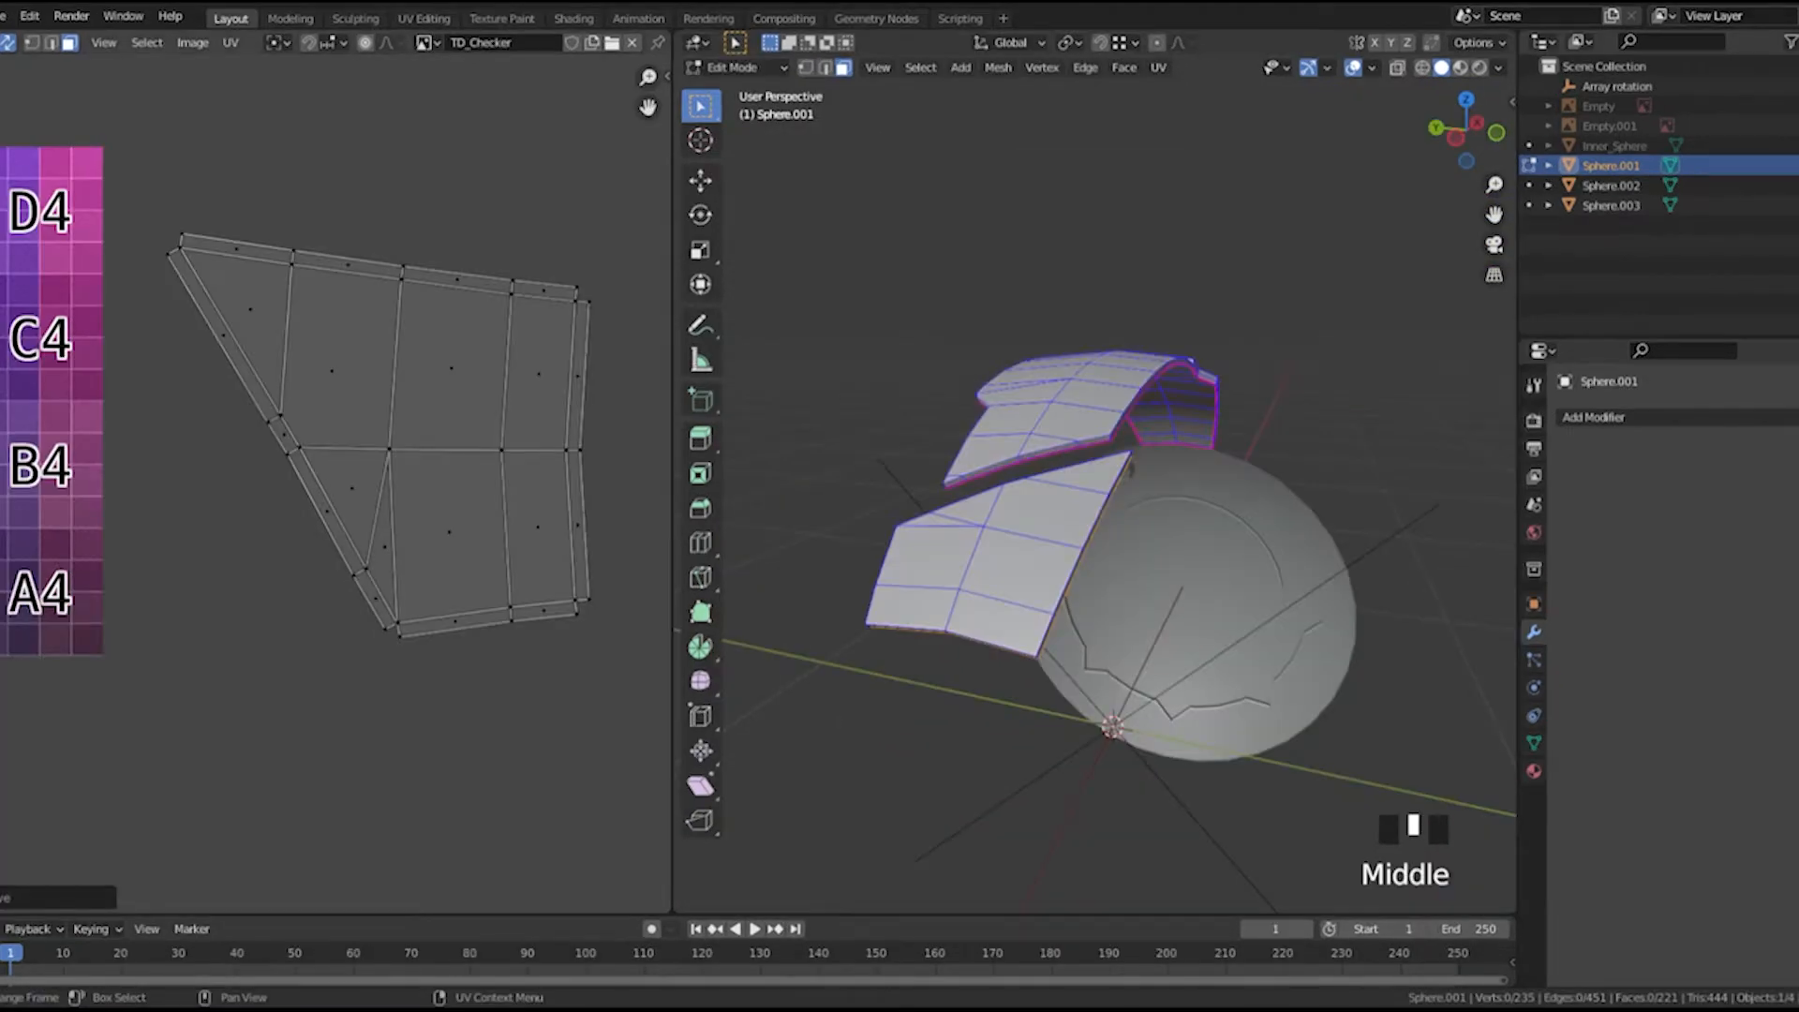
middle_click_drag(1125, 422, 1163, 379)
scroll(1078, 413, "up", 2)
scroll(1101, 390, "up", 1)
key("2")
left_click(1144, 352)
key("KP_0")
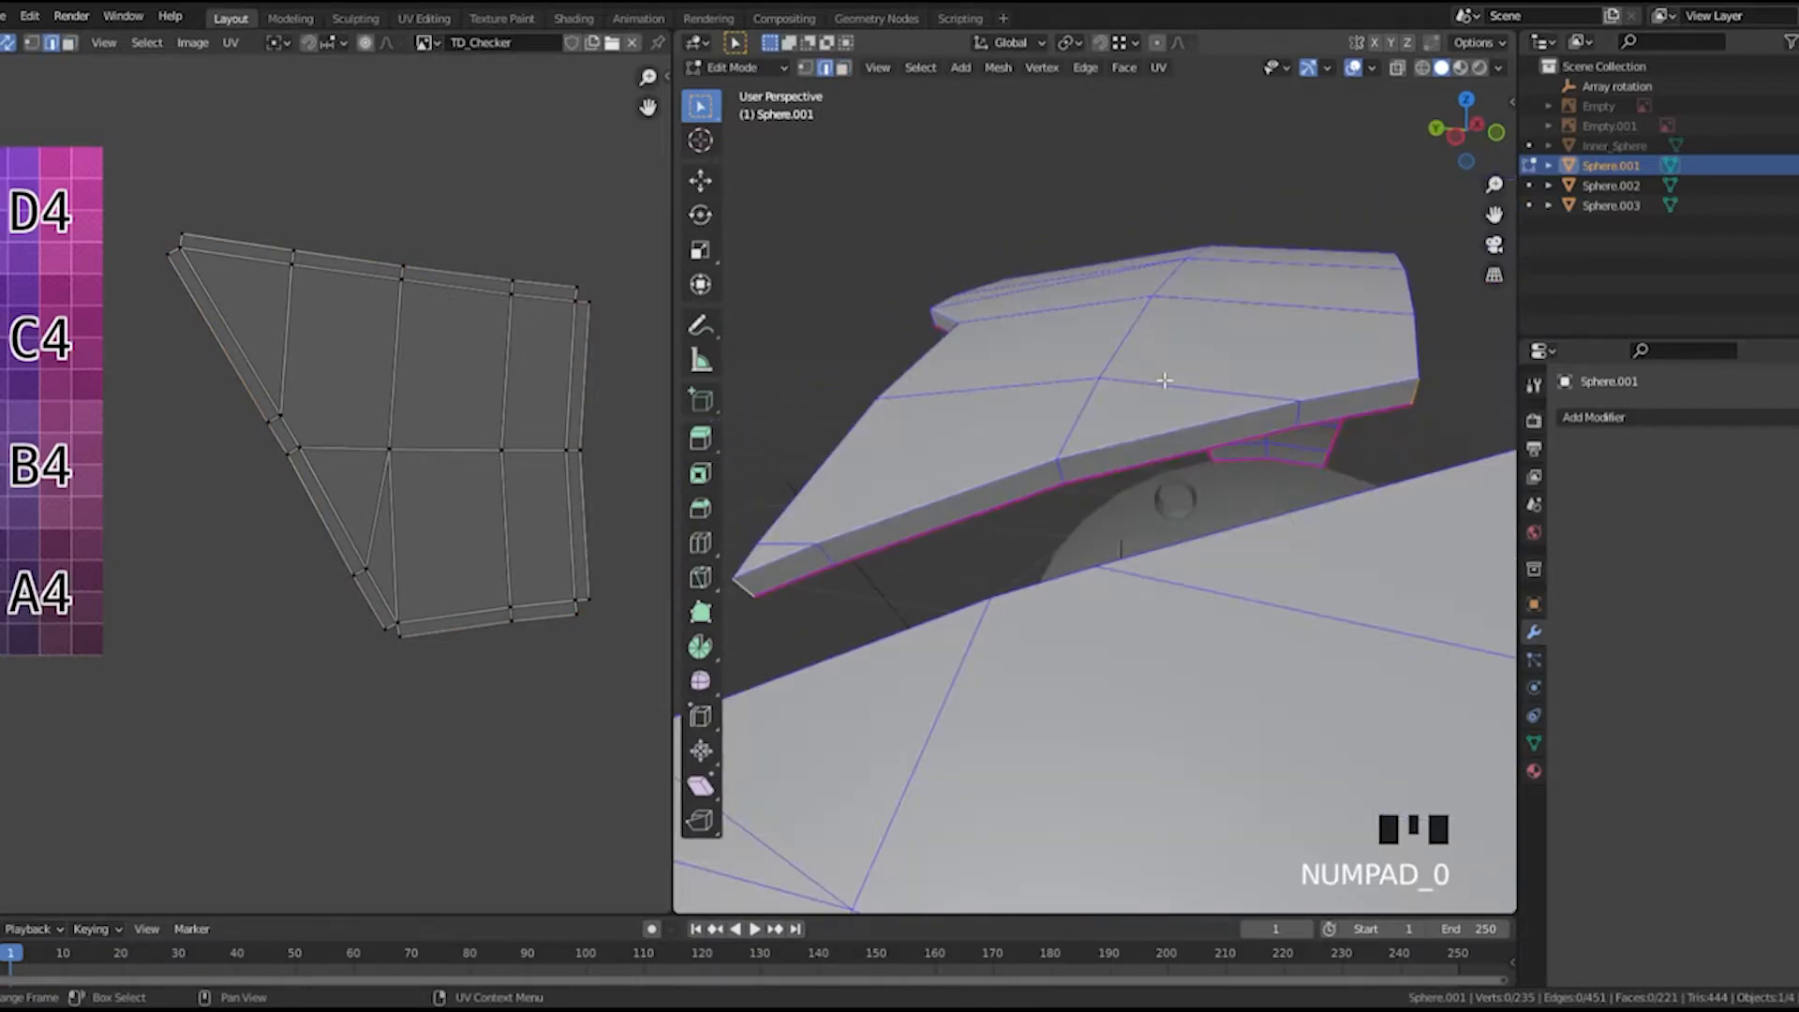
mouse_move(1041, 378)
middle_mouse_down()
mouse_move(1265, 385)
mouse_move(1034, 348)
middle_mouse_up()
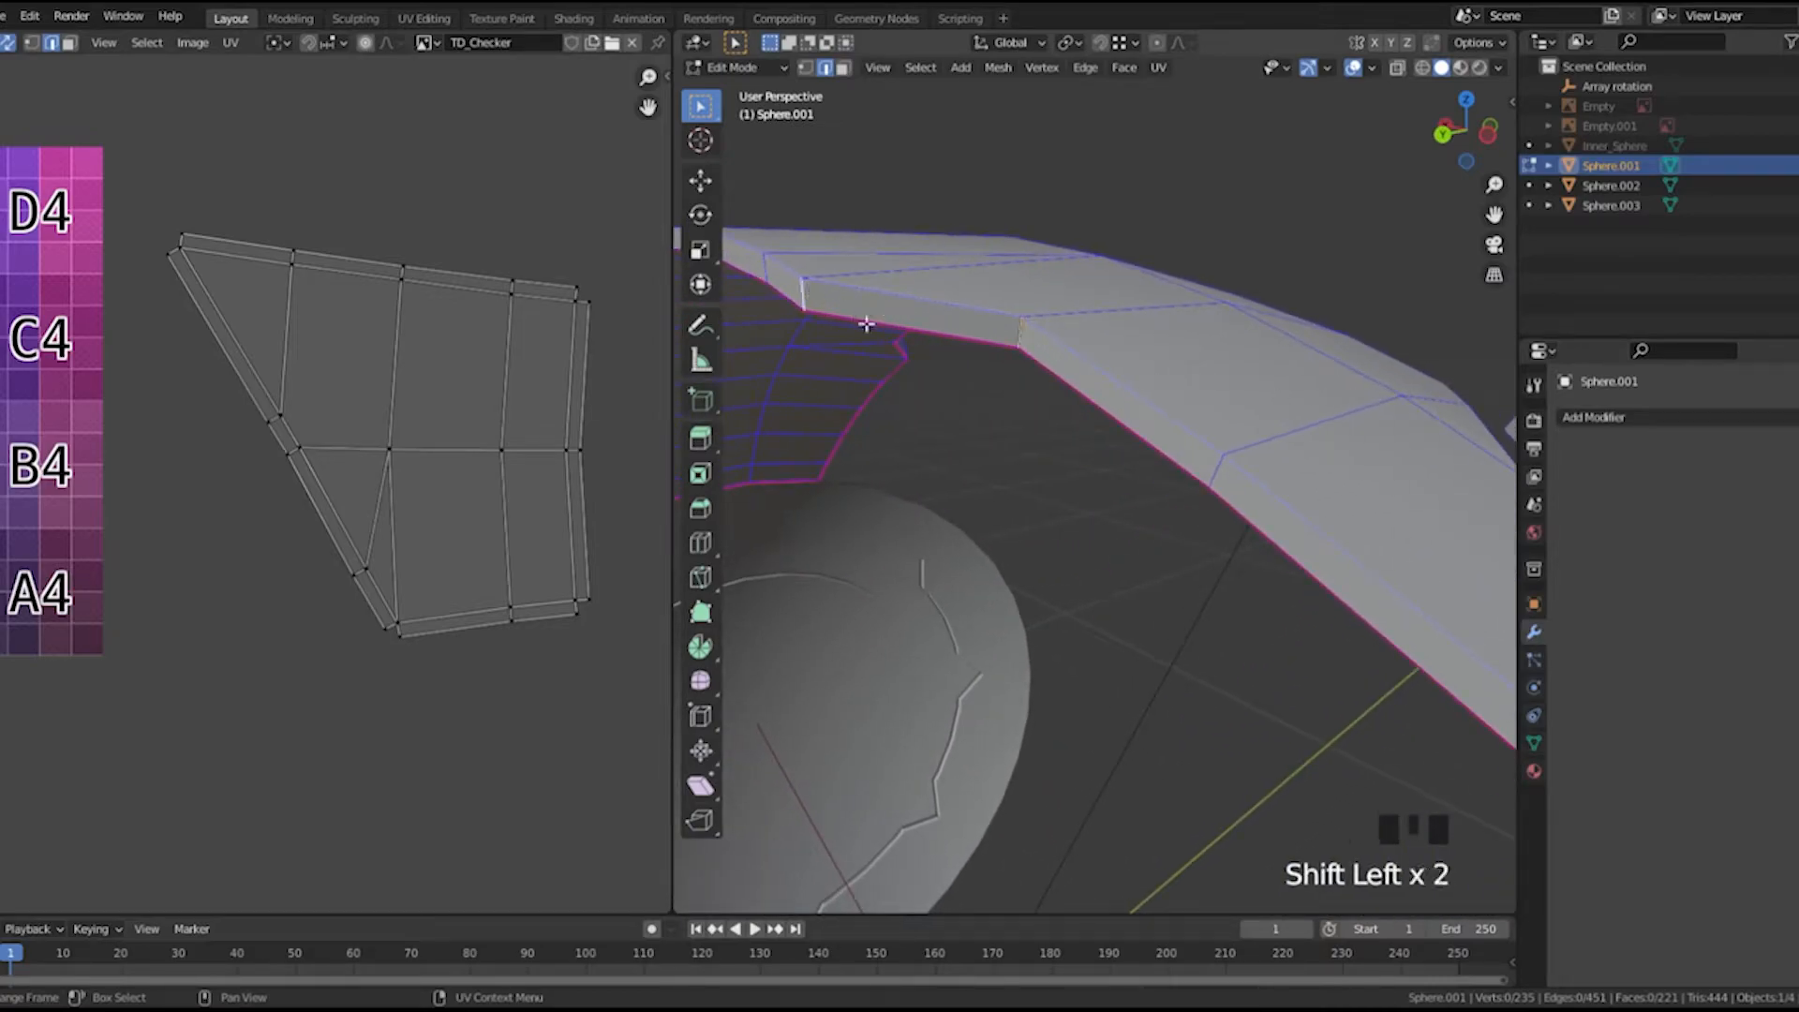
middle_click_drag(845, 316, 931, 337)
scroll(932, 338, "down", 2)
scroll(1097, 350, "down", 2, "shift")
middle_click_drag(1097, 349, 1148, 412, "shift")
scroll(970, 525, "down", 2, "shift")
left_click(943, 524, "shift")
left_click(956, 553, "shift")
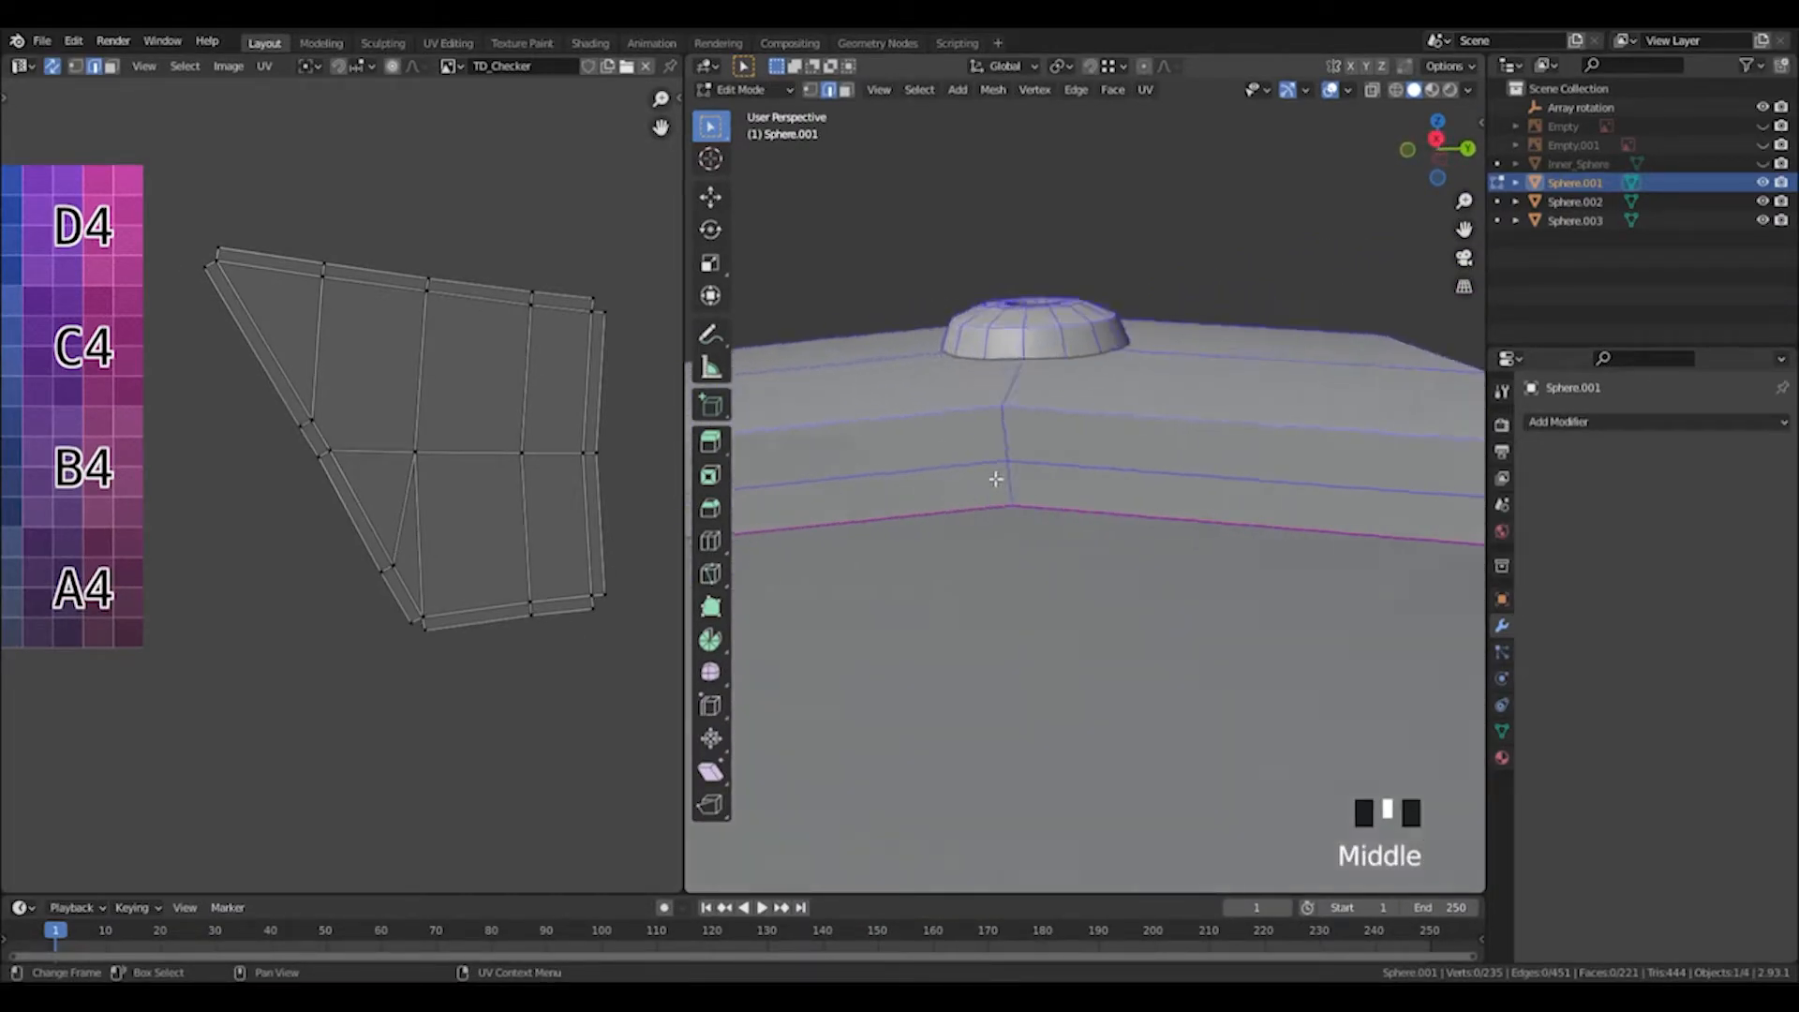
scroll(1047, 481, "down", 1)
scroll(1144, 403, "up", 2)
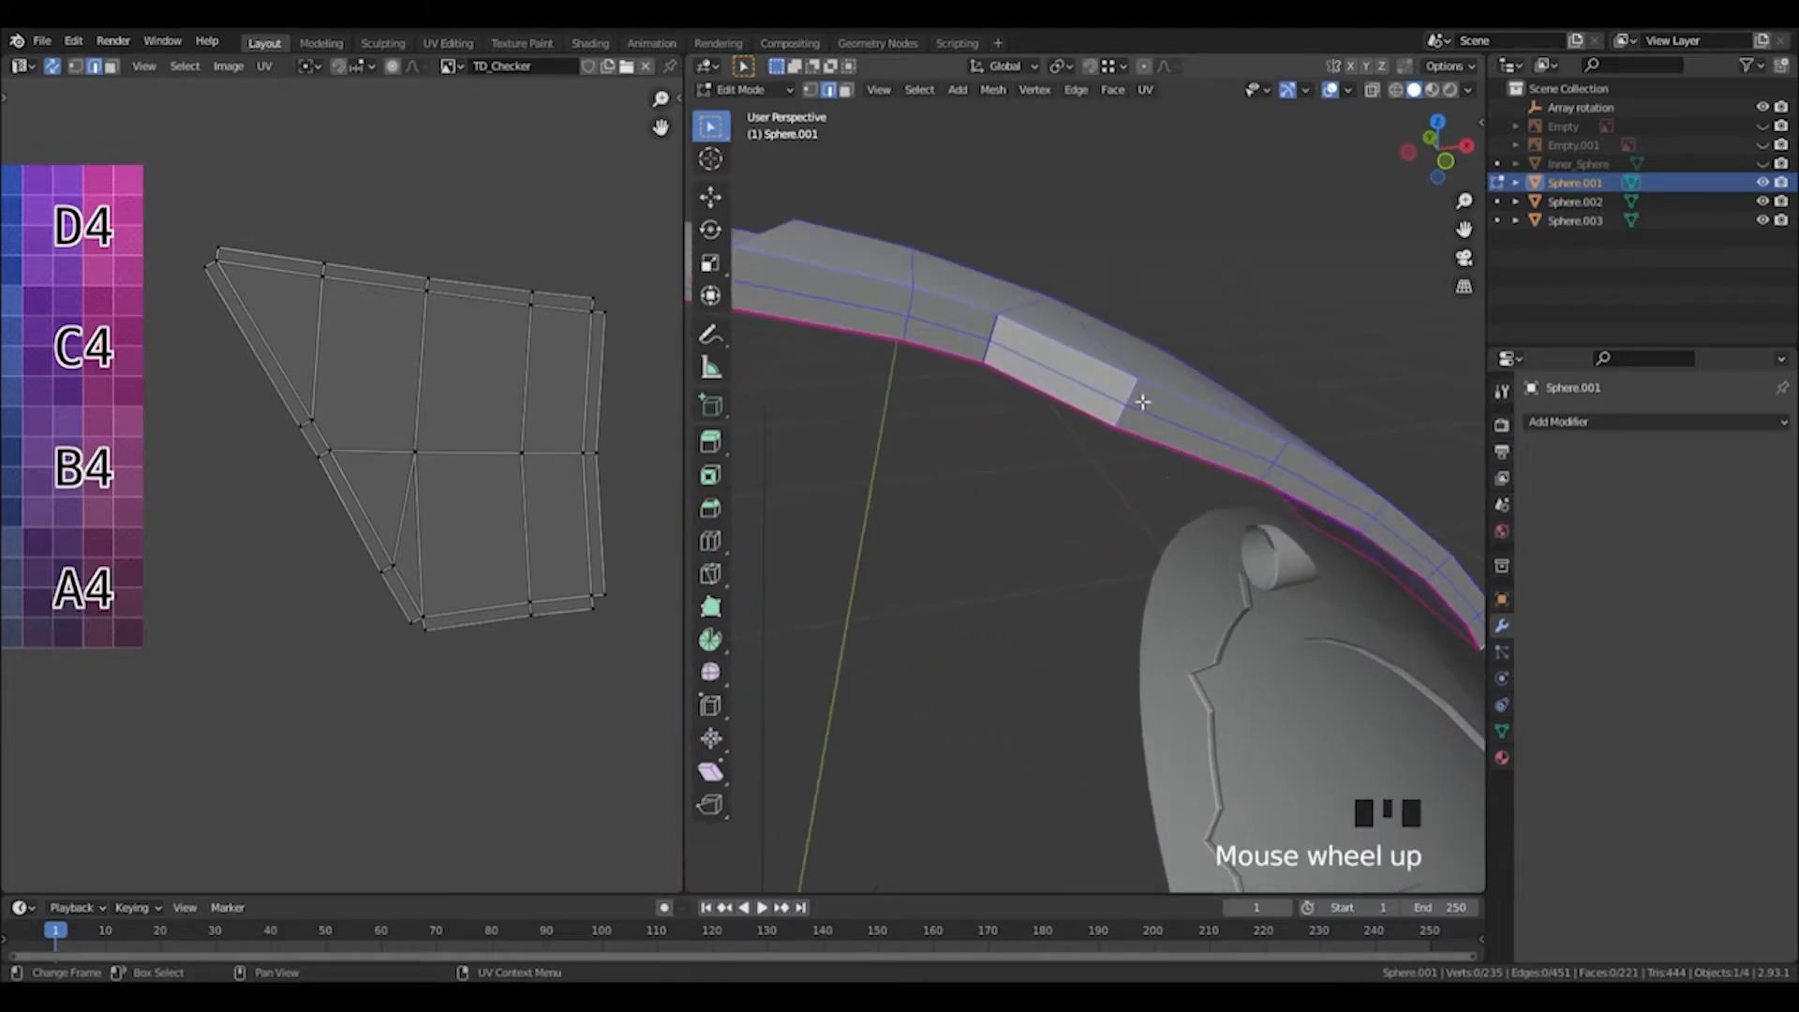
middle_click_drag(949, 333, 1211, 374)
key("ctrl+z")
right_click(1011, 358)
left_click(953, 437)
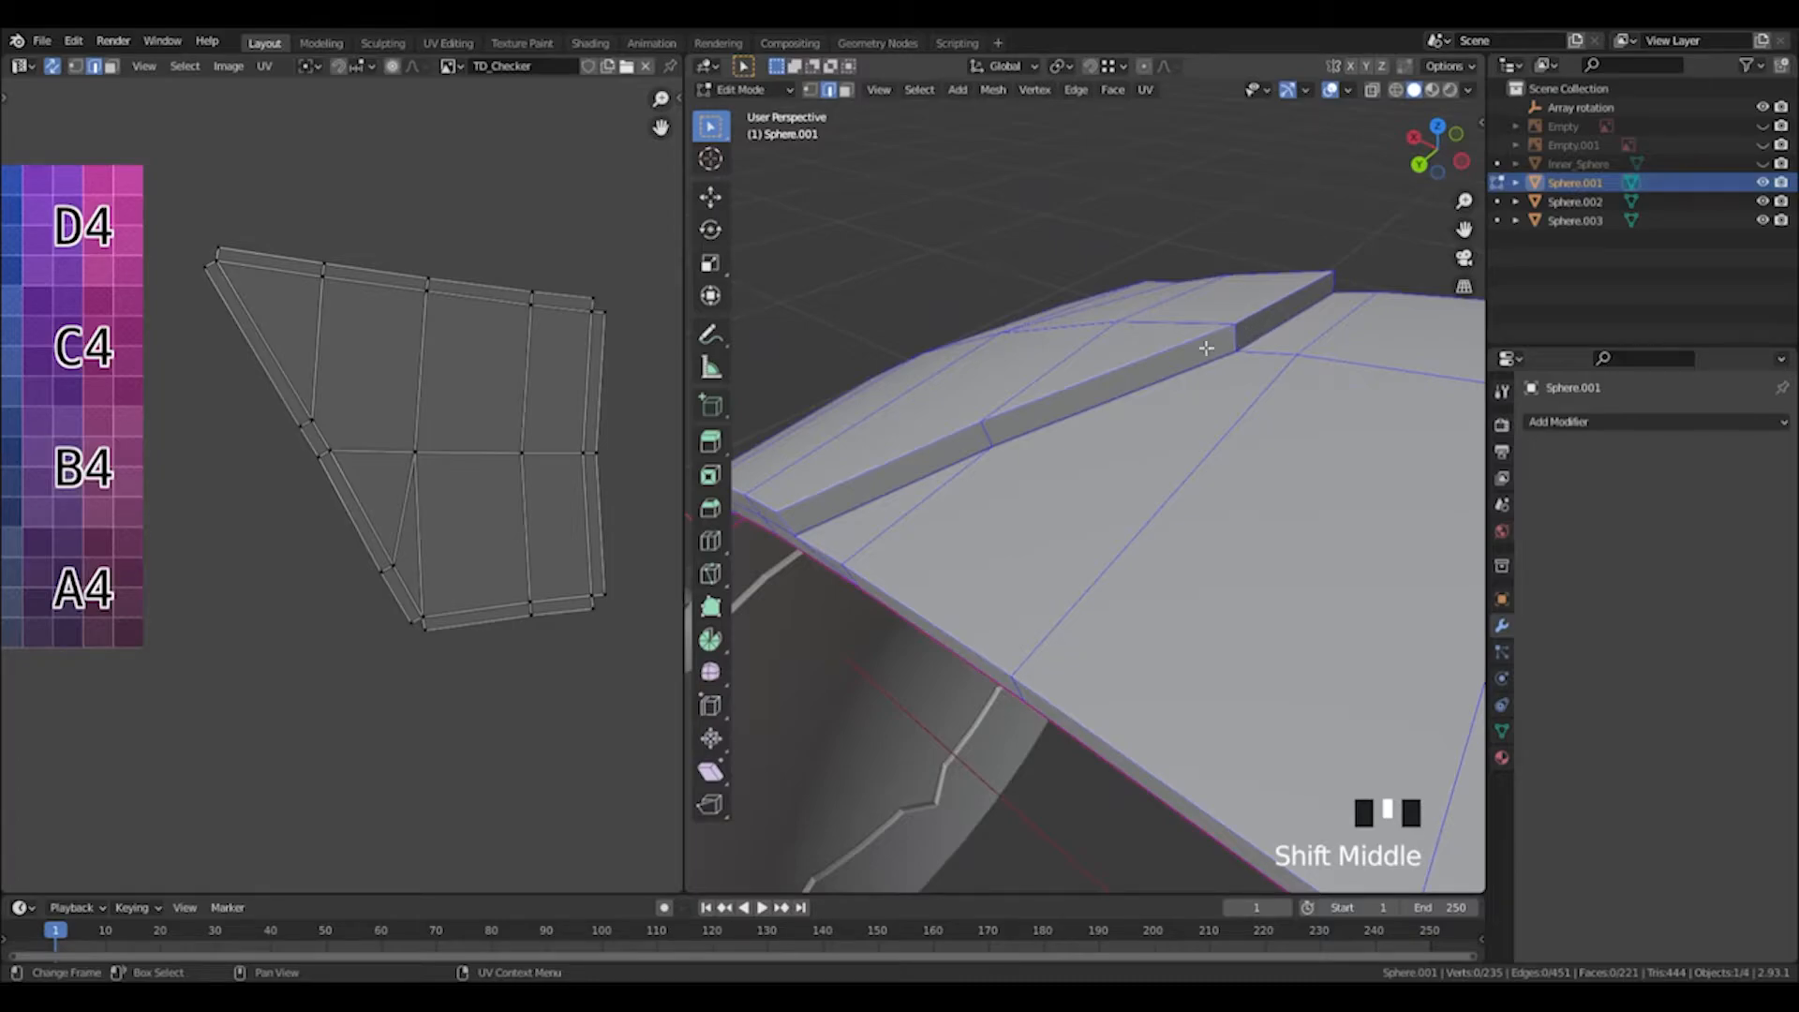
middle_click_drag(895, 464, 1162, 354)
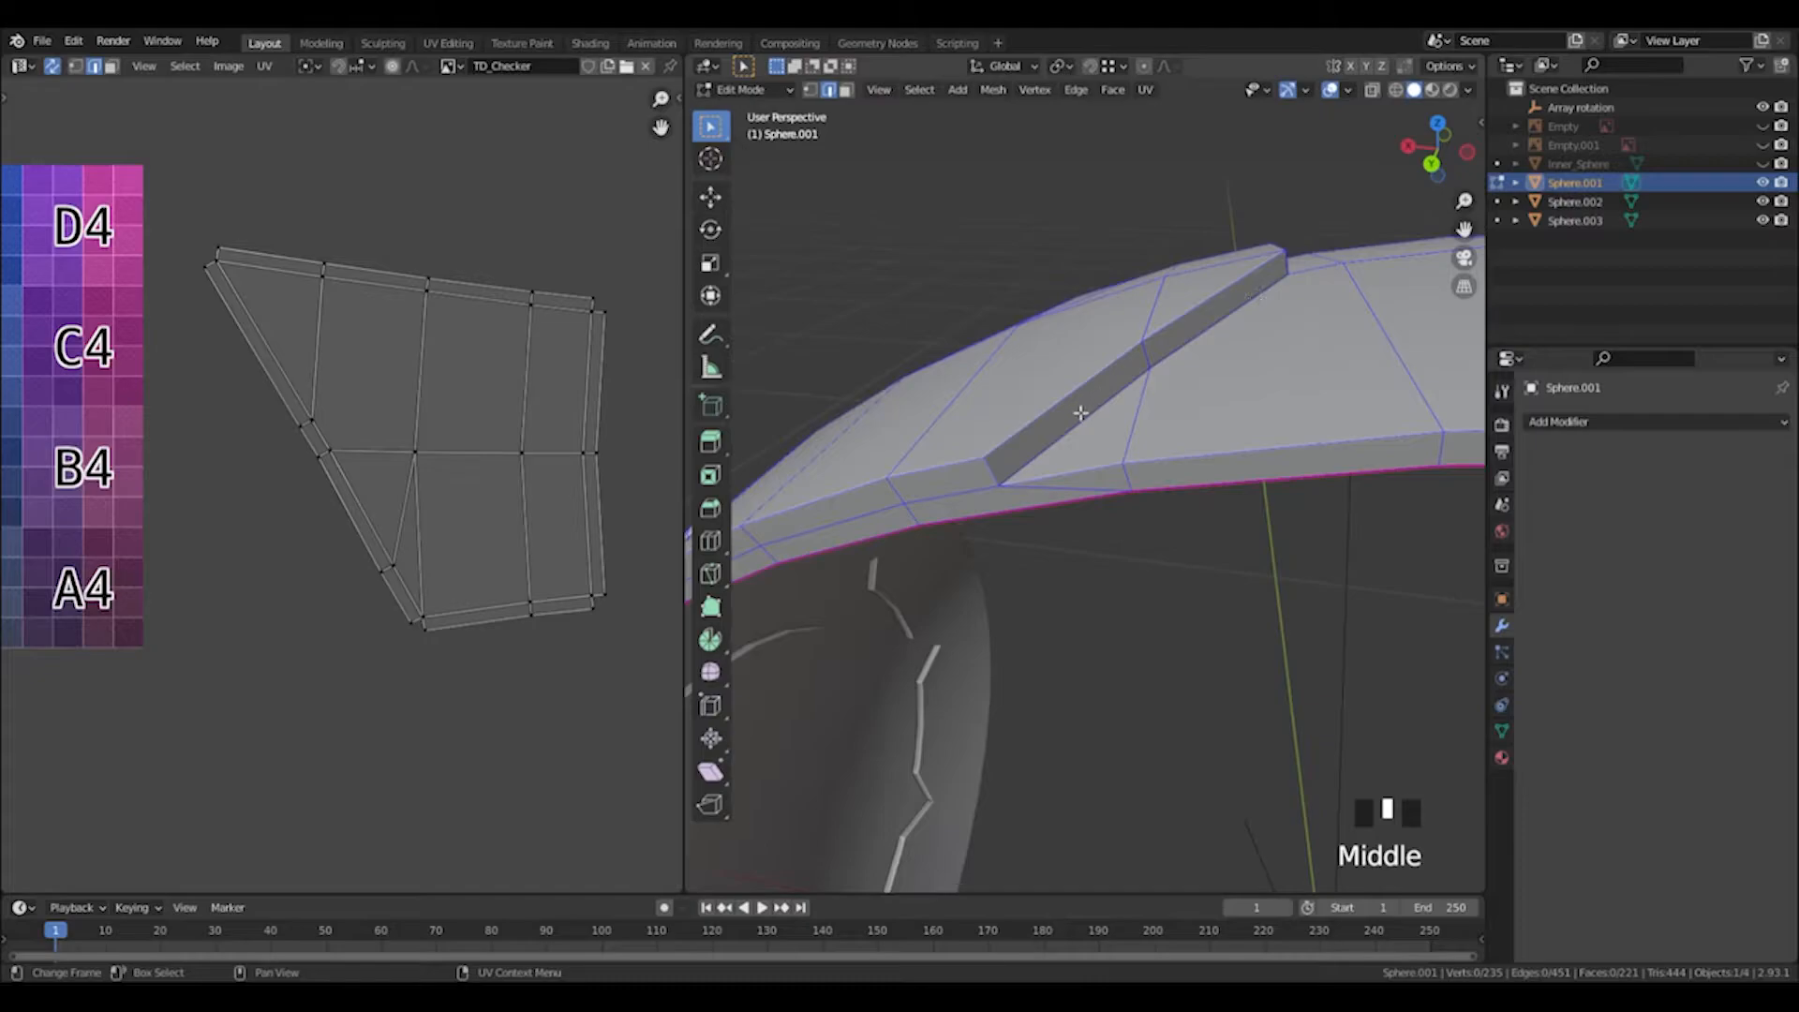
Unwrap the entire long strap piece, leaving out its round bolt, using the new corner seams.
scroll(1082, 417, "down", 2)
middle_click_drag(1050, 439, 1153, 451)
scroll(1209, 430, "down", 3)
scroll(1152, 451, "down", 1)
scroll(1153, 452, "up", 2)
left_click(1102, 454)
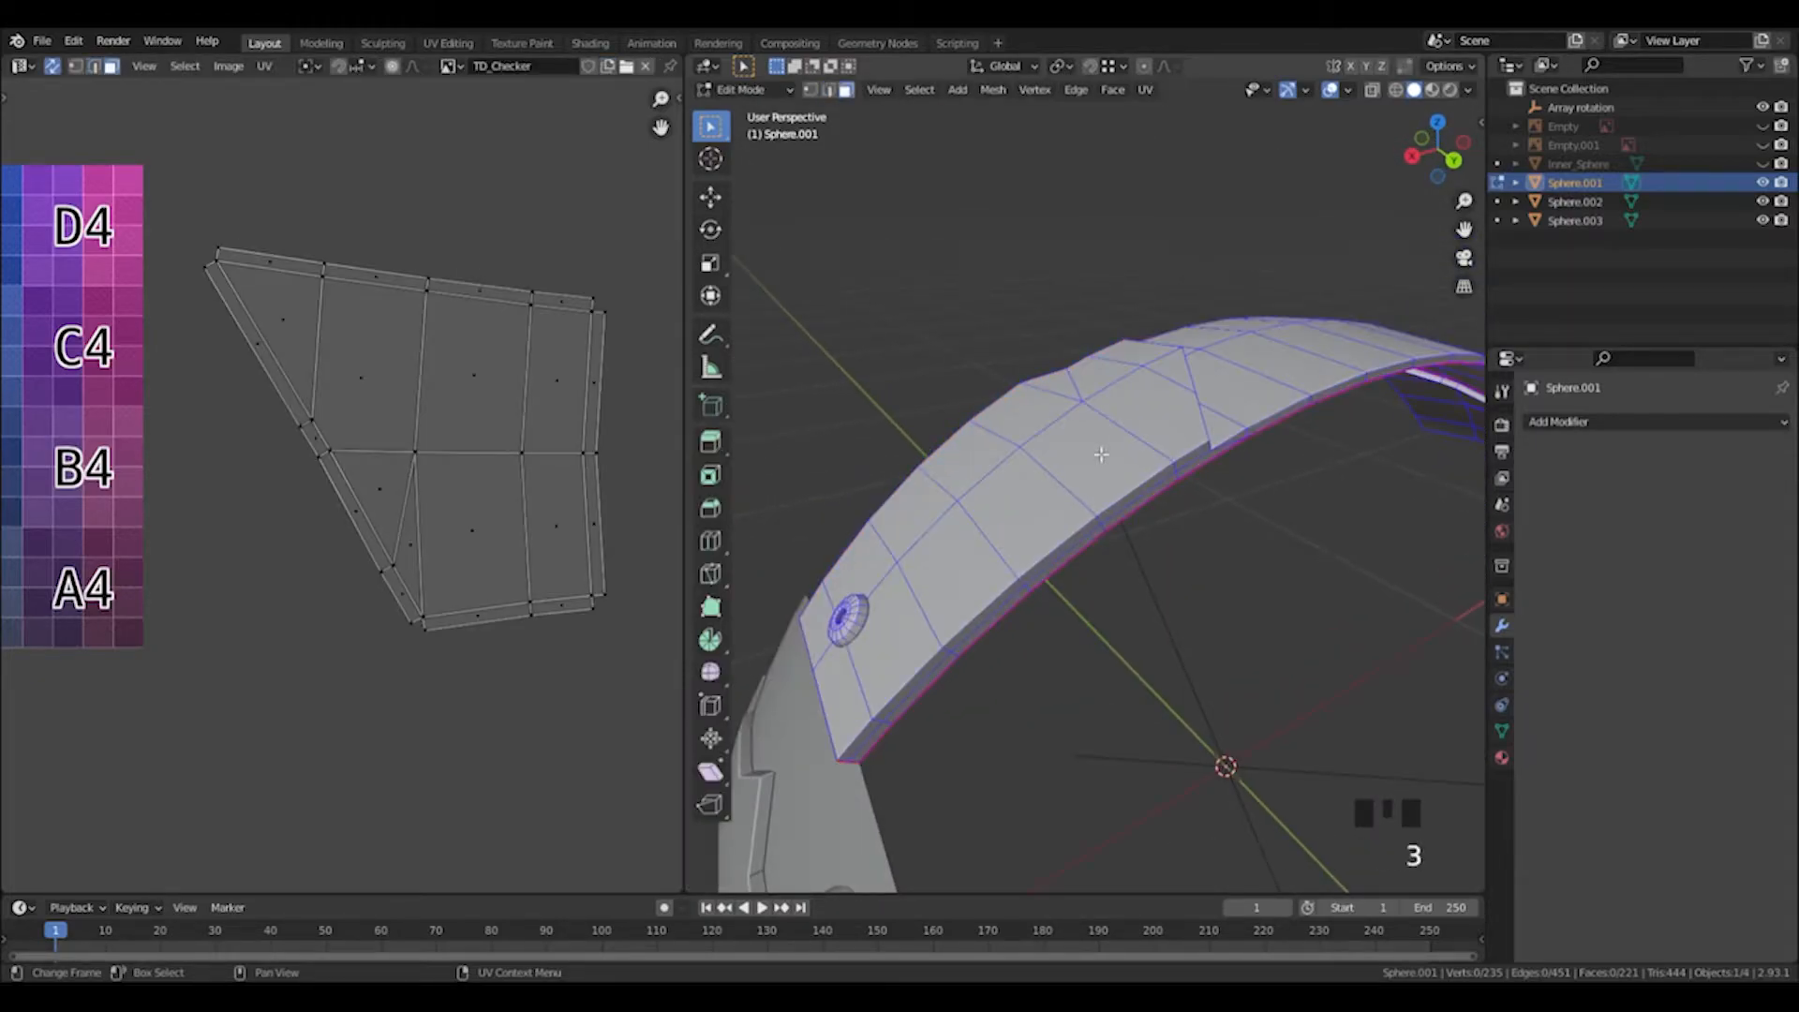
key("3")
left_click(1101, 455)
key("ctrl+KP_Add")
key("ctrl+KP_Add")
key("ctrl+KP_Add")
key("ctrl+KP_Add")
key("ctrl+KP_Add")
key("ctrl+KP_Add")
key("ctrl+KP_Add")
key("ctrl+KP_Add")
key("ctrl+KP_Add")
key("ctrl+KP_Add")
key("ctrl+KP_Add")
key("ctrl+KP_Add")
key("ctrl+KP_Add")
key("ctrl+KP_Add")
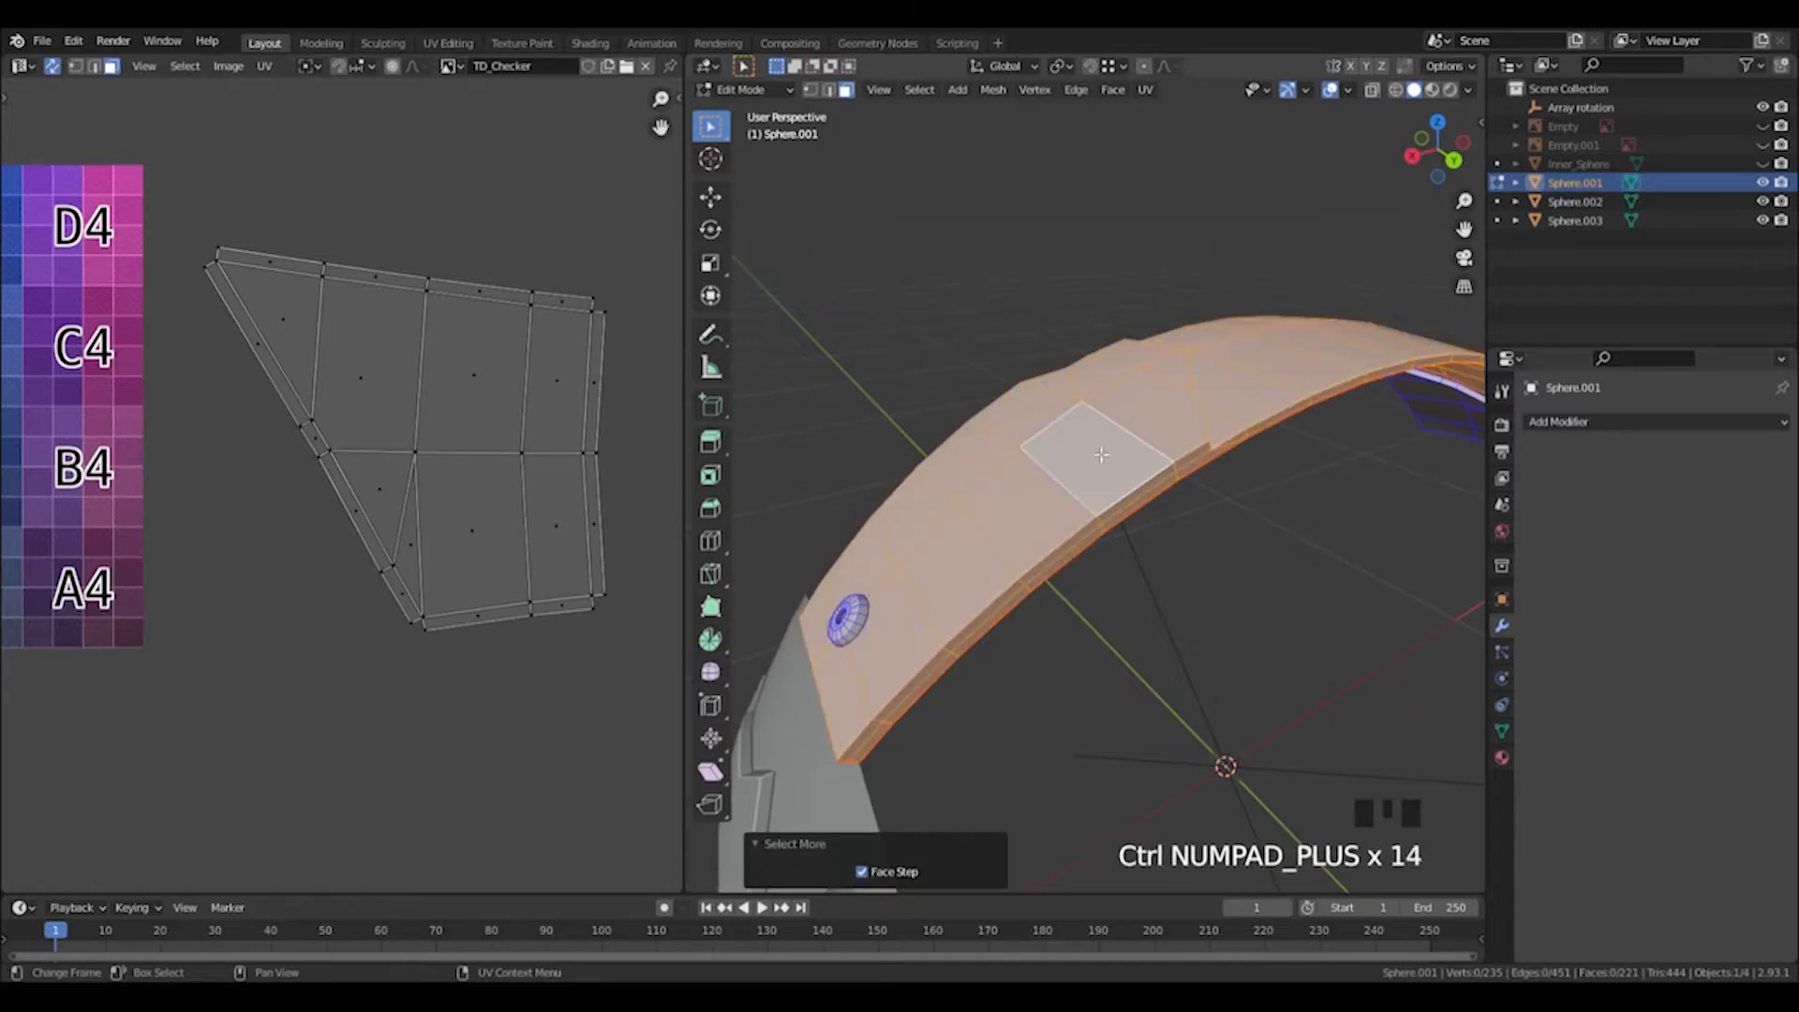
key("u")
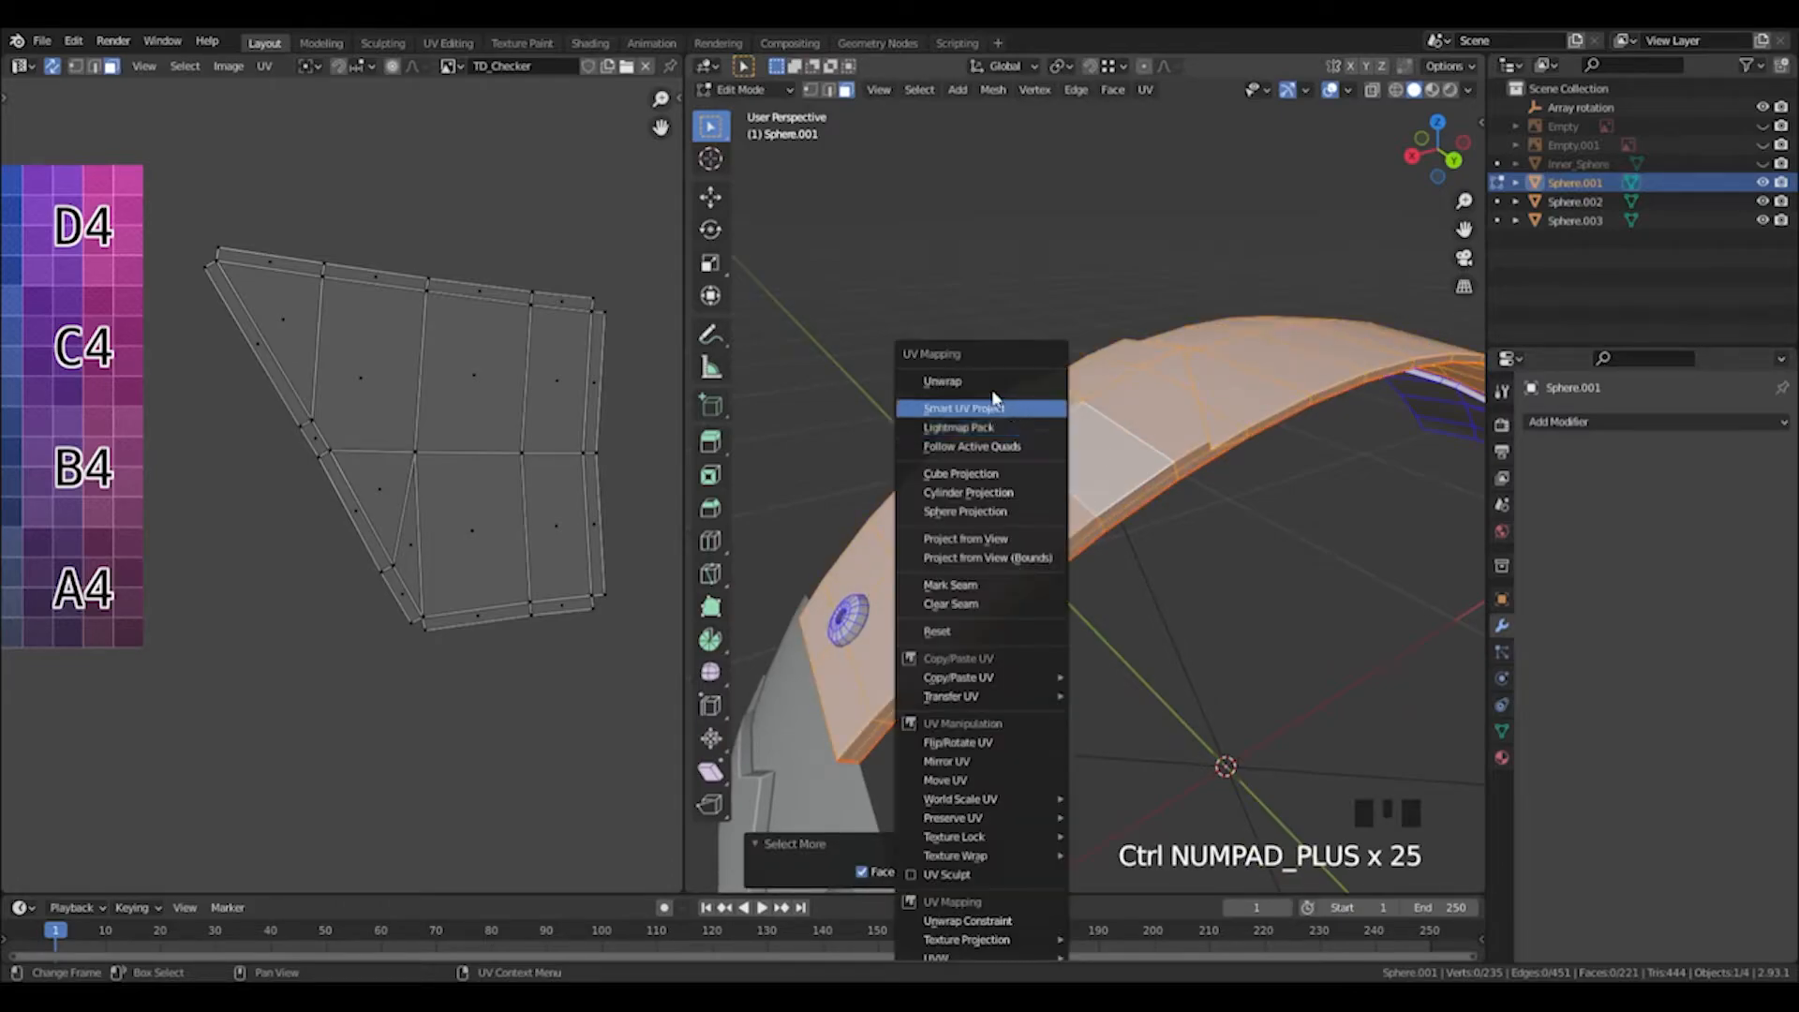
left_click(947, 392)
middle_click_drag(204, 427, 481, 399)
scroll(480, 399, "up", 2)
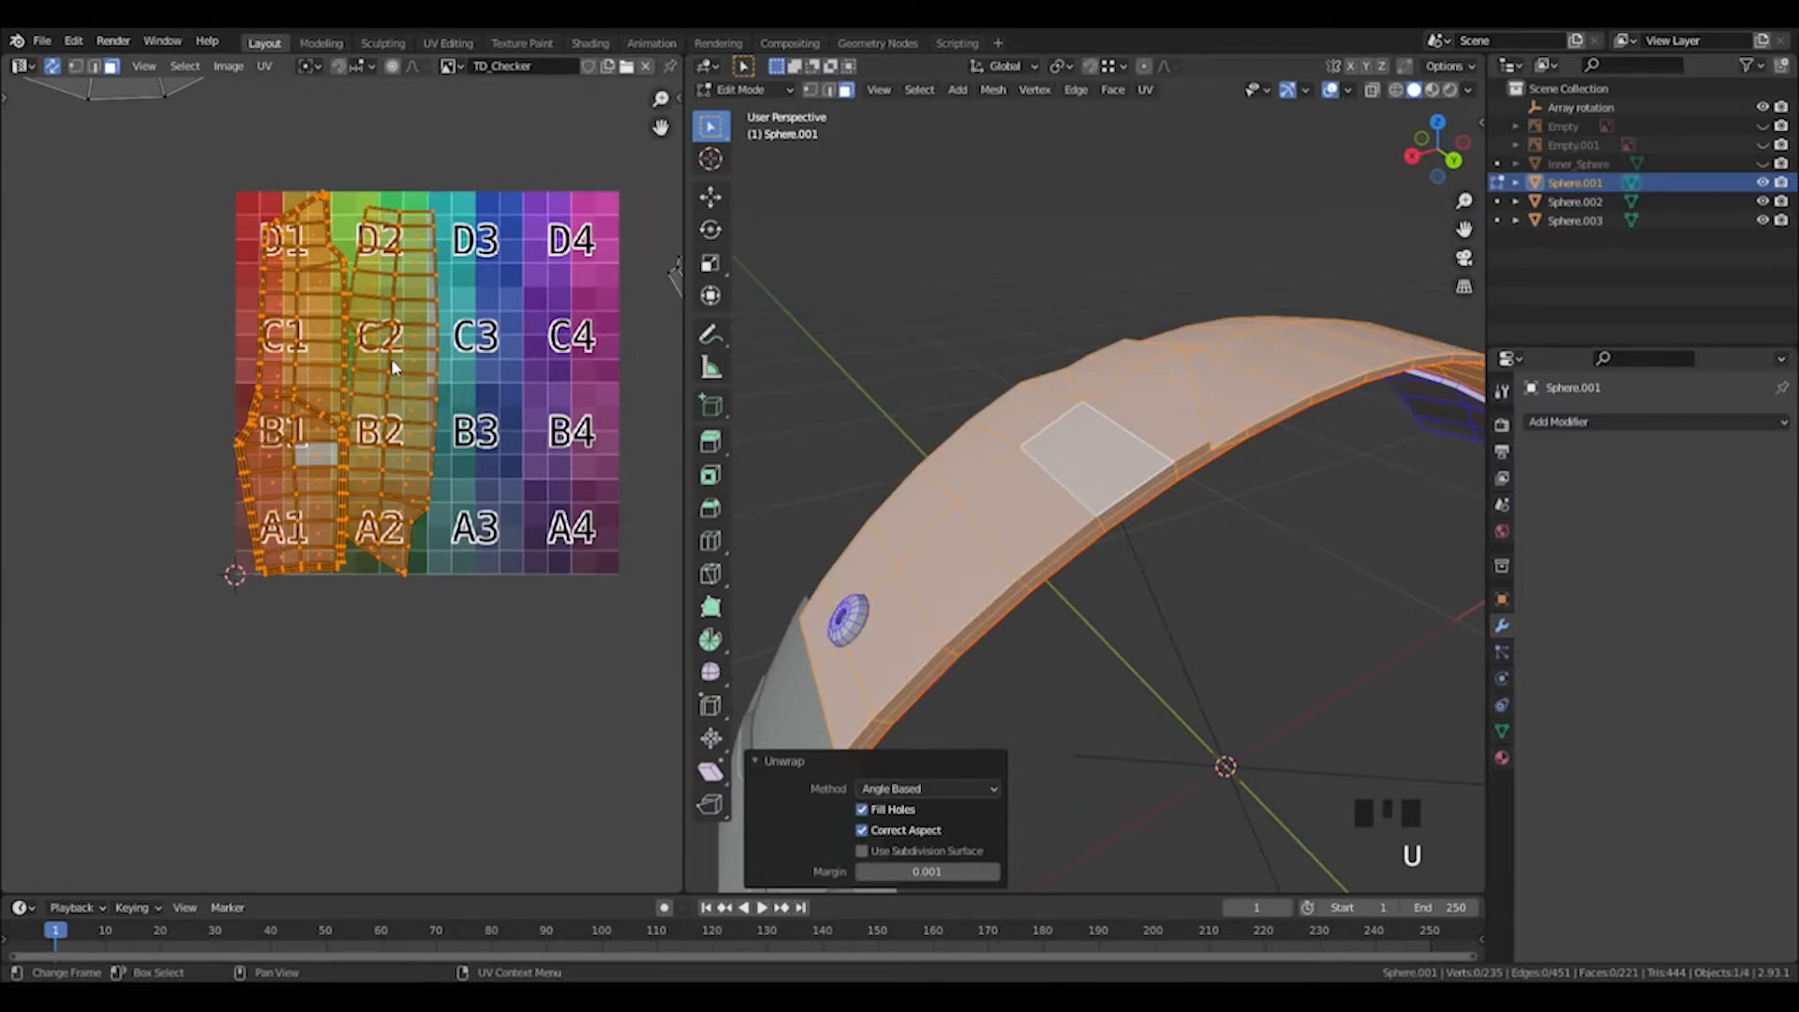
Move the UV island of the long strap's inner faces off the checker texture into the empty space beside it.
left_click(391, 358)
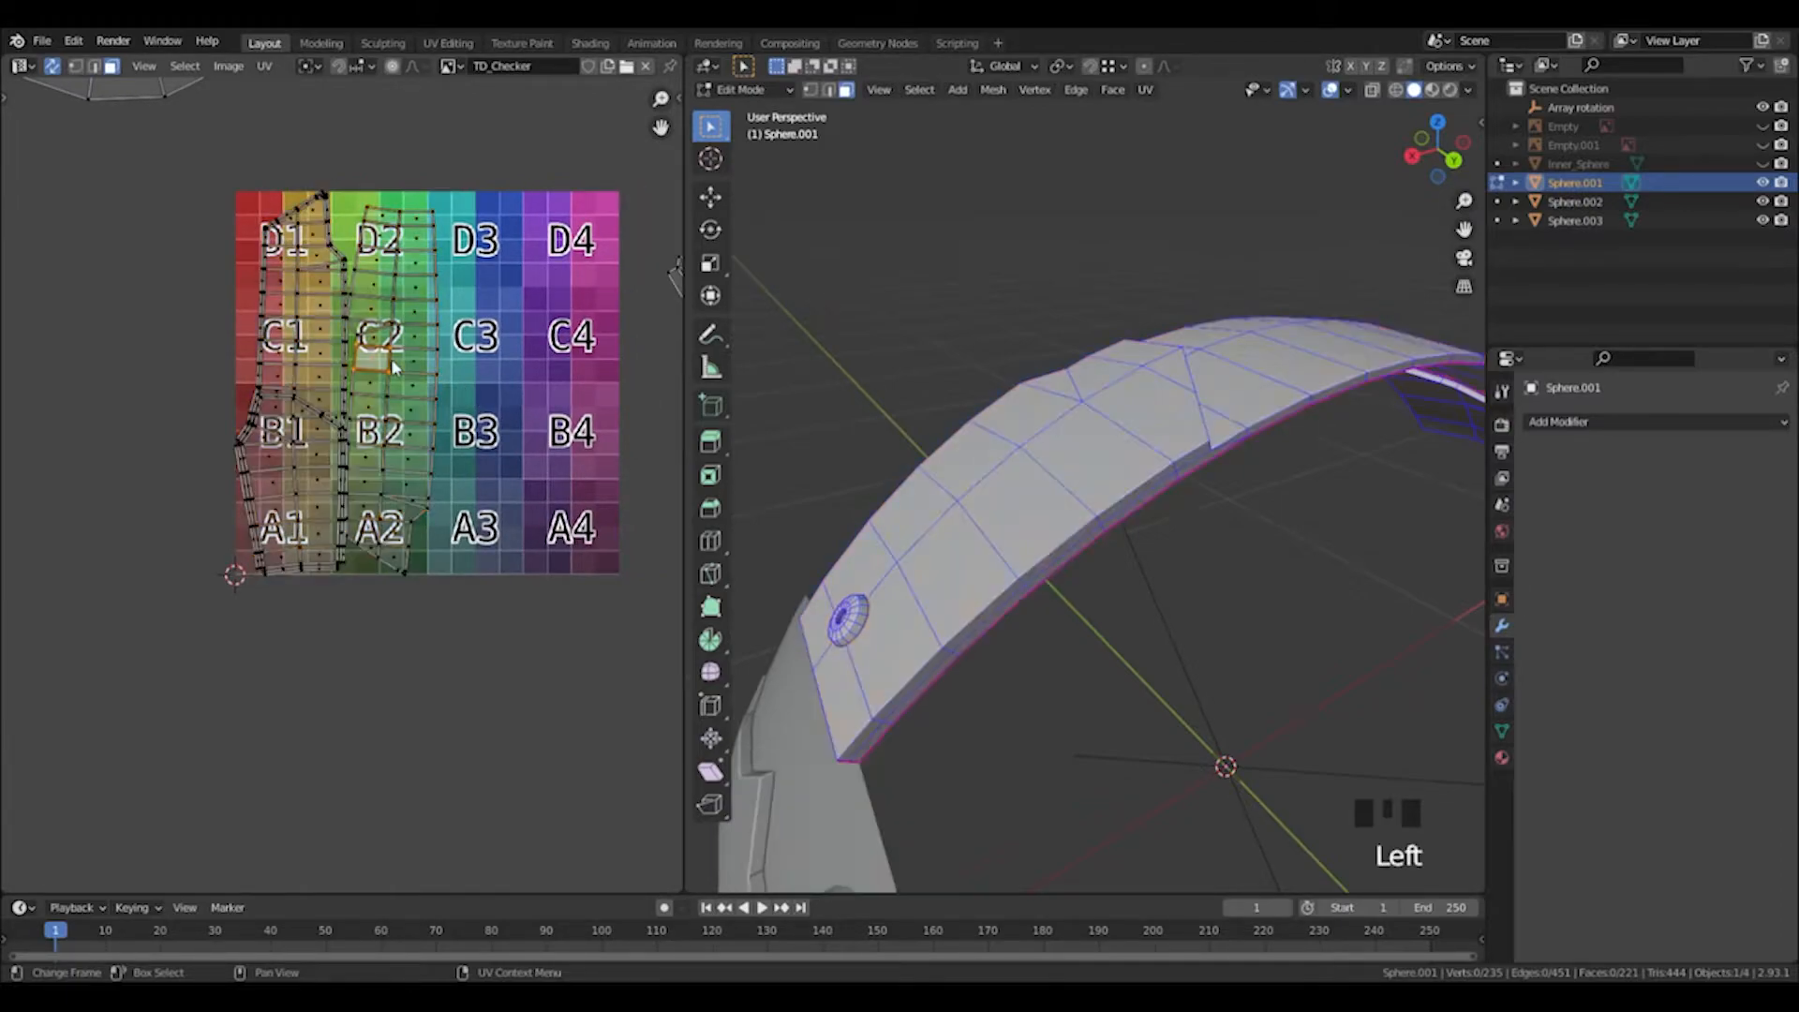
key("l")
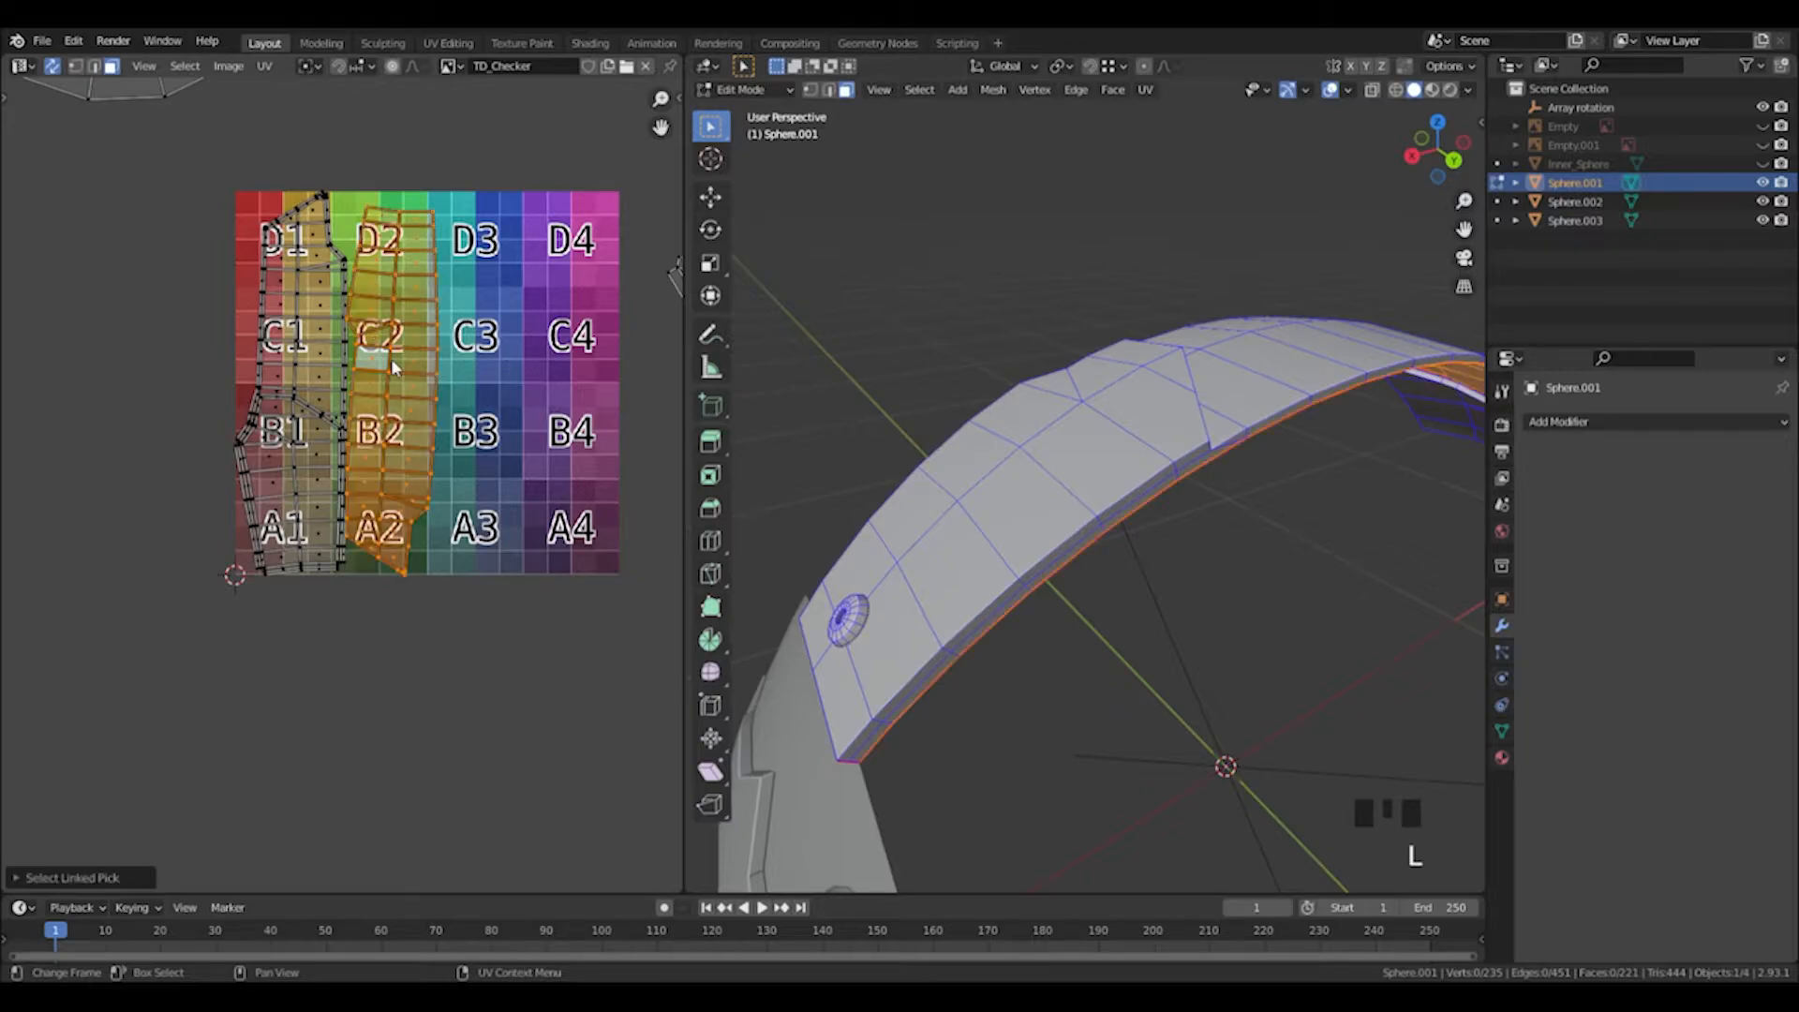
key("g")
left_click(89, 482)
middle_click_drag(1120, 570, 1051, 443)
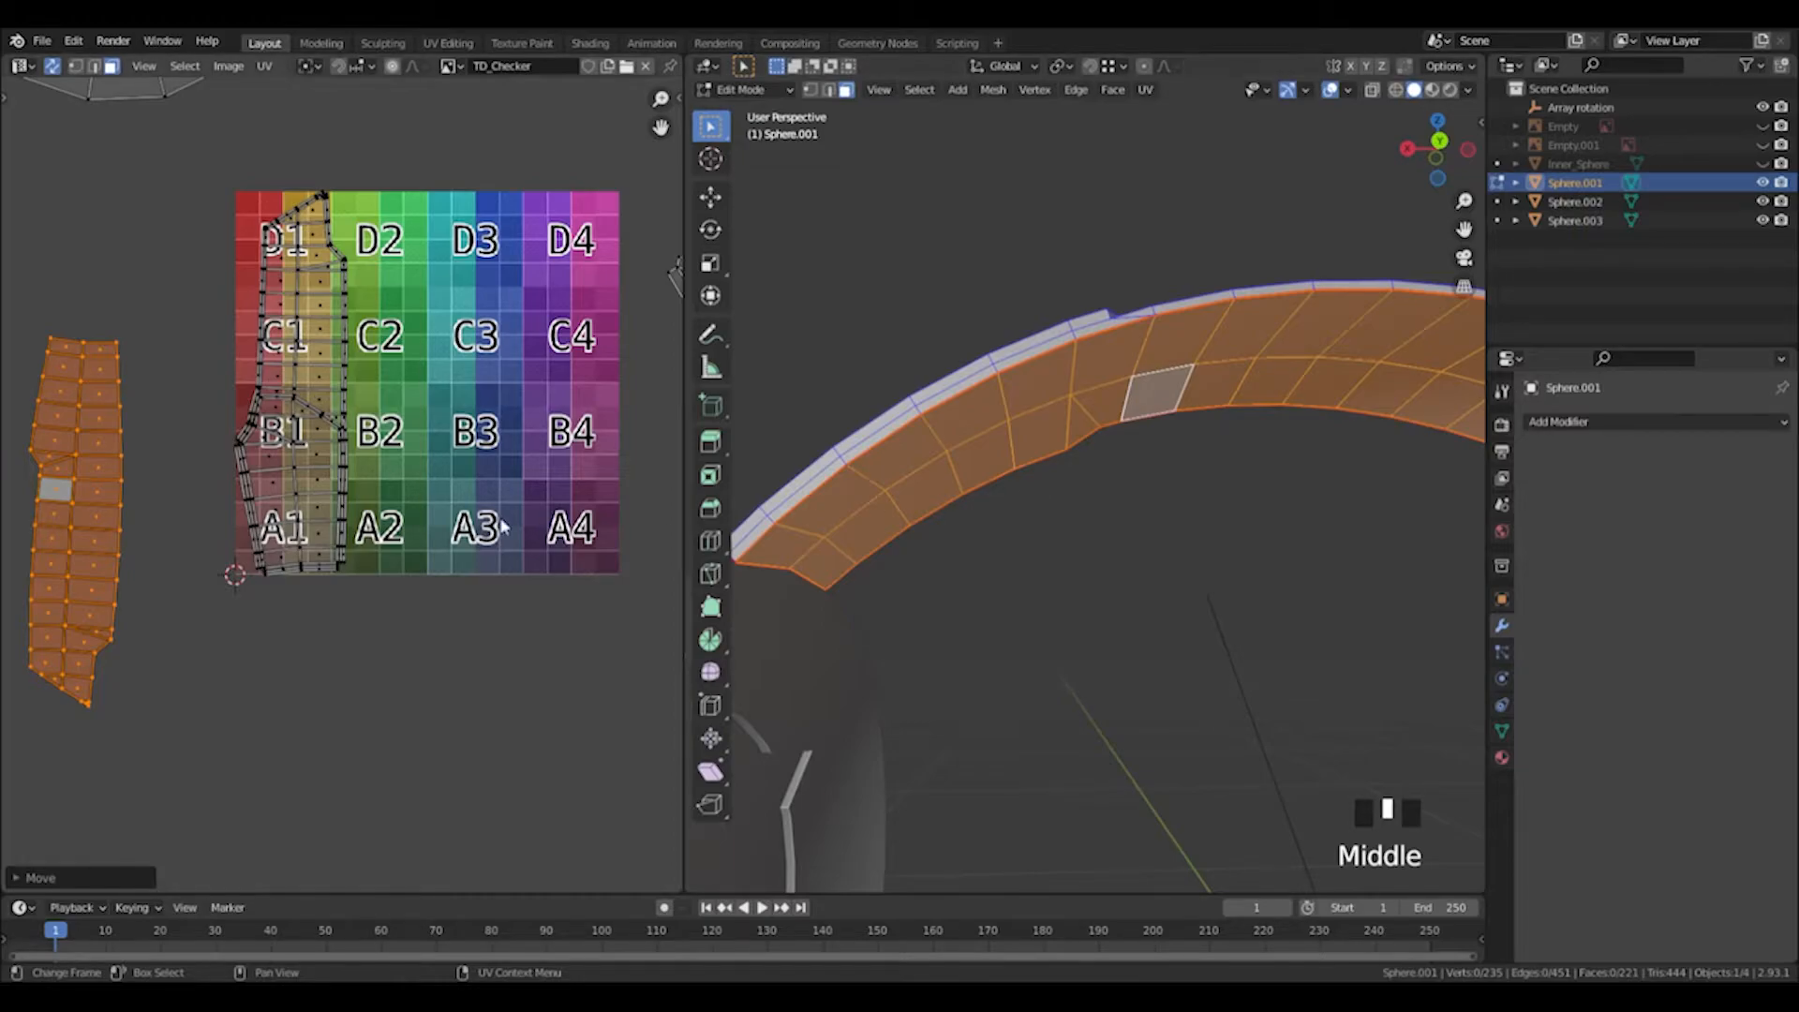
Select the long strap's remaining outer UV island and examine its layout against the outer faces on the model.
left_click(172, 598)
left_click_drag(188, 152, 439, 641)
scroll(389, 488, "up", 3)
scroll(389, 489, "up", 3)
middle_click_drag(418, 462, 483, 525)
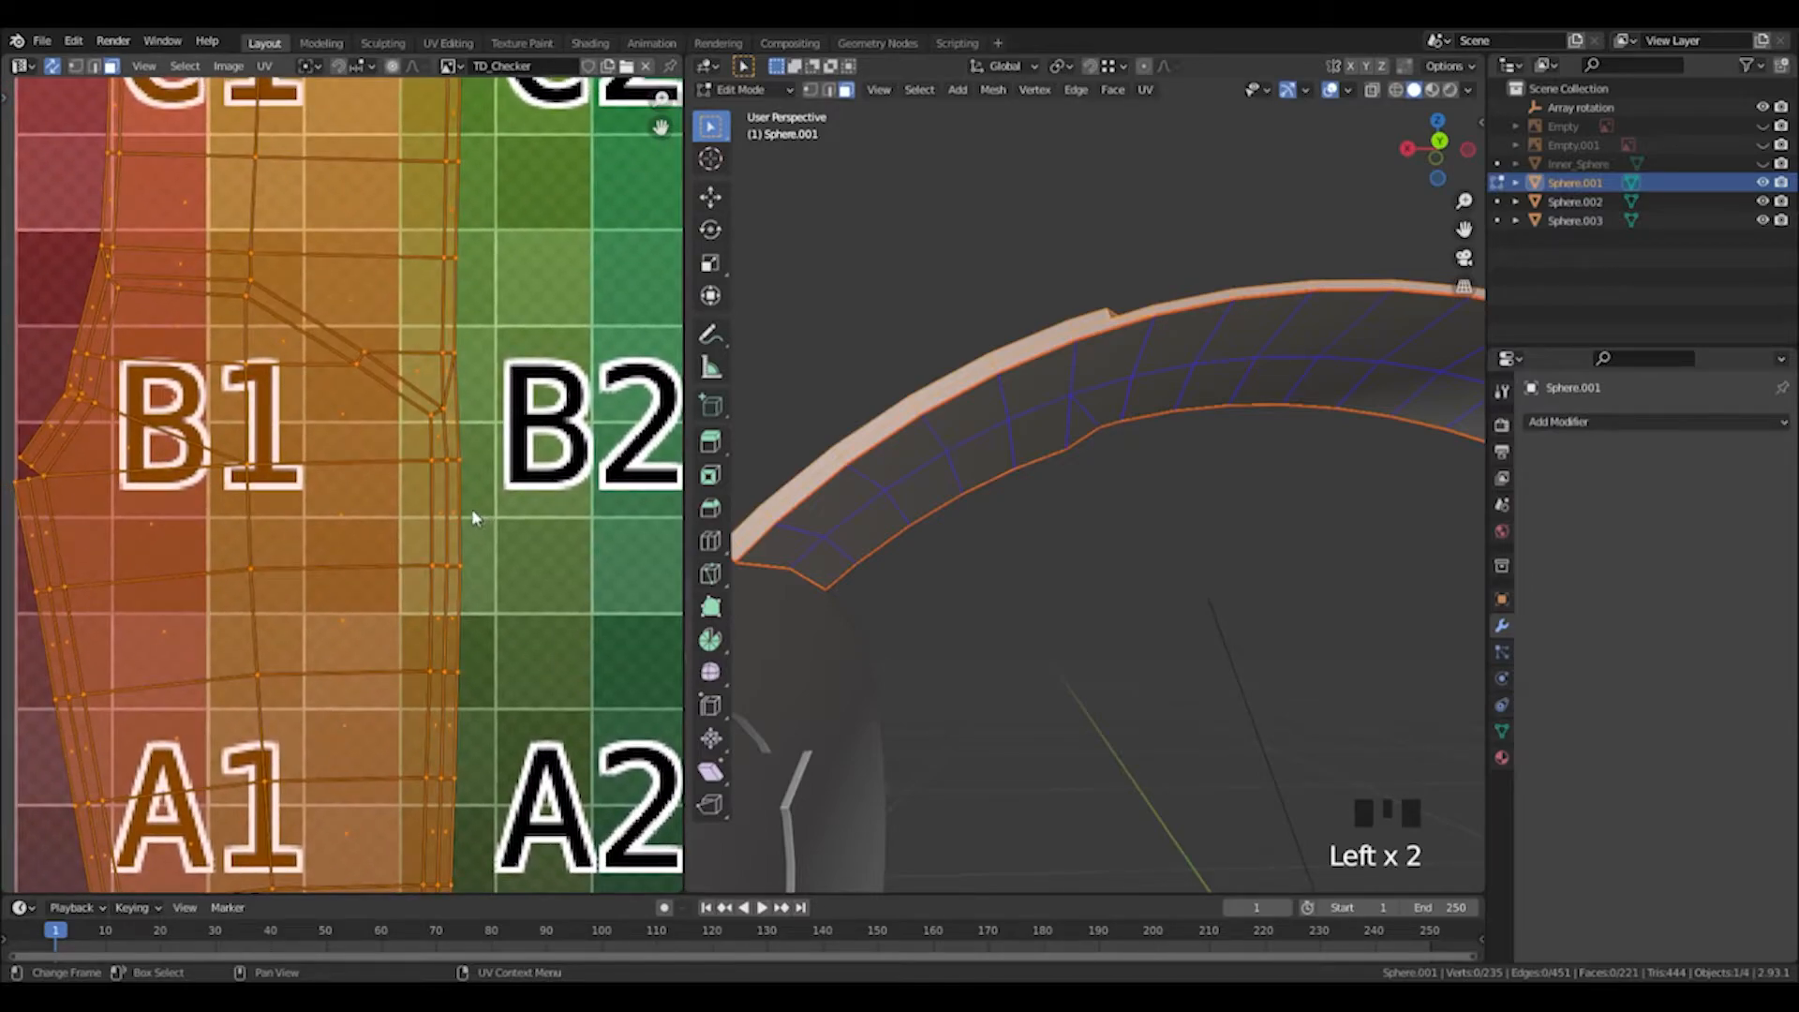
mouse_move(959, 458)
middle_mouse_down()
mouse_move(987, 536)
mouse_move(1031, 542)
middle_mouse_up()
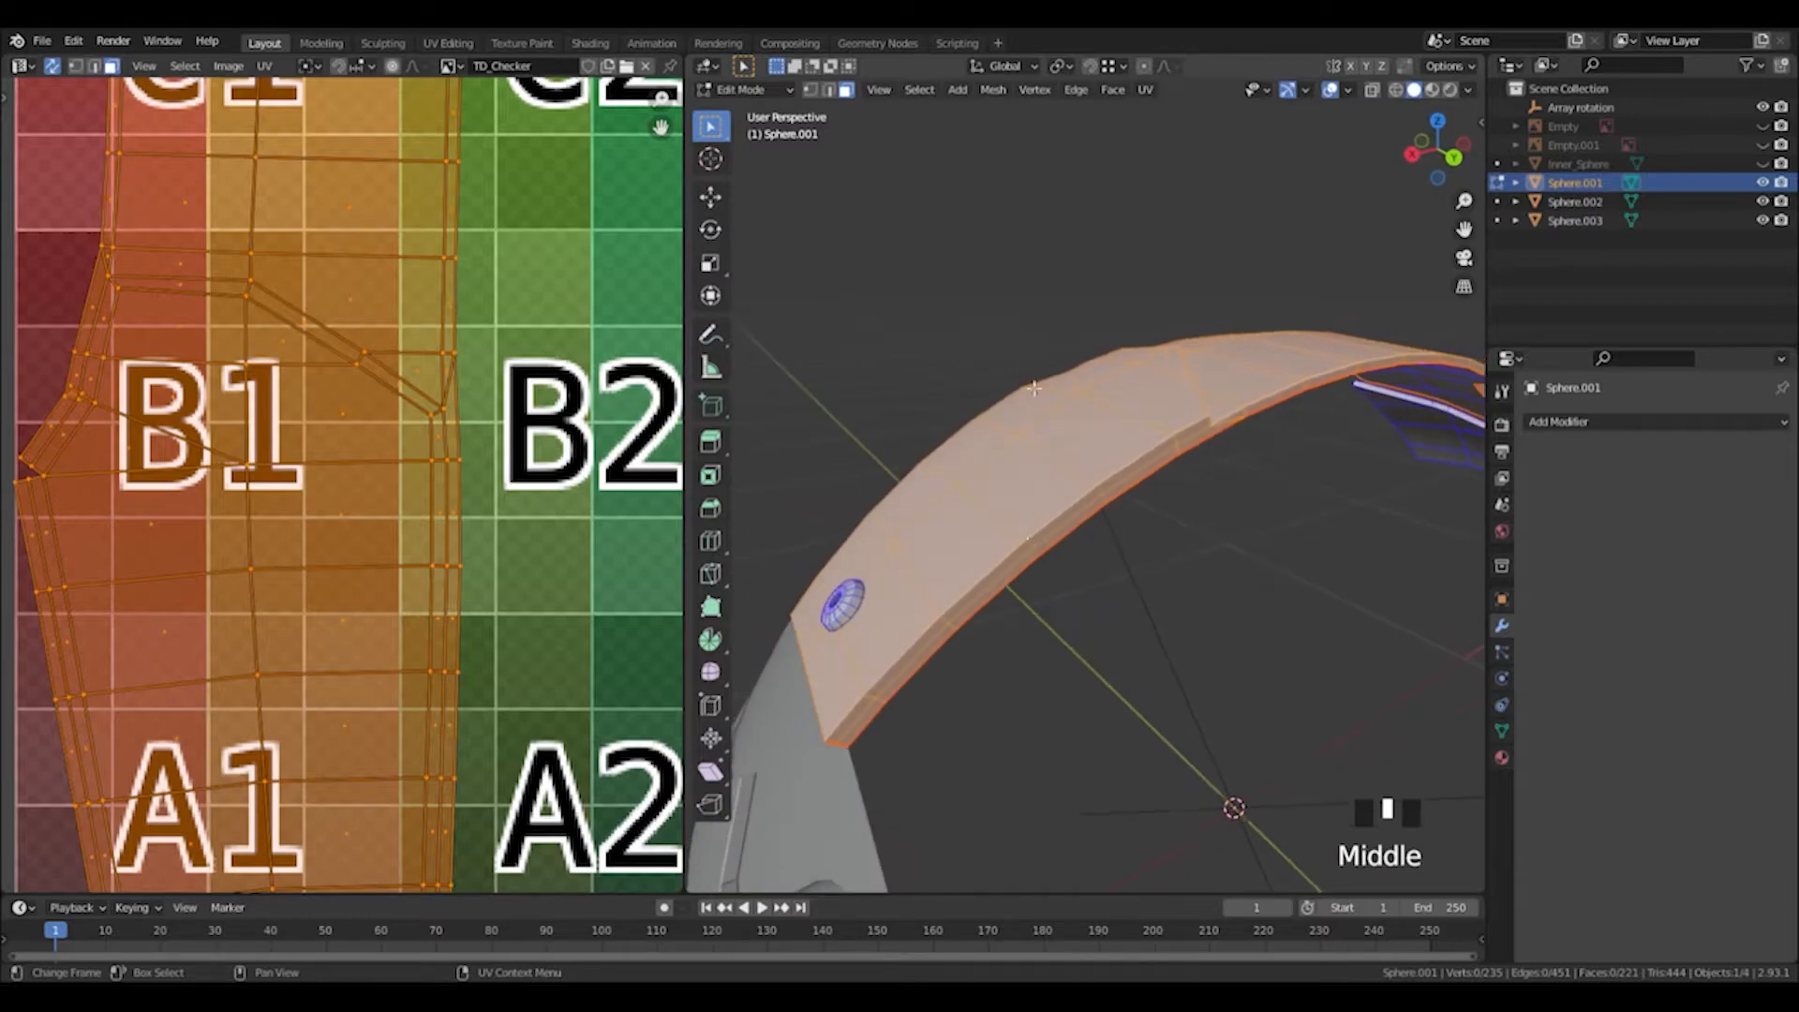
Return to Object Mode and display the model in Material Preview to inspect the checker texture on the strap.
key("Tab")
key("z")
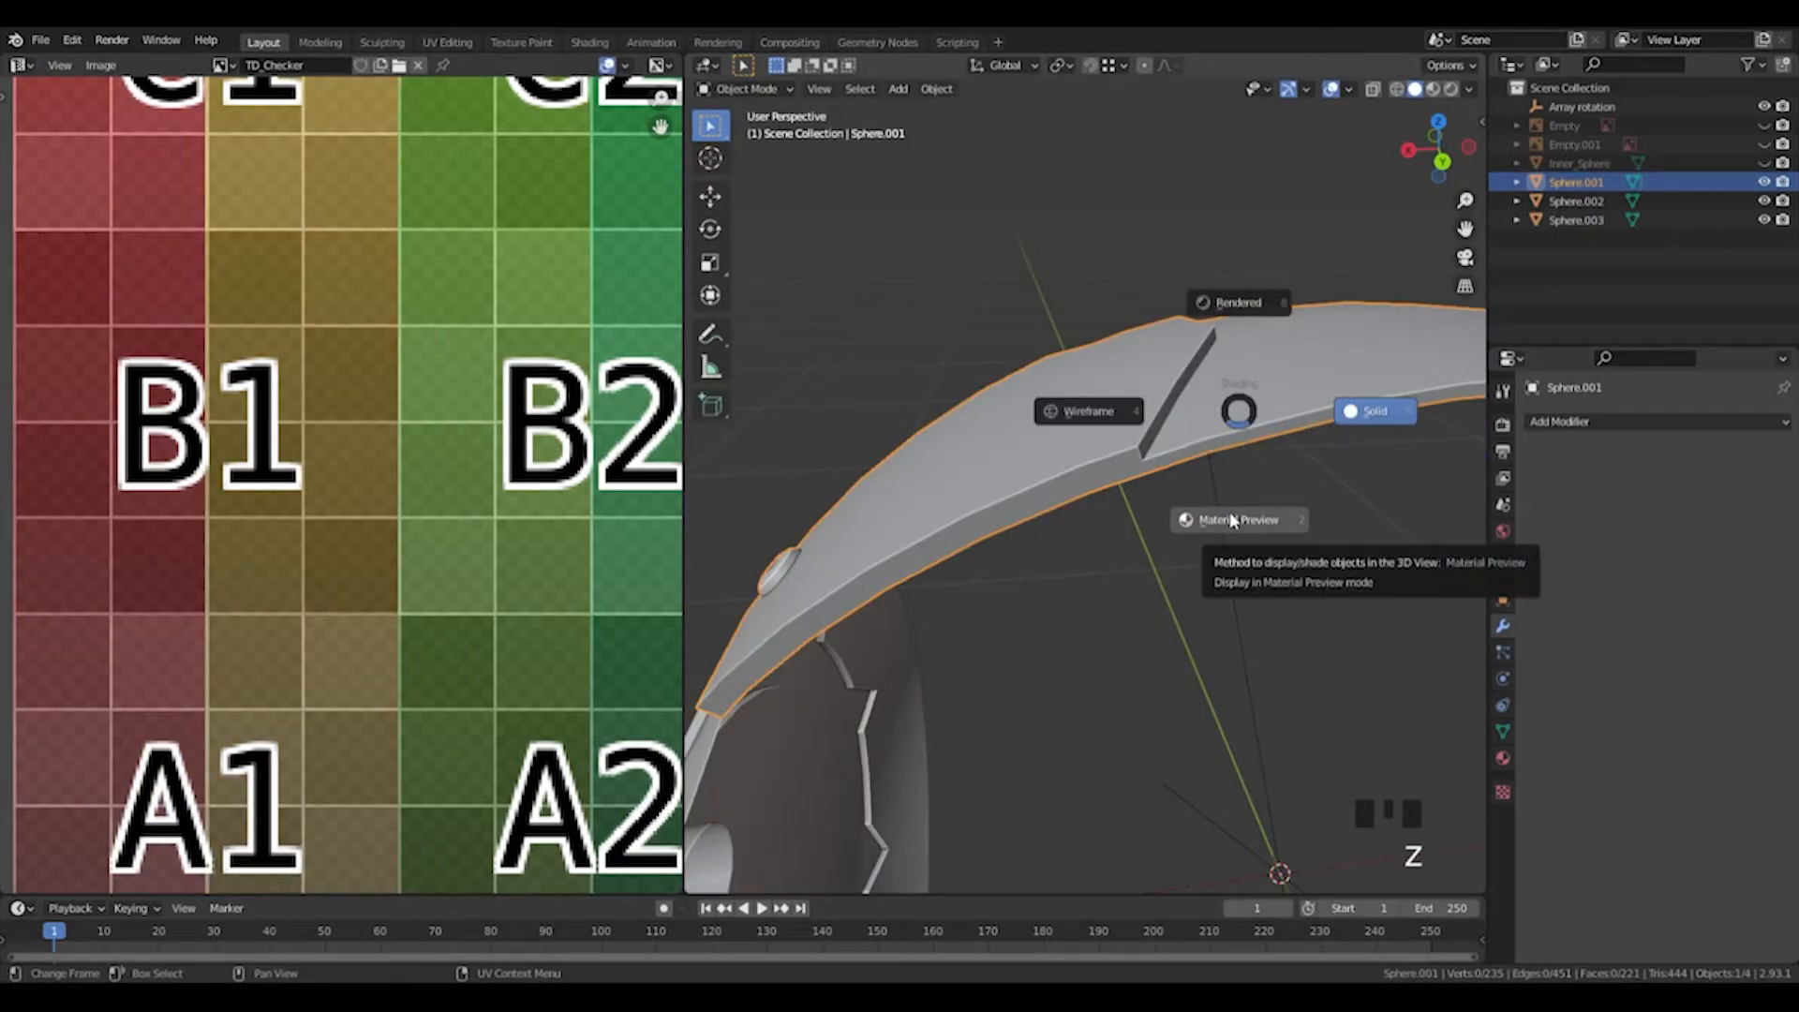
left_click(1232, 519)
mouse_move(1229, 510)
middle_mouse_down()
mouse_move(971, 641)
mouse_move(984, 662)
mouse_move(1447, 591)
mouse_move(1441, 570)
mouse_move(1301, 553)
middle_mouse_up()
scroll(1302, 553, "down", 1)
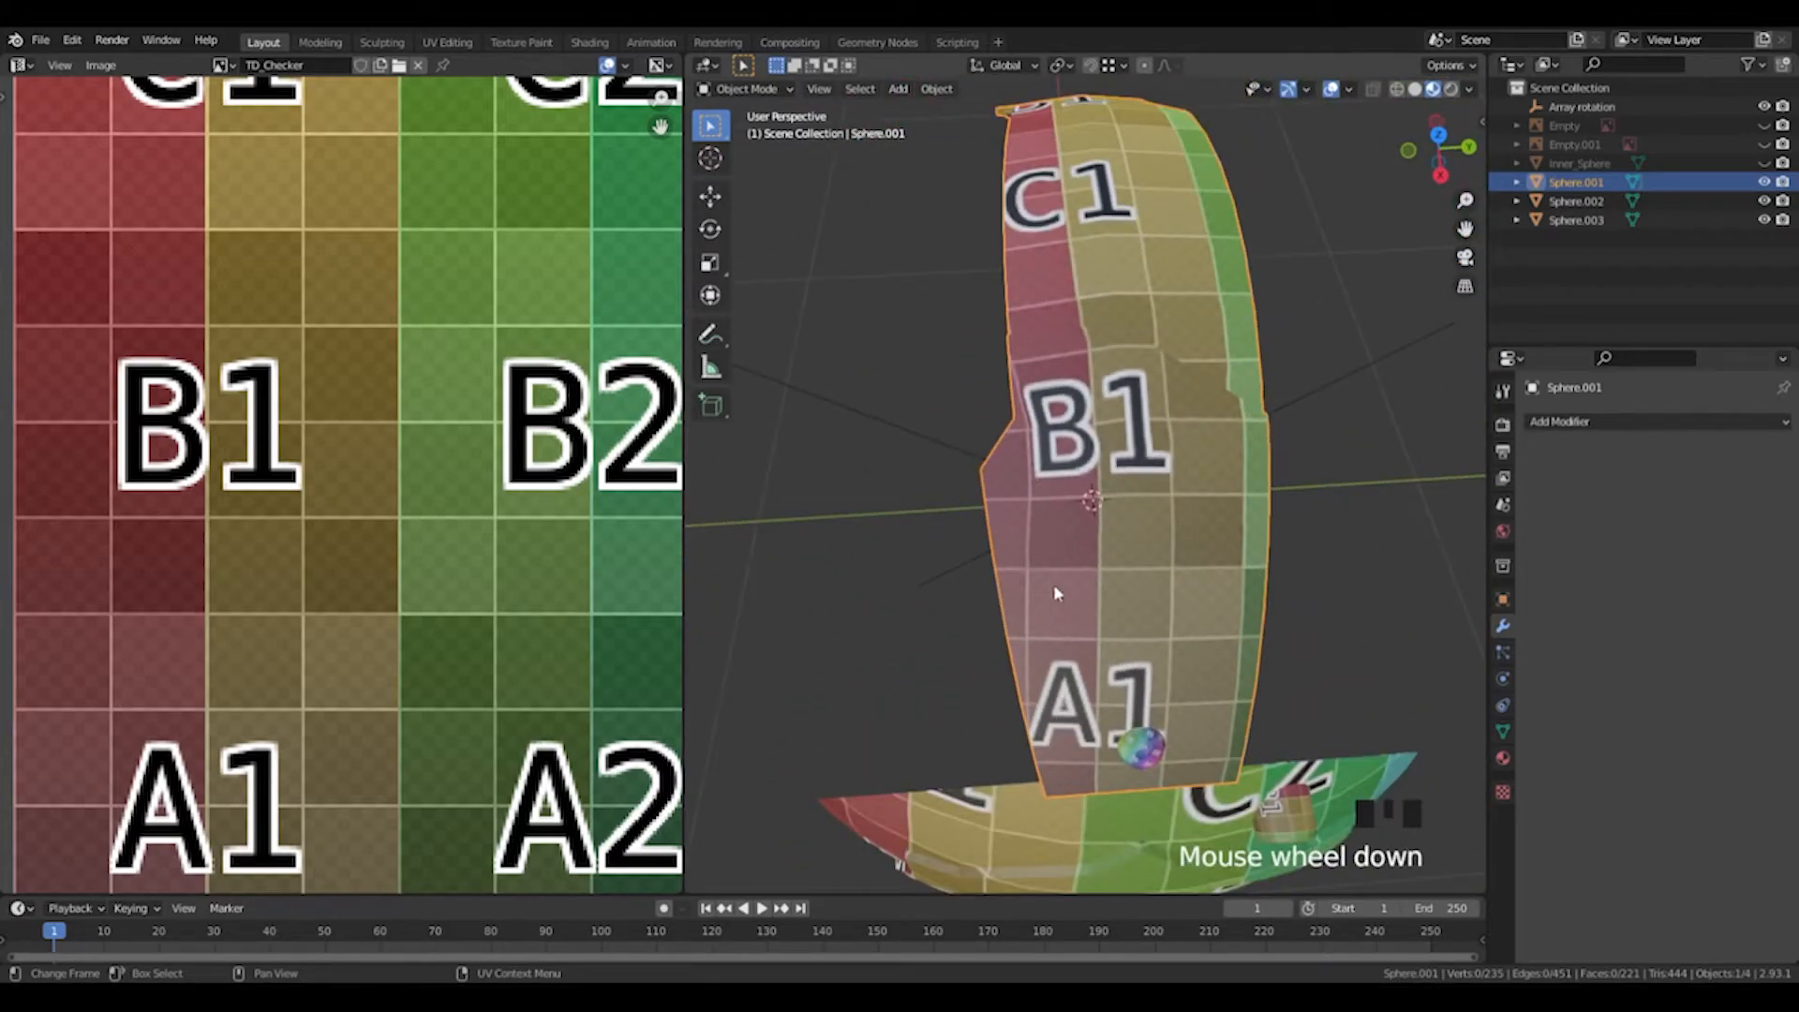
scroll(363, 478, "down", 8)
scroll(1093, 503, "up", 4)
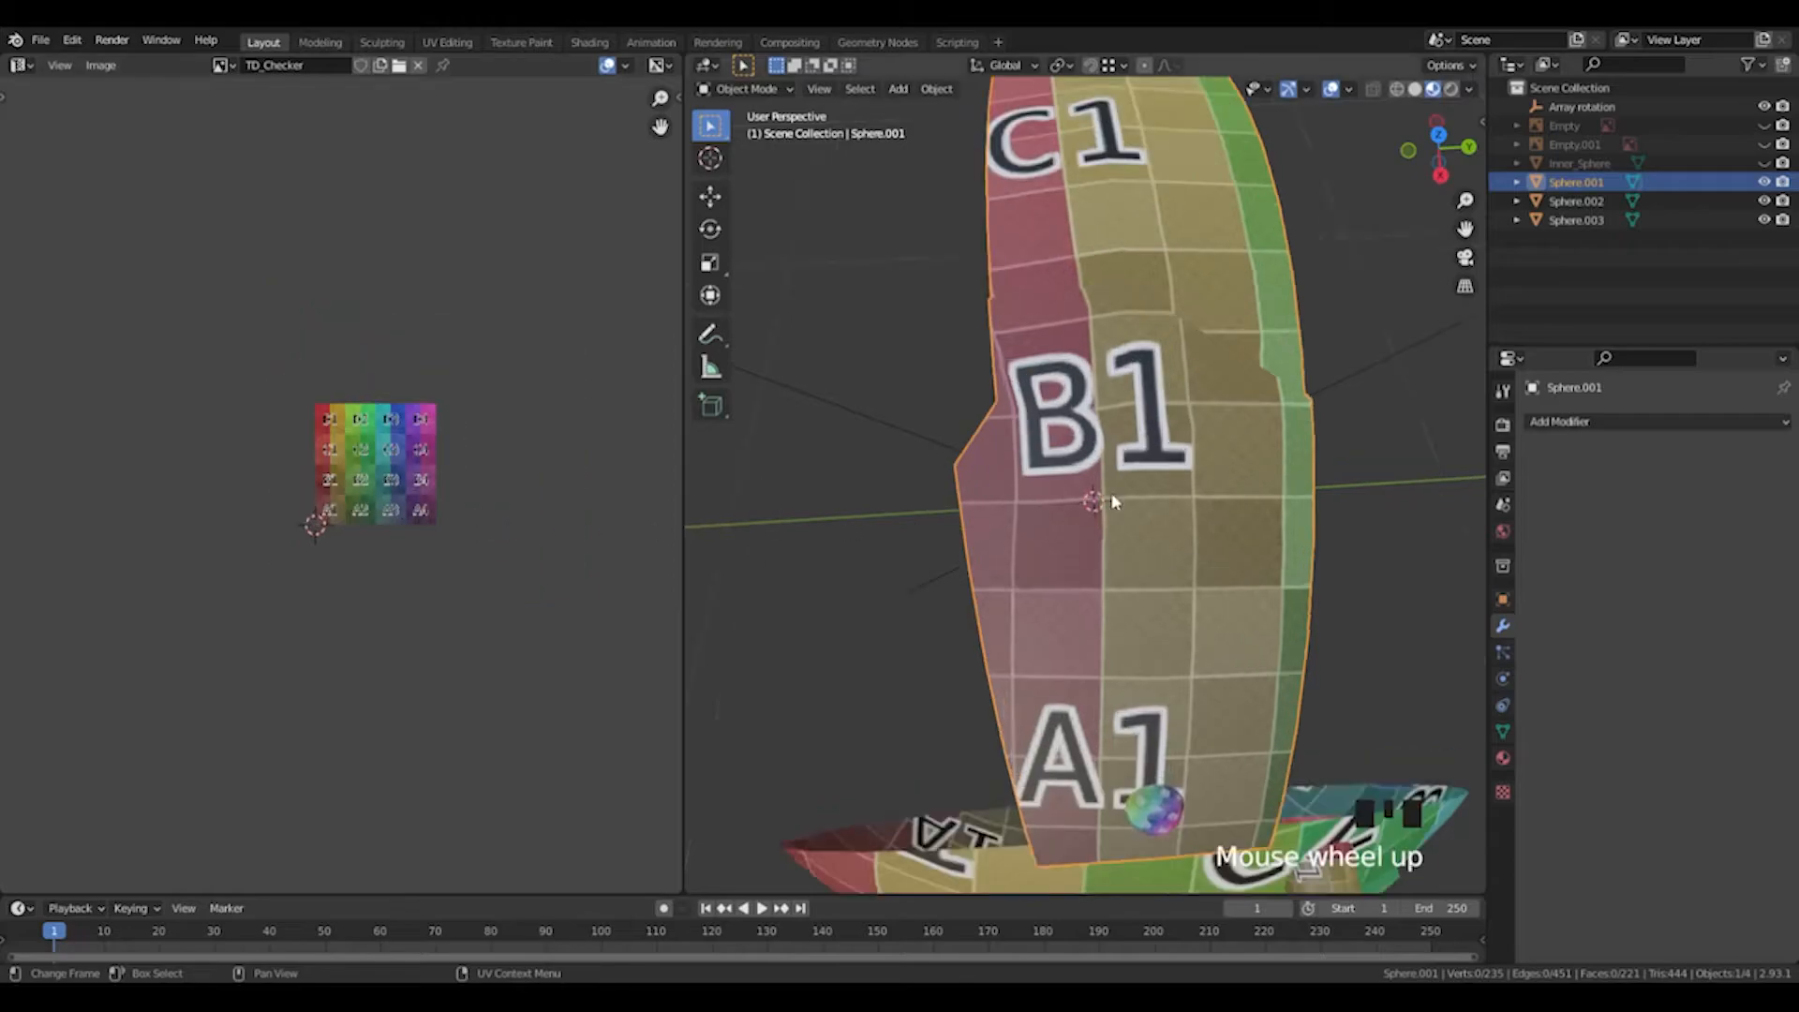
Unwrap only the top faces of the long strap's lower raised section as a separate UV island.
key("Tab")
scroll(384, 487, "up", 8)
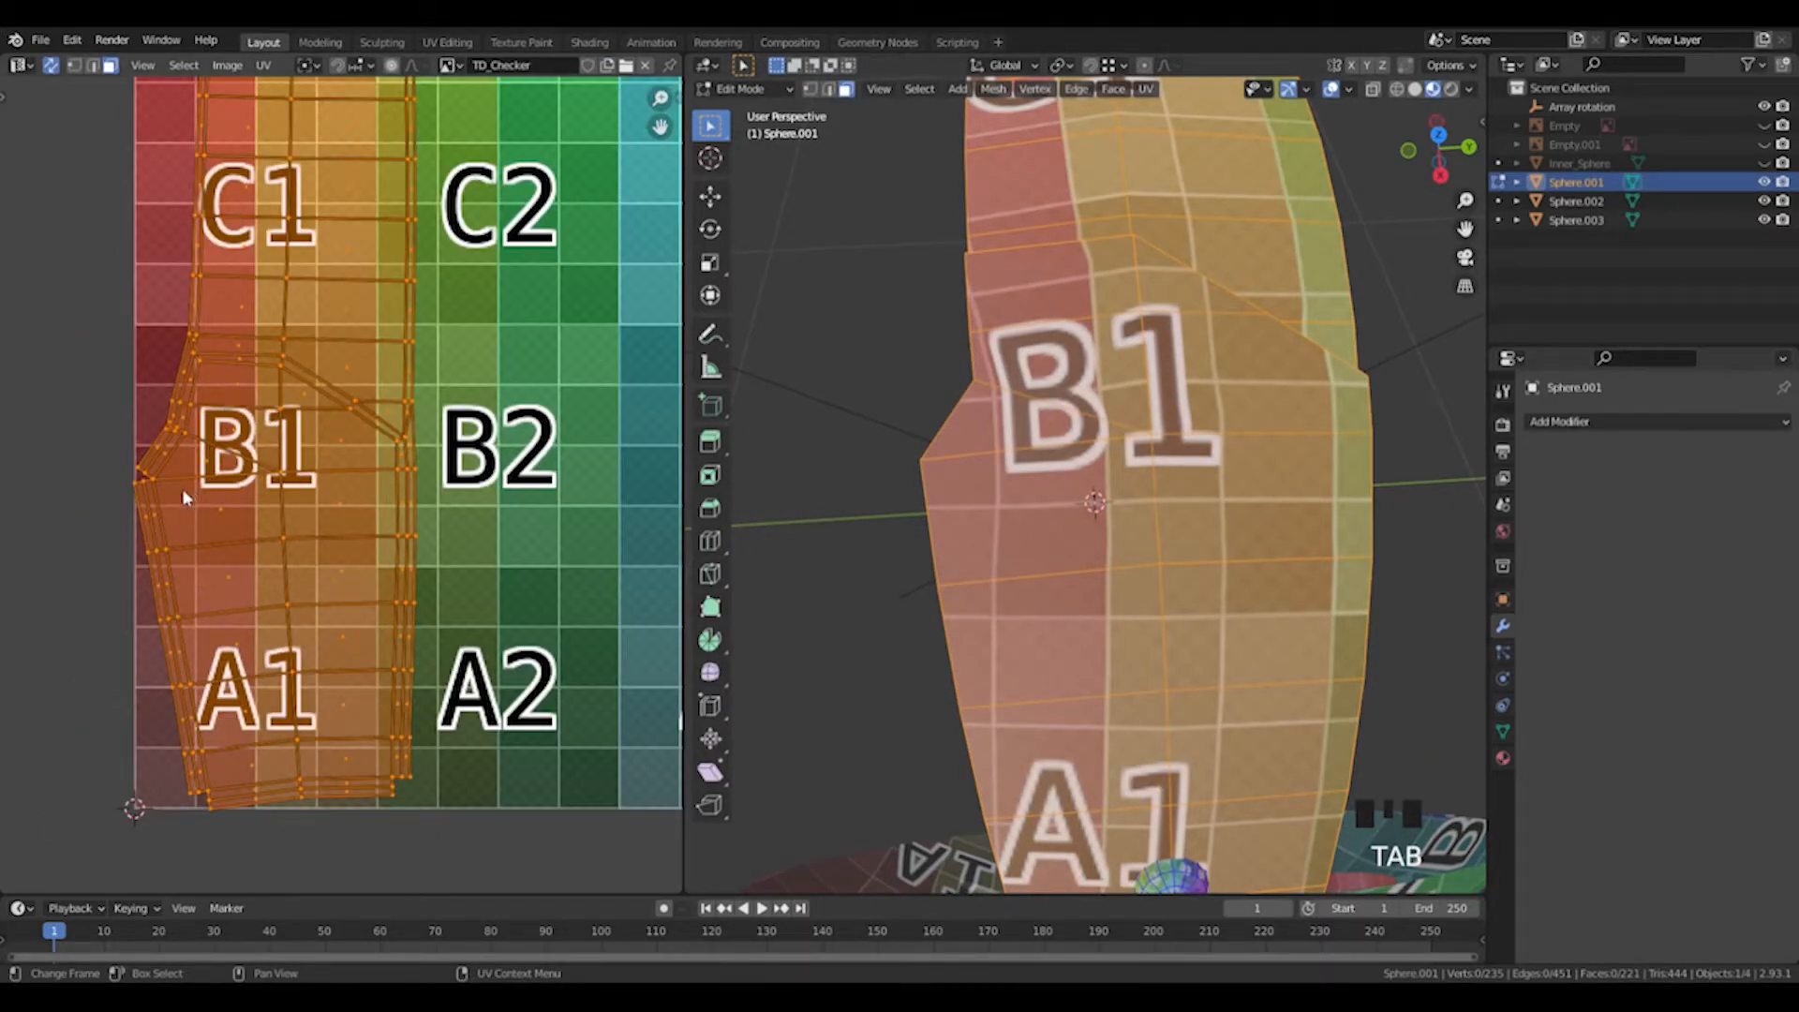
mouse_move(1097, 468)
middle_mouse_down()
mouse_move(1021, 384)
mouse_move(1117, 454)
middle_mouse_up()
left_click(1011, 299)
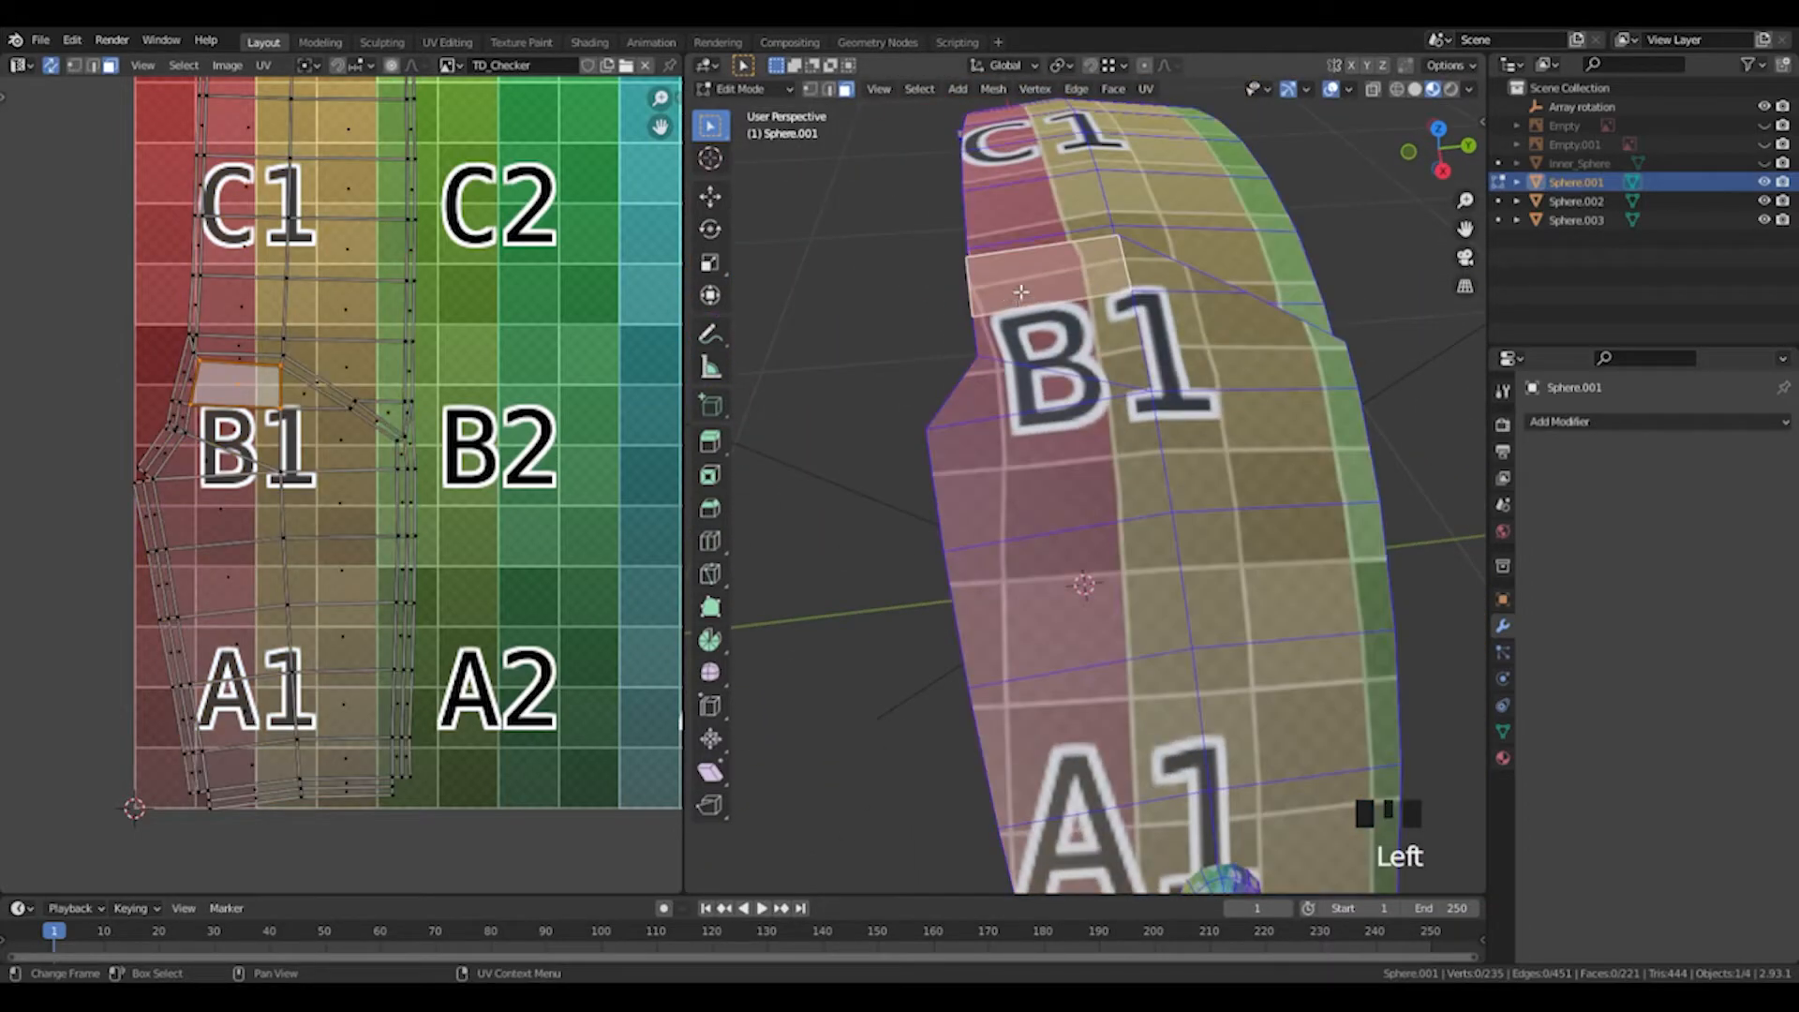
left_click(1174, 277, "shift")
left_click(1239, 345, "shift")
left_click(1064, 339, "shift")
left_click(1023, 376, "shift")
left_click(1029, 476, "shift")
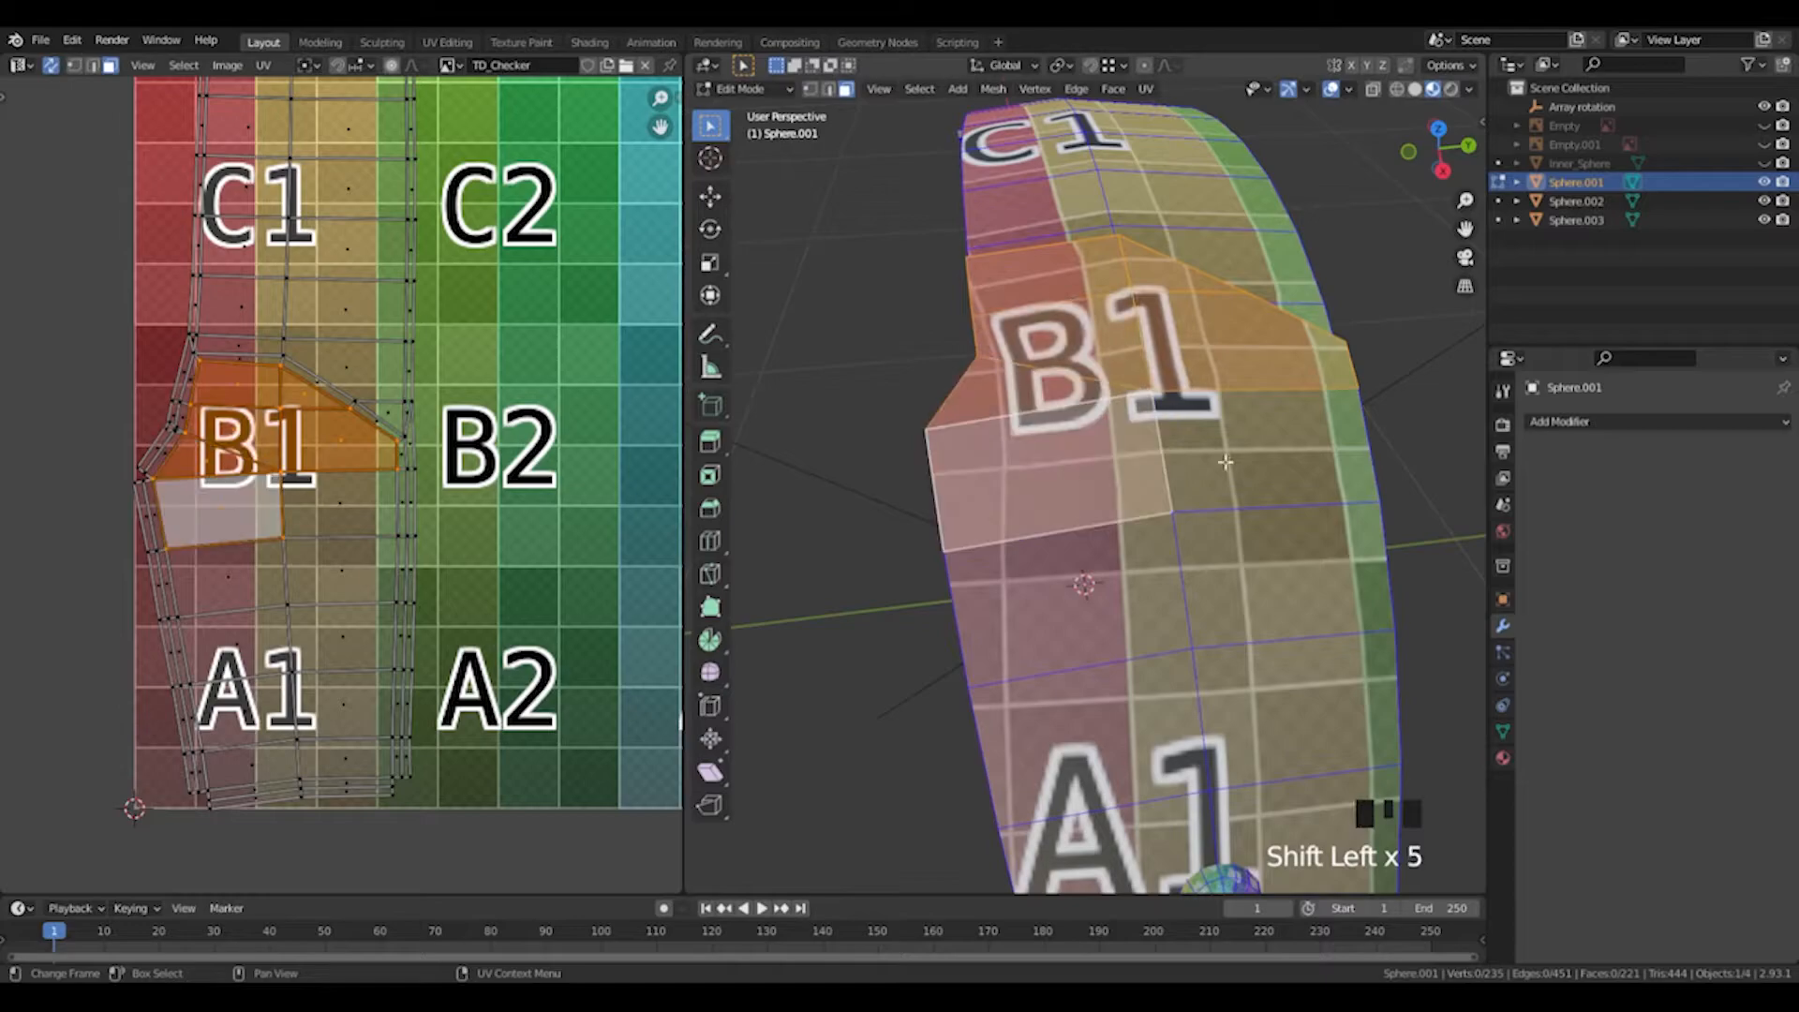
left_click(1216, 461, "shift")
left_click(1223, 561, "shift")
left_click(1111, 611, "shift")
middle_click_drag(1108, 634, 1117, 549)
scroll(1124, 576, "down", 2)
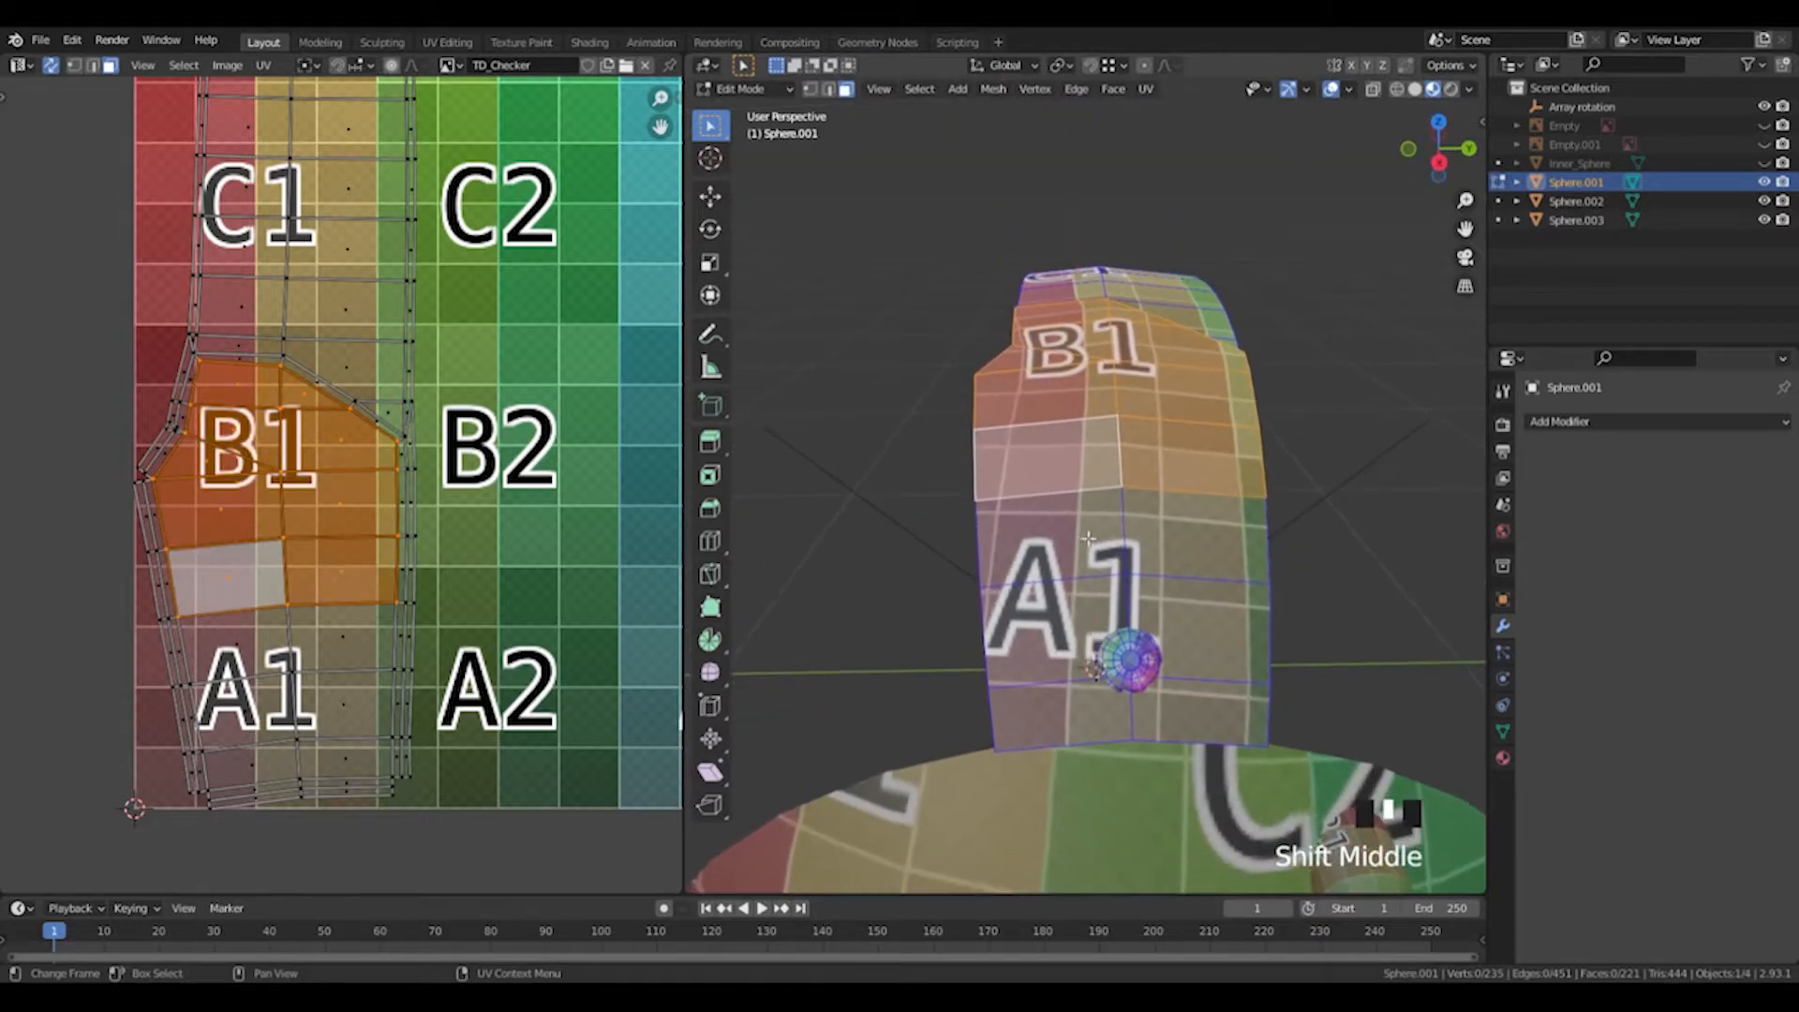
left_click(1068, 543, "shift")
left_click(1182, 546, "shift")
left_click(1195, 628, "shift")
left_click(1049, 623, "shift")
left_click(1059, 714, "shift")
left_click(1199, 714, "shift")
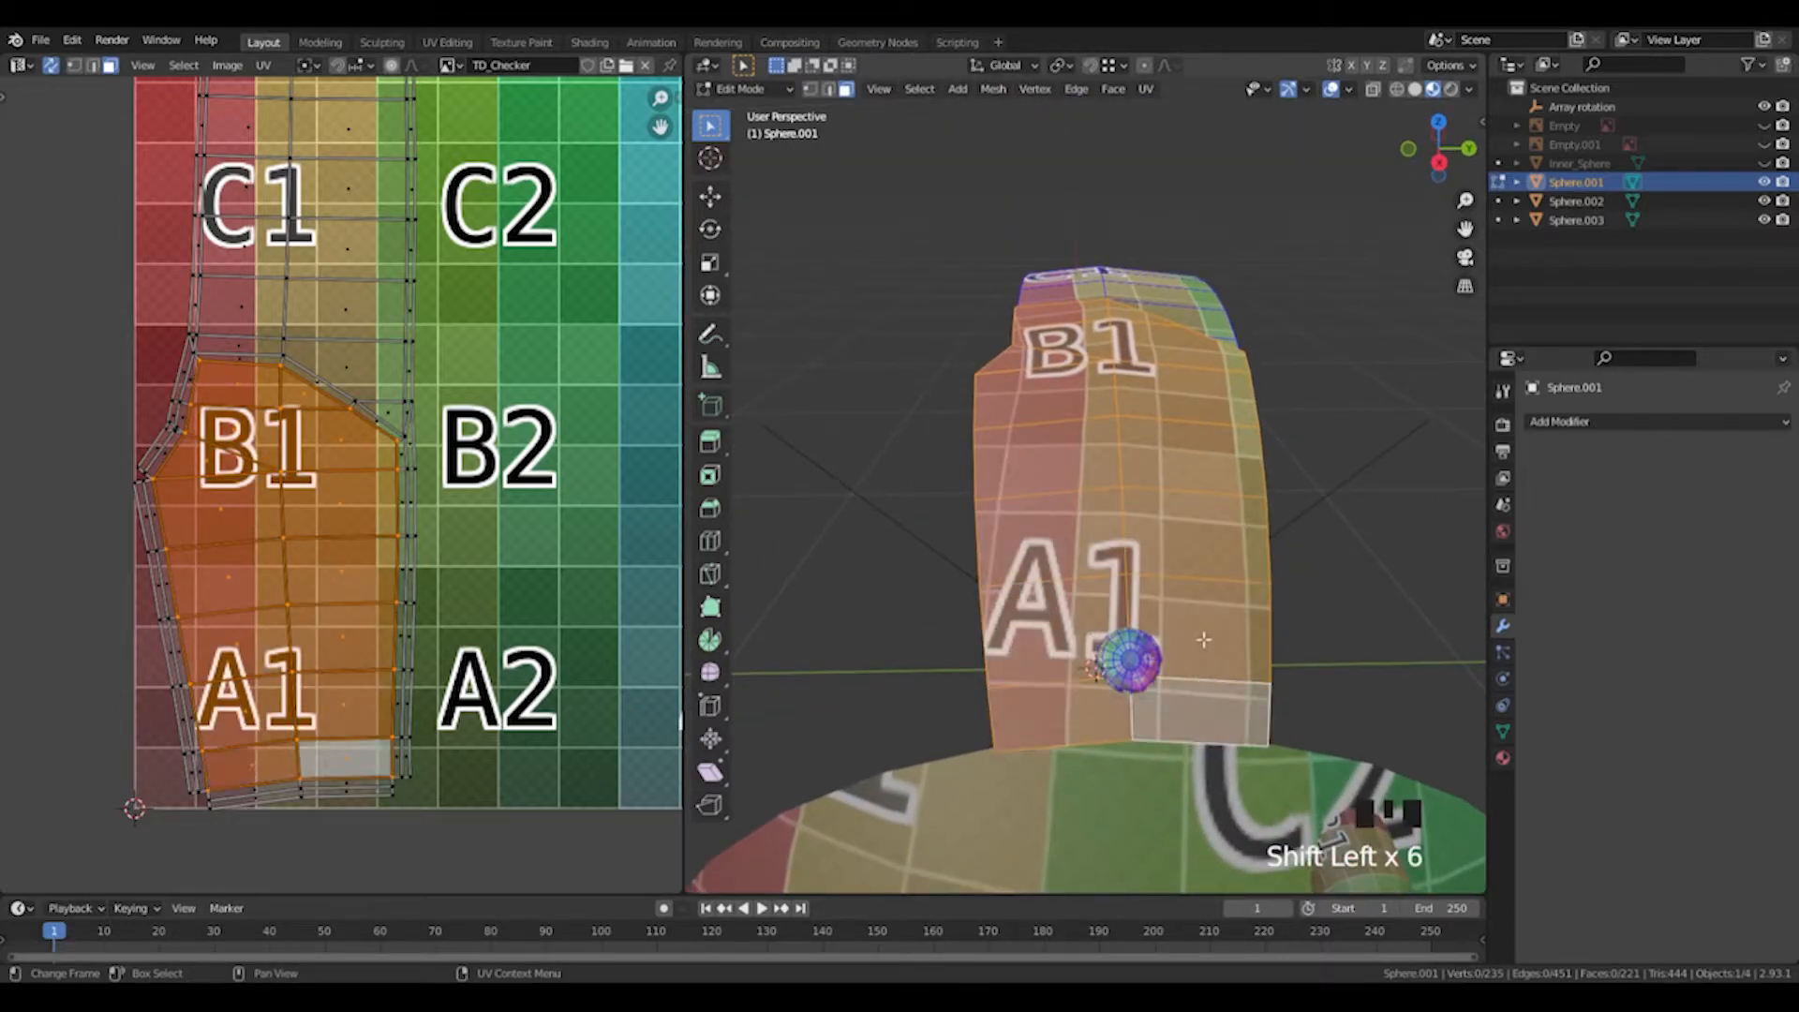
middle_click_drag(1203, 639, 1223, 467)
scroll(1114, 481, "down", 1)
scroll(1143, 471, "down", 2)
scroll(1228, 467, "up", 4)
middle_click_drag(1184, 389, 1144, 470)
scroll(1172, 413, "down", 2)
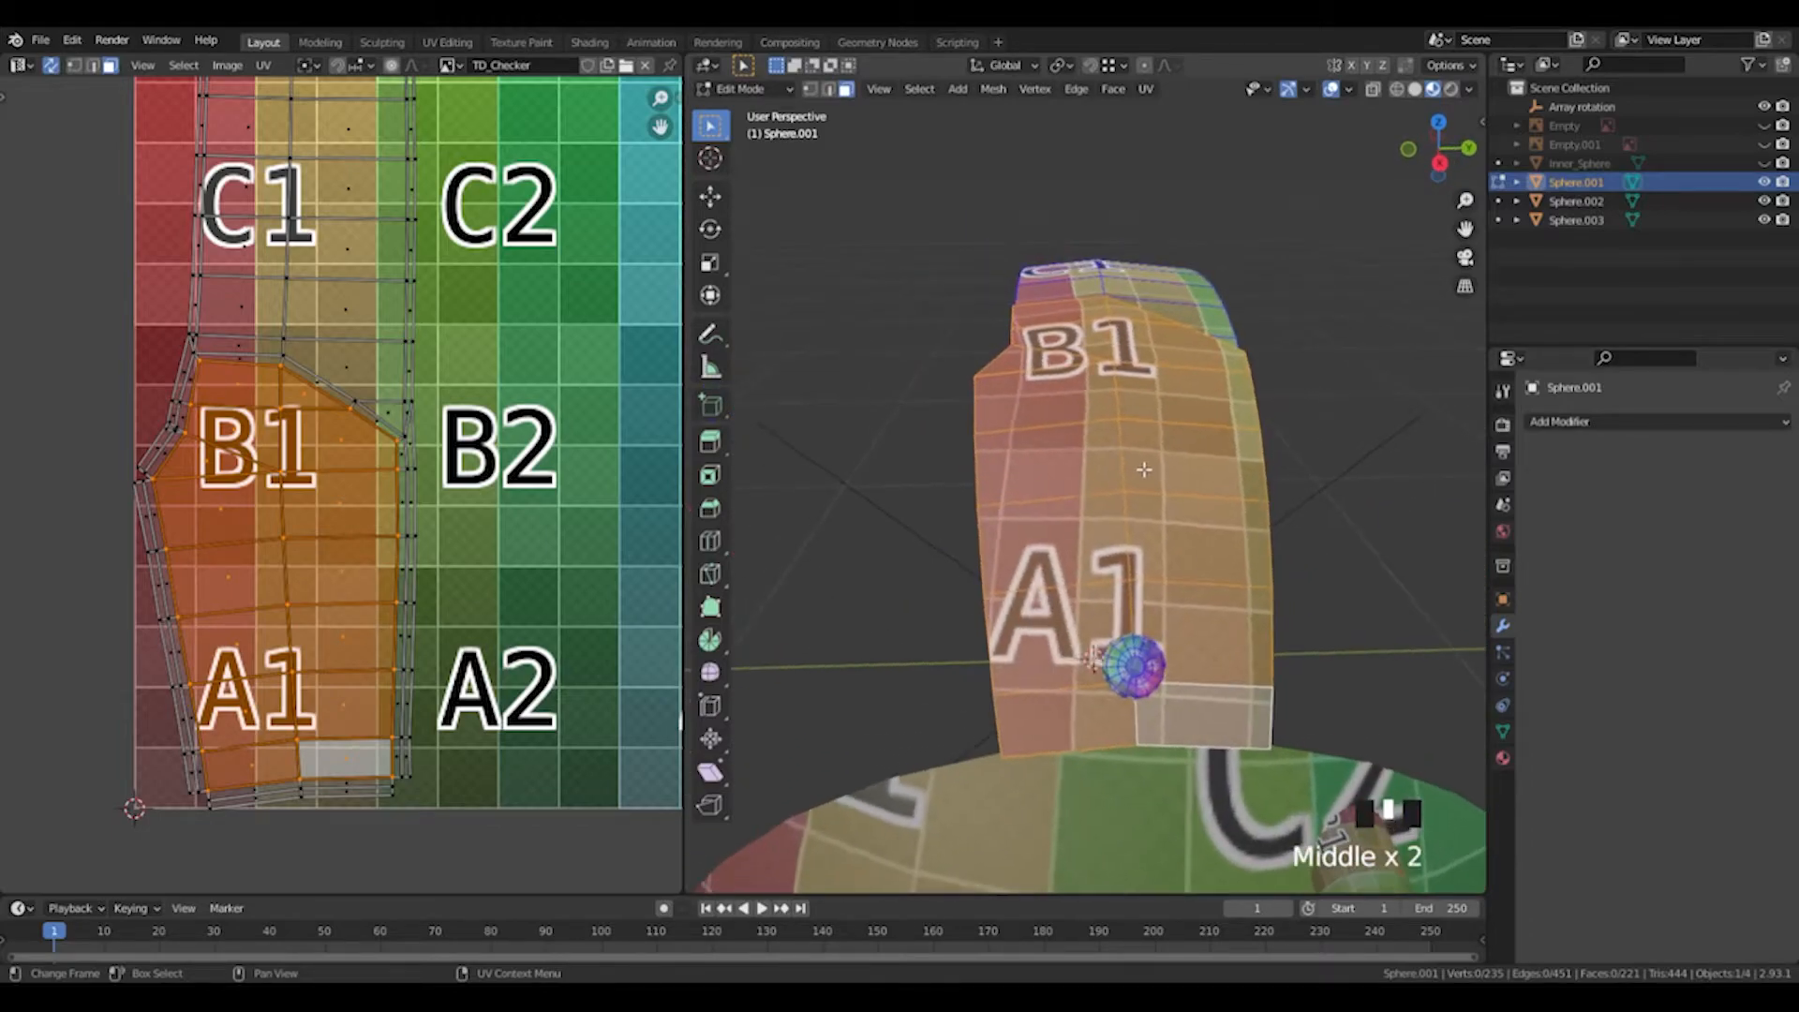
key("u")
left_click(1077, 380)
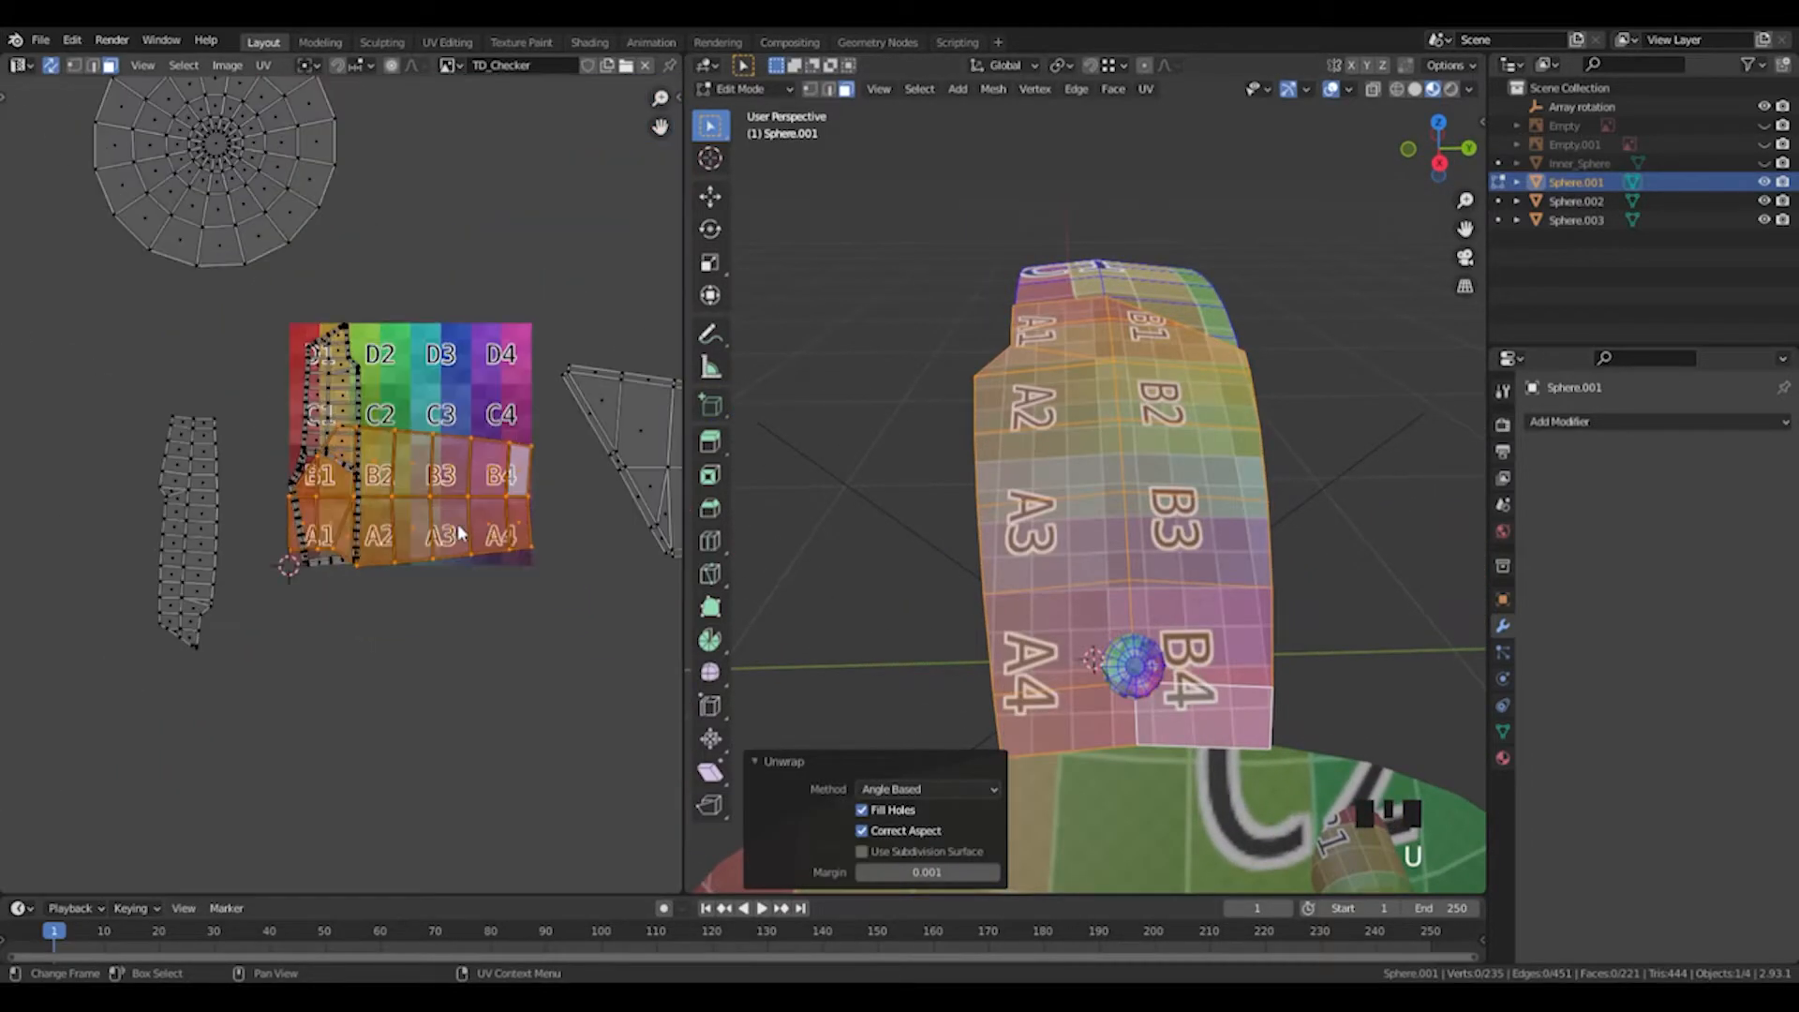
Move the raised section's UV island below the checker texture and rotate it 90 degrees.
key("g")
left_click(501, 707)
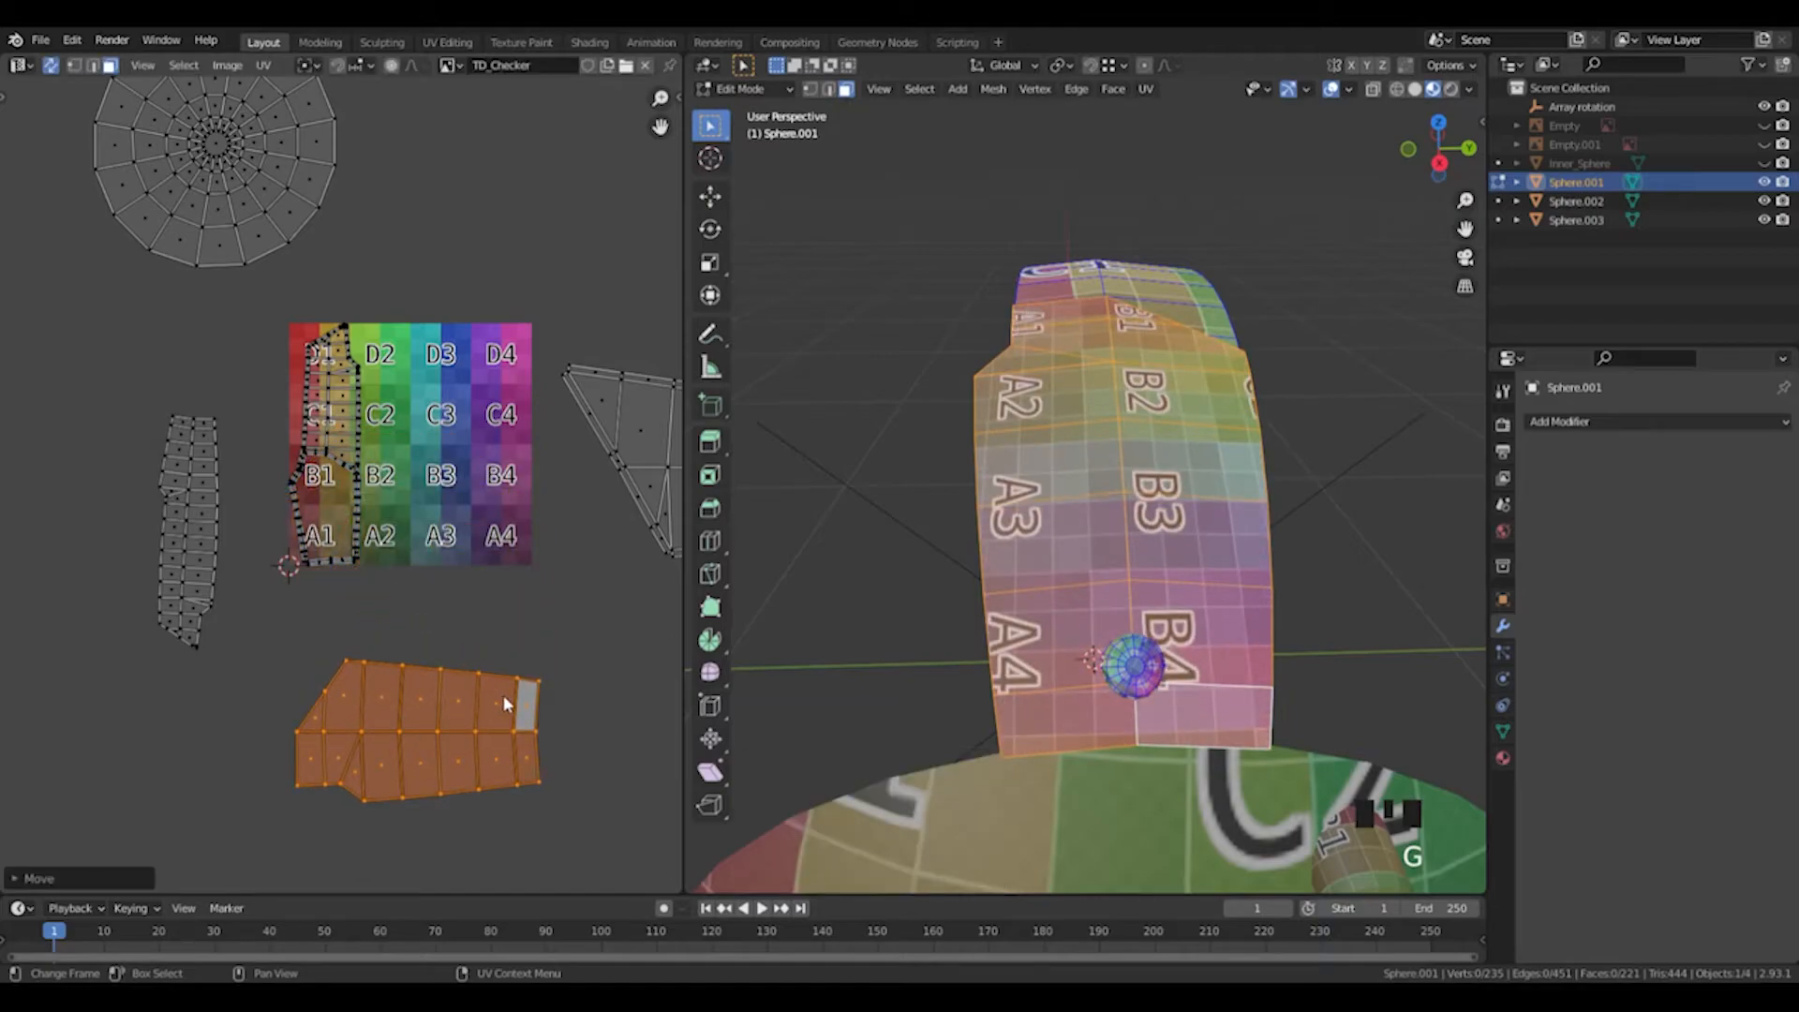
type("r90")
key("Return")
left_click(503, 696)
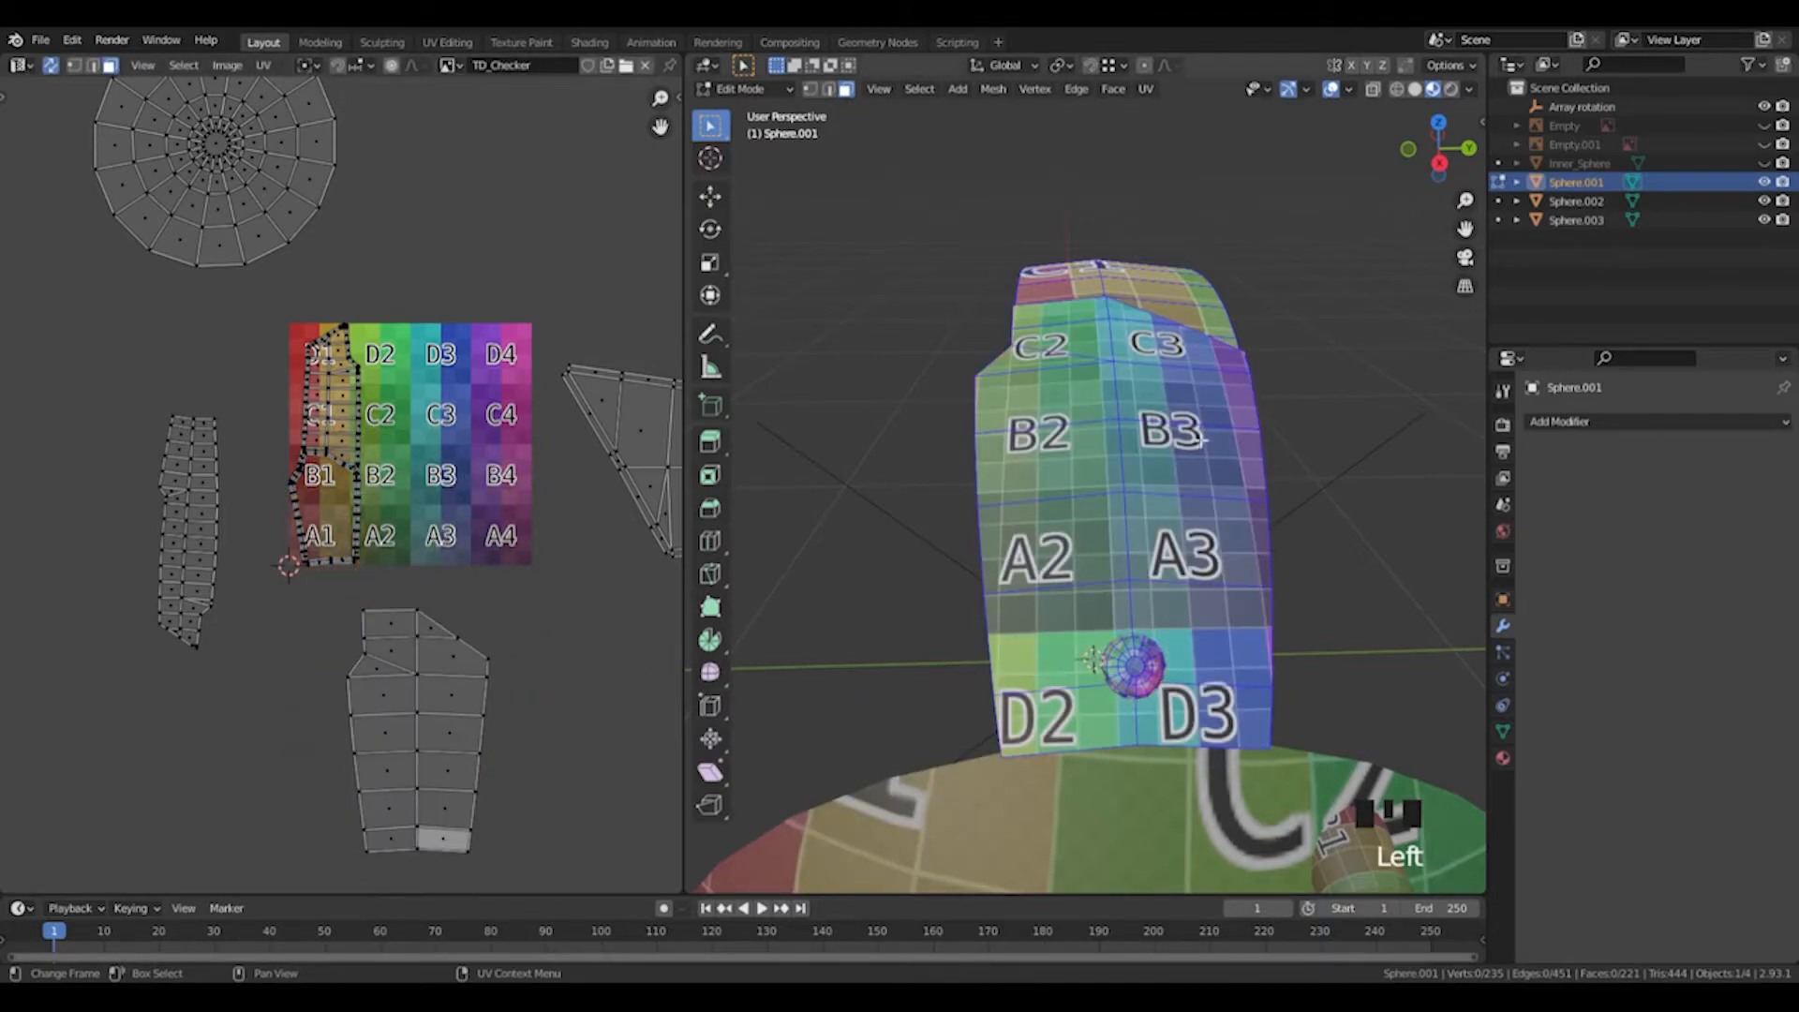
Compare the checker texture on the raised section with the long strap's remaining outer island.
scroll(1164, 452, "up", 3)
middle_click_drag(1164, 452, 1161, 505)
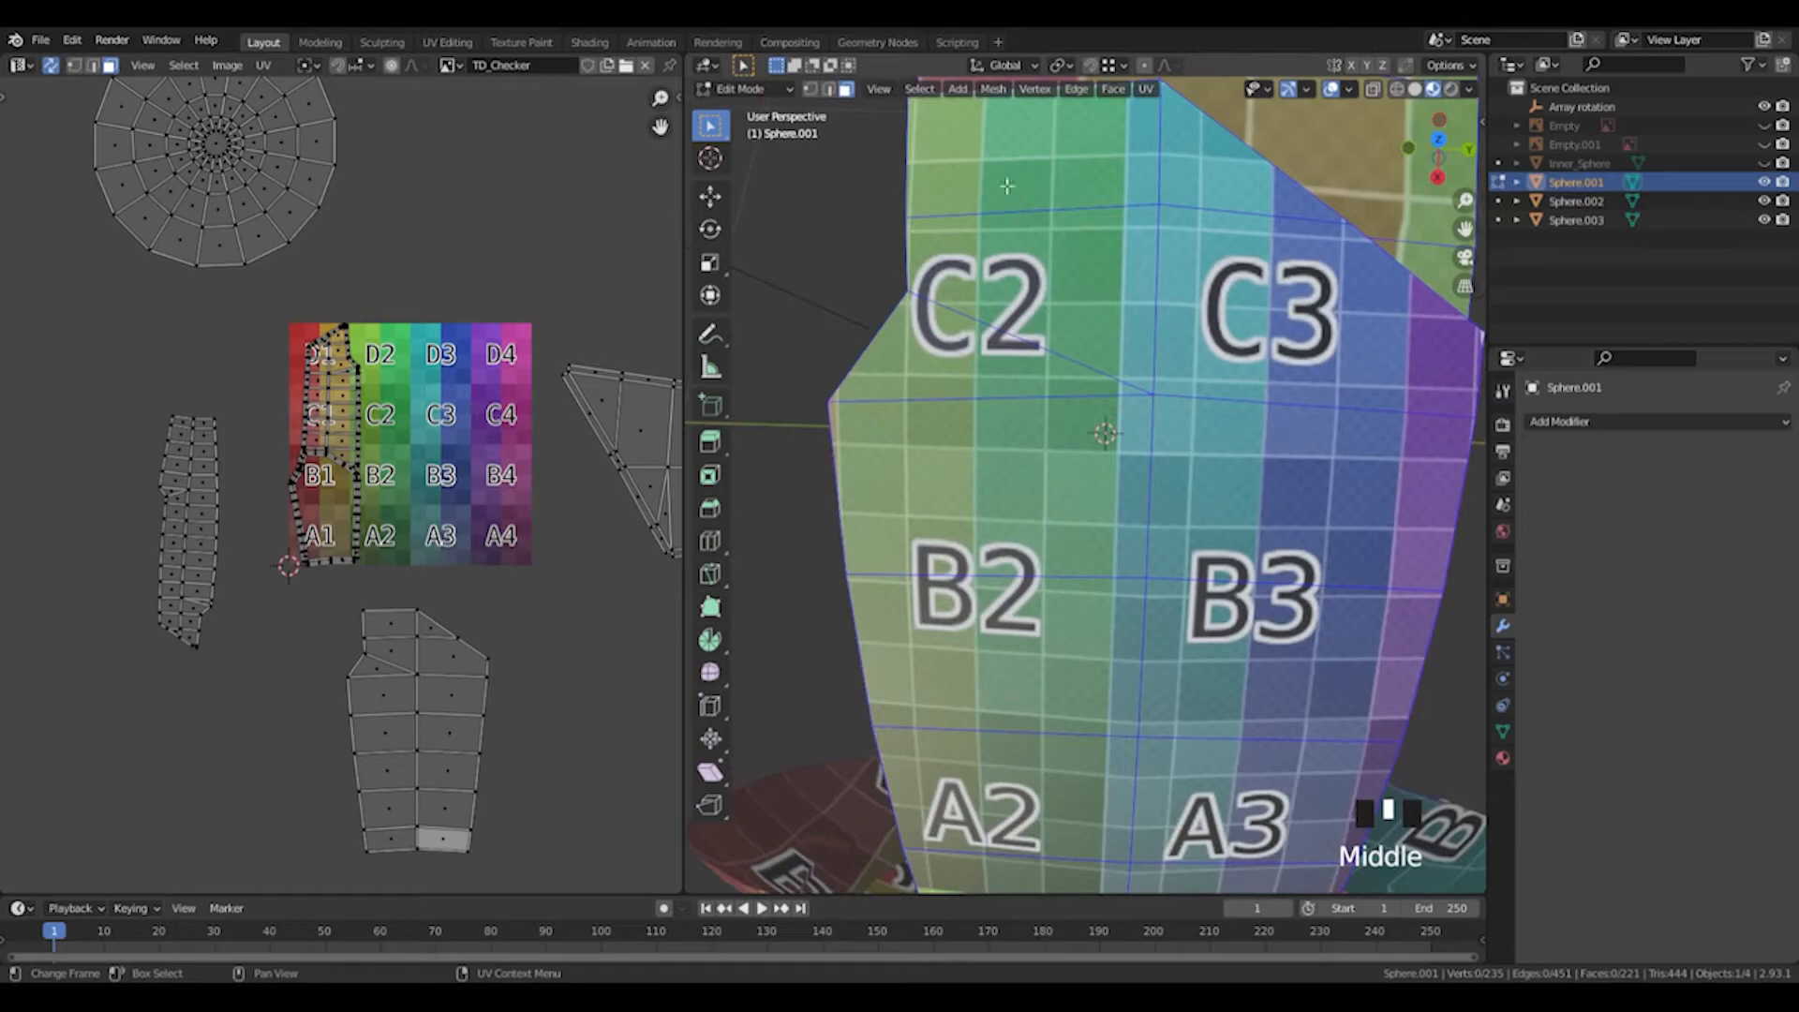
middle_click_drag(1142, 389, 1368, 572)
left_click(342, 424)
scroll(424, 541, "up", 4)
middle_click_drag(1036, 403, 1406, 524)
scroll(559, 343, "down", 5)
middle_click_drag(1336, 254, 1054, 384)
scroll(1144, 470, "up", 2)
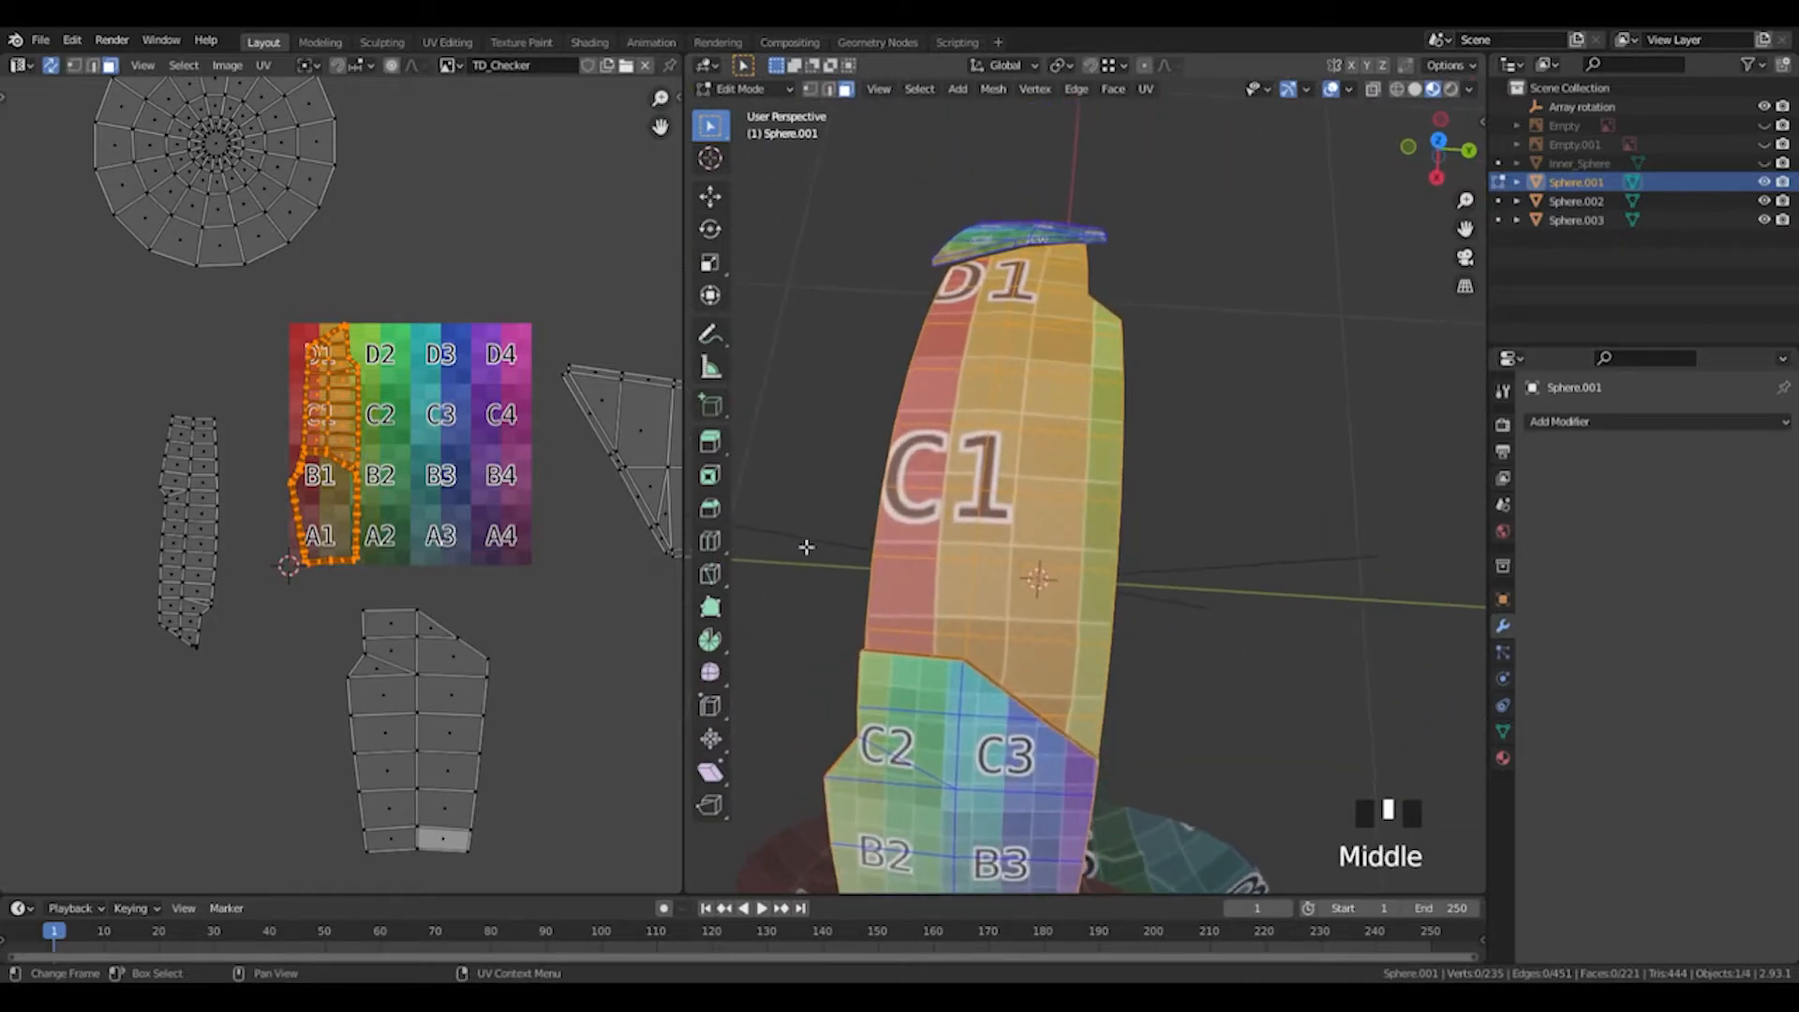
scroll(396, 516, "up", 7)
left_click(335, 360)
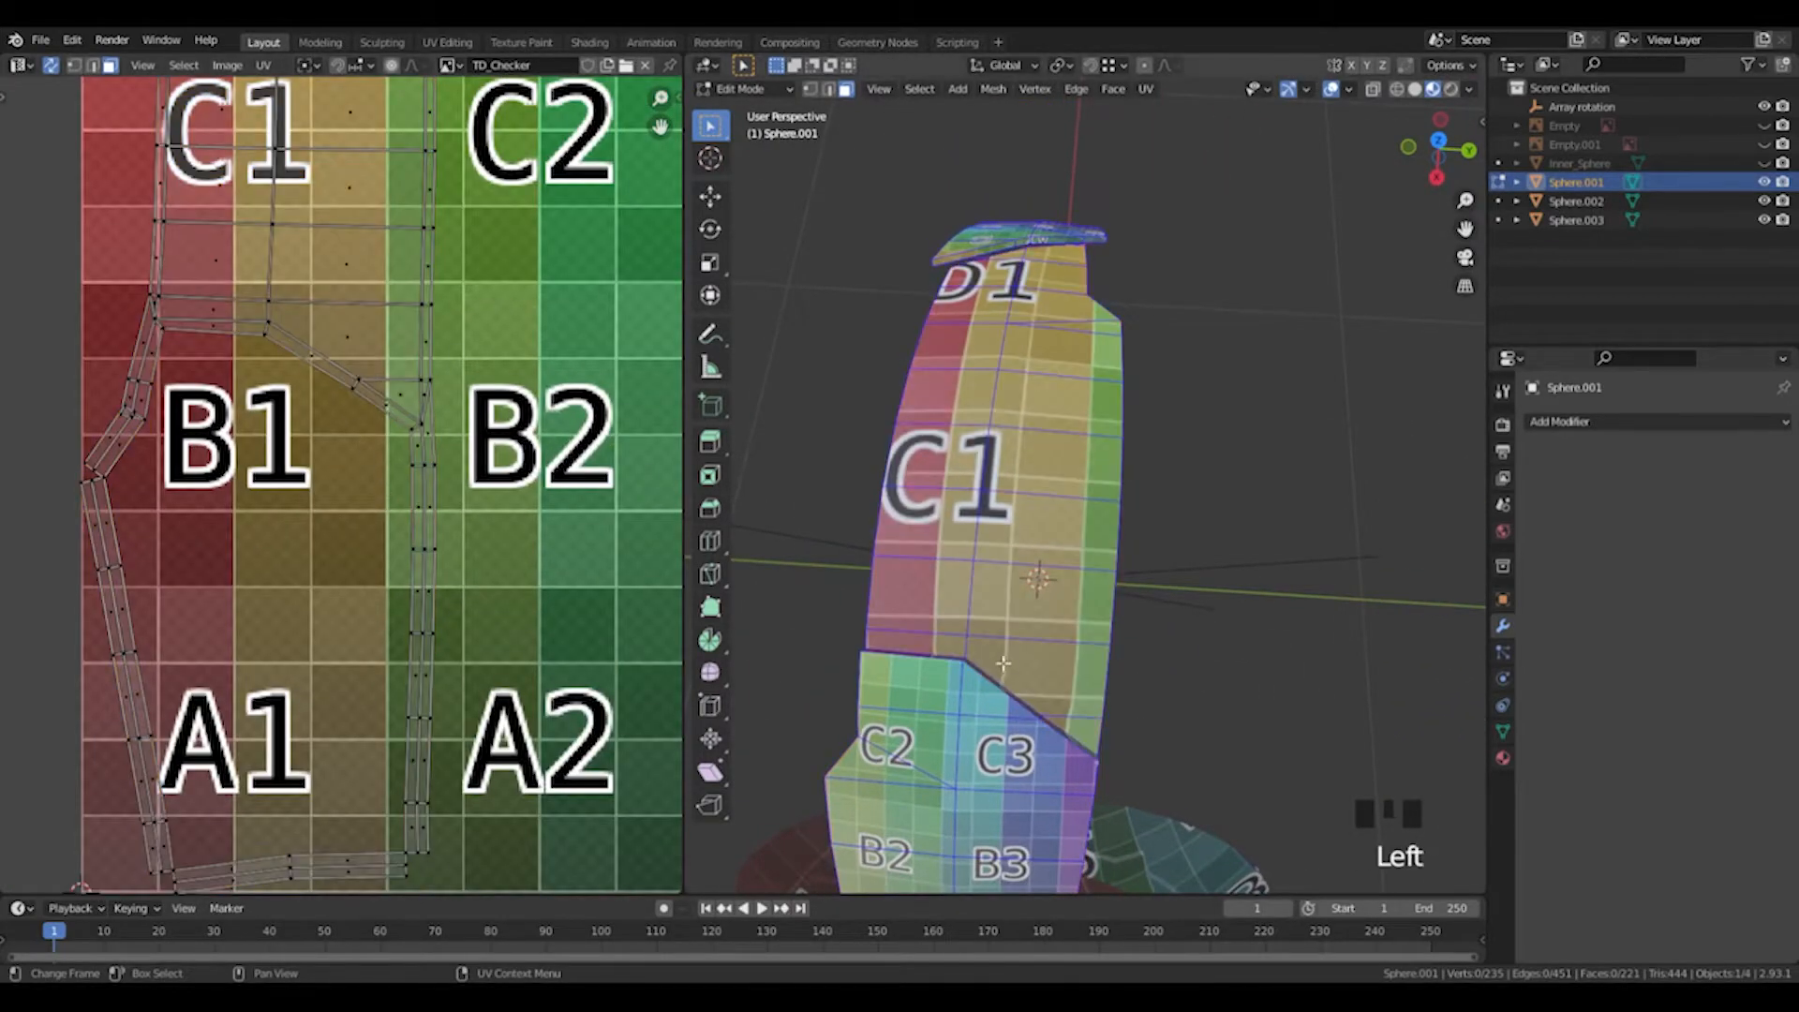
Return to Object Mode and select the strap object with its checker texture in view.
scroll(1120, 507, "up", 2)
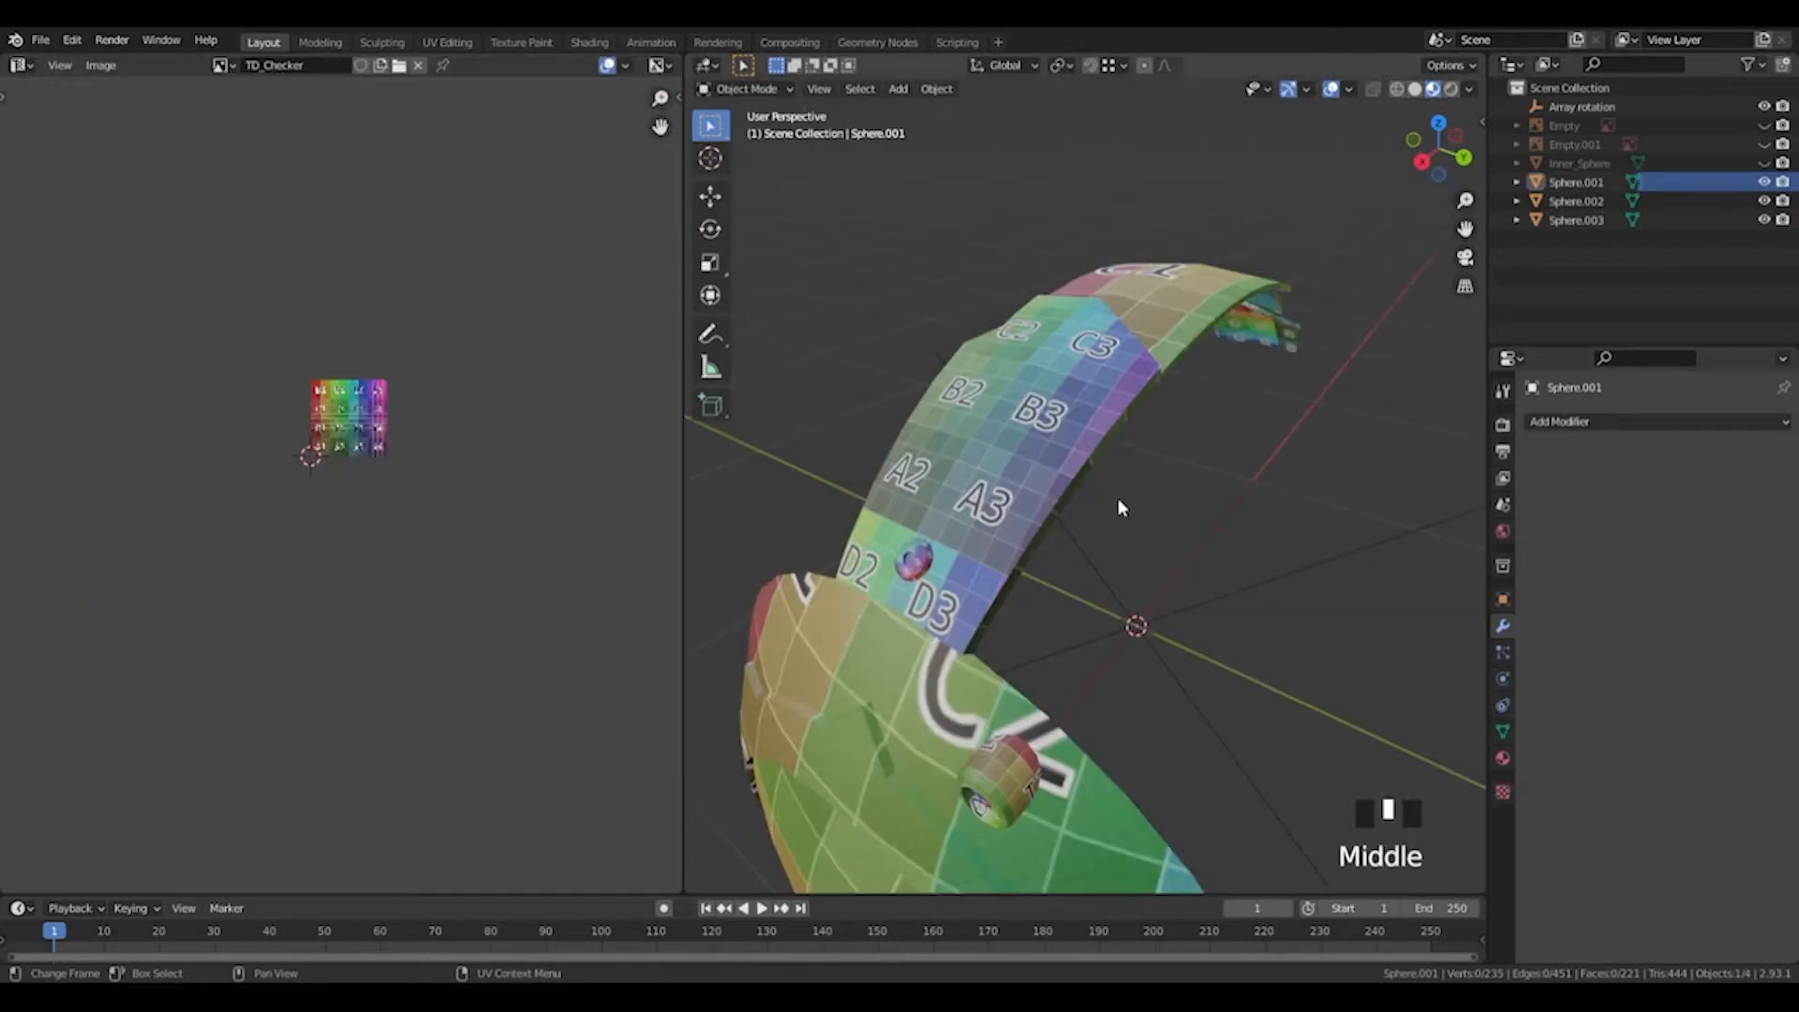
middle_click_drag(1097, 507, 1055, 535)
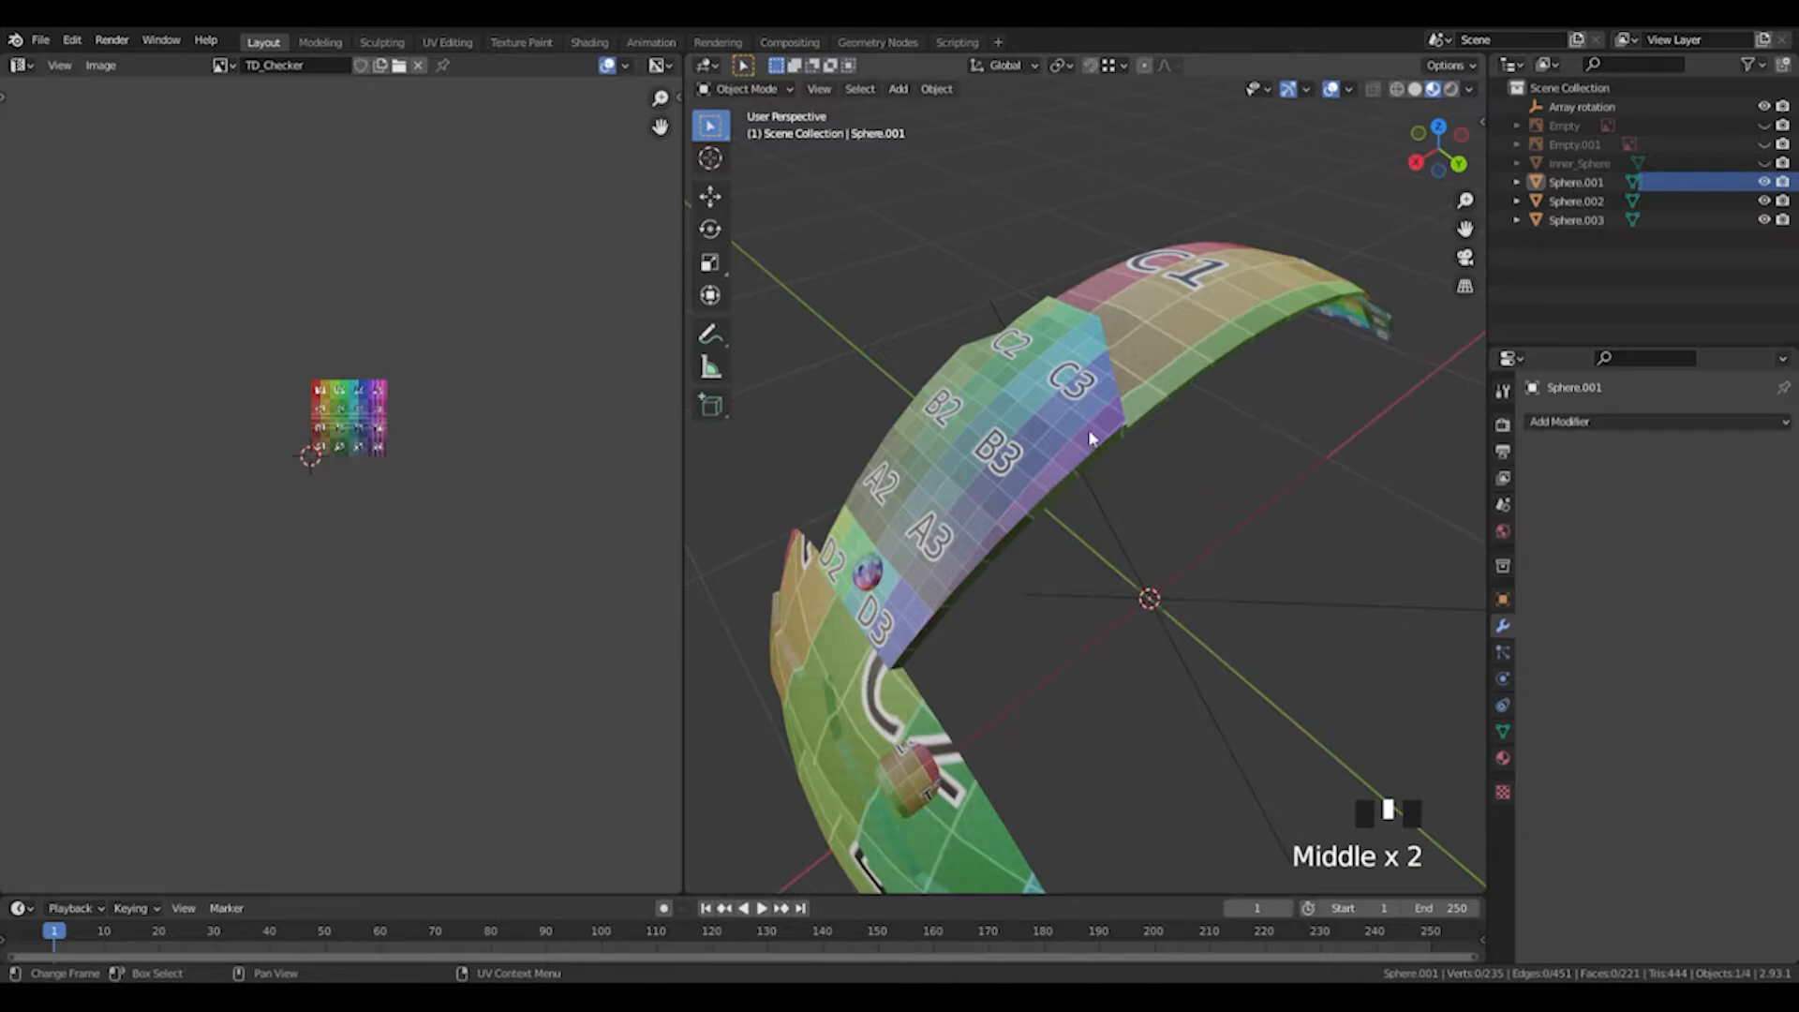
left_click(1095, 382)
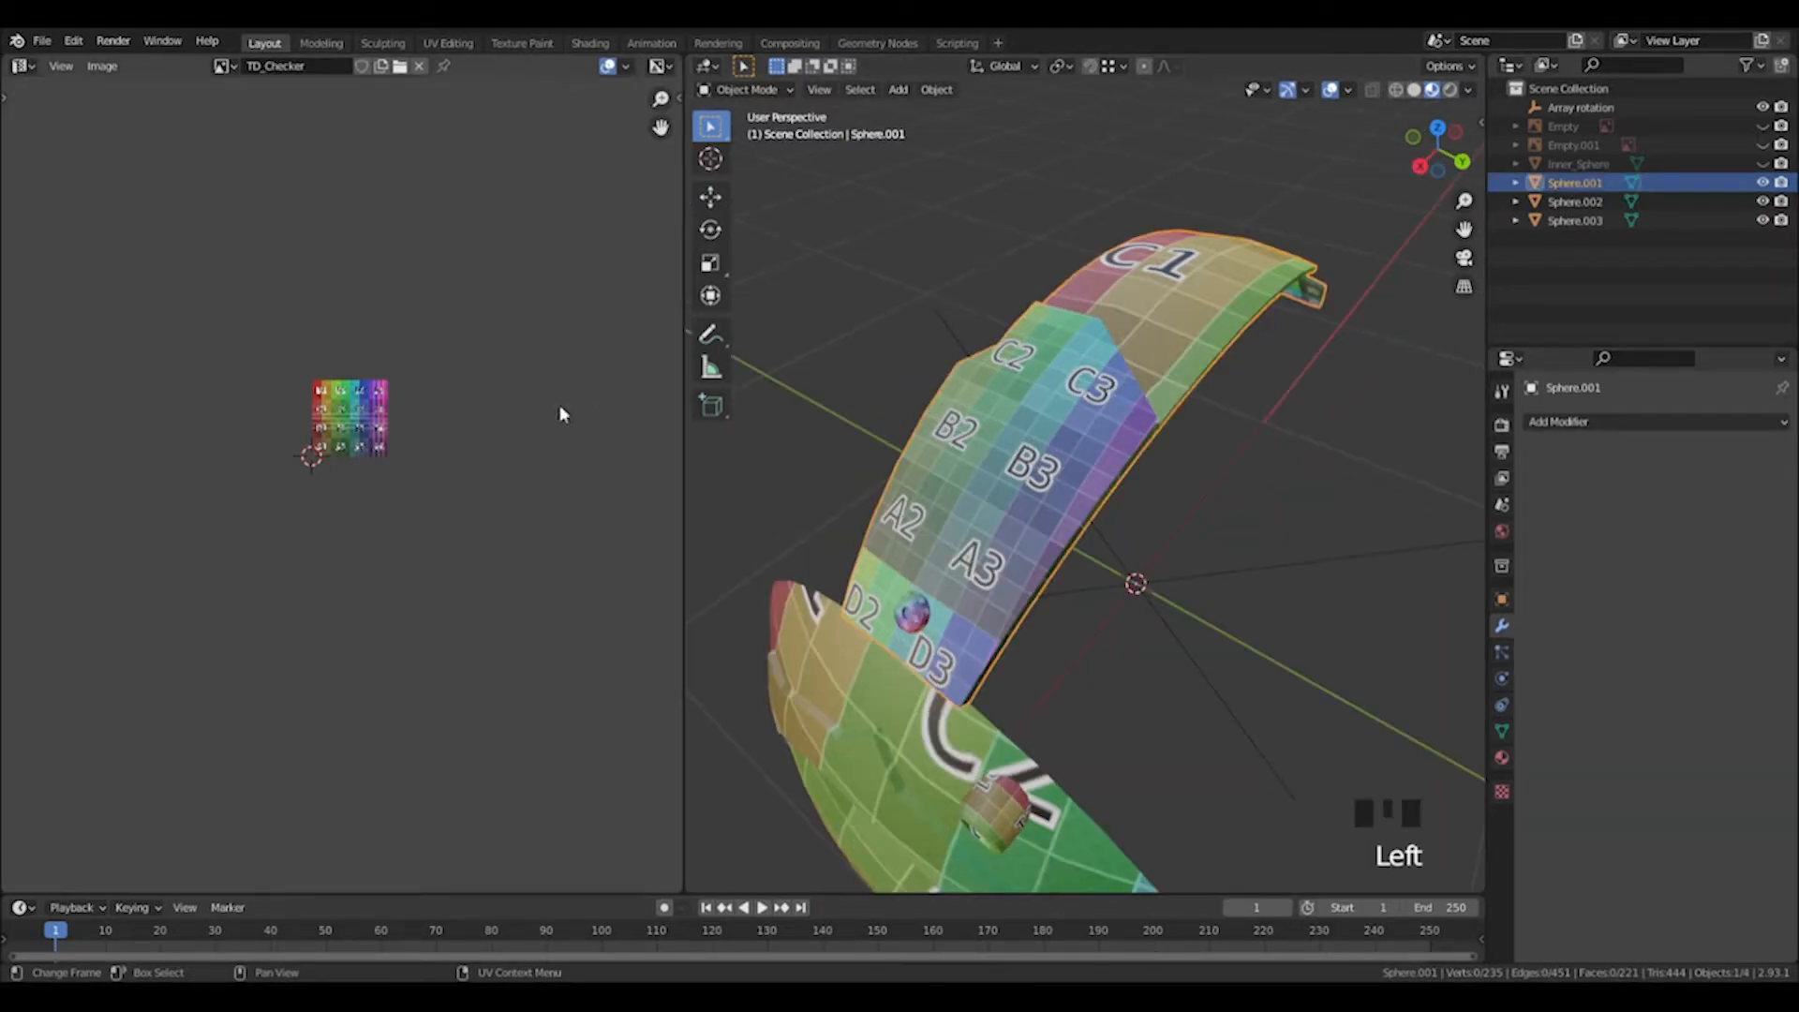
Select the strap together with the round body and enter Edit Mode on both objects.
scroll(430, 380, "down", 1)
scroll(430, 380, "up", 1)
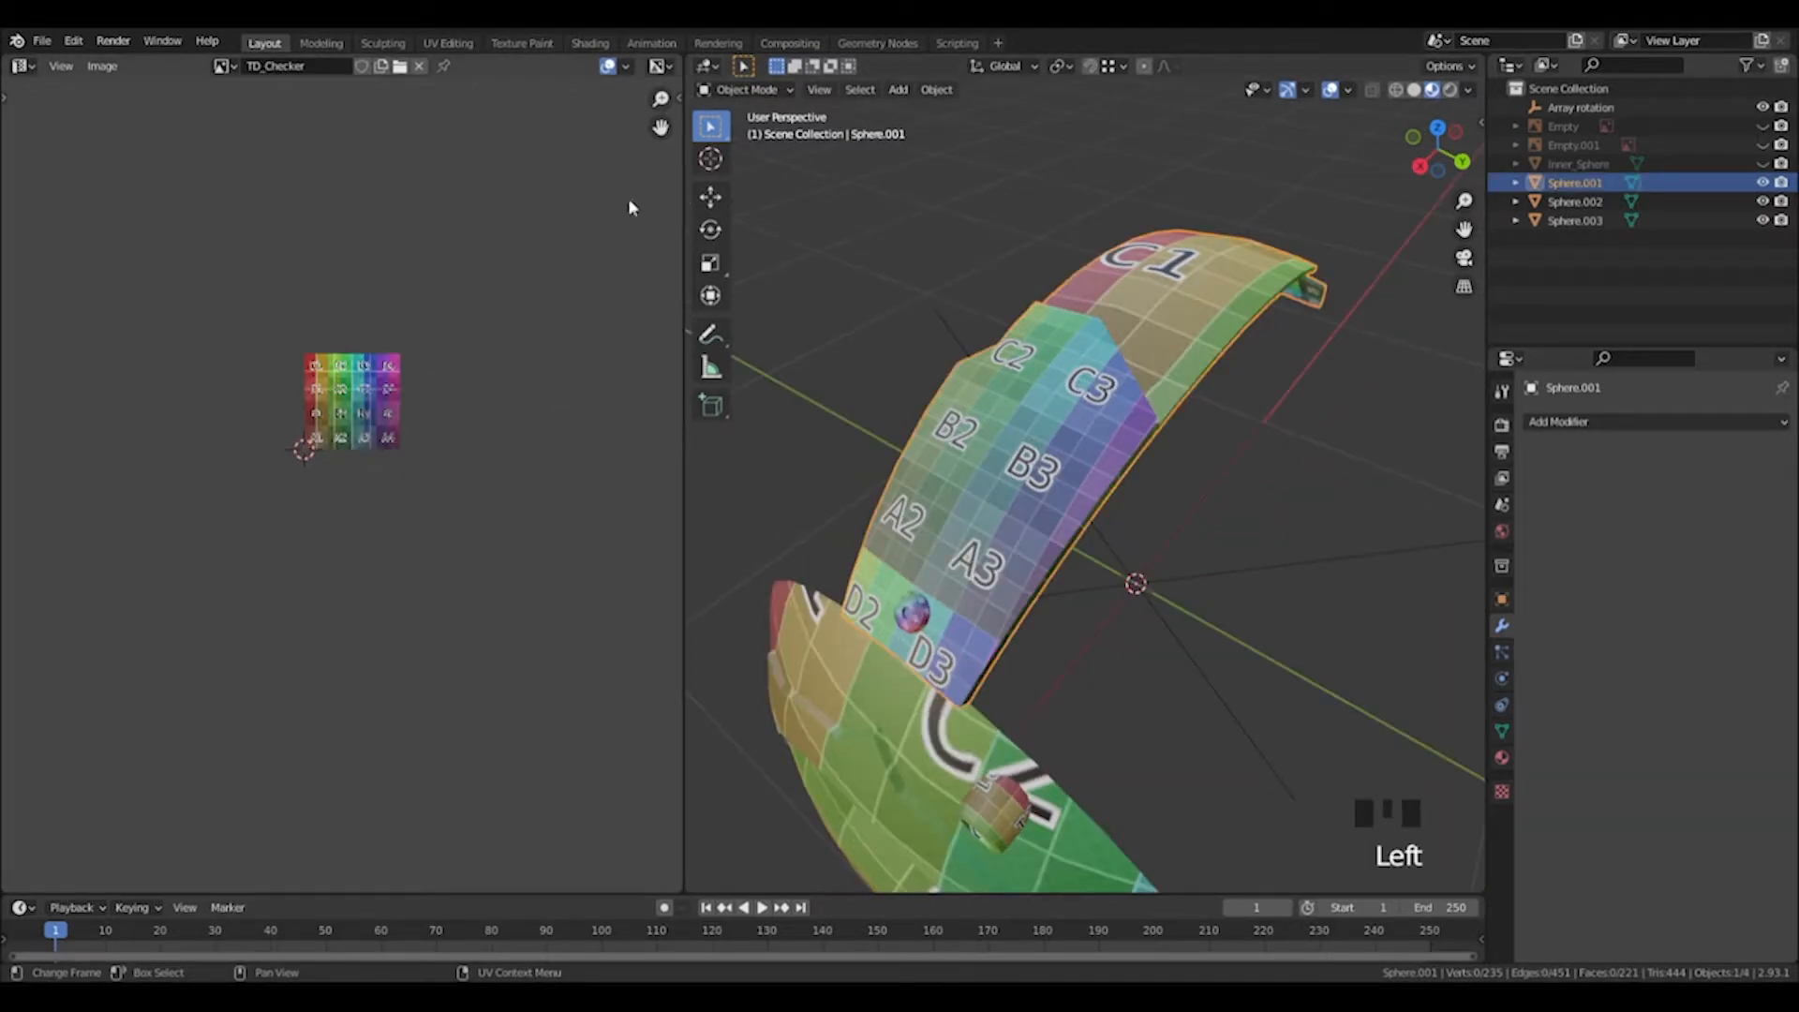
key("Tab")
middle_click_drag(1035, 455, 942, 676)
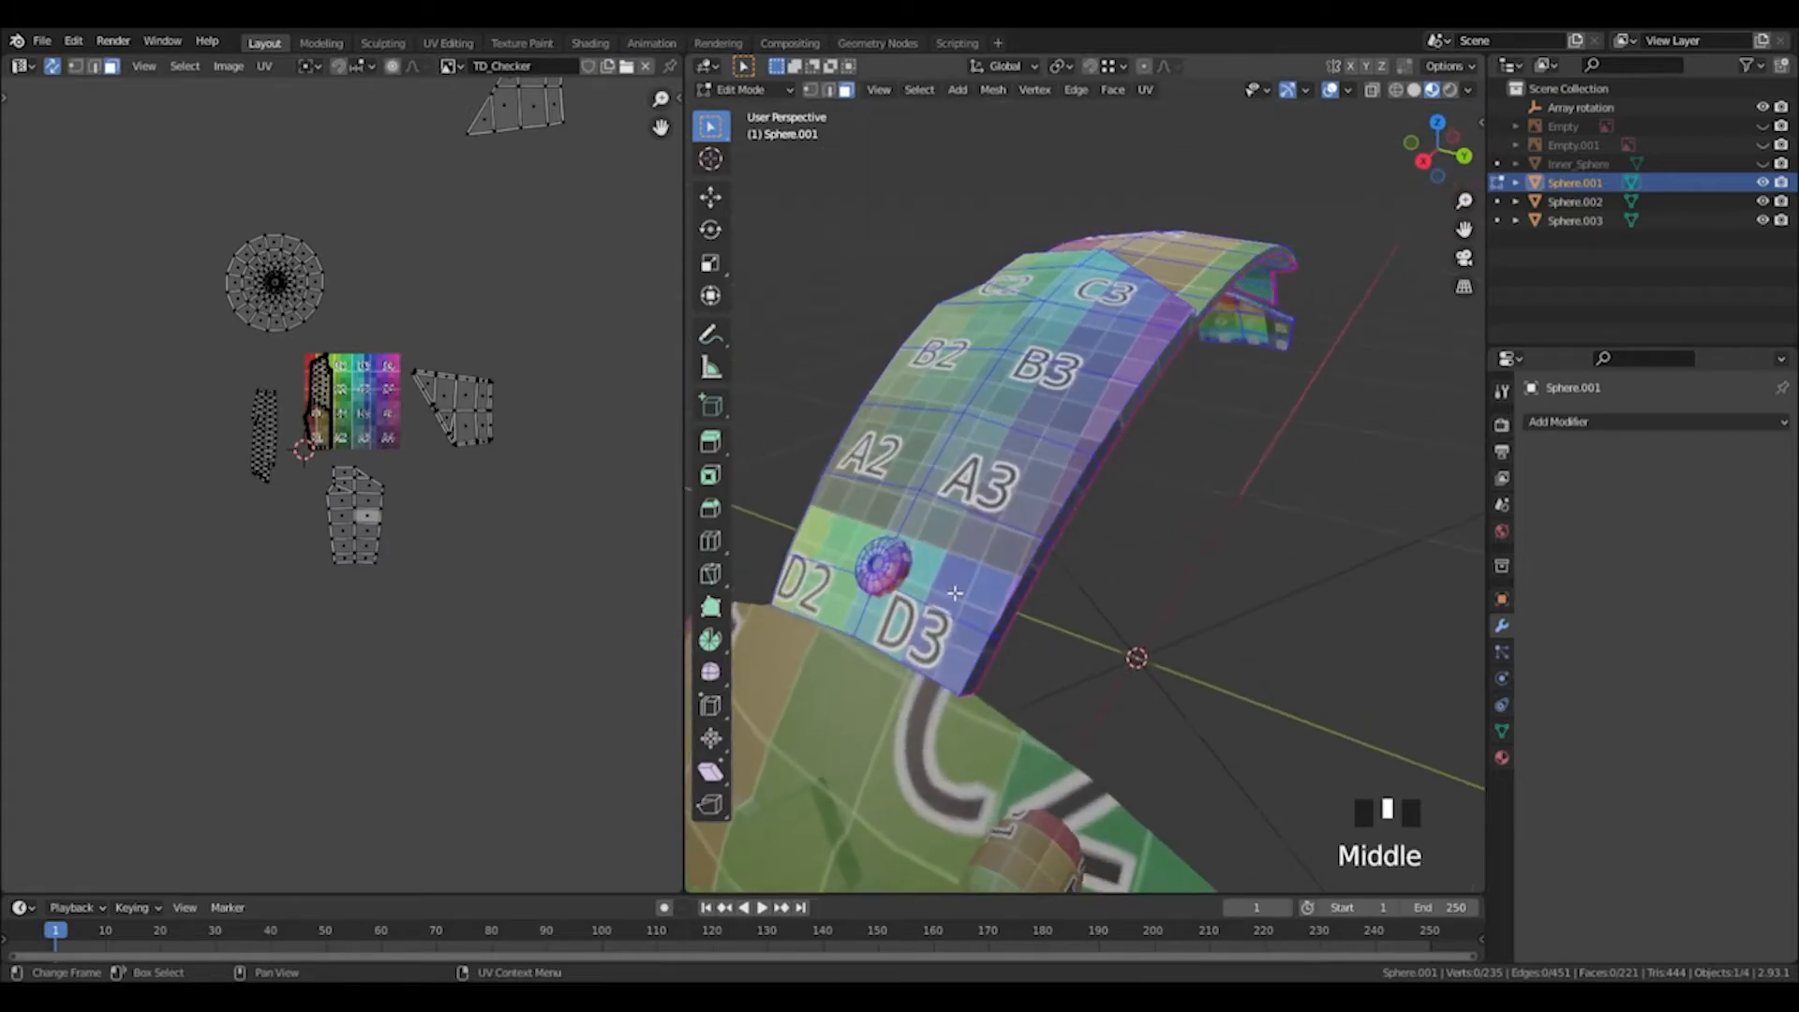
scroll(942, 677, "down", 1)
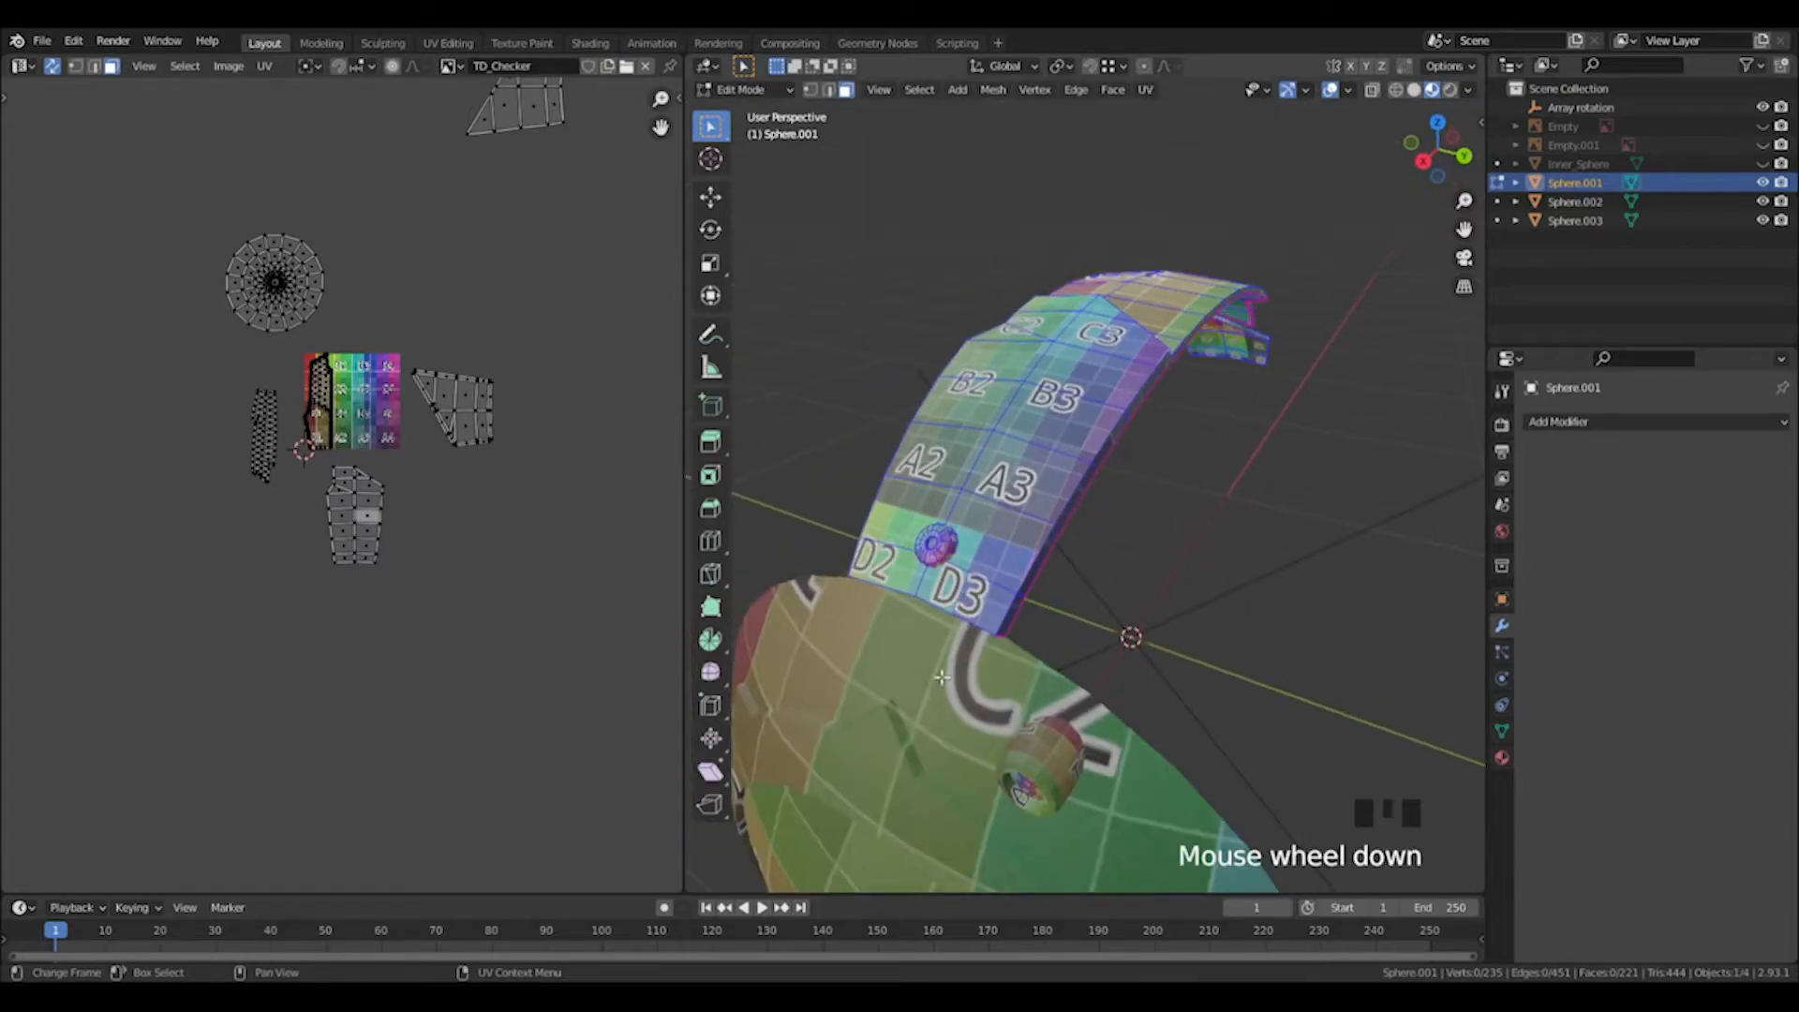
left_click(1035, 455)
key("Tab")
left_click(967, 639)
left_click(994, 521, "shift")
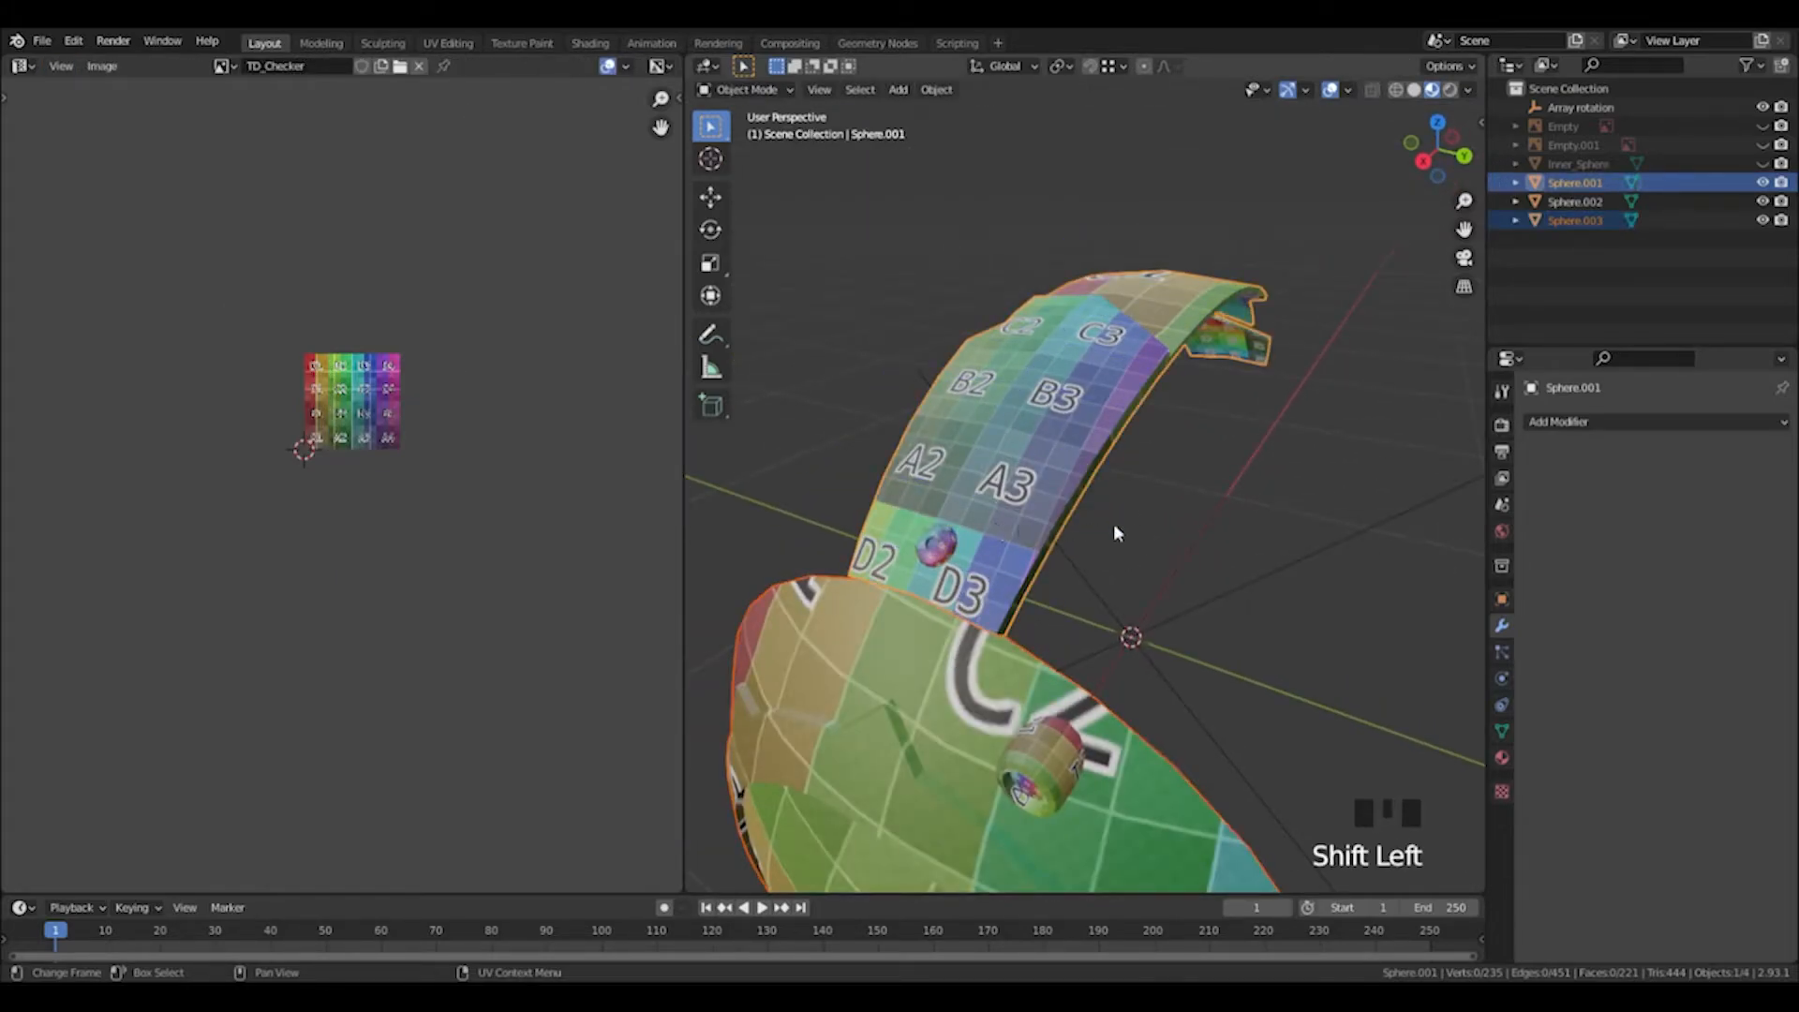
key("Tab")
Select the UV island of the round body's front disc and move it well away from the checker texture.
middle_click_drag(881, 581, 976, 422)
left_click(933, 355)
scroll(286, 446, "up", 1)
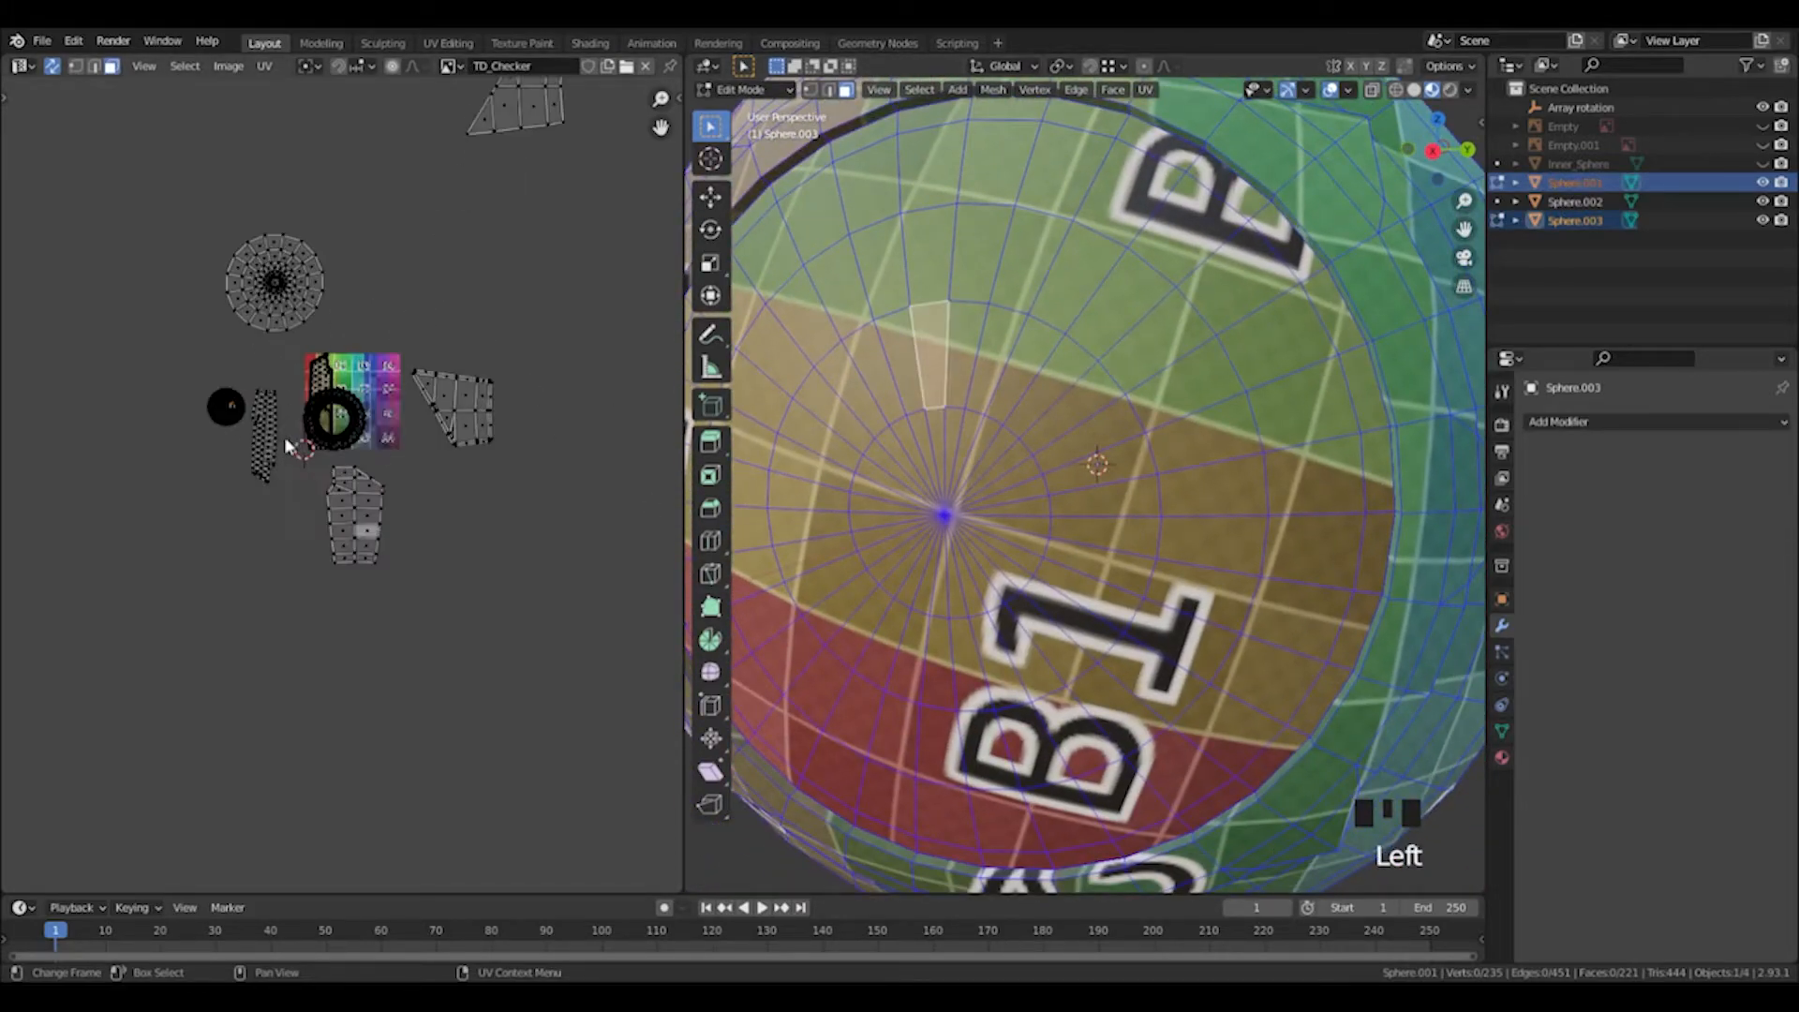
scroll(223, 397, "up", 2)
left_click_drag(101, 311, 183, 397)
scroll(187, 398, "down", 3)
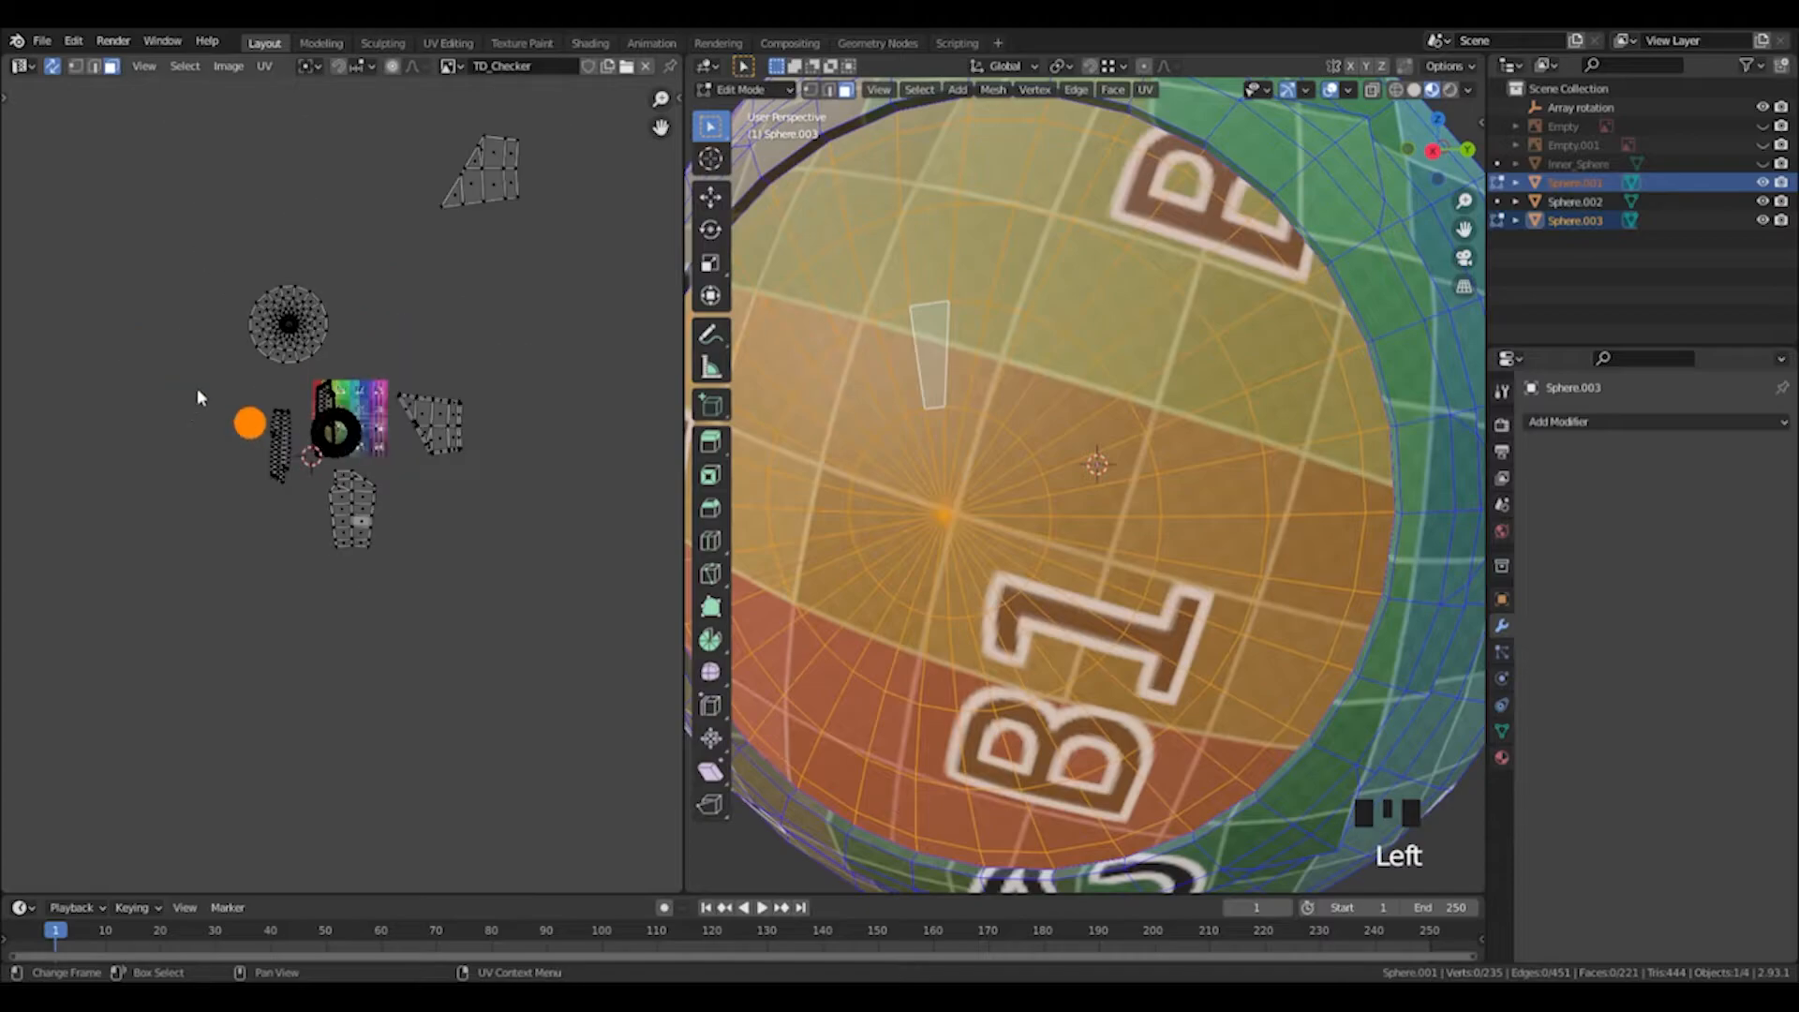
key("g")
left_click(642, 403)
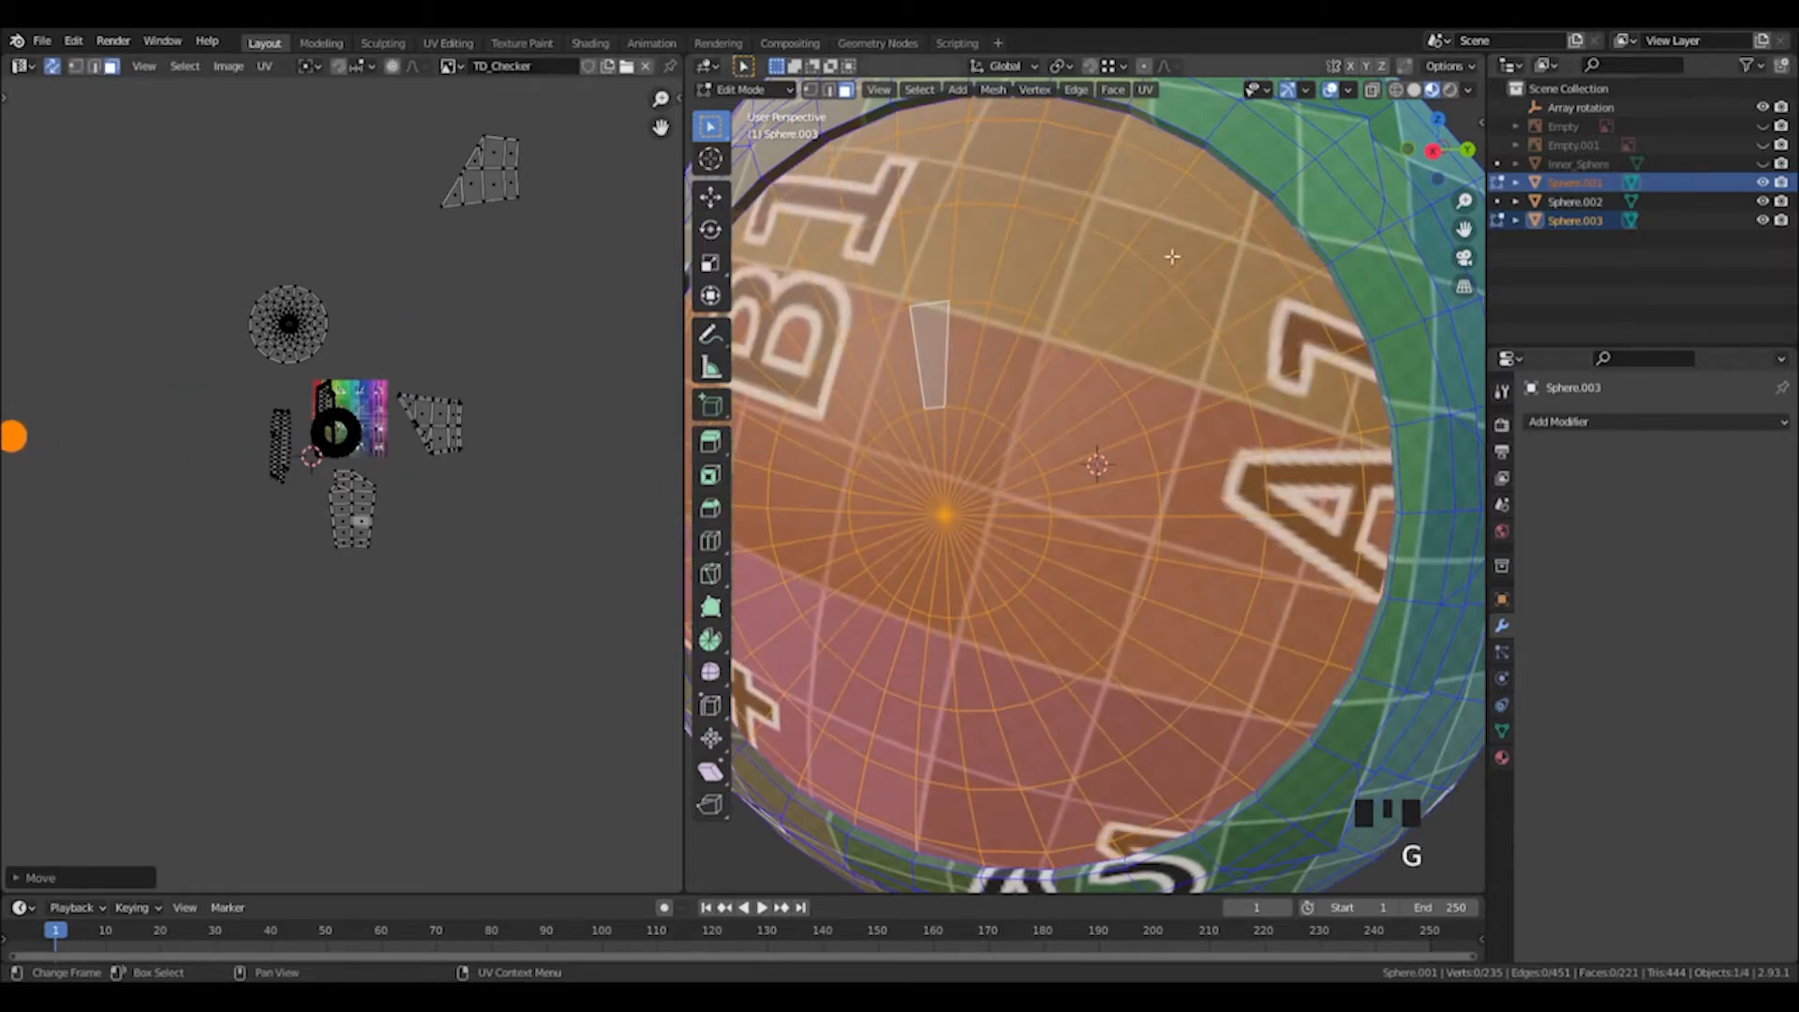
Edit the small cylindrical knob on its own and move its circular face's UV island farther outside the checker texture.
middle_click_drag(1179, 256, 1169, 312)
left_click(1142, 174)
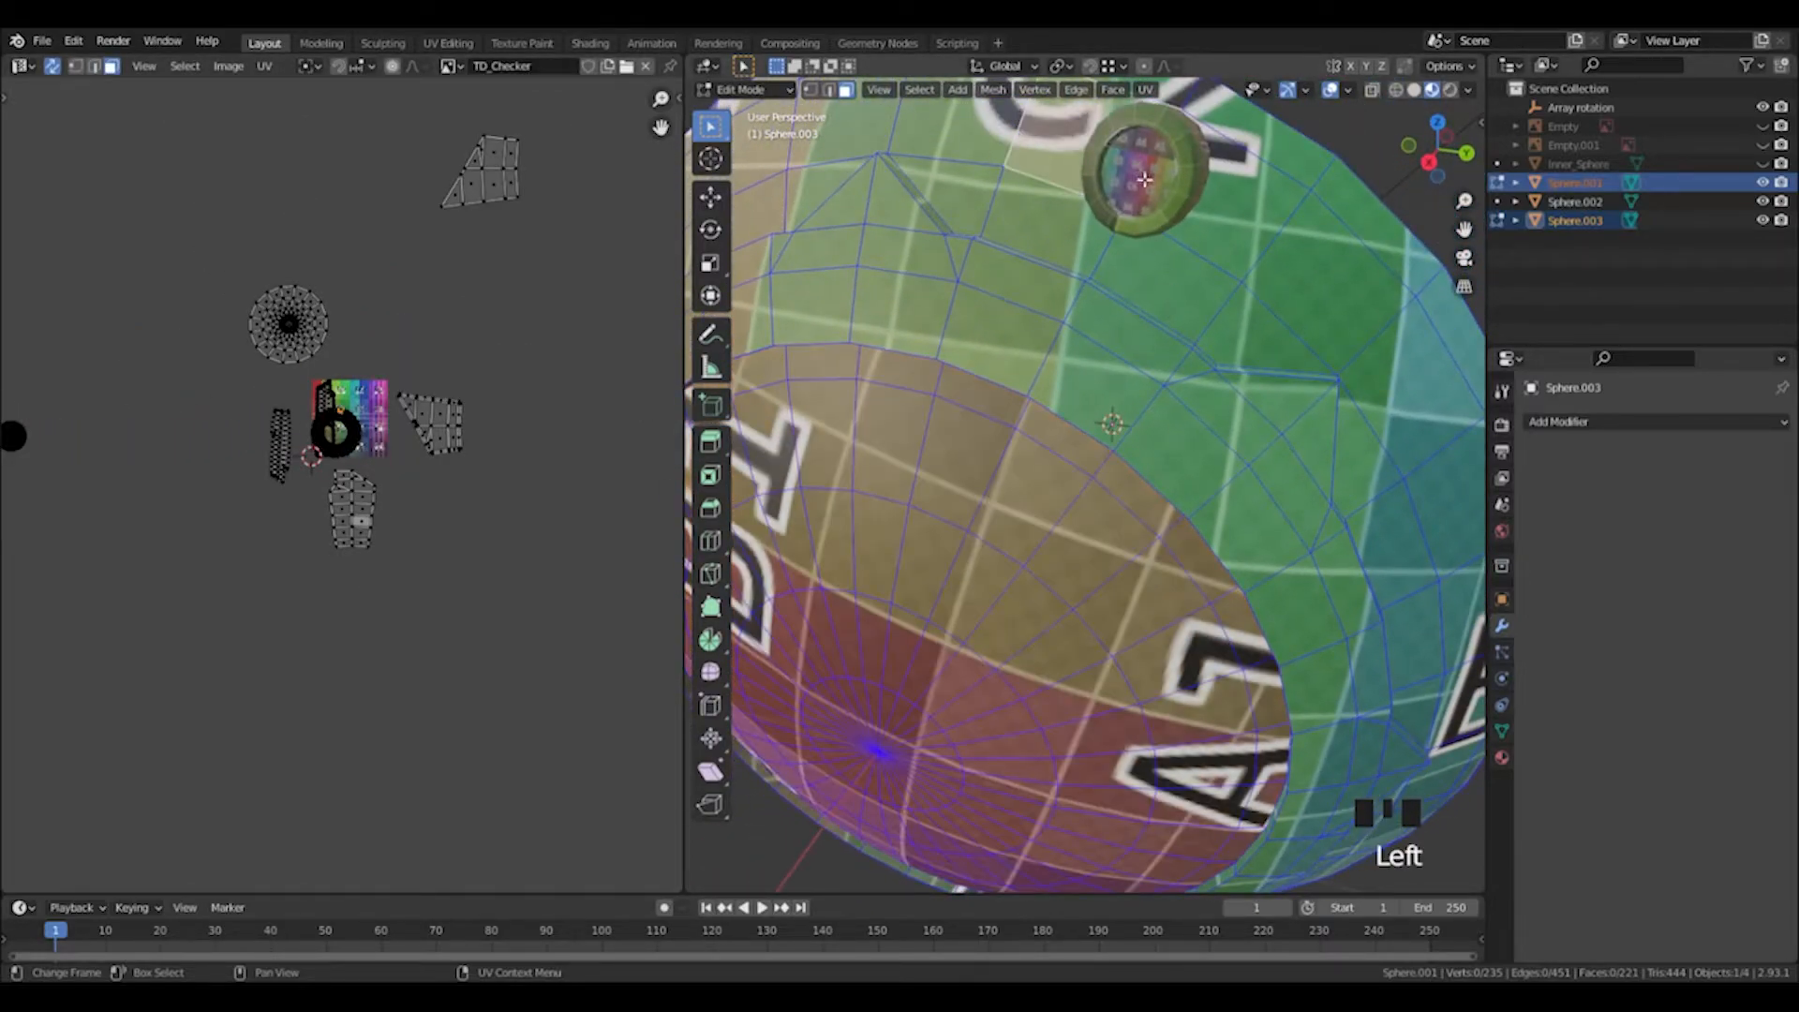
key("Tab")
left_click(1144, 178)
key("Tab")
left_click(1144, 166)
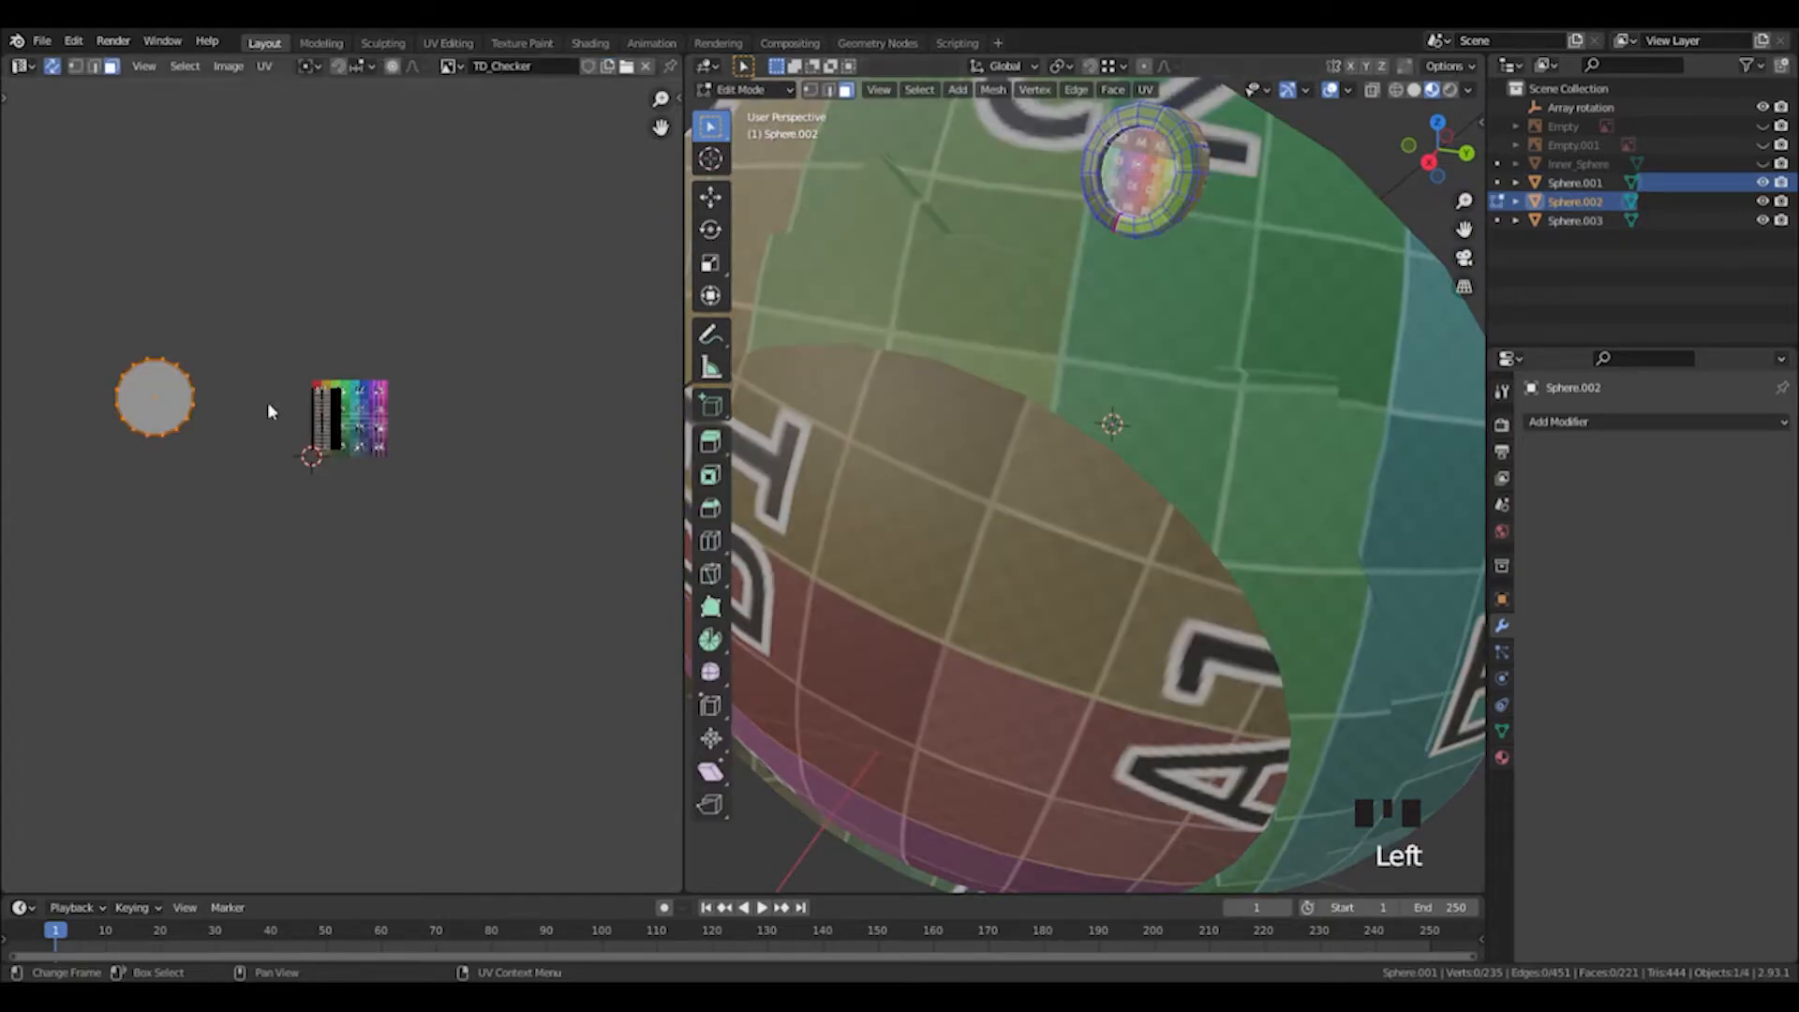
key("g")
left_click(82, 414)
Edit the strap, round body and knob together and select all UV islands except the two set-aside discs.
key("Tab")
scroll(1021, 253, "down", 4)
left_click_drag(914, 206, 1432, 746)
scroll(1168, 454, "up", 2)
left_click(1168, 454, "ctrl")
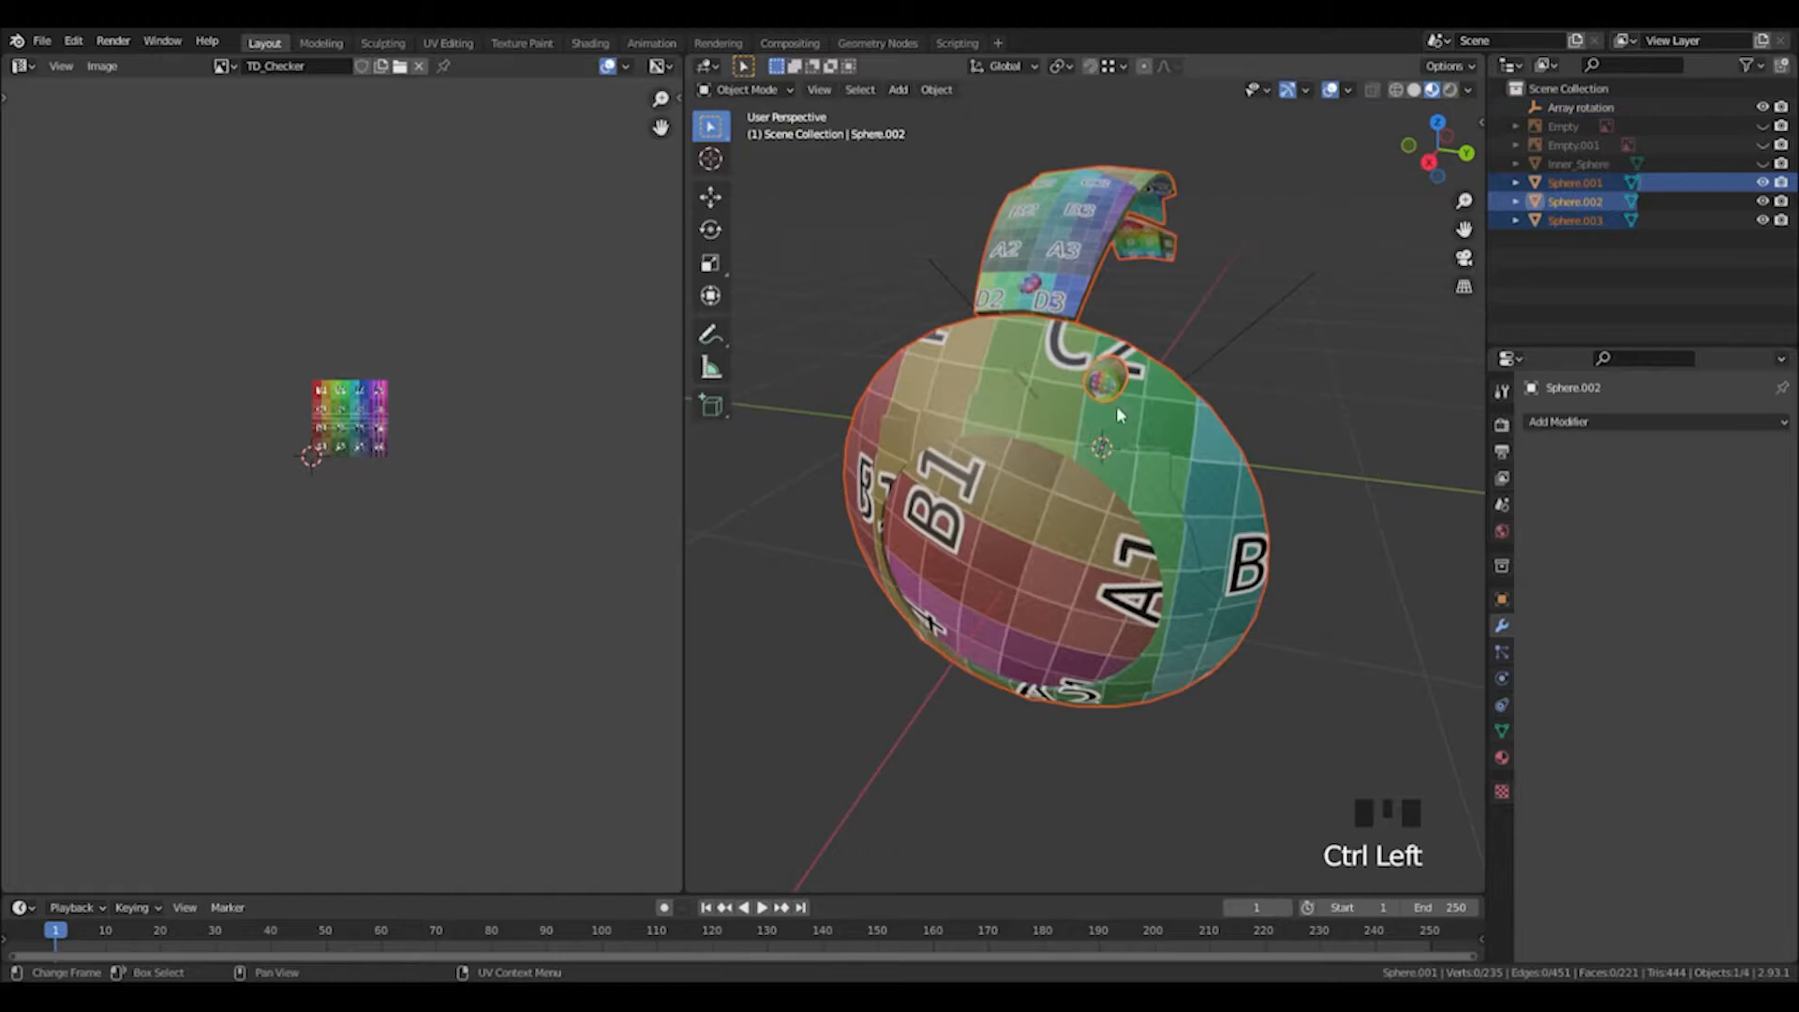
key("Tab")
left_click_drag(231, 203, 588, 625)
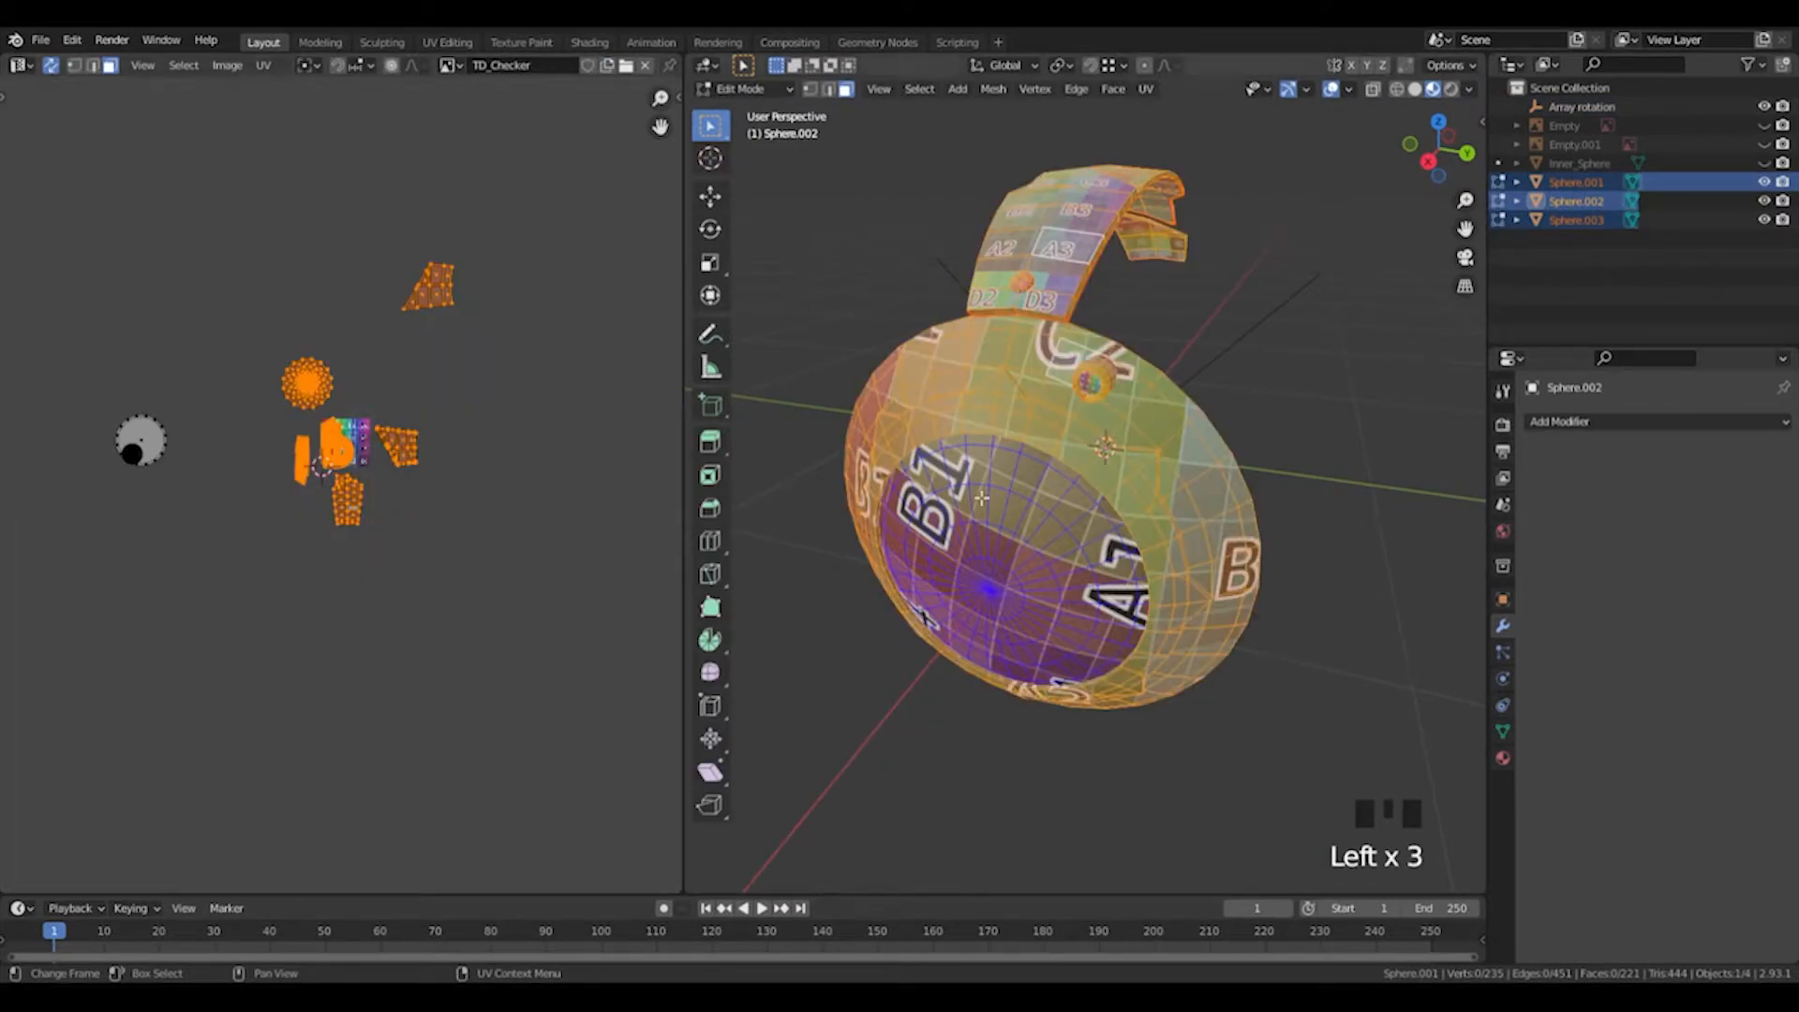
Average the scale of the selected UV islands across all three objects.
scroll(273, 470, "up", 5)
scroll(408, 405, "down", 2)
scroll(1075, 450, "up", 2)
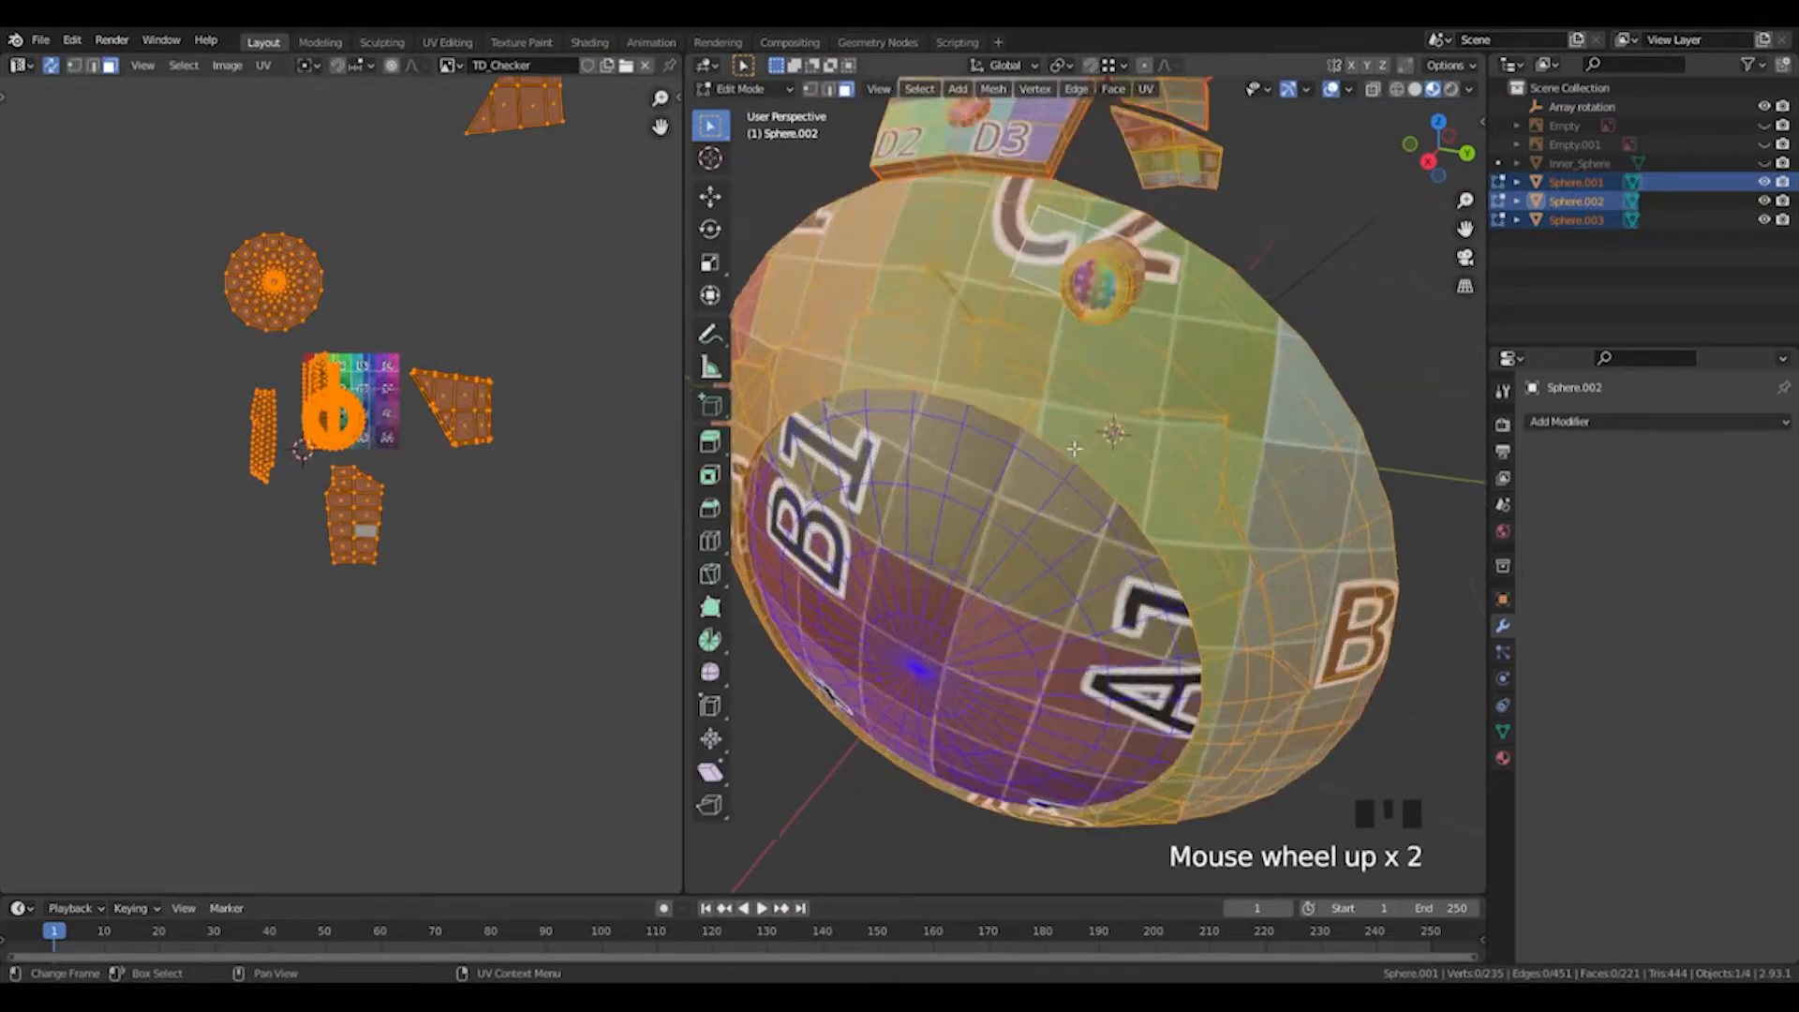
scroll(1075, 448, "up", 1)
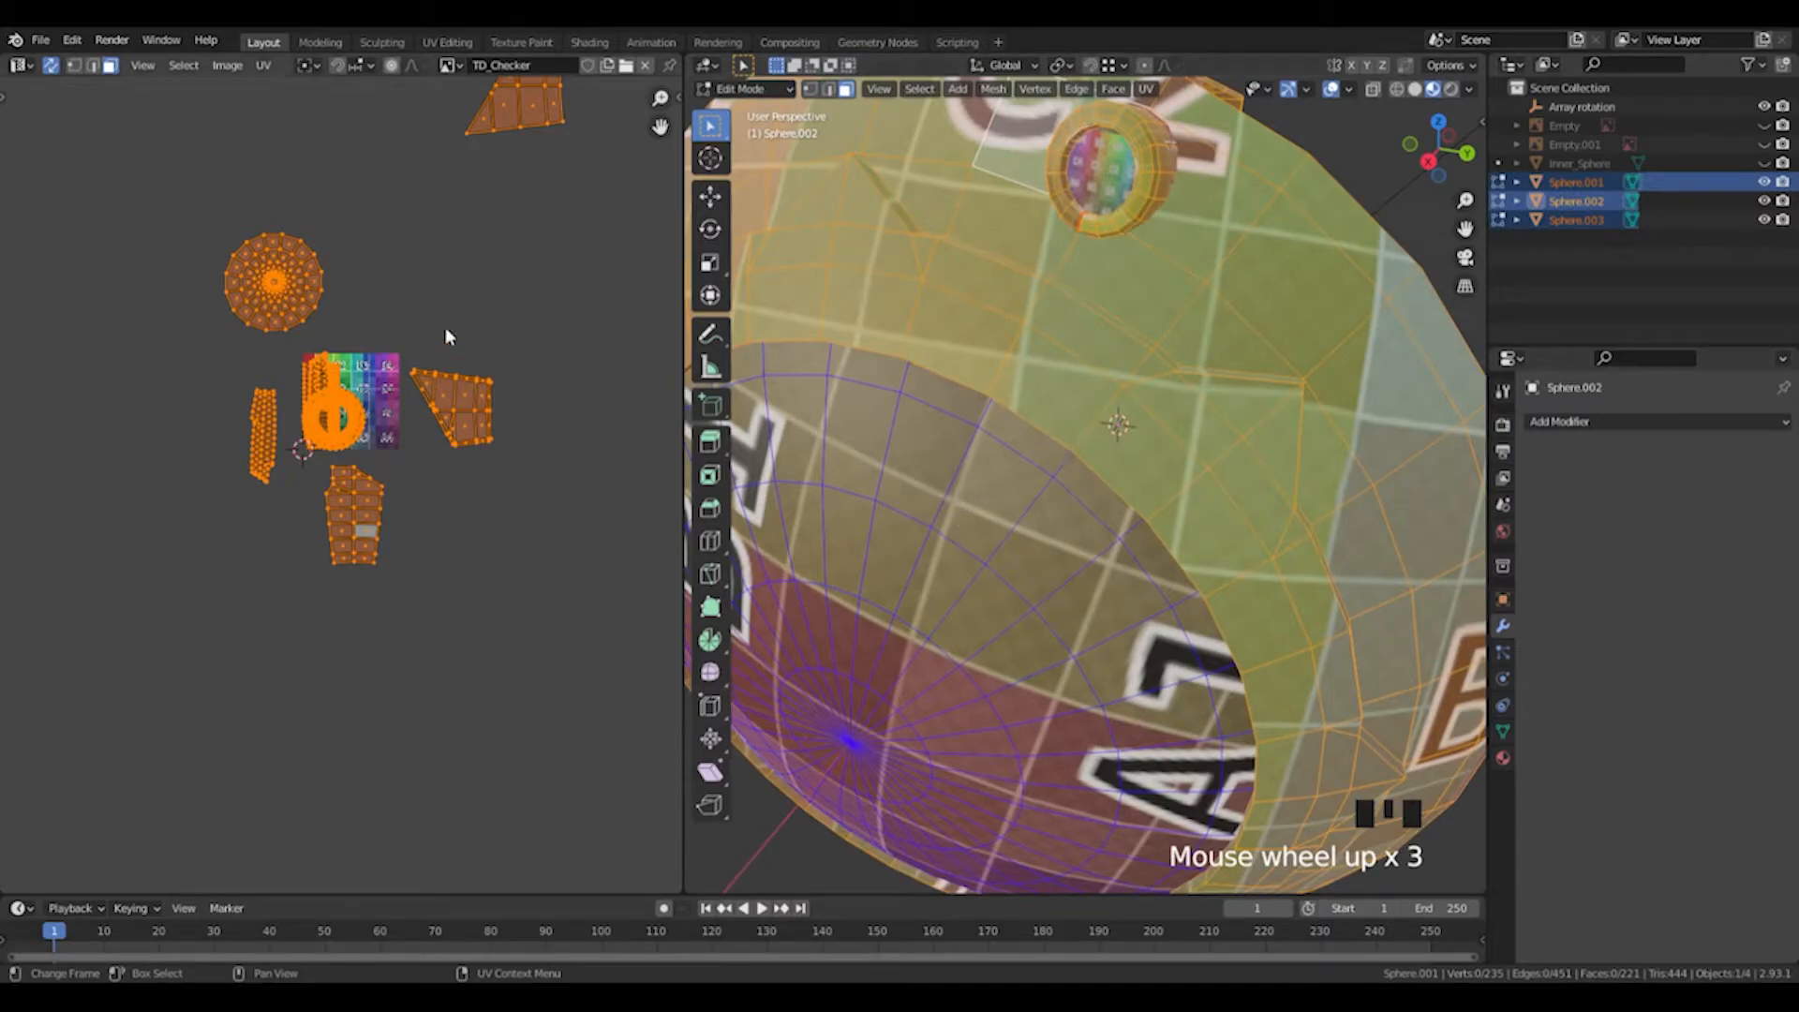
middle_click_drag(437, 341, 372, 441)
left_click(227, 67)
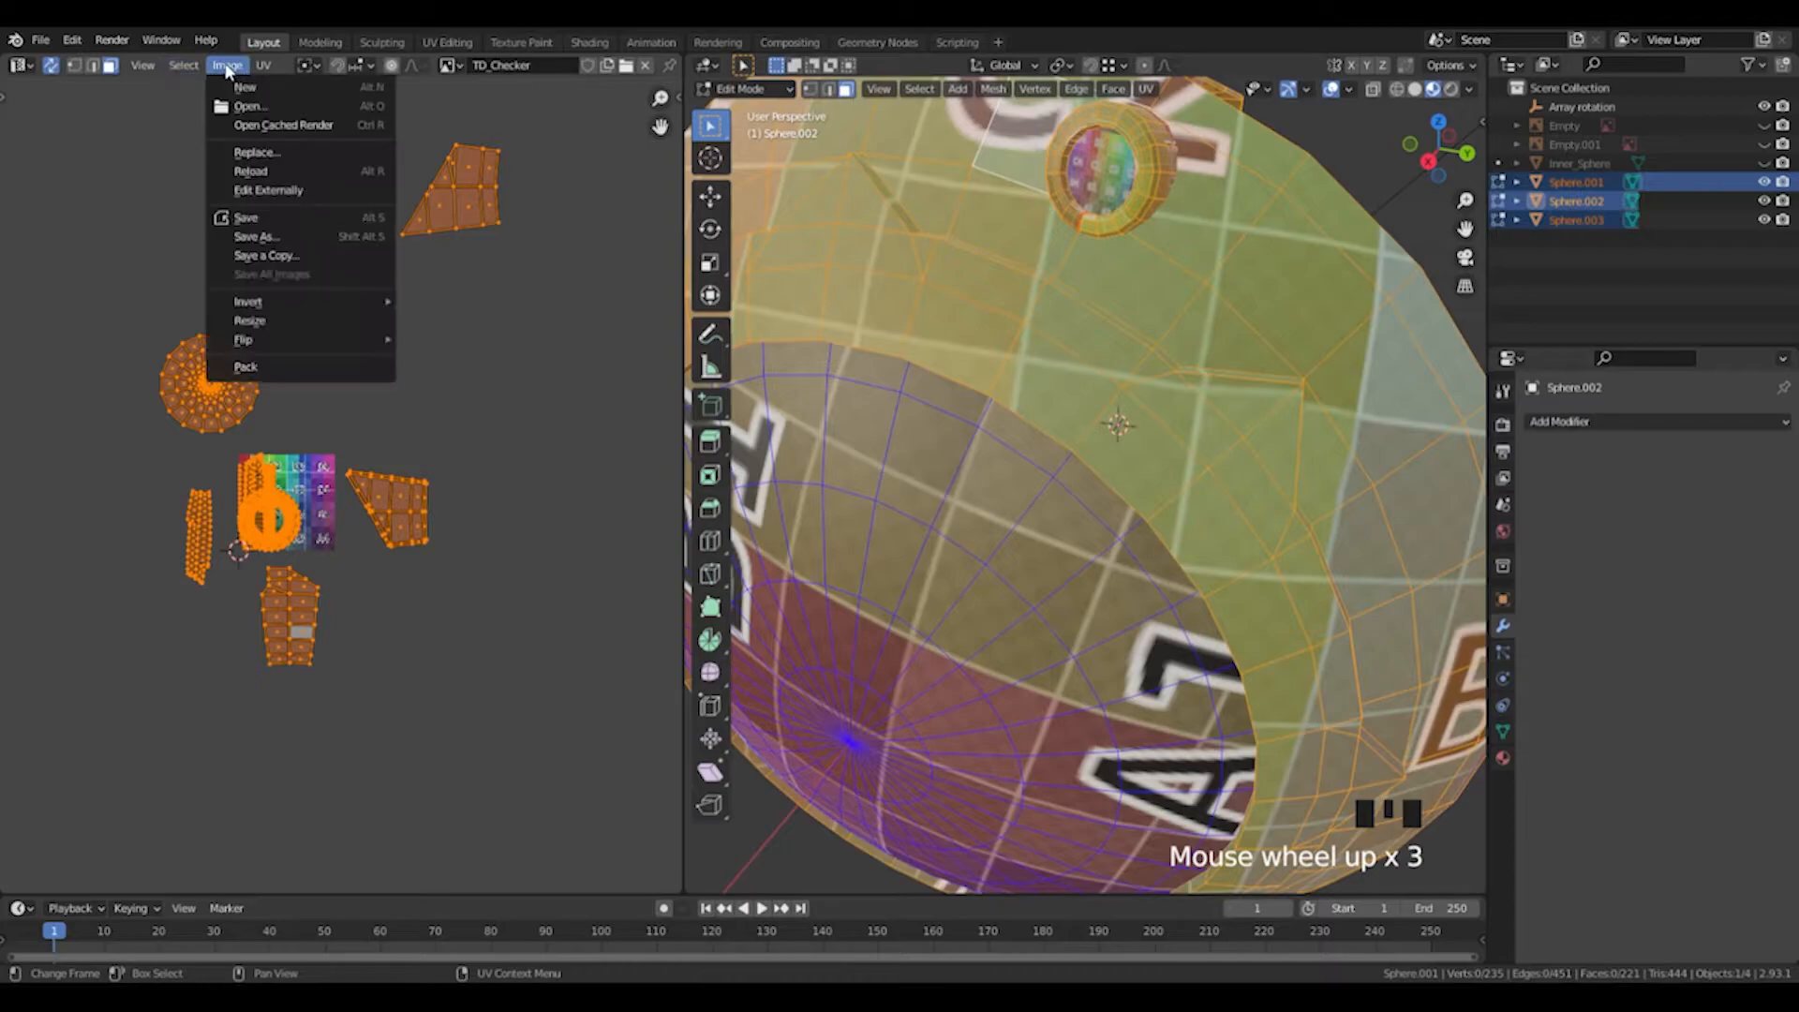
mouse_move(194, 71)
mouse_move(266, 65)
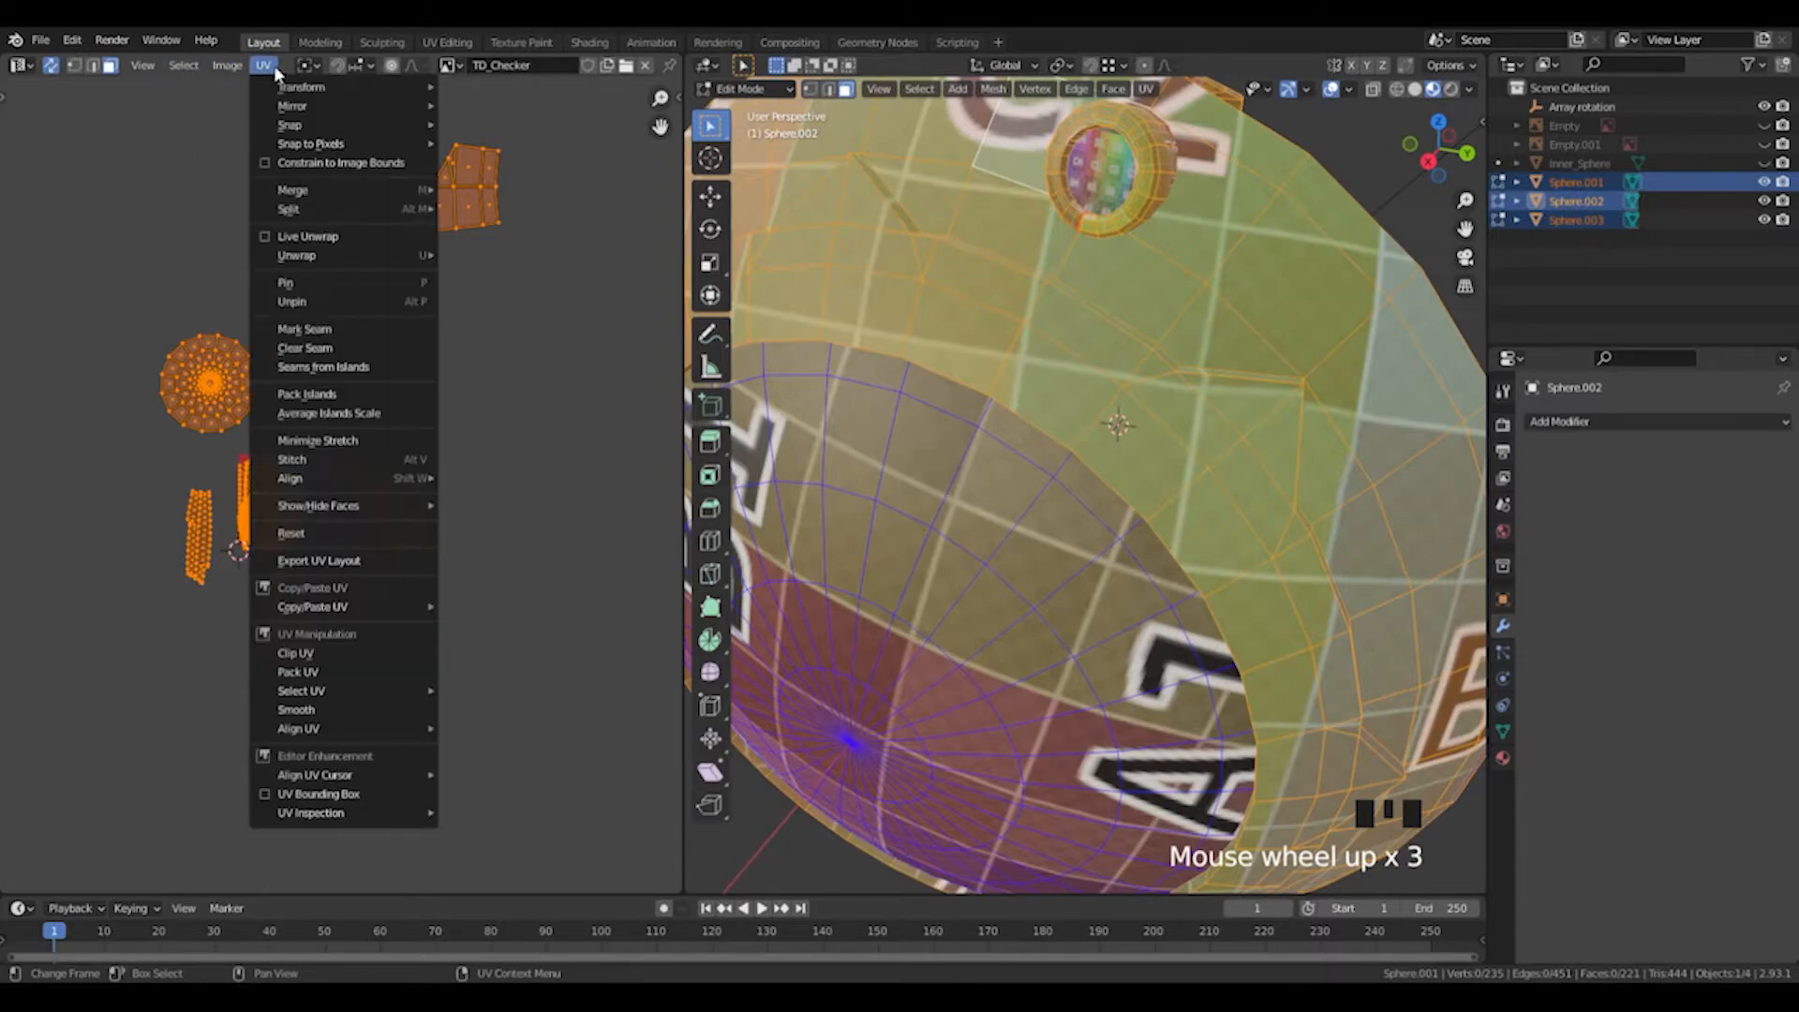
left_click(353, 427)
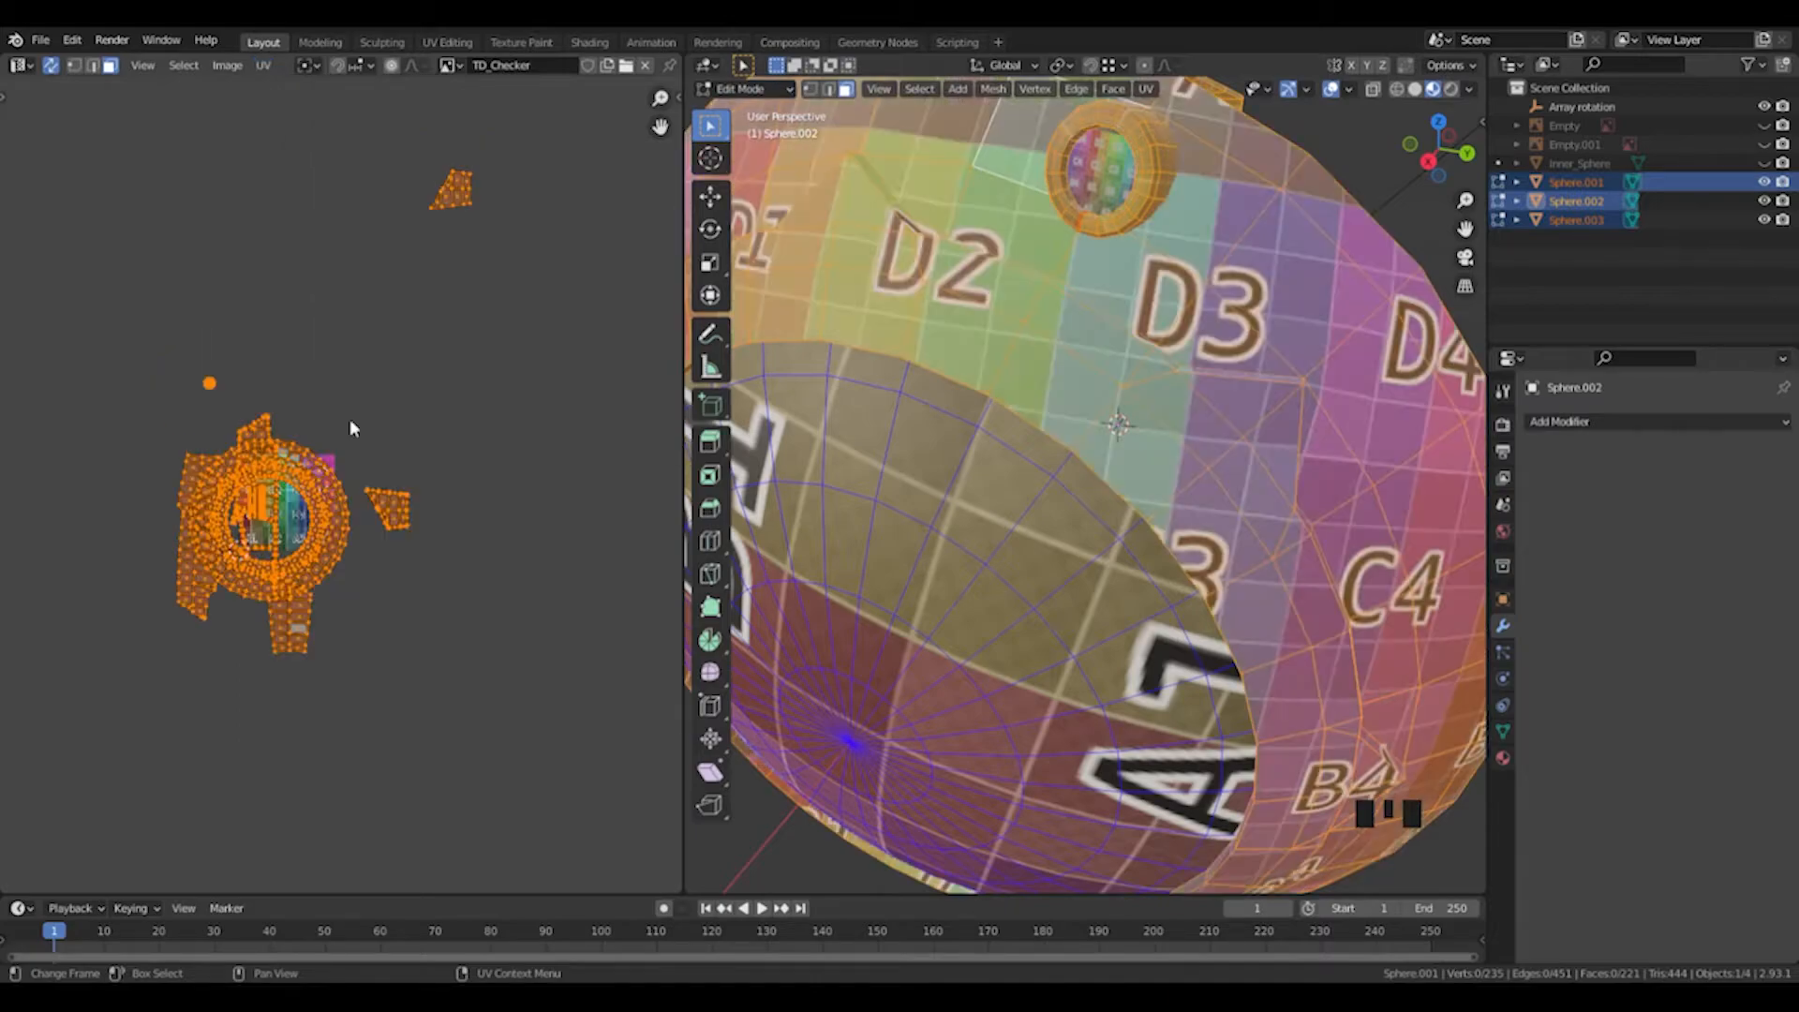
Compare the checker texture scale across the round body, knob and strap.
scroll(1125, 422, "down", 3)
middle_click_drag(1124, 422, 1369, 382)
scroll(1136, 422, "down", 1)
scroll(962, 392, "up", 2)
scroll(1078, 430, "down", 3)
scroll(1074, 448, "down", 1)
scroll(1031, 447, "up", 2)
scroll(1369, 381, "down", 1)
Reselect the UV islands without the set-aside discs and pack them into the UV square.
middle_click_drag(413, 487, 545, 419)
left_click_drag(289, 277, 371, 347)
scroll(447, 275, "down", 1)
left_click_drag(291, 205, 614, 603)
left_click(264, 65)
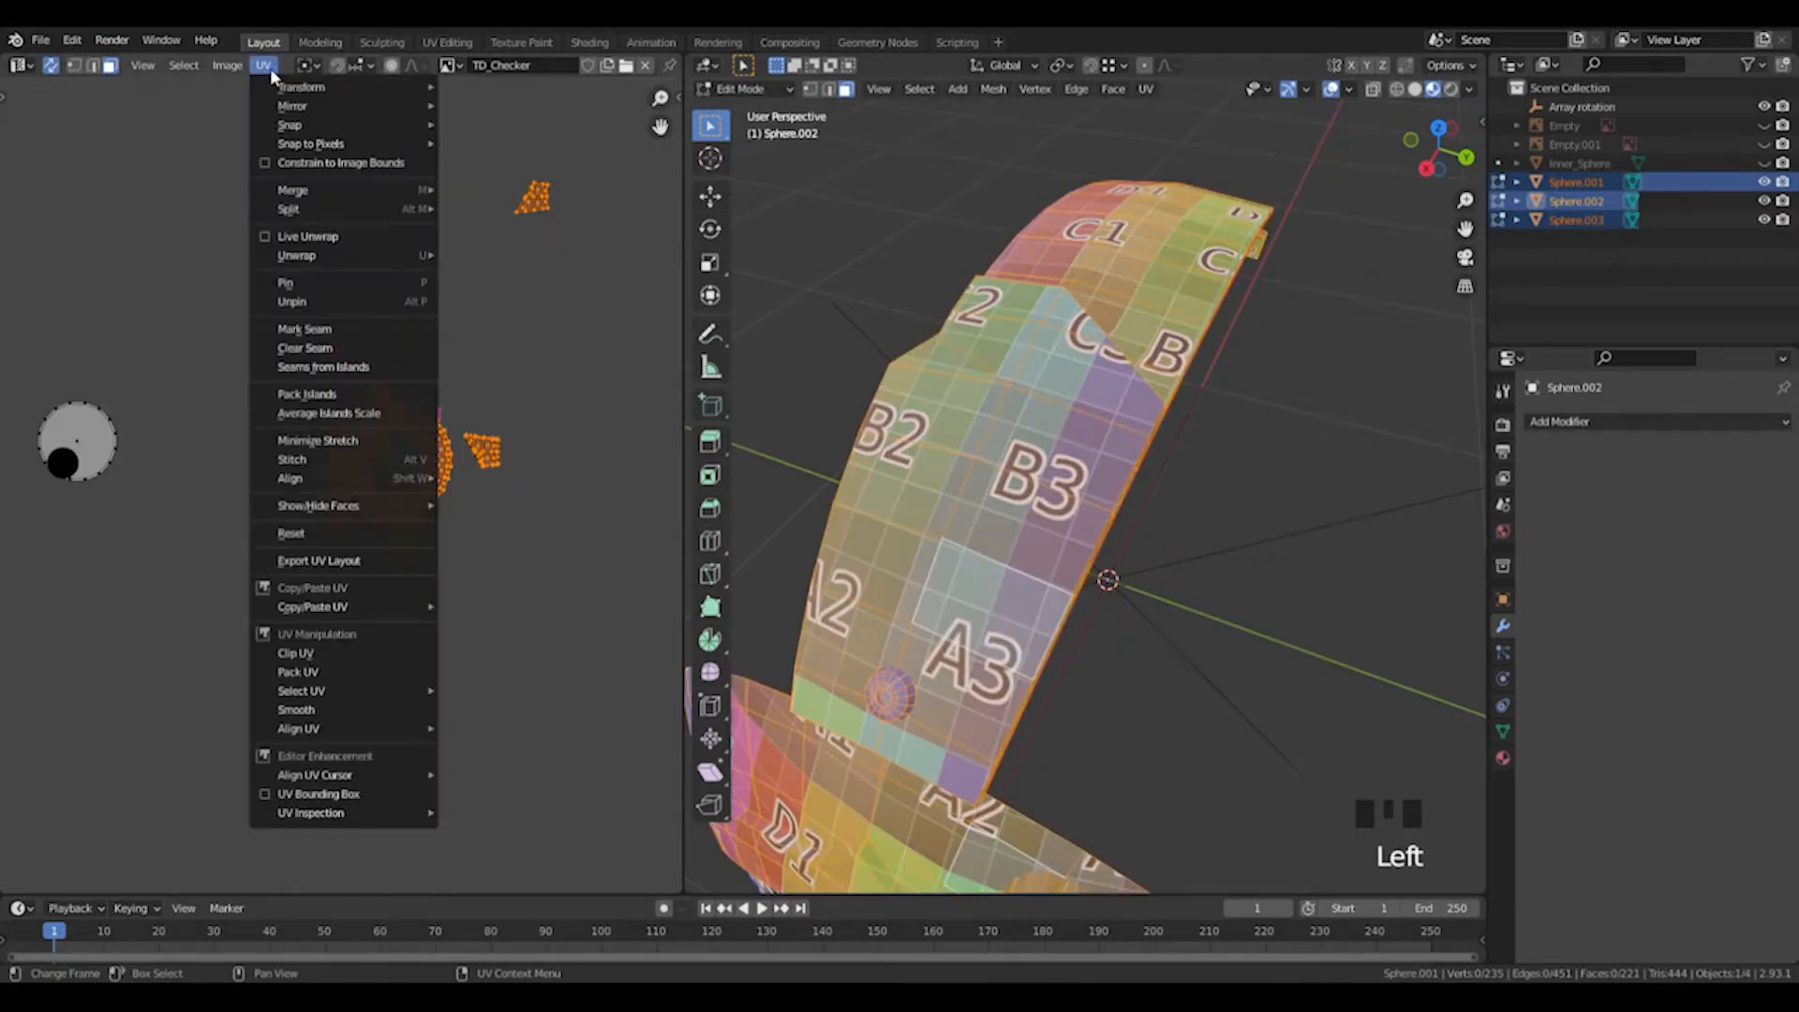
left_click(310, 394)
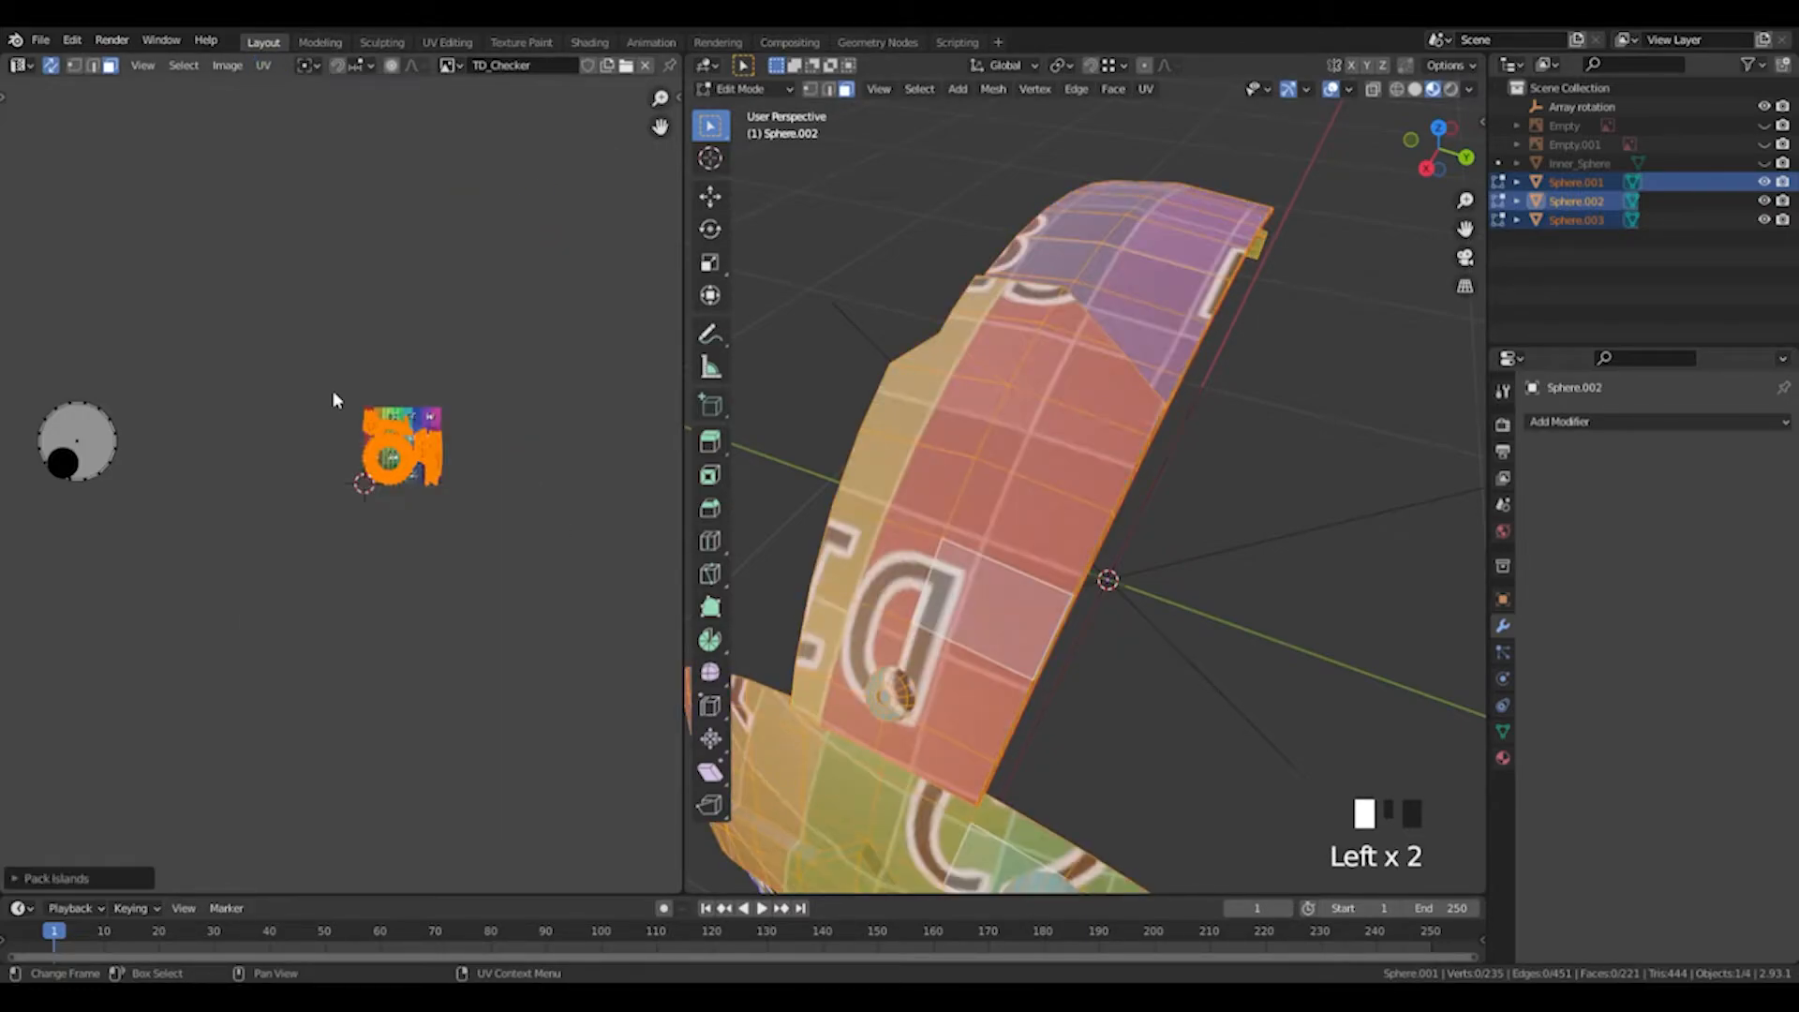
Check the gaps between the packed islands, reselect them all and run Pack Islands again.
scroll(450, 482, "up", 10)
left_click(386, 397)
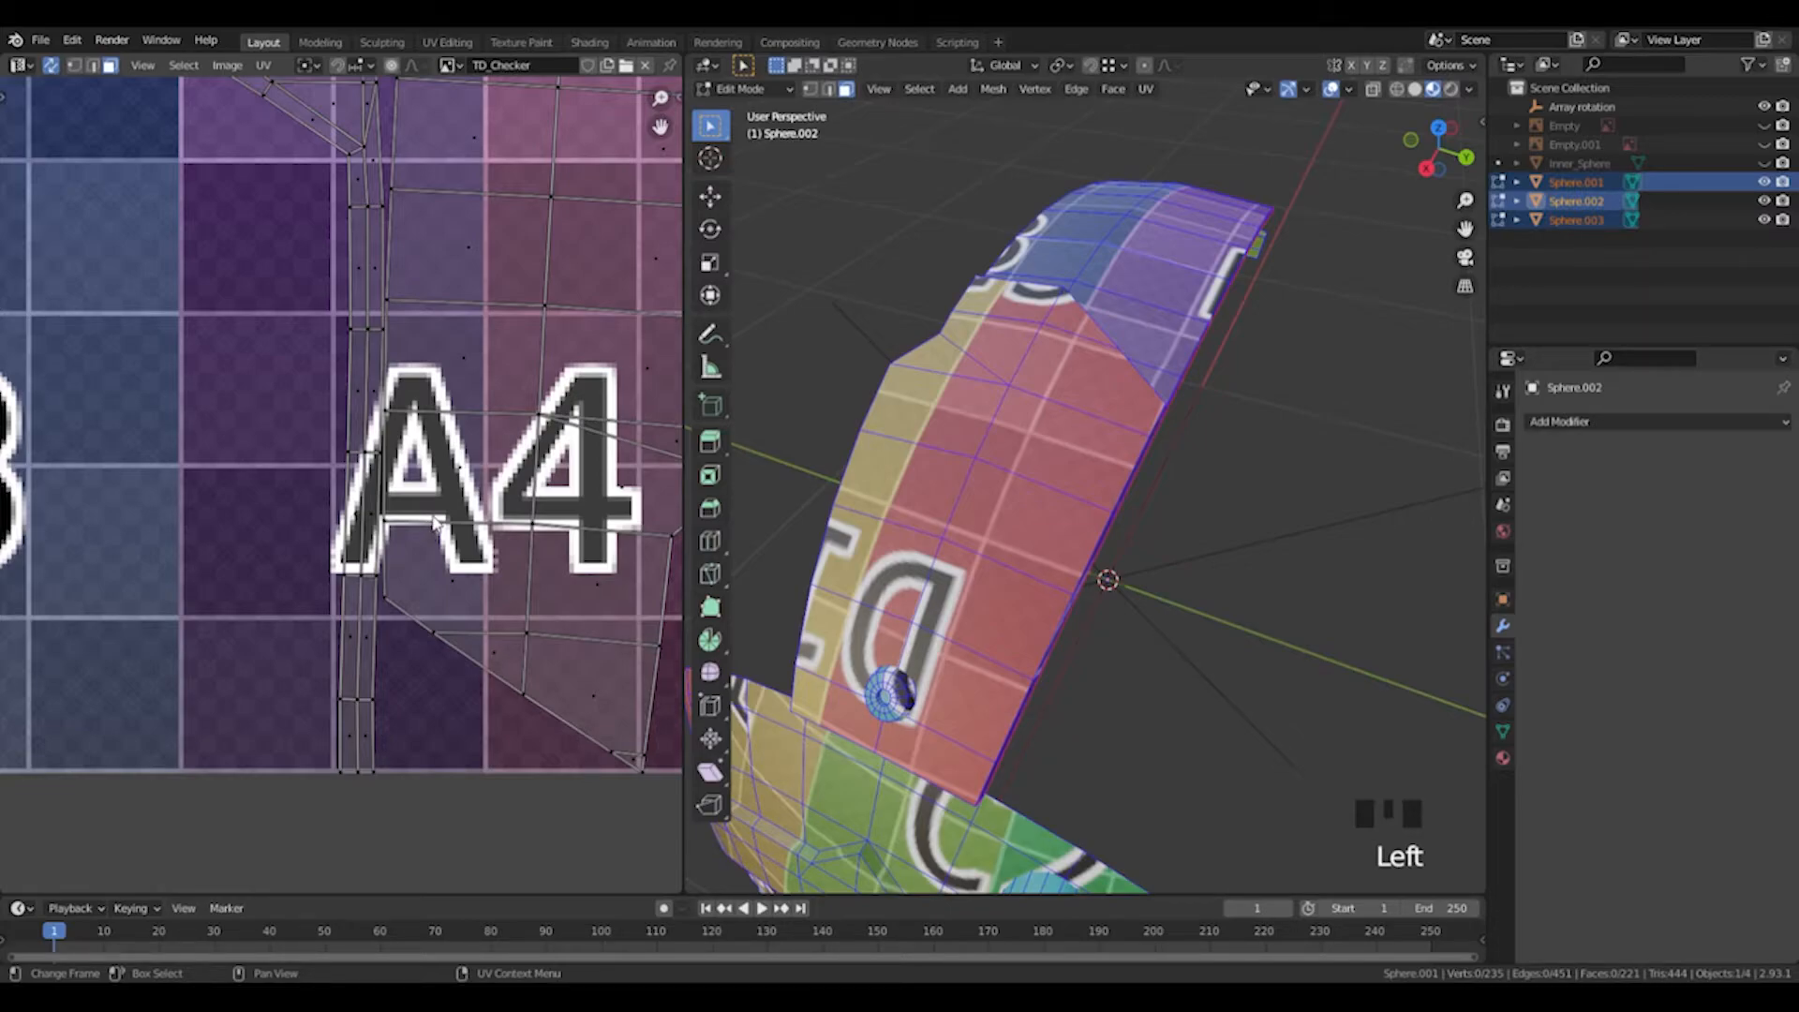
scroll(357, 371, "down", 9)
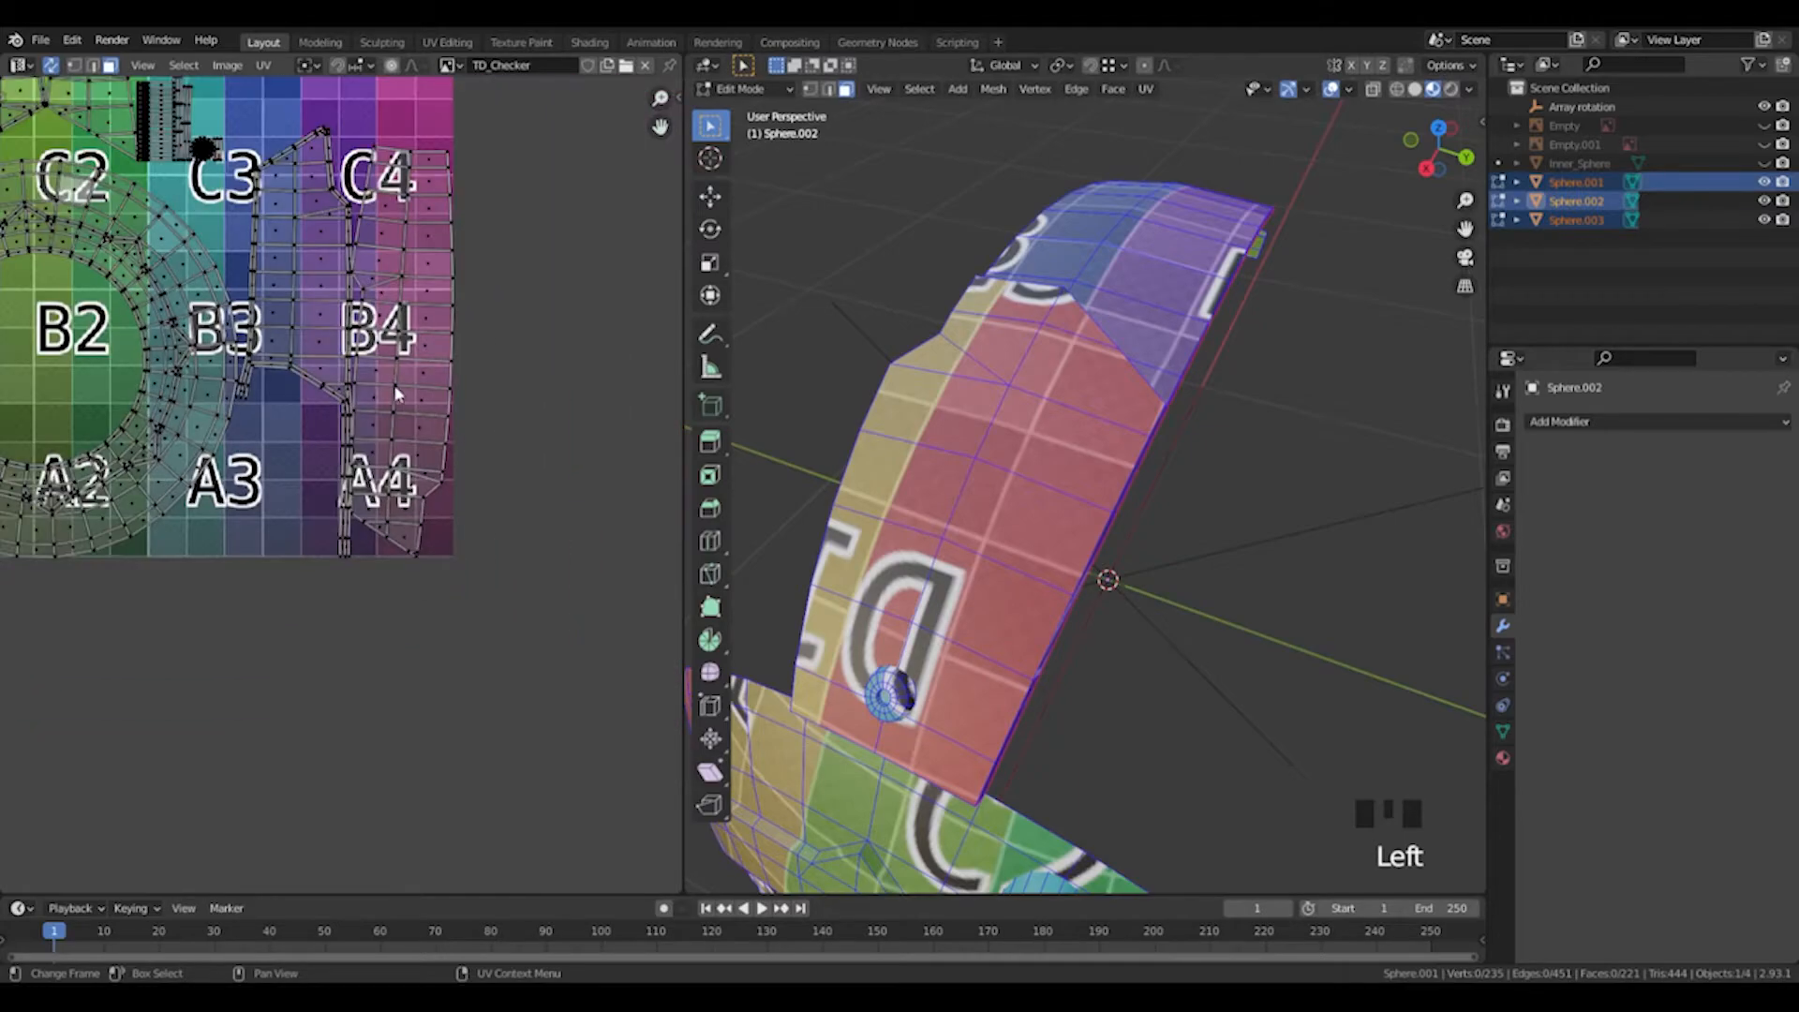
left_click_drag(39, 161, 558, 664)
middle_click_drag(281, 308, 357, 332)
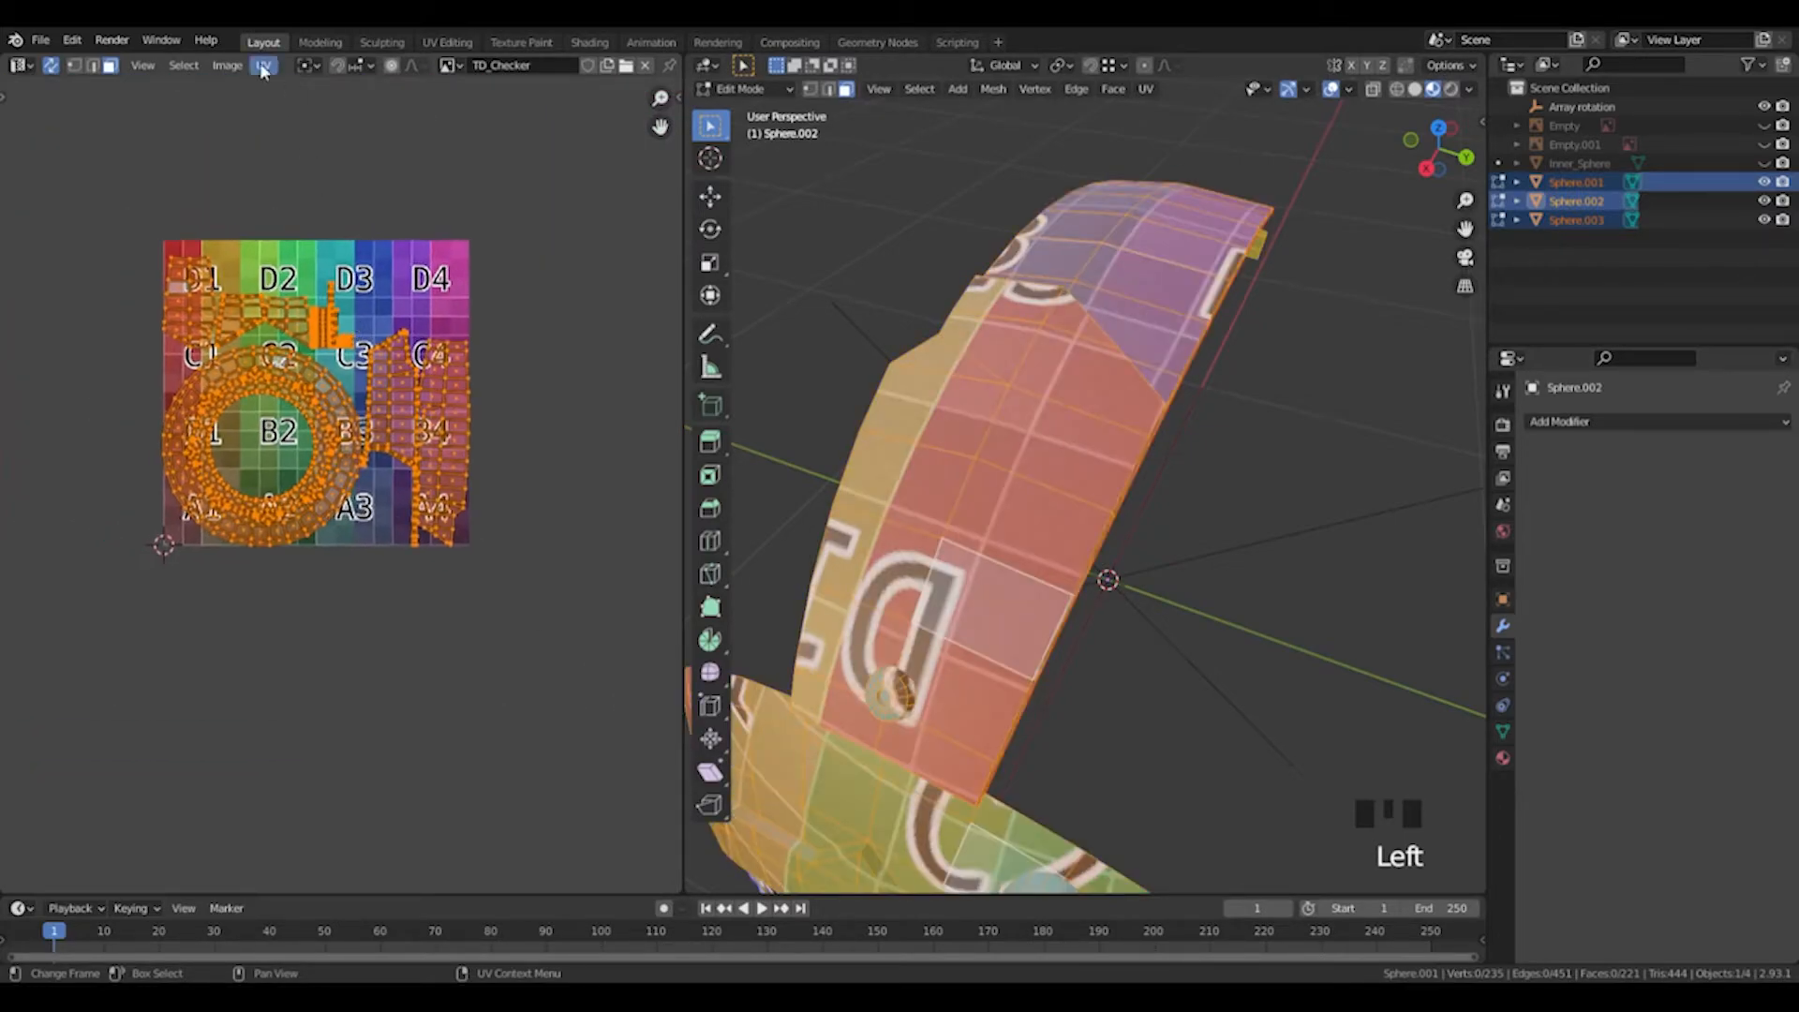
left_click(263, 65)
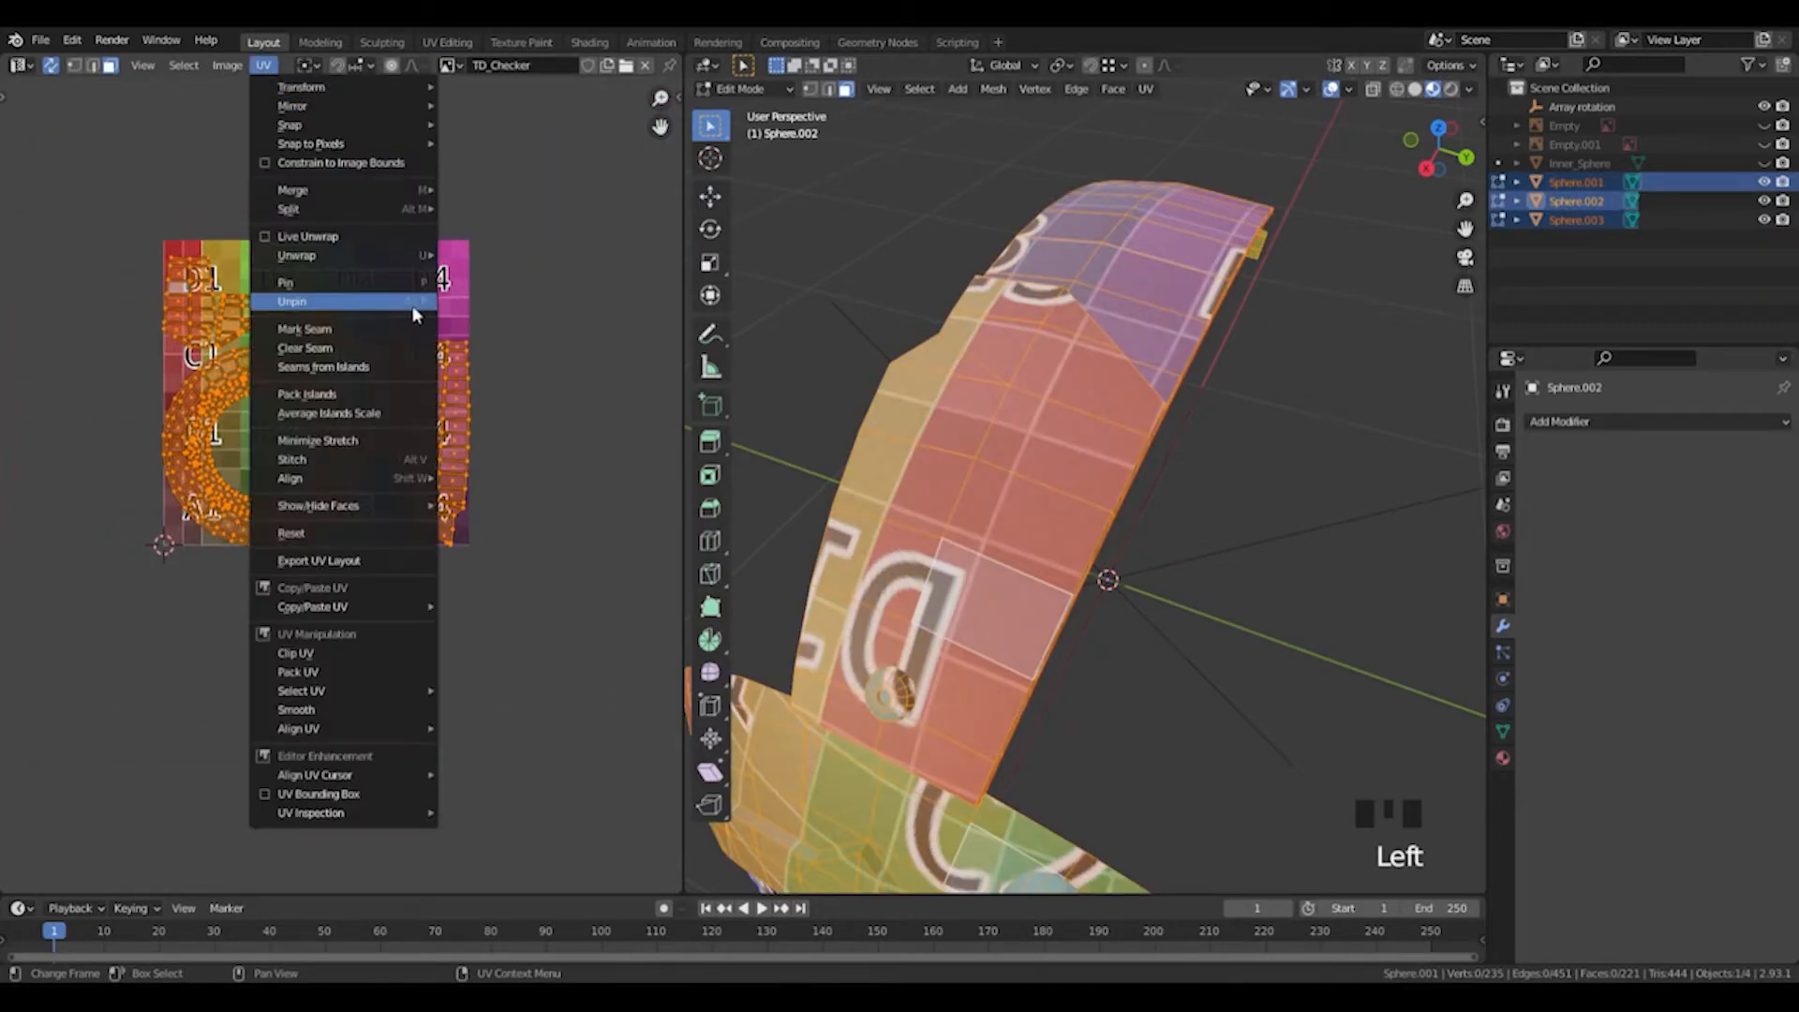
left_click(323, 398)
scroll(309, 698, "up", 5)
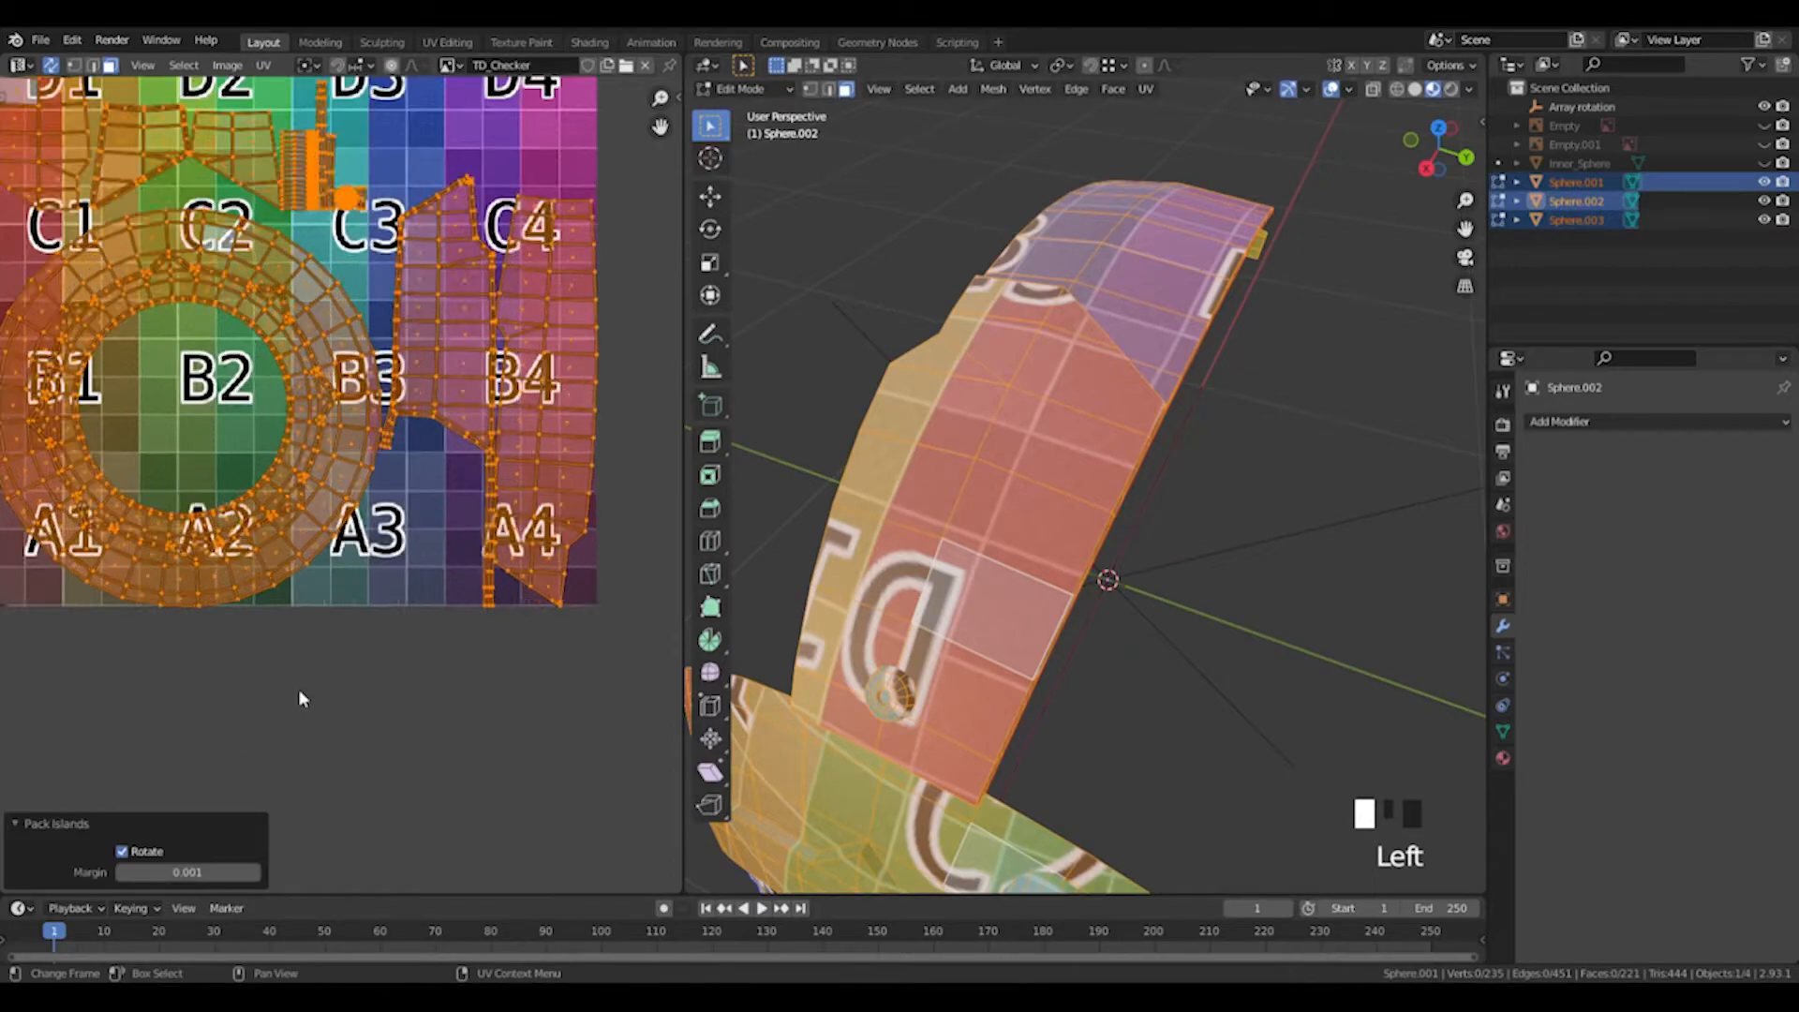
Set the island packing margin to 0.01 and then fine-tune it to adjust the gaps between islands.
left_click(180, 871)
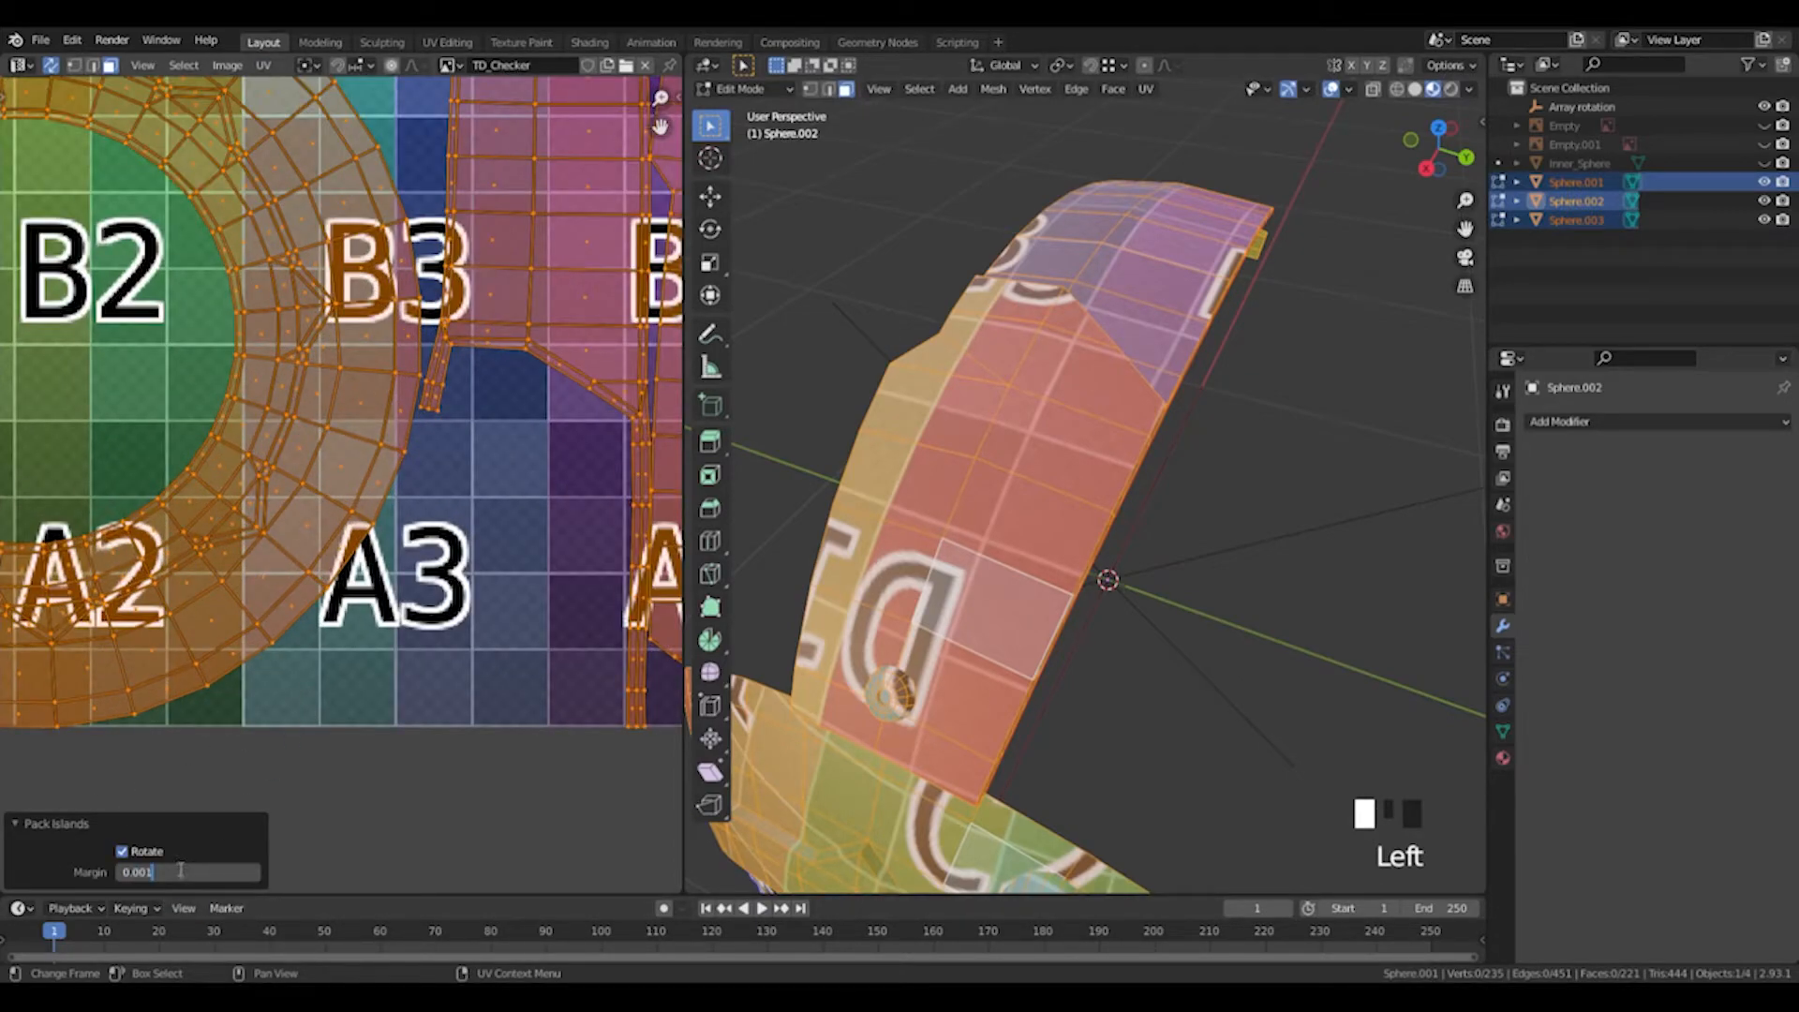
key("Return")
left_click(220, 872)
type("0.01")
key("Return")
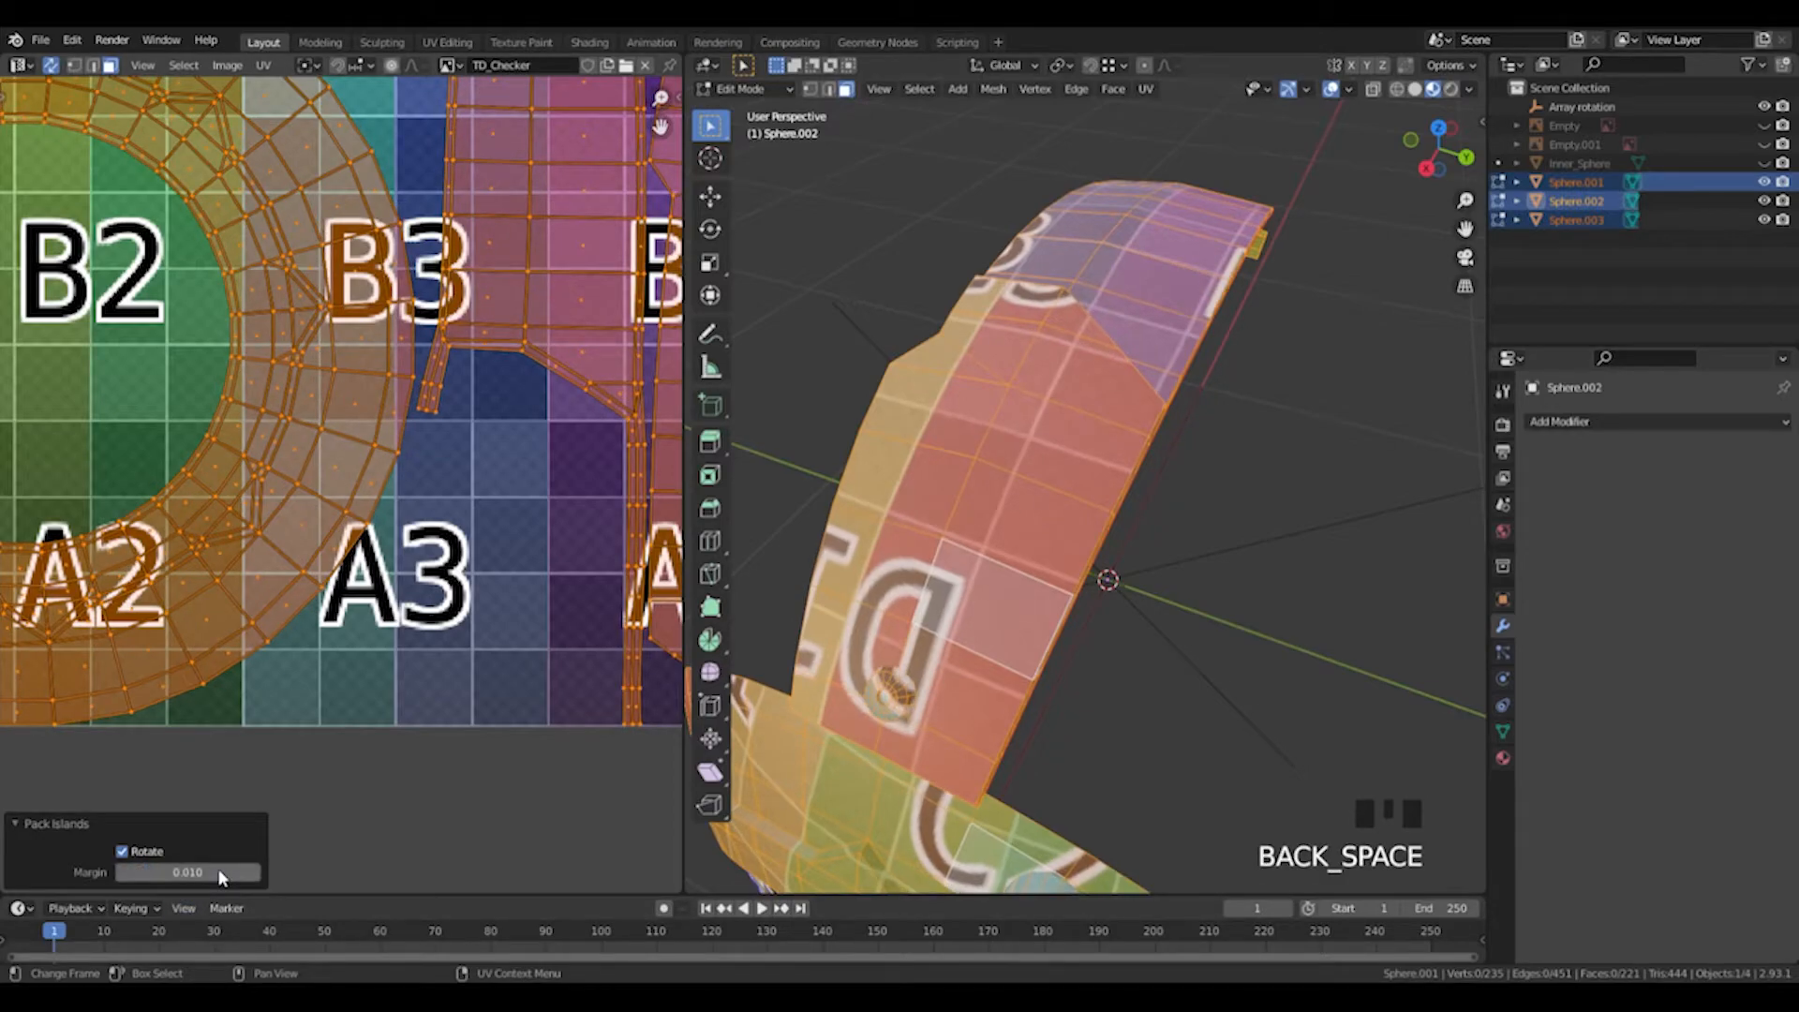
left_click(219, 871)
type("5")
left_click(222, 881)
Restore the original materials in place of the checker and review the packed UV layout beside the model.
scroll(441, 436, "down", 3)
middle_click_drag(405, 212, 449, 322)
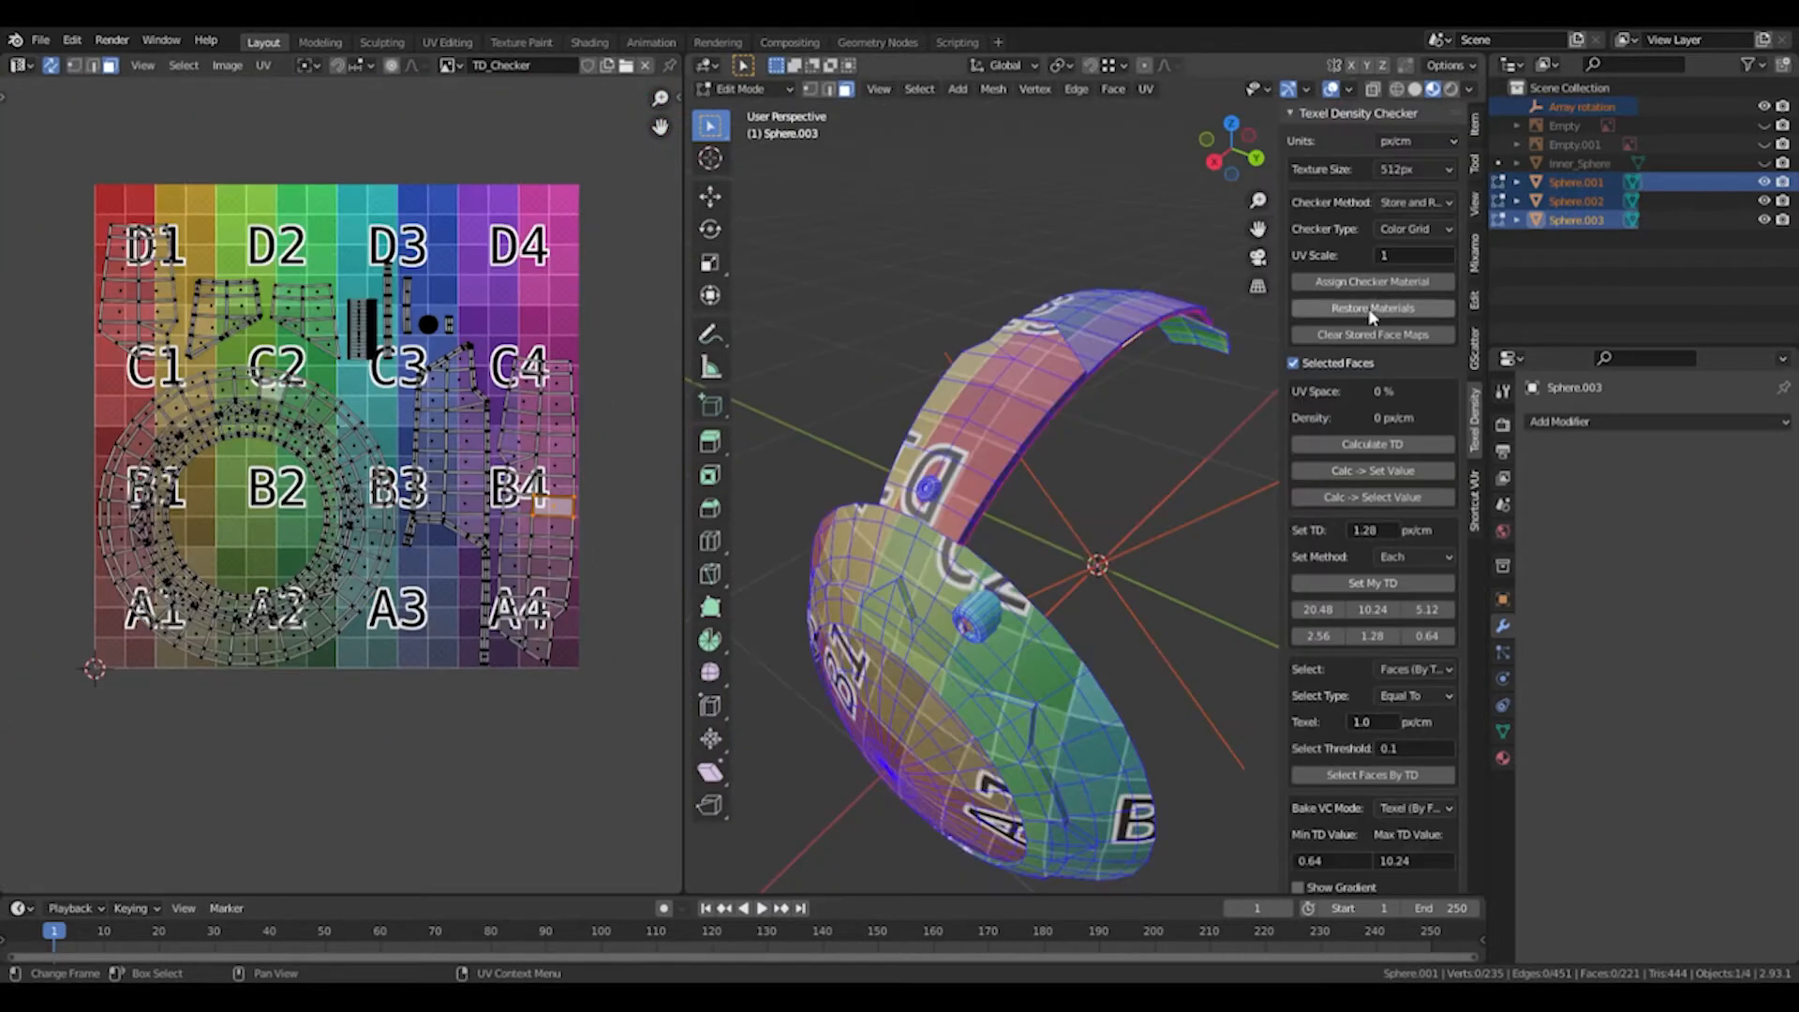
left_click(1373, 307)
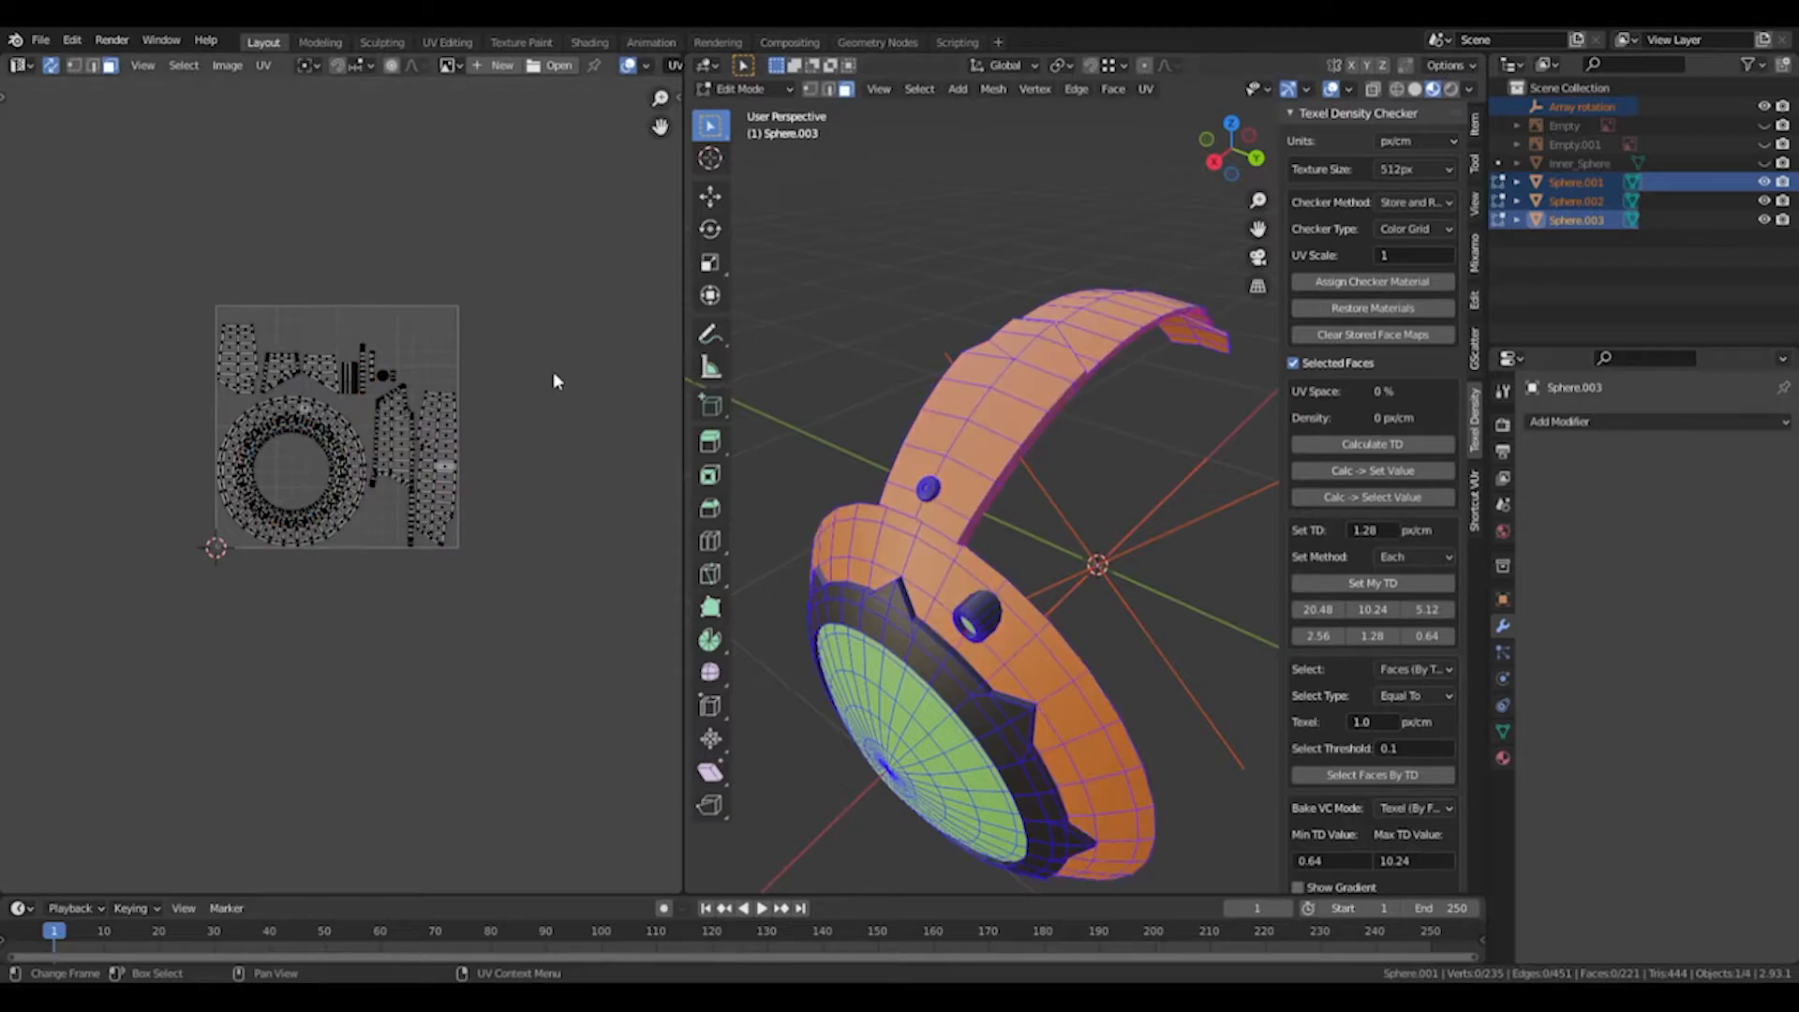
scroll(553, 380, "up", 3)
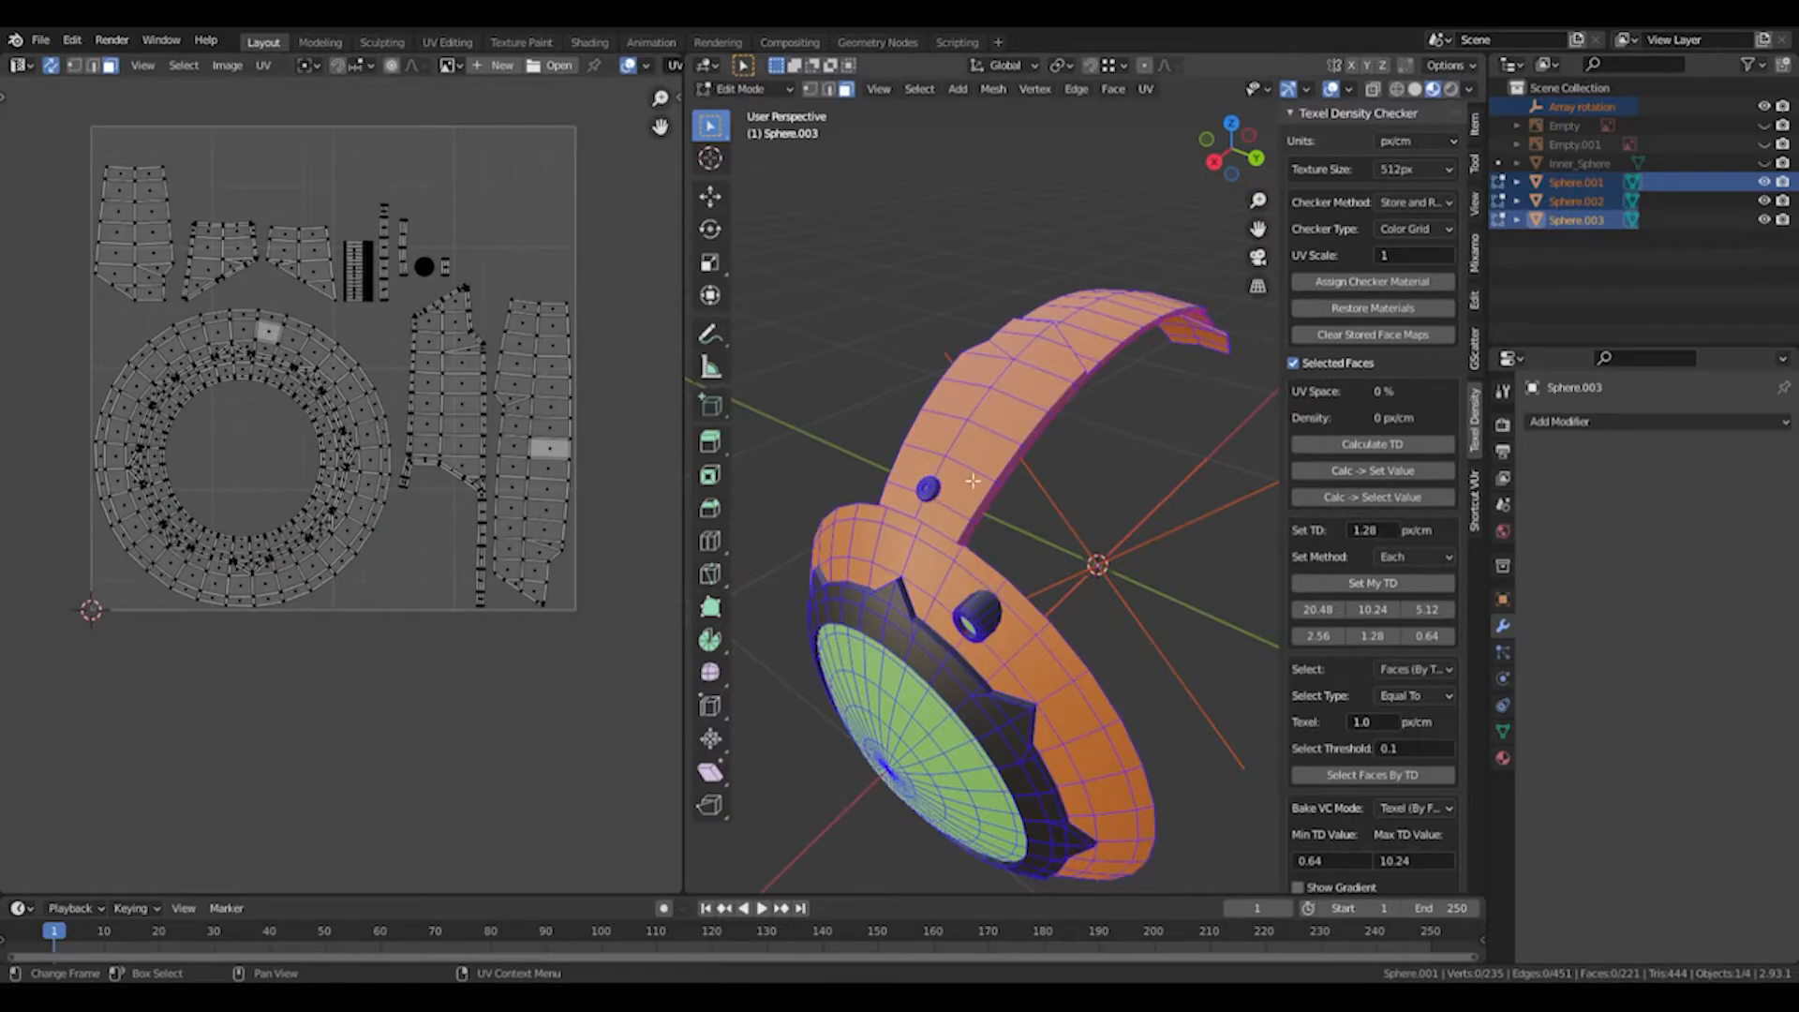
scroll(1001, 481, "up", 5)
scroll(1001, 482, "up", 2)
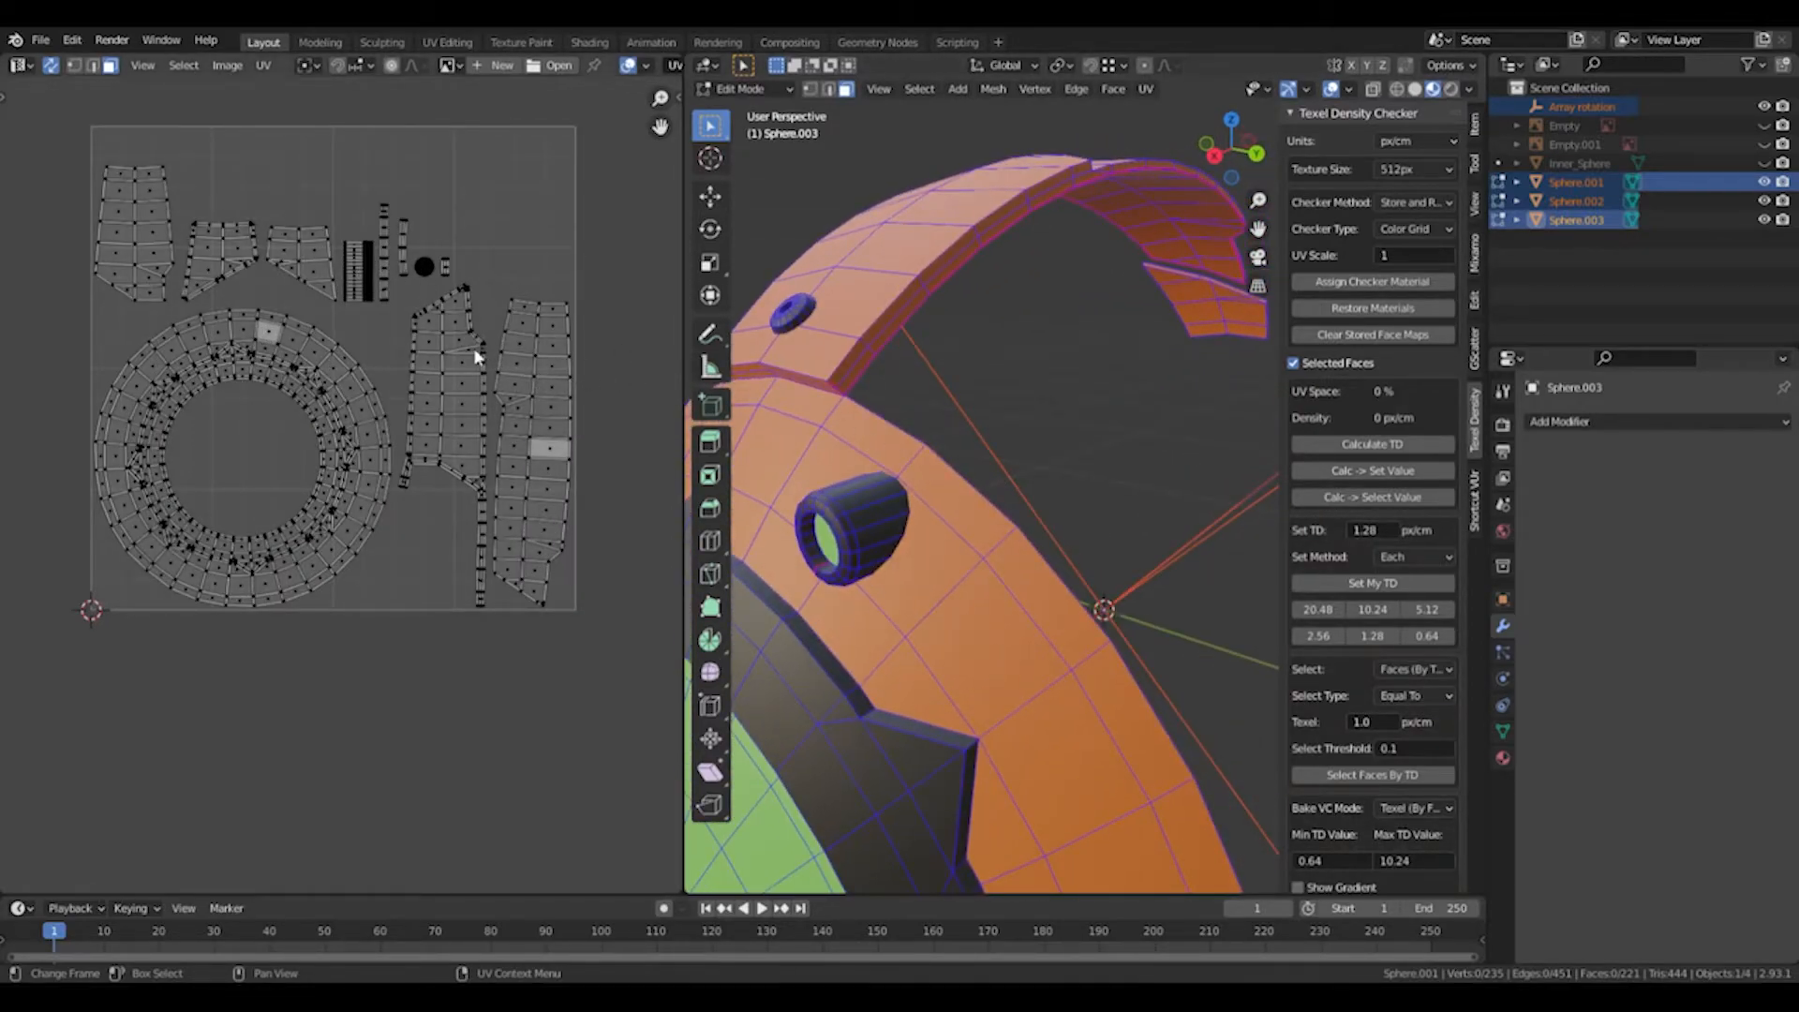
scroll(429, 354, "up", 2)
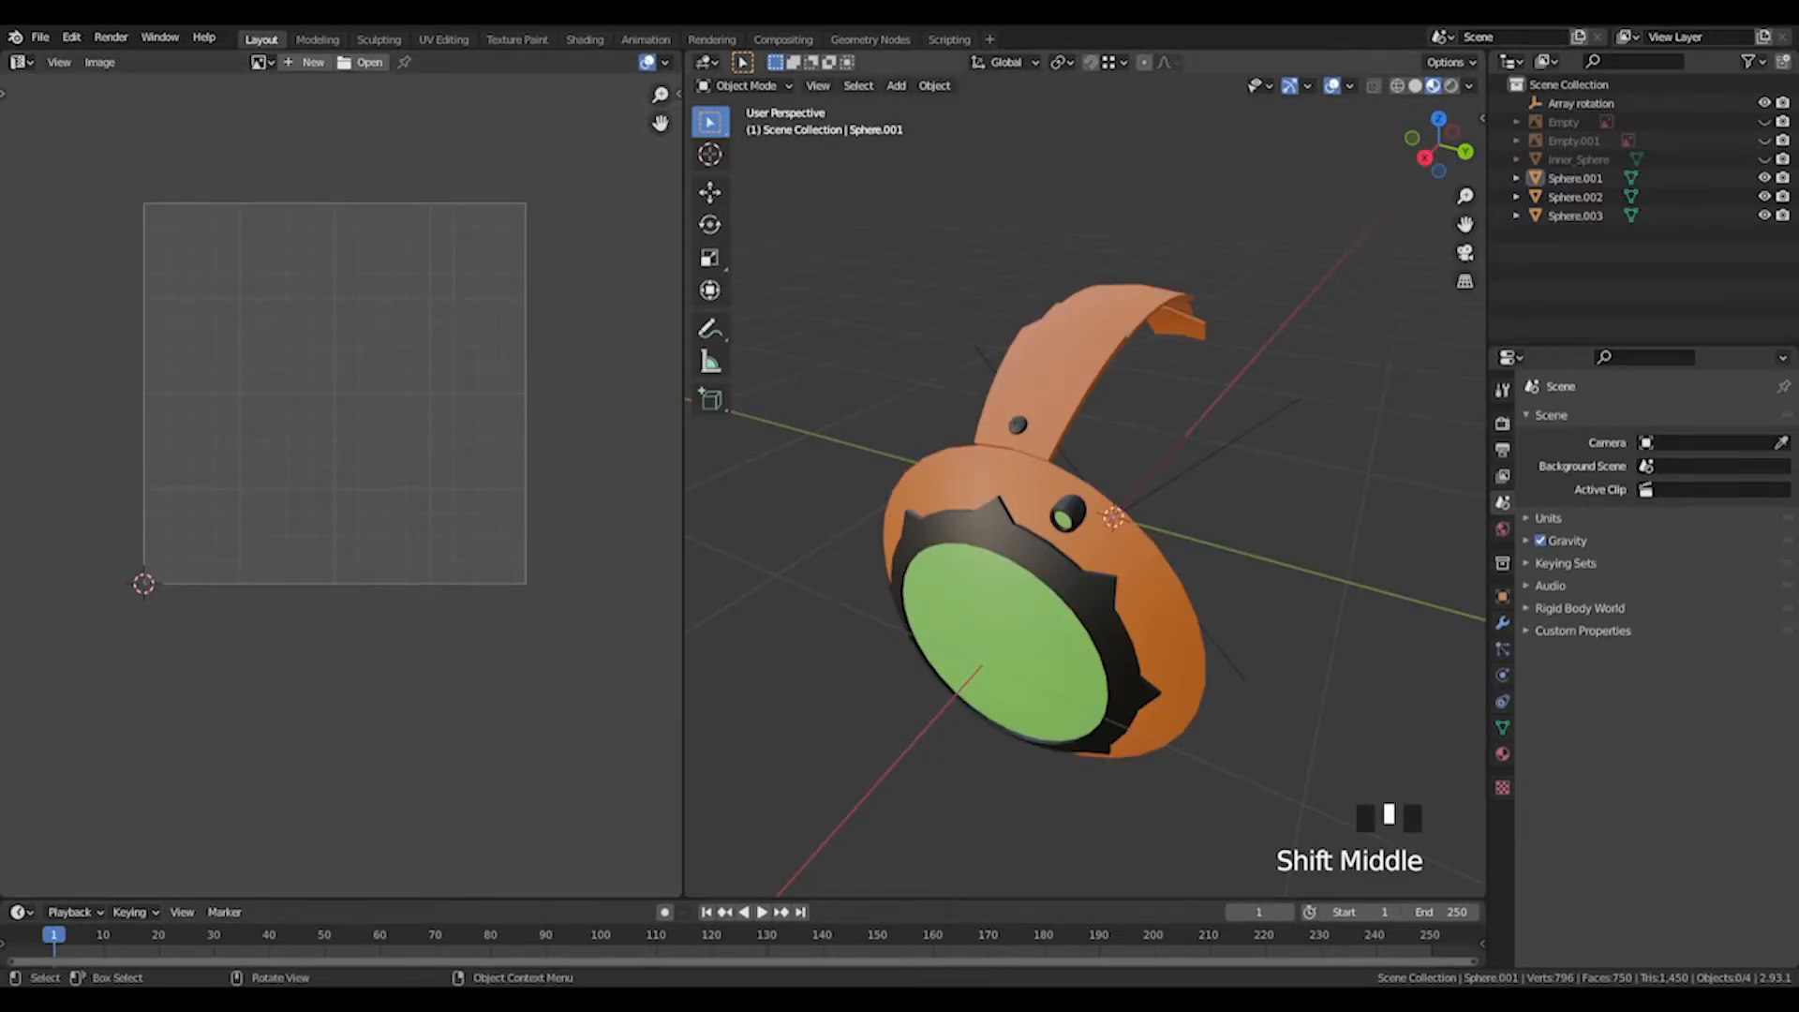
Add an Array modifier to the strap object and set its relative offset factor X to 0.
left_click(1066, 379)
left_click(1199, 452)
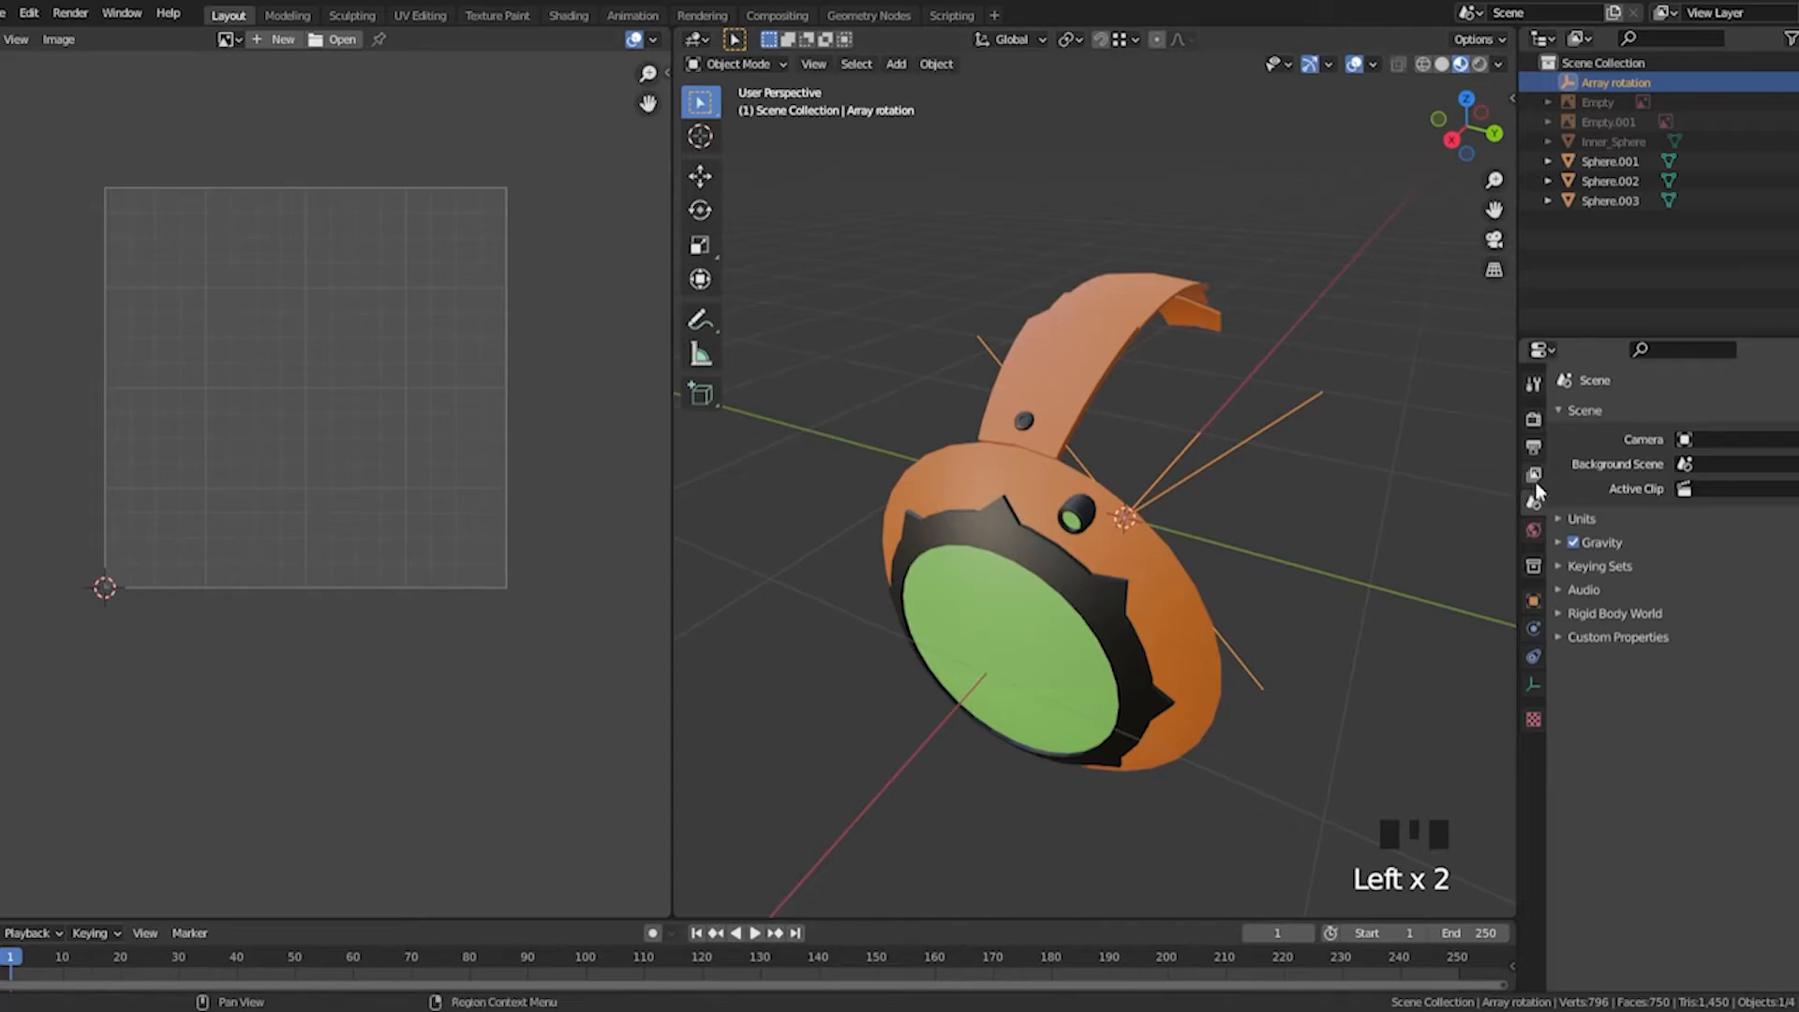
left_click(1608, 416)
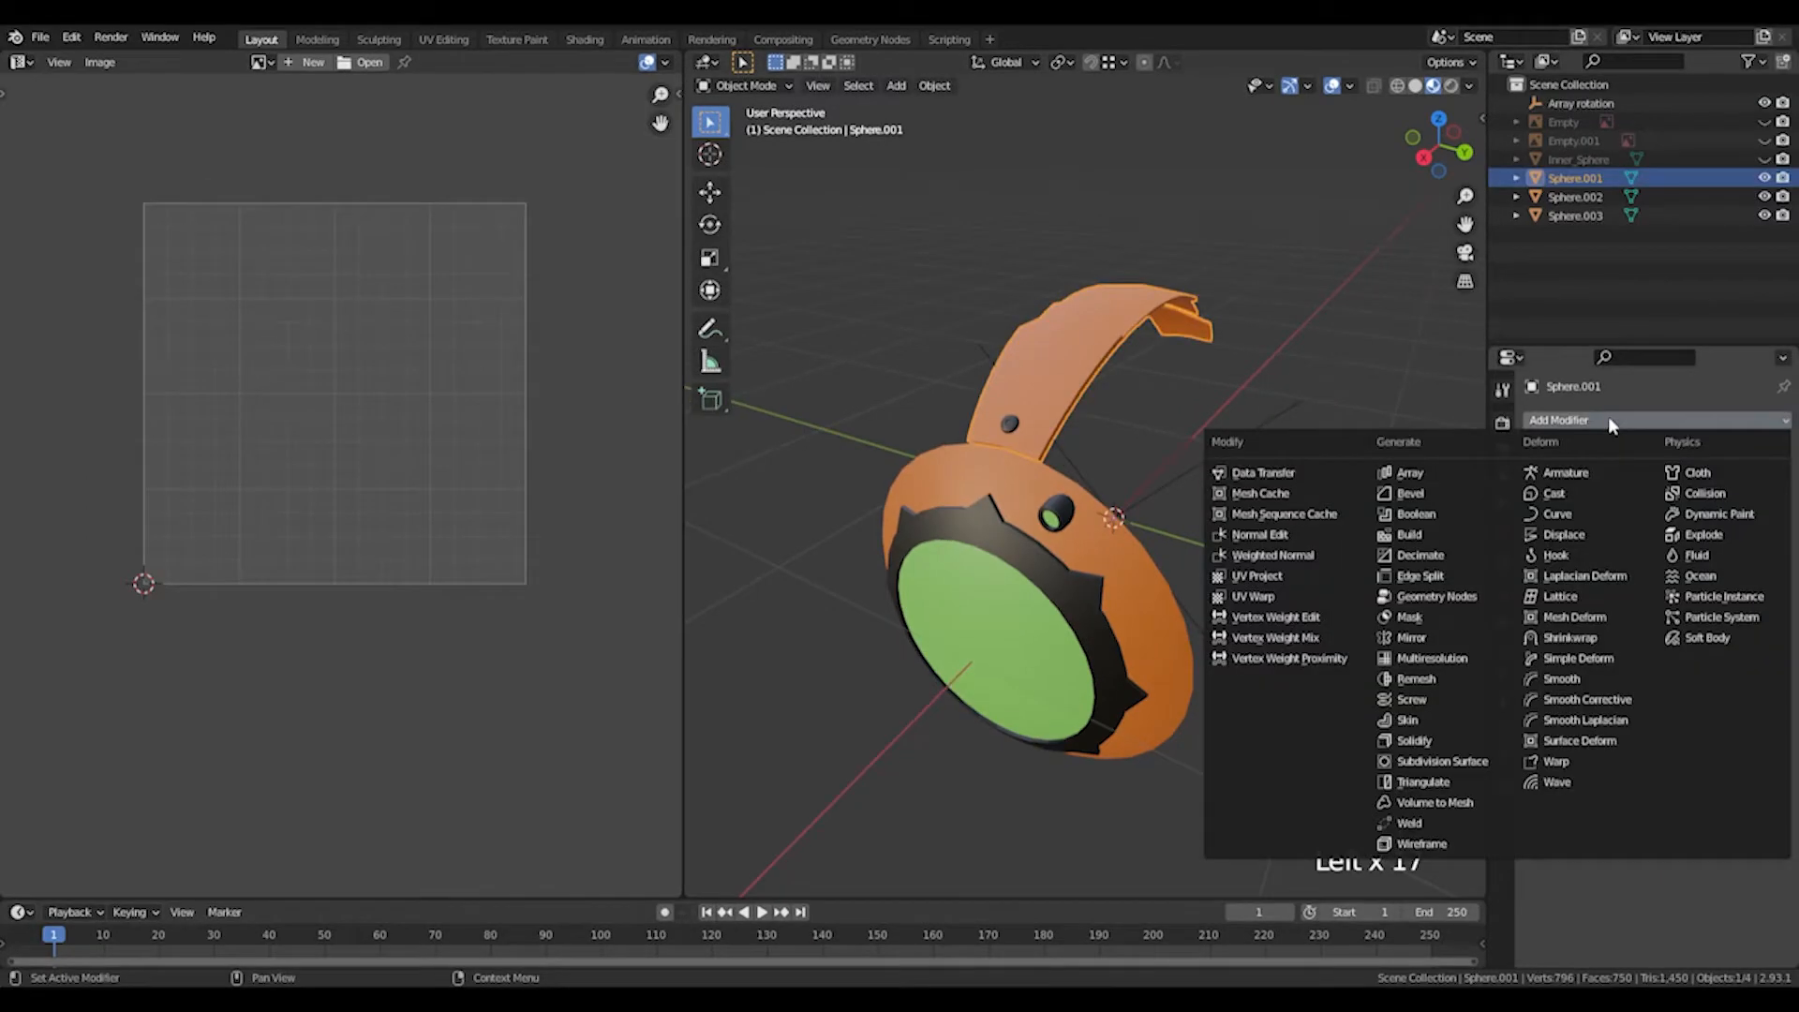
left_click(1444, 475)
left_click(1697, 559)
type("0")
key("Return")
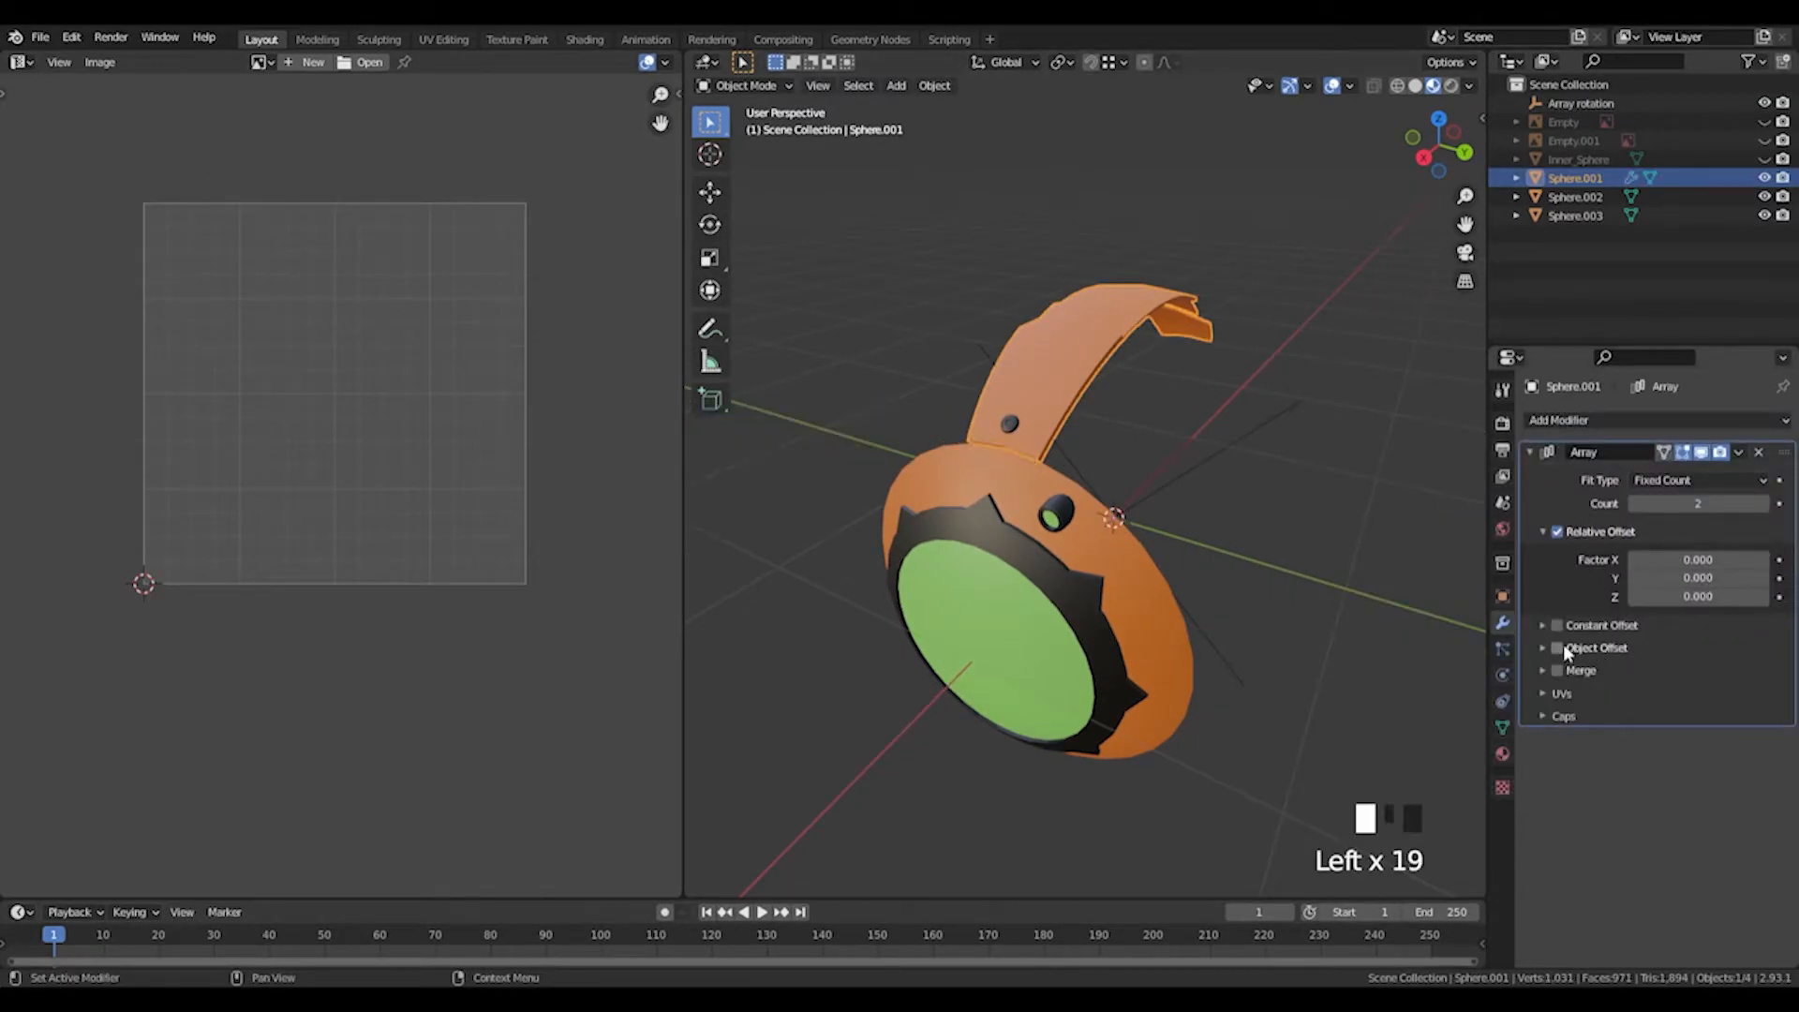
Enable Object Offset on the strap's Array modifier and use the Array rotation empty as its object.
left_click(1557, 647)
left_click(1540, 649)
left_click(1759, 676)
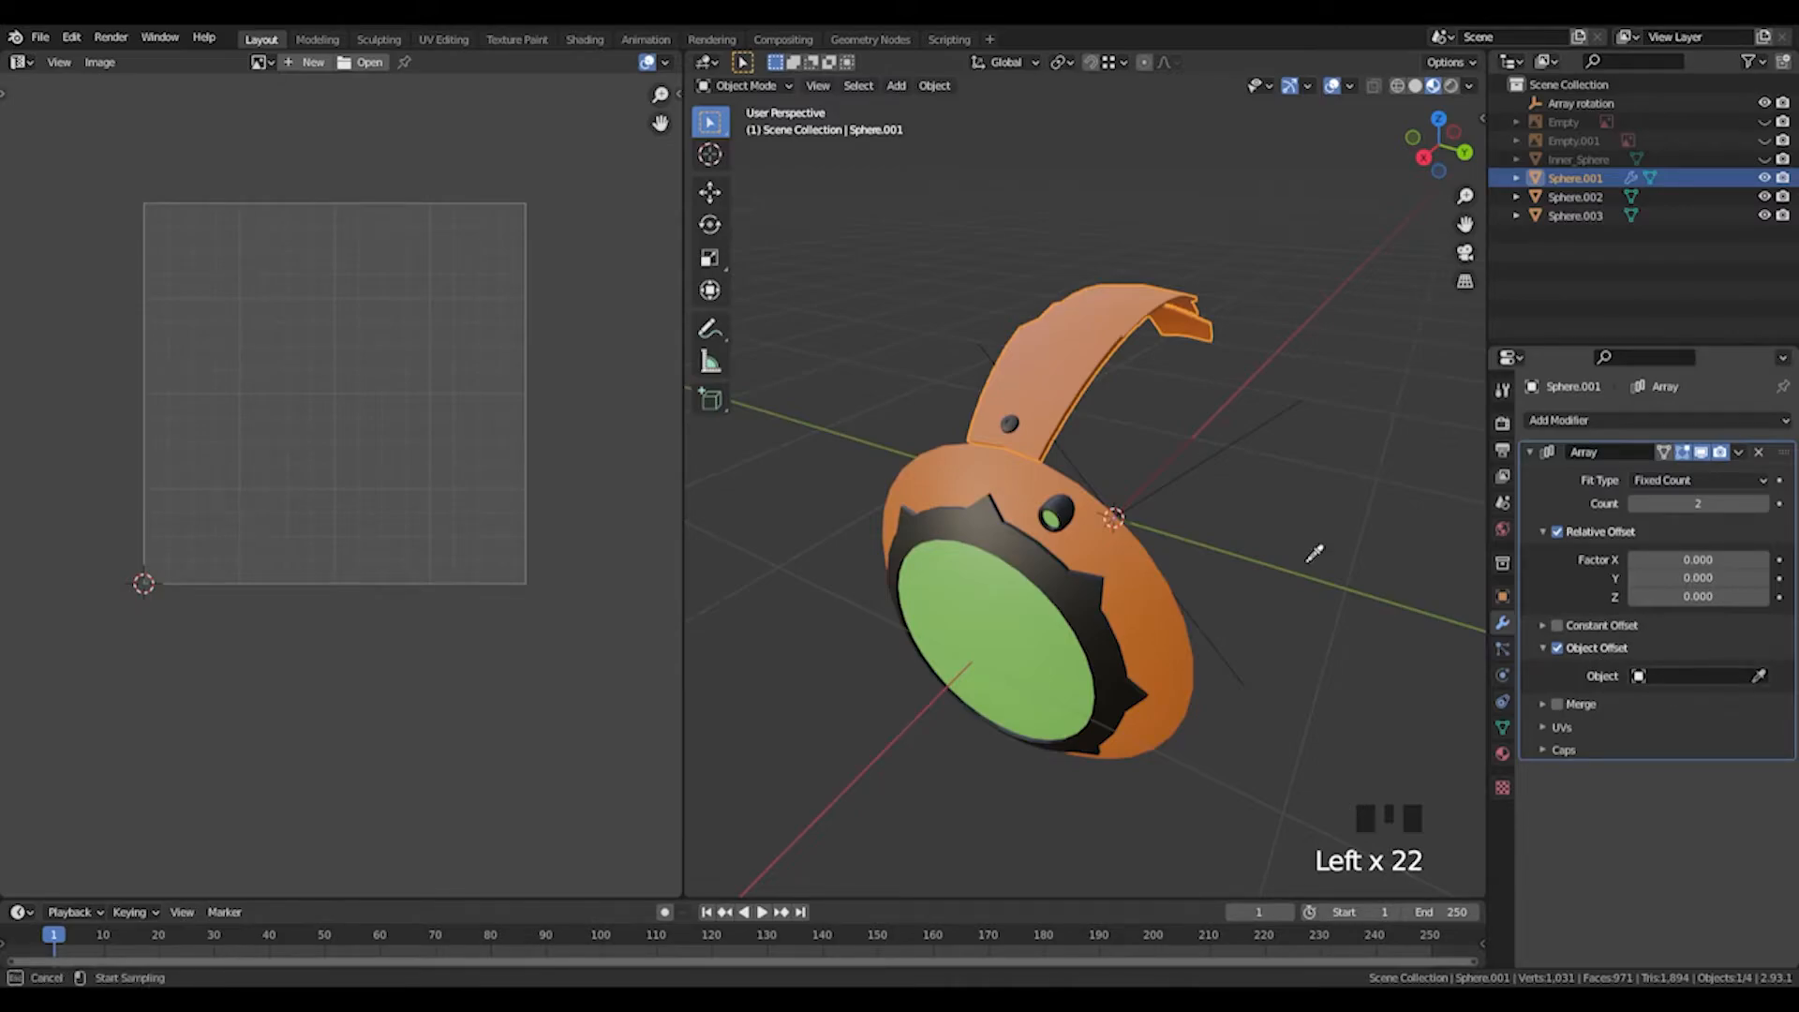
left_click(1207, 445)
Increase the strap array's count to 8 to repeat the strap around the sphere.
double_click(1765, 506)
double_click(1766, 506)
double_click(1765, 506)
double_click(1765, 506)
left_click(1765, 506)
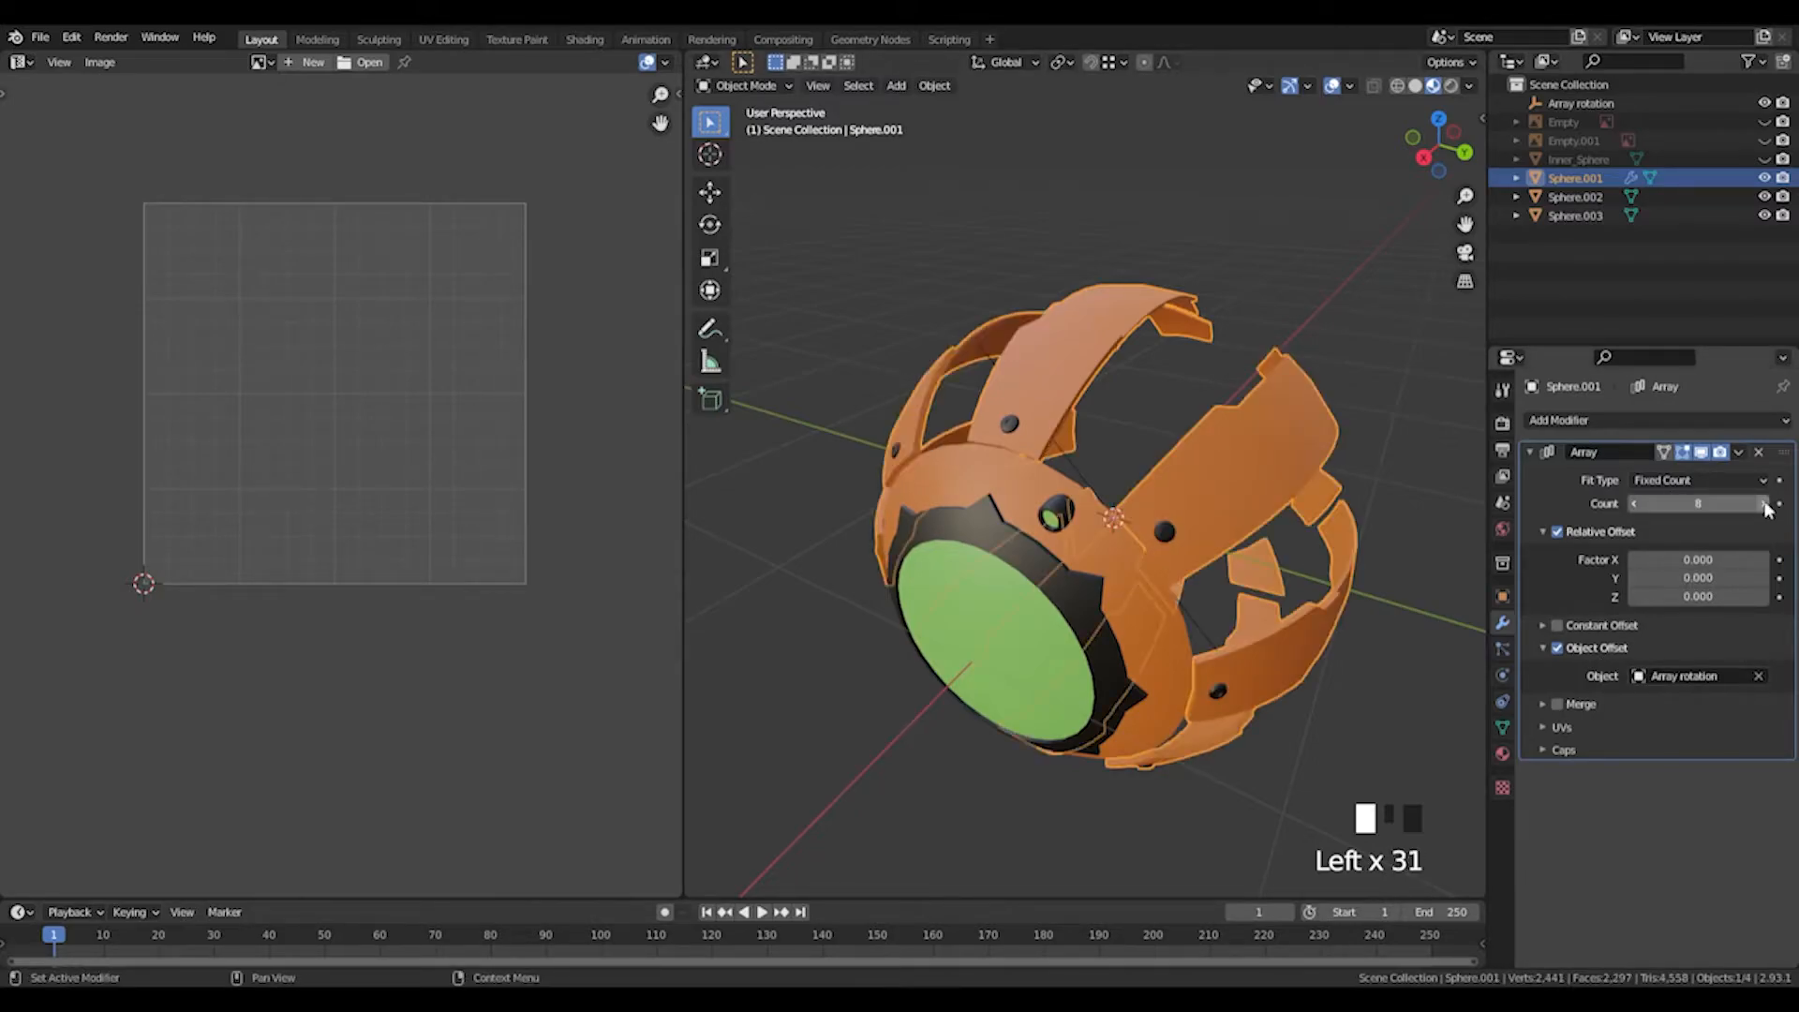
Apply the strap's Array modifier and duplicate the resulting strap ring in place.
left_click(1746, 451)
left_click(1686, 473)
left_click(1113, 366)
key("shift+d")
right_click(1113, 366)
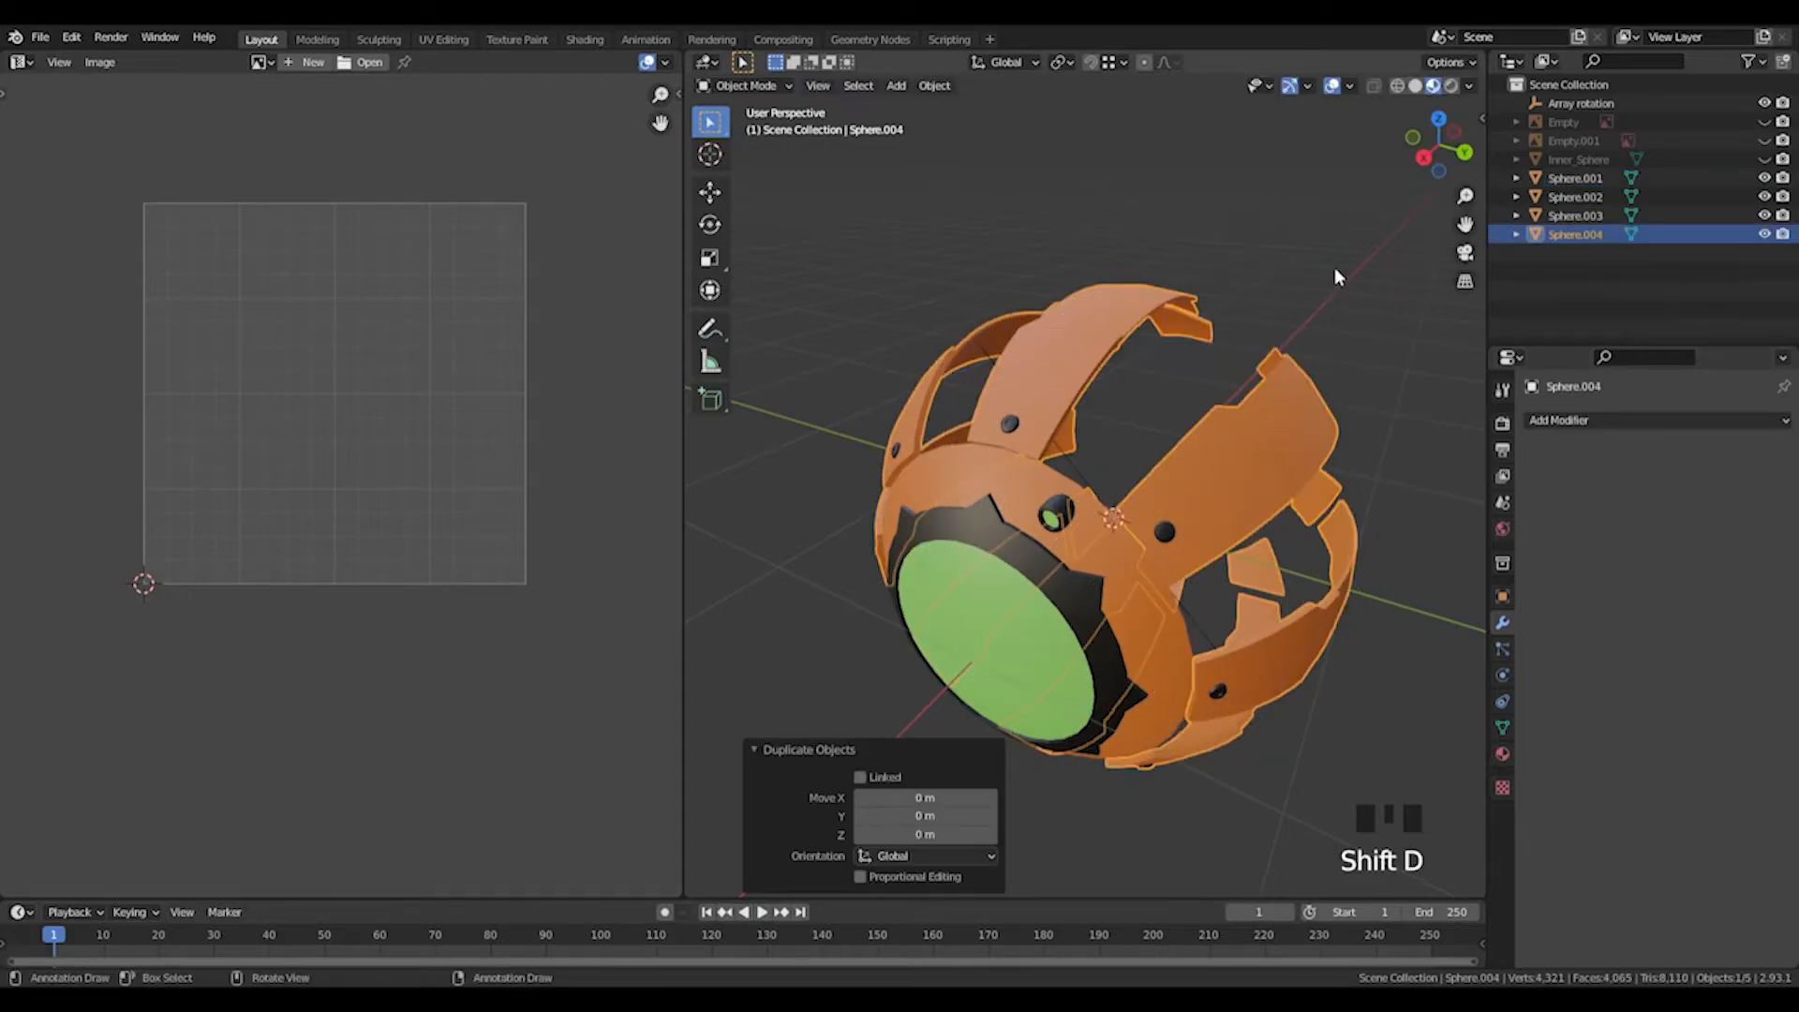
Rotate the duplicated strap ring 22.5° around the global X axis.
key("r")
key("x")
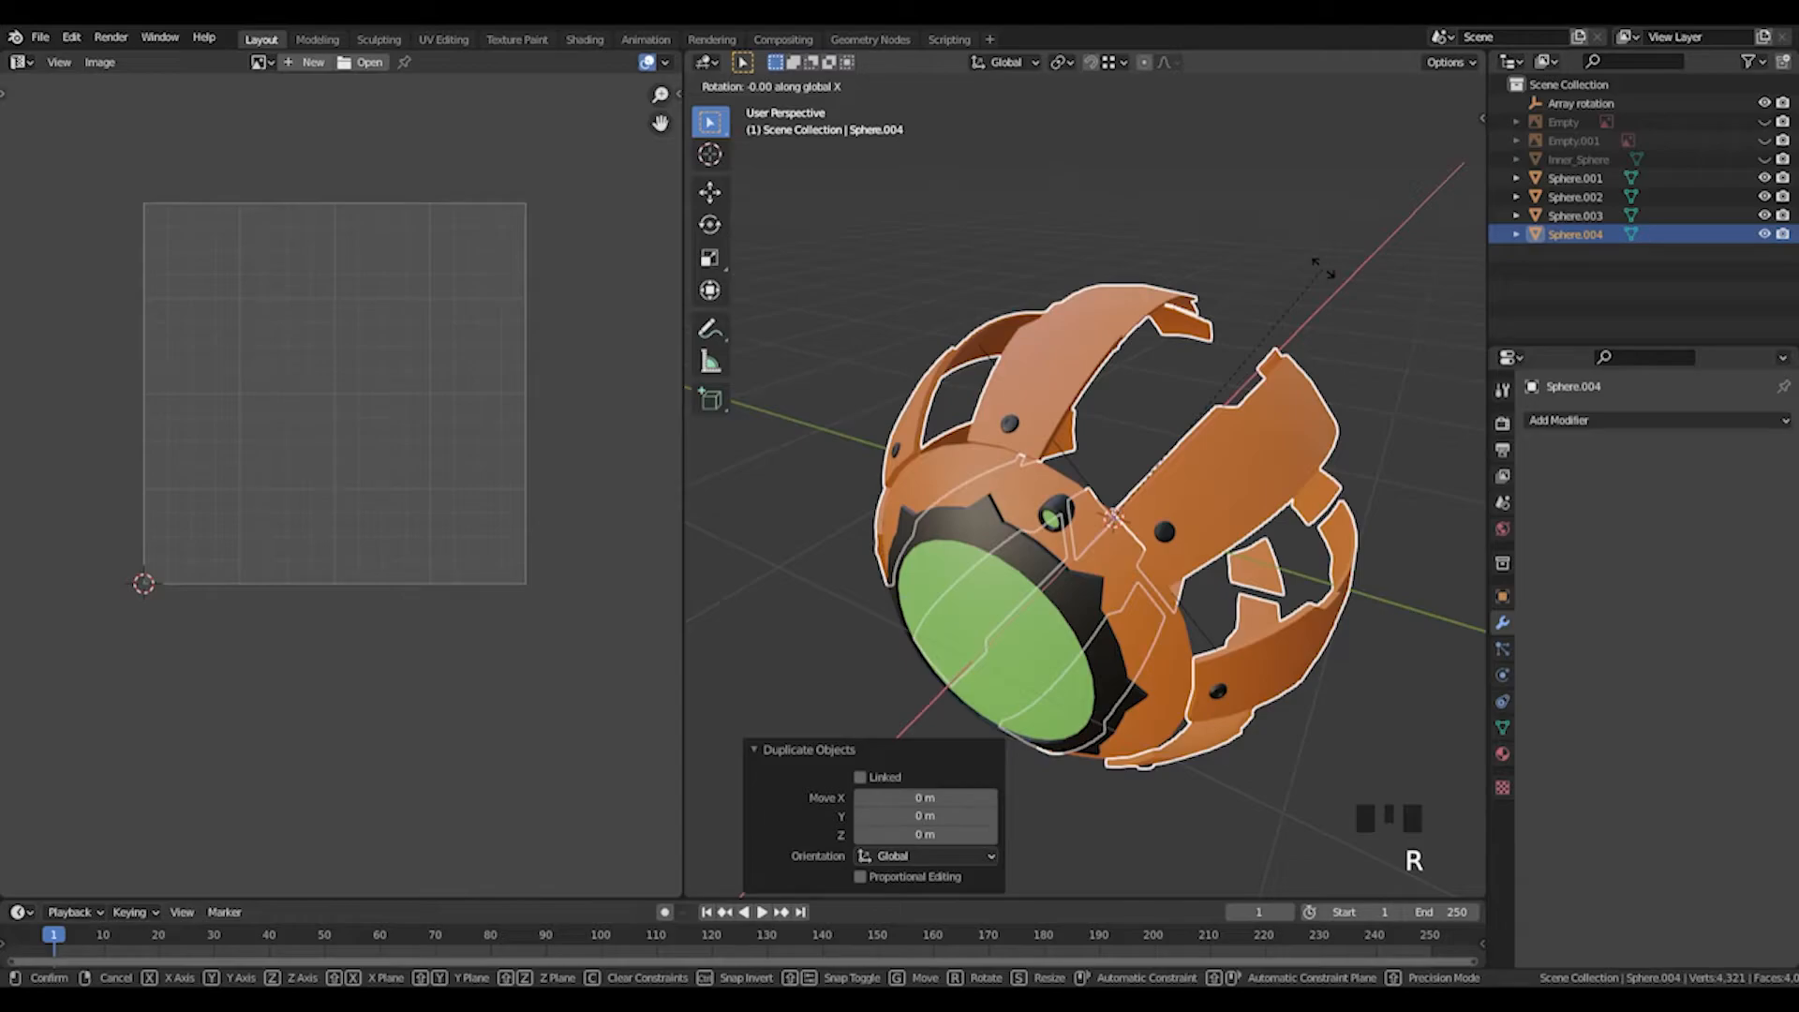
type("24")
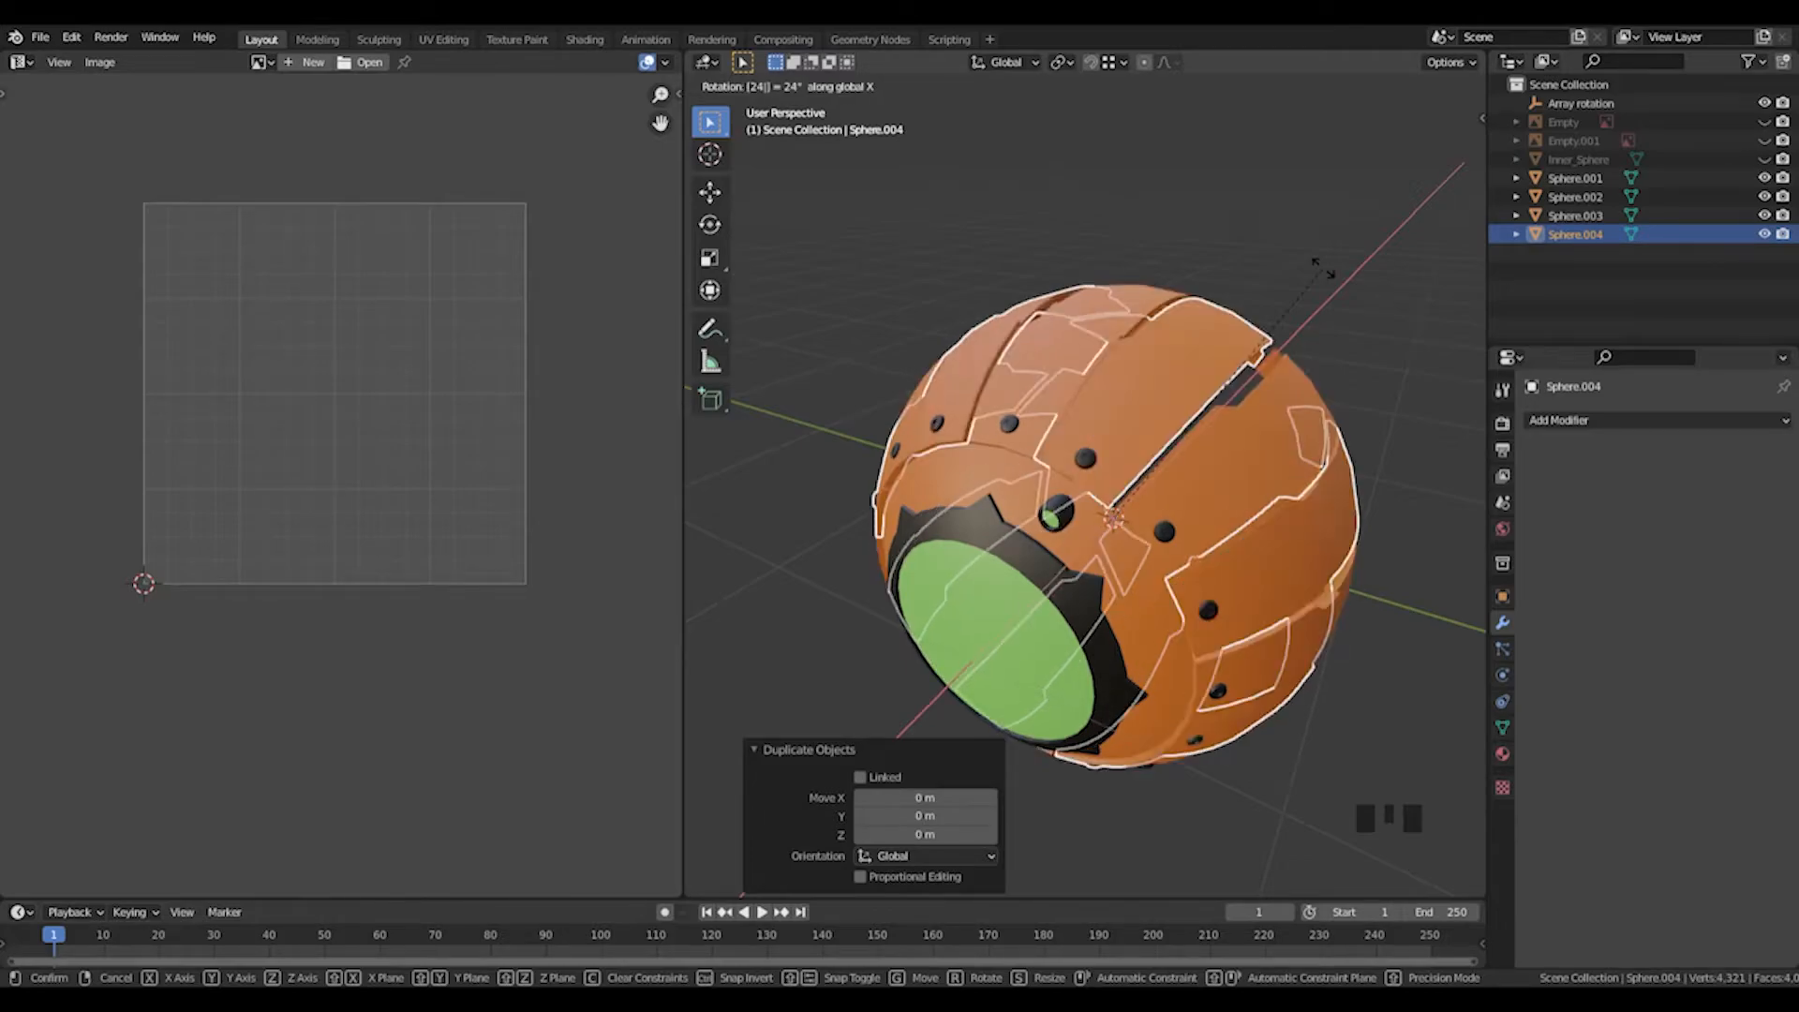
key("BackSpace")
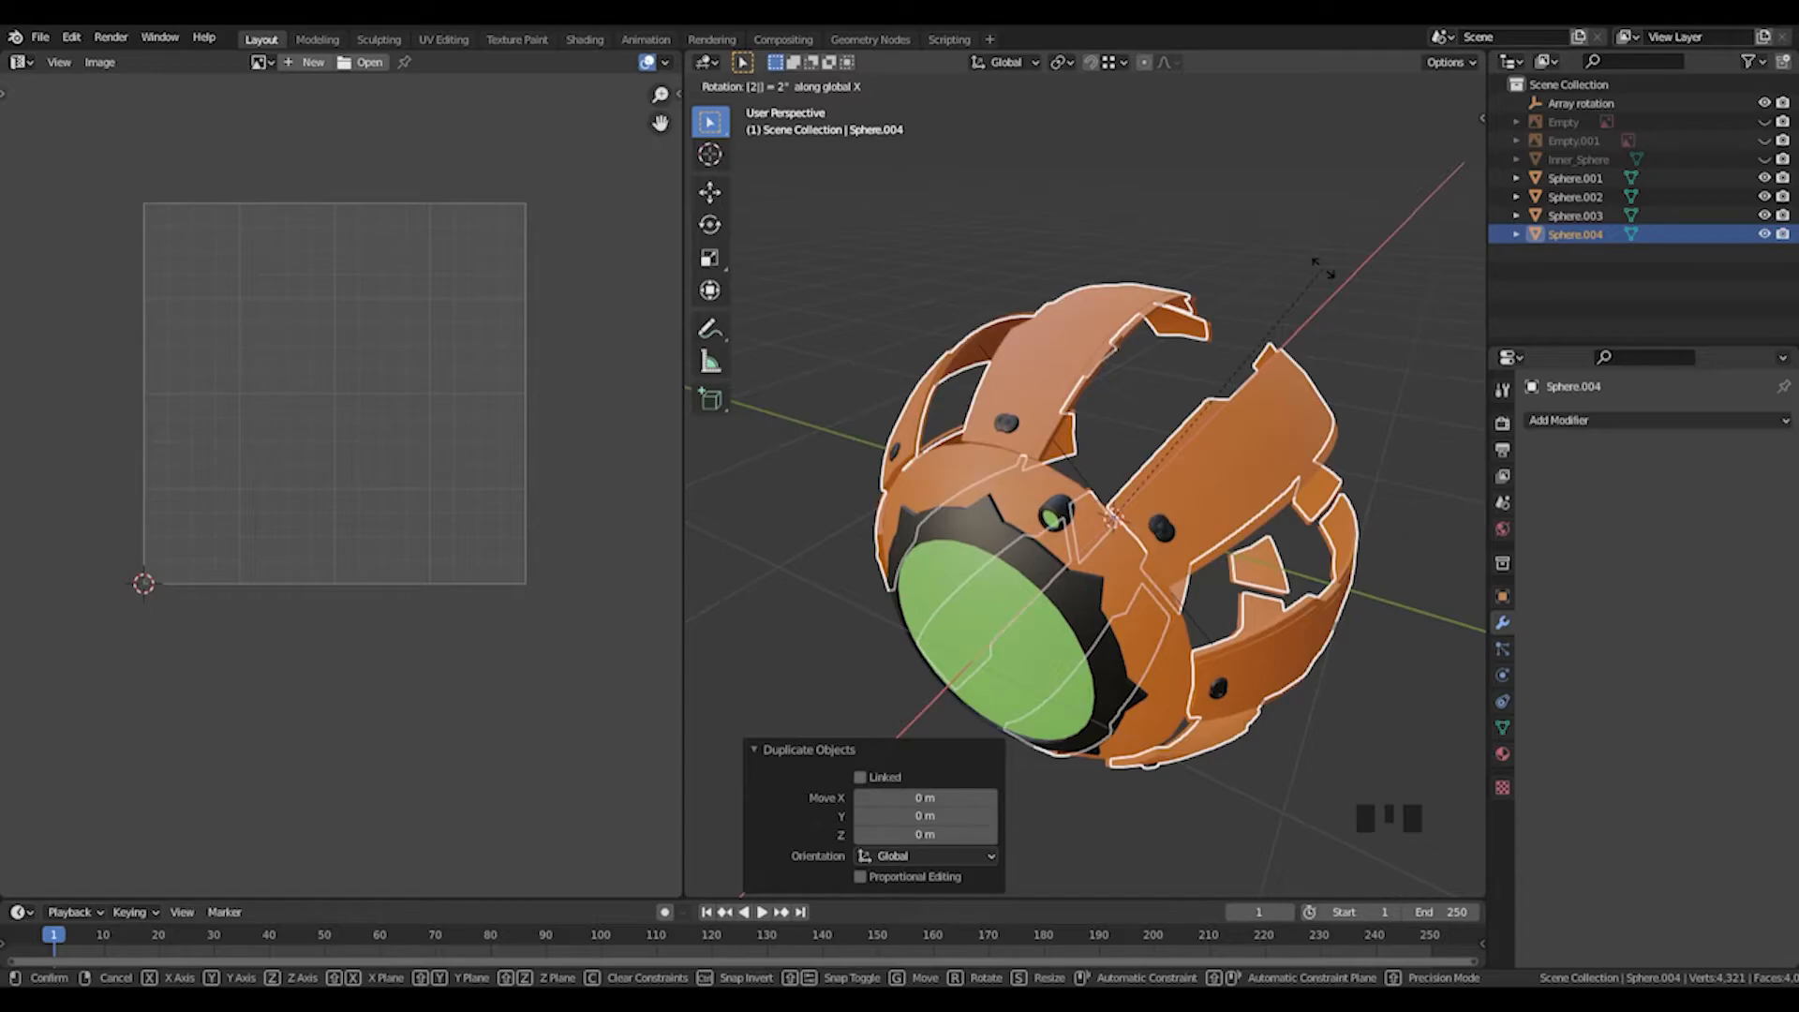
type("2.5")
key("Return")
Flip the duplicated strap ring by scaling it by -1 along X so it faces the opposite end of the sphere.
middle_click_drag(1291, 268, 1246, 313)
key("s")
type("zx-1")
key("Return")
left_click(1241, 292)
Add an Array modifier to the small green-tipped cylinder (Sphere.002) and set its relative offset factor X to 0.
middle_click_drag(1241, 292, 1162, 493)
left_click(1575, 197)
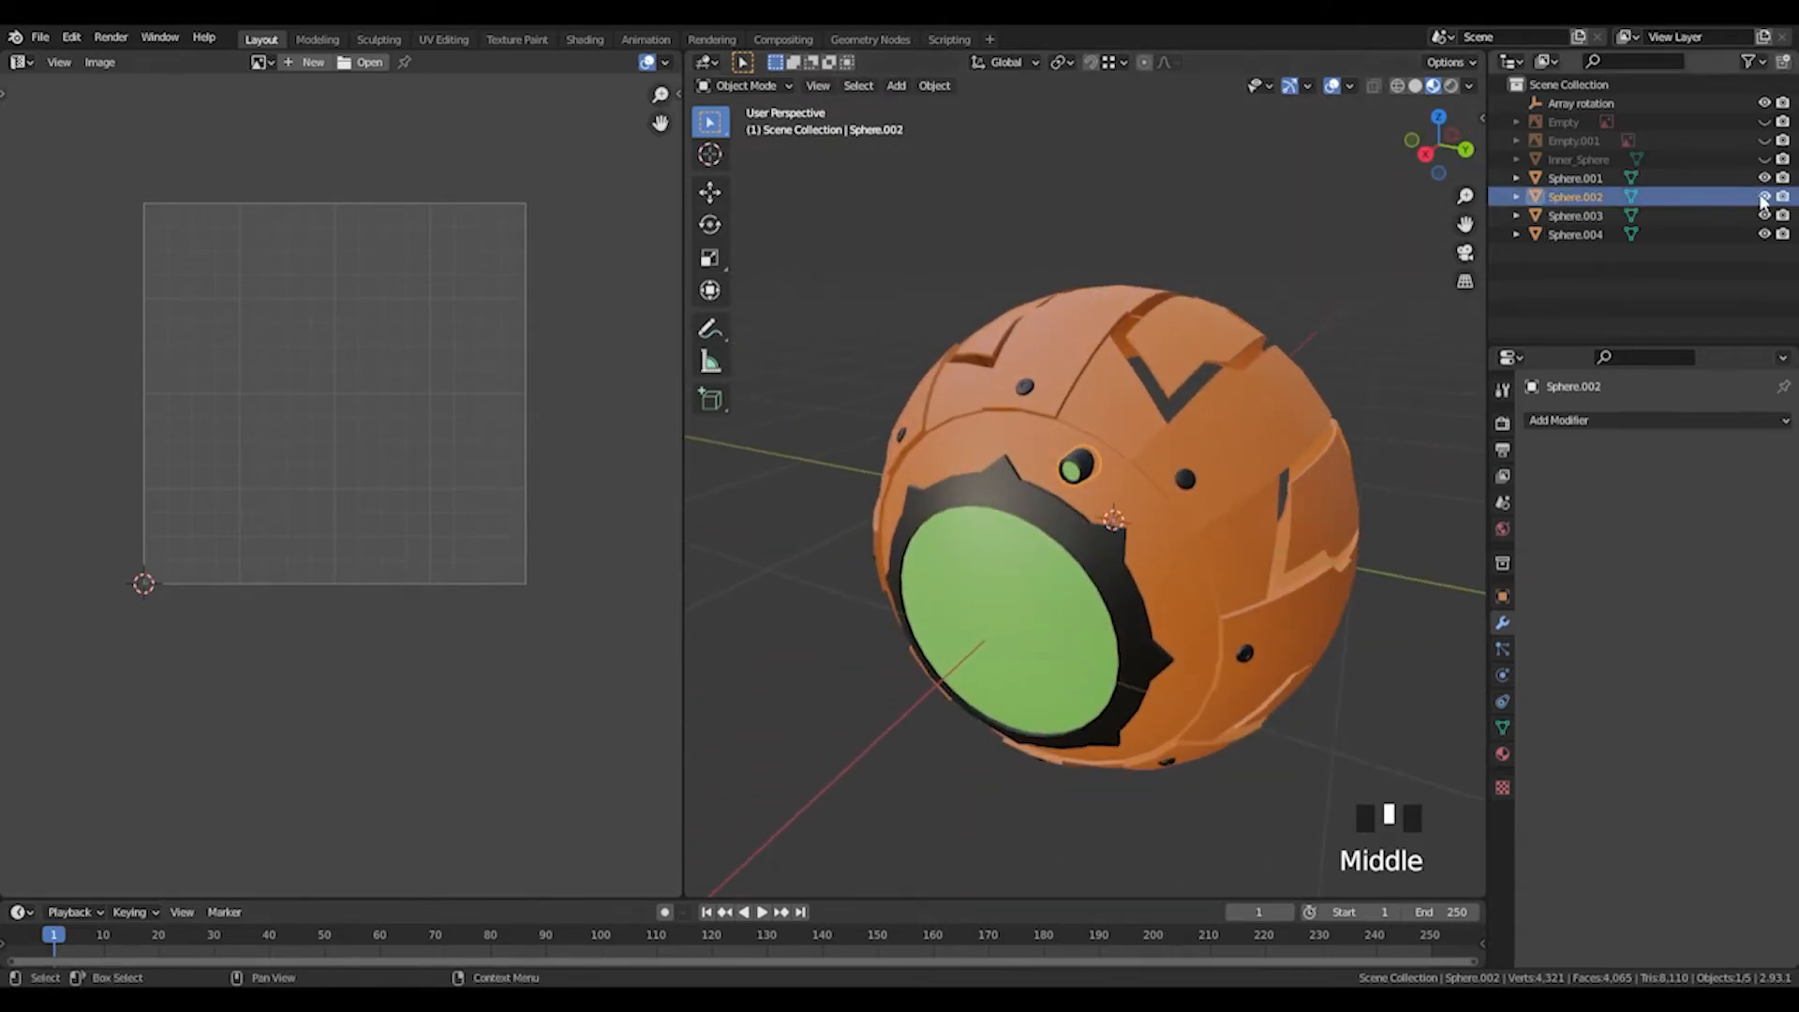
left_click(1613, 424)
left_click(1410, 472)
left_click(1701, 559)
left_click(1628, 614)
Enable Object Offset on the cylinder's Array modifier and use the Array rotation empty as its object.
left_click(1593, 648)
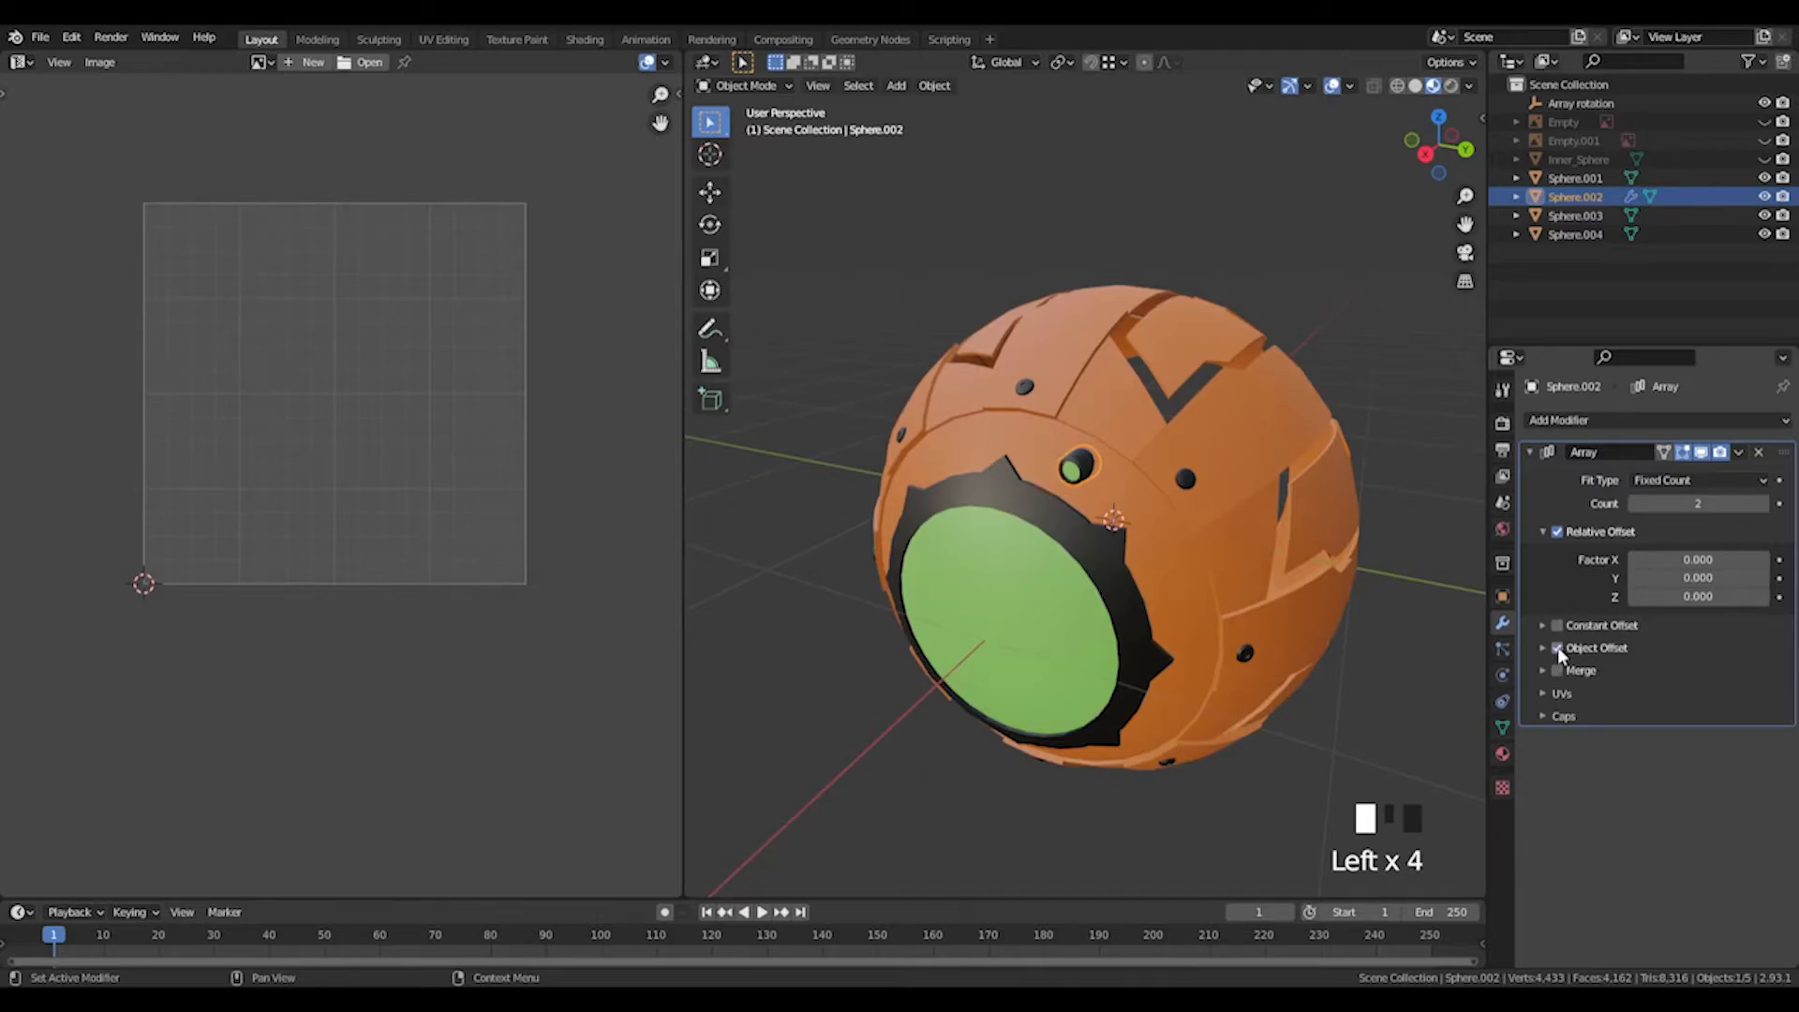
left_click(1756, 676)
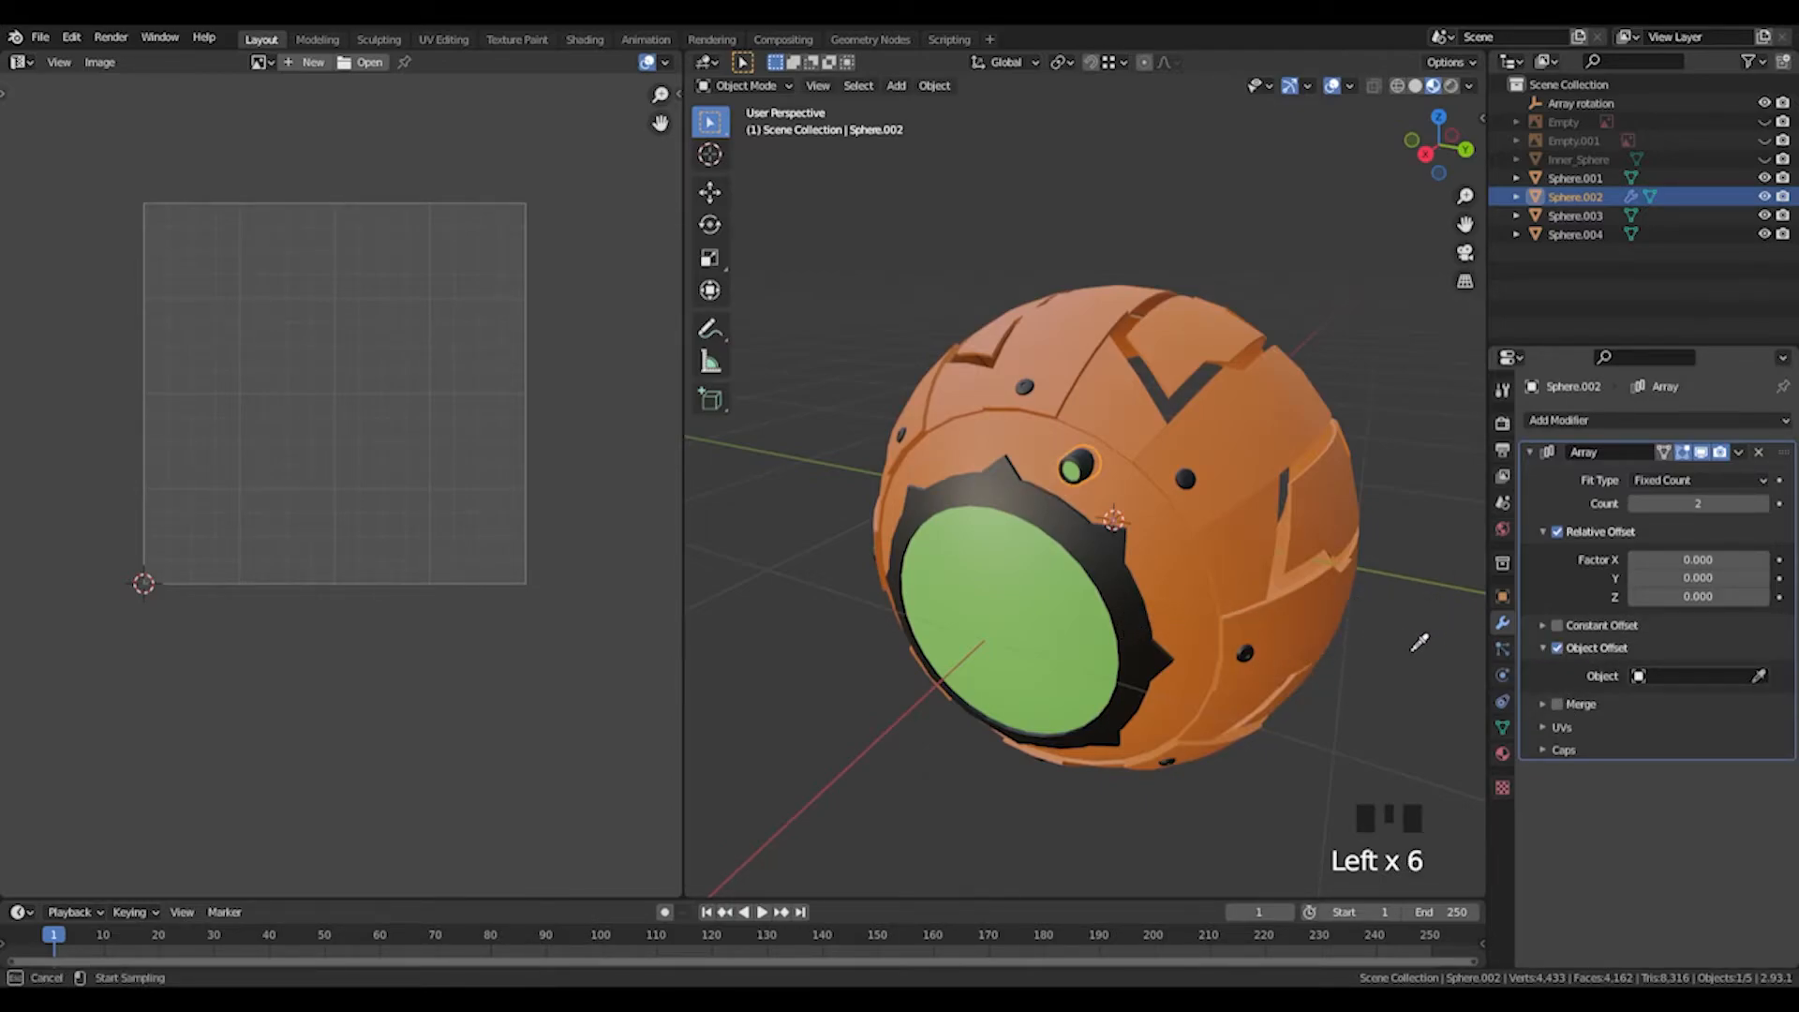
left_click(1645, 672)
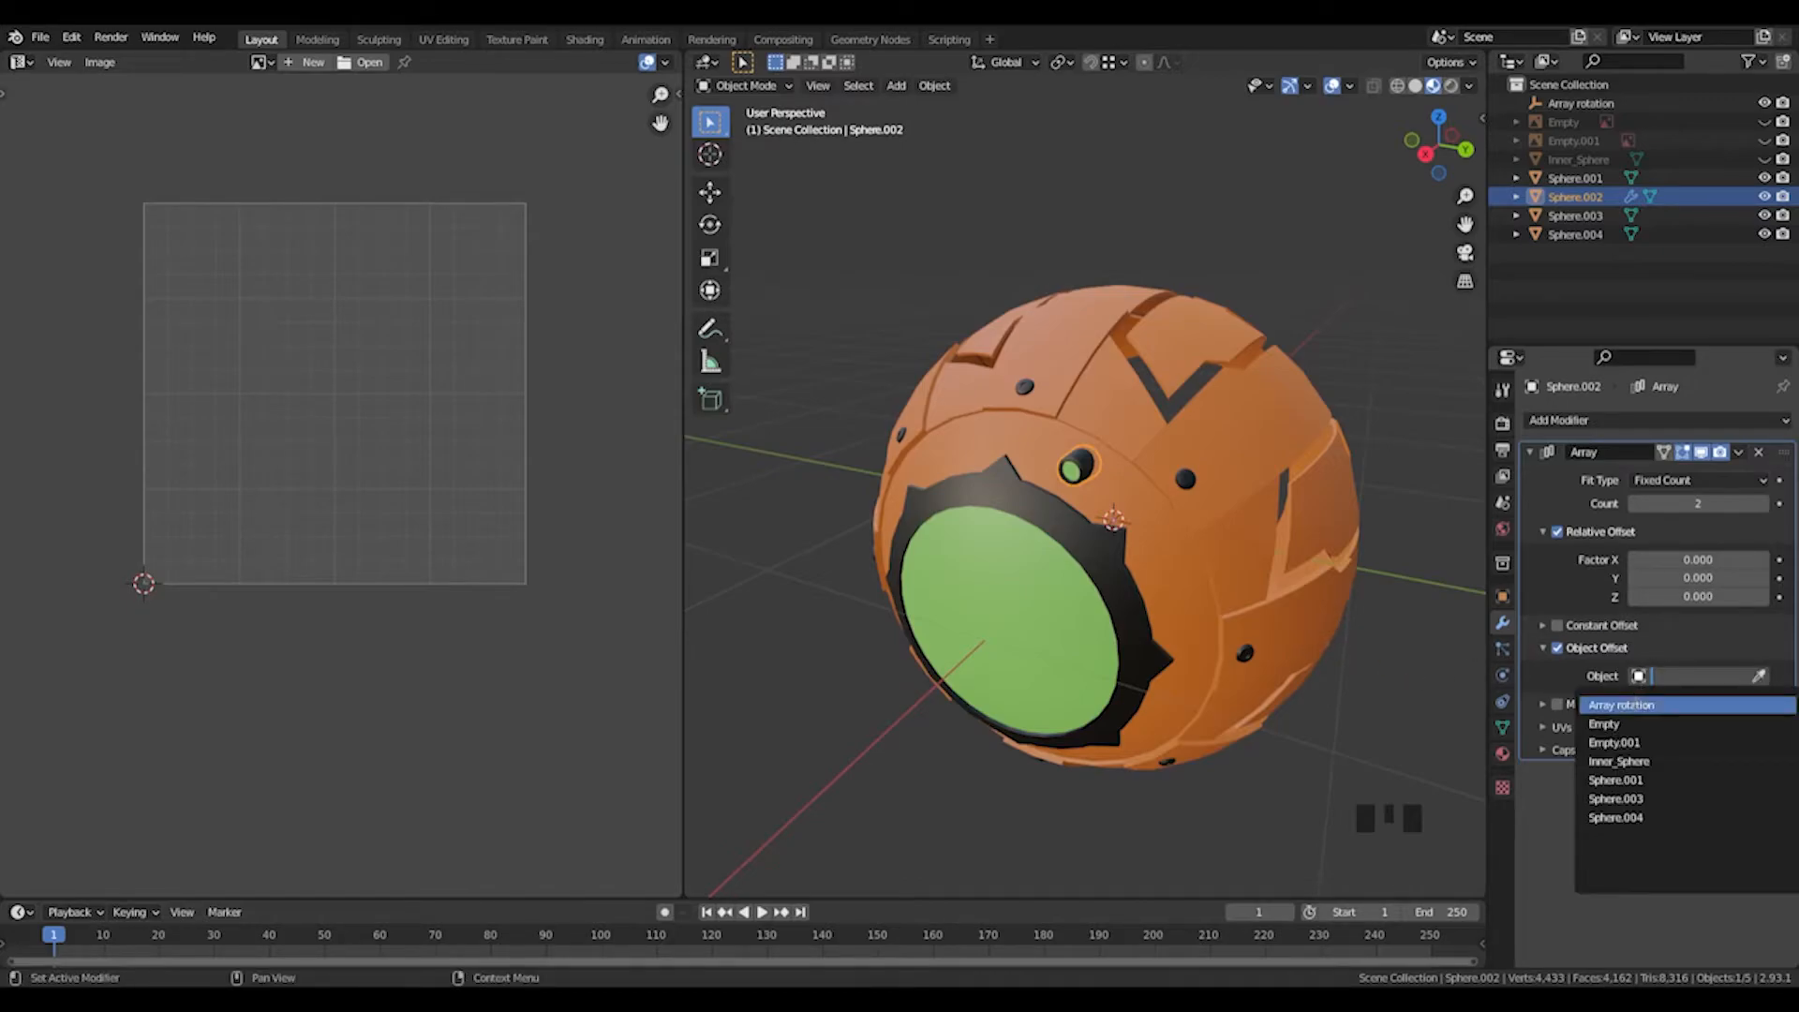
left_click(1663, 700)
Set the cylinder array's count to 8 and apply the Array modifier.
left_click(1763, 504)
left_click(1762, 504)
left_click(1763, 505)
left_click(1763, 505)
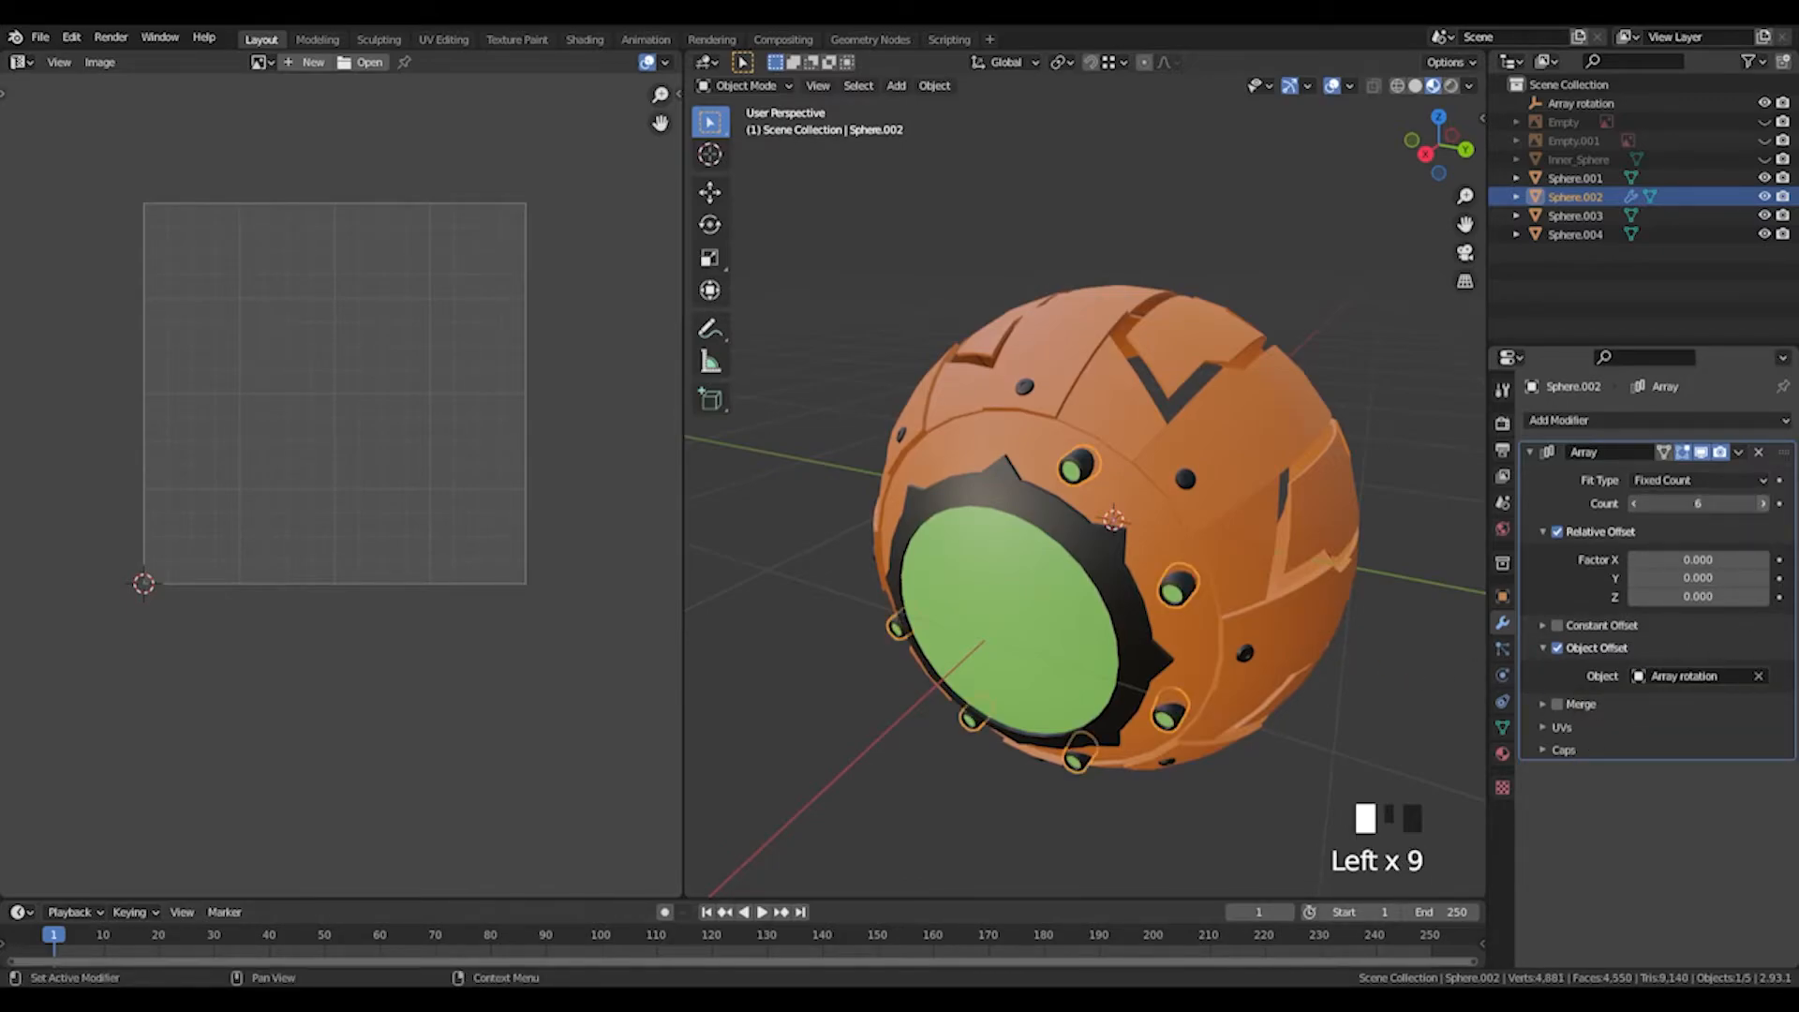
left_click(1763, 504)
left_click(1763, 504)
left_click(1738, 451)
left_click(1651, 476)
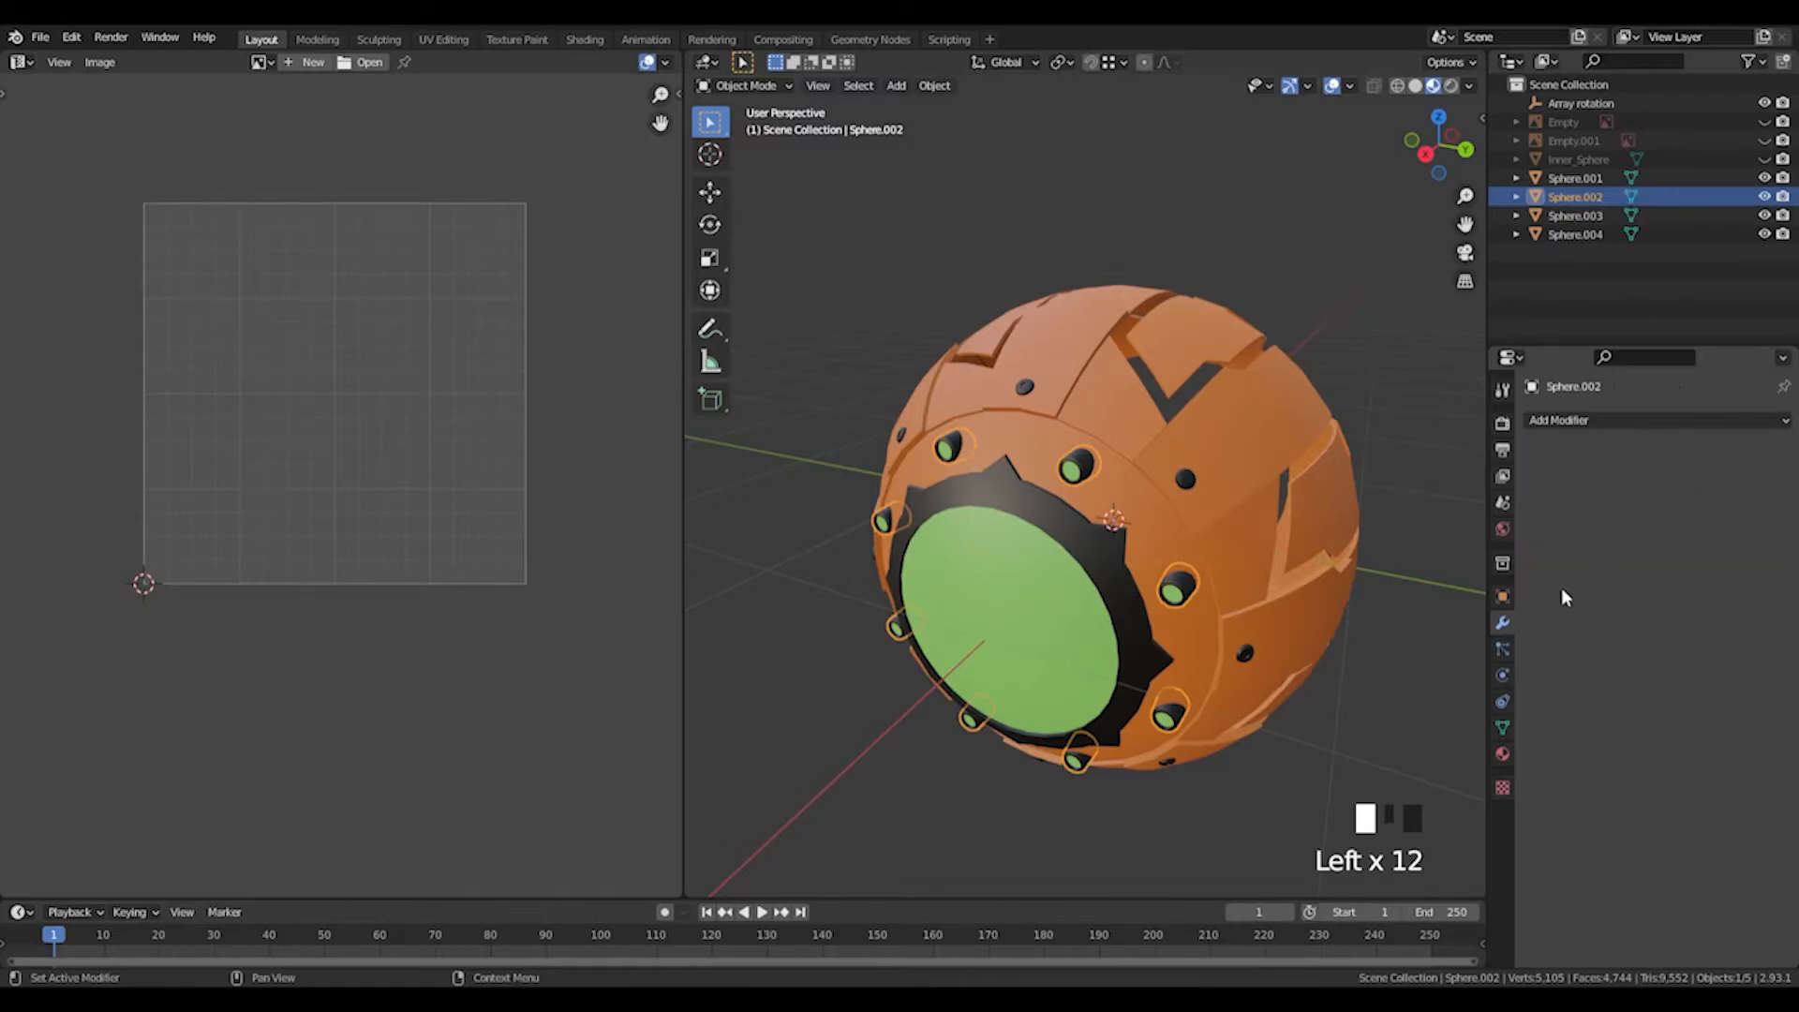
Join the eight small cylinders into the round end cap object.
left_click(1357, 689)
left_click(1076, 476)
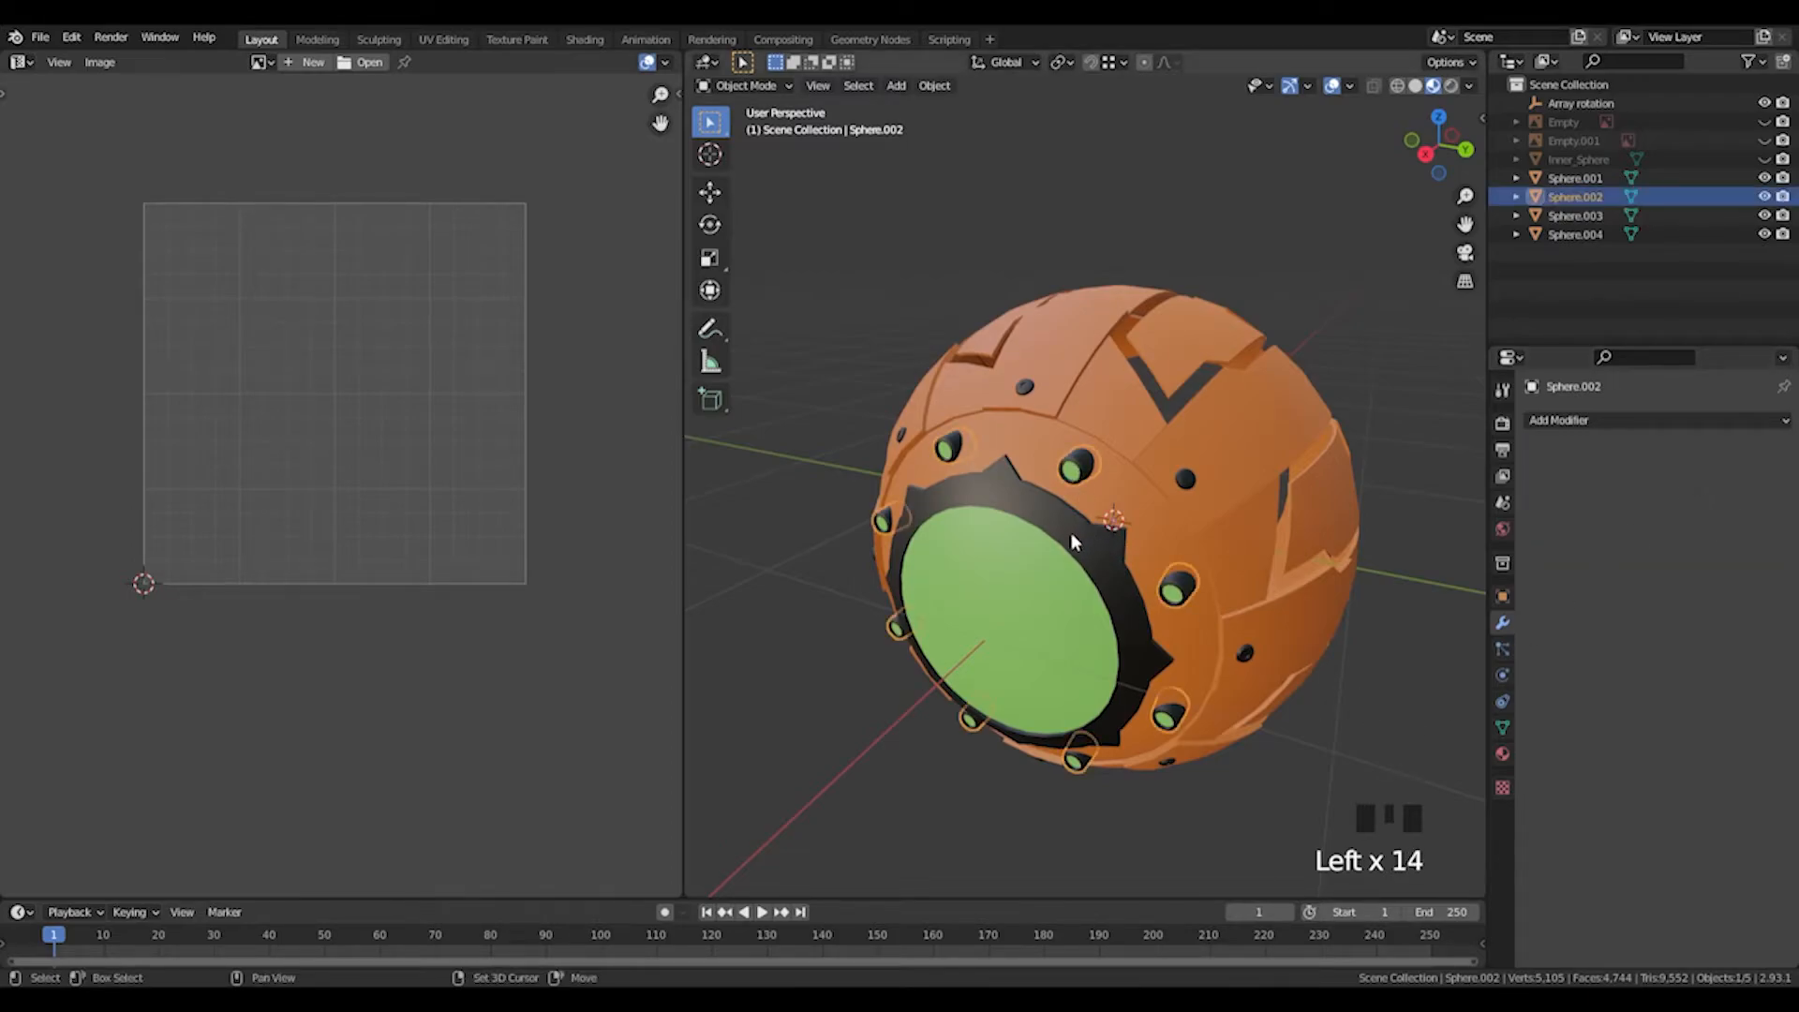
left_click(1071, 532, "shift")
key("ctrl+j")
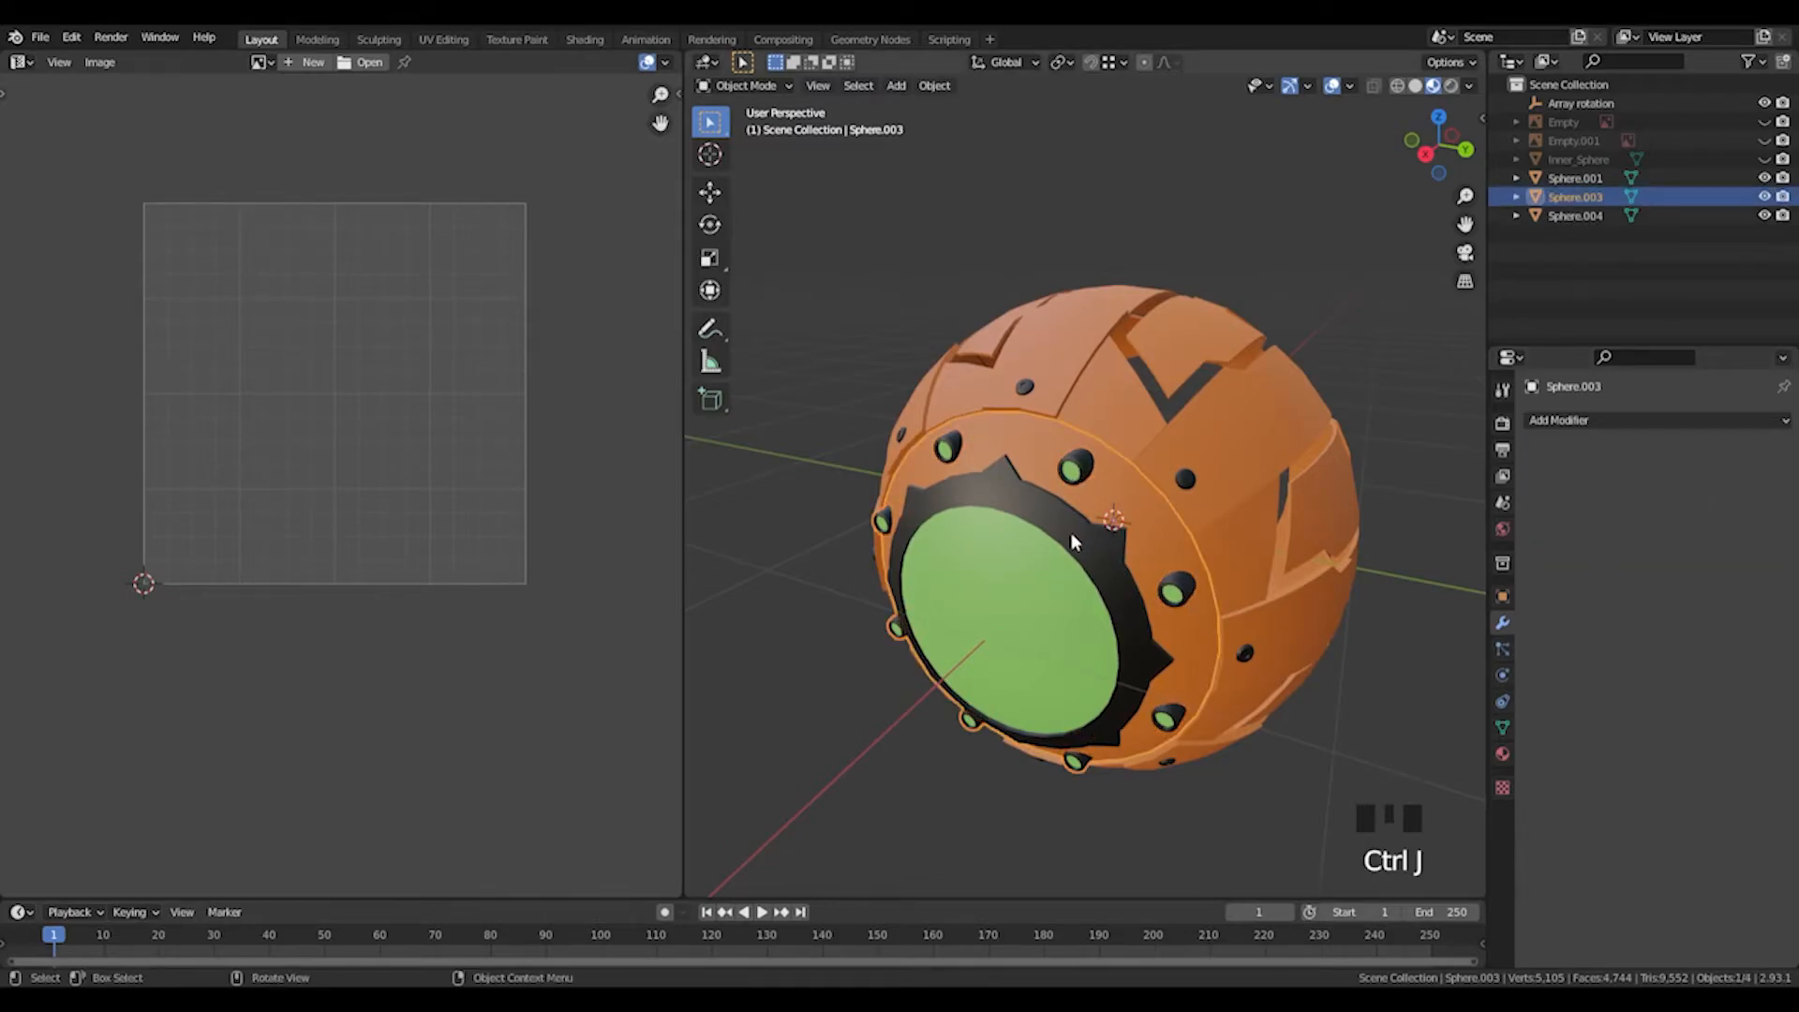
Mirror the joined end cap to the opposite side of the sphere with a Mirror modifier and apply it.
mouse_move(1359, 332)
middle_mouse_down()
mouse_move(1205, 334)
mouse_move(1385, 341)
middle_mouse_up()
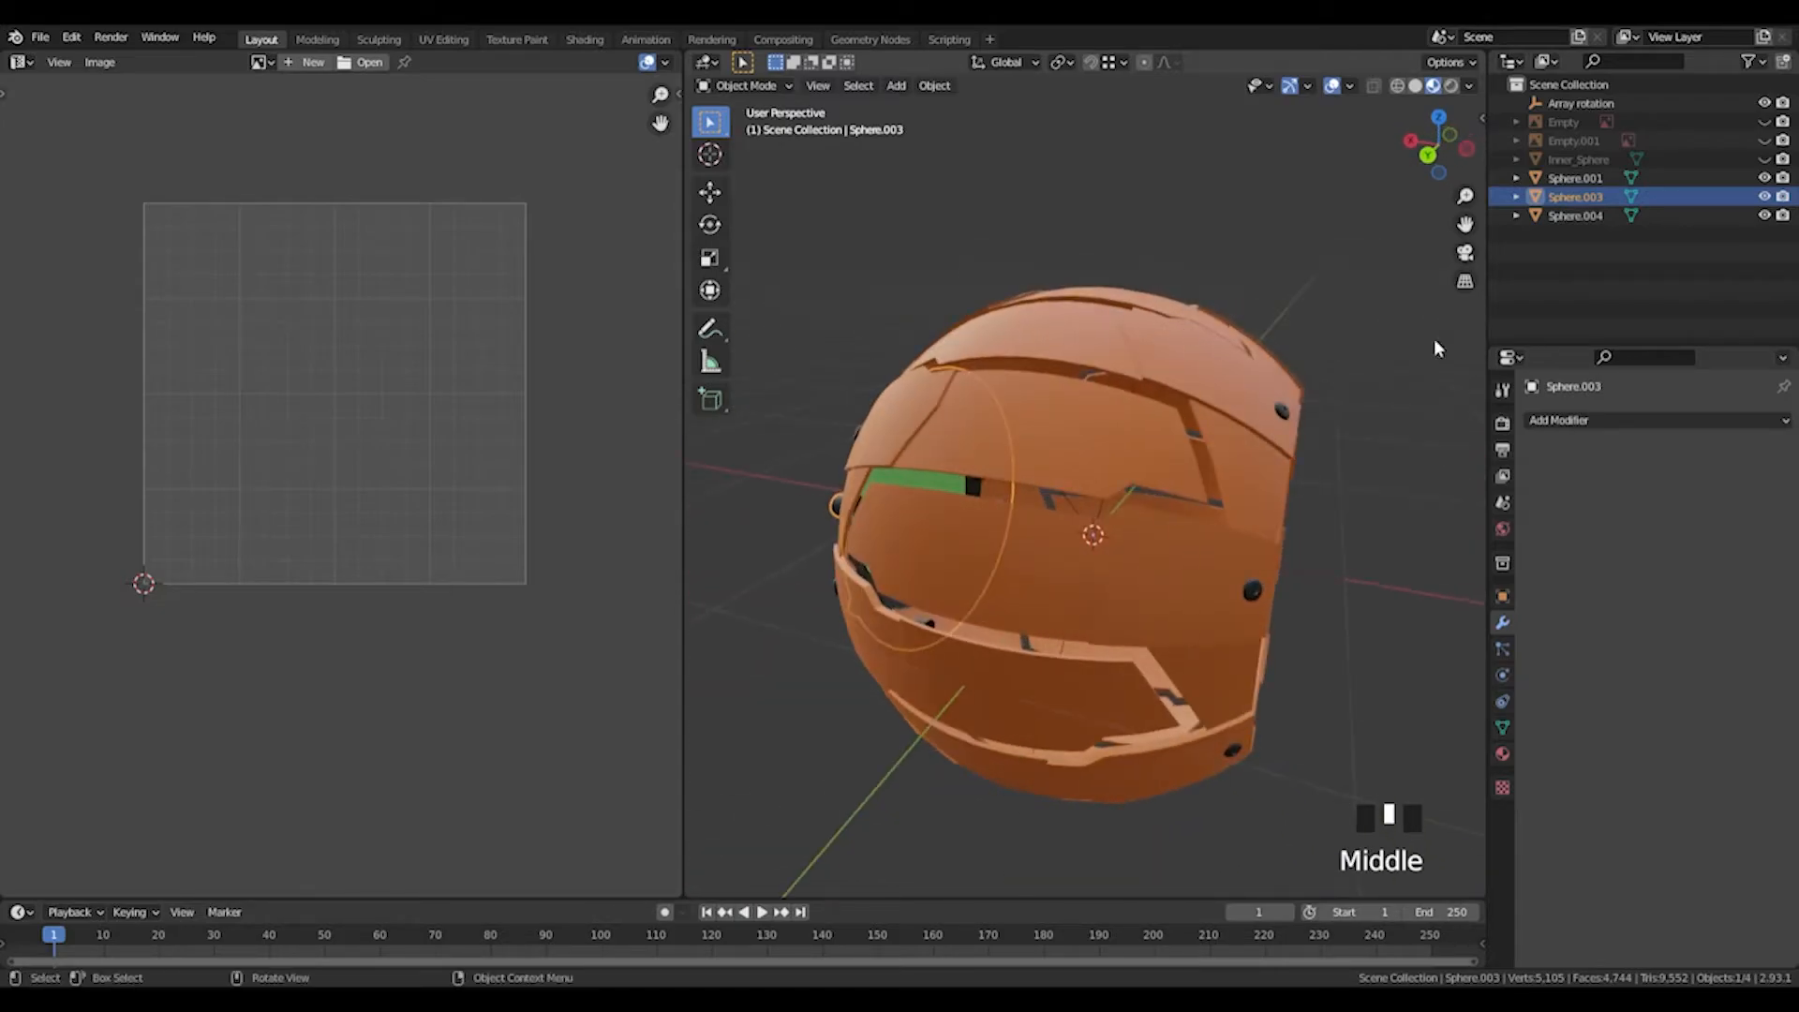
left_click(1612, 420)
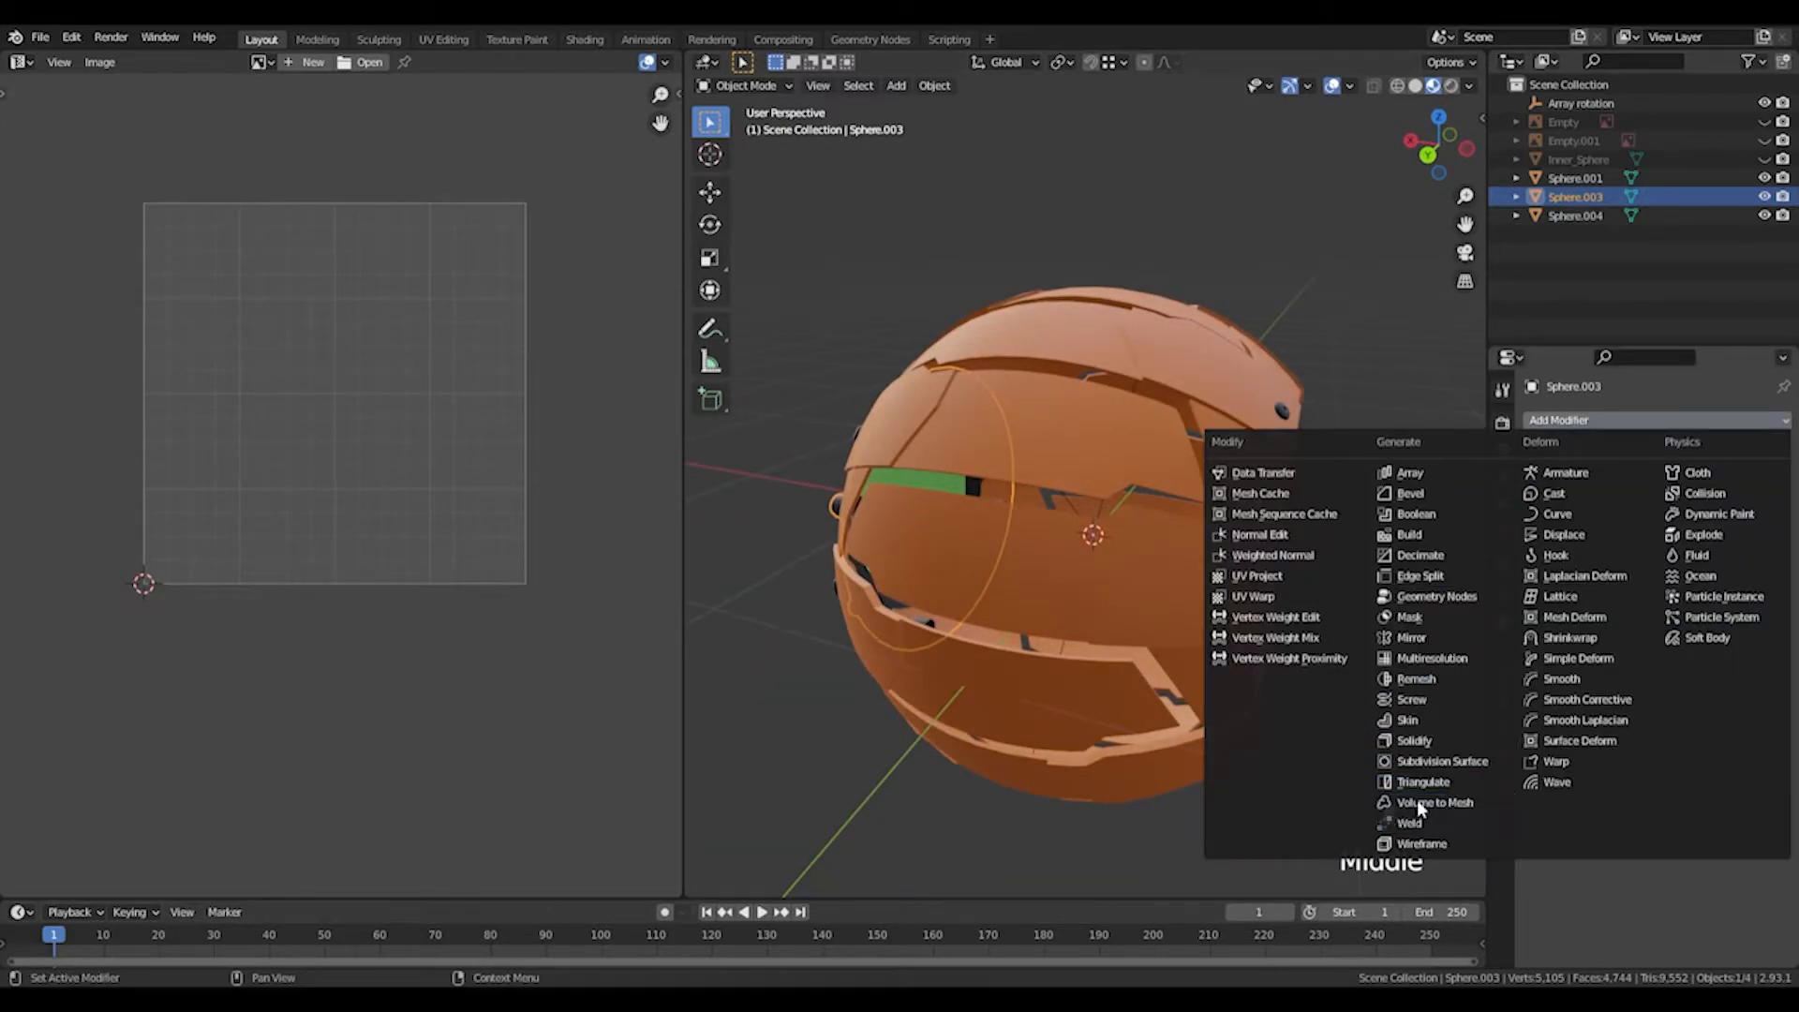
left_click(1413, 638)
left_click(1368, 408)
middle_click_drag(1368, 408, 1038, 479)
left_click(1738, 452)
left_click(1674, 471)
Unhide Inner_Sphere and join both strap rings and the end caps into one object.
middle_click_drag(1218, 393, 1358, 338)
left_click(1764, 160)
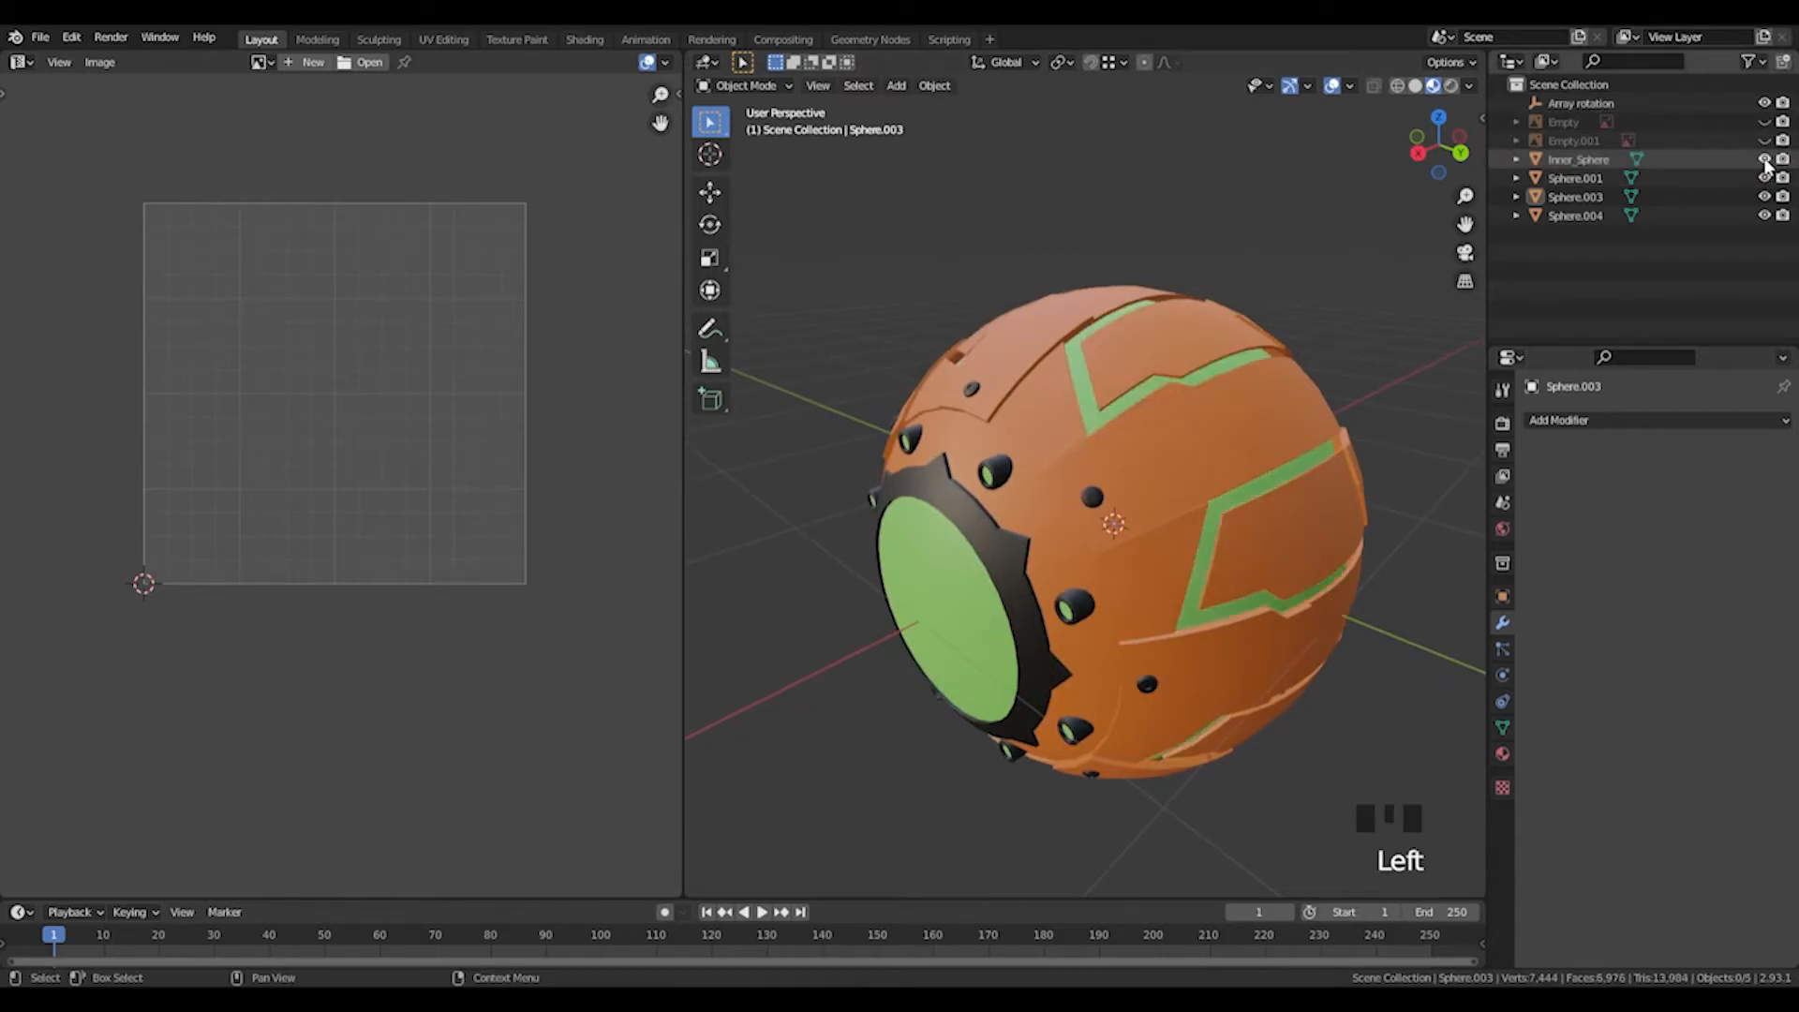
middle_click_drag(1172, 375, 1004, 430)
left_click(1040, 401)
left_click(1026, 426)
left_click(1035, 457, "shift")
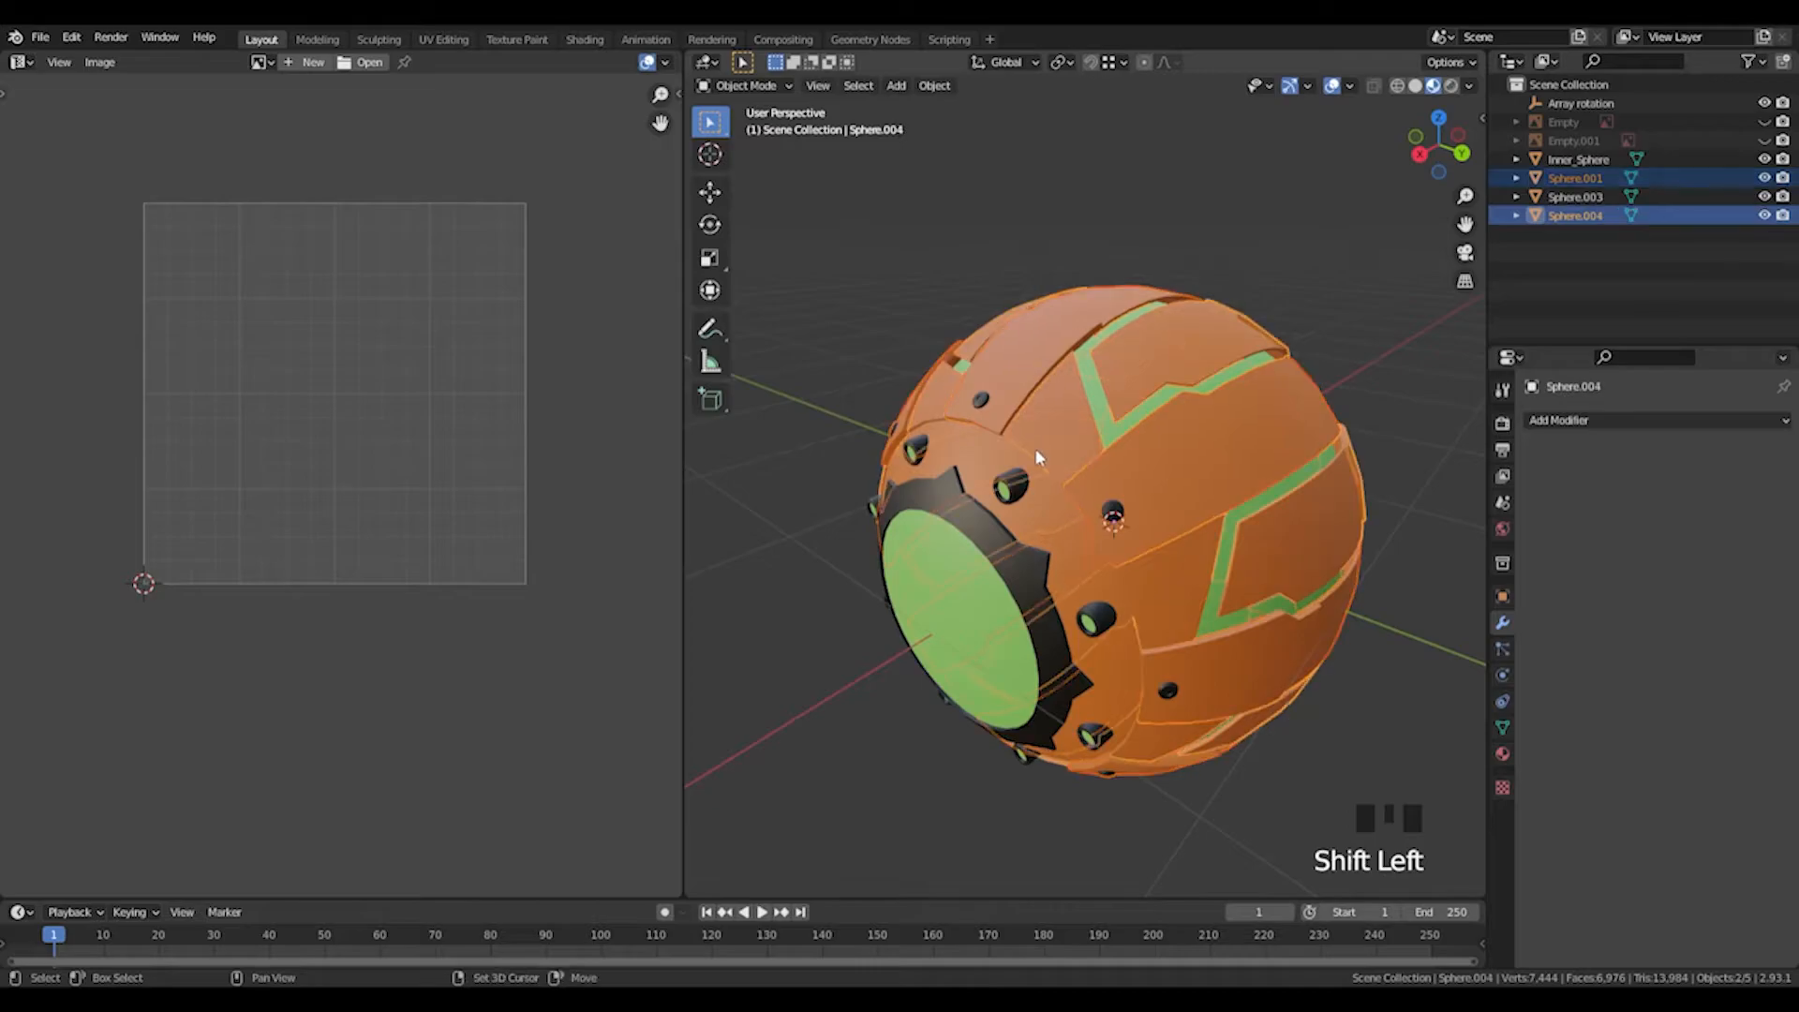
left_click(986, 463, "shift")
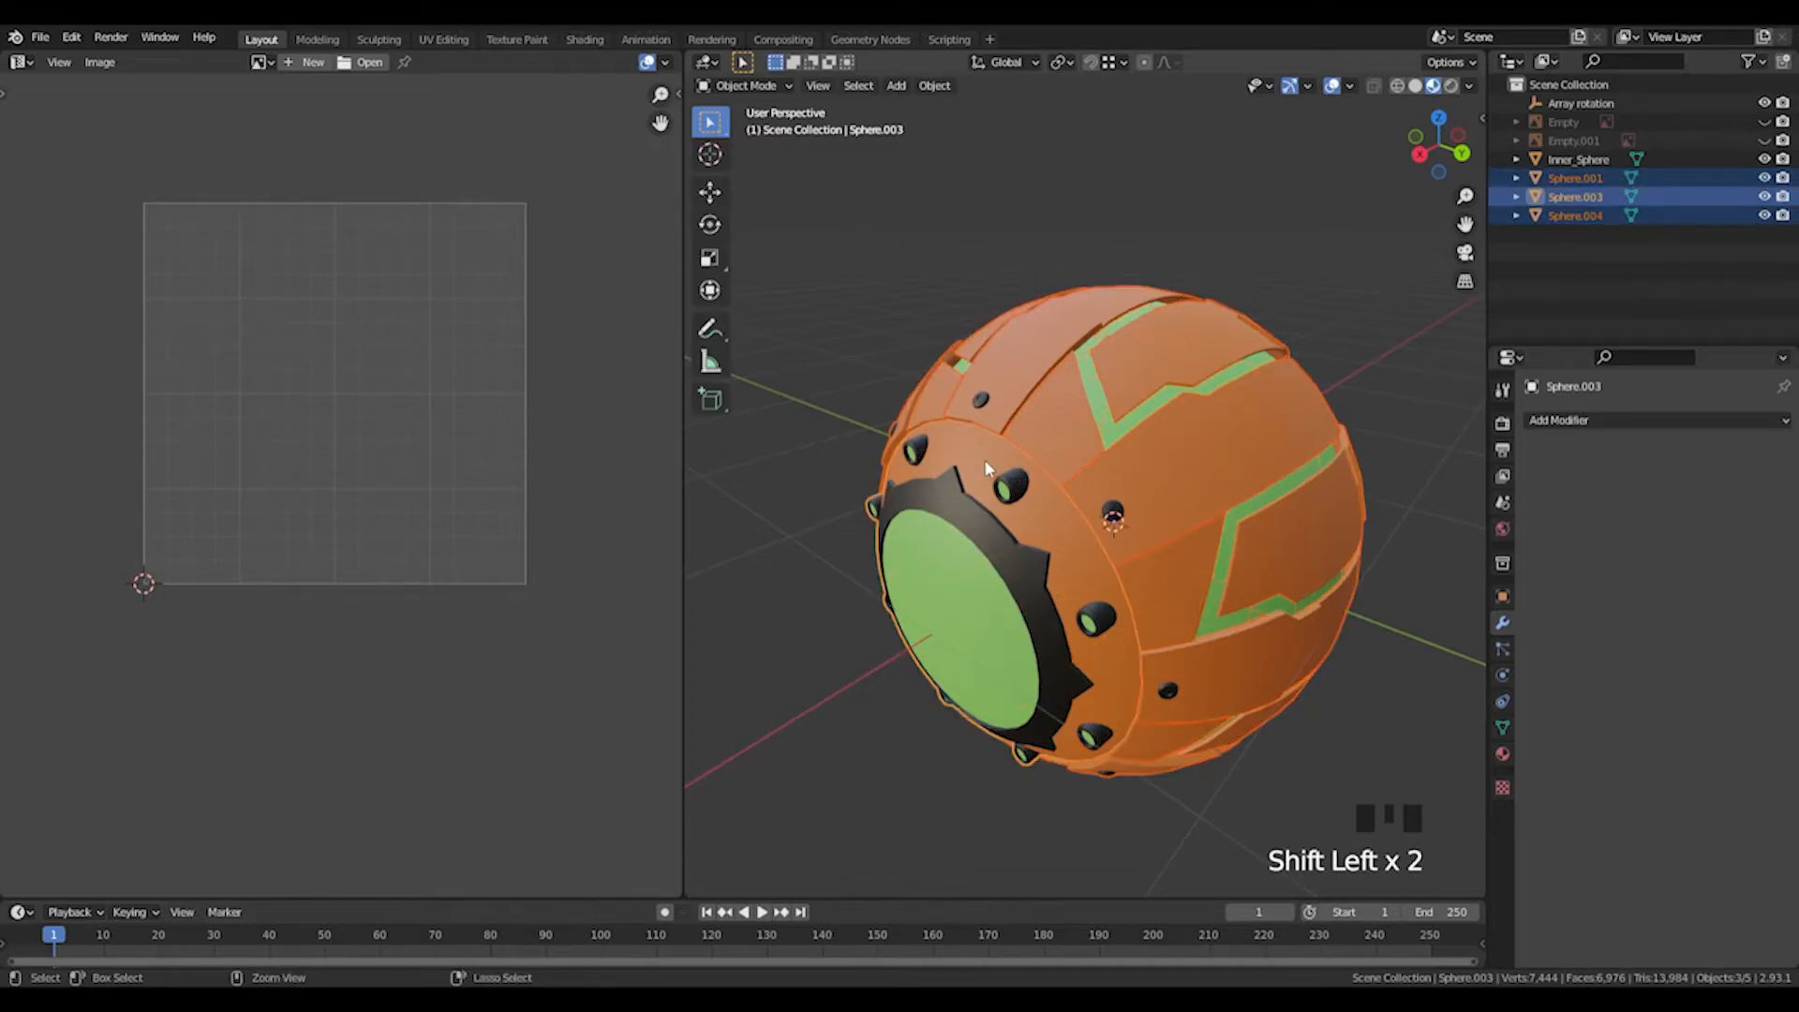
key("ctrl+j")
Examine in Edit Mode how the repeated straps of the joined mesh share the same overlapping UV islands.
middle_click_drag(984, 460, 1120, 419)
key("Tab")
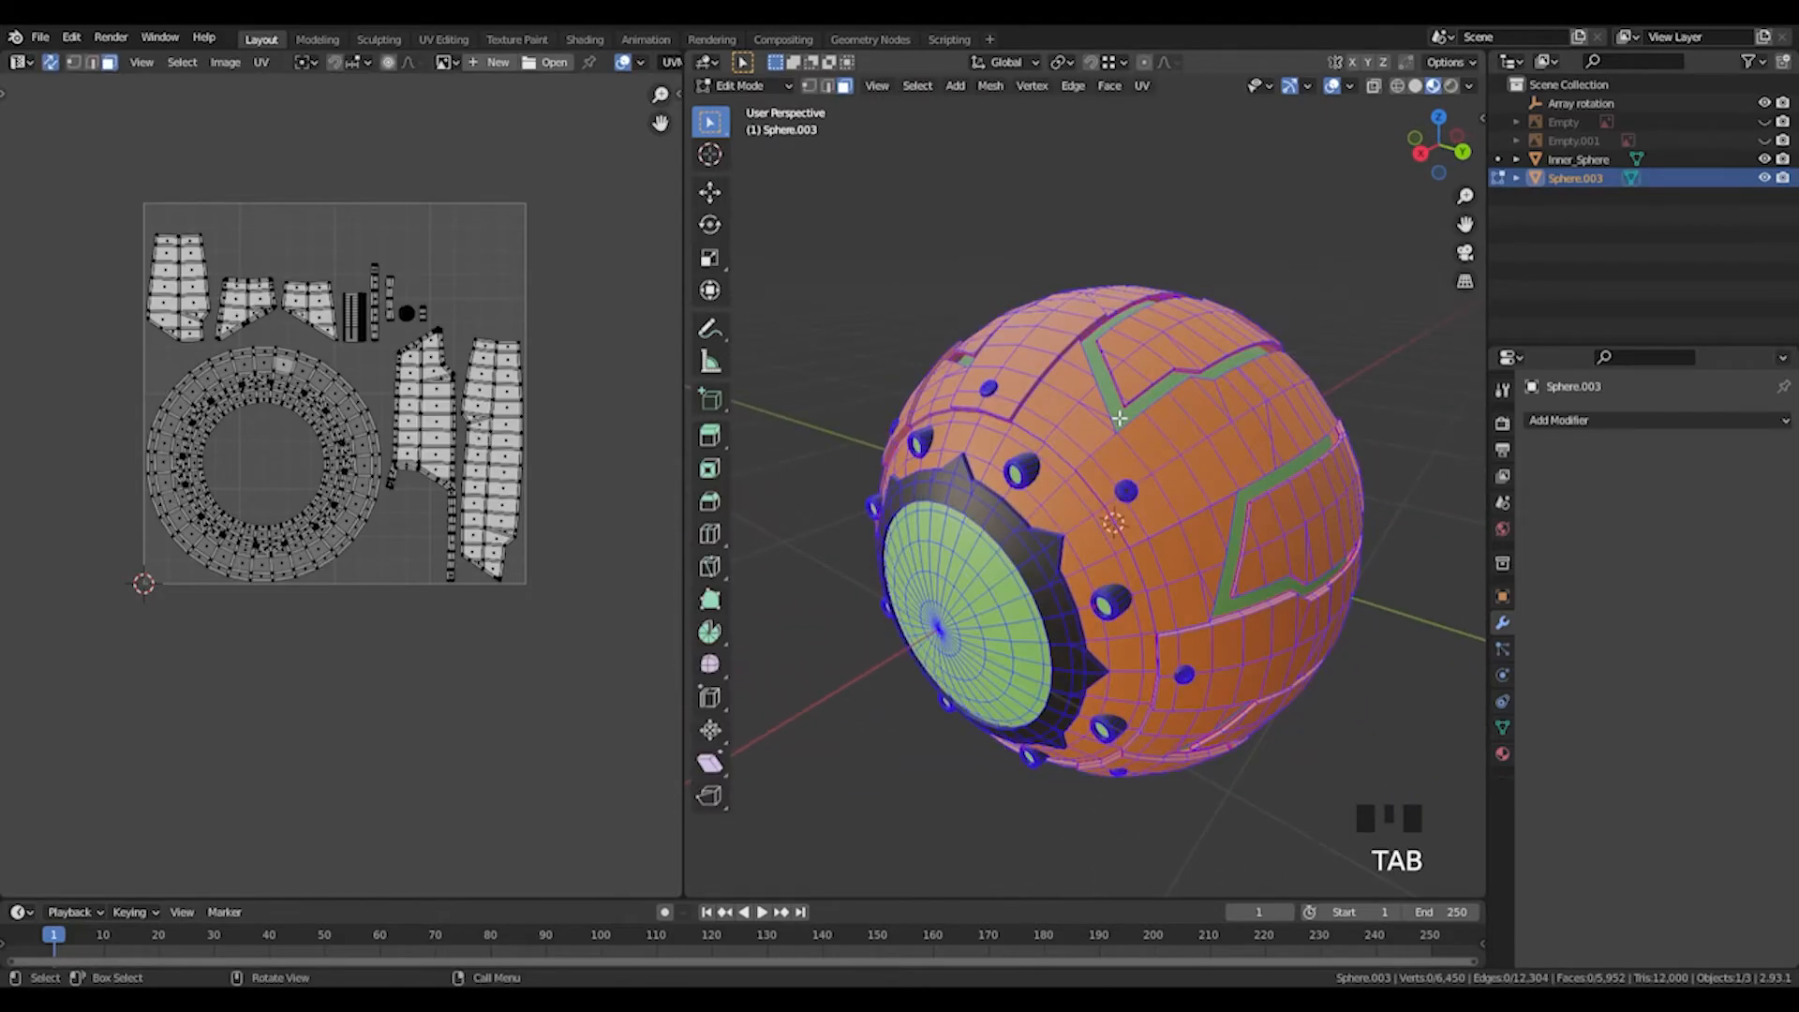
scroll(269, 444, "up", 1)
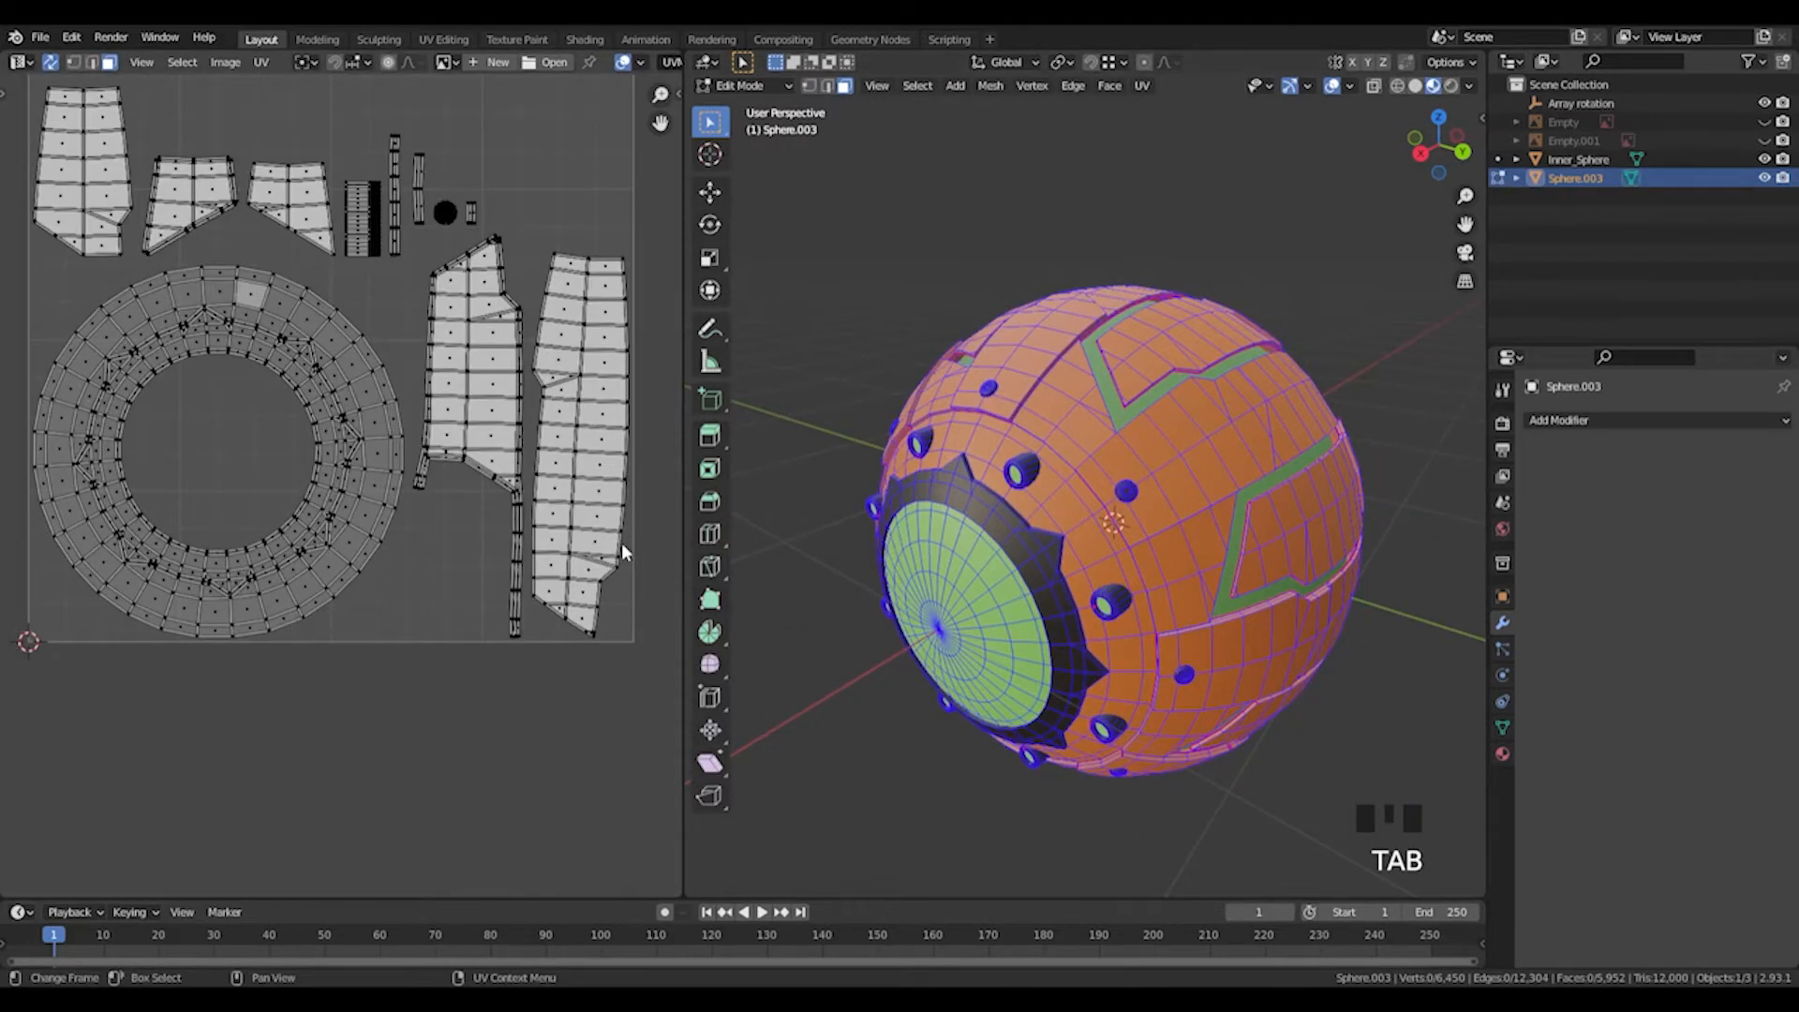
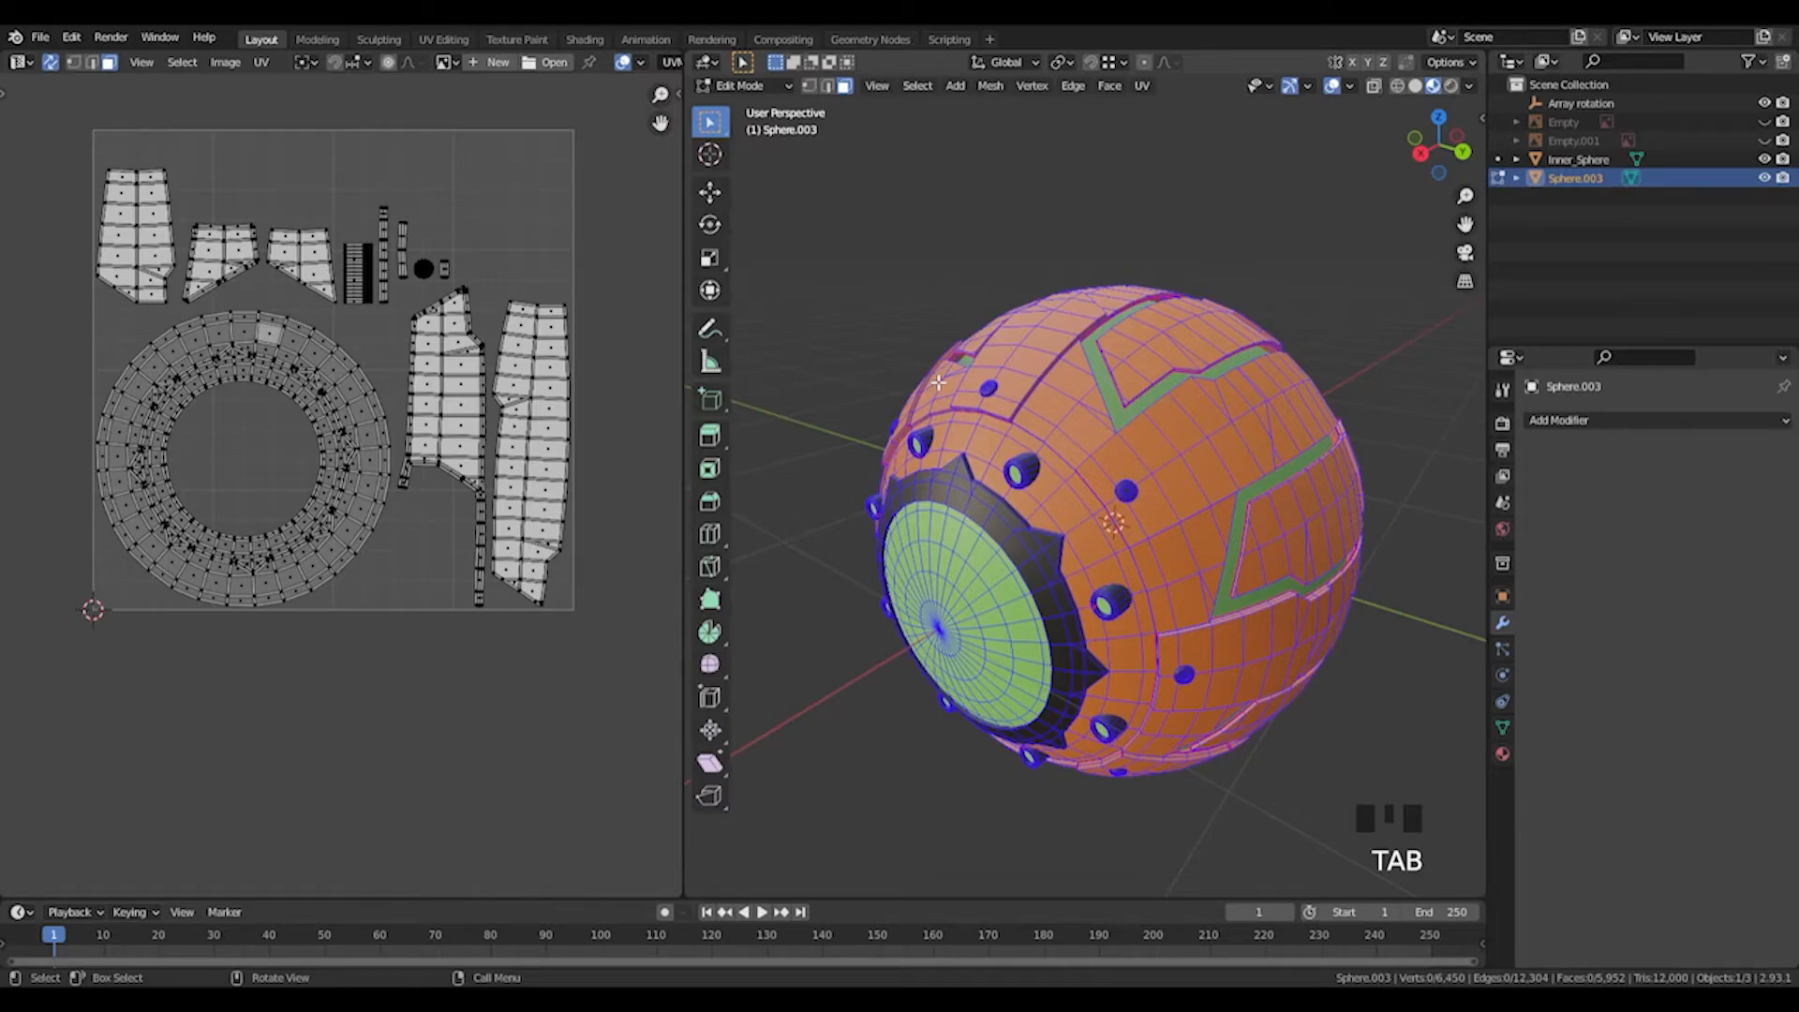
middle_click_drag(1194, 451, 1111, 456)
middle_click_drag(1142, 685, 1151, 590)
left_click(1259, 607)
left_click(1077, 650)
left_click(1294, 703)
left_click(1430, 708)
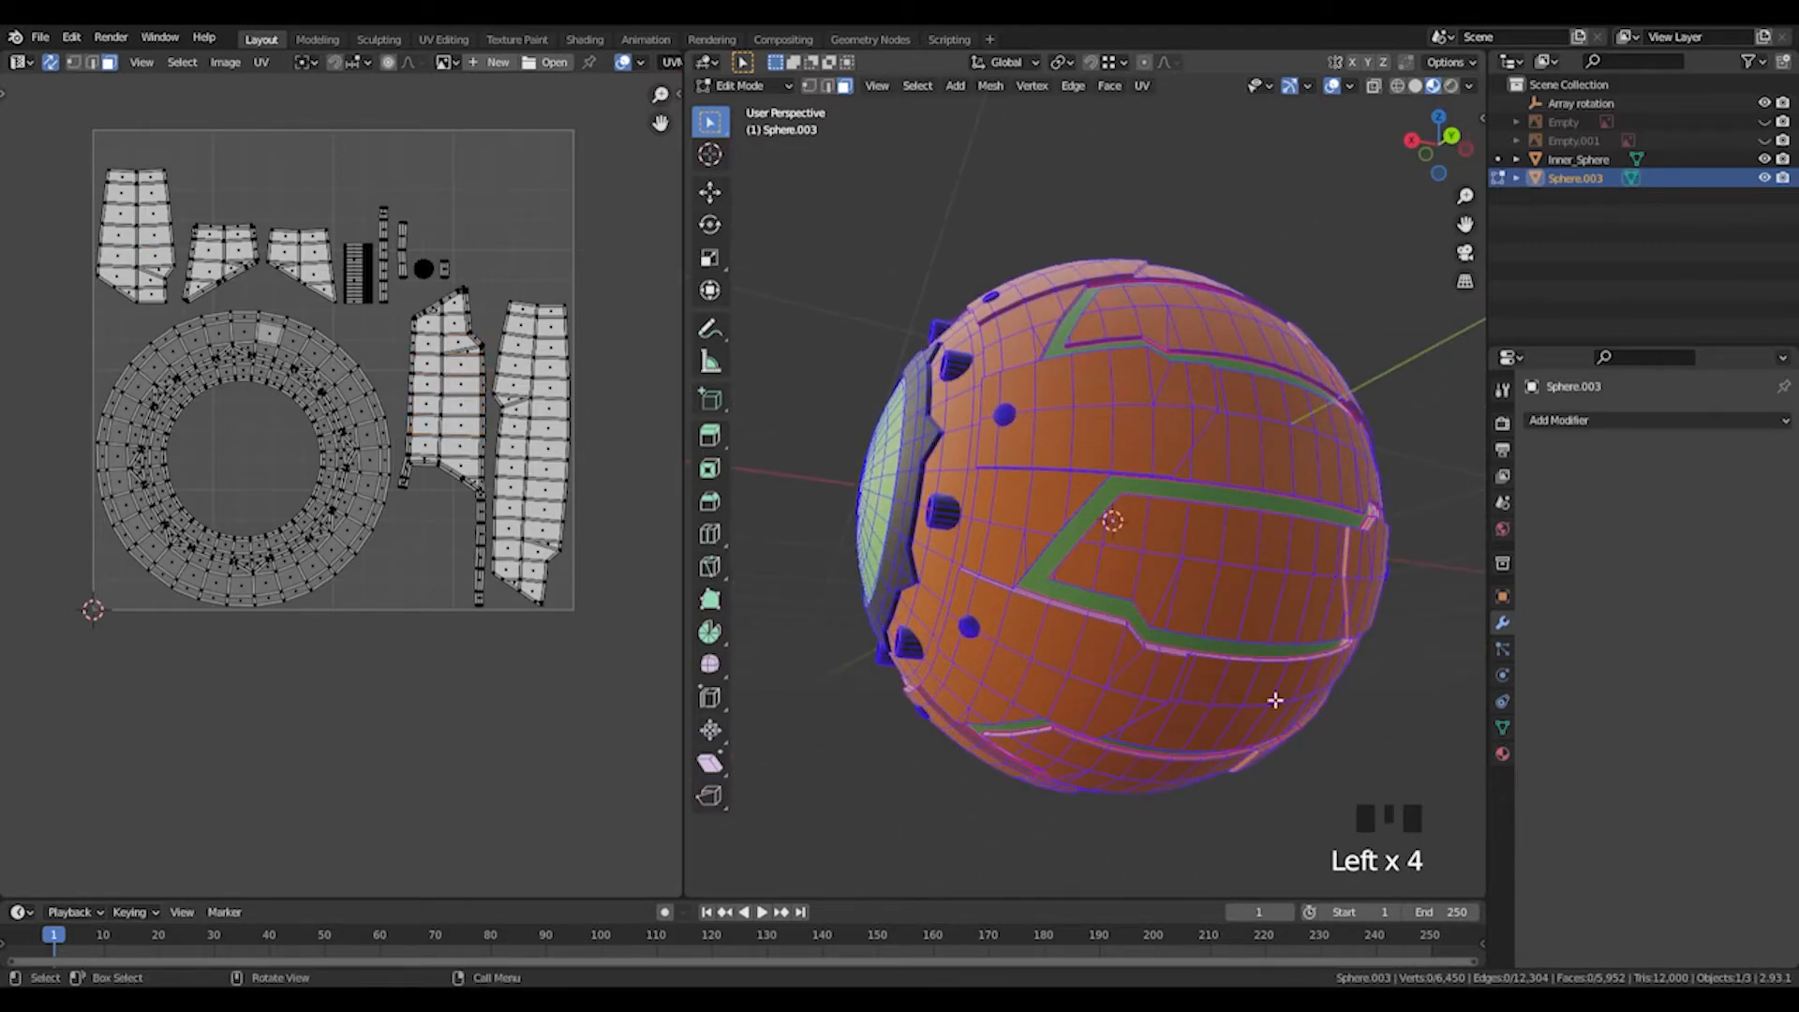
left_click_drag(498, 281, 629, 623)
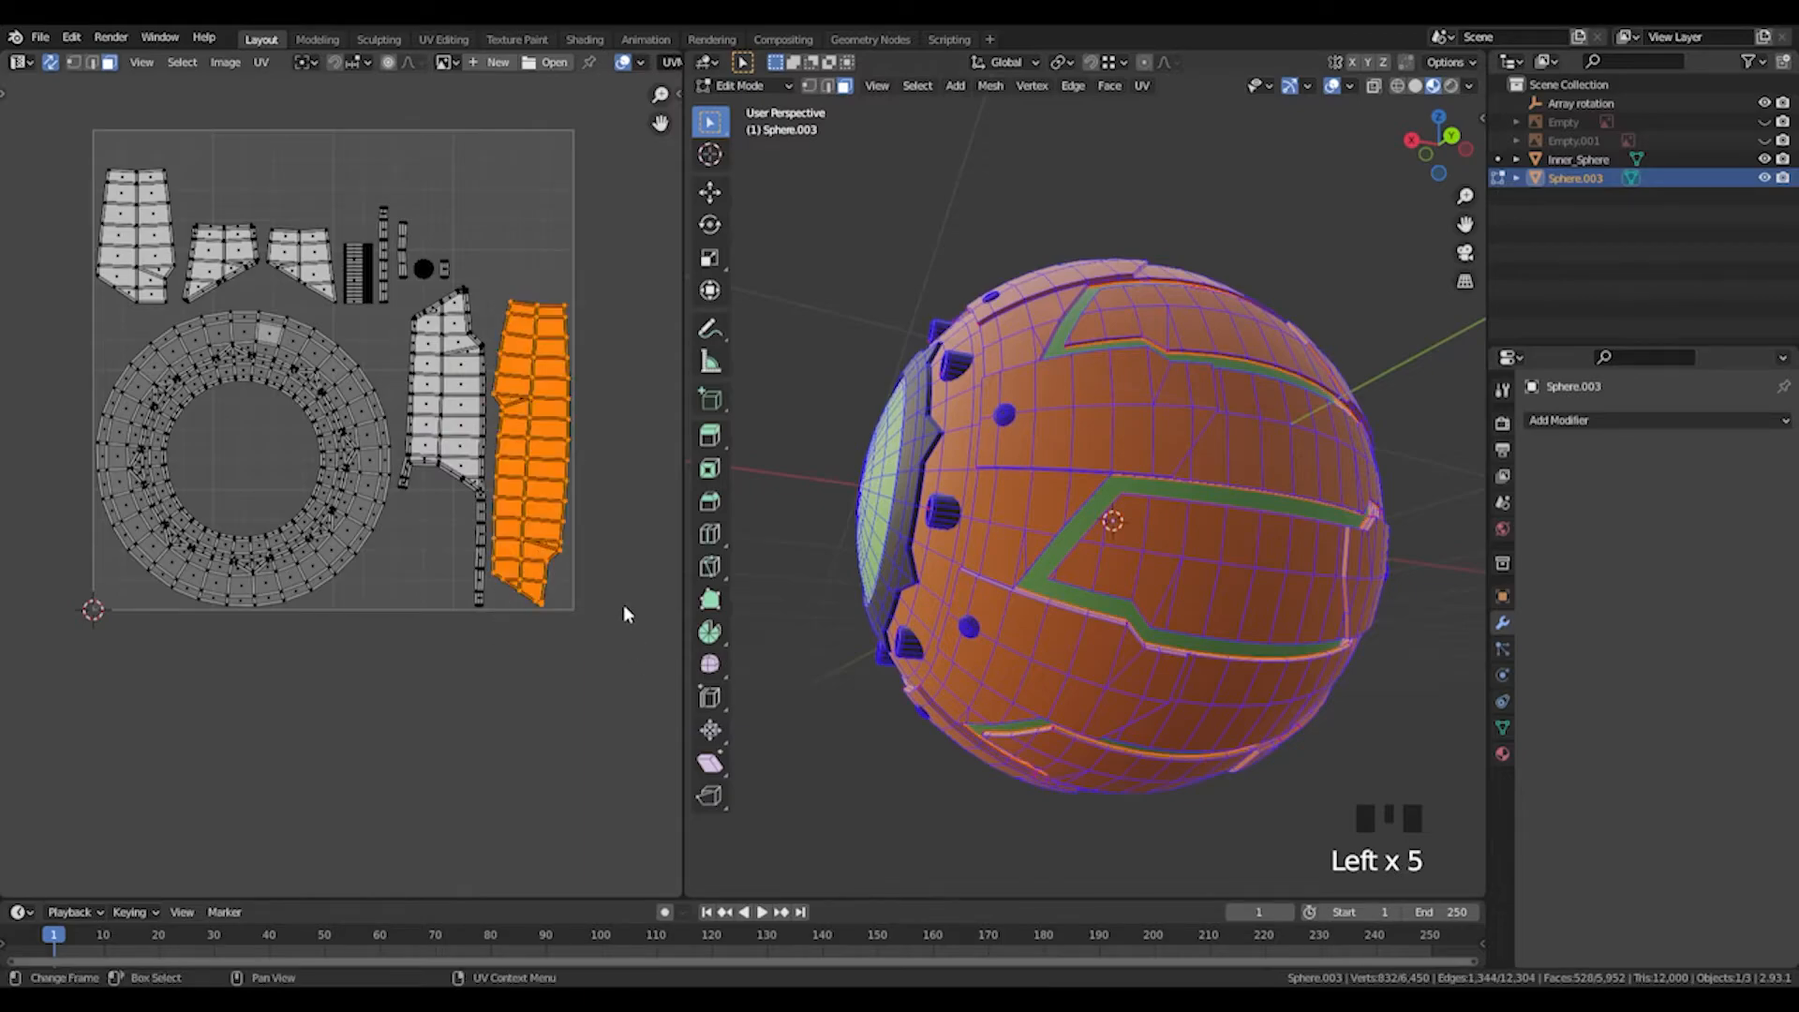
middle_click_drag(1218, 522, 1296, 494)
left_click(1263, 607)
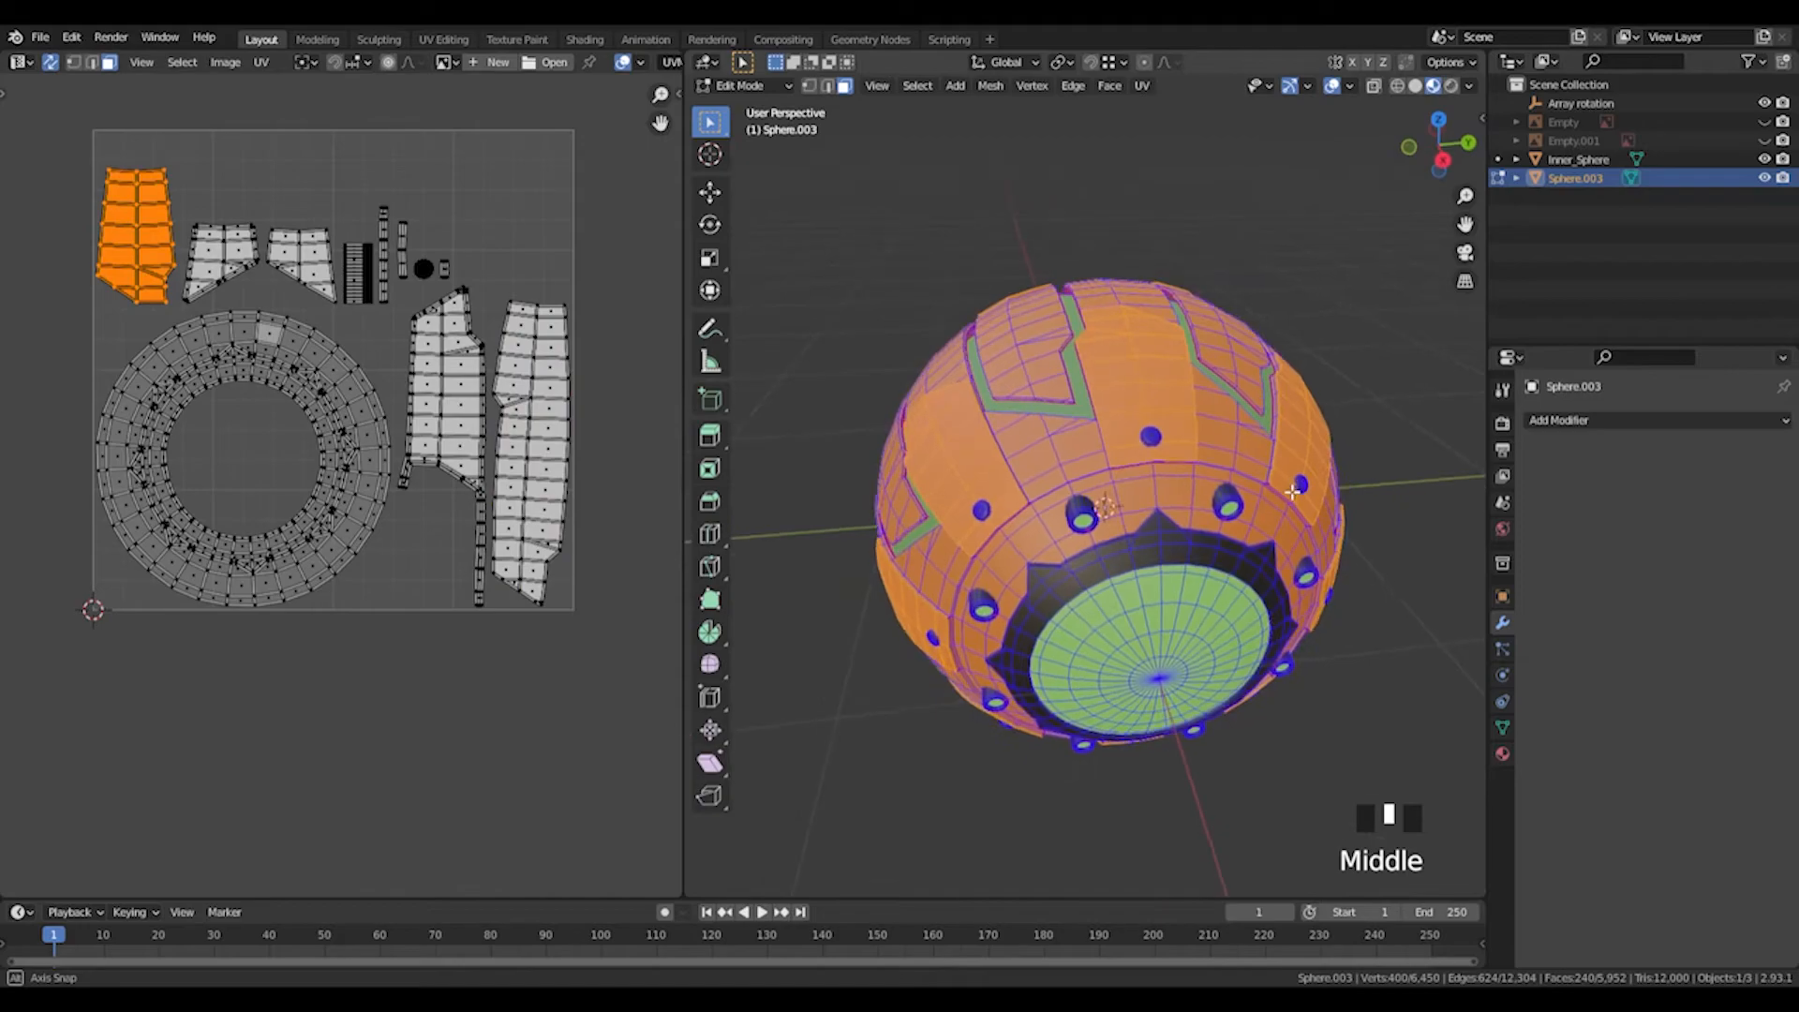
Select all UV islands of the joined mesh and lay them out separately with Pack Islands.
left_click_drag(31, 113, 683, 718)
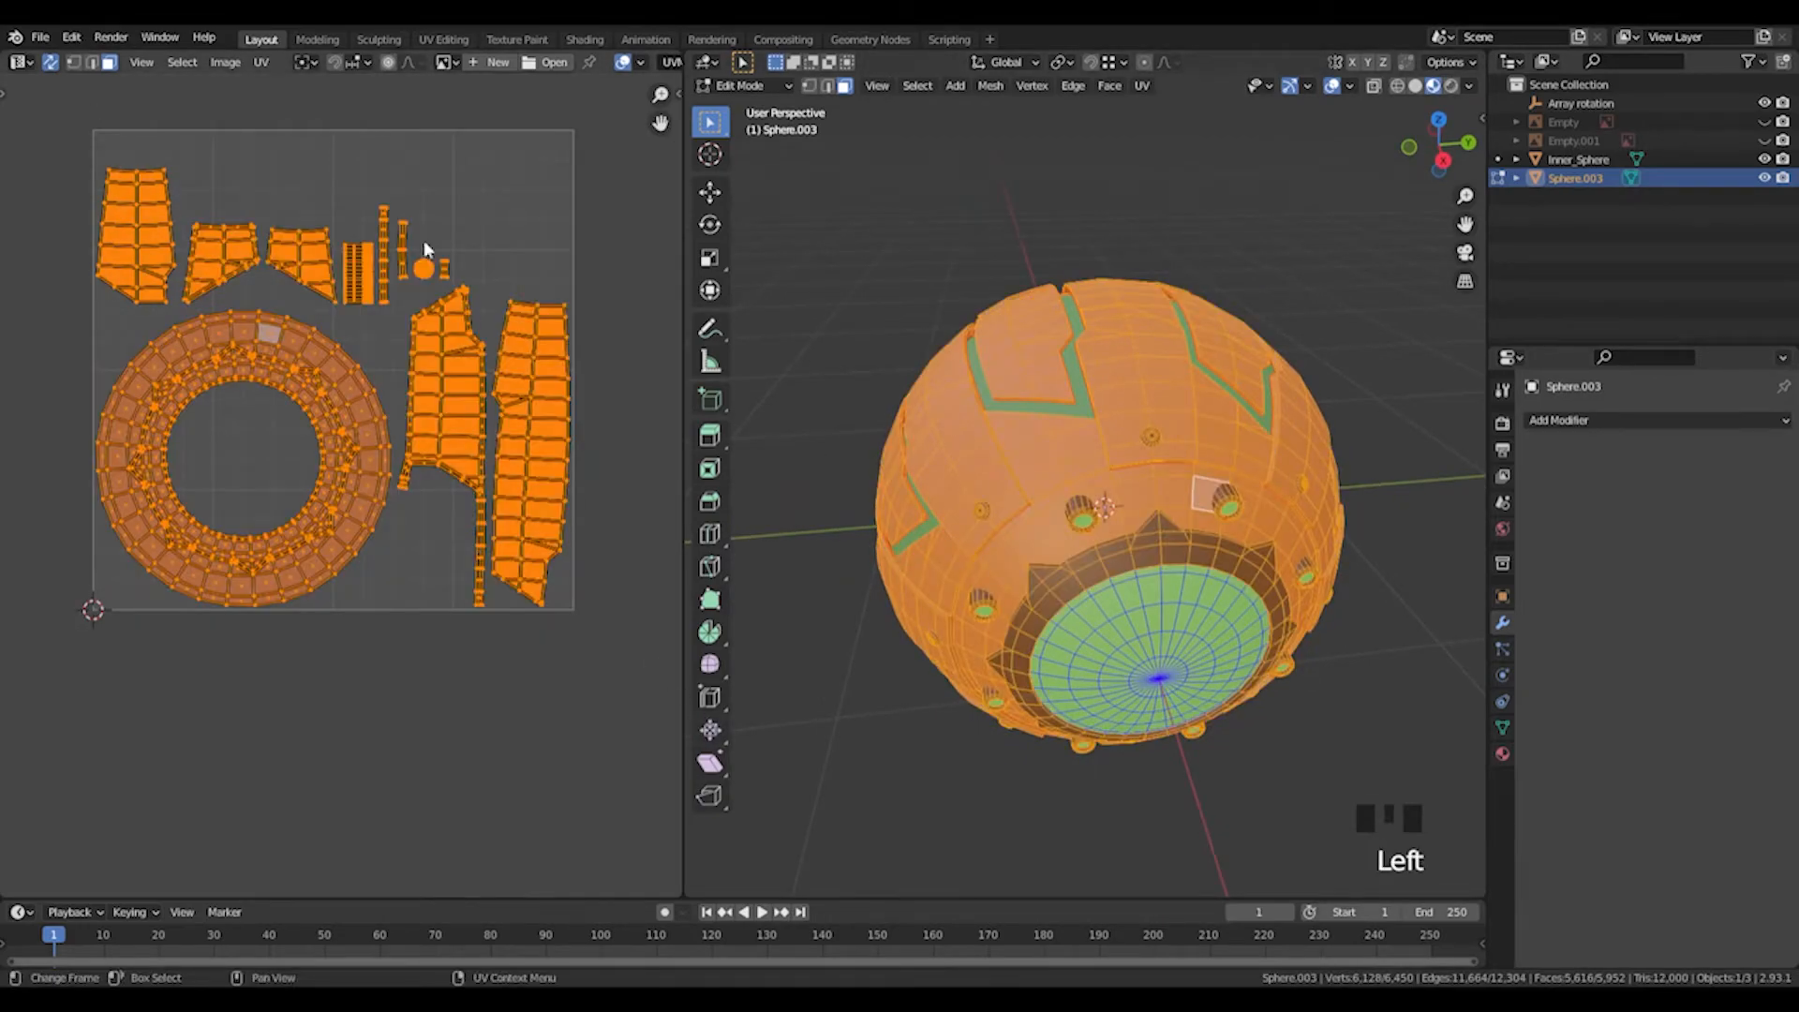
left_click(260, 63)
left_click(367, 386)
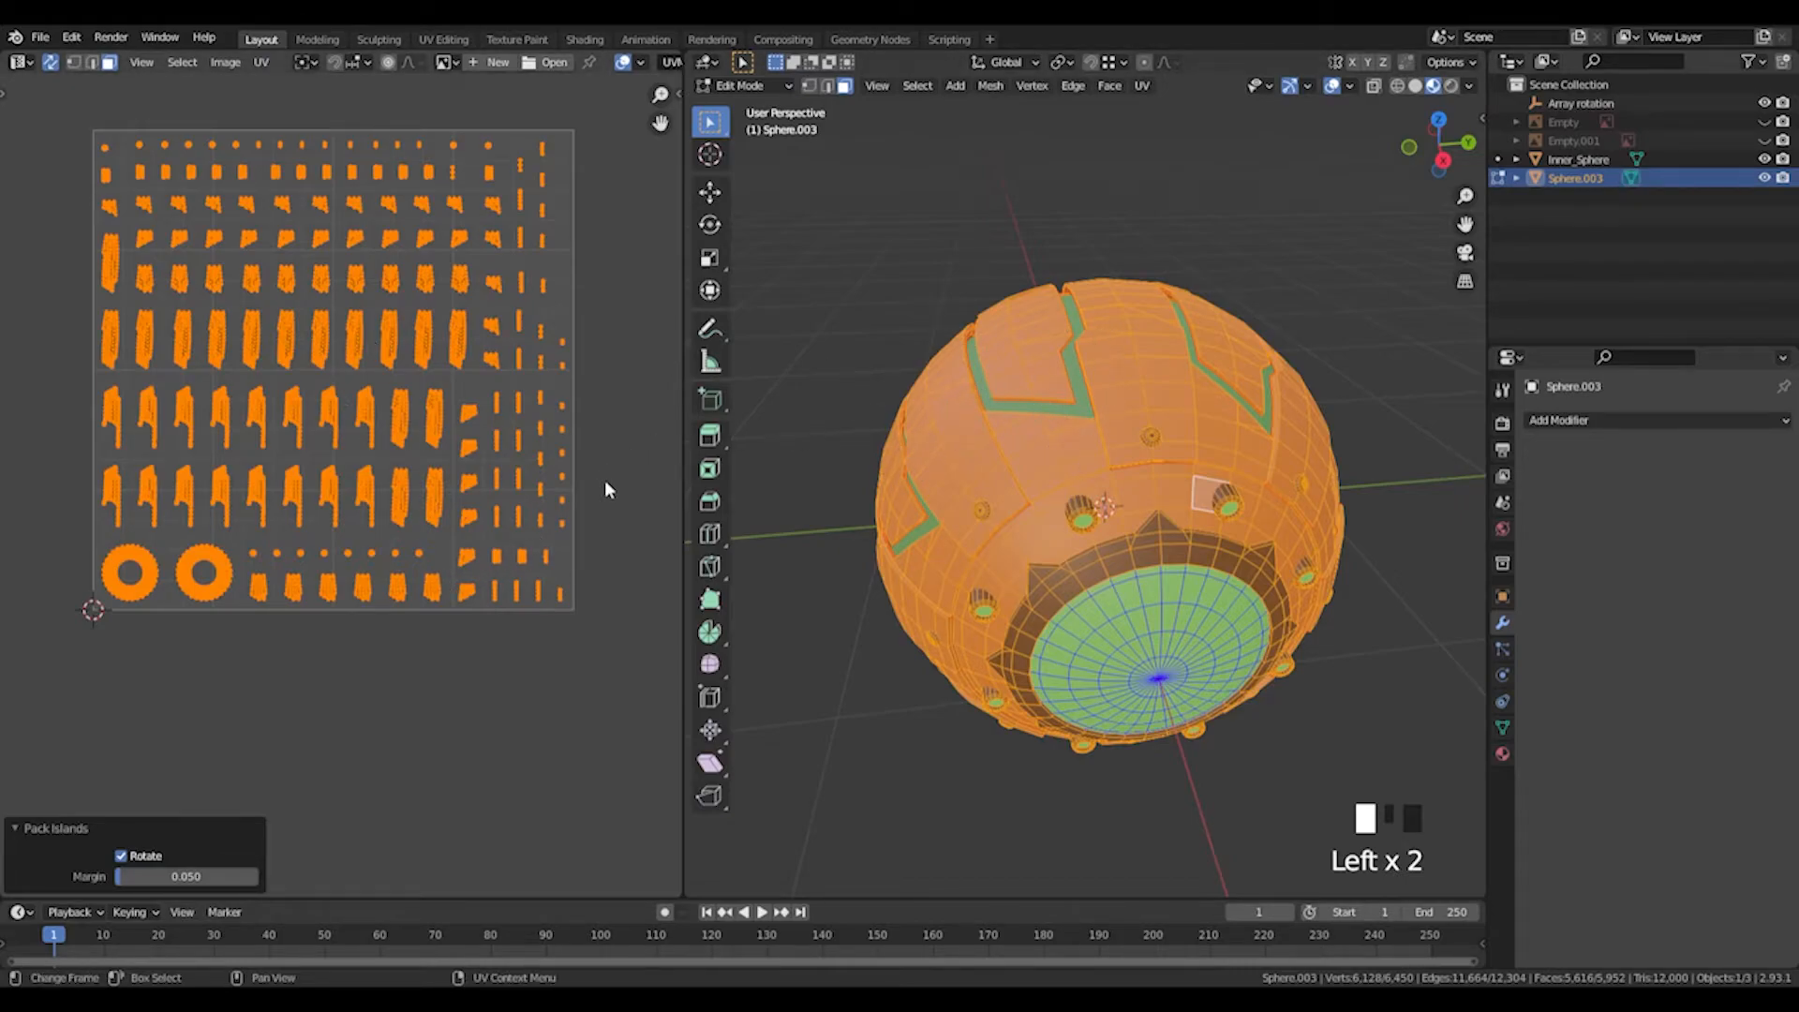
Set the Pack Islands margin to 0.005 and deselect the islands.
left_click(214, 877)
left_click(218, 877)
left_click(217, 879)
left_click(216, 875)
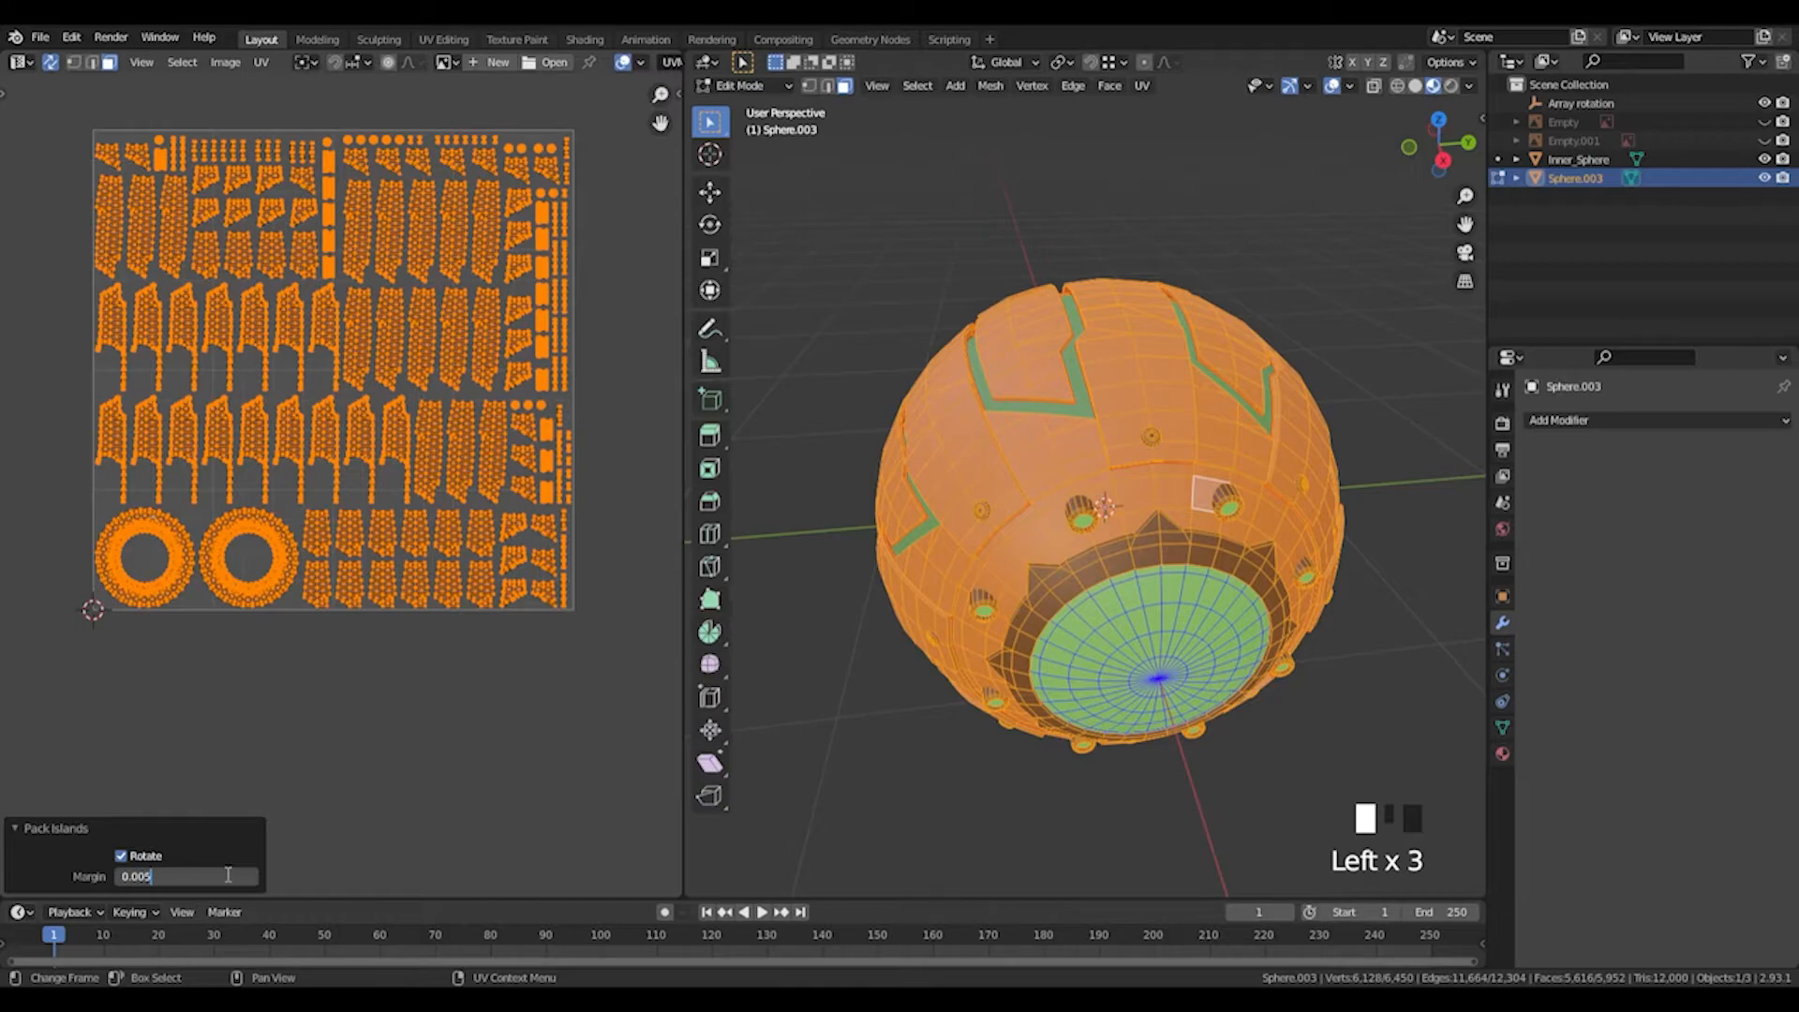
type("0.005")
left_click(228, 878)
left_click(621, 391)
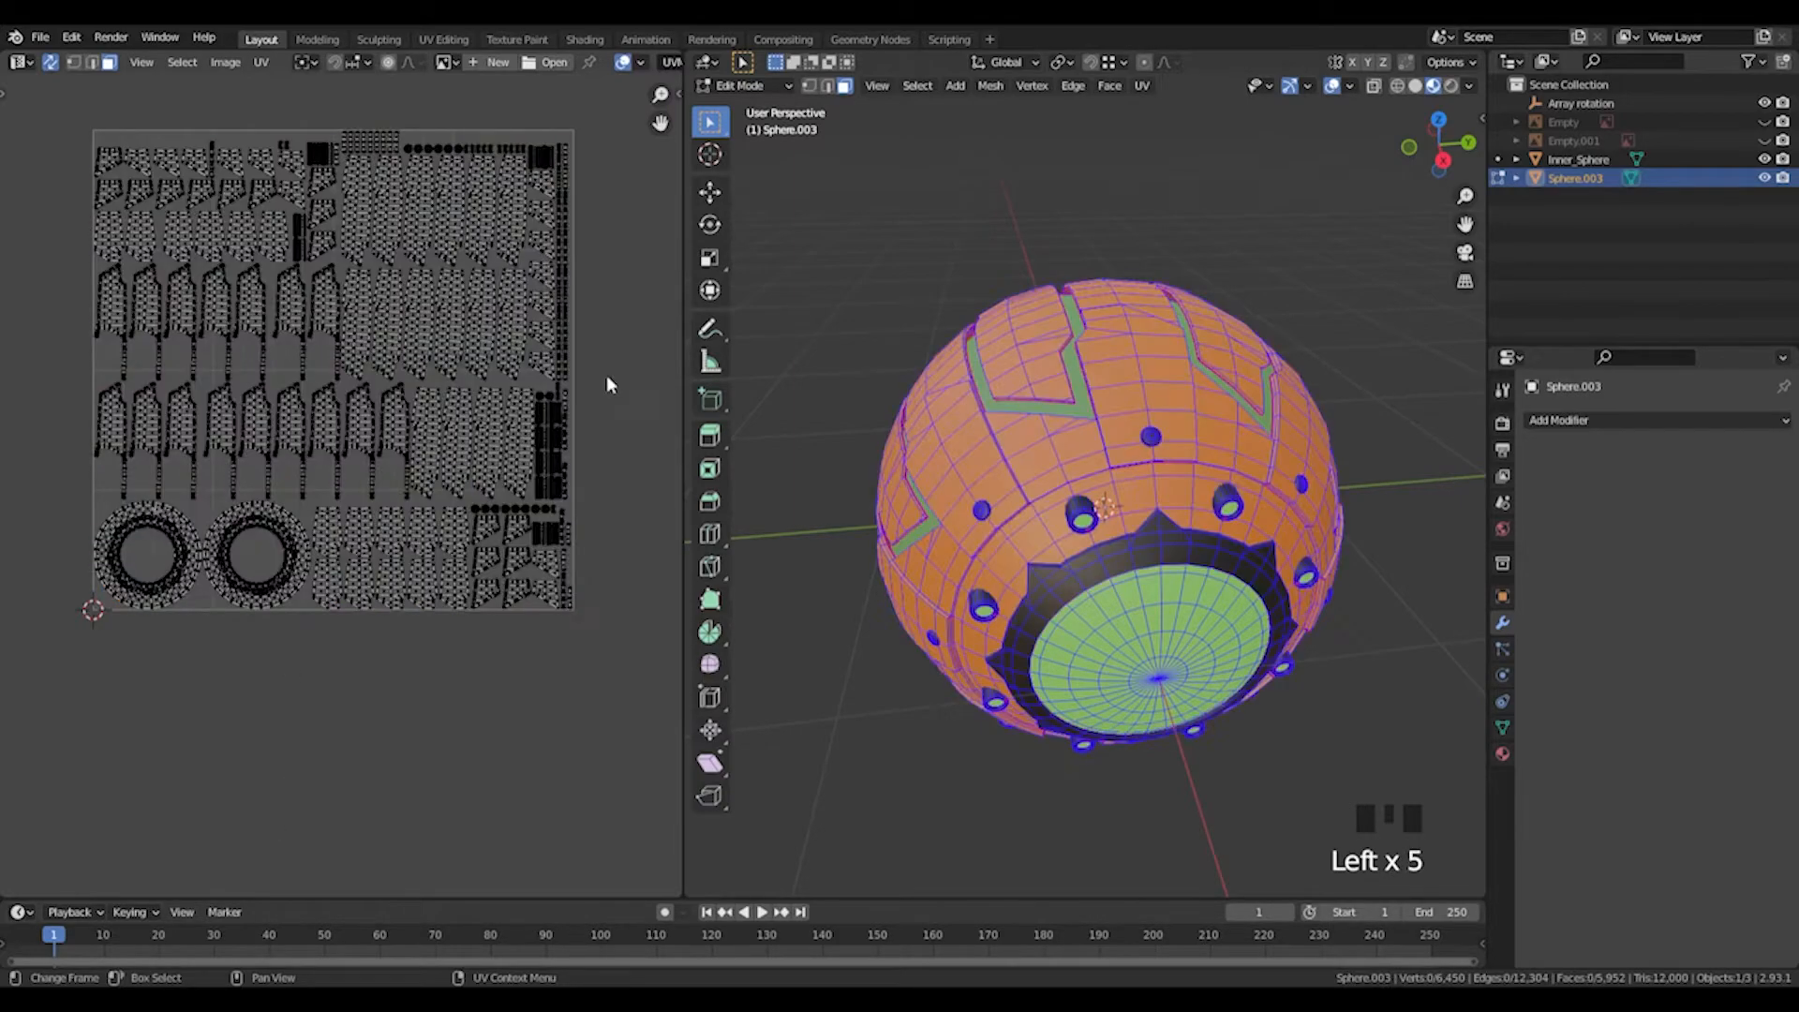
Examine the spacing and size of the packed UV islands and compare the layout with the finished sphere.
scroll(591, 364, "up", 6)
middle_click_drag(611, 326, 205, 409)
middle_click_drag(459, 360, 370, 810)
middle_click_drag(316, 562, 375, 714)
scroll(375, 714, "down", 6)
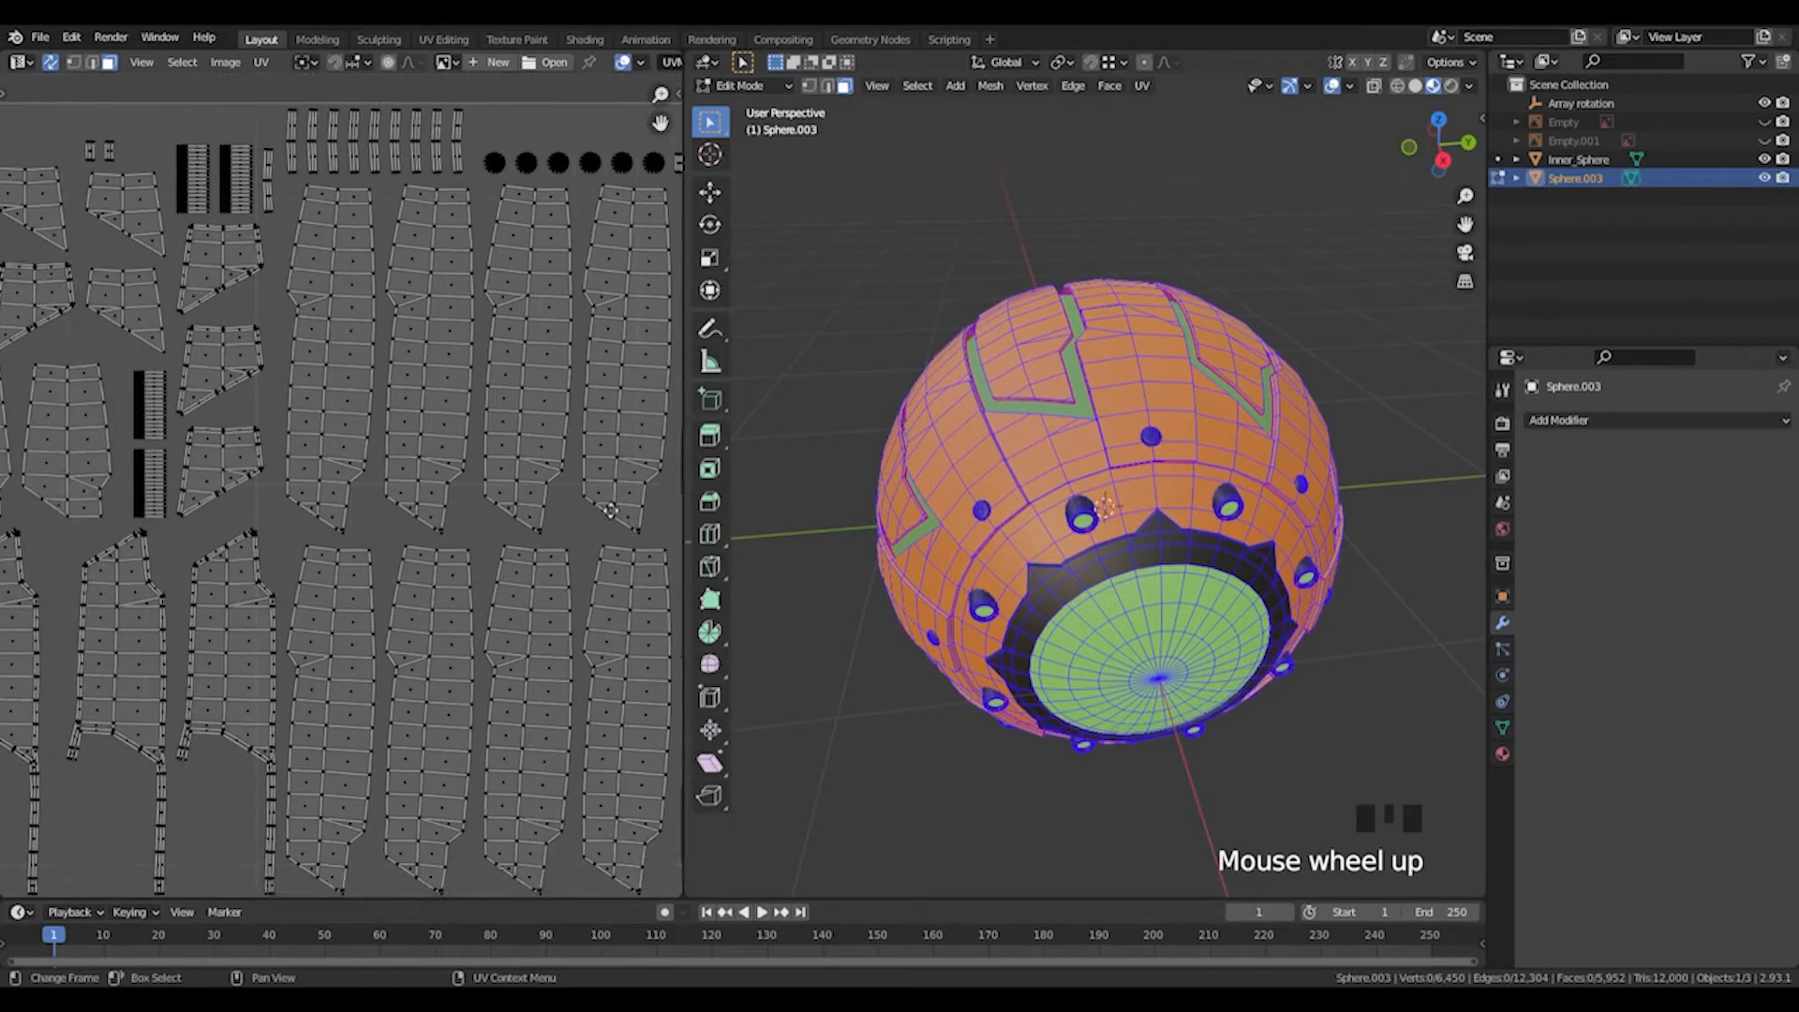
scroll(518, 463, "up", 1)
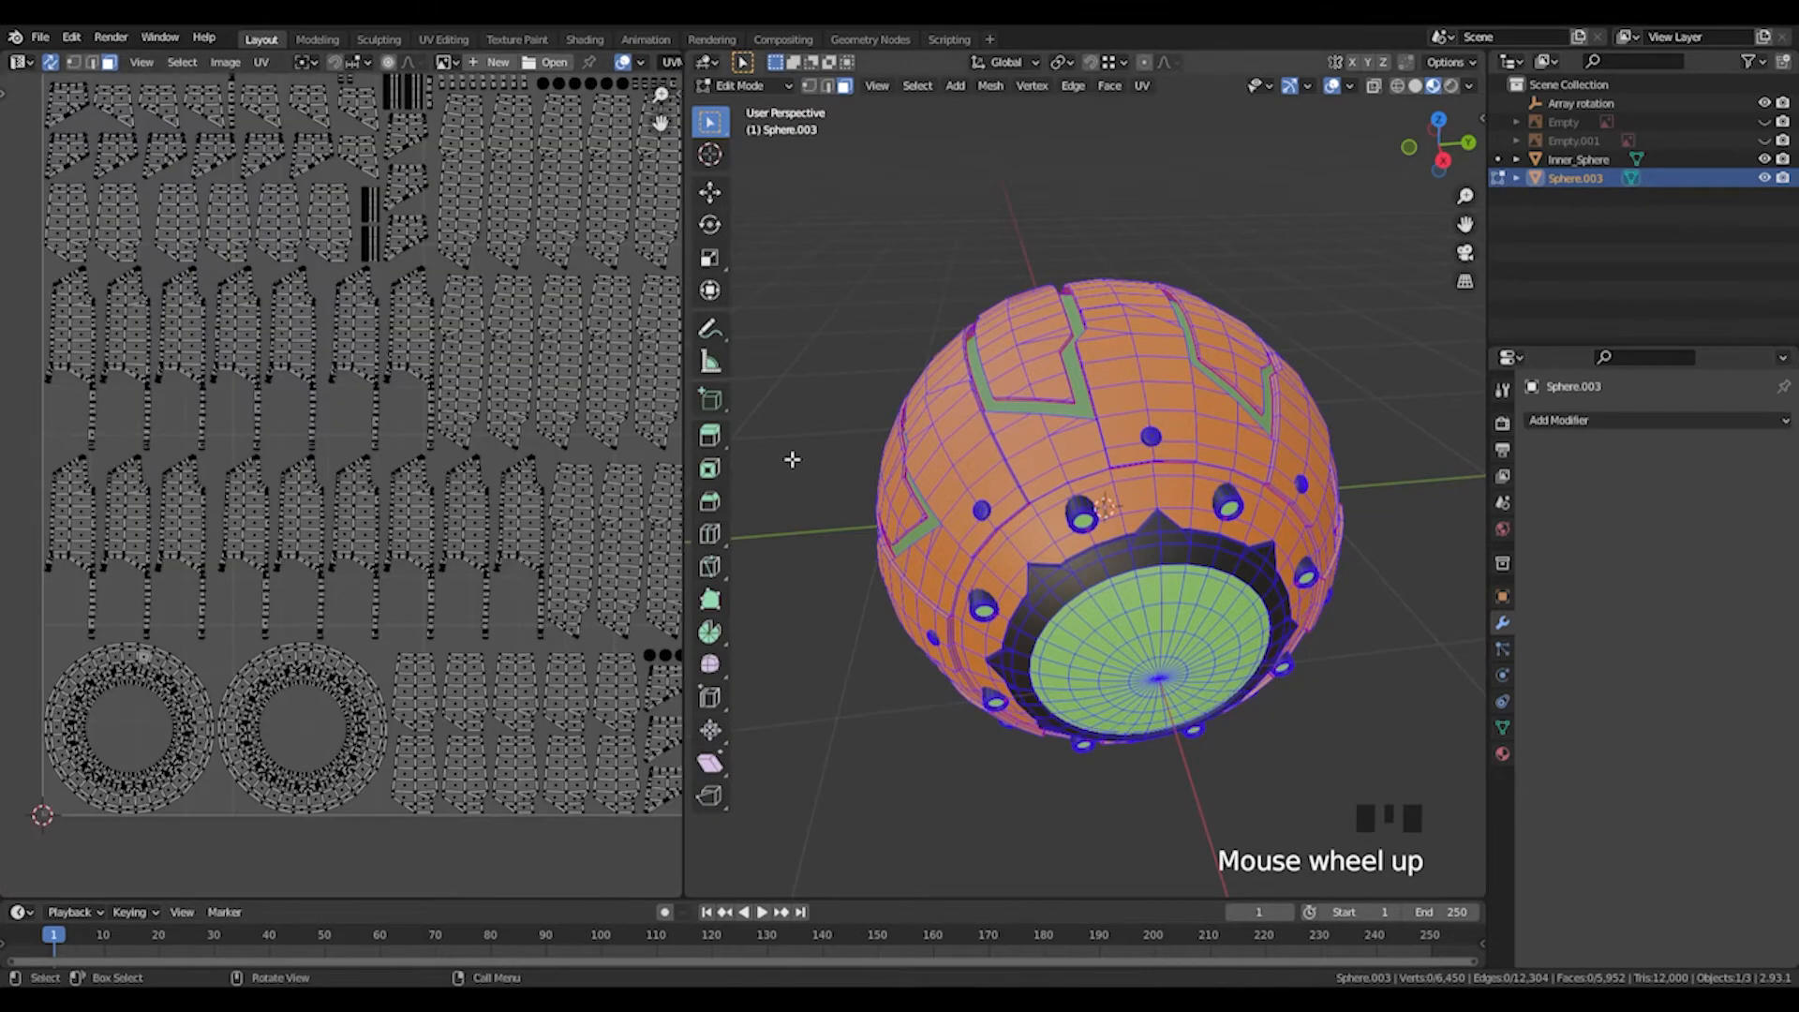
key("Tab")
middle_click_drag(1312, 269, 1216, 293)
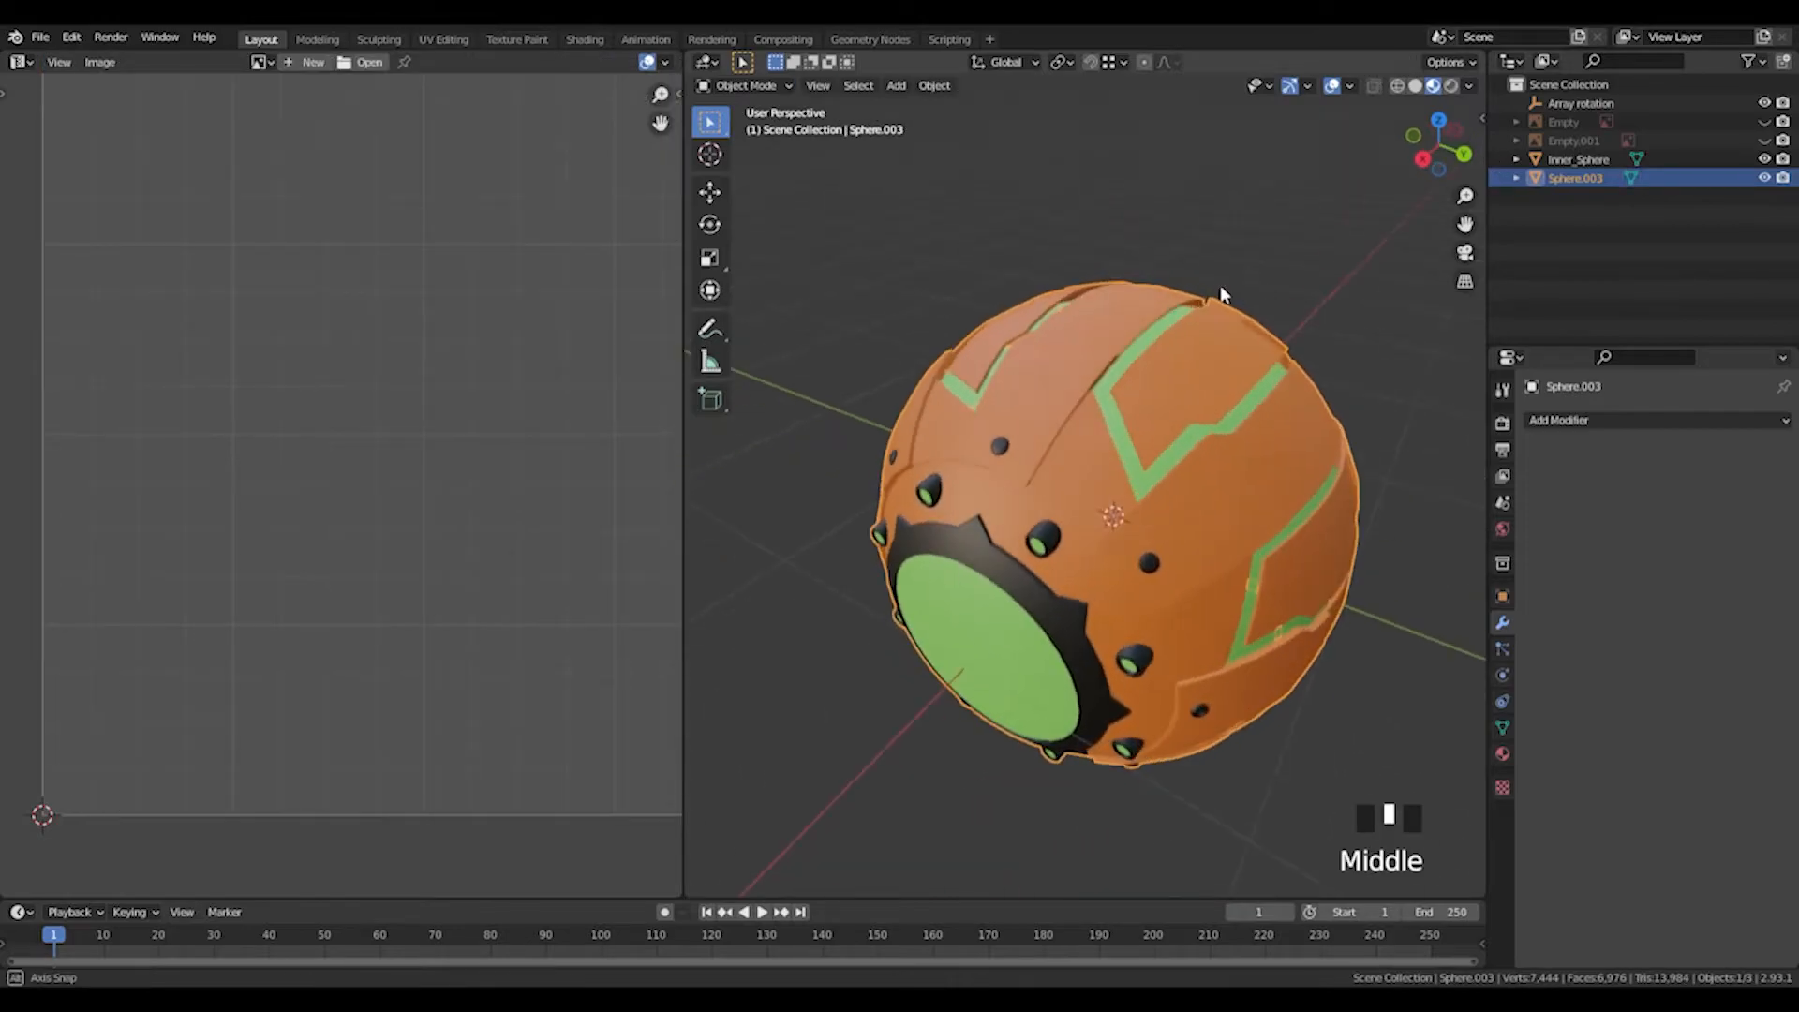
key("Tab")
key("Tab")
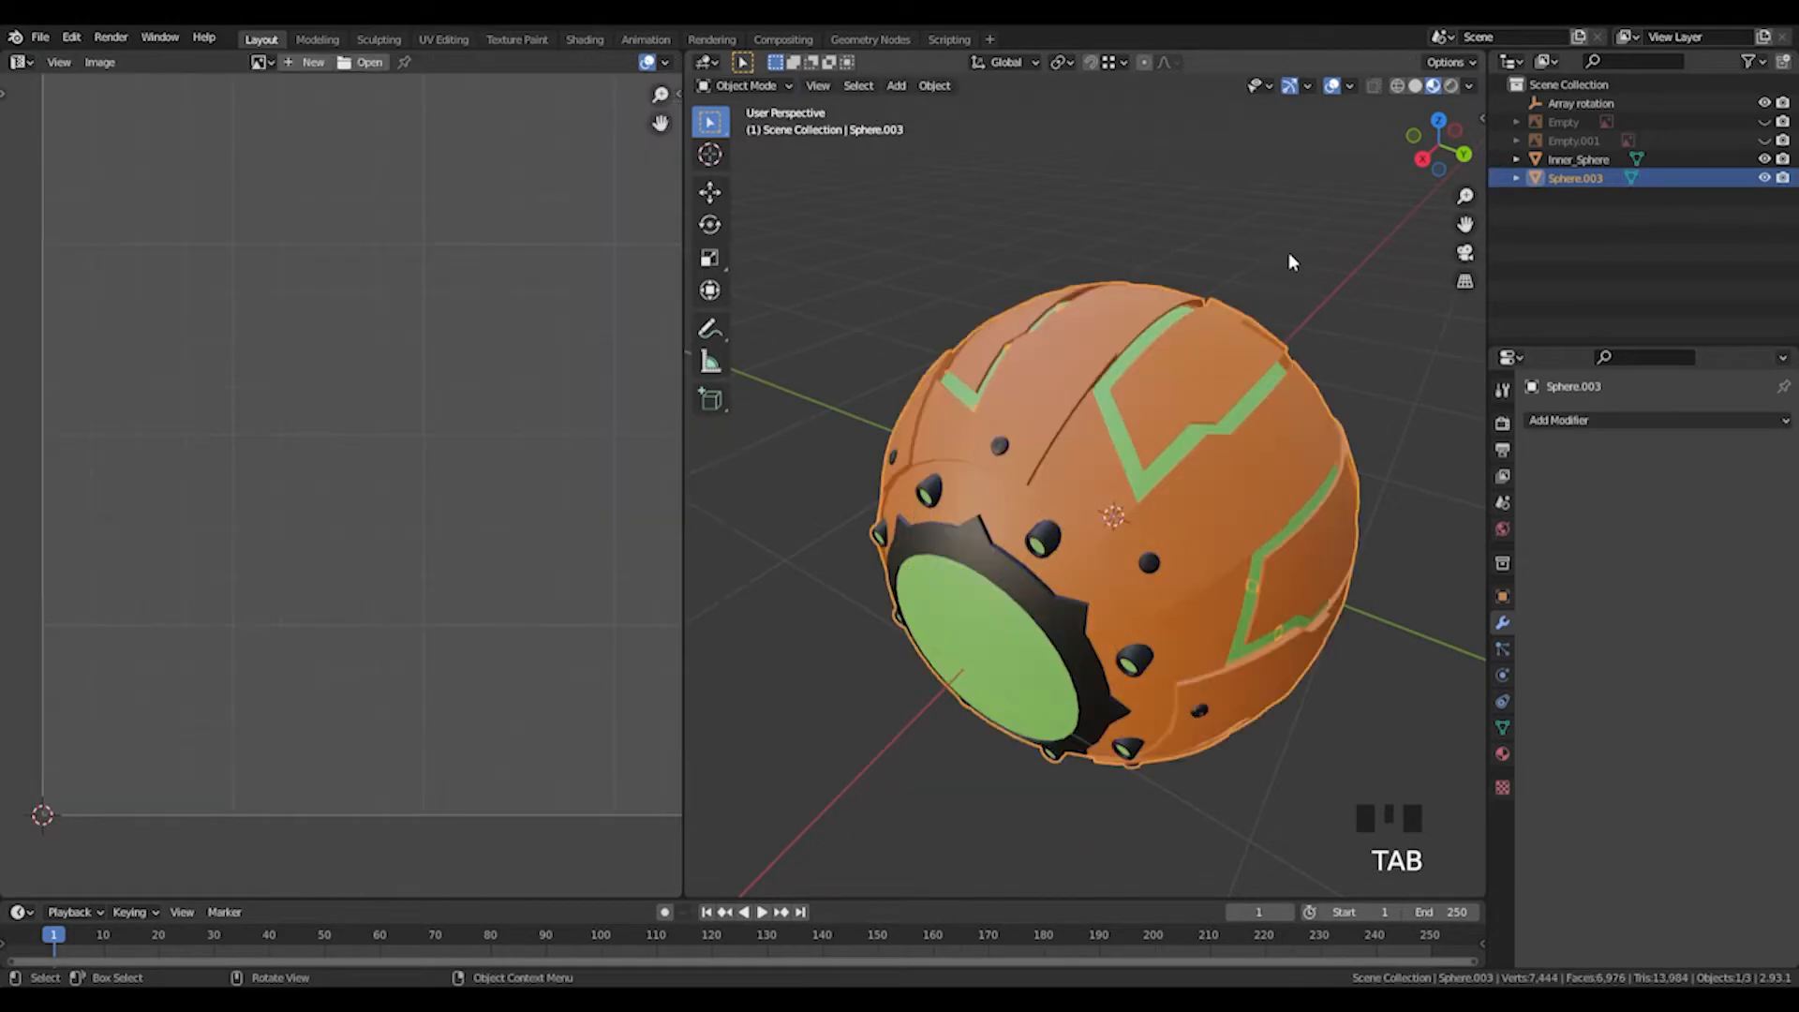
left_click(1275, 261)
key("Tab")
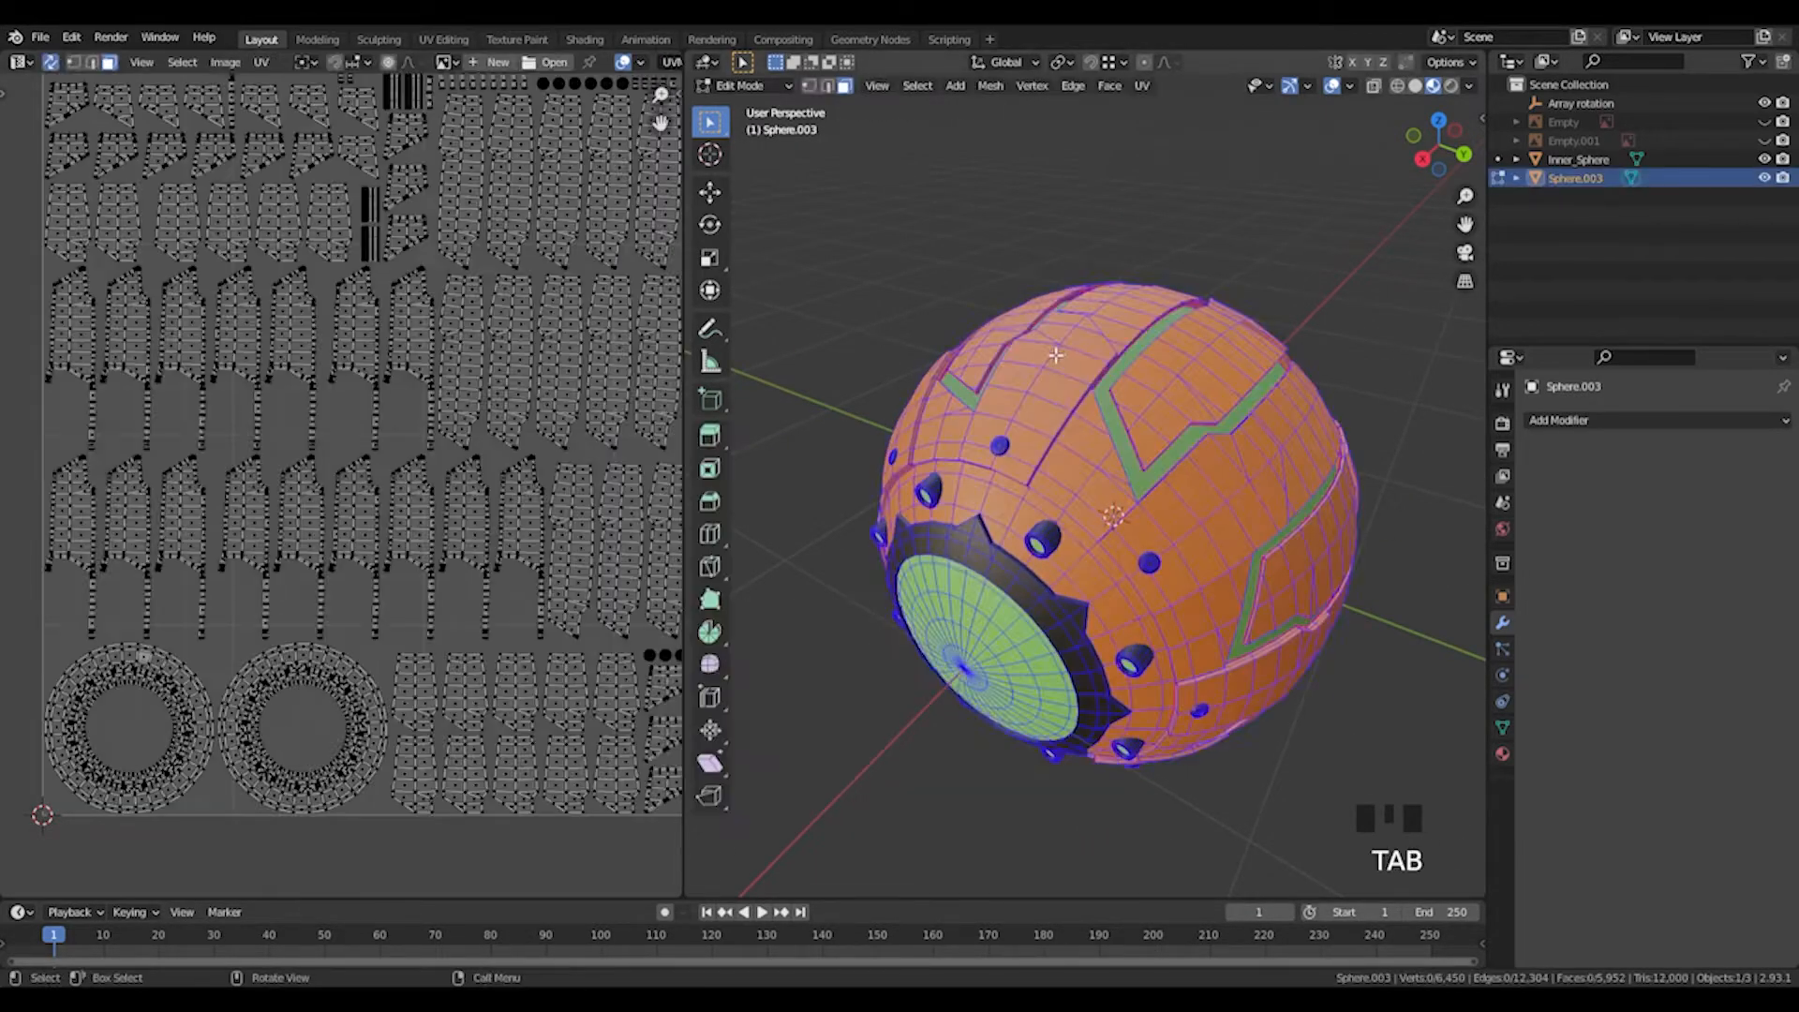
key("Home")
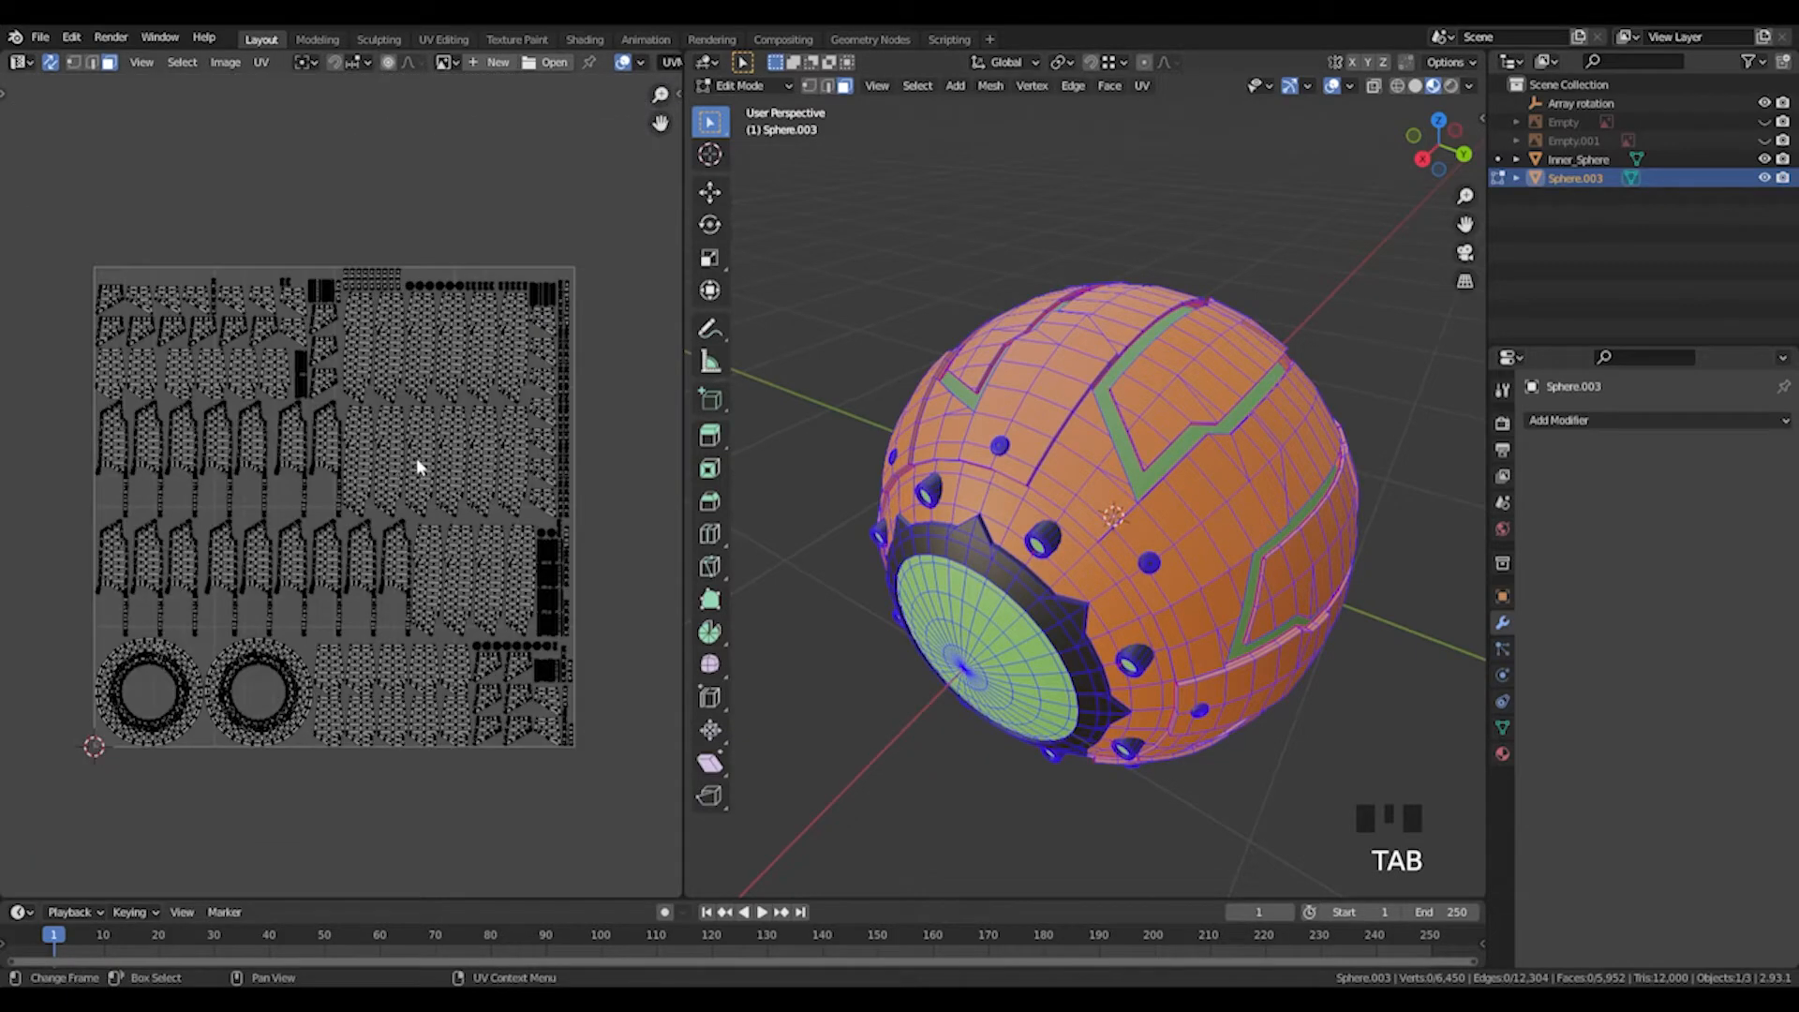
middle_click_drag(1017, 417, 1024, 389)
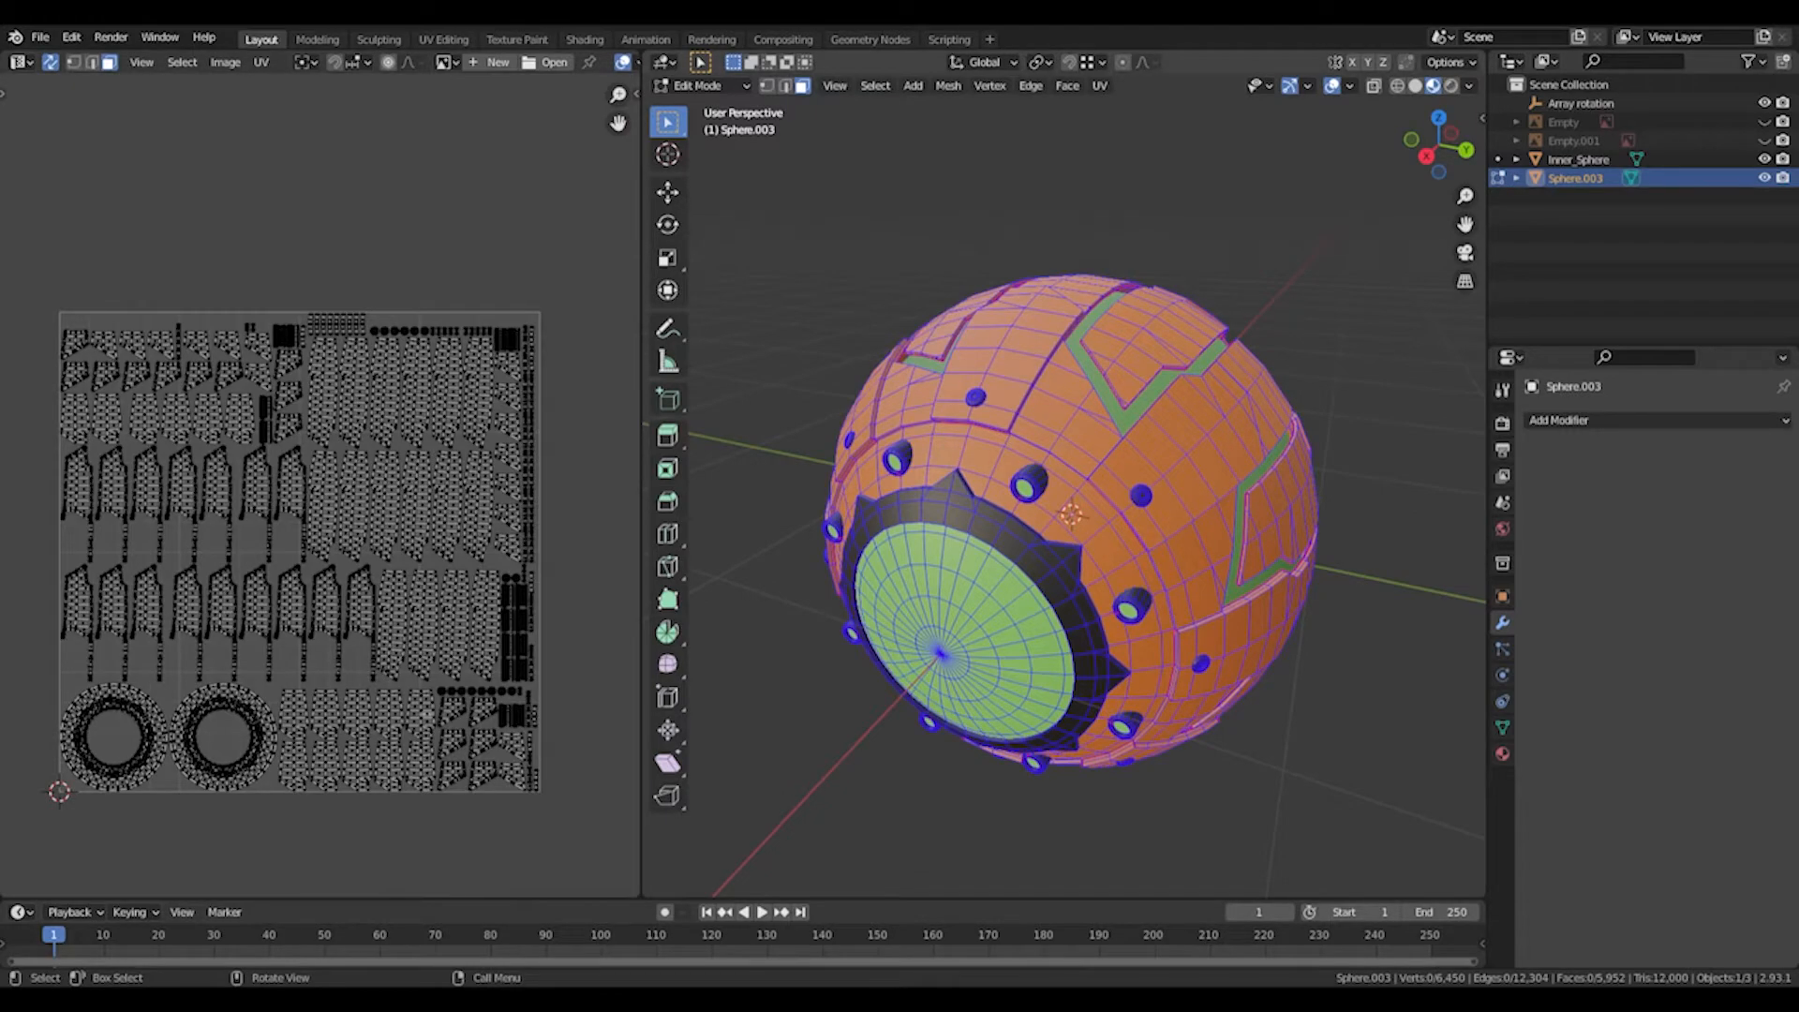
middle_click_drag(993, 356, 1022, 411)
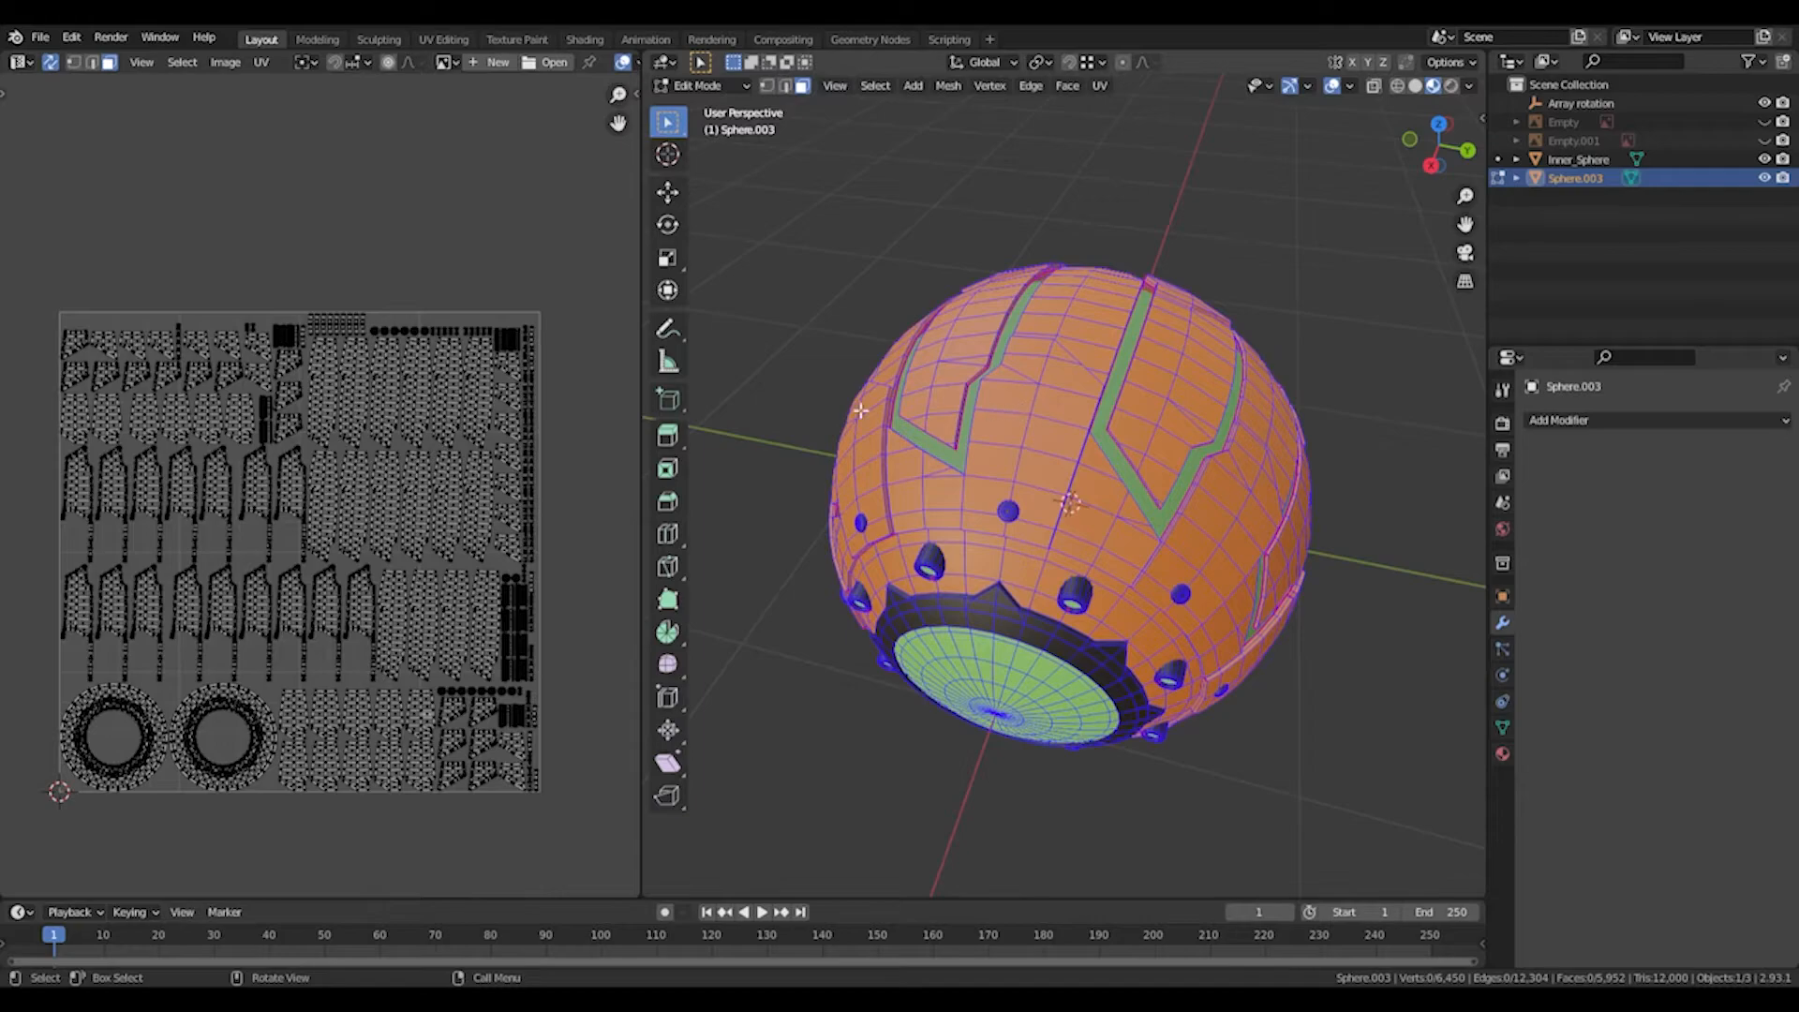
Select the row of six plate islands in the packed UV layout and check which panels they cover on the sphere.
scroll(819, 413, "up", 2)
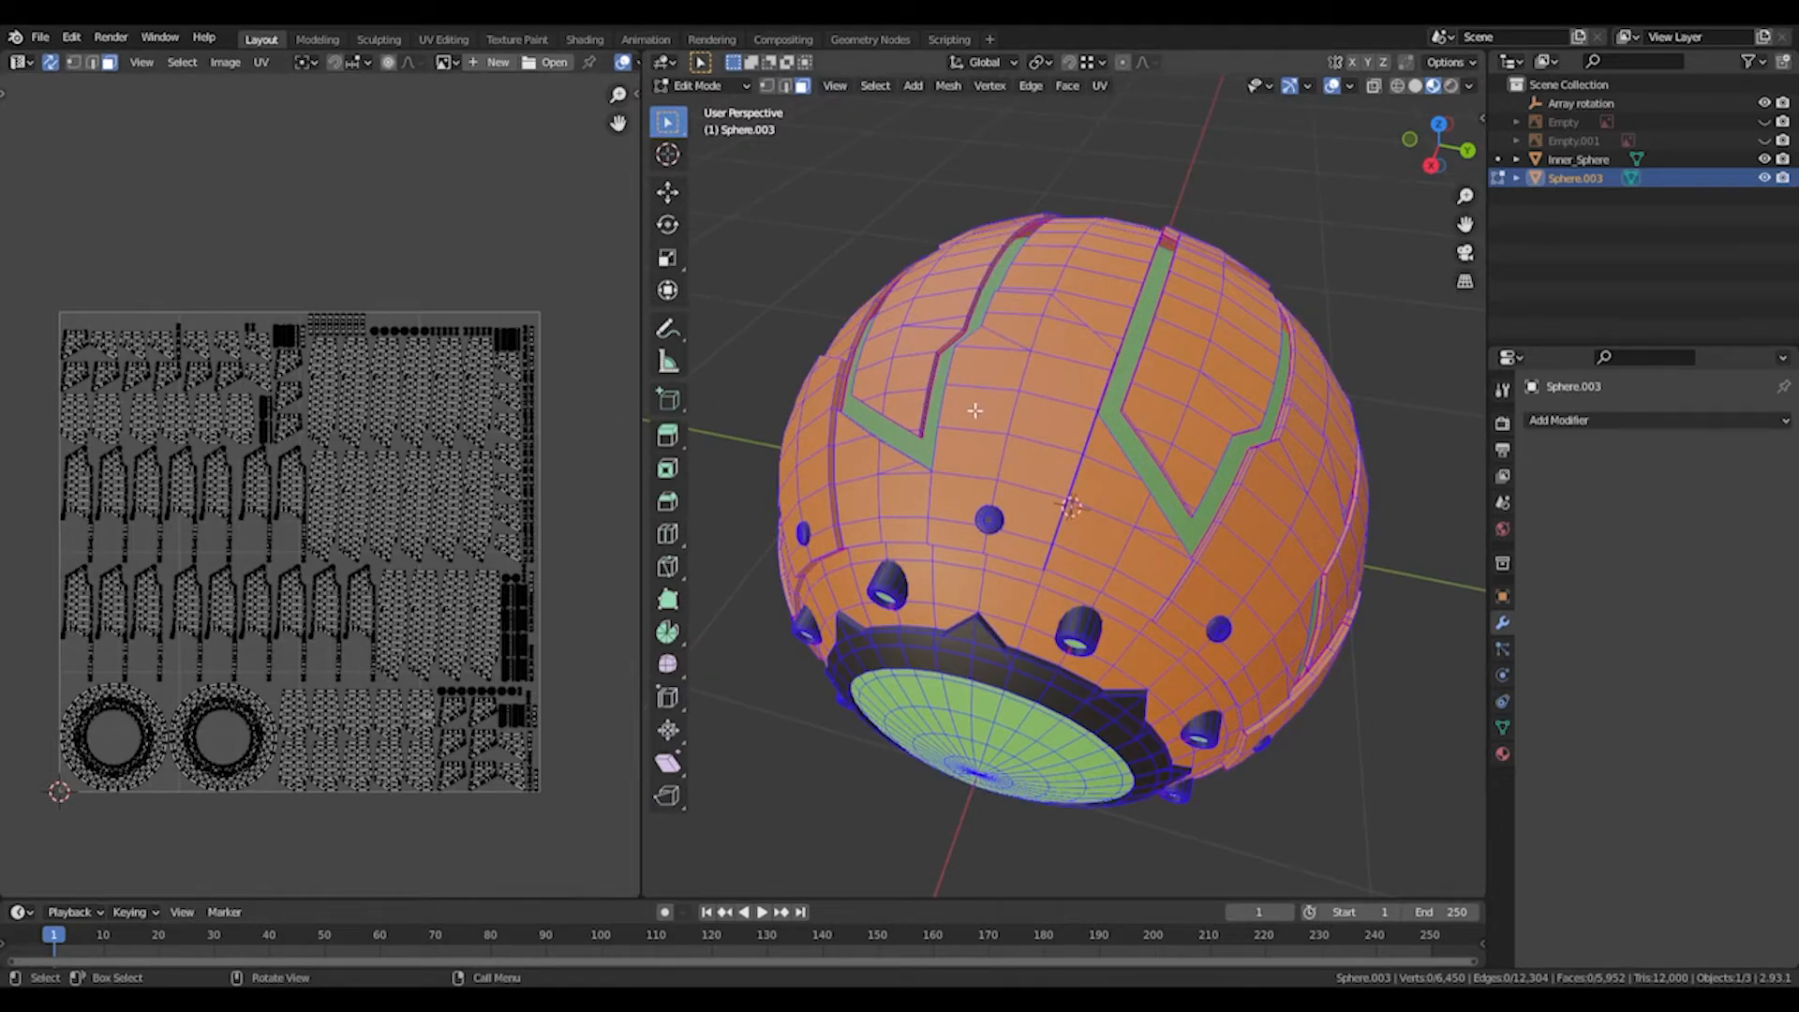
middle_click_drag(1098, 525, 1054, 470)
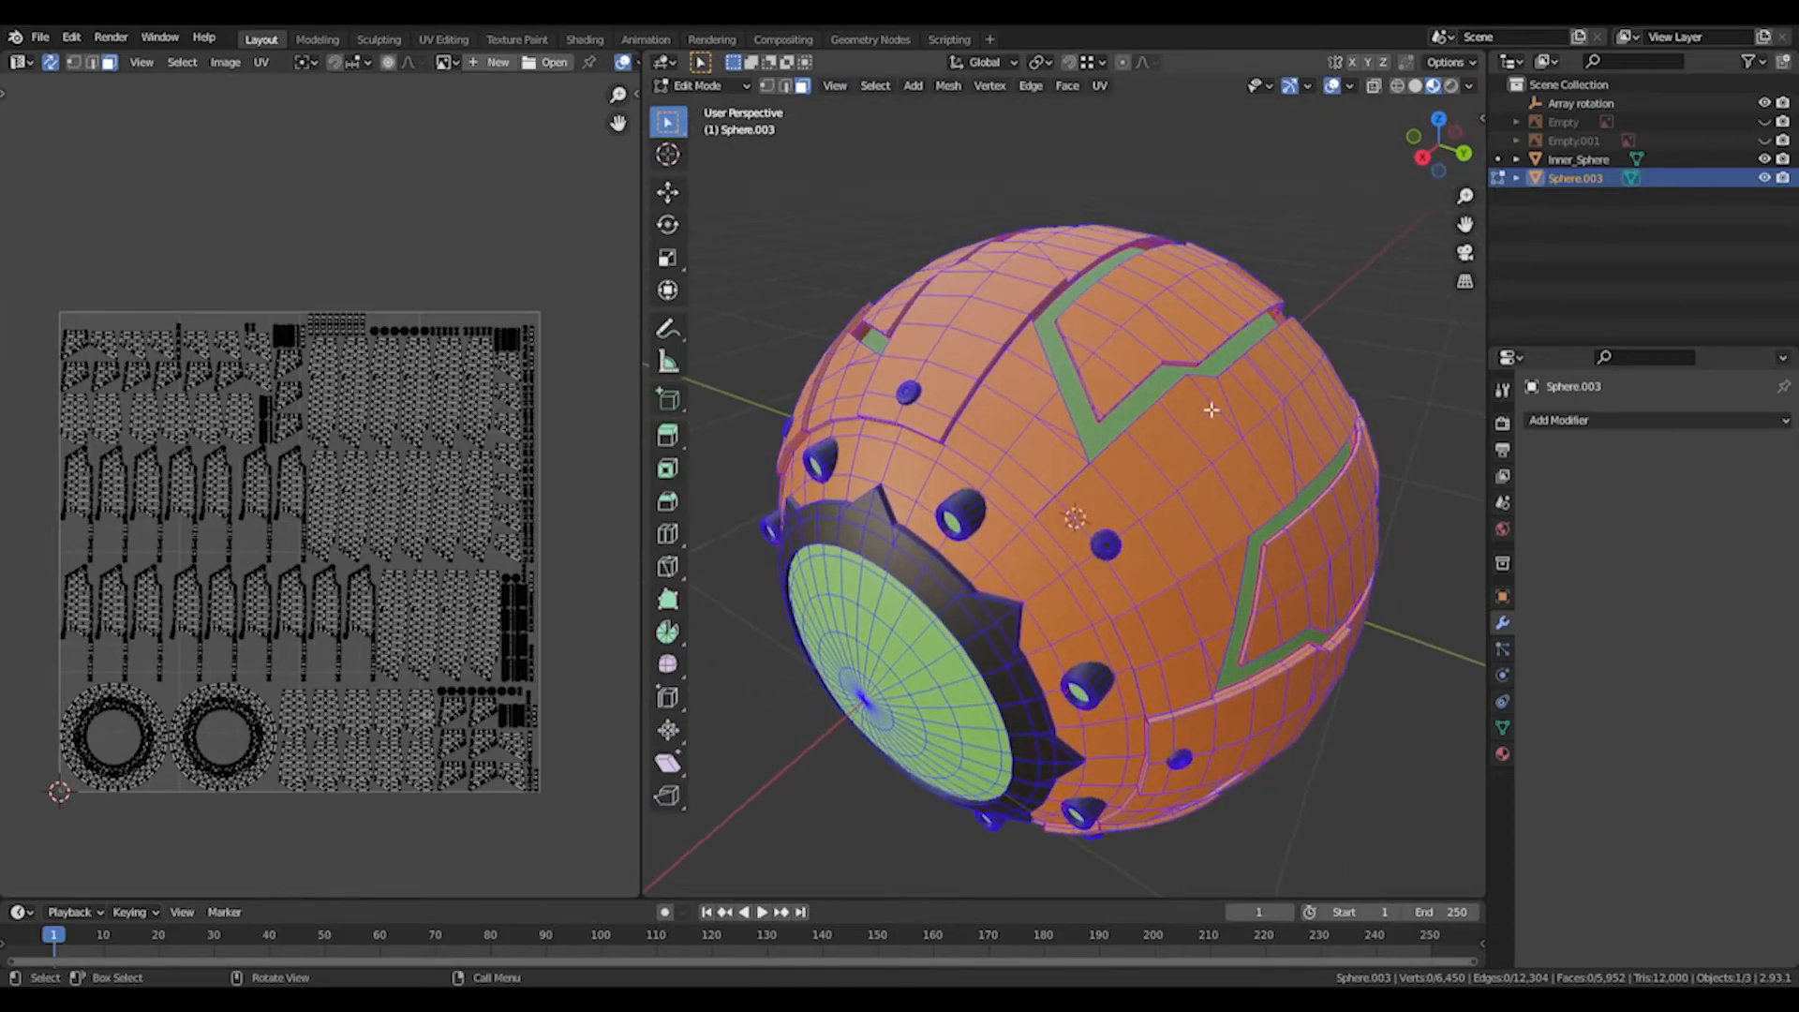
middle_click_drag(1187, 528, 1133, 582)
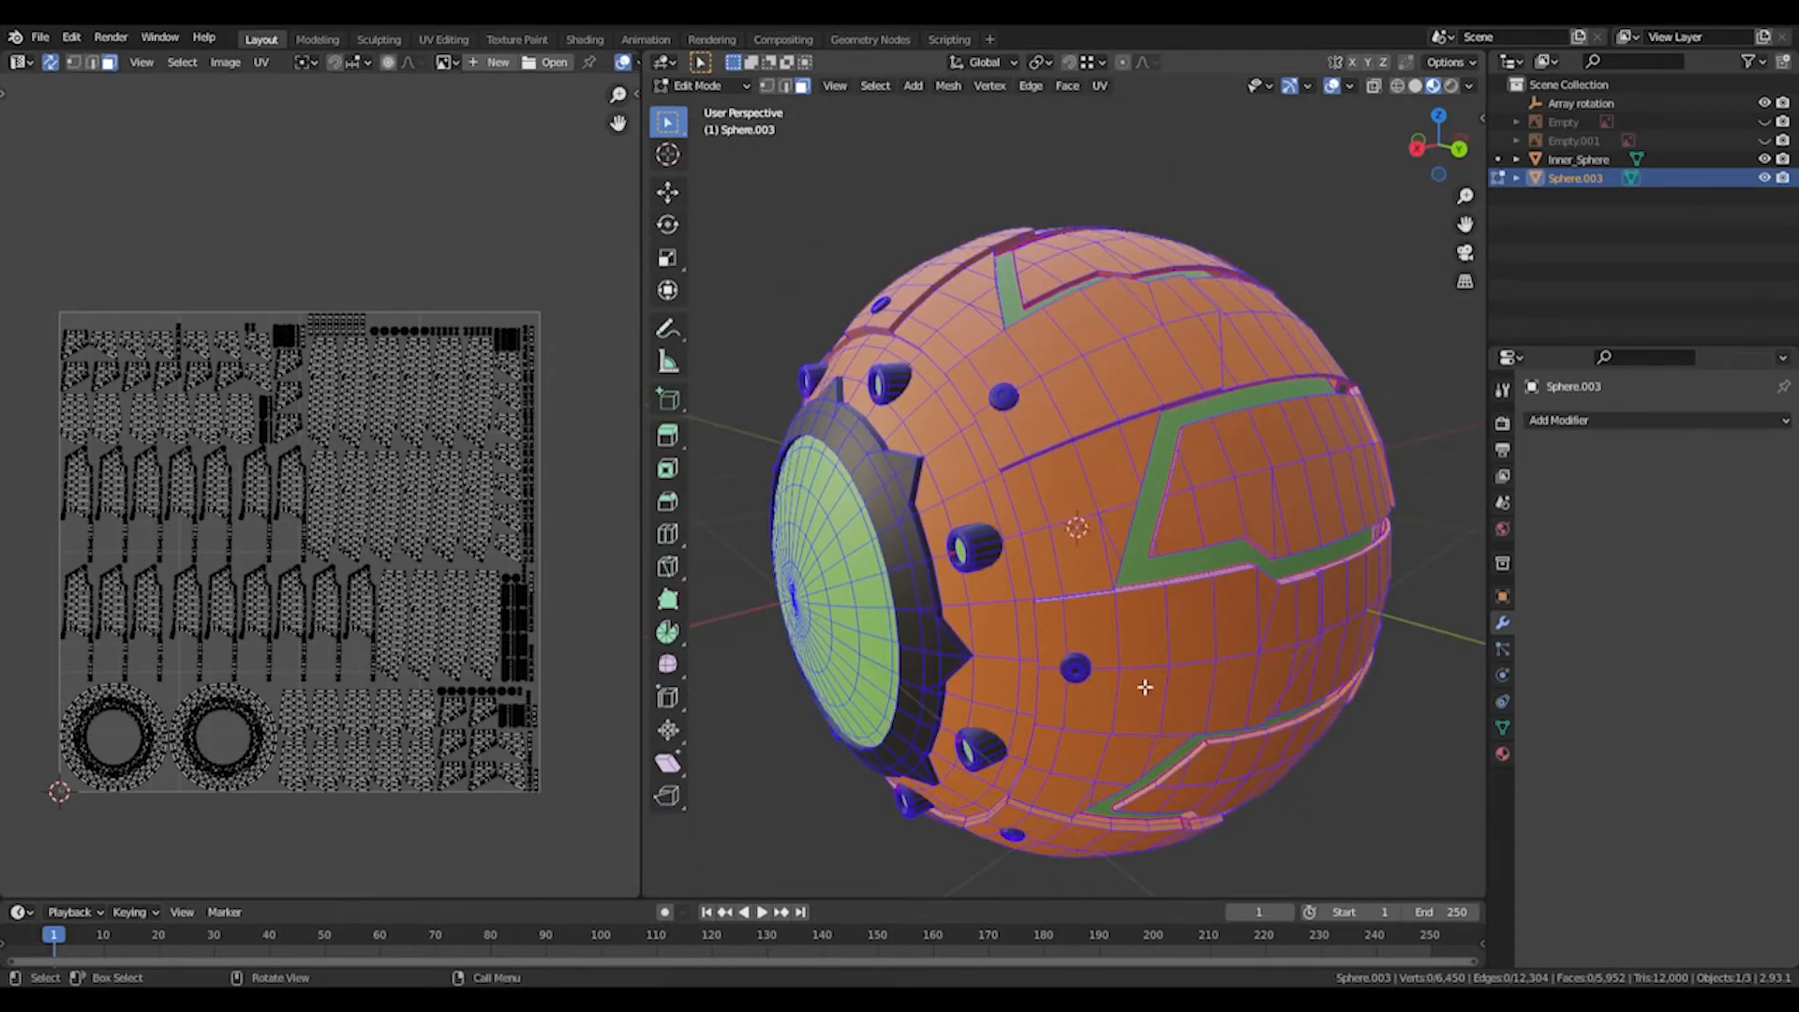
scroll(238, 423, "up", 2)
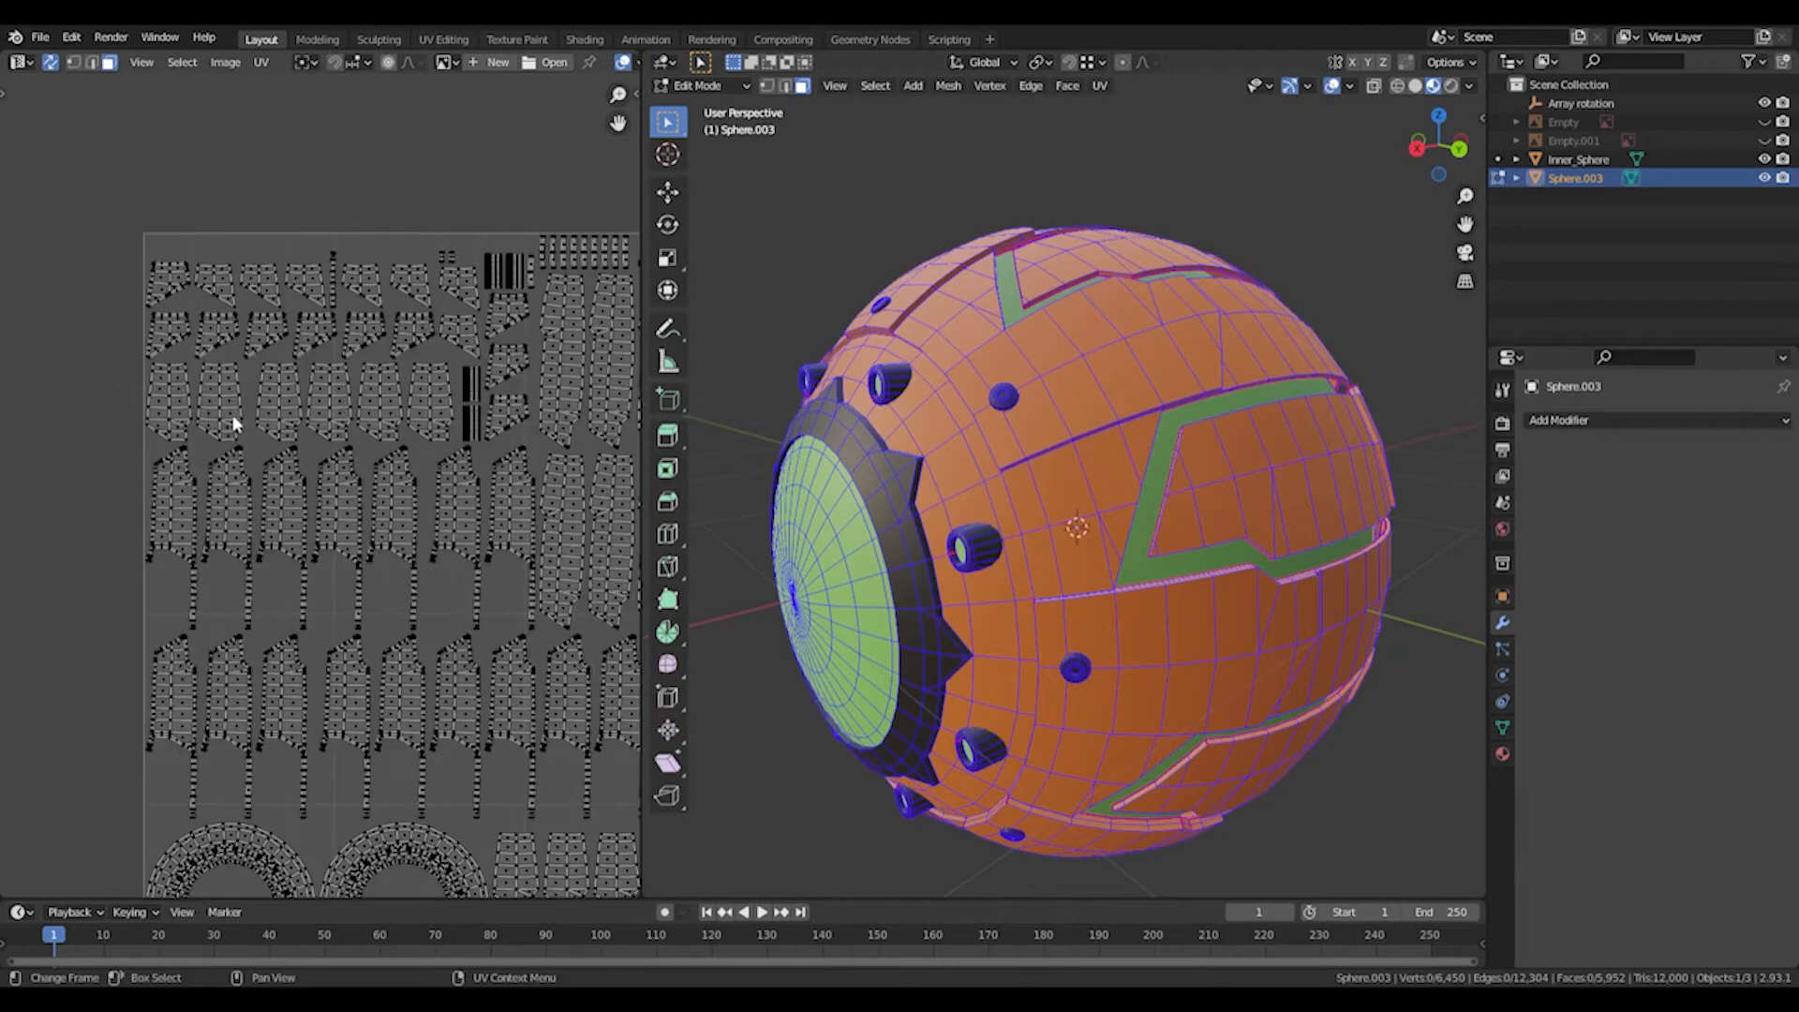
left_click_drag(142, 361, 454, 442)
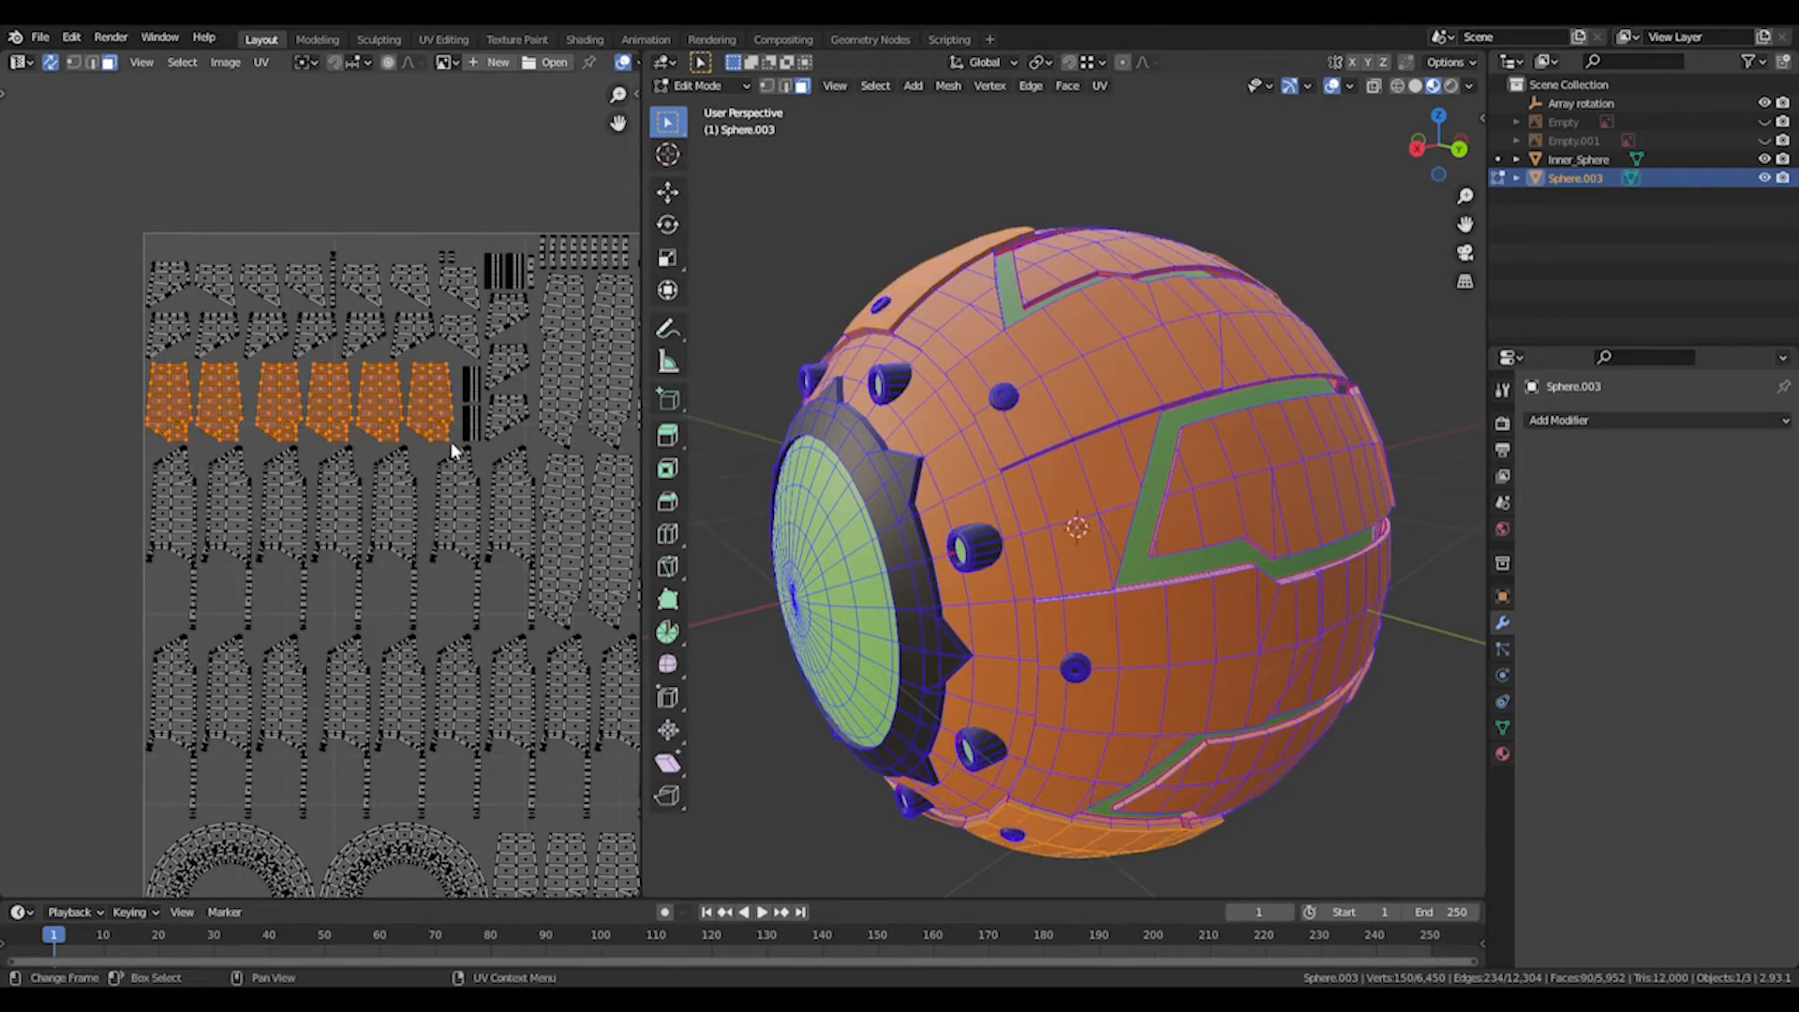
scroll(500, 564, "up", 4)
scroll(506, 631, "down", 4)
scroll(328, 468, "up", 3)
scroll(328, 469, "down", 1)
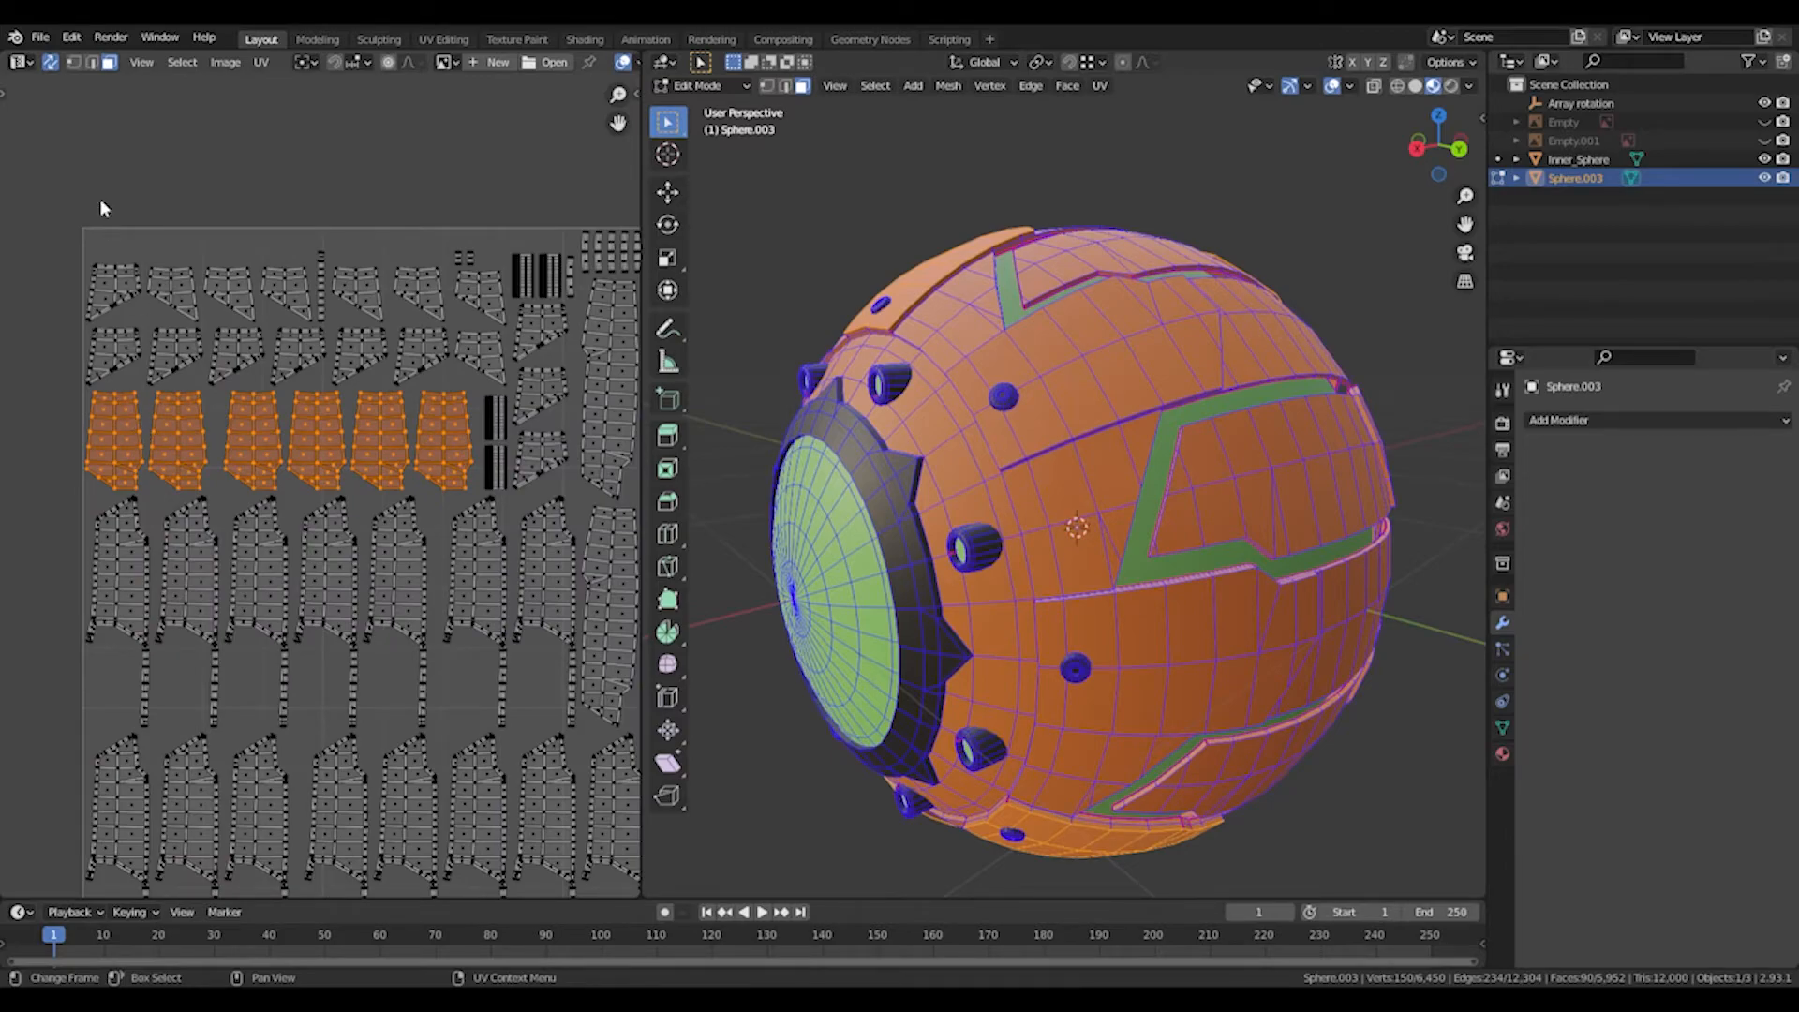
middle_click_drag(1054, 647, 1071, 518)
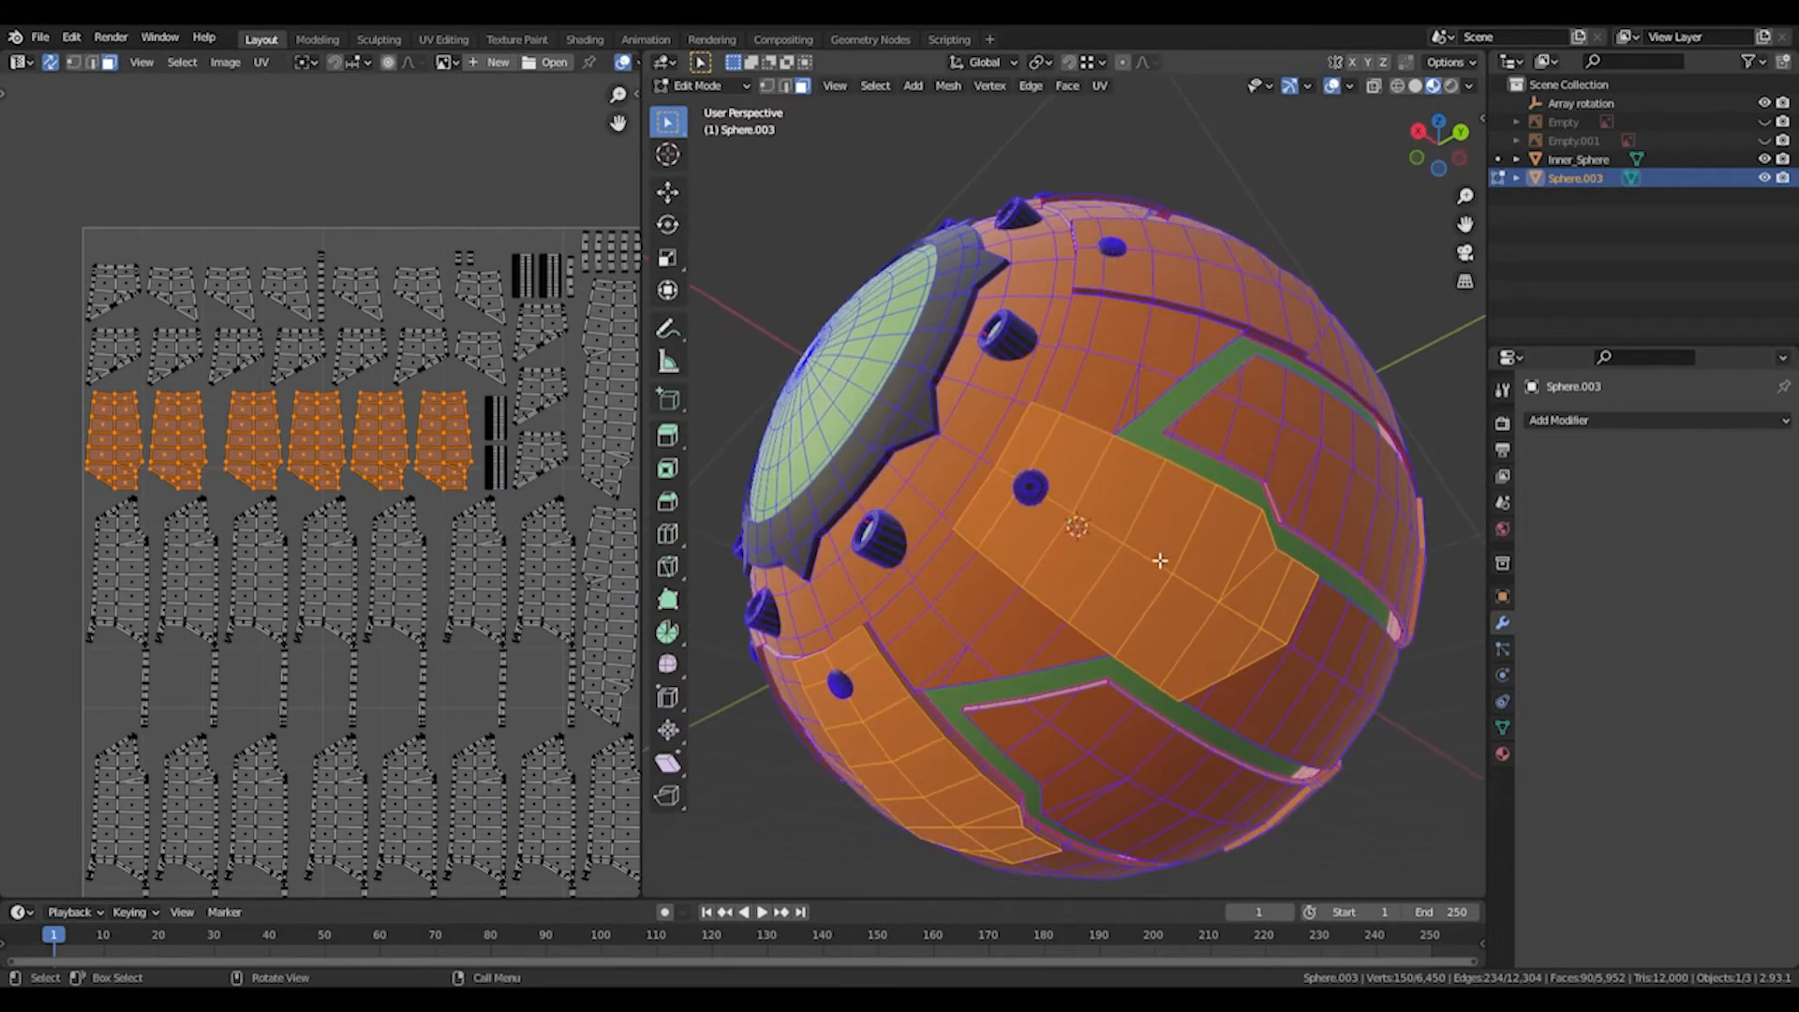
Add the block of ten matching plate islands to the UV selection so the remaining raised panels are included.
middle_click_drag(412, 575, 371, 518)
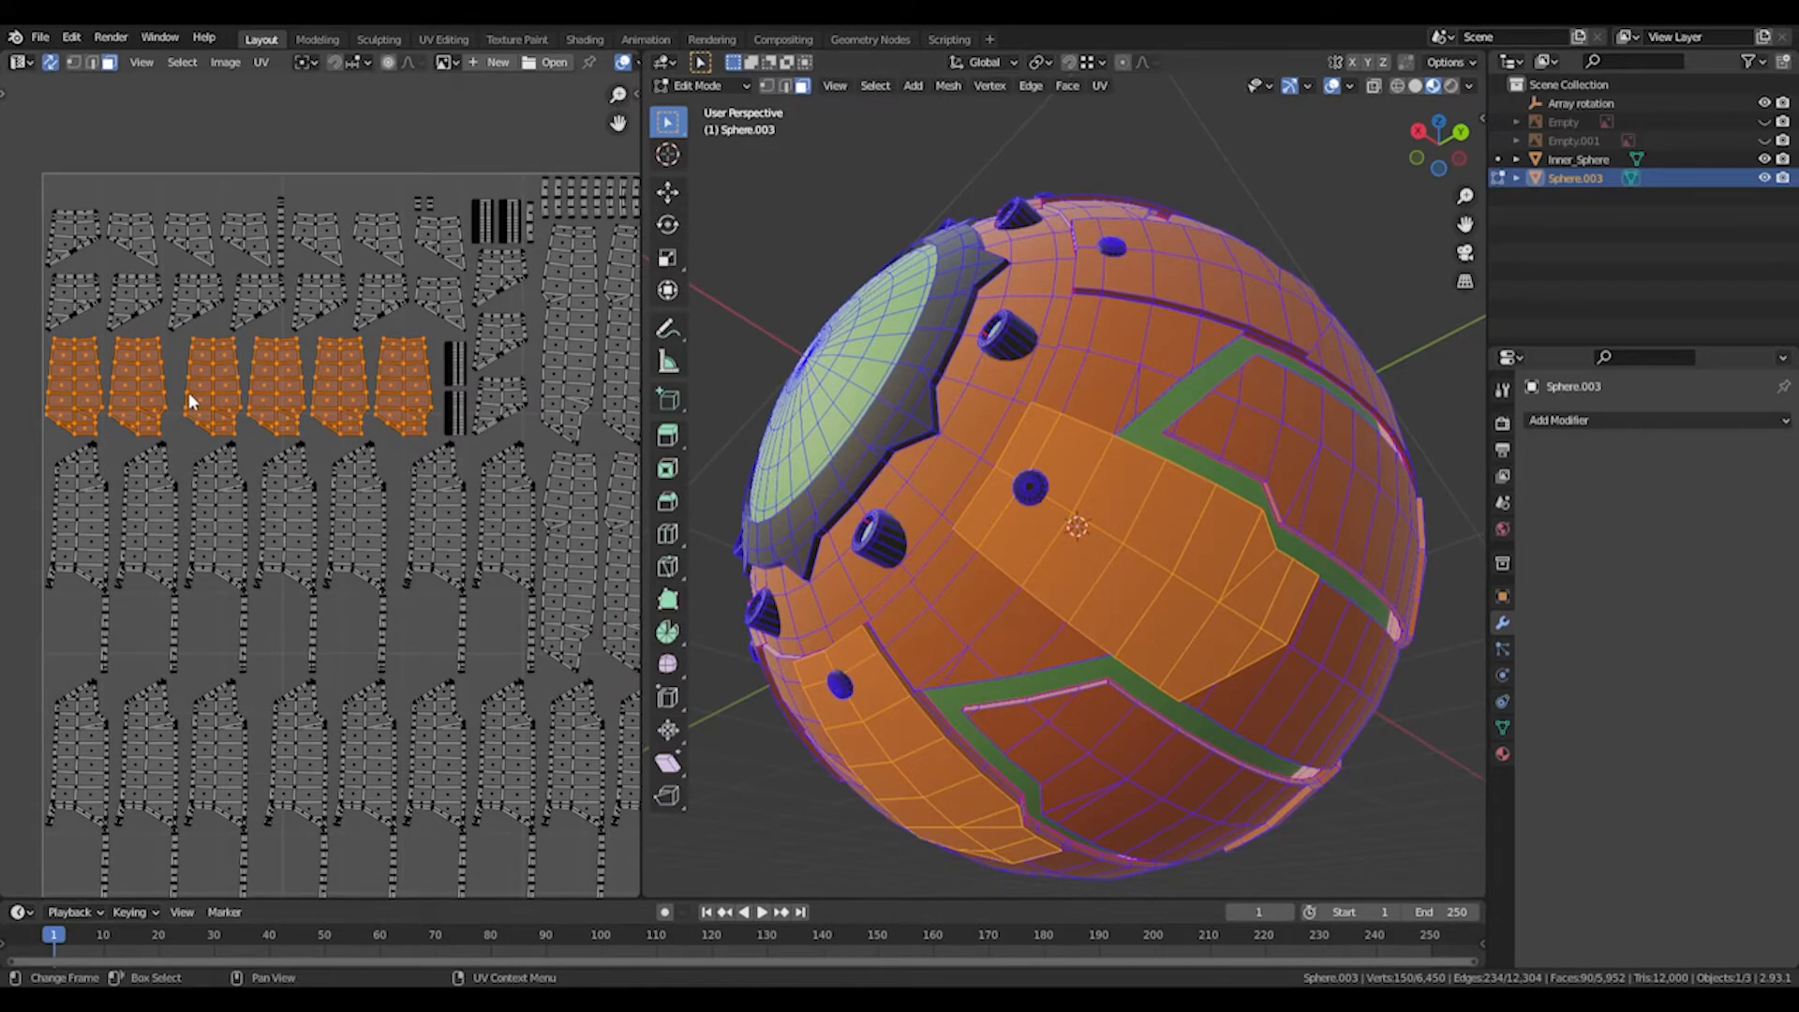
middle_click_drag(608, 895, 193, 505)
left_click_drag(158, 463, 461, 668)
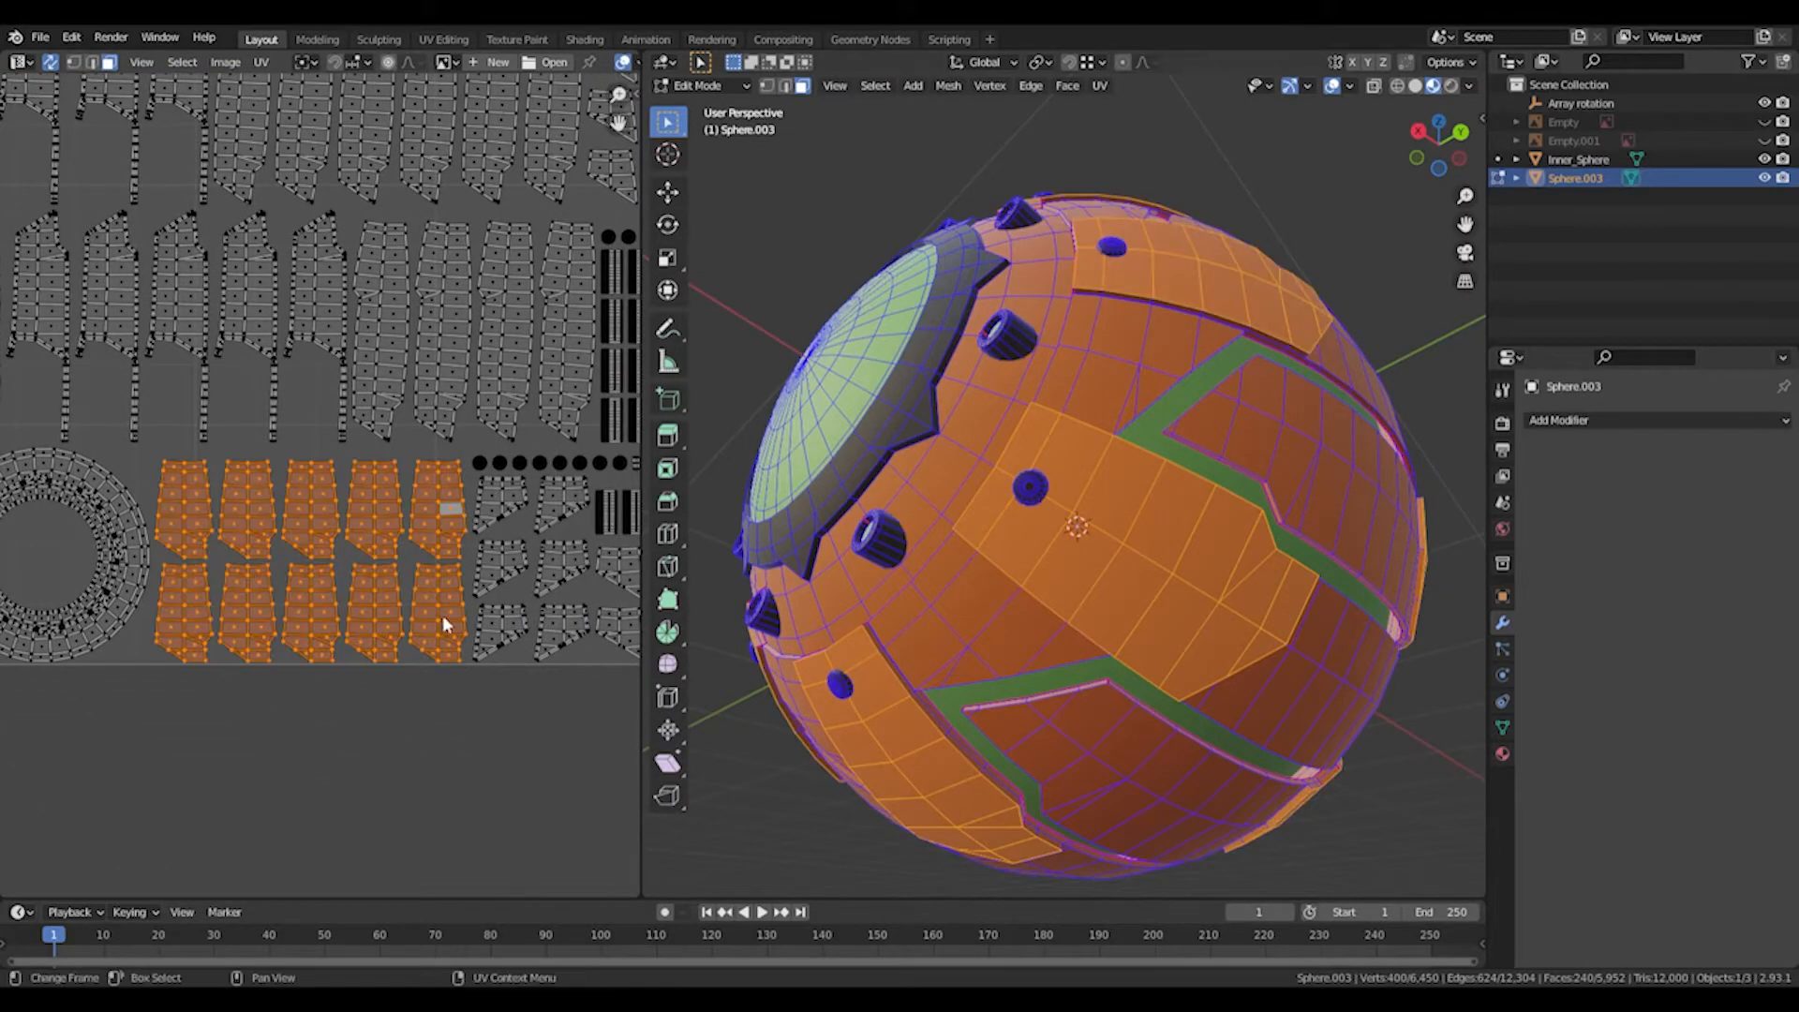
scroll(309, 319, "down", 4)
middle_click_drag(1031, 562, 1414, 655)
Add a new material to the joined sphere and name it Knurling.
left_click(1502, 754)
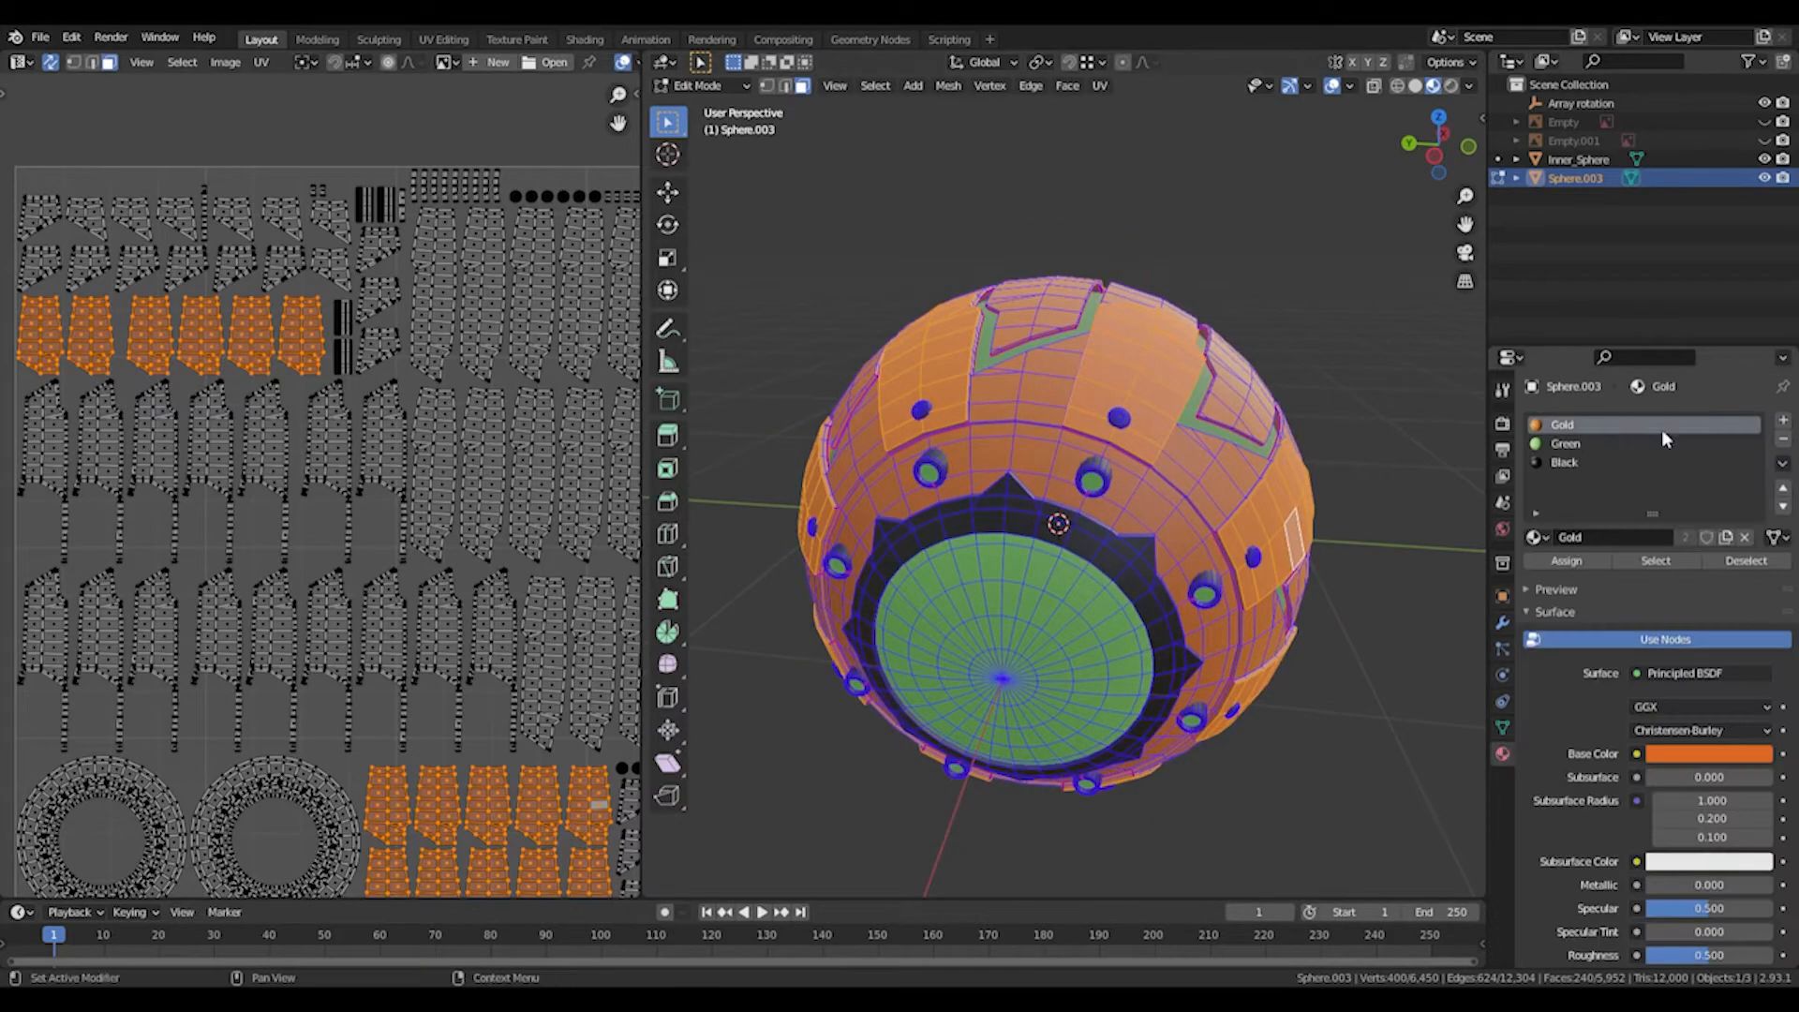
left_click(1784, 419)
left_click(1617, 536)
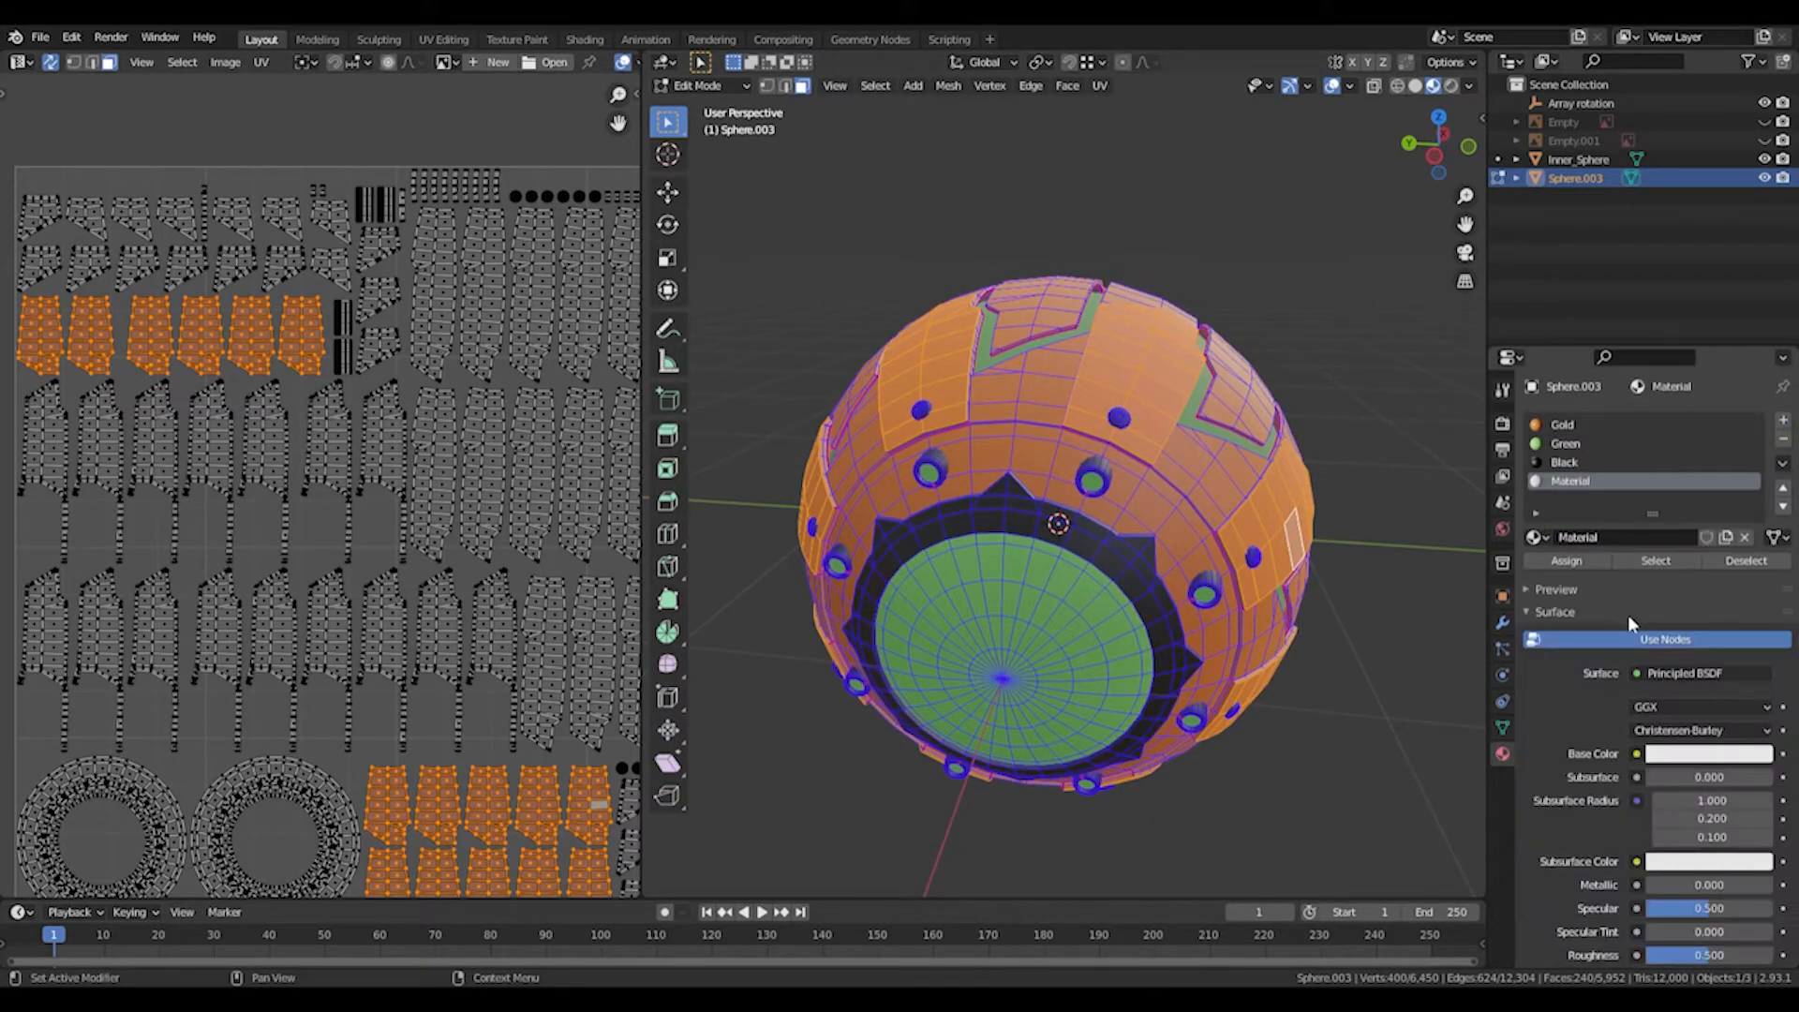
double_click(1622, 537)
type("Kr")
type("urling")
key("Return")
Assign the Knurling material to the selected panel faces and clear the selection.
left_click(1565, 560)
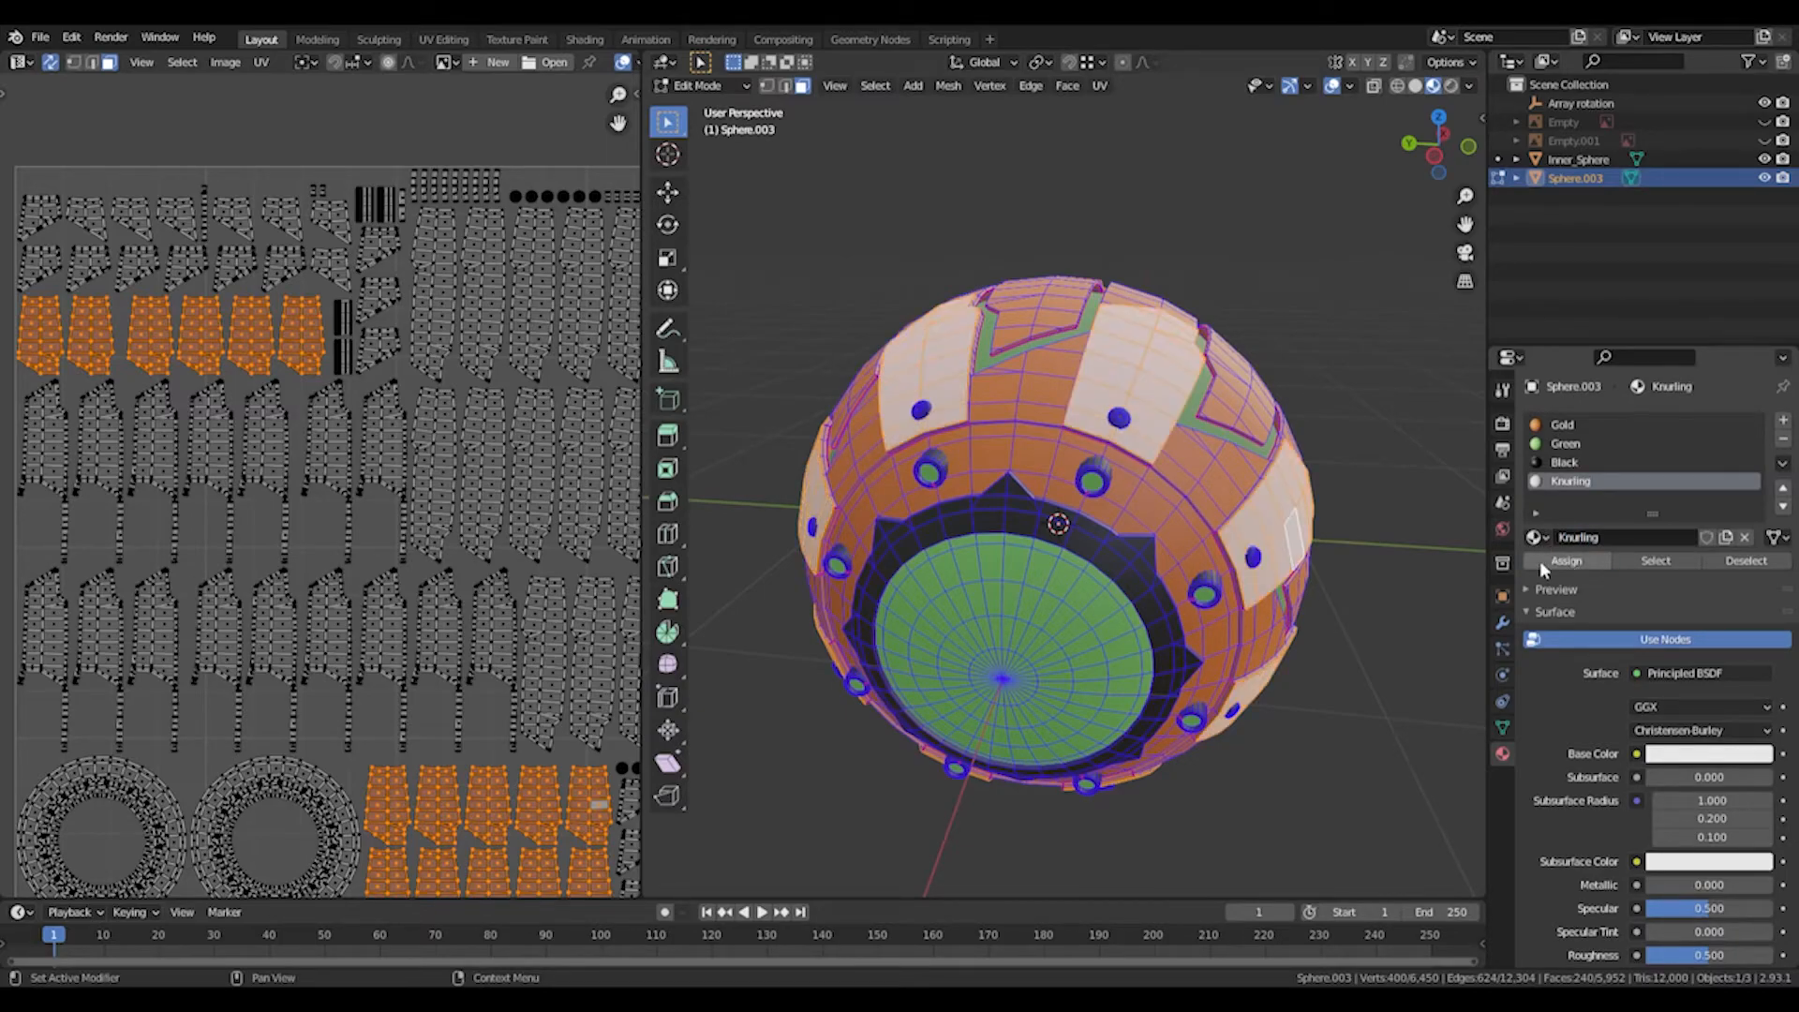
middle_click_drag(1414, 577, 1194, 517)
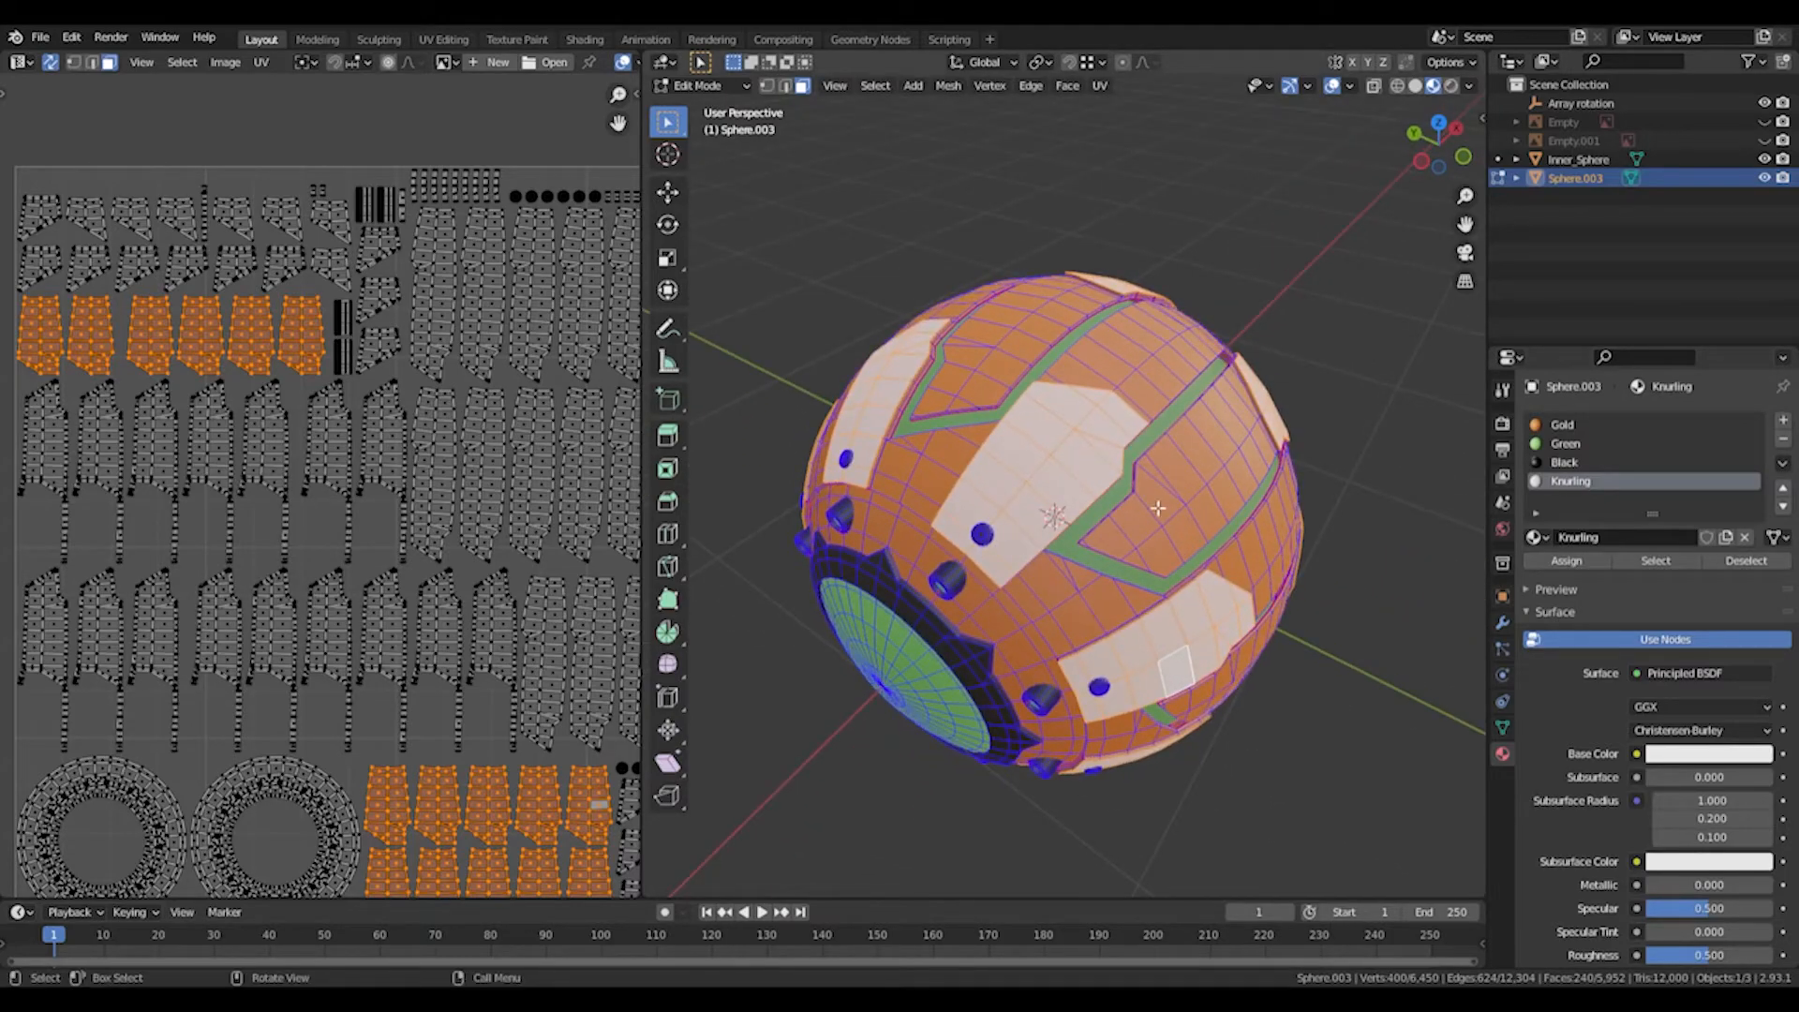
middle_click_drag(1041, 479, 1440, 487)
left_click(1426, 518)
middle_click_drag(1059, 405, 1029, 382)
scroll(1063, 376, "up", 1)
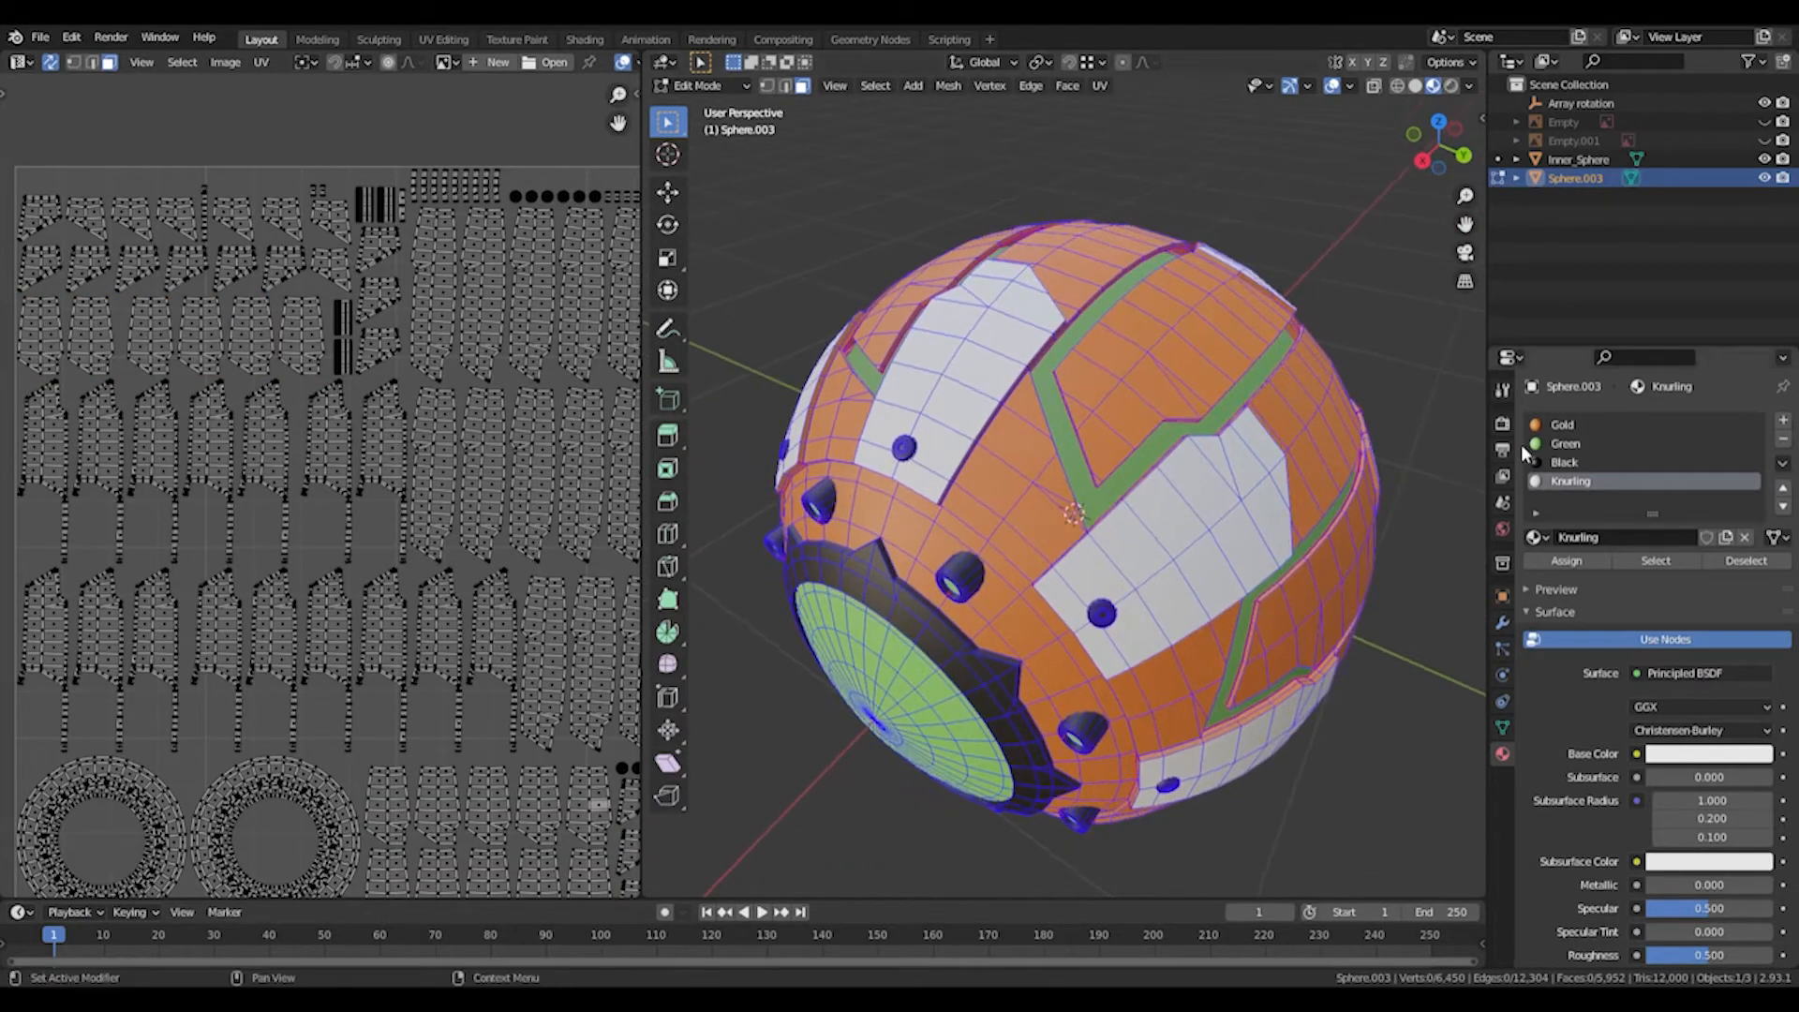
Copy the base color of the Gold material onto the Knurling material and compare the two.
left_click(1565, 424)
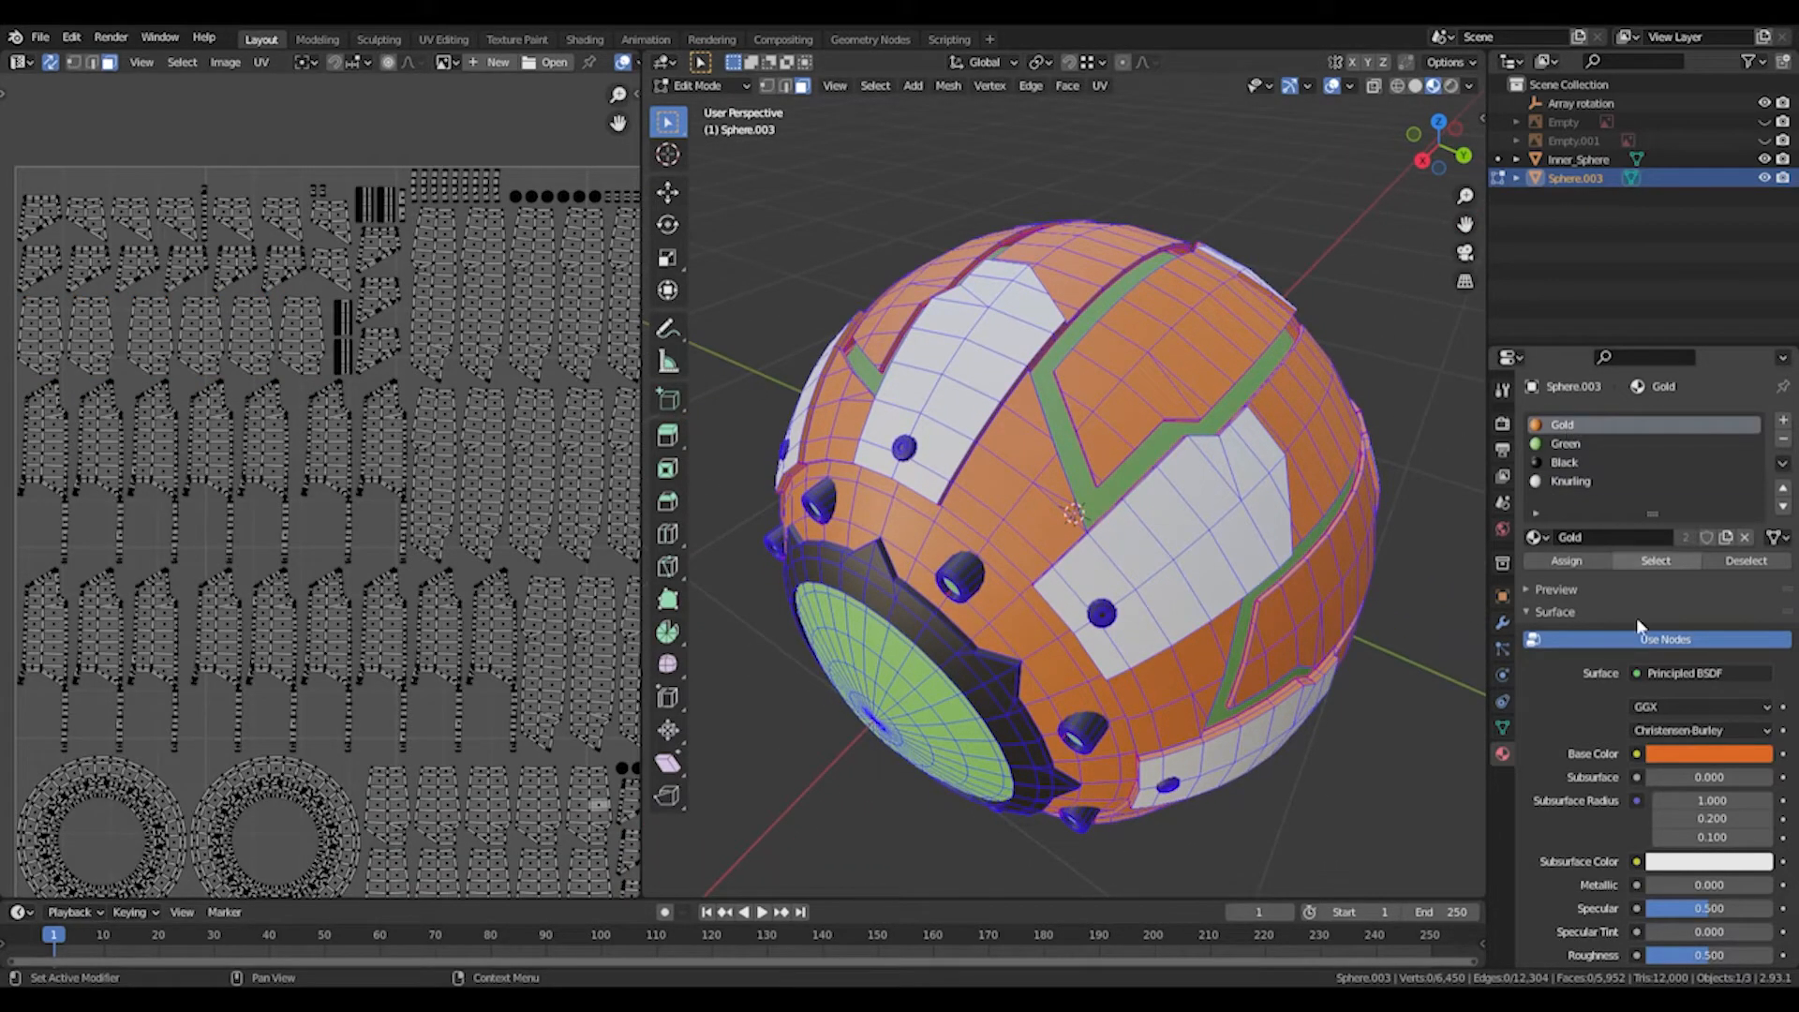
left_click(1658, 752)
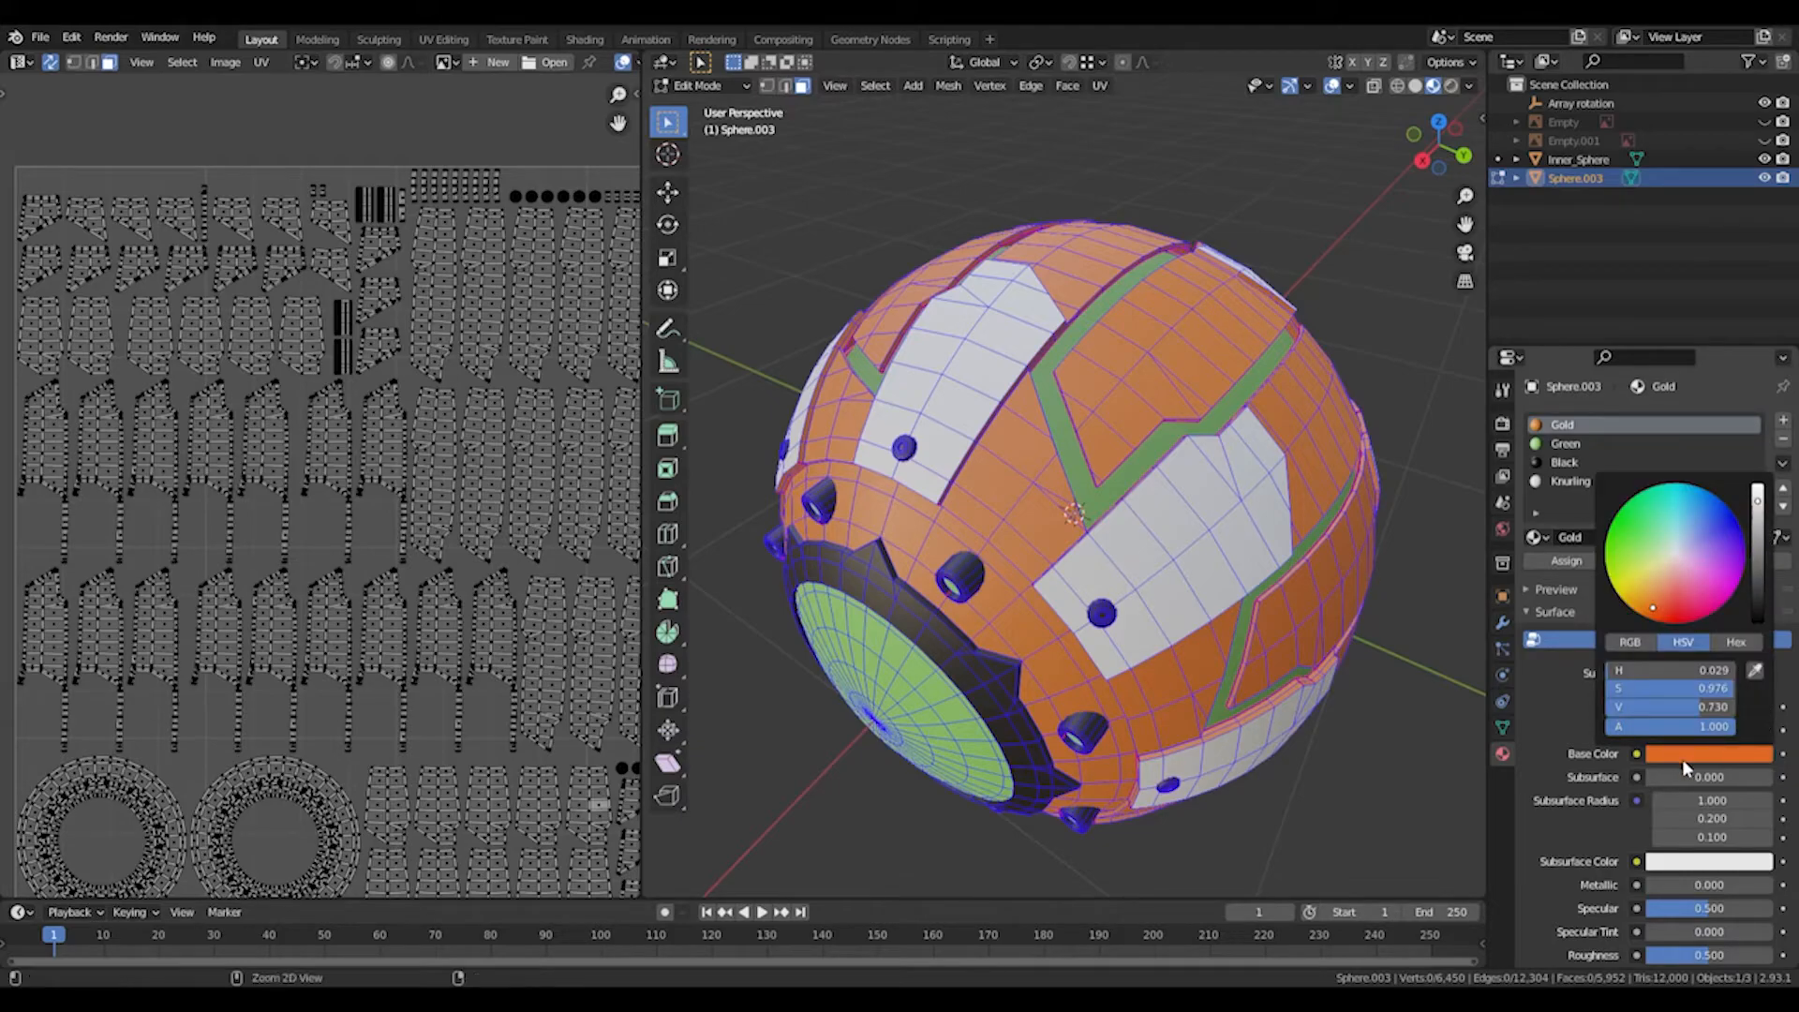
left_click(1557, 483)
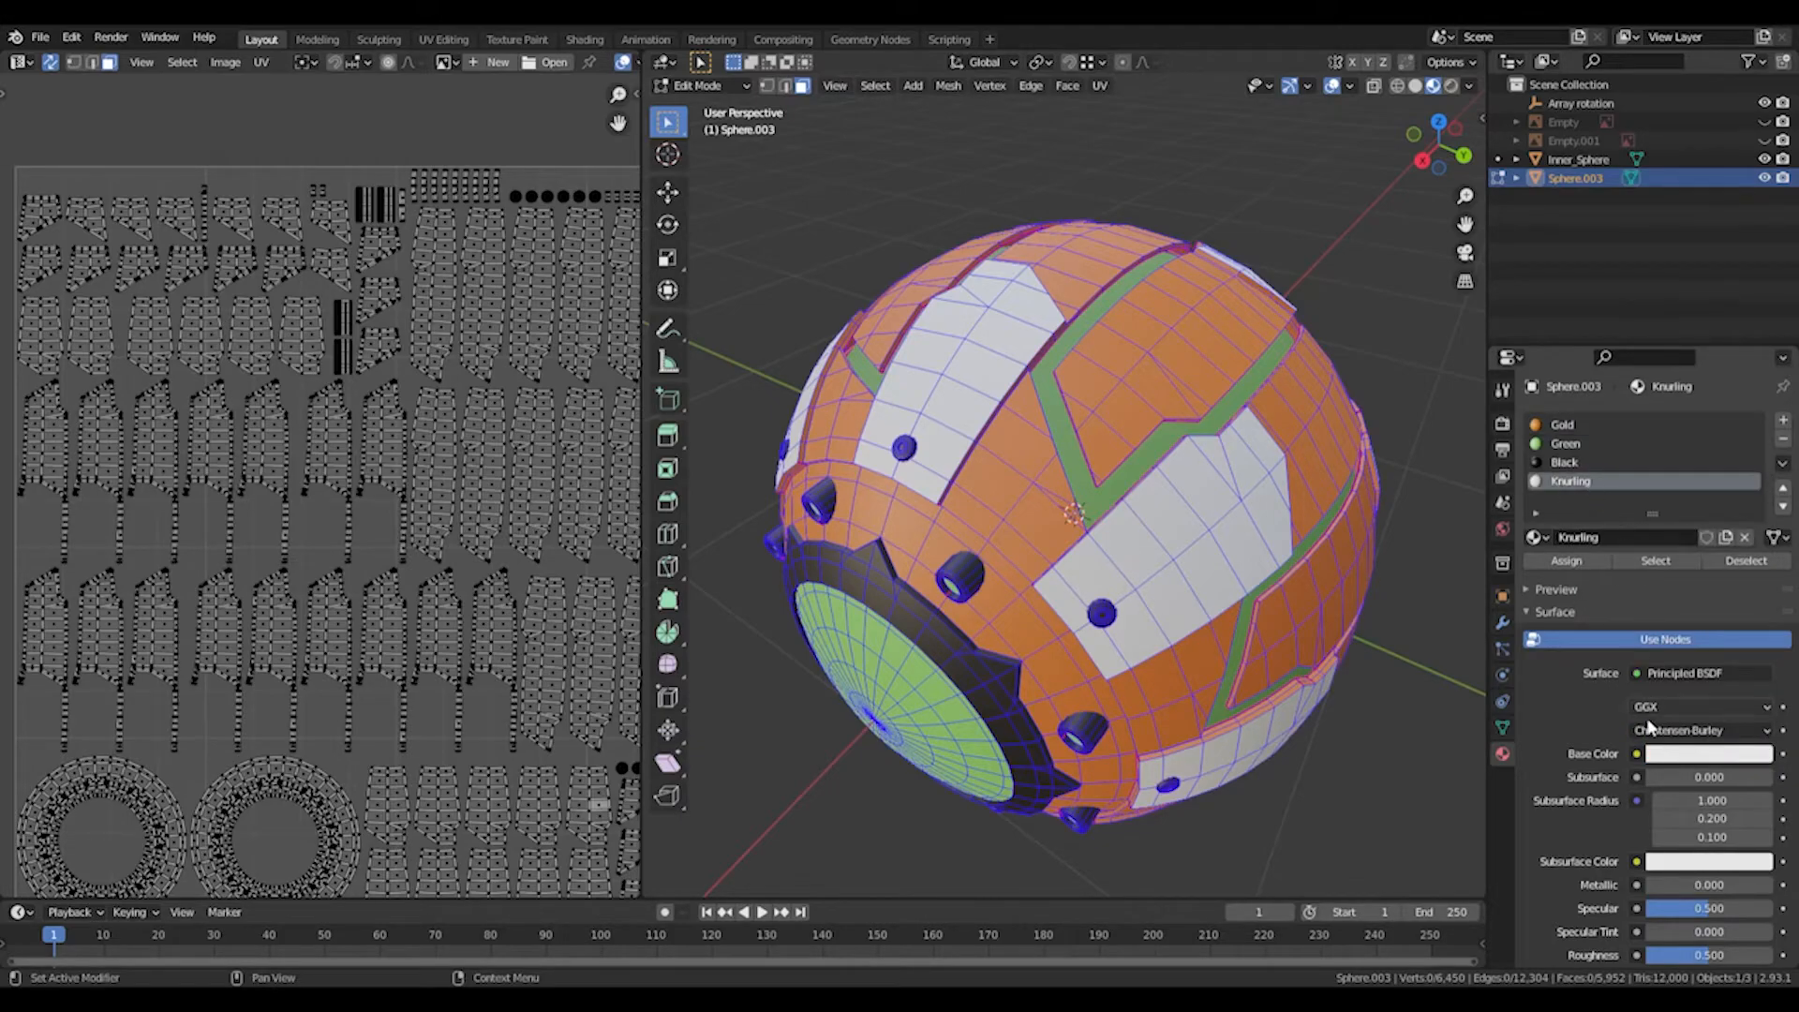
left_click(1680, 758)
left_click(1562, 427)
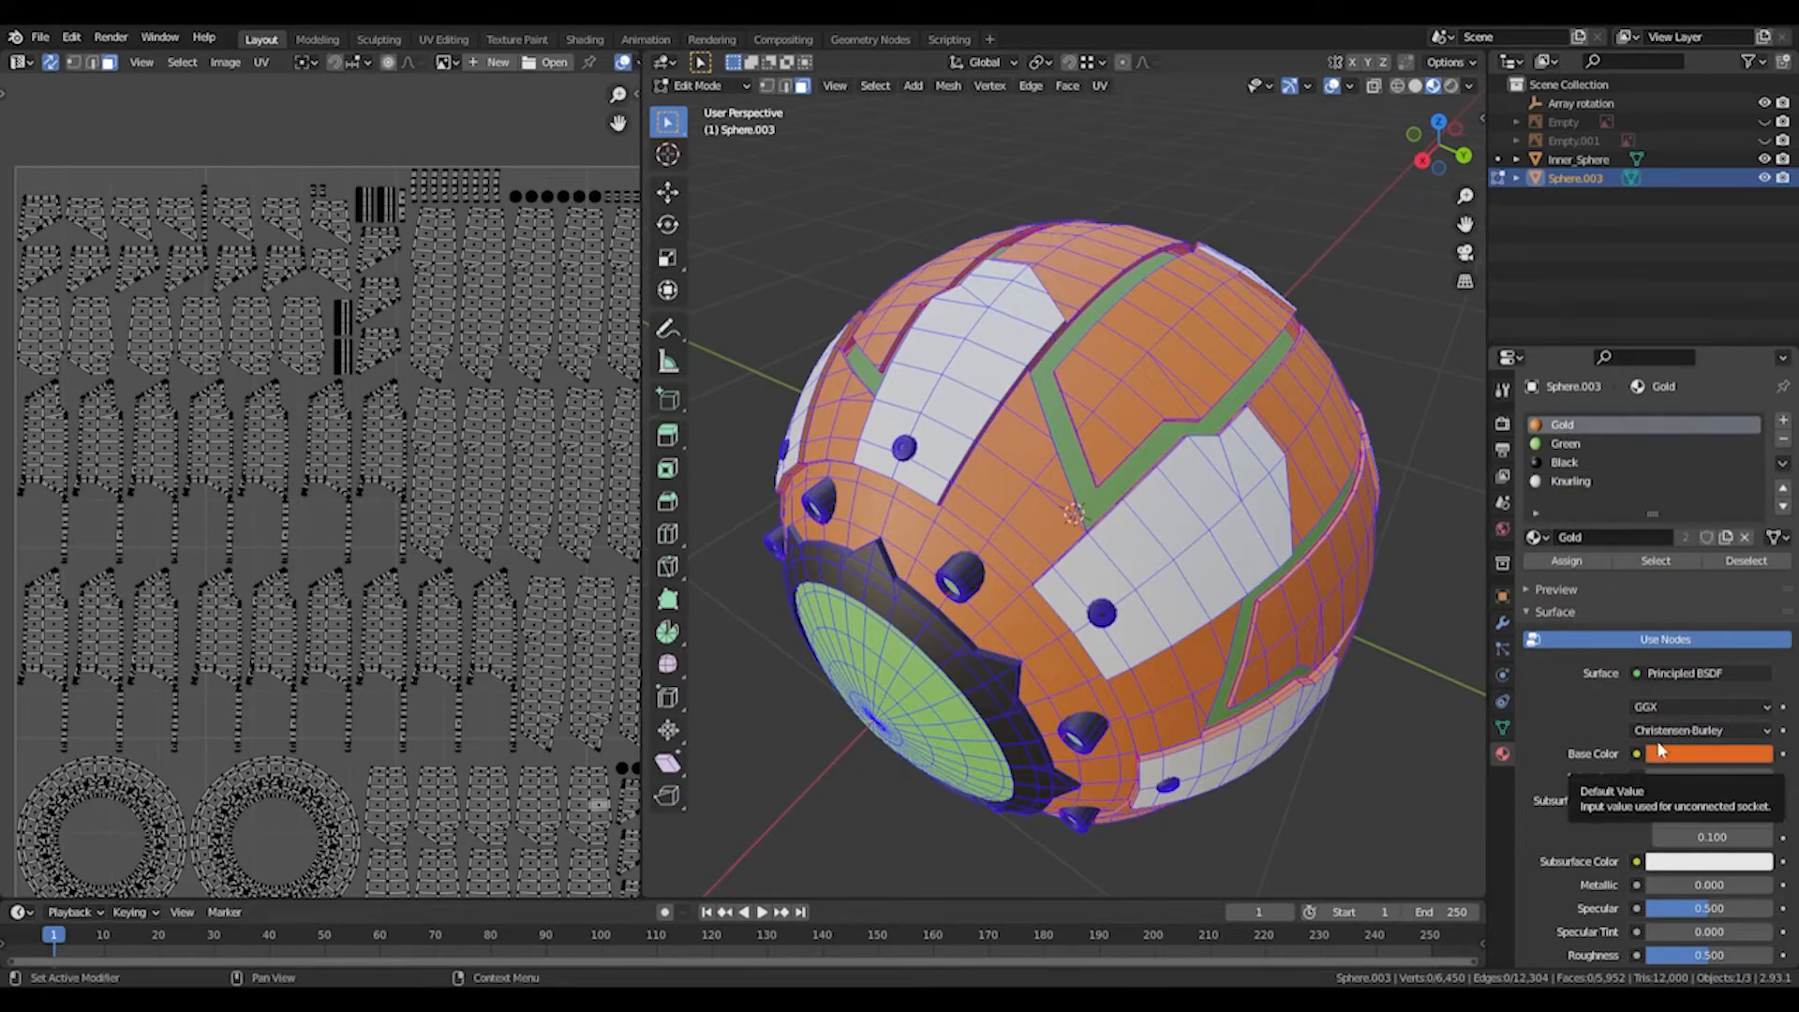
left_click(1562, 481)
key("ctrl+v")
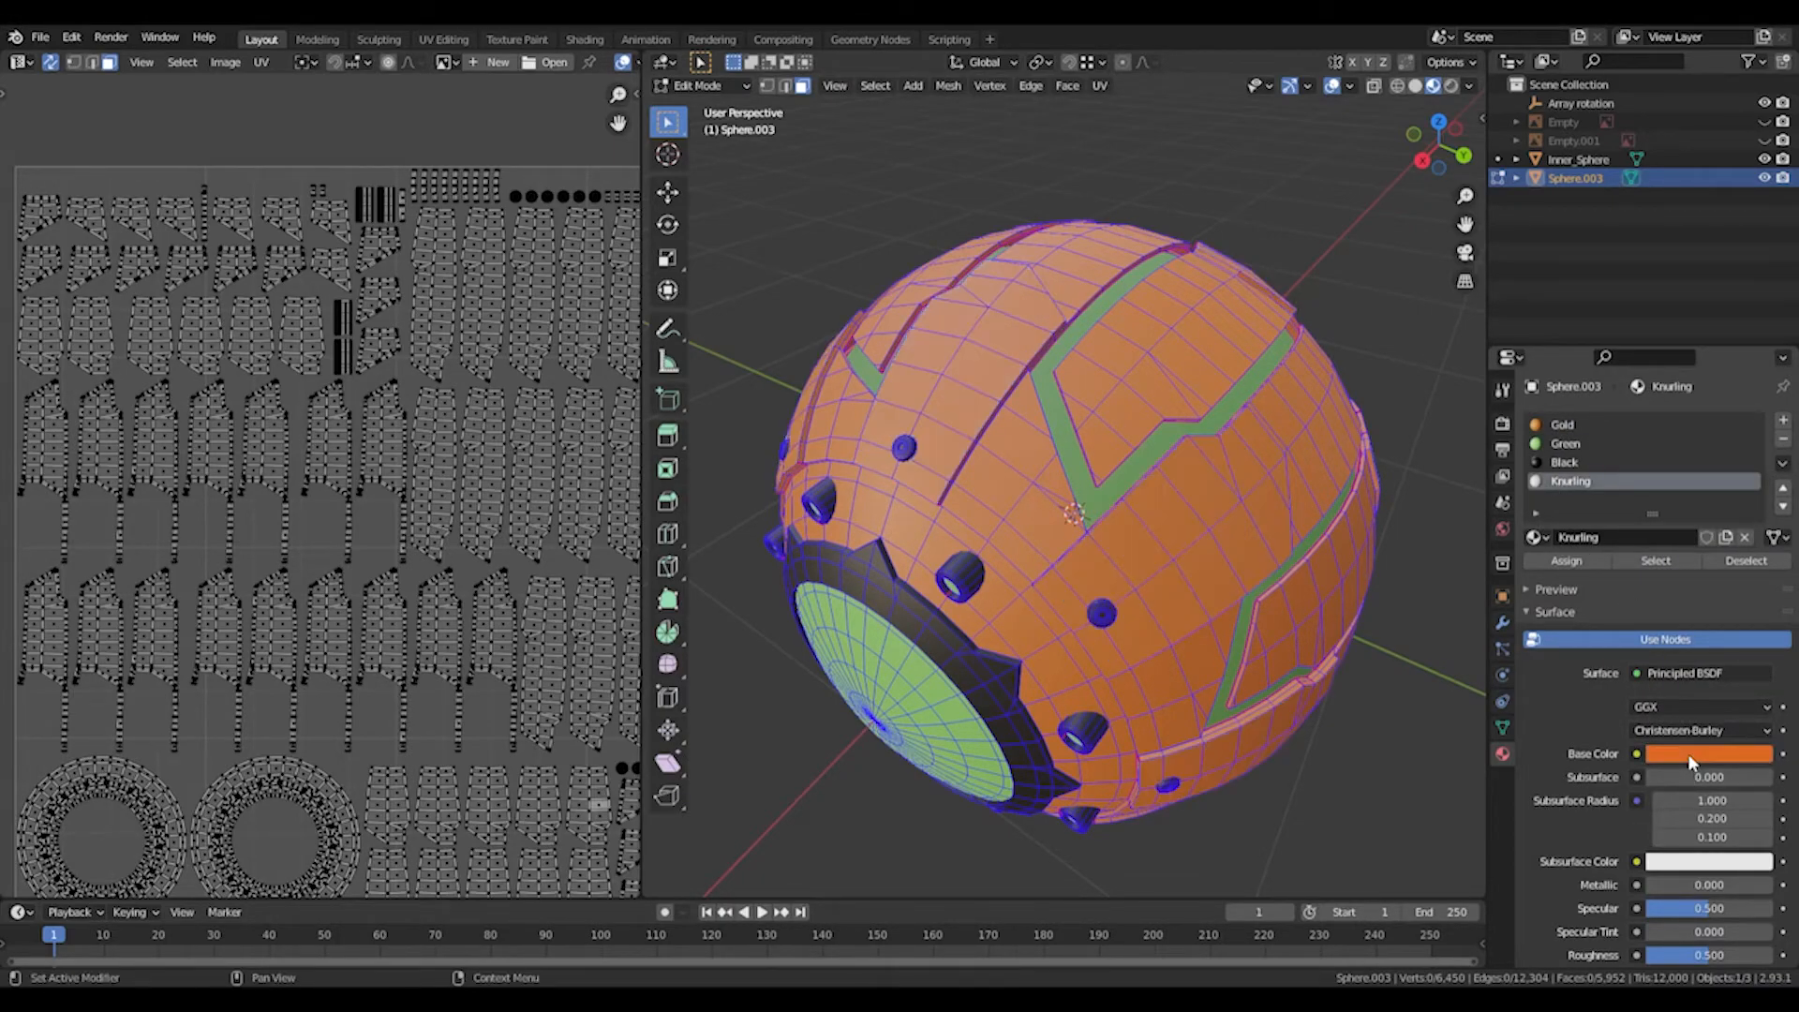
left_click(1567, 426)
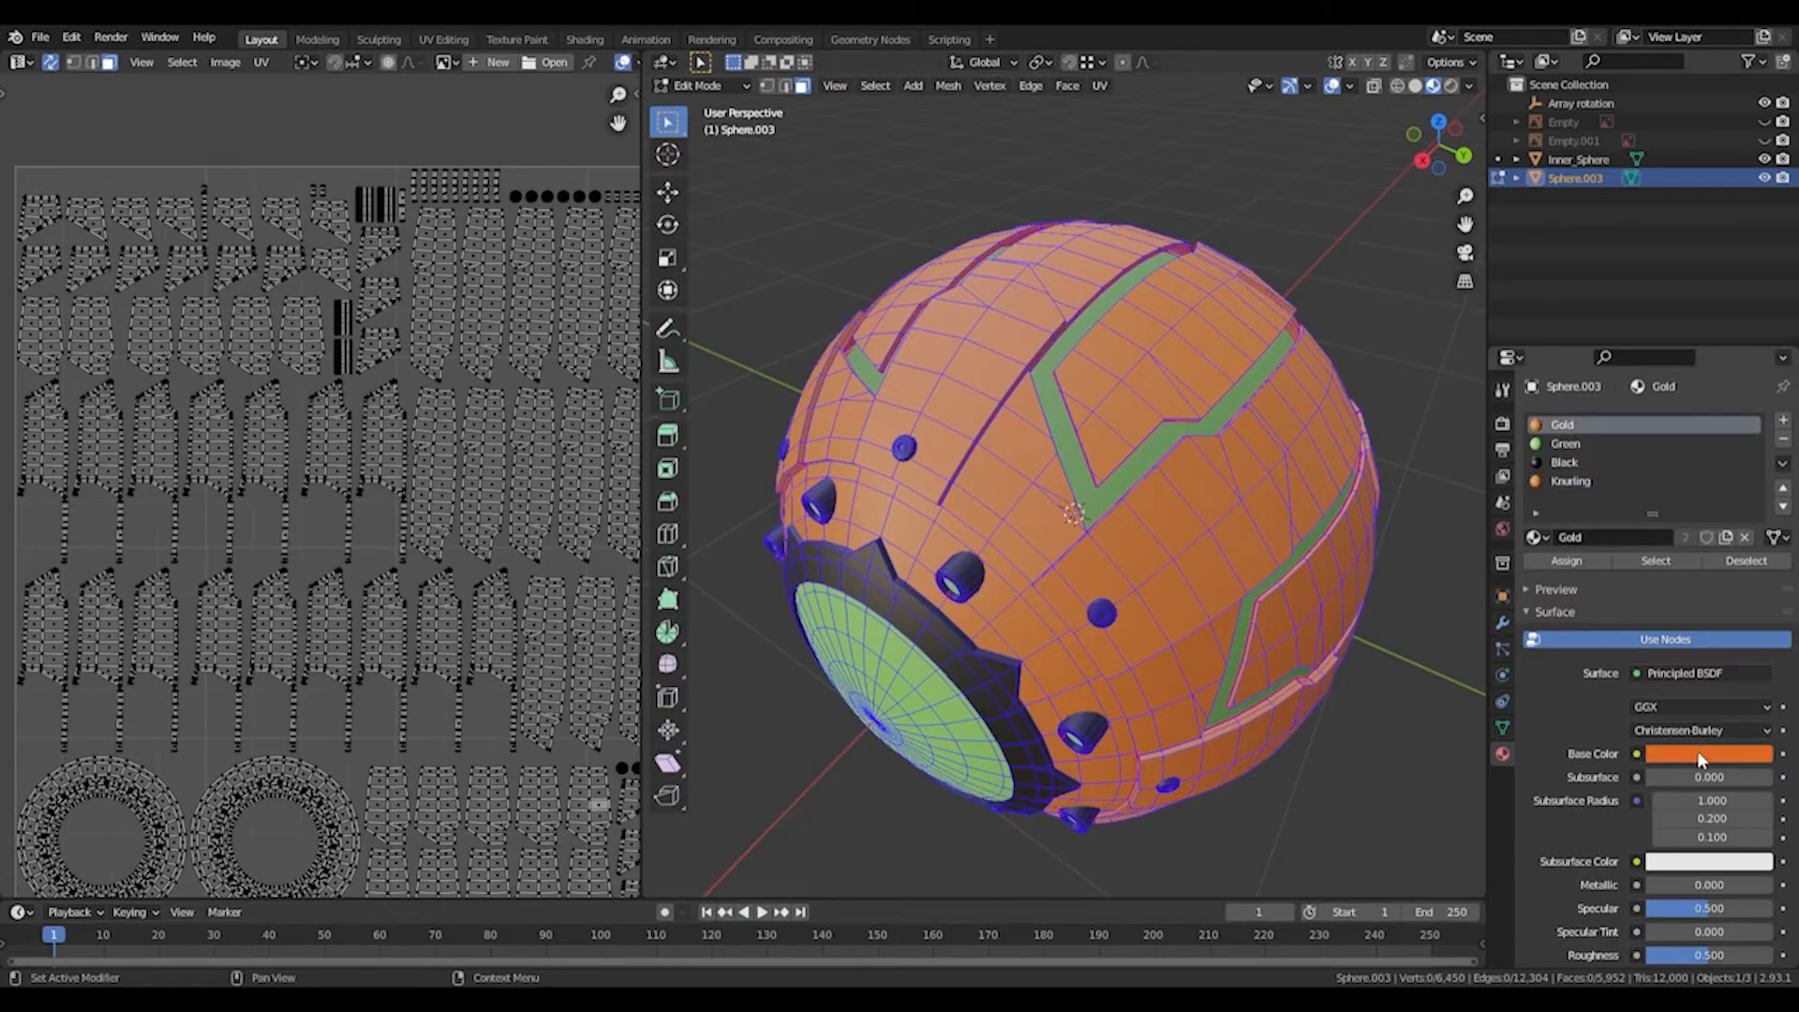
left_click(1572, 478)
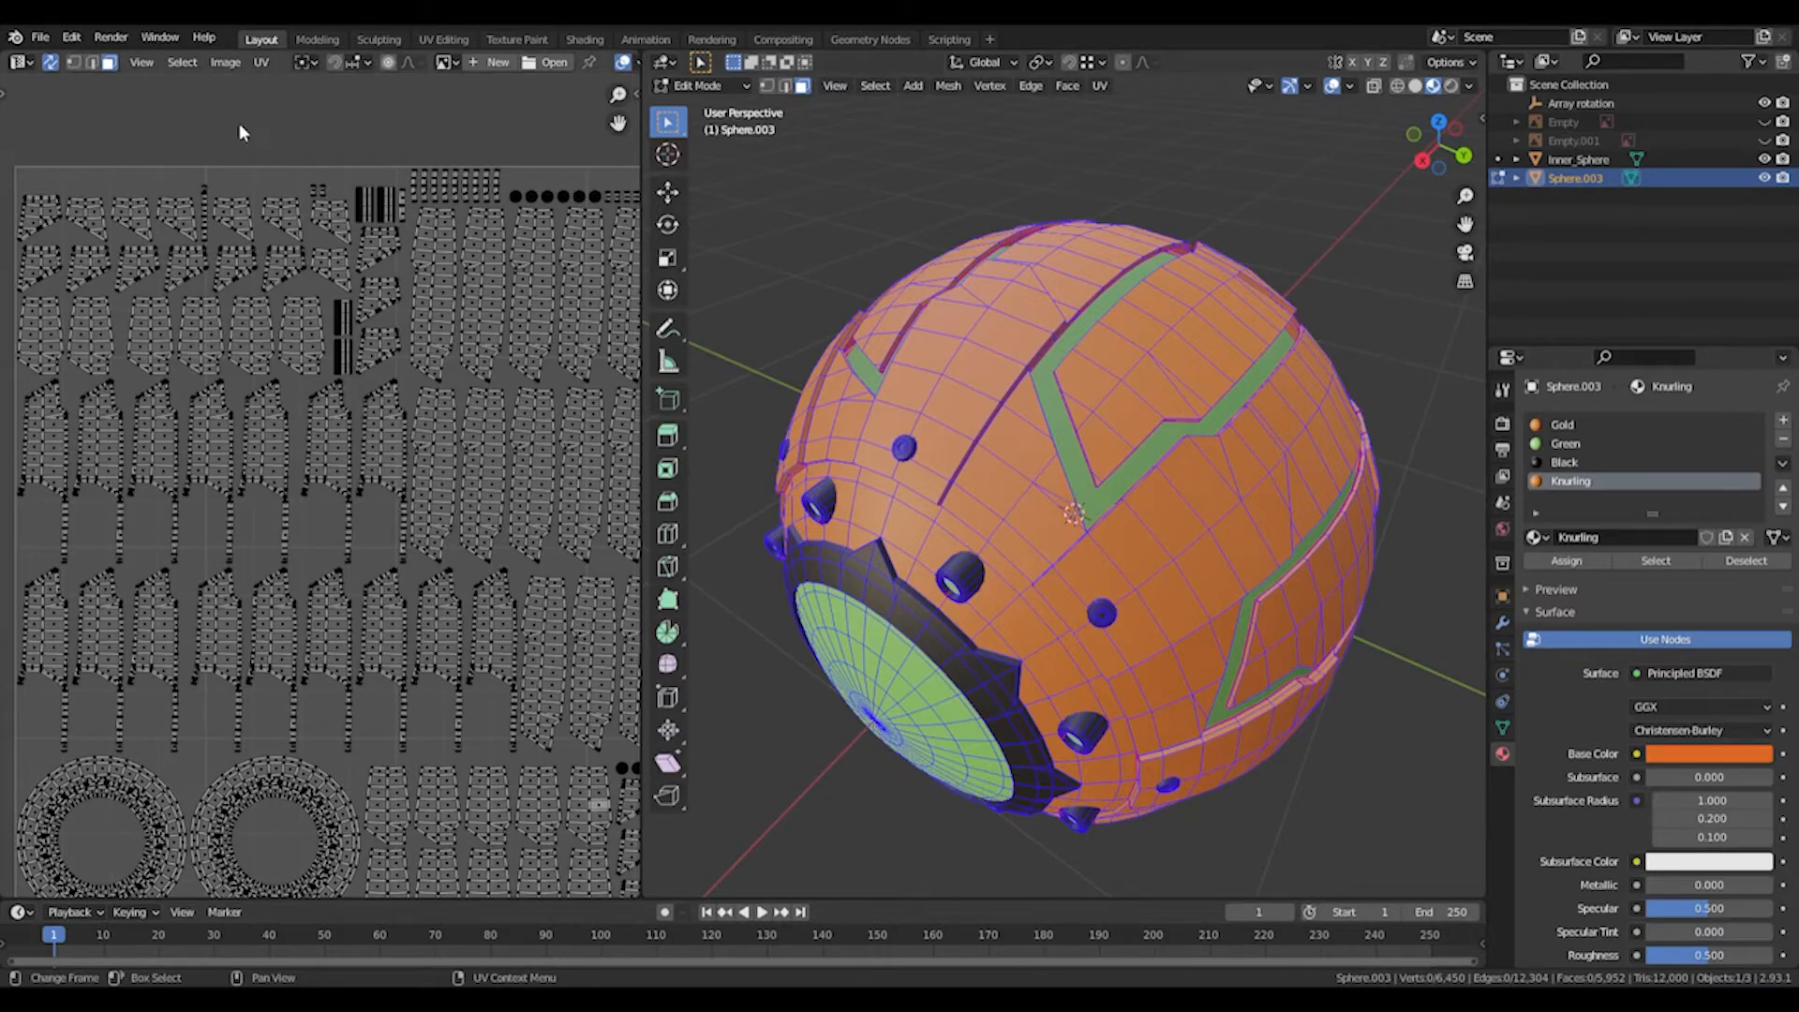
Change the UV editor to the Shader Editor, leave Edit Mode and deselect the sphere.
left_click(21, 62)
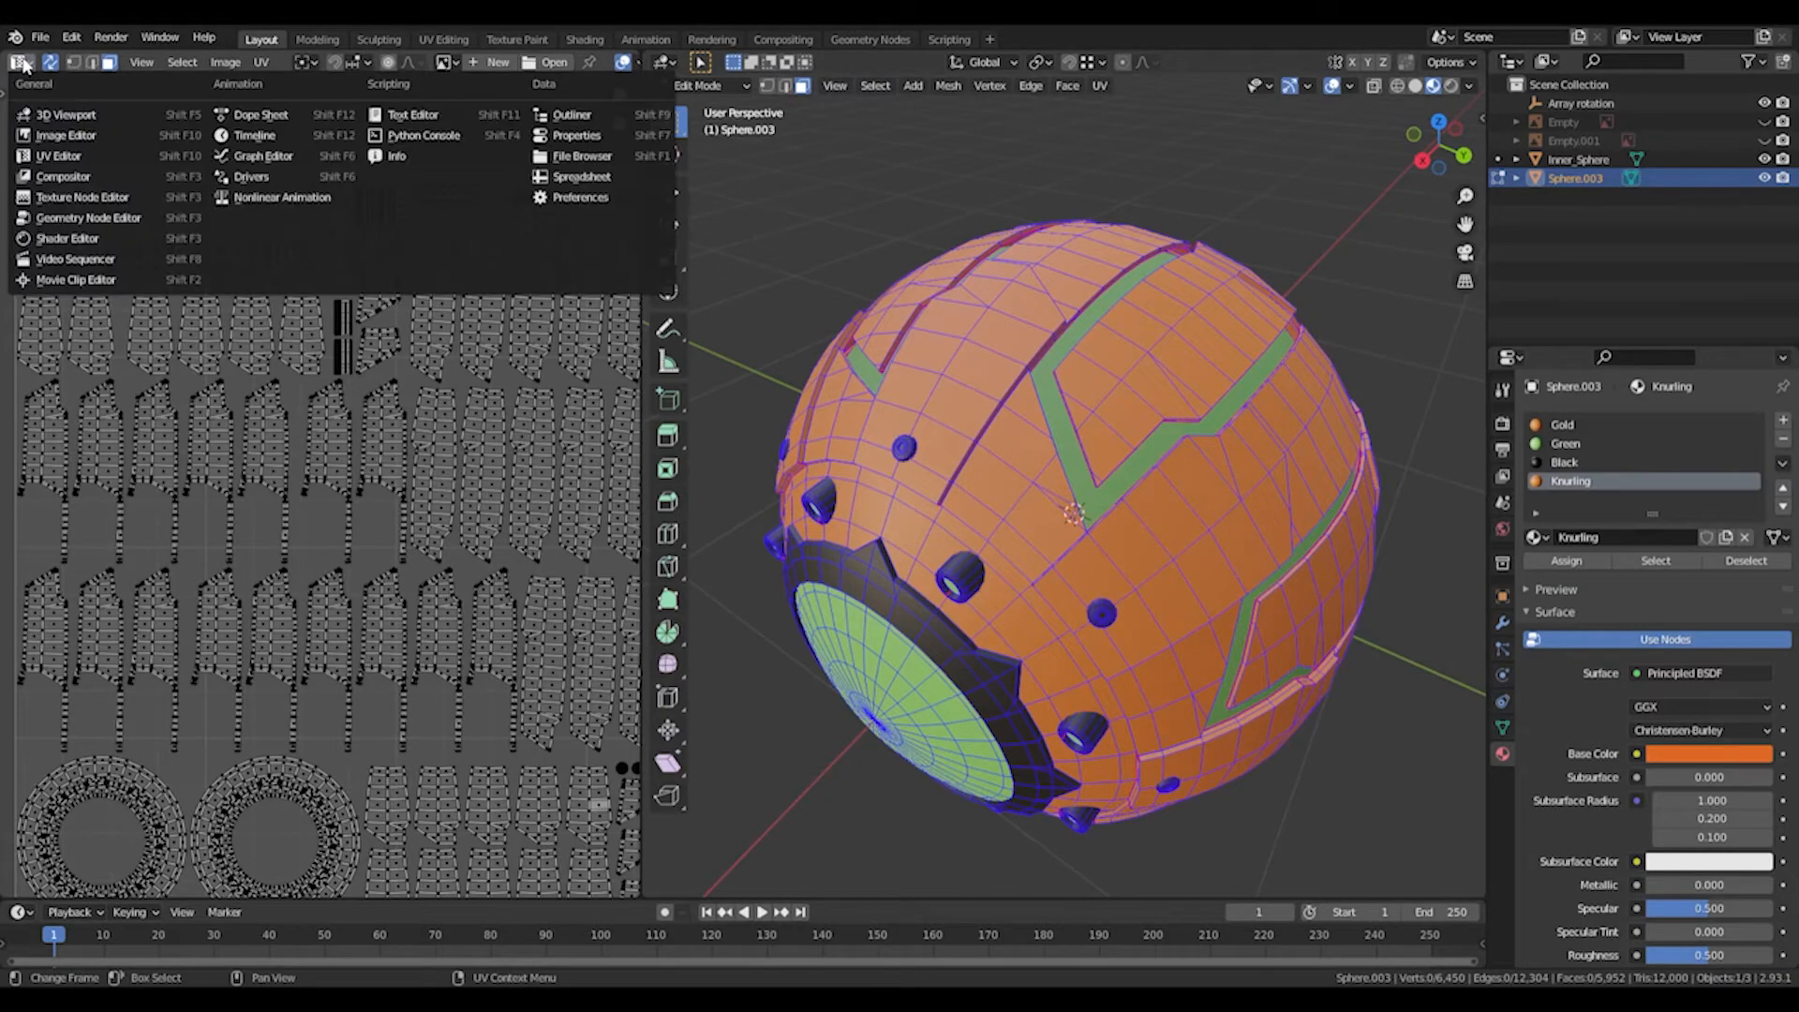
left_click(65, 238)
middle_click_drag(281, 375, 566, 406)
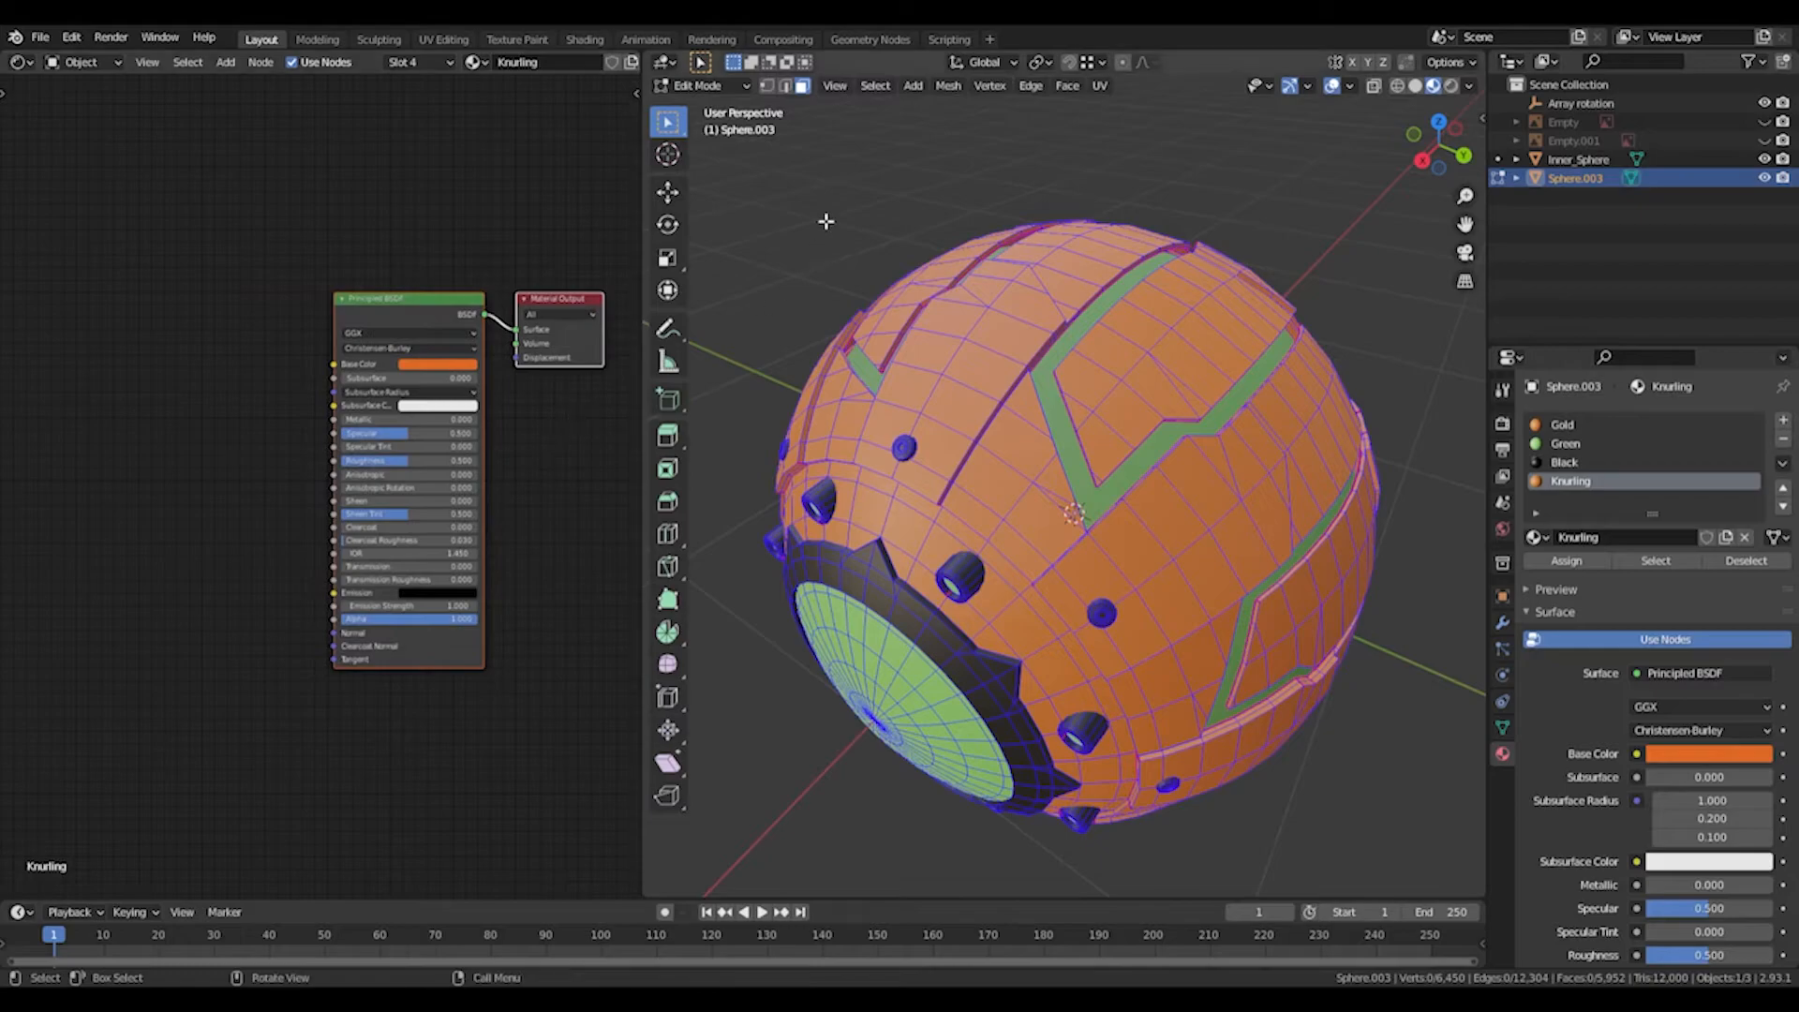
key("Tab")
left_click(868, 238)
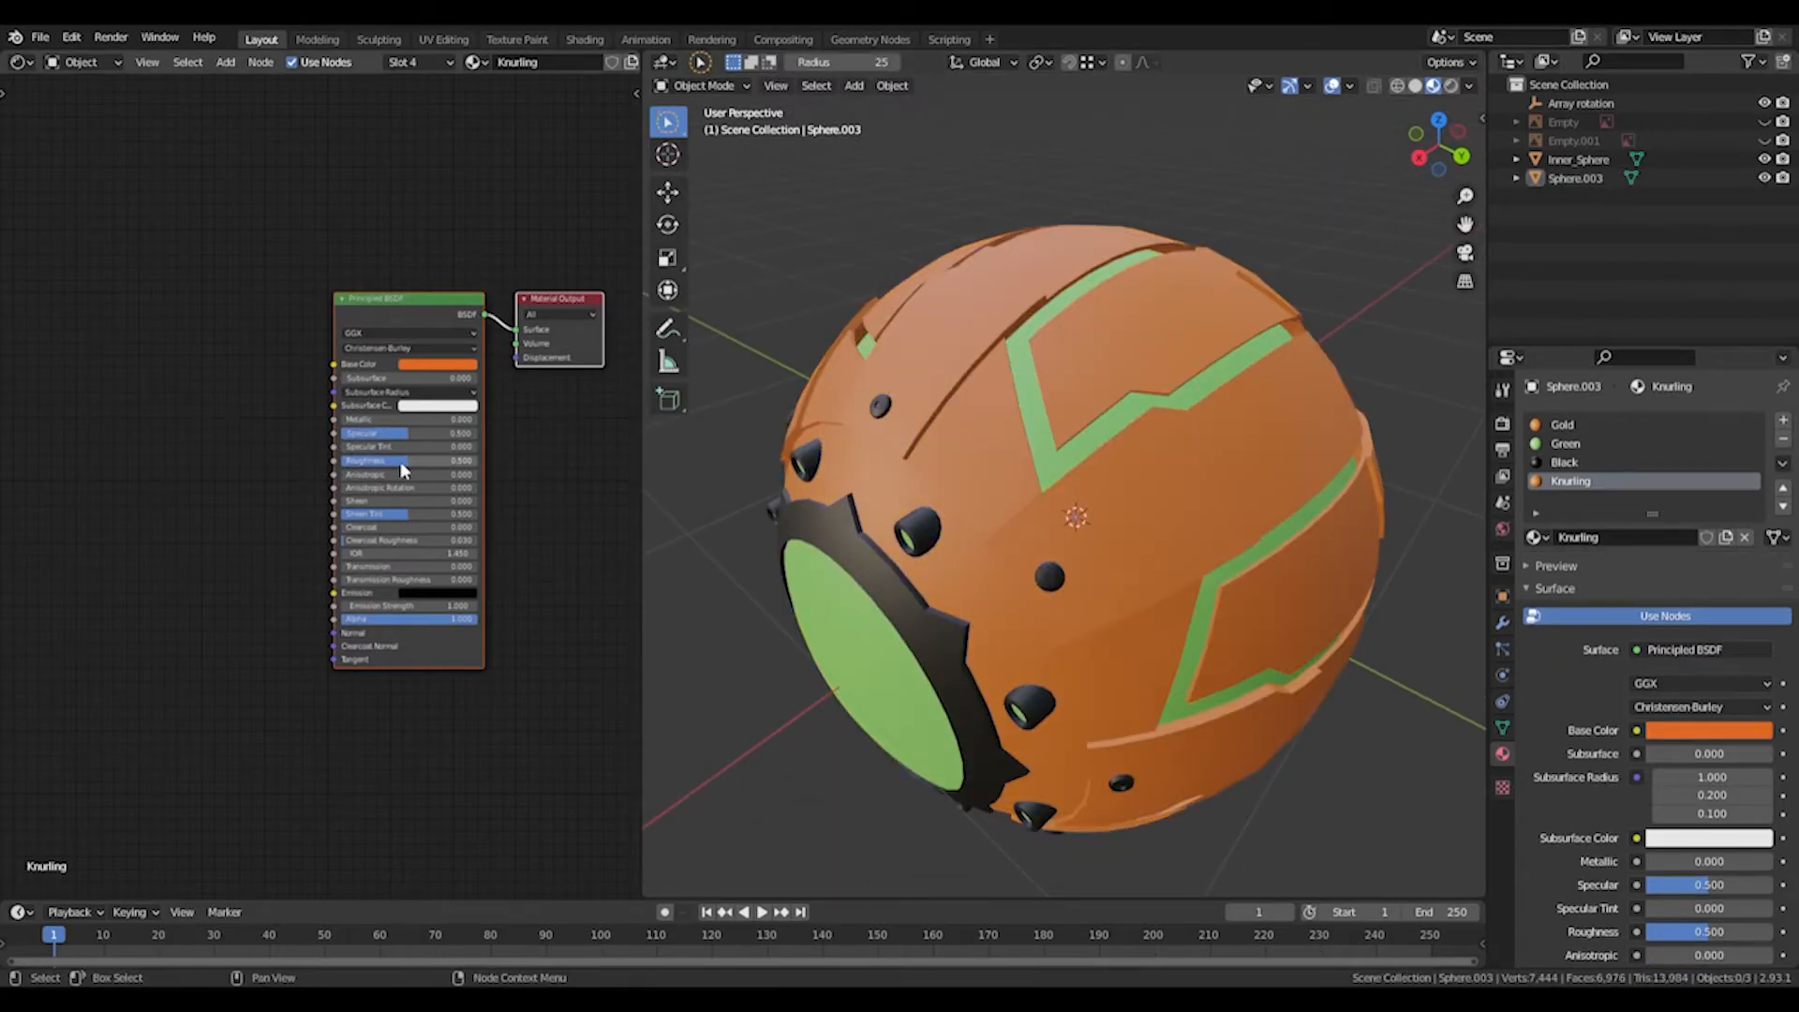
Set Metallic to 1.000 on both the Knurling and the Gold materials.
left_click_drag(365, 421, 502, 420)
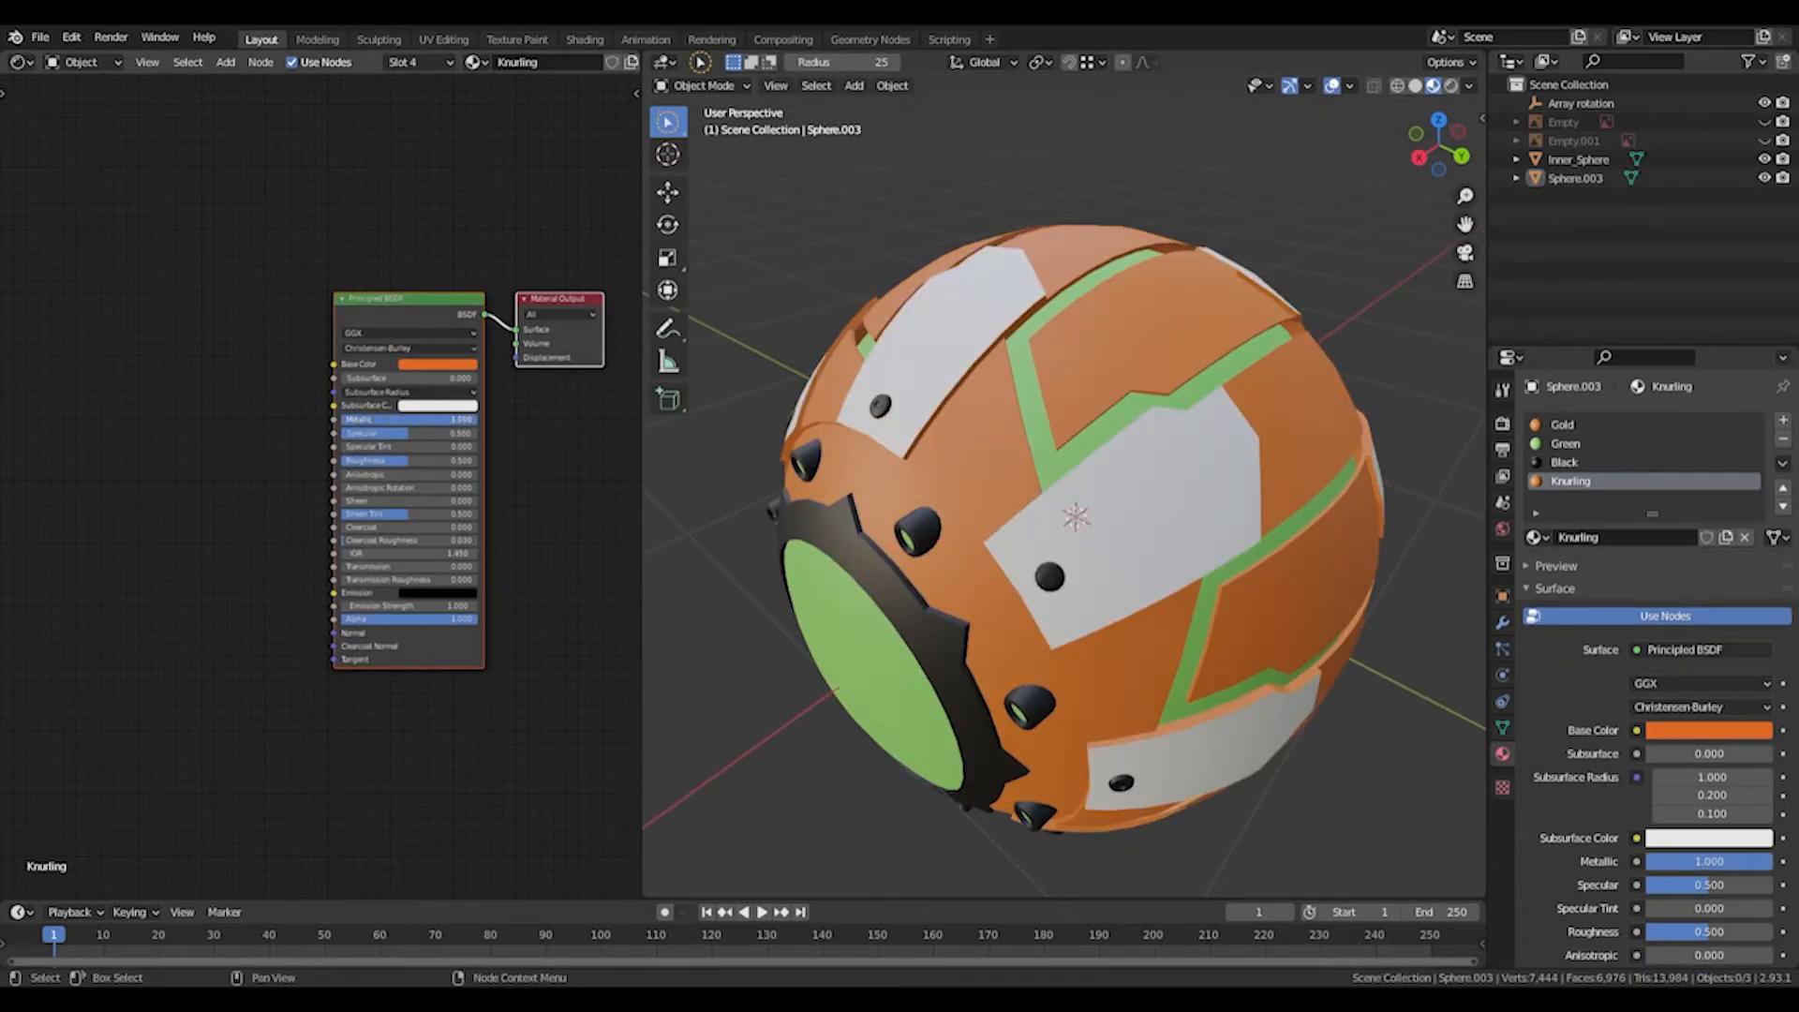
left_click(1562, 426)
left_click_drag(540, 277, 478, 273)
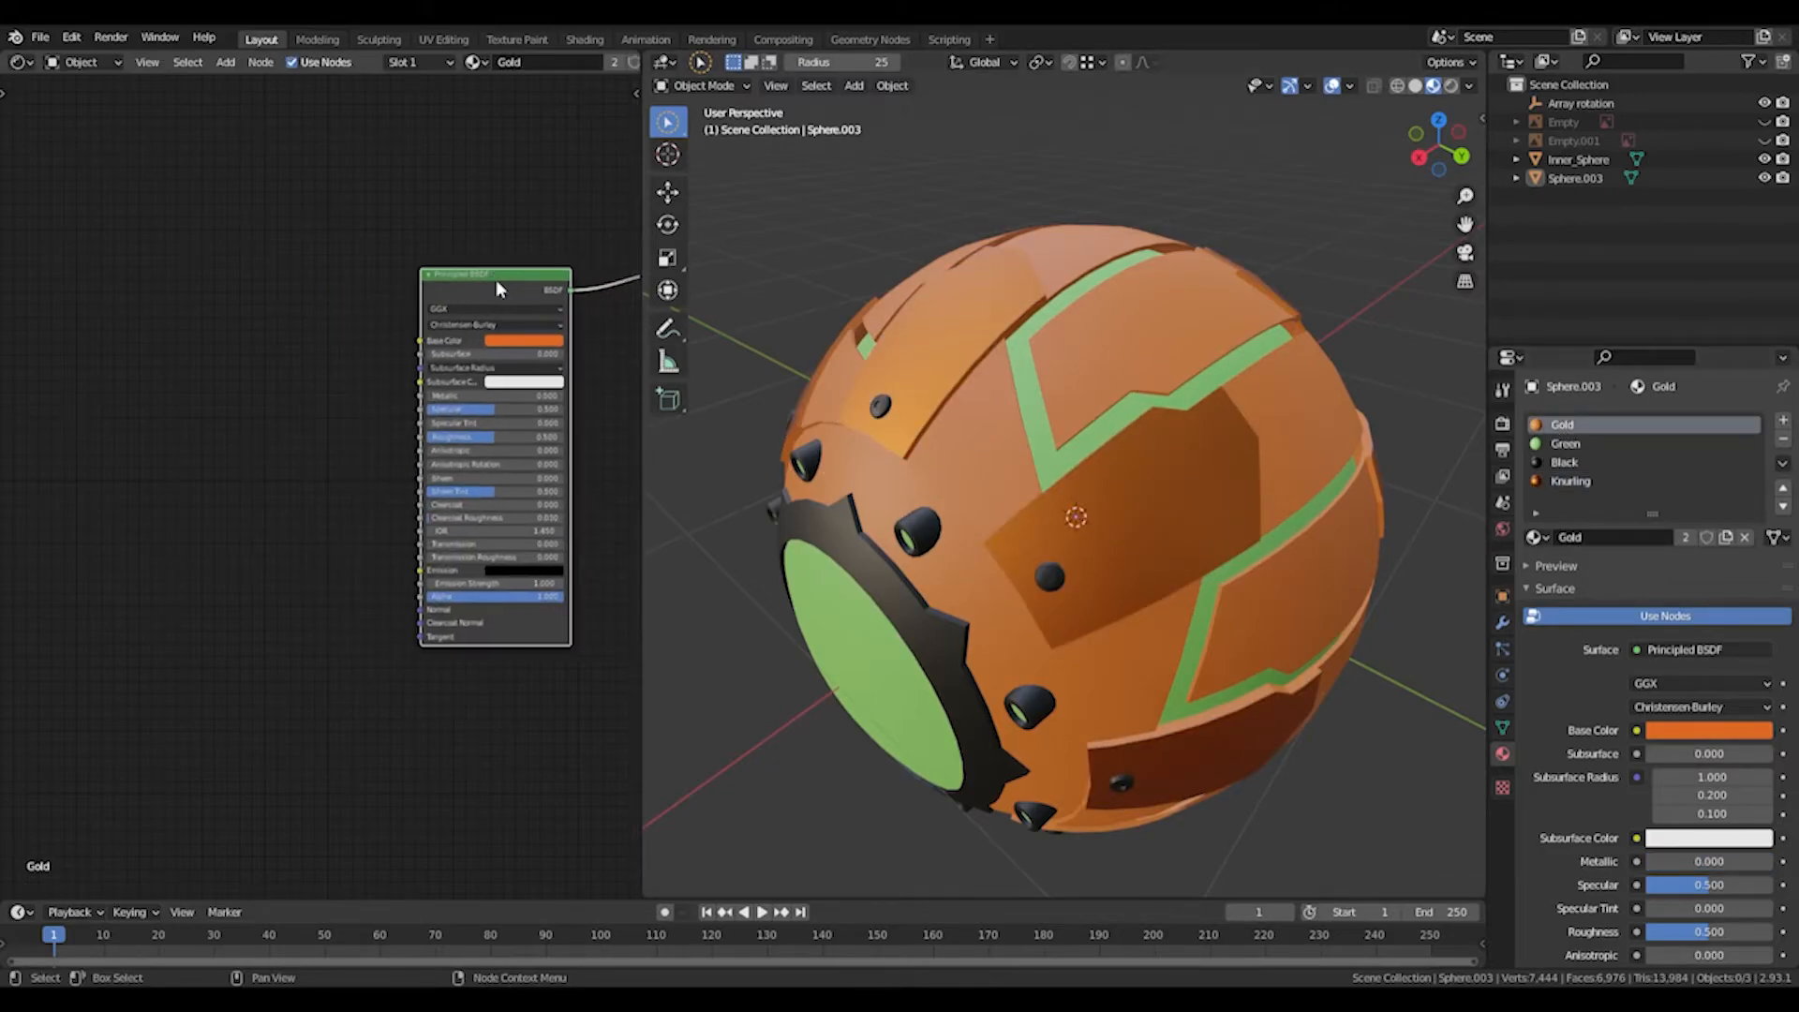
left_click_drag(446, 396, 562, 396)
middle_click_drag(1065, 402, 1131, 408)
middle_click_drag(1040, 451, 1000, 449)
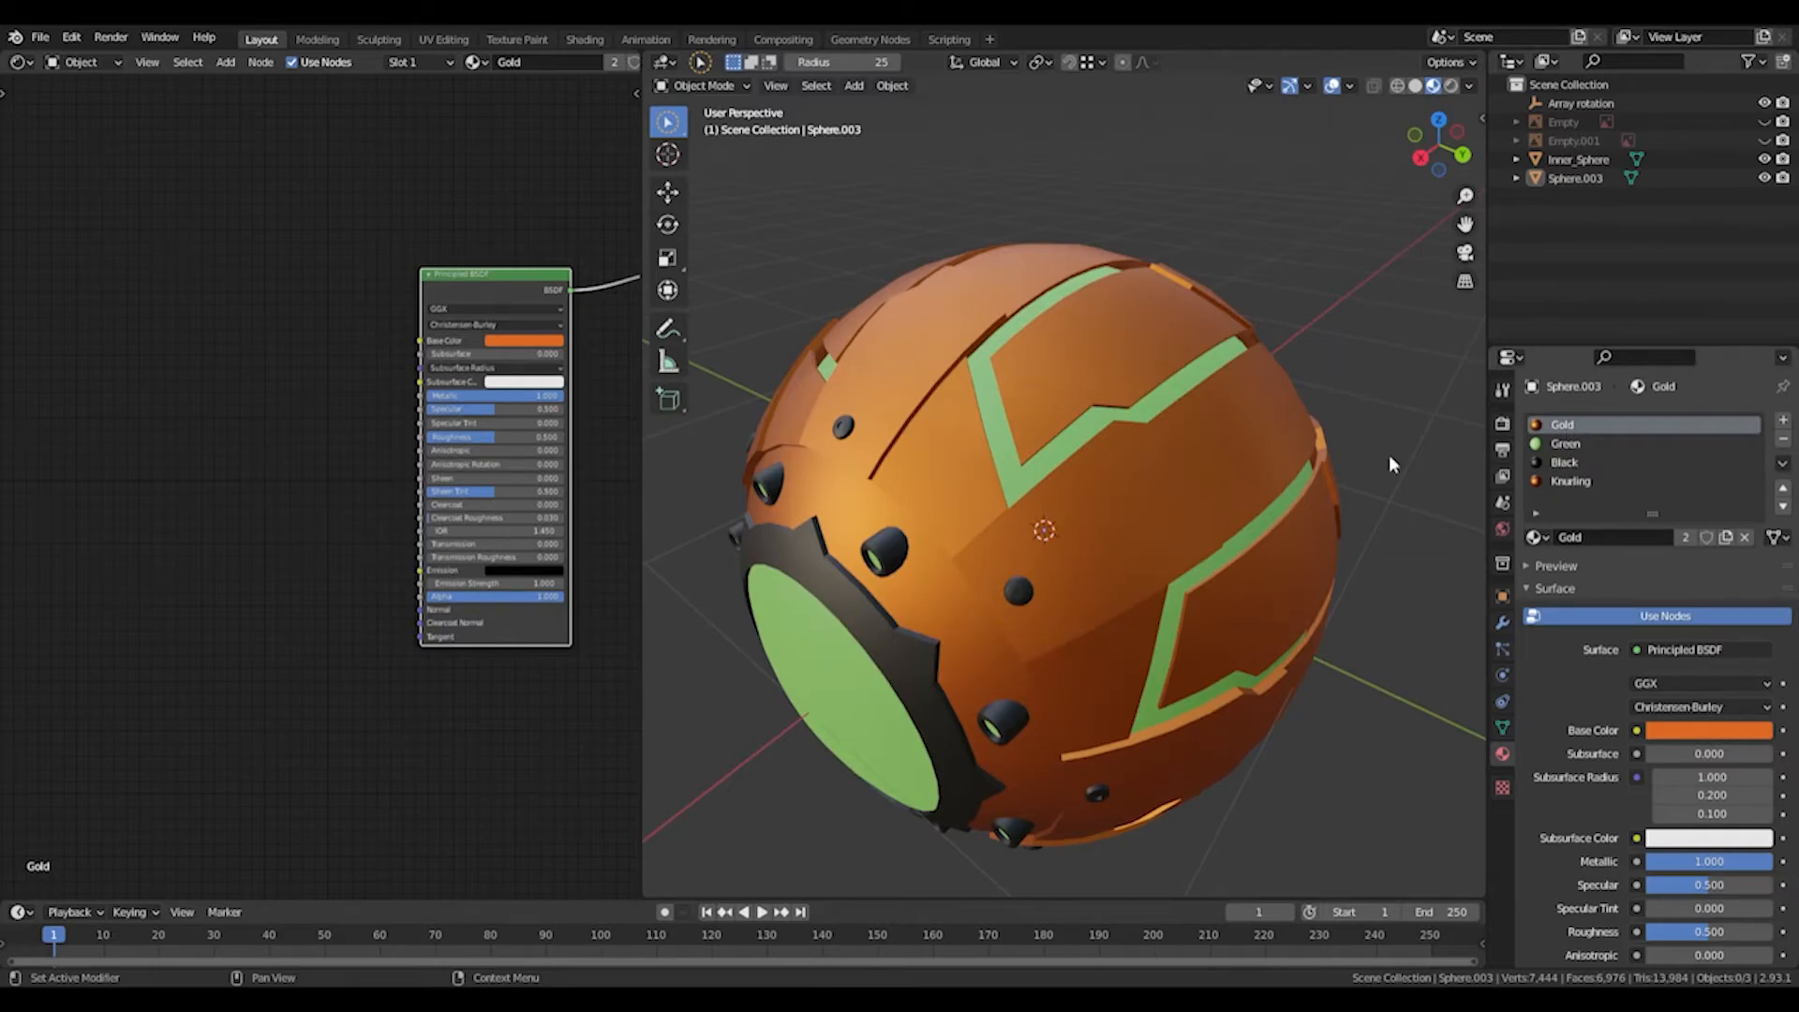
Lower the Gold material's Roughness to about 0.145 for a shinier surface.
left_click_drag(492, 436, 444, 437)
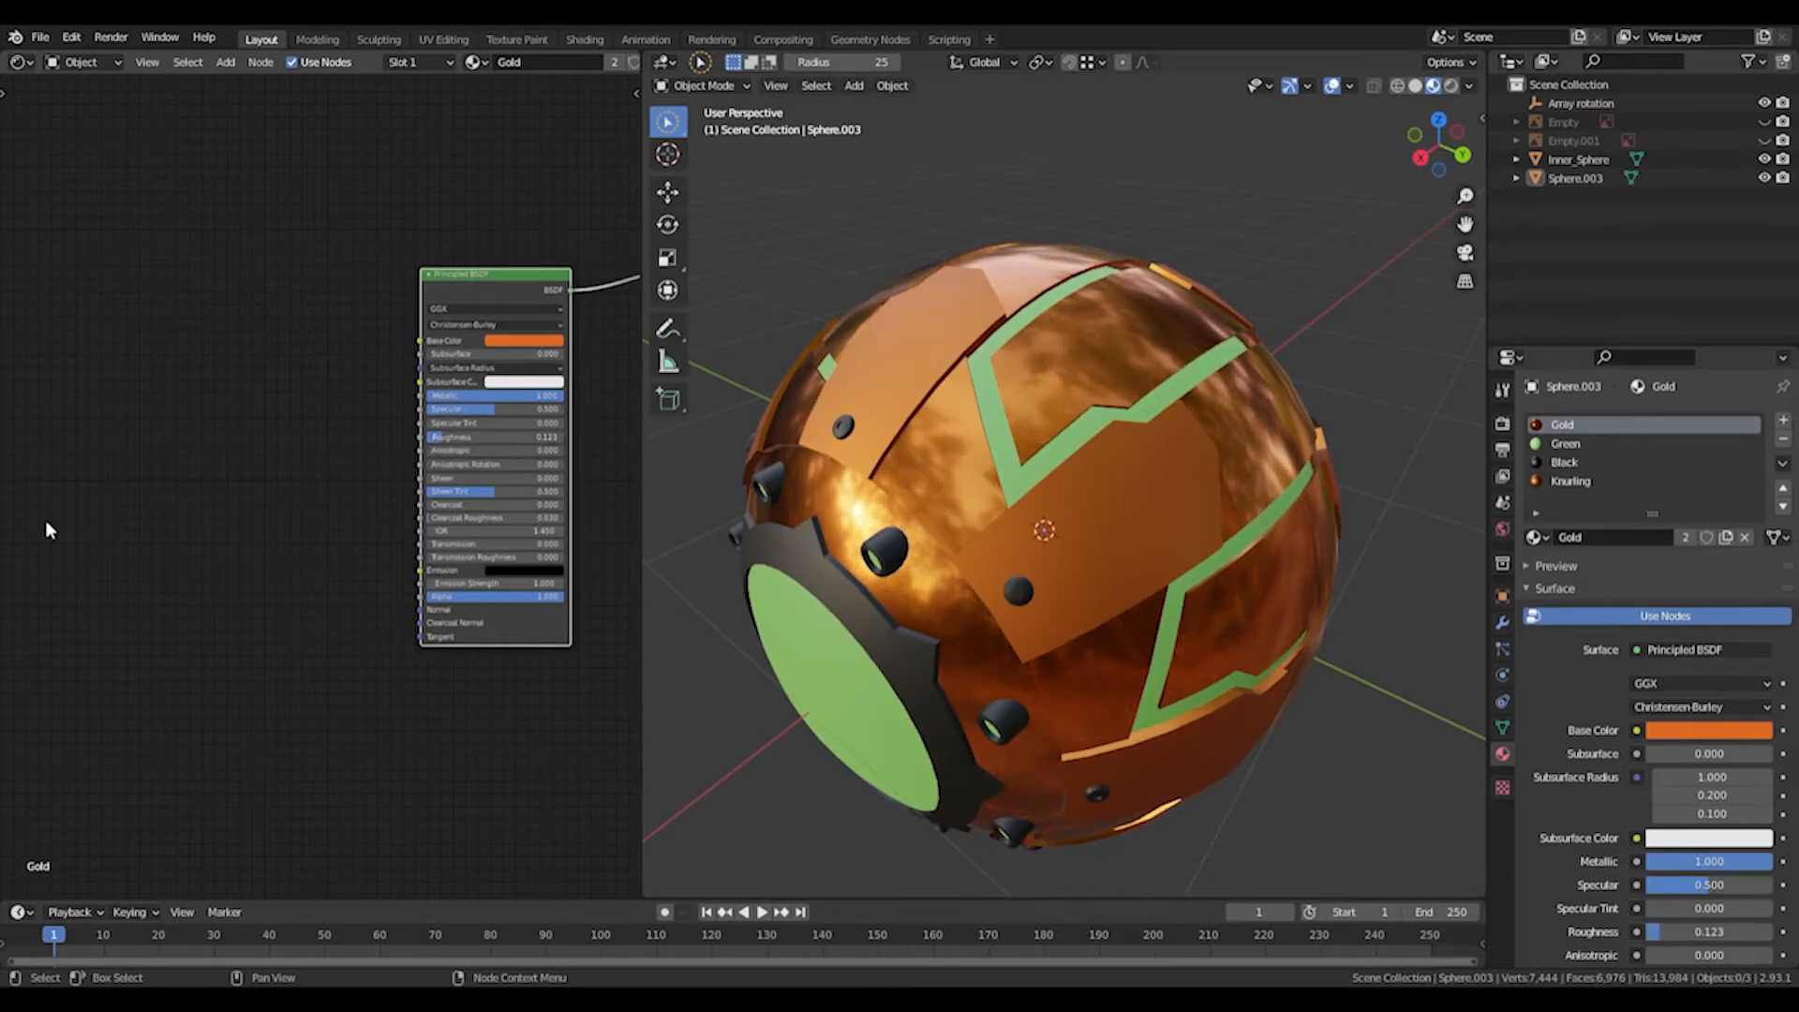
middle_click_drag(17, 523, 66, 523)
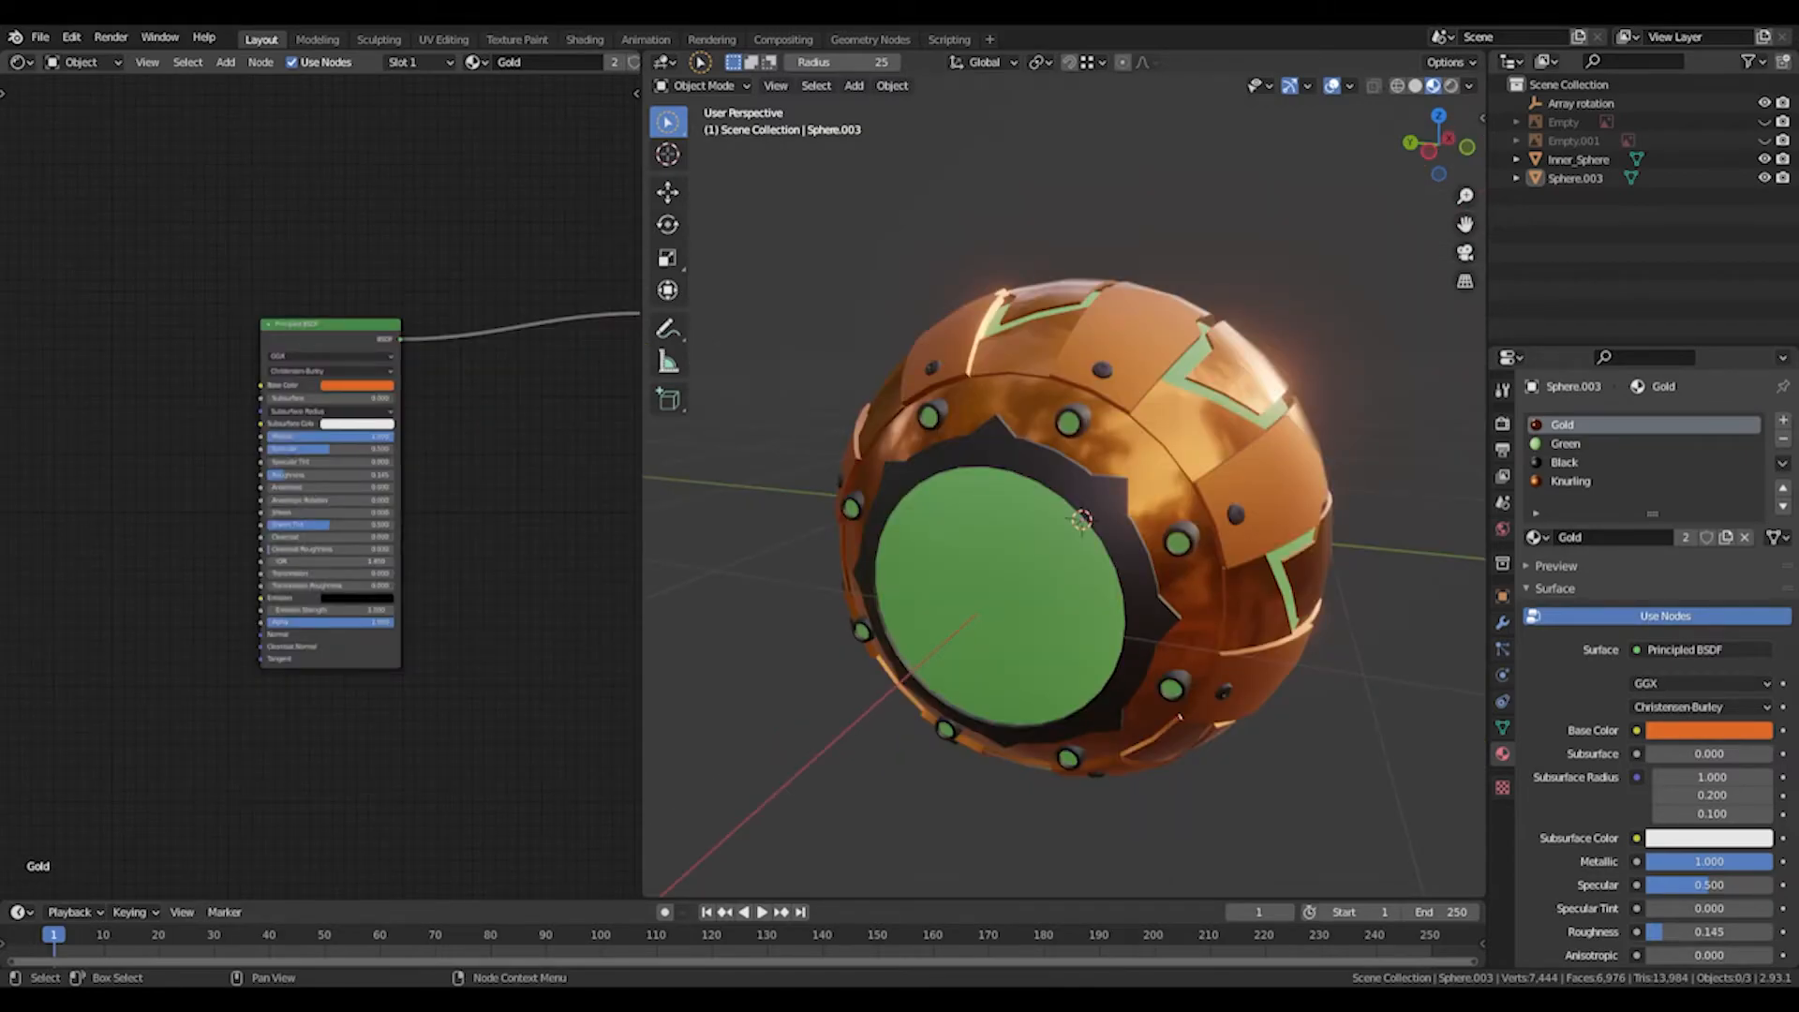
scroll(320, 485, "down", 1)
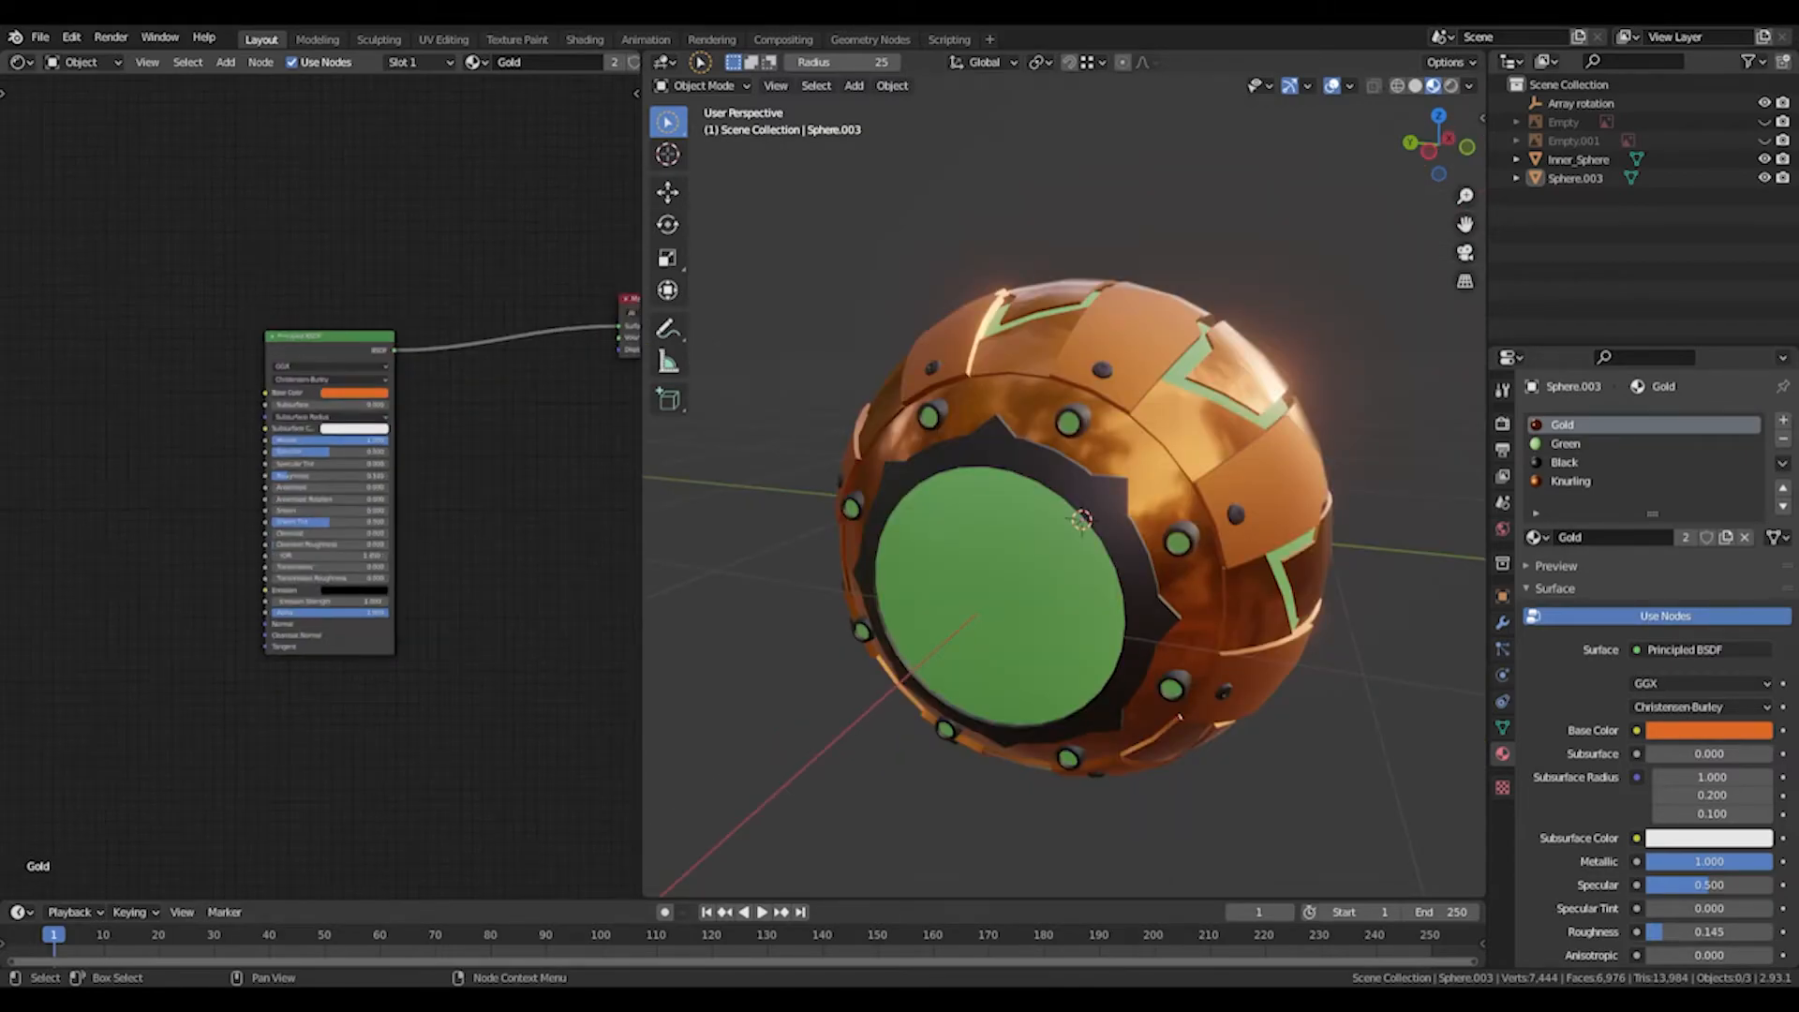
Spread the Gold material's nodes apart and insert a Mix Shader between the Principled BSDF and the Material Output.
middle_click_drag(513, 426, 464, 425)
left_click_drag(598, 294, 552, 299)
mouse_move(275, 332)
left_mouse_down()
mouse_move(298, 297)
mouse_move(253, 318)
left_mouse_up()
left_click_drag(572, 309, 617, 292)
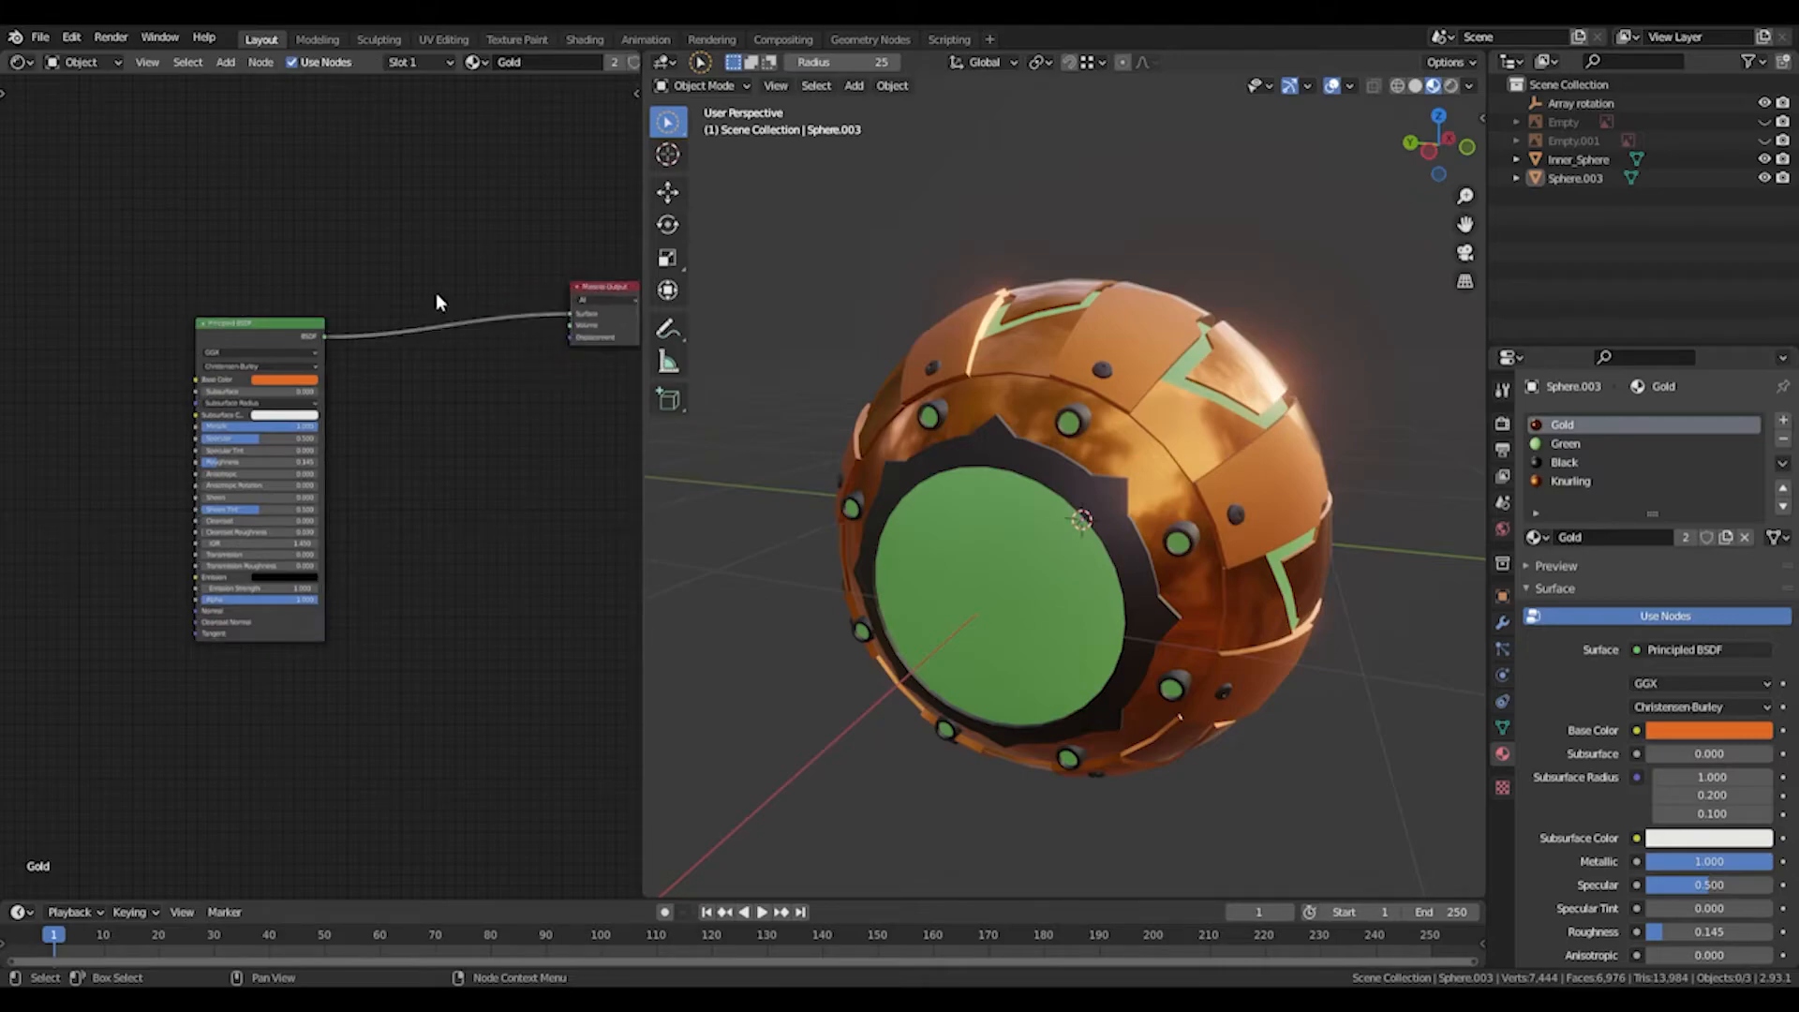
key("shift+a")
left_click(409, 298)
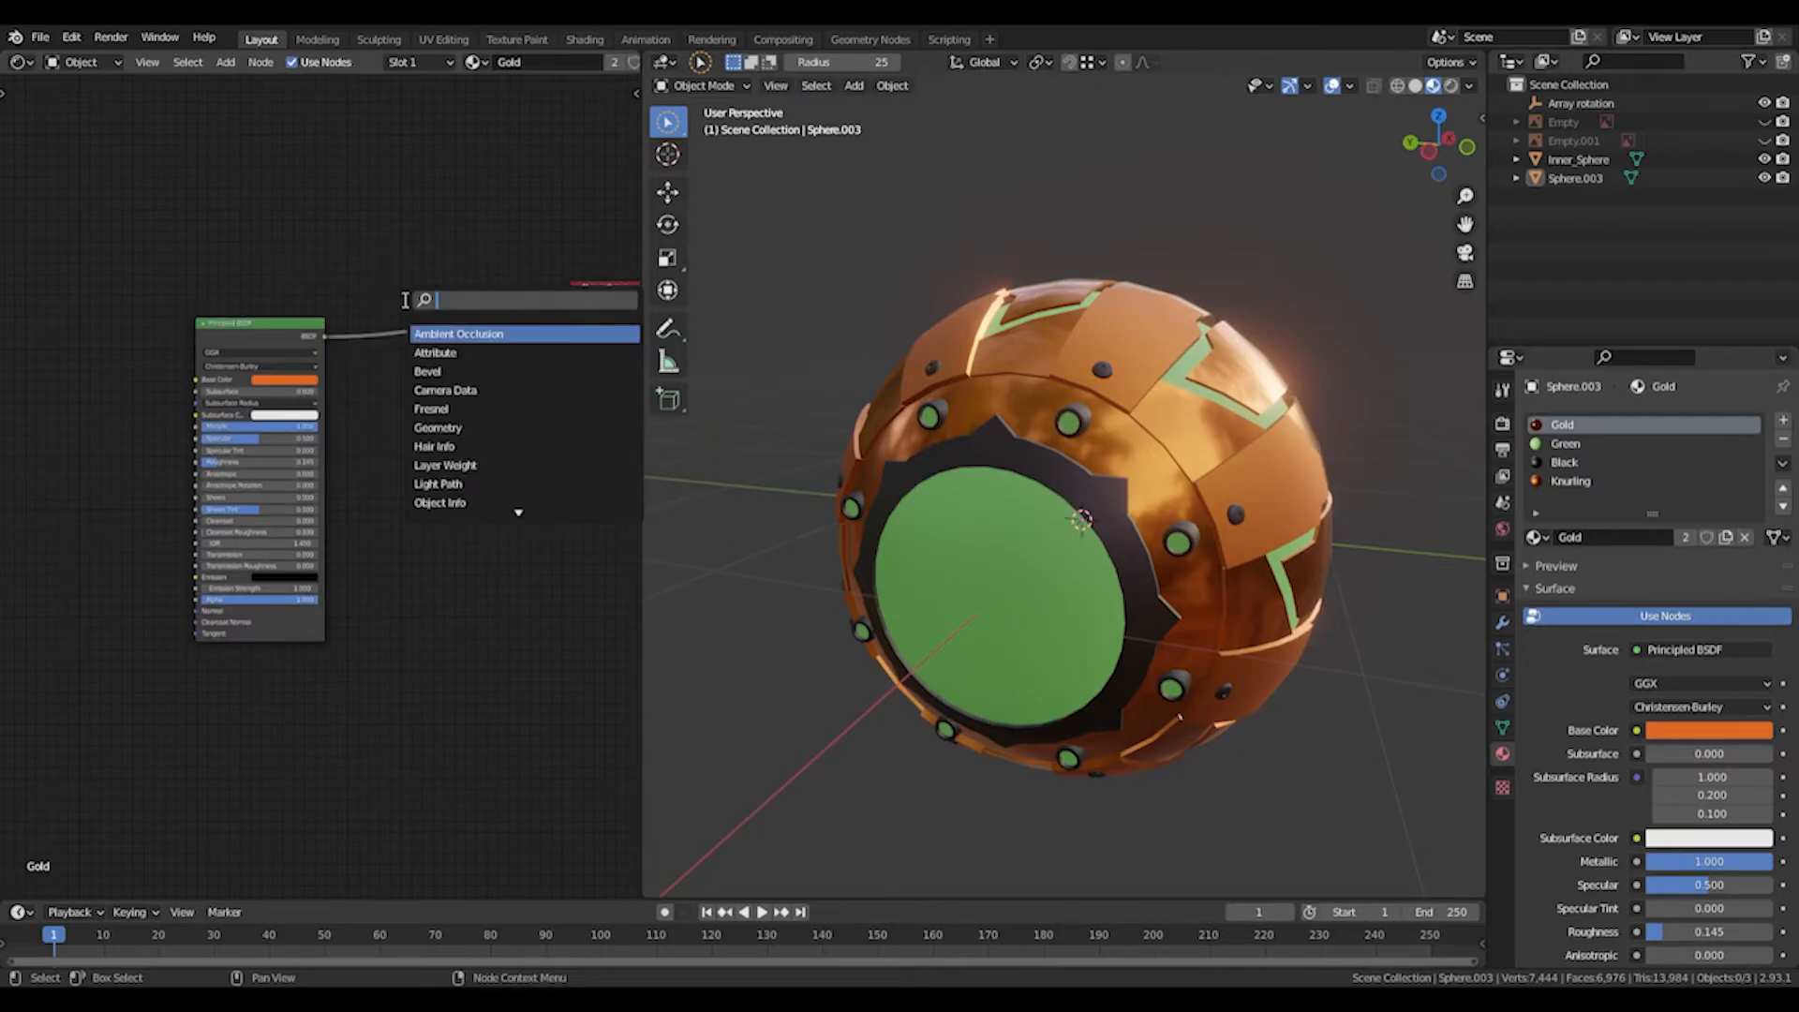
type("mix")
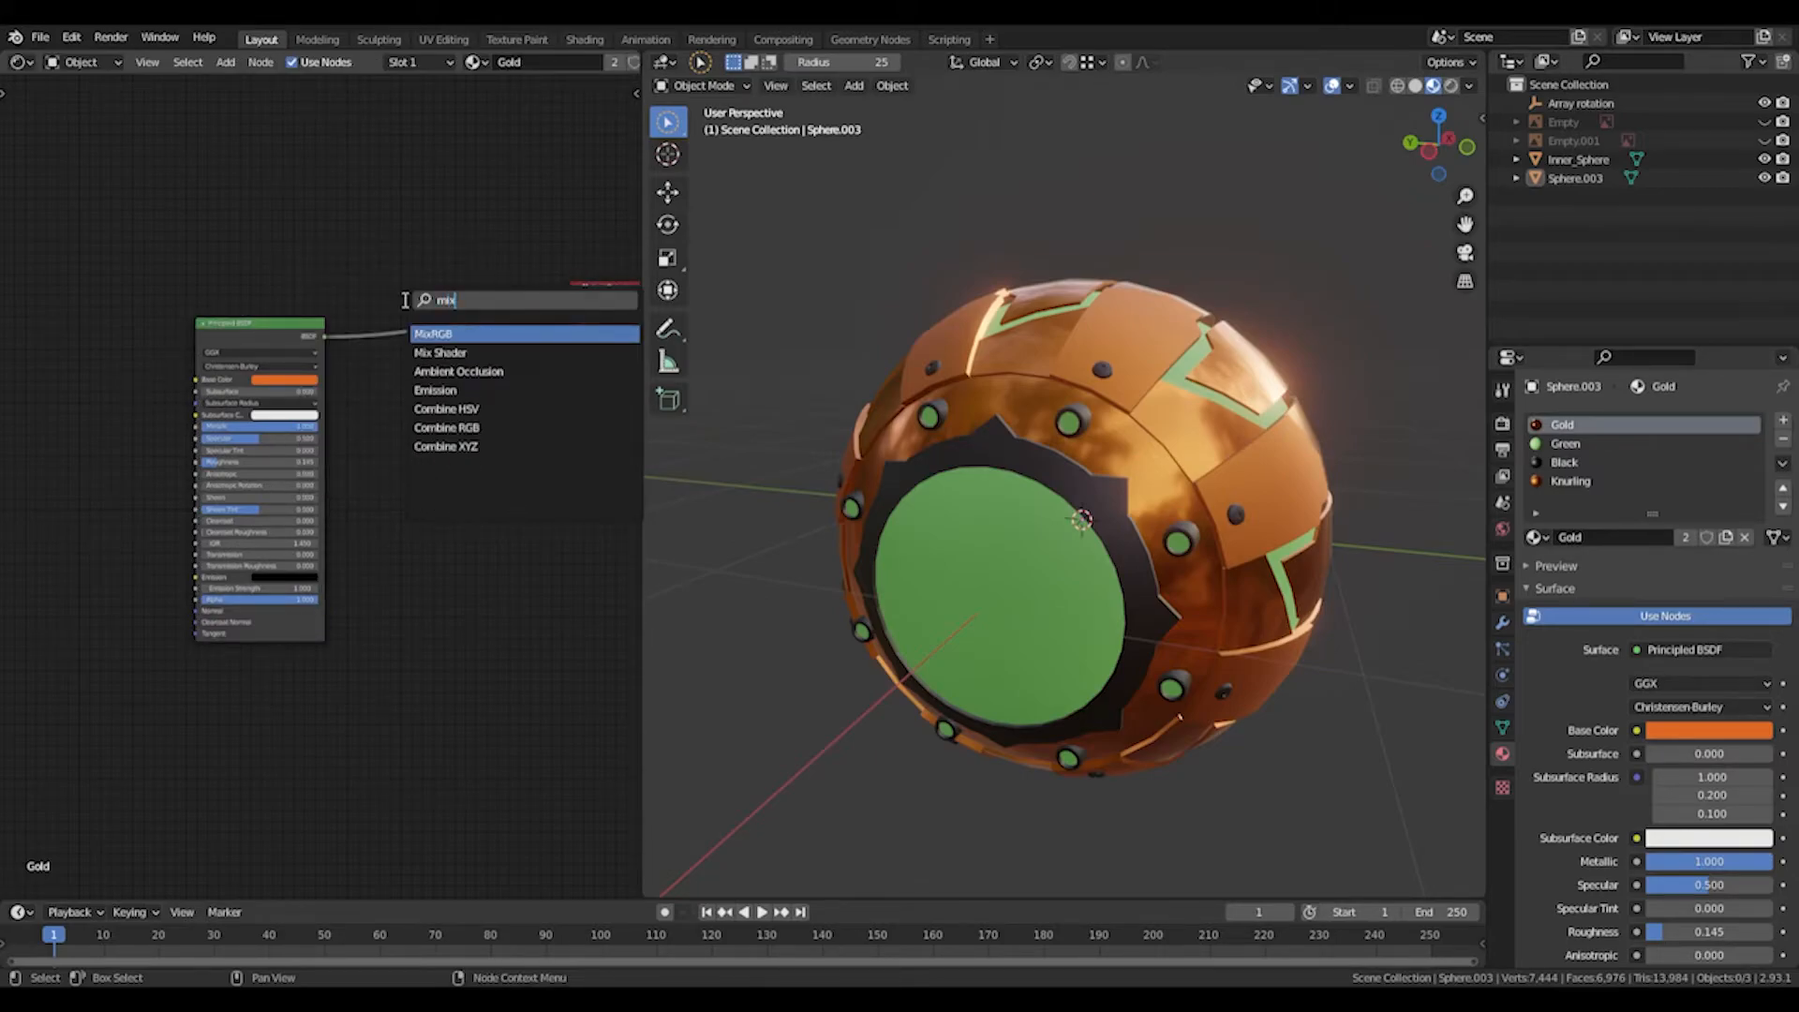
left_click(441, 353)
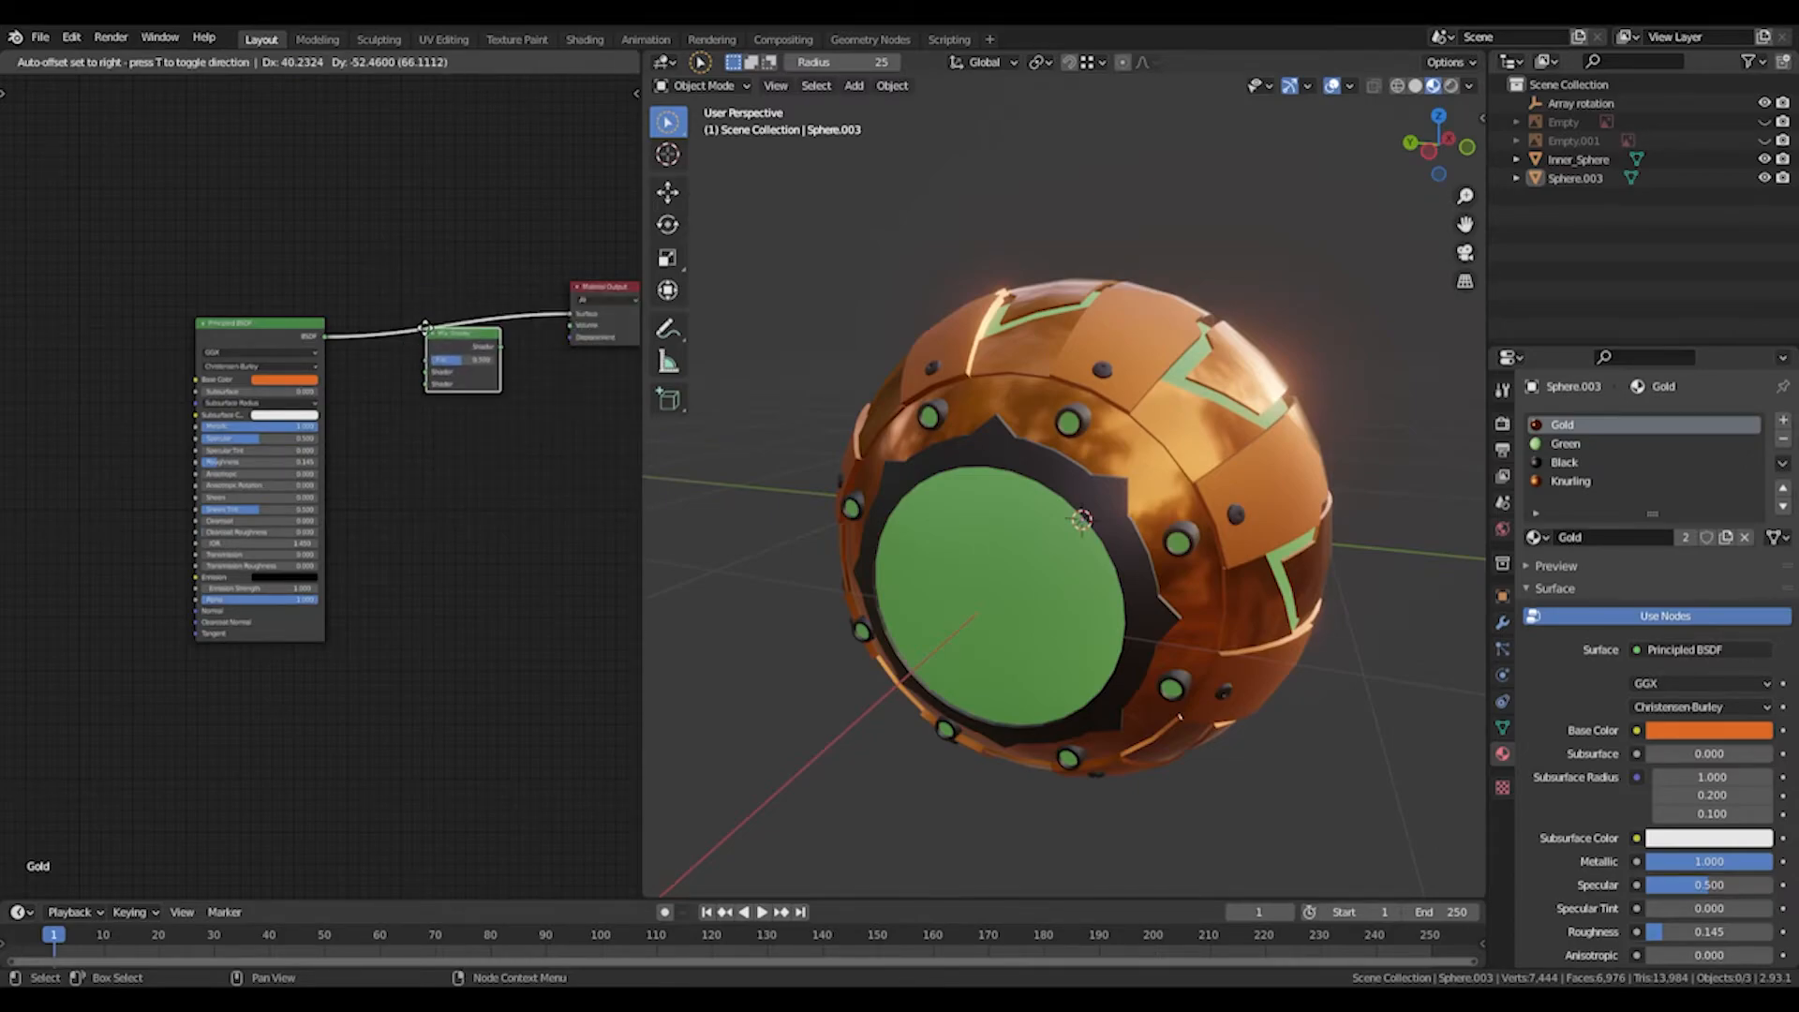
left_click(463, 374)
middle_click_drag(391, 270, 413, 315)
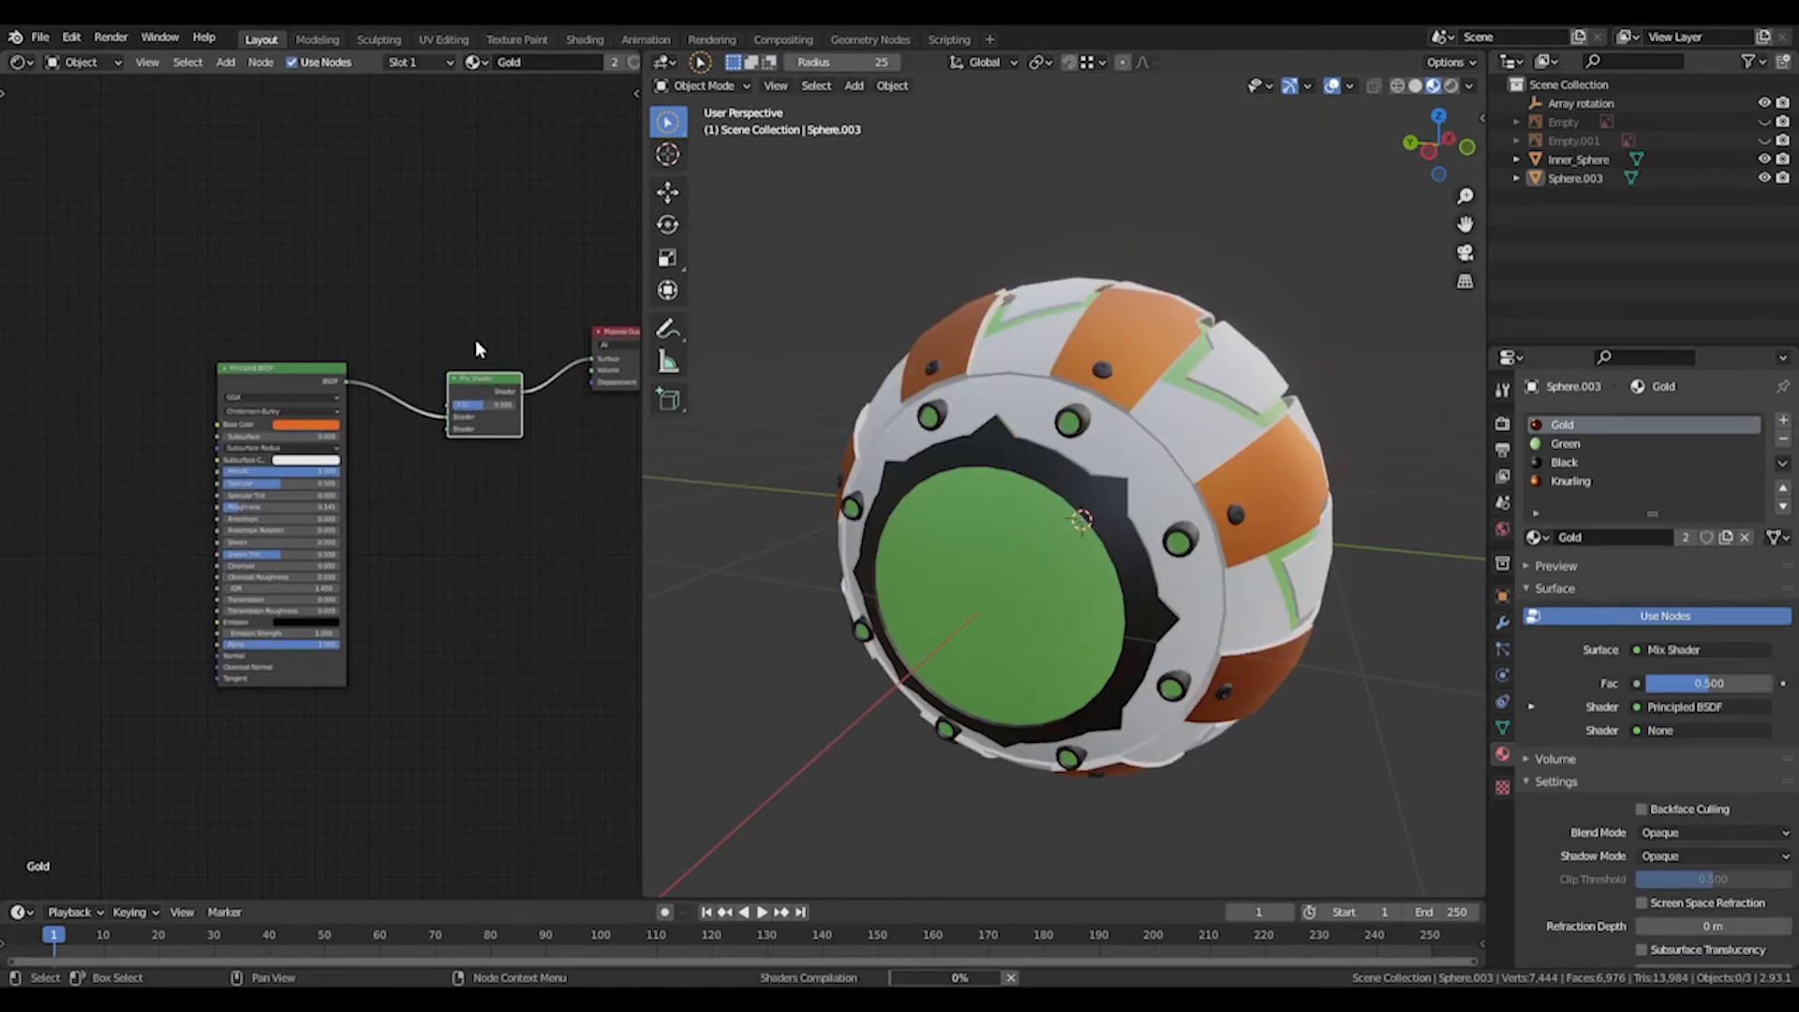
Duplicate the Gold material's Principled BSDF below the original and connect the copy to the Mix Shader's second Shader input.
left_click(284, 373)
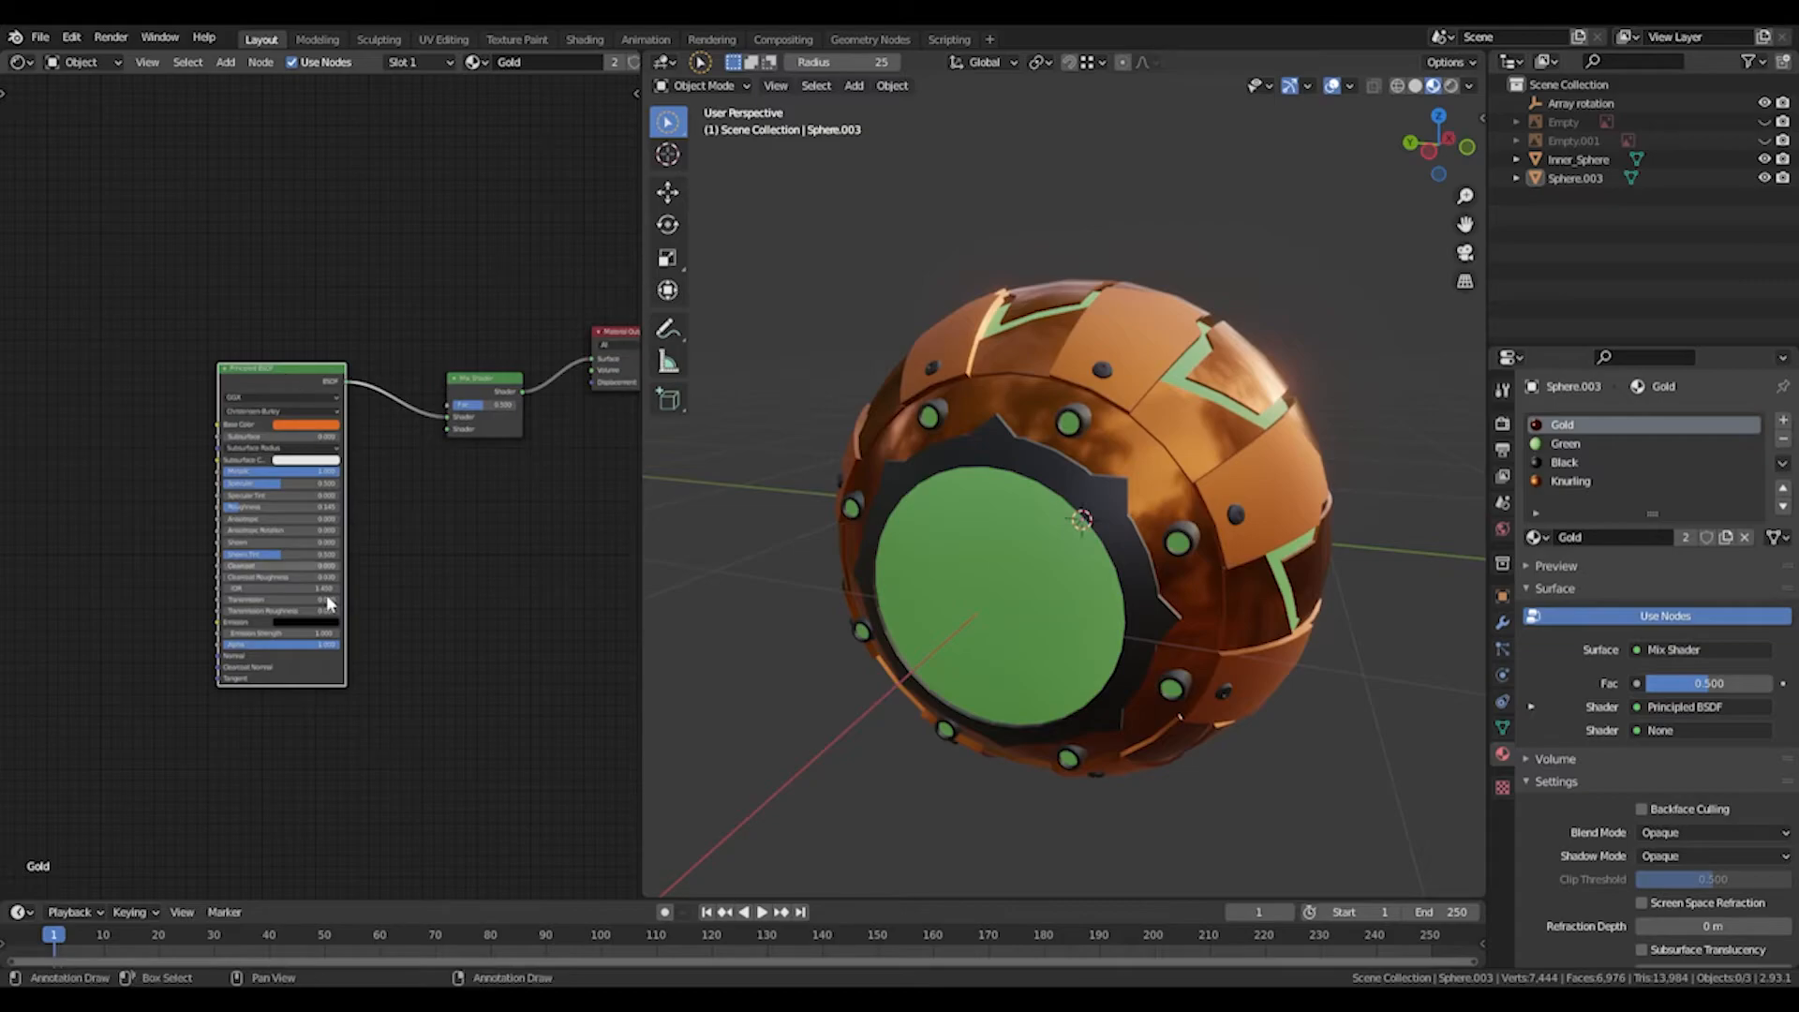
left_click_drag(301, 373, 251, 302)
key("shift+d")
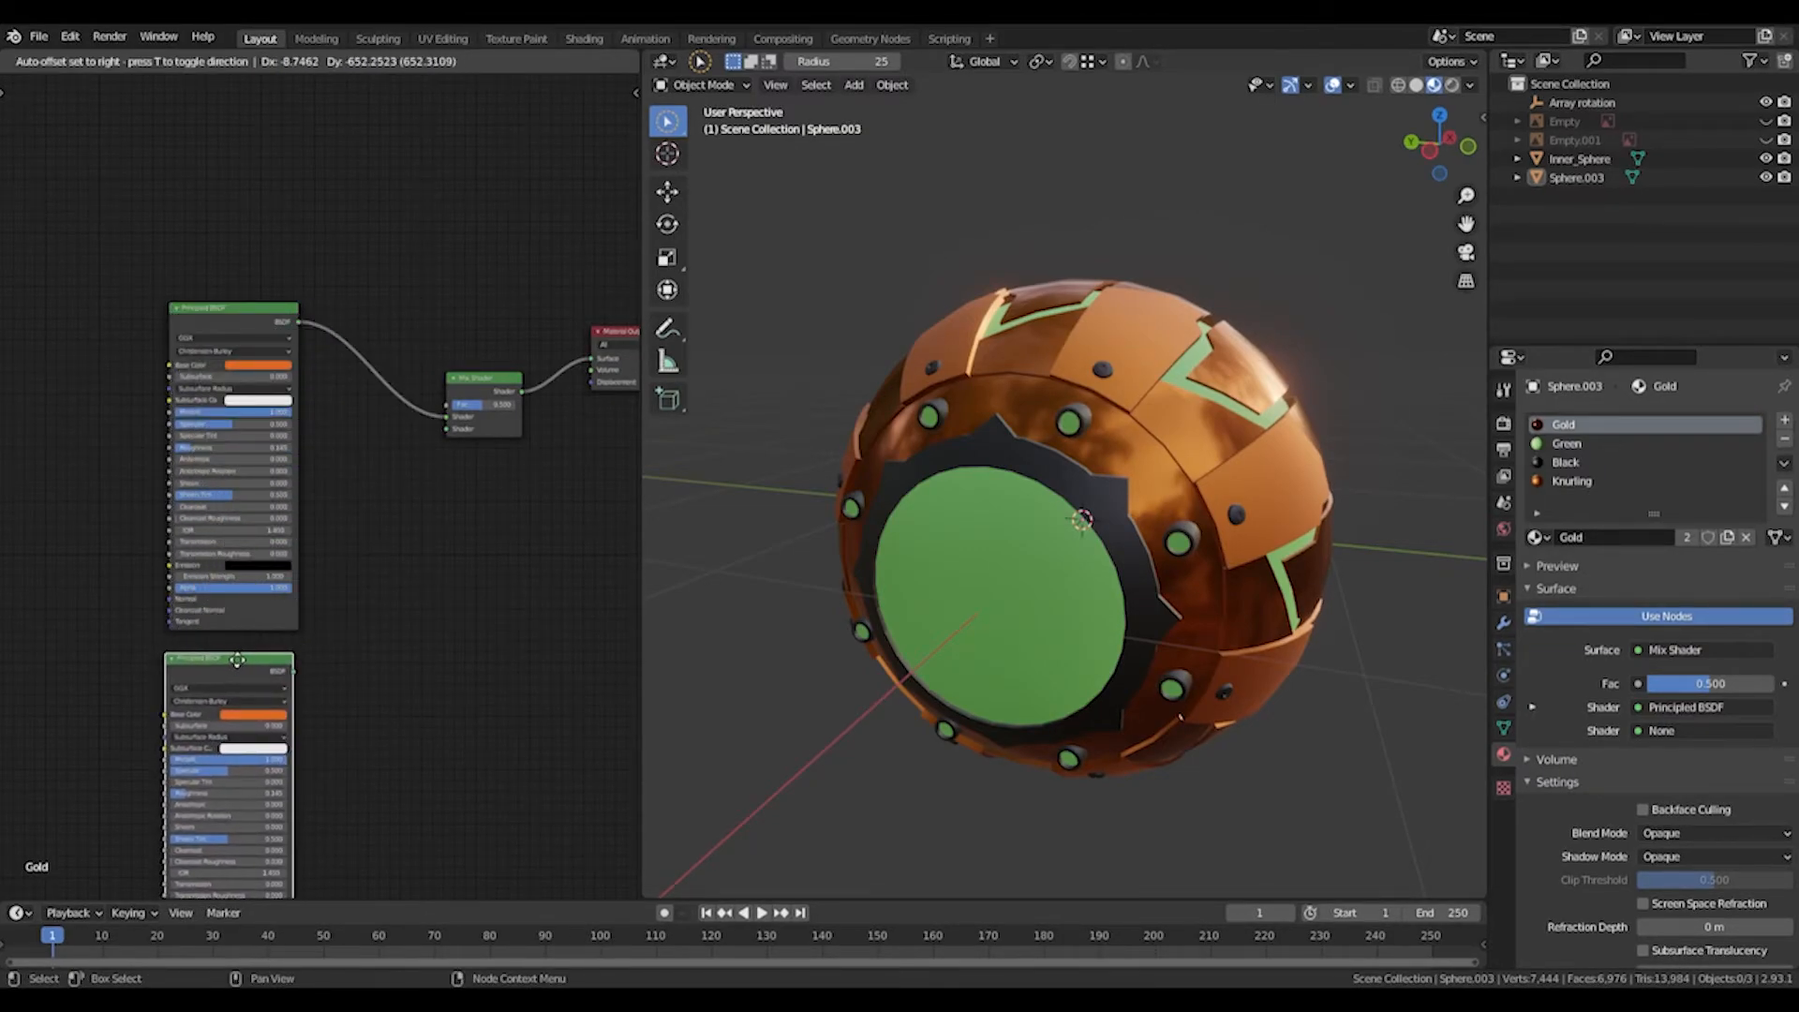
left_click(237, 659)
left_click_drag(294, 677, 445, 430)
Add the scratch.png image texture, set its color space to Non-Color and connect its Color output to the Mix Shader's Fac.
middle_click_drag(425, 497, 442, 544)
scroll(443, 544, "down", 1)
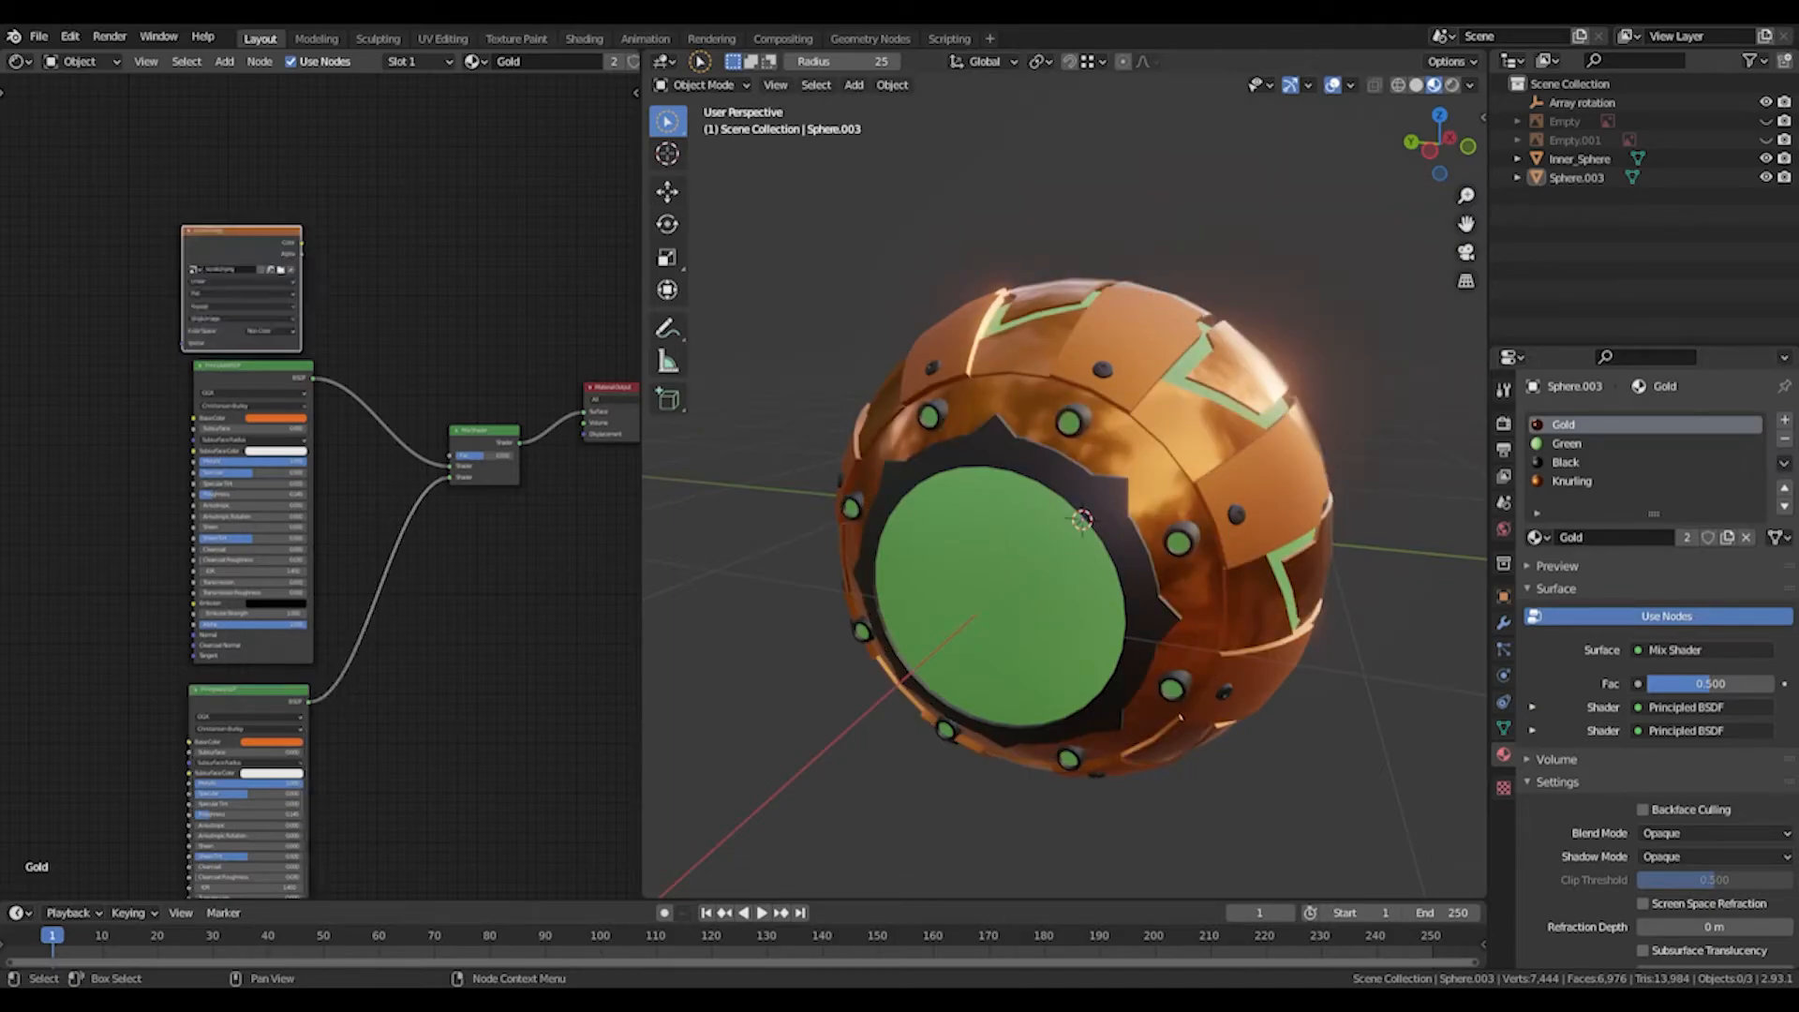
left_click_drag(247, 231, 239, 206)
scroll(294, 313, "up", 1)
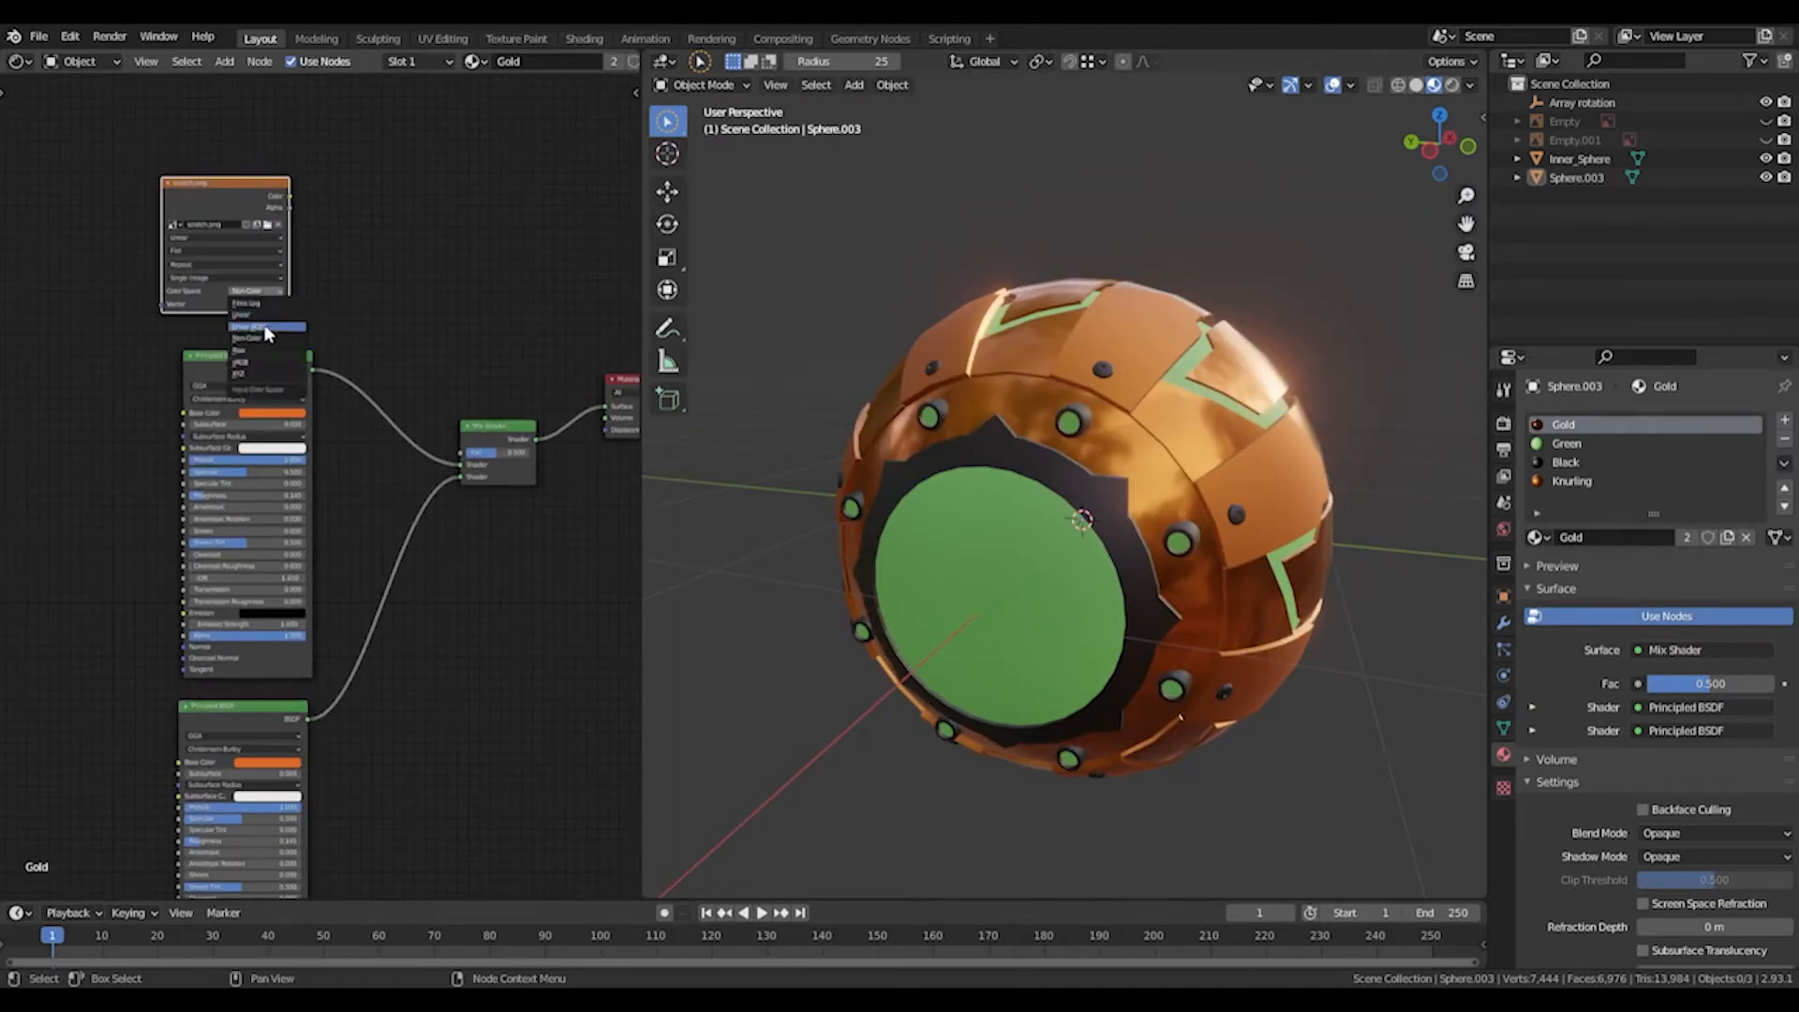
left_click(266, 337)
left_click_drag(291, 197, 461, 453)
Raise the second Principled BSDF's Roughness and darken its Base Color to brown for the scratches.
middle_click_drag(1232, 427, 1183, 482)
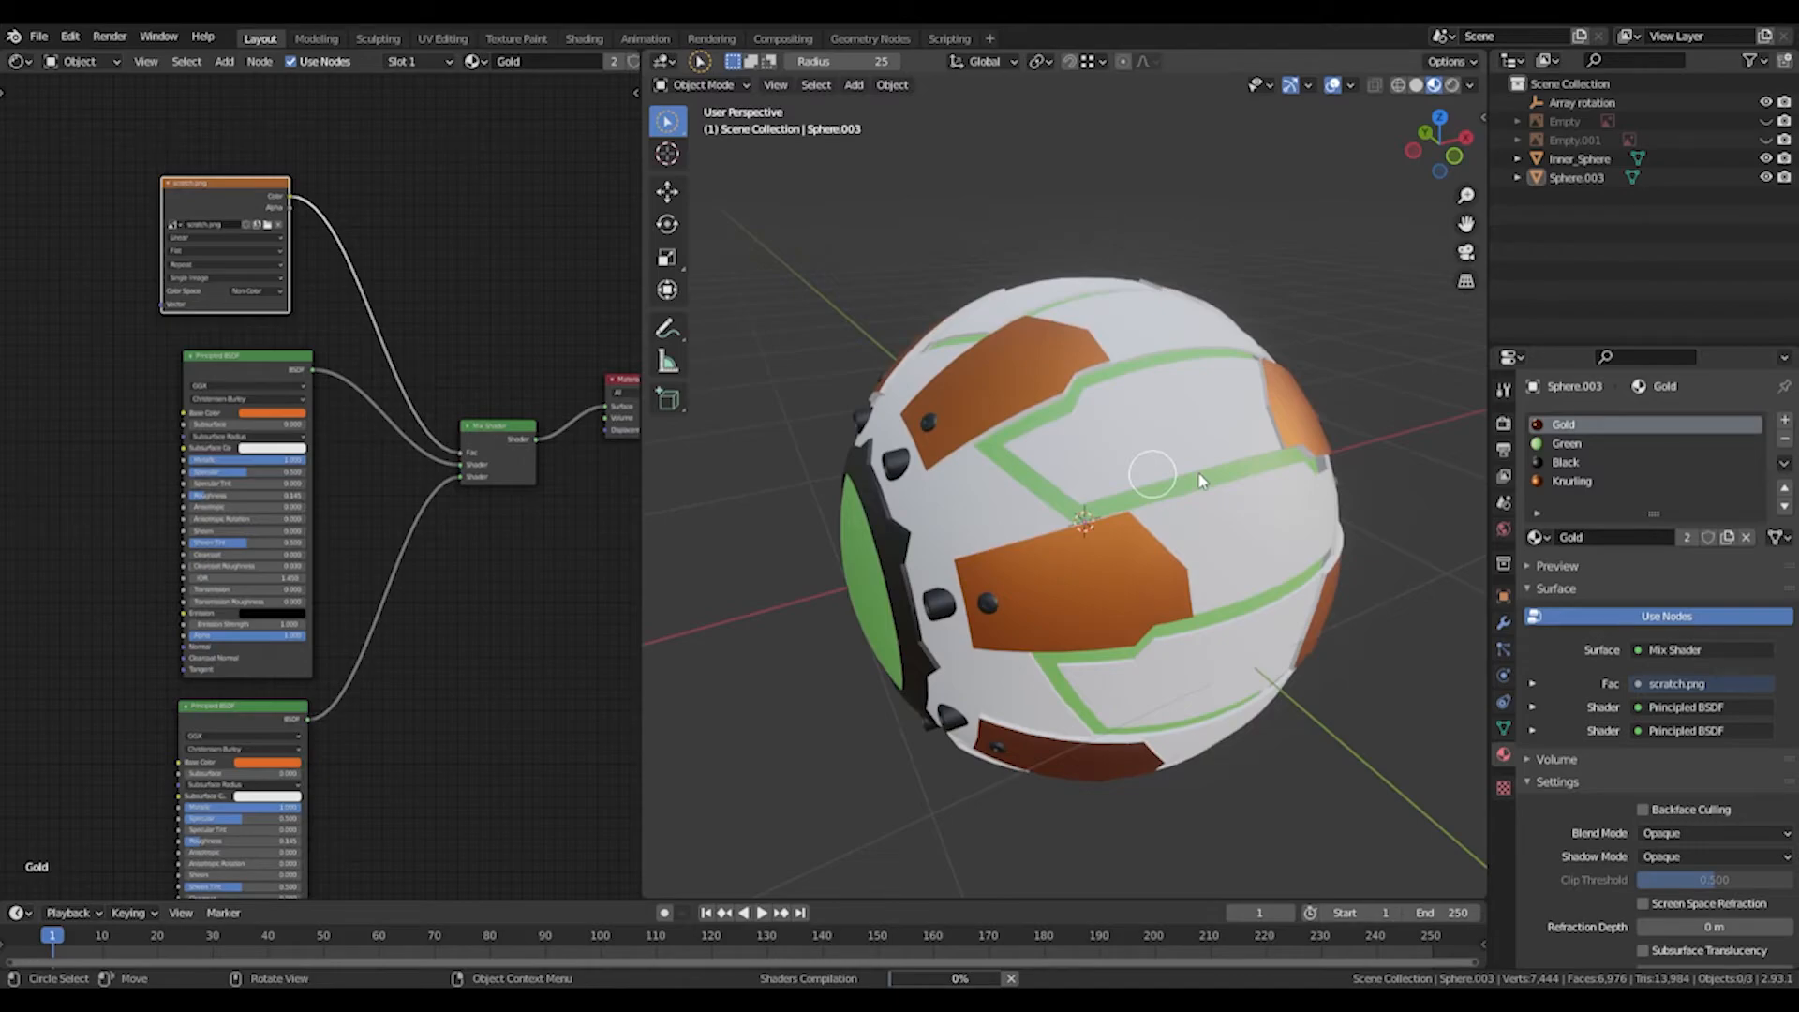
scroll(1231, 485, "up", 3)
middle_click_drag(1223, 483, 1155, 445)
middle_click_drag(409, 631, 417, 497)
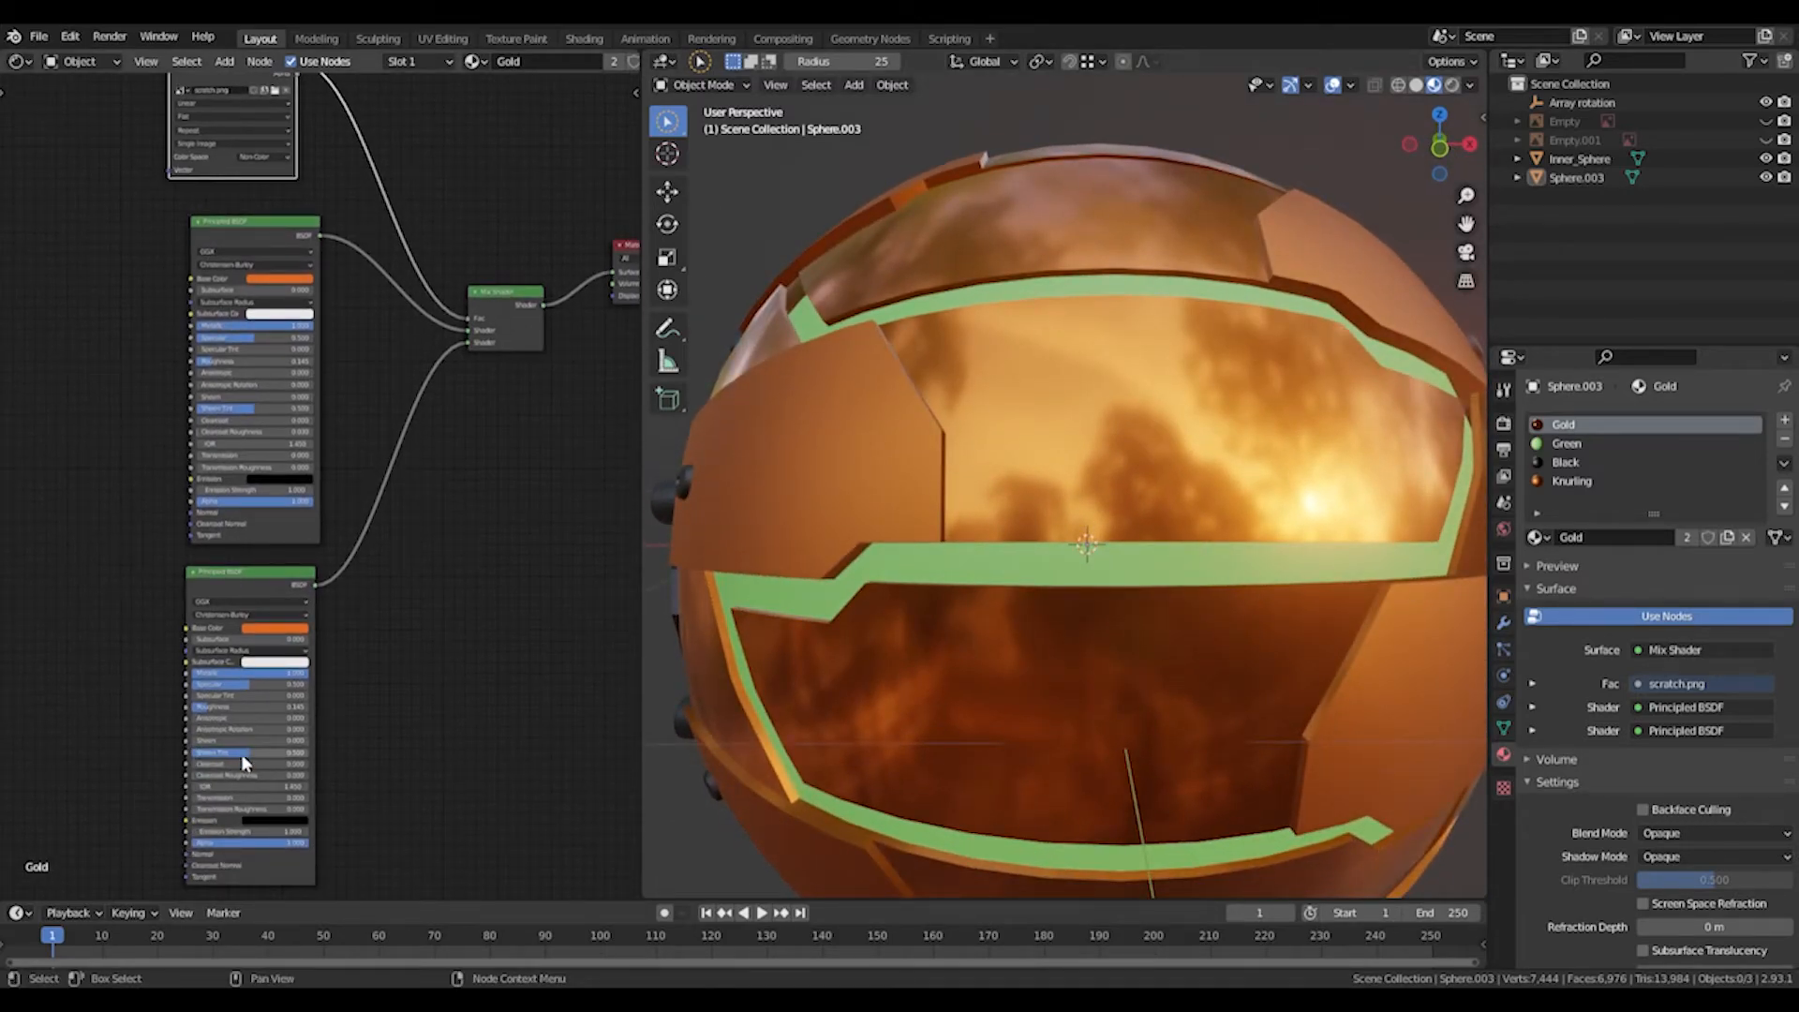
left_click_drag(214, 708, 253, 708)
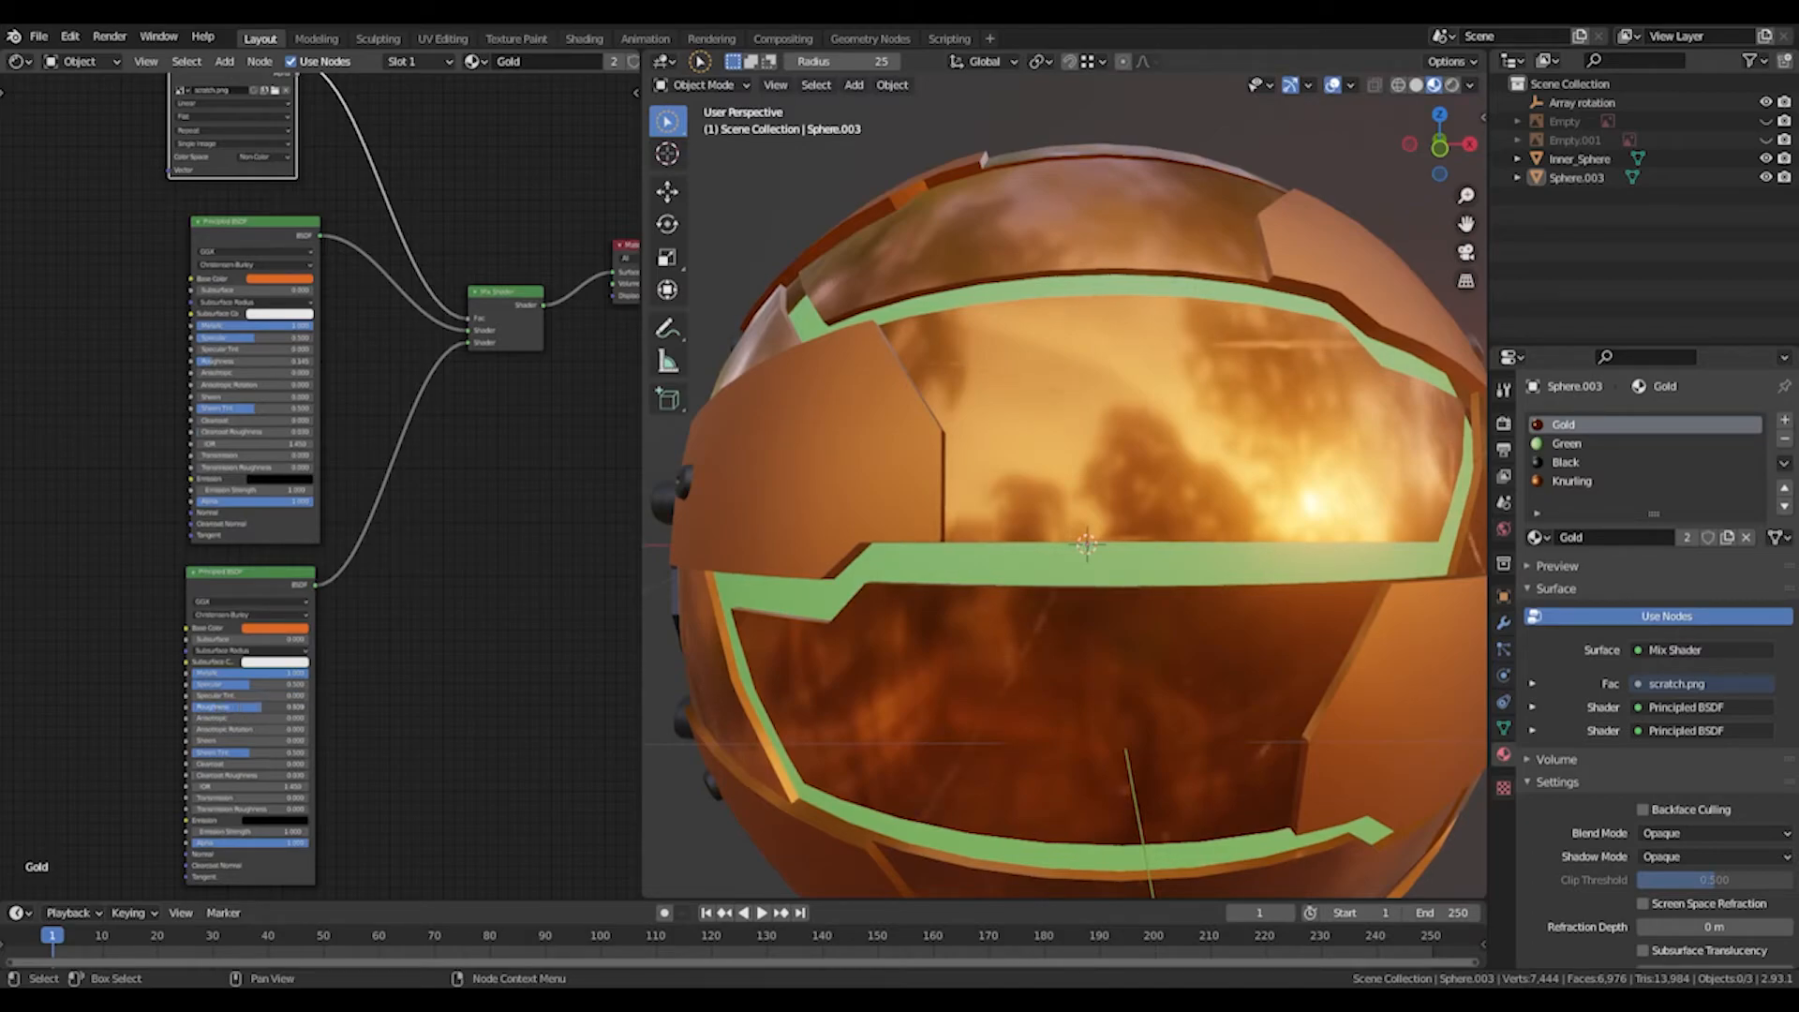
left_click(284, 627)
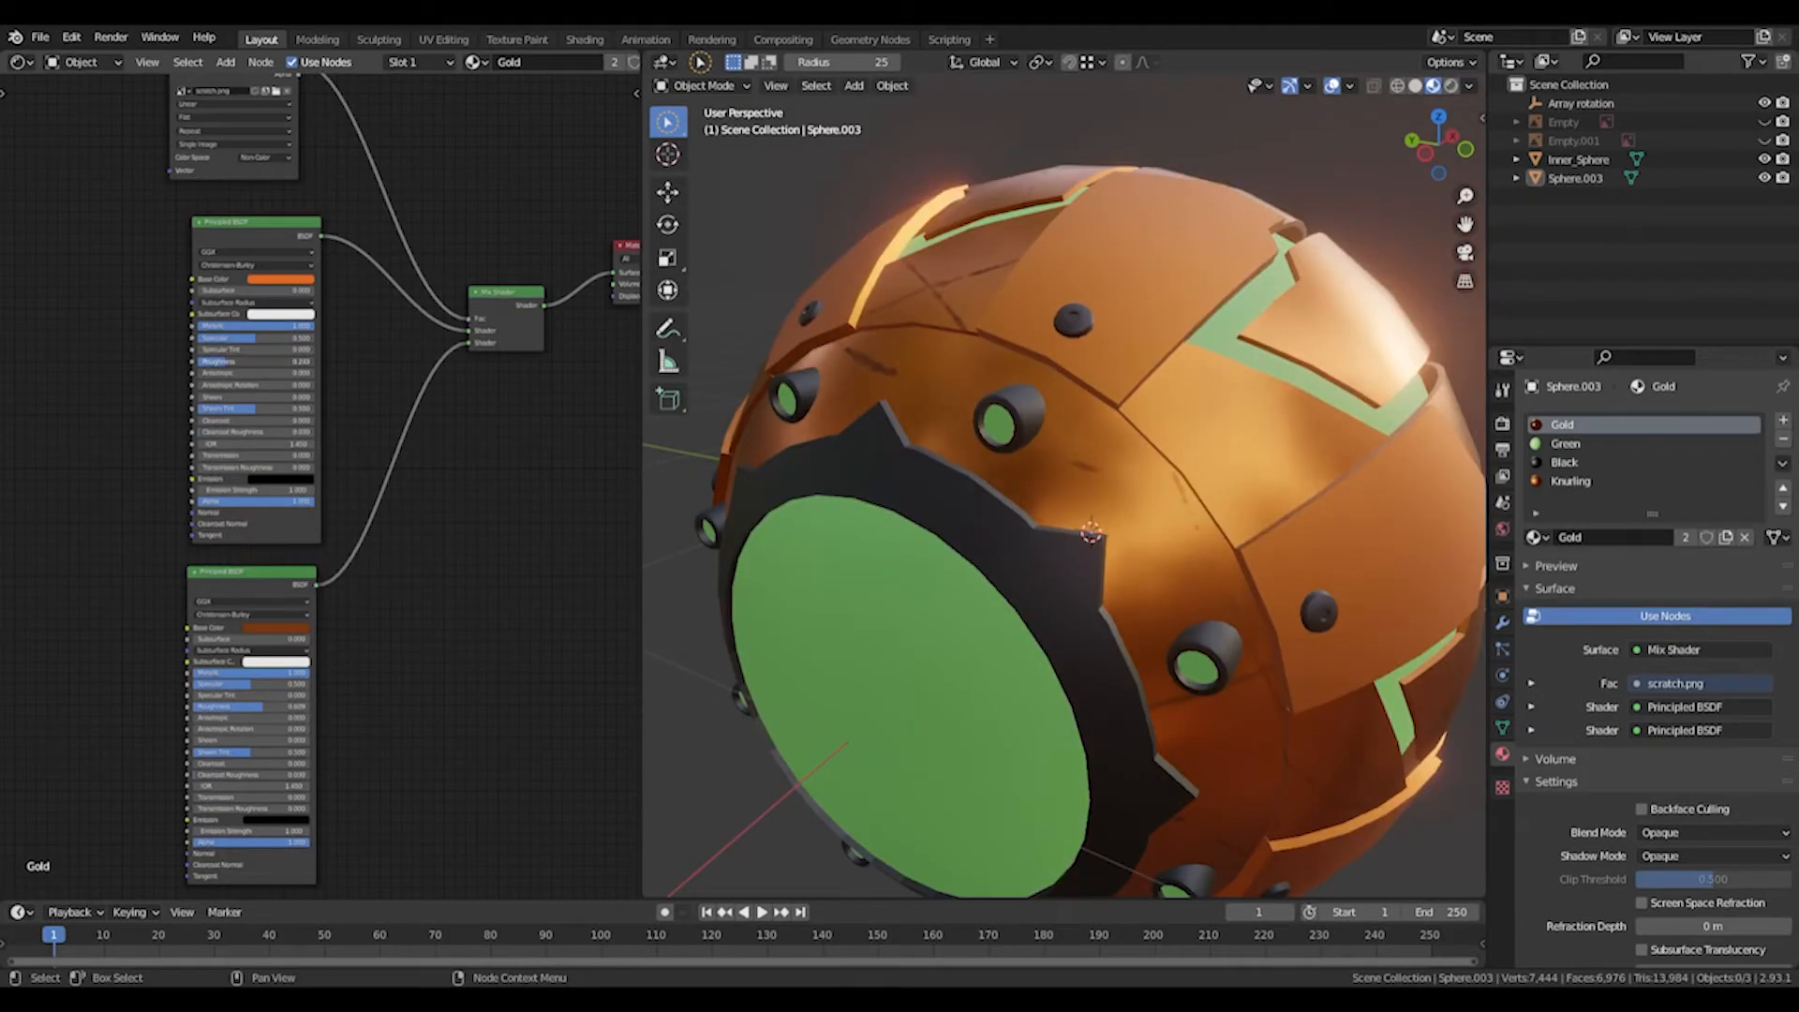
Try to attach Texture Coordinate, Mapping and Image Texture nodes to the second Principled BSDF's Base Color.
scroll(1017, 478, "up", 5)
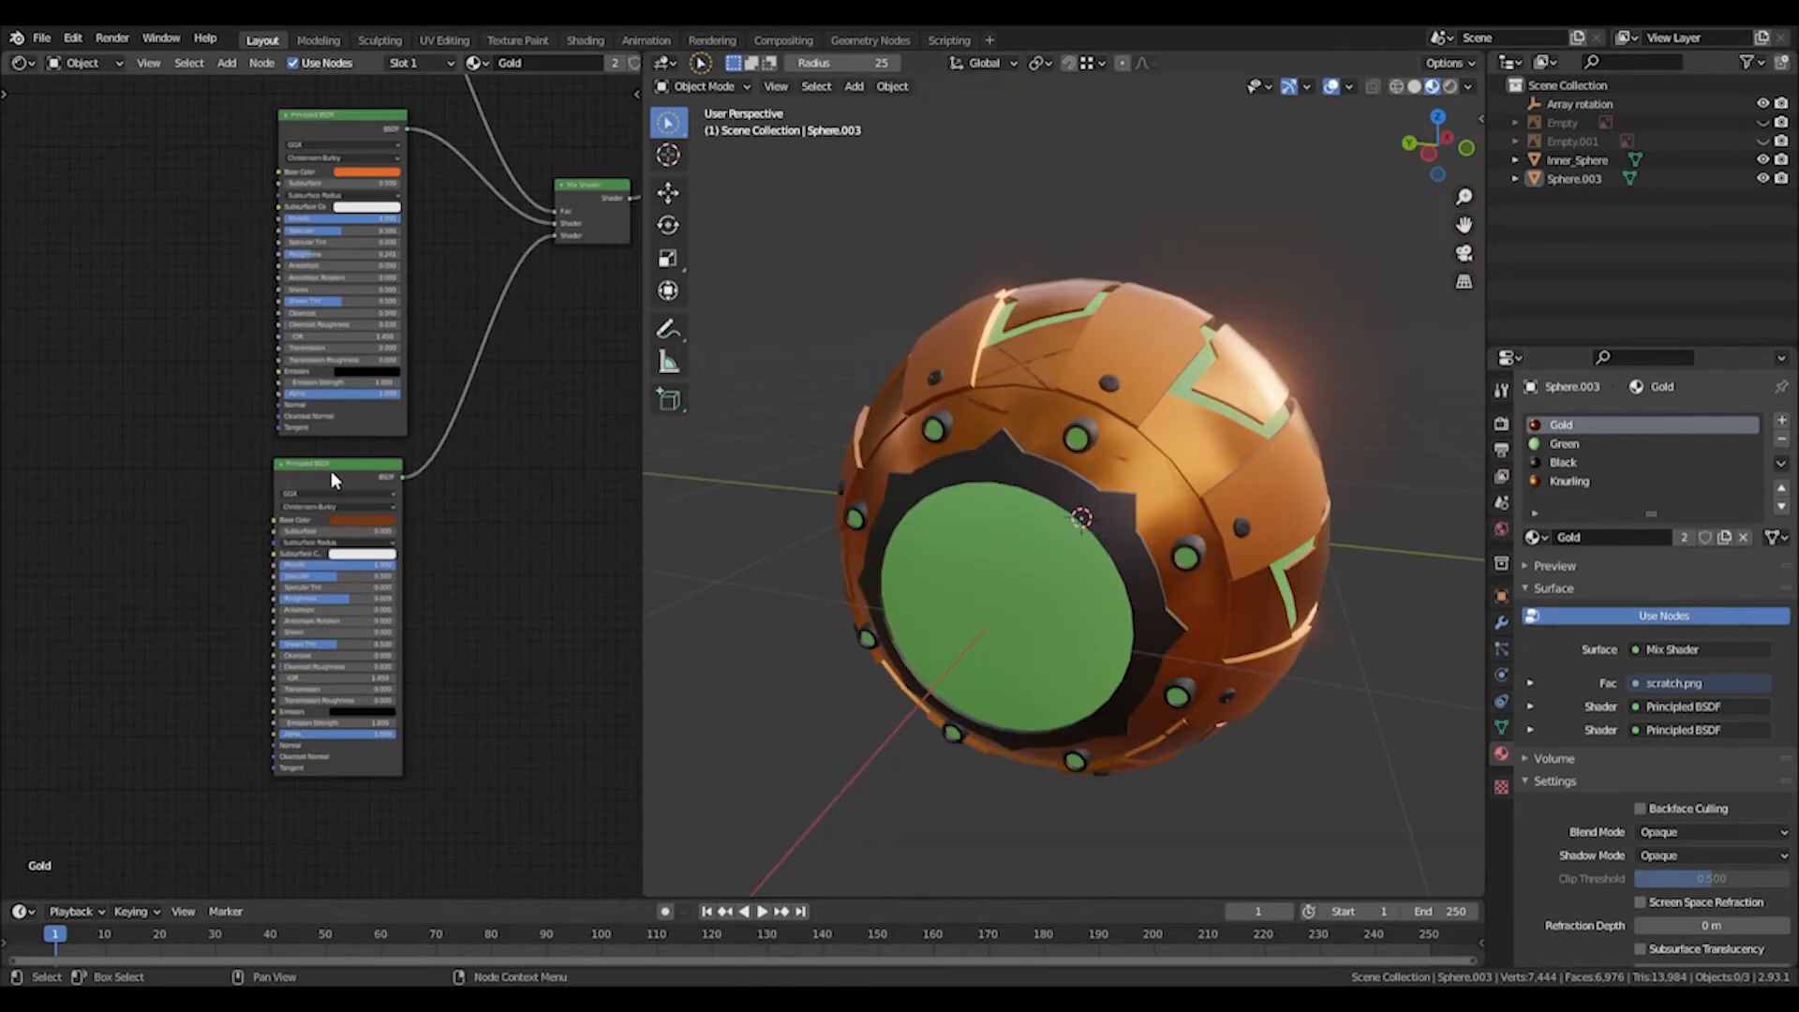
left_click(331, 468)
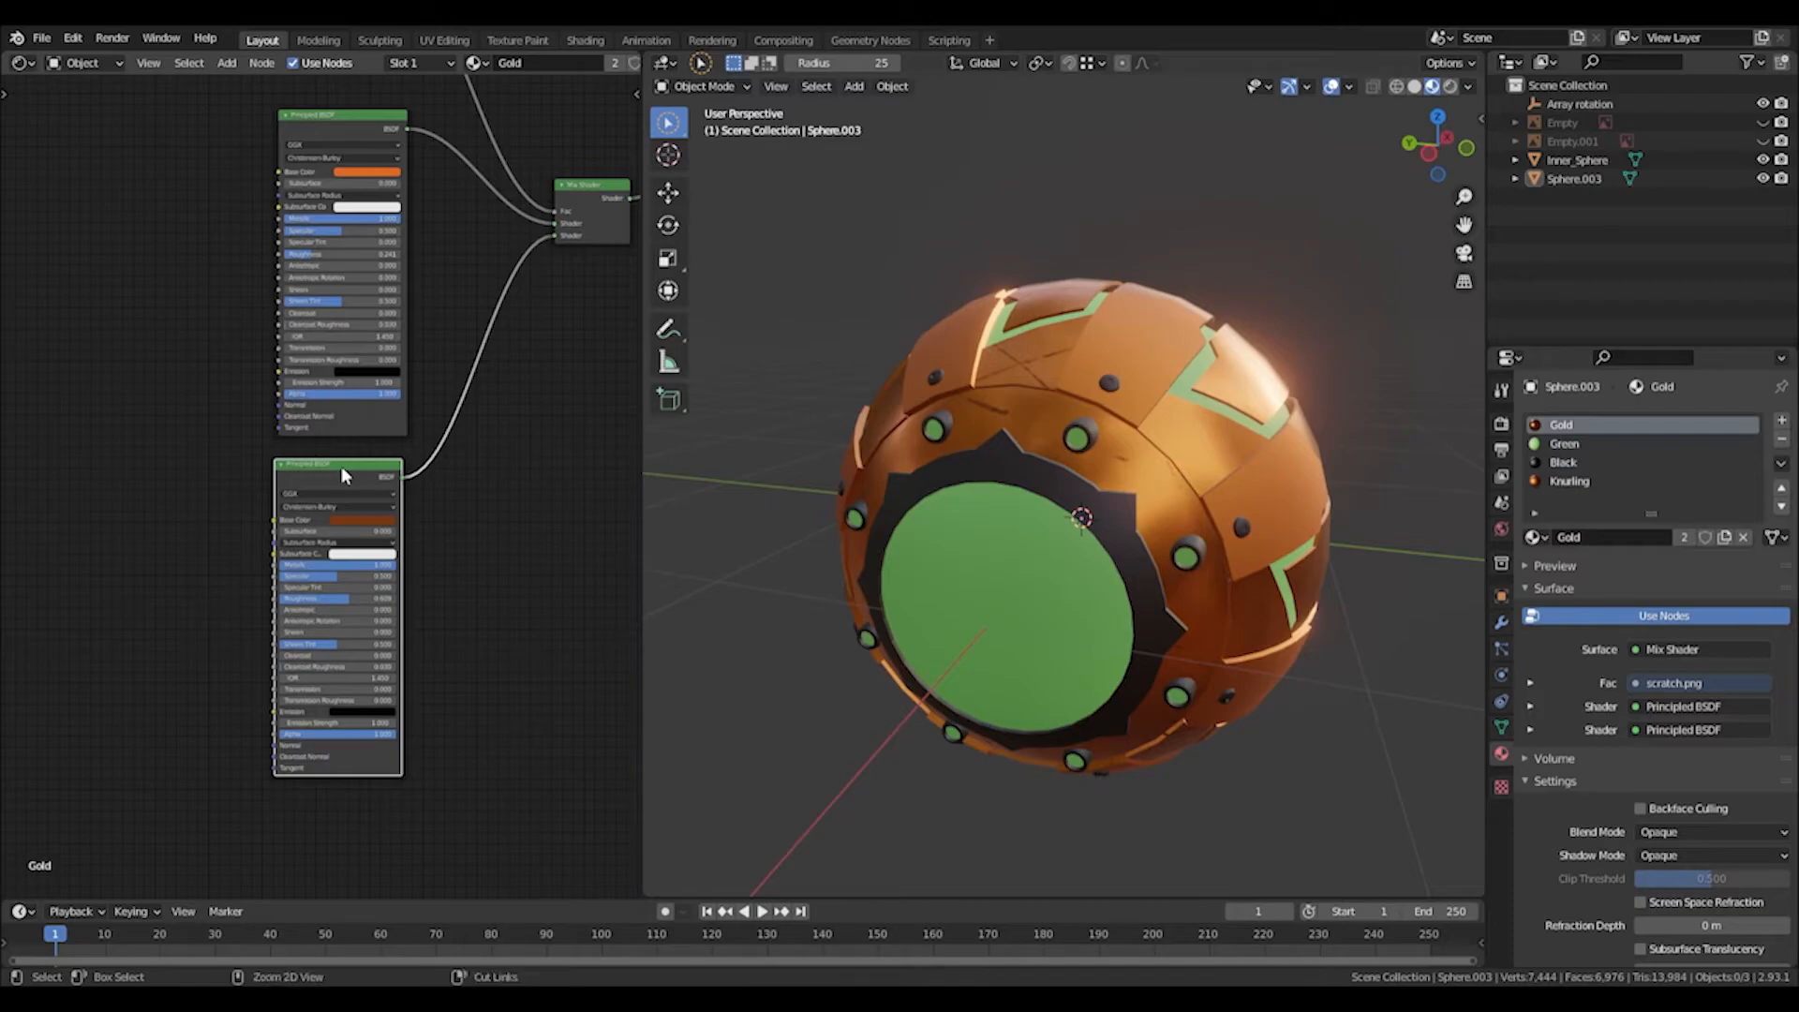
key("ctrl+t")
middle_click_drag(231, 476, 486, 425)
left_click(336, 433)
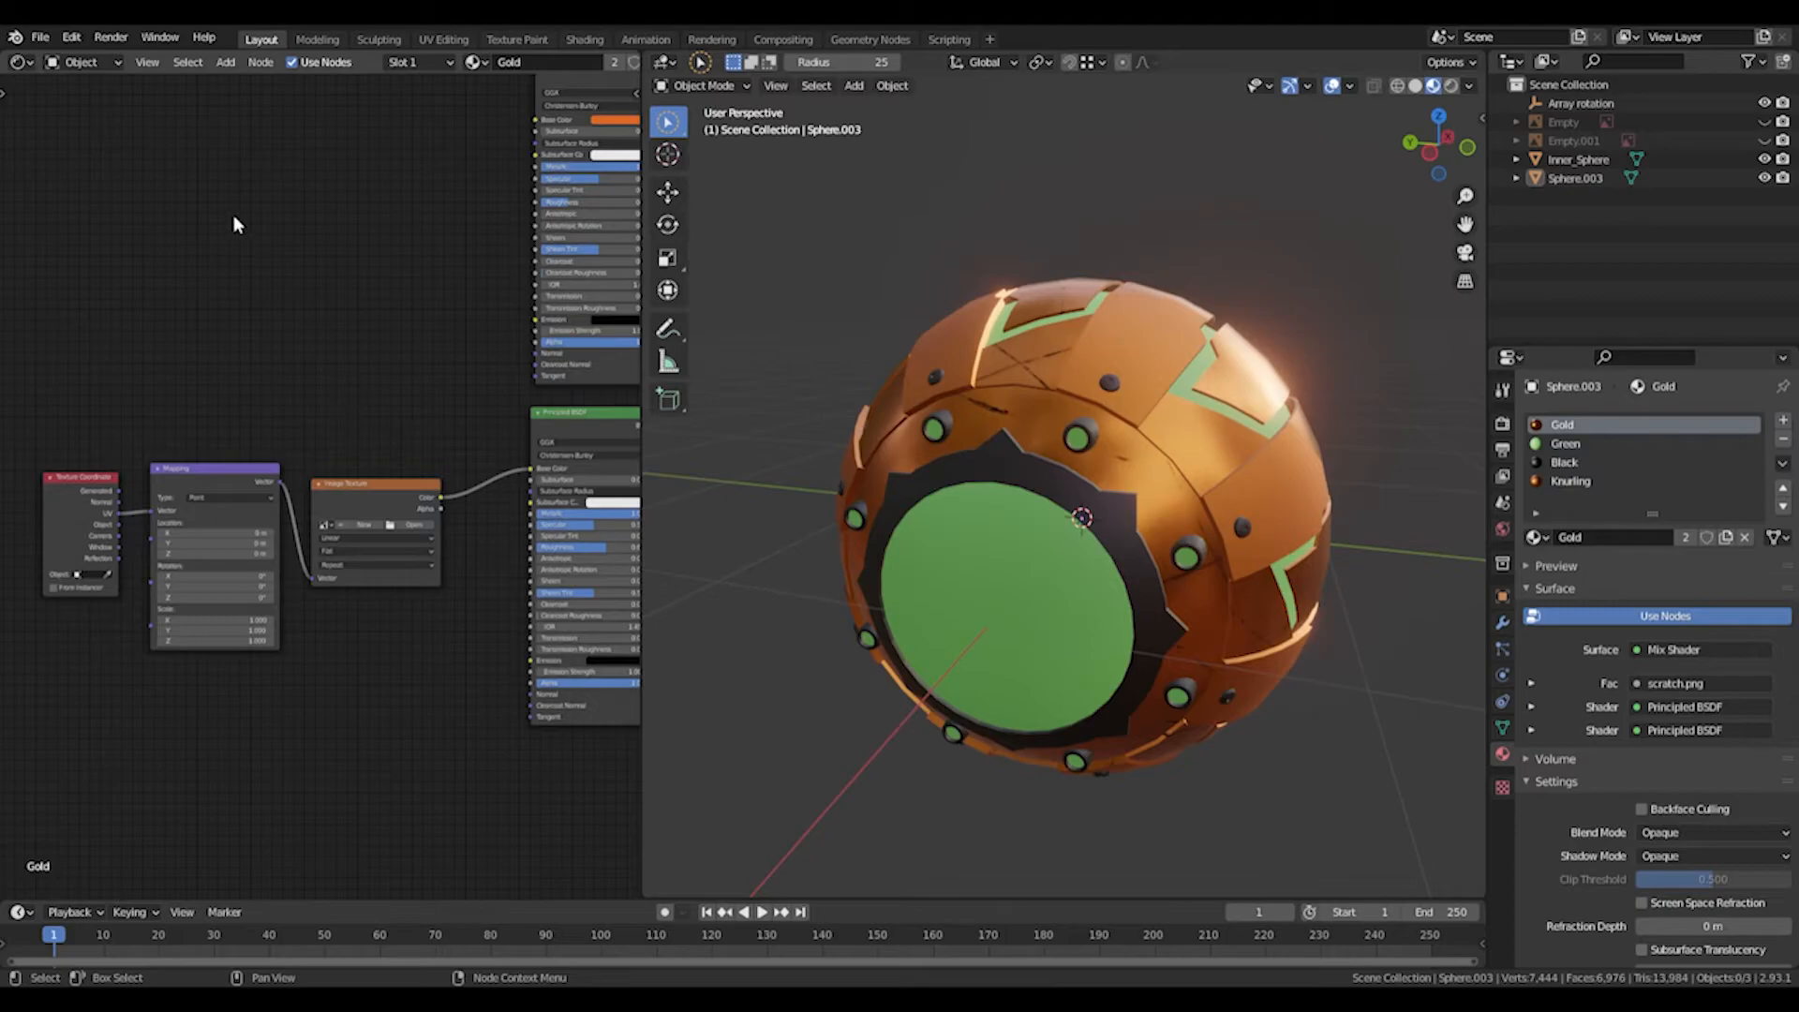
Open the program preferences and return to the sphere's node setup.
left_click(72, 37)
left_click(164, 302)
scroll(285, 412, "up", 2)
mouse_move(1134, 499)
middle_mouse_down()
mouse_move(1024, 510)
mouse_move(1060, 558)
mouse_move(1155, 489)
middle_mouse_up()
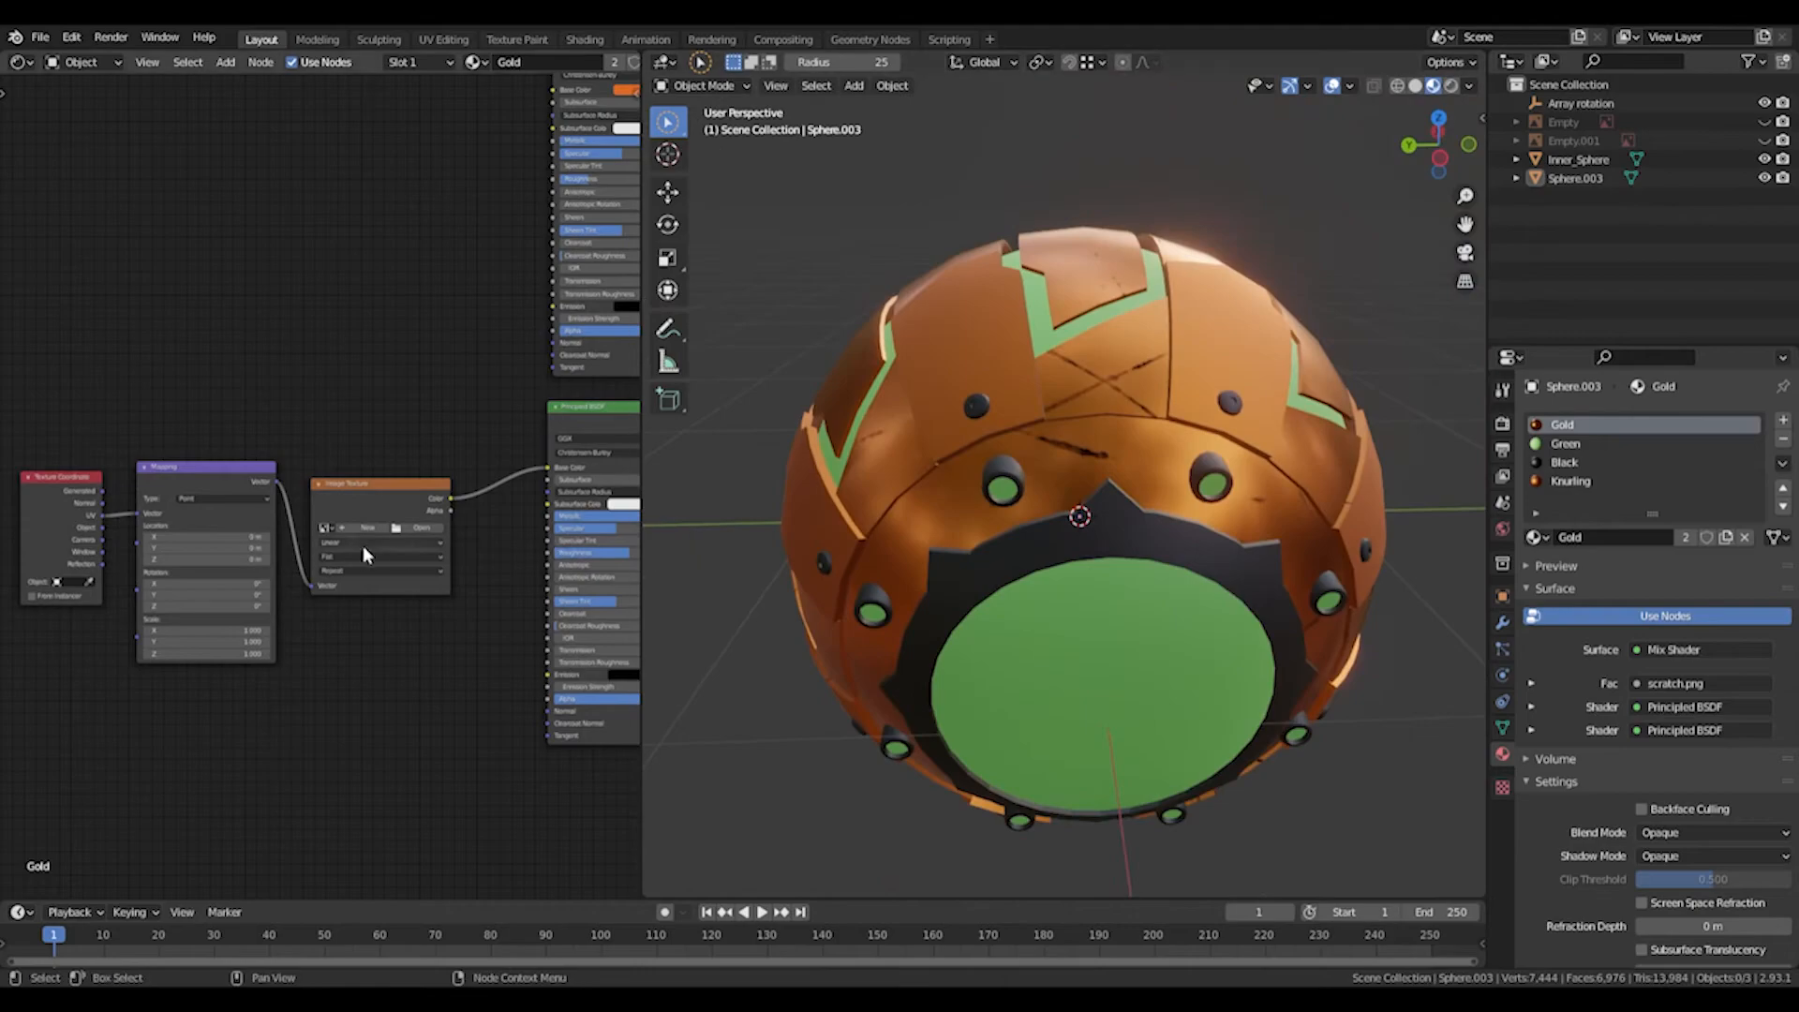
Delete the Texture Coordinate, Mapping and empty Image Texture nodes feeding the second Principled BSDF.
left_click(243, 630)
key("Tab")
key("Tab")
left_click(318, 628)
scroll(307, 639, "up", 1)
scroll(308, 639, "up", 1)
middle_click_drag(400, 659, 197, 689)
scroll(231, 660, "down", 3)
middle_click_drag(304, 415, 265, 592)
scroll(262, 592, "down", 2)
middle_click_drag(149, 586, 401, 540)
scroll(401, 539, "down", 1)
key("x")
Attach Mapping and Texture Coordinate nodes to the scratch.png image texture, using its UV coordinates.
middle_click_drag(502, 243, 347, 582)
scroll(347, 582, "up", 2)
left_click(459, 485)
middle_click_drag(295, 496, 366, 445)
scroll(347, 456, "up", 4)
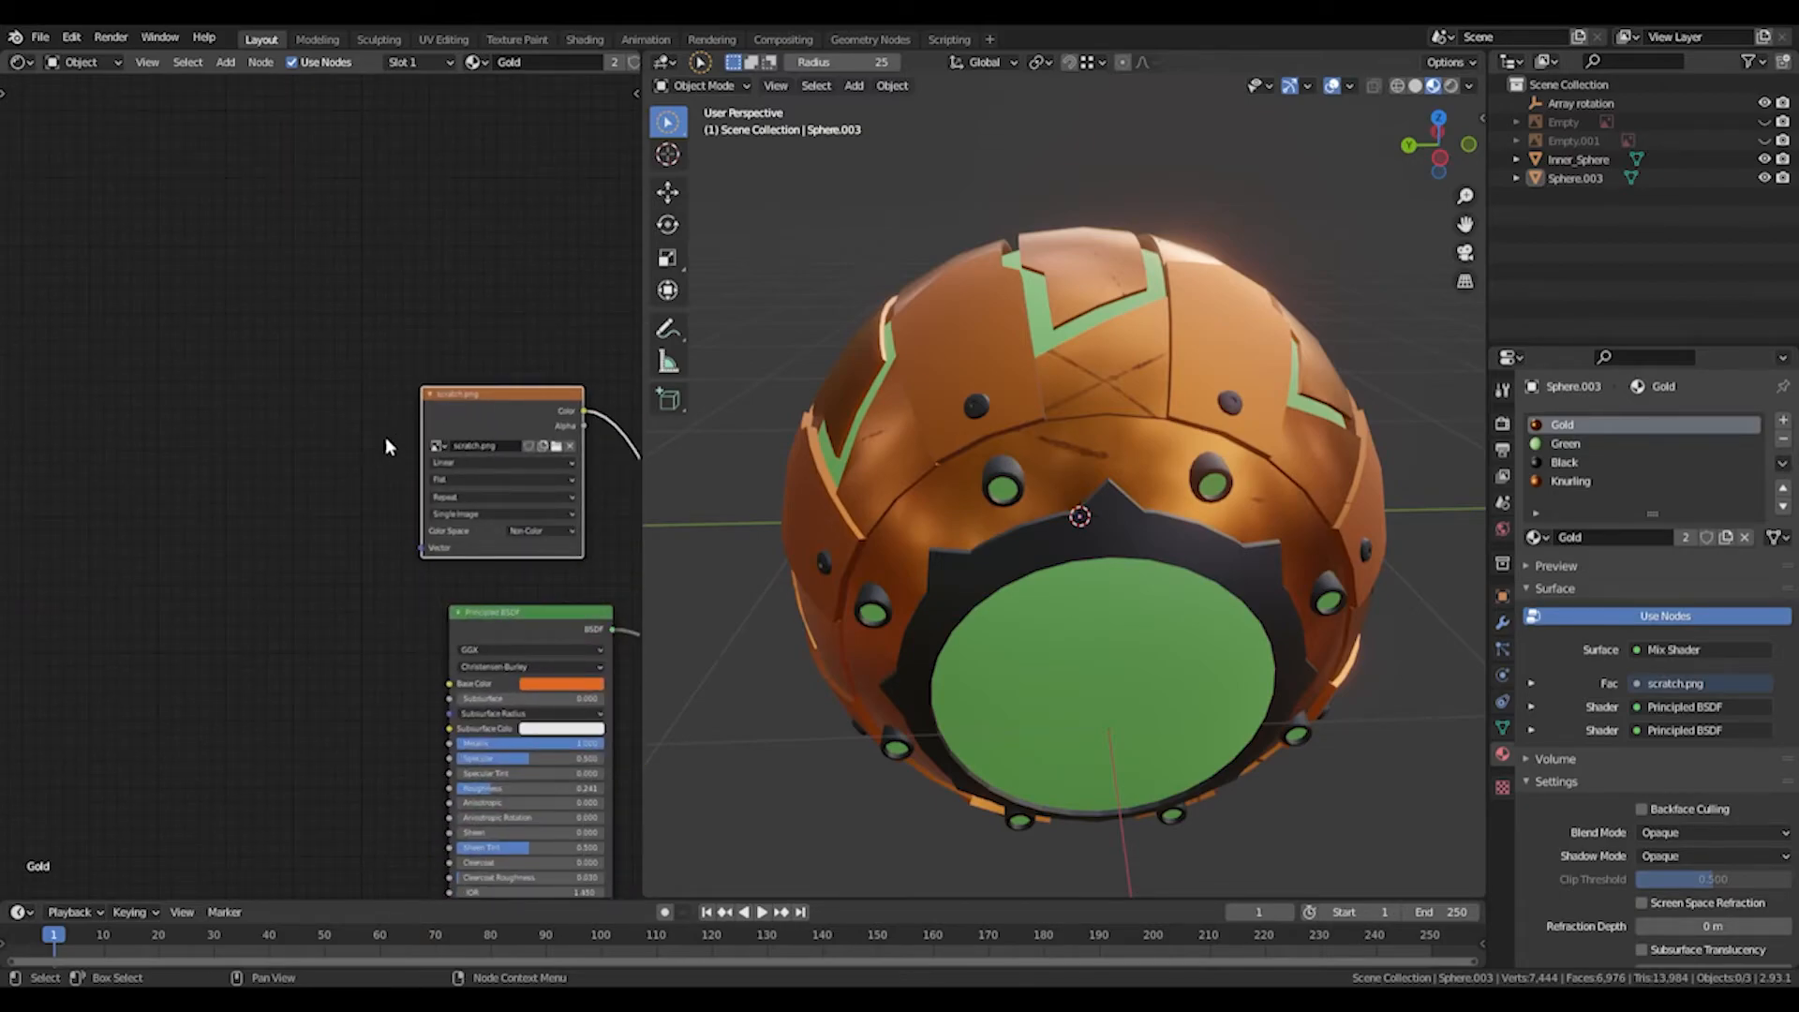
key("ctrl+t")
middle_click_drag(344, 318, 320, 268)
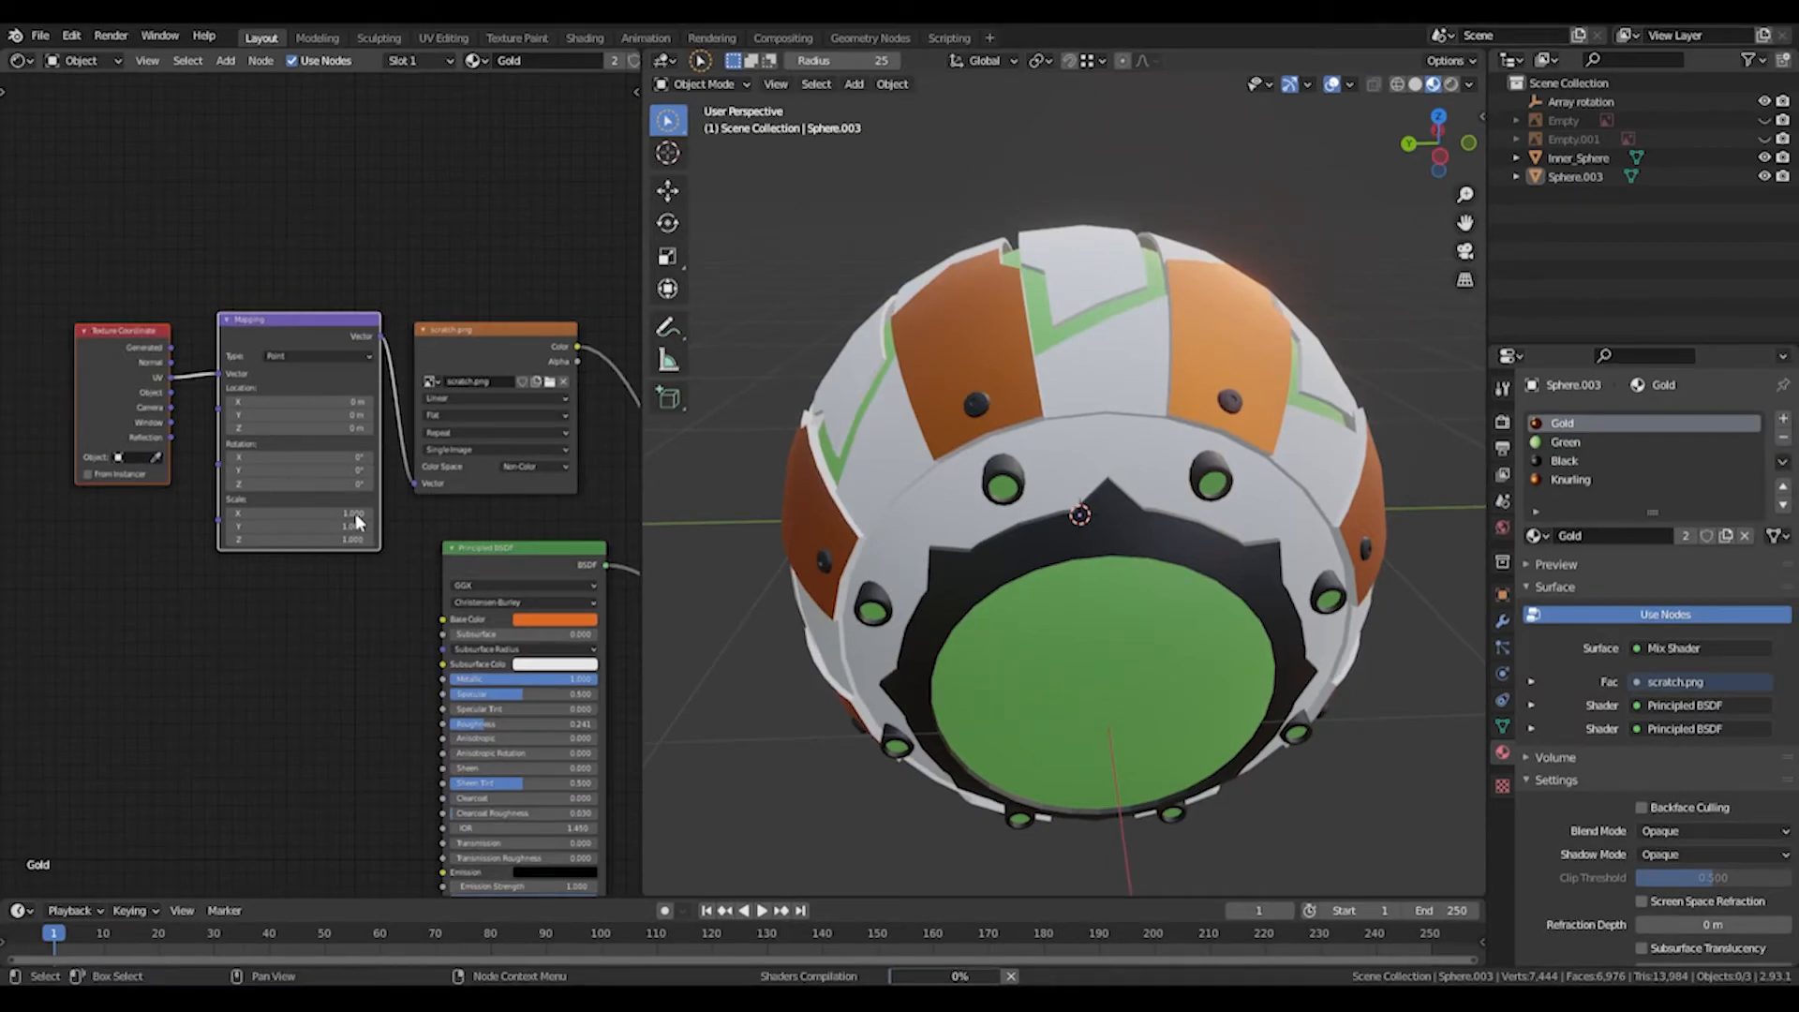
Set the scratch texture's Mapping Scale to 3.000 on X, Y and Z and inspect the scratches on the sphere.
left_click(357, 522)
type("1")
type("3")
key("Tab")
type("3")
key("Tab")
type("3")
key("Tab")
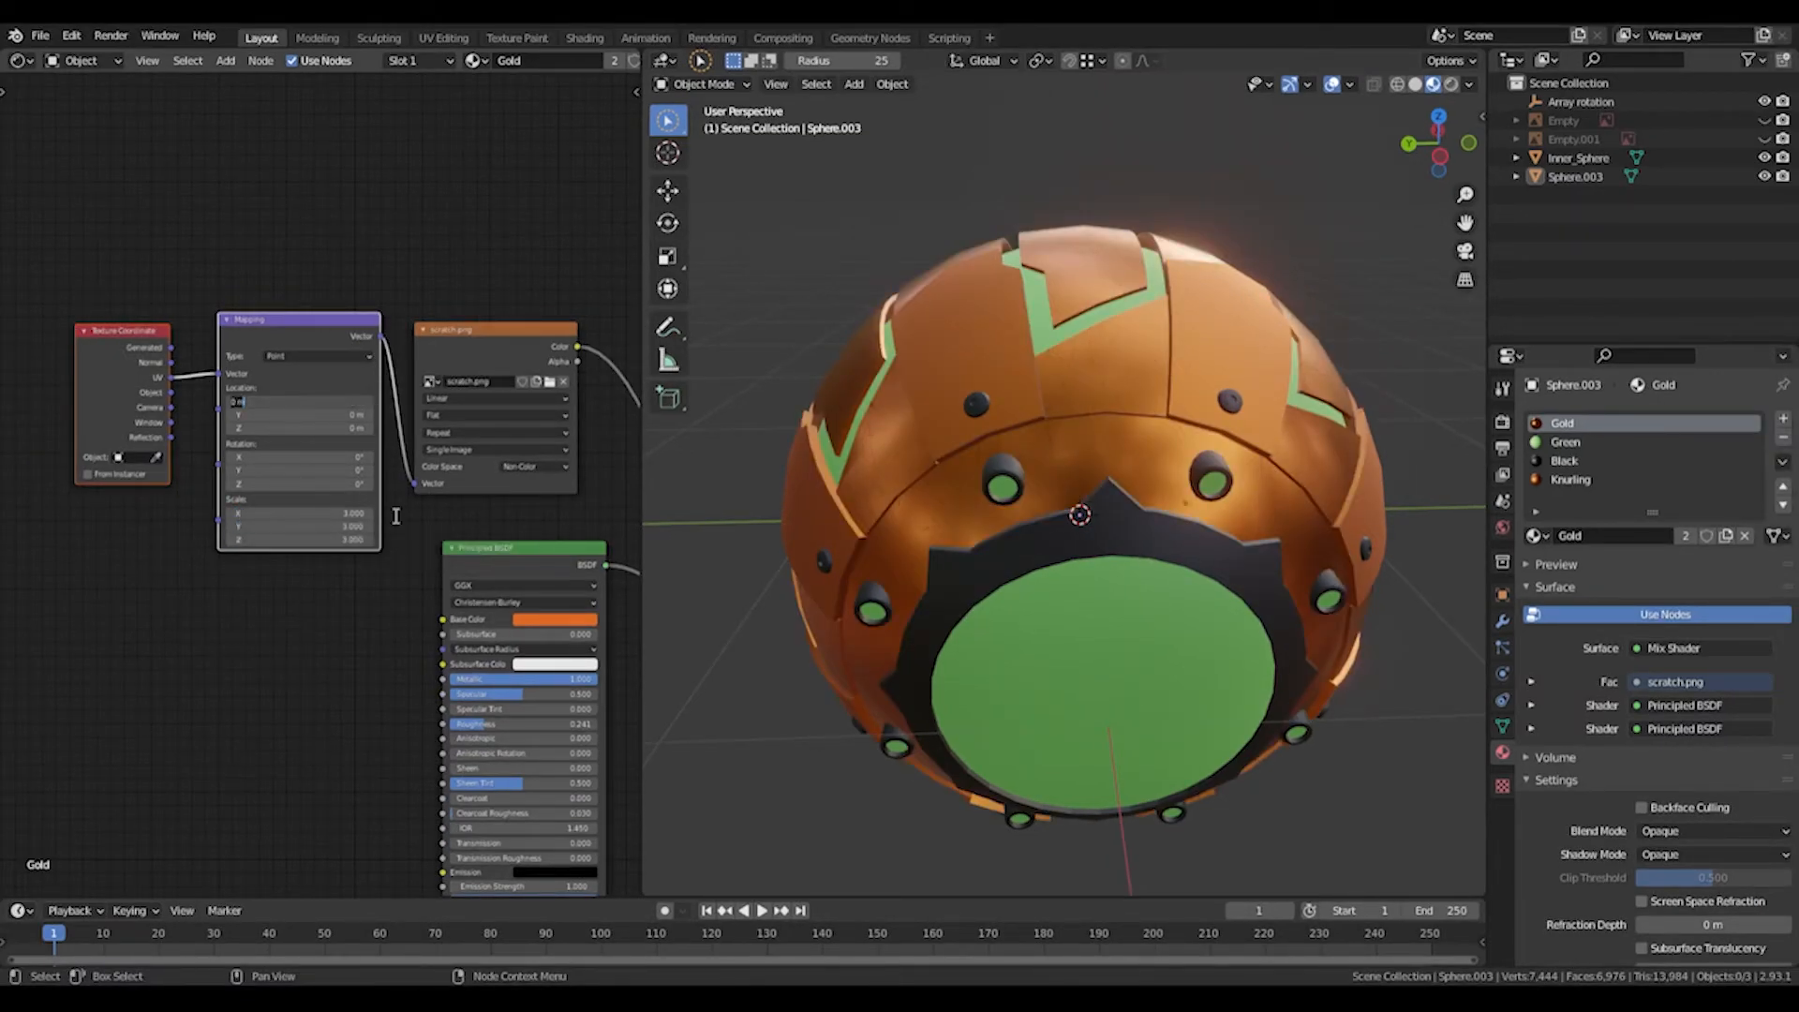
key("Return")
middle_click_drag(1405, 703, 1164, 683)
scroll(1155, 679, "up", 8)
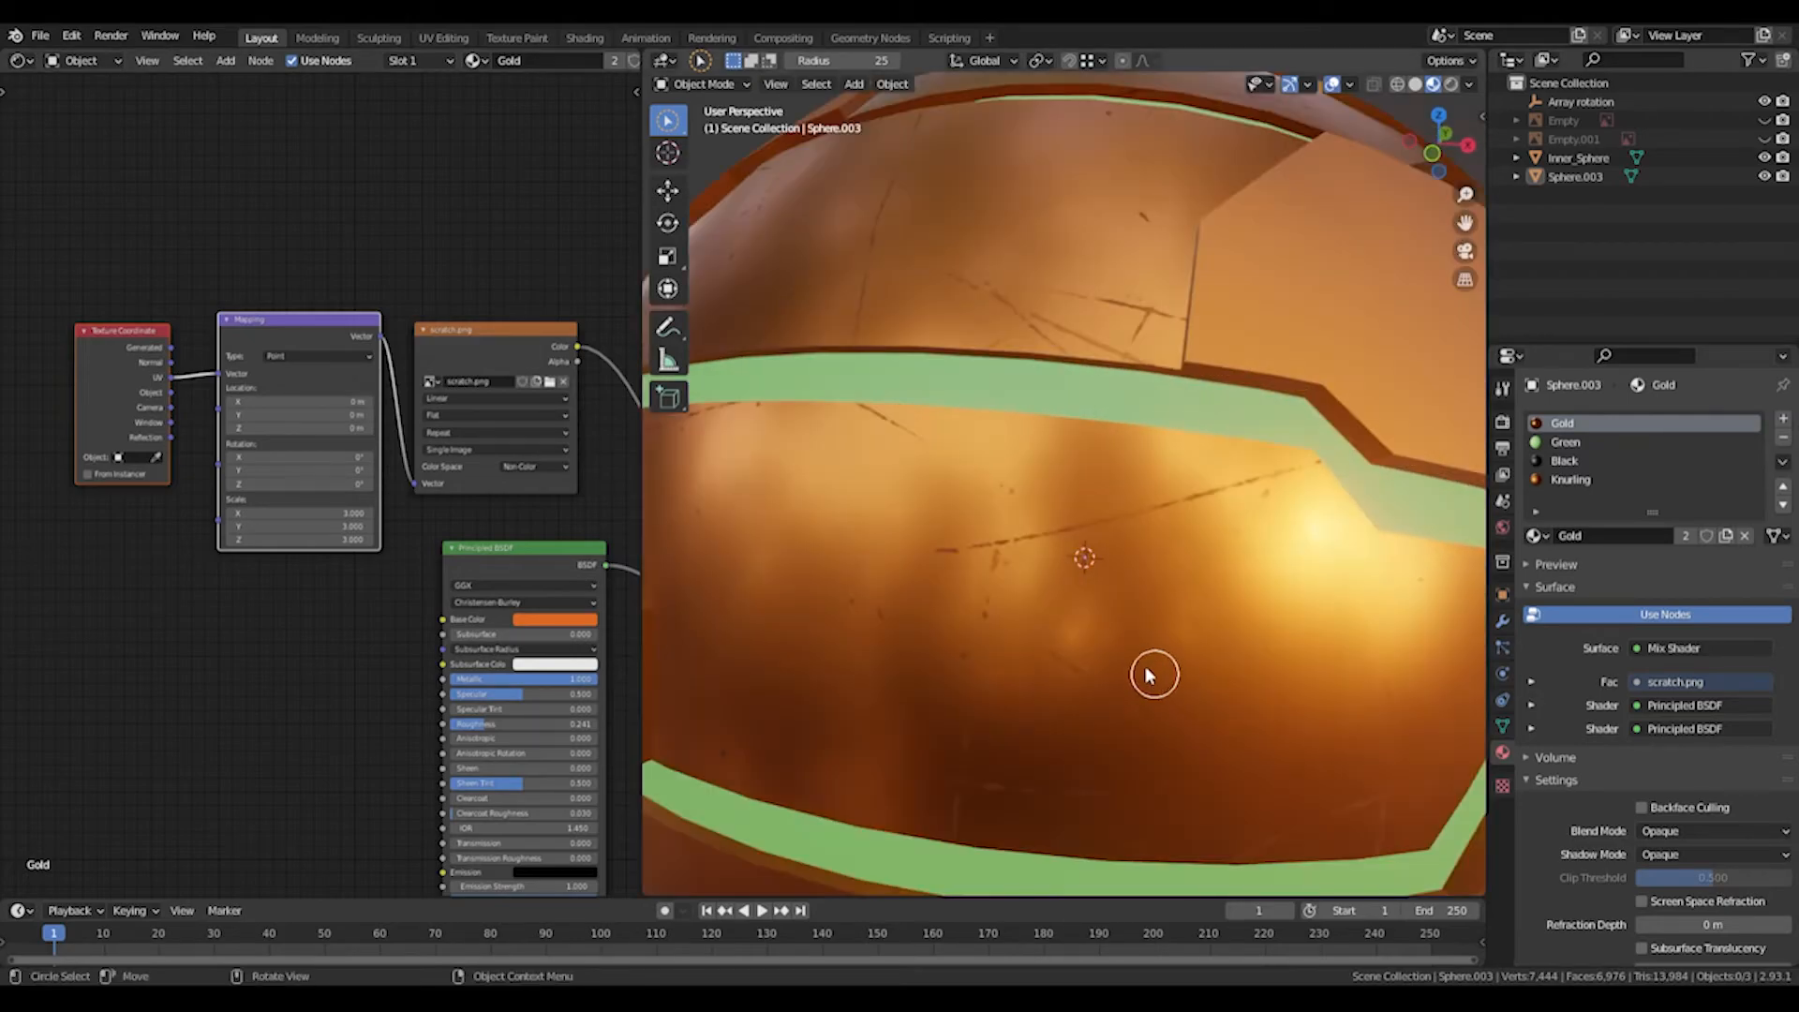
scroll(1185, 614, "down", 8)
middle_click_drag(1084, 582, 926, 512)
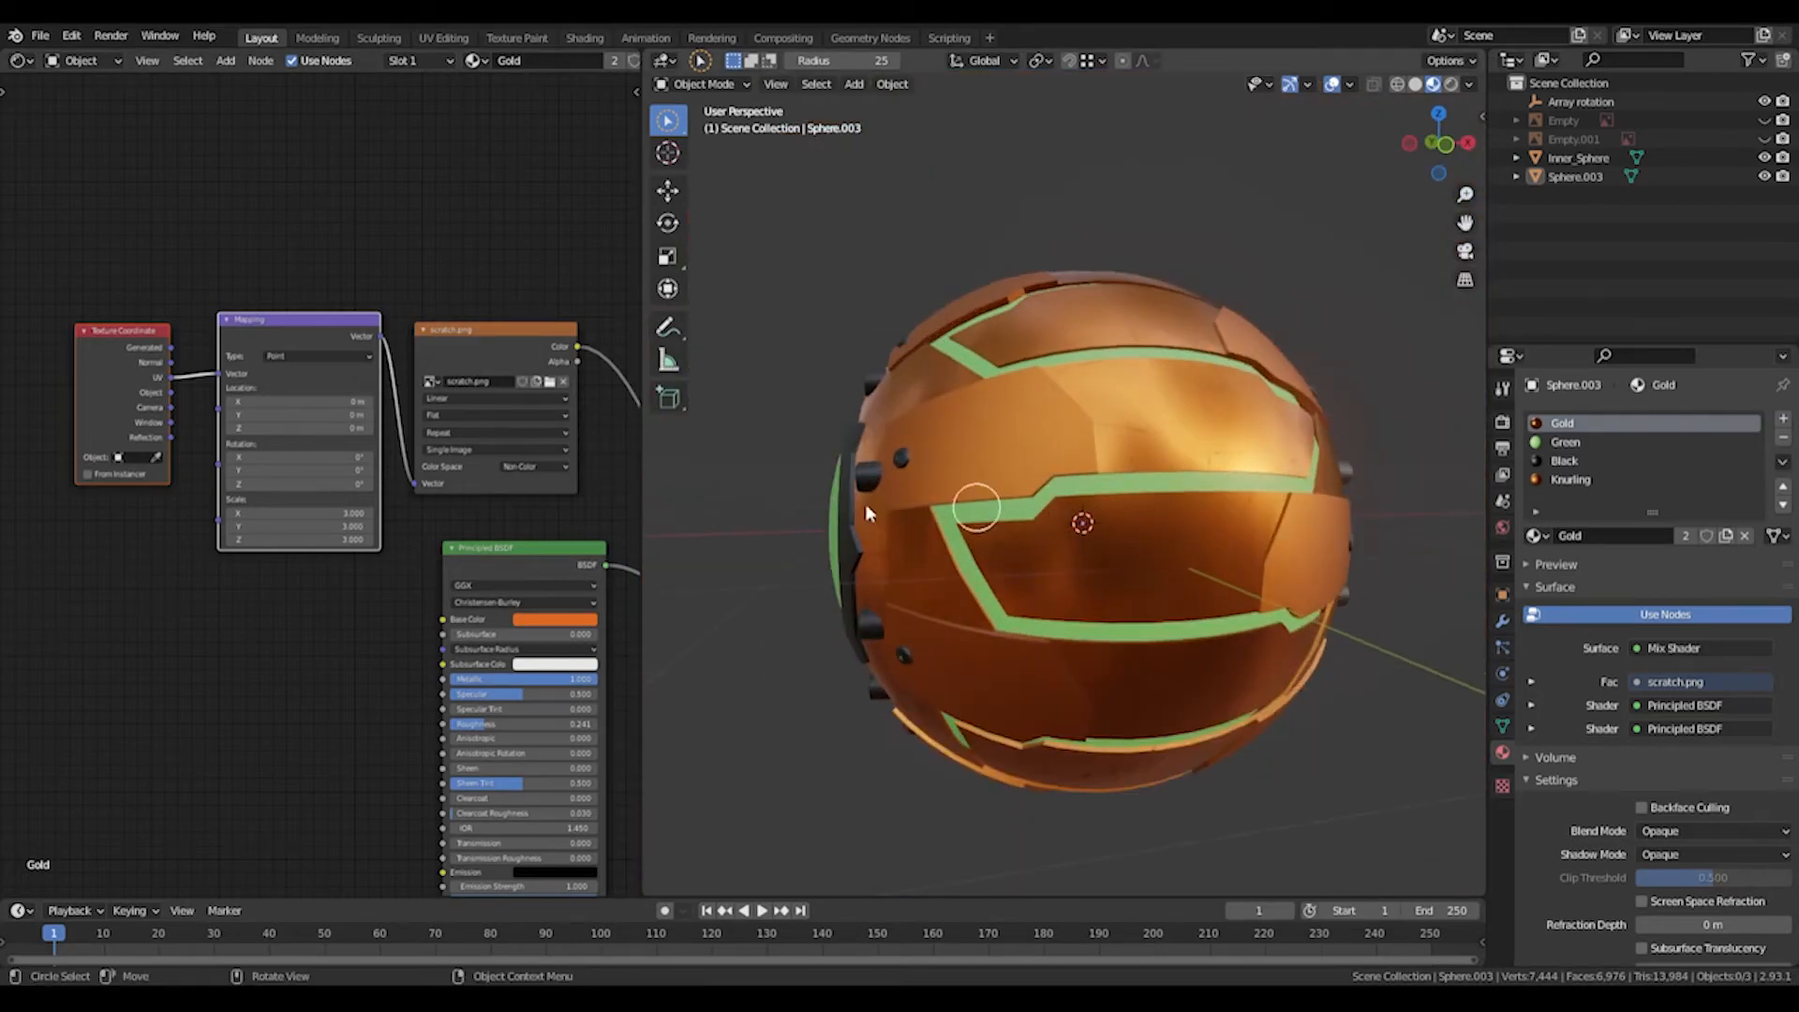
middle_click_drag(1084, 510, 1125, 539)
Switch to the Knurling material and change its Base Color to a light green.
left_click(1571, 479)
left_click(1695, 730)
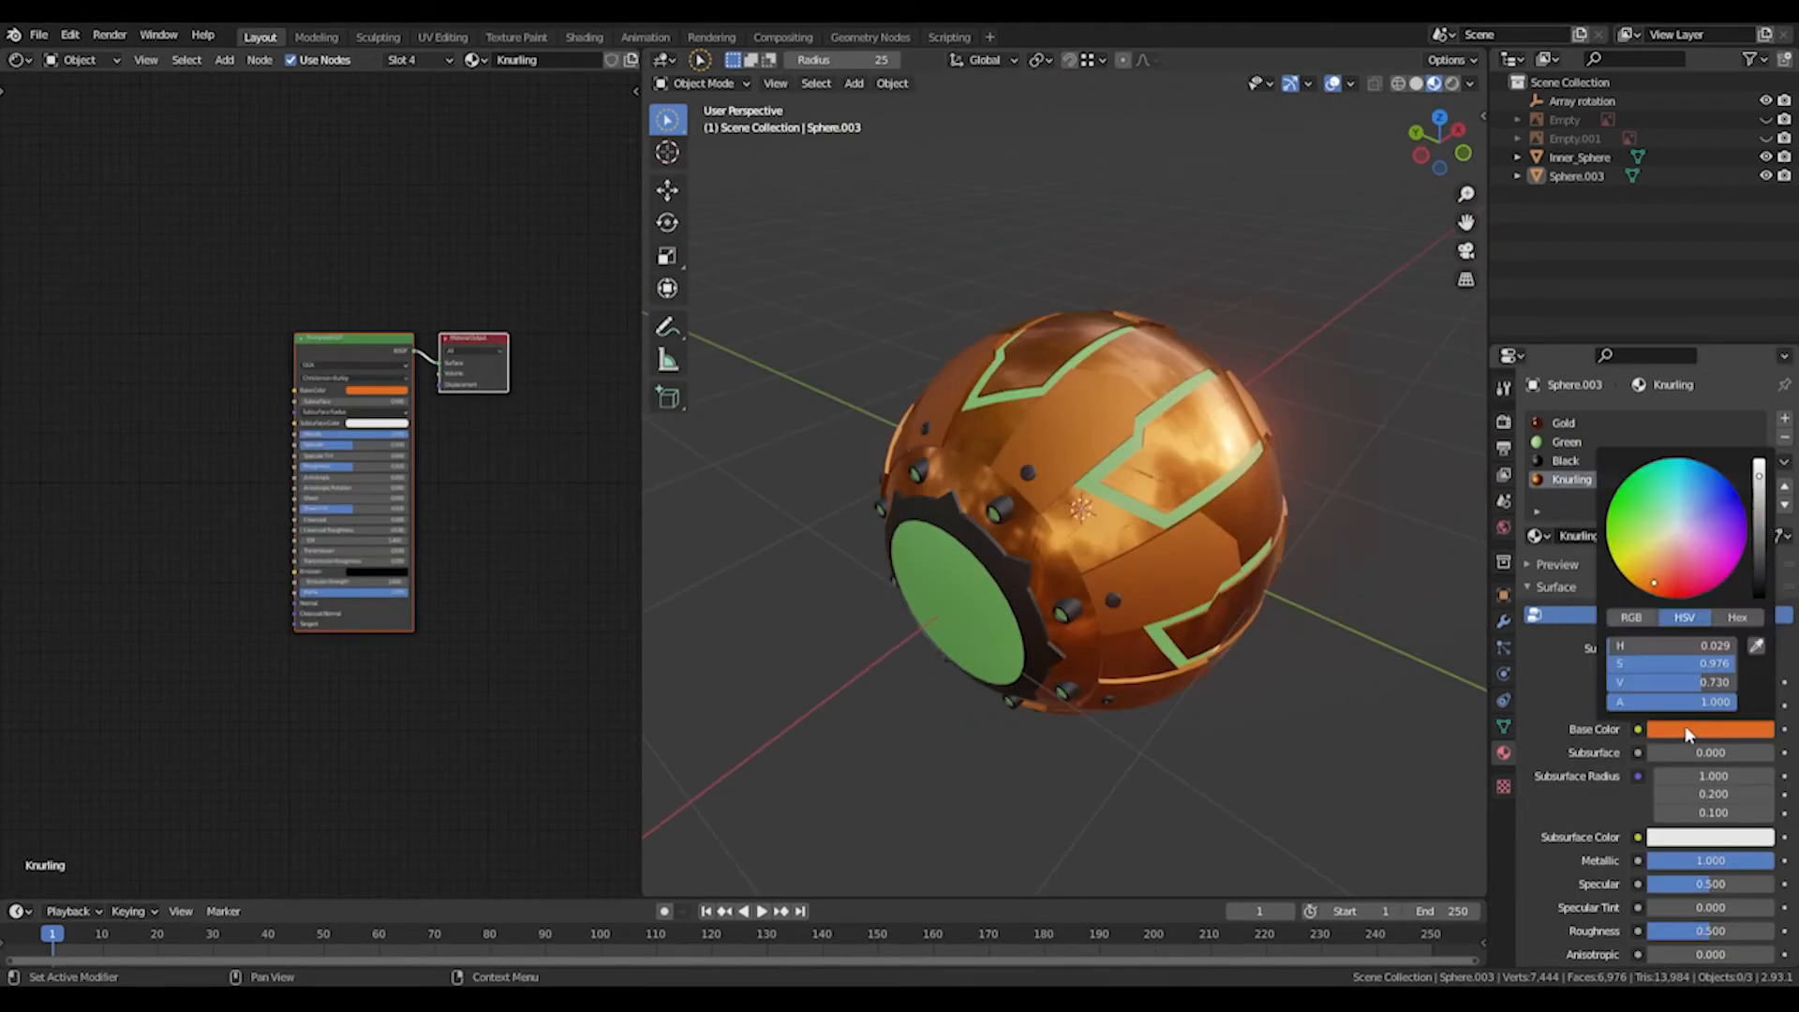
left_click(385, 389)
left_click_drag(407, 278, 367, 292)
middle_click_drag(852, 329, 856, 374)
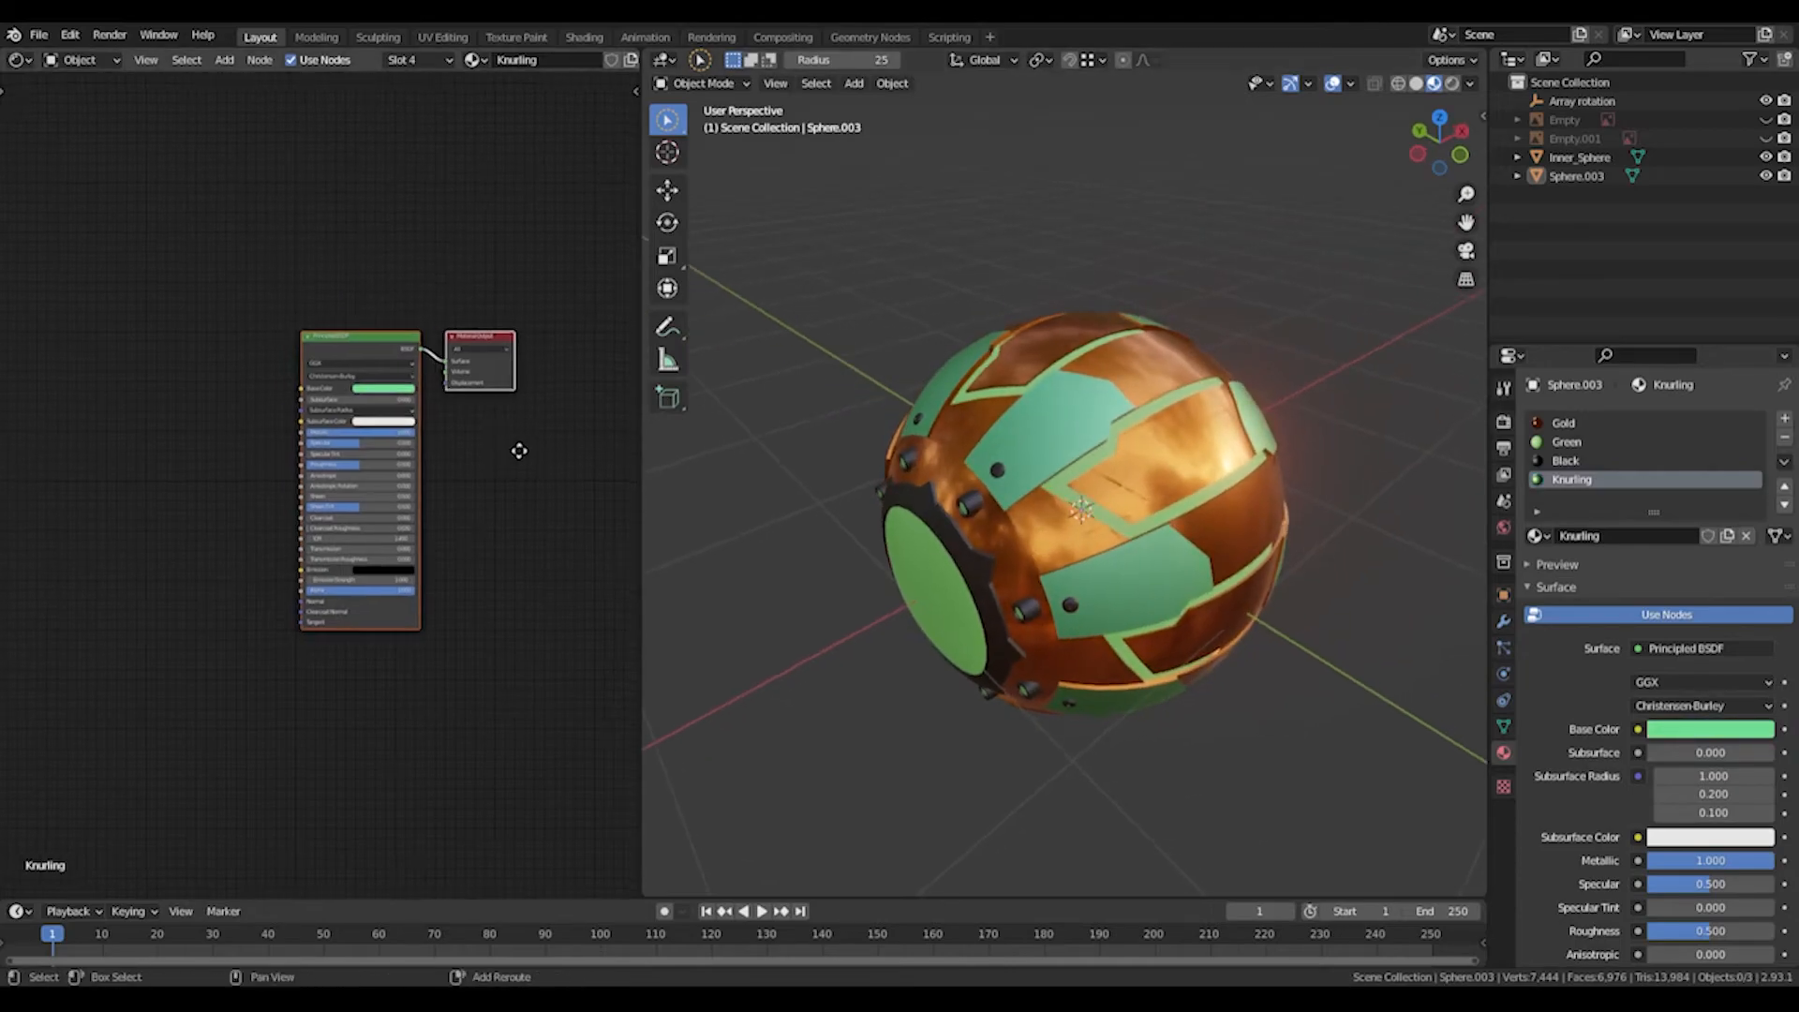
Add the Knurling.jpg image texture to the Knurling material and attach Mapping and Texture Coordinate nodes to it.
middle_click_drag(515, 452, 553, 438)
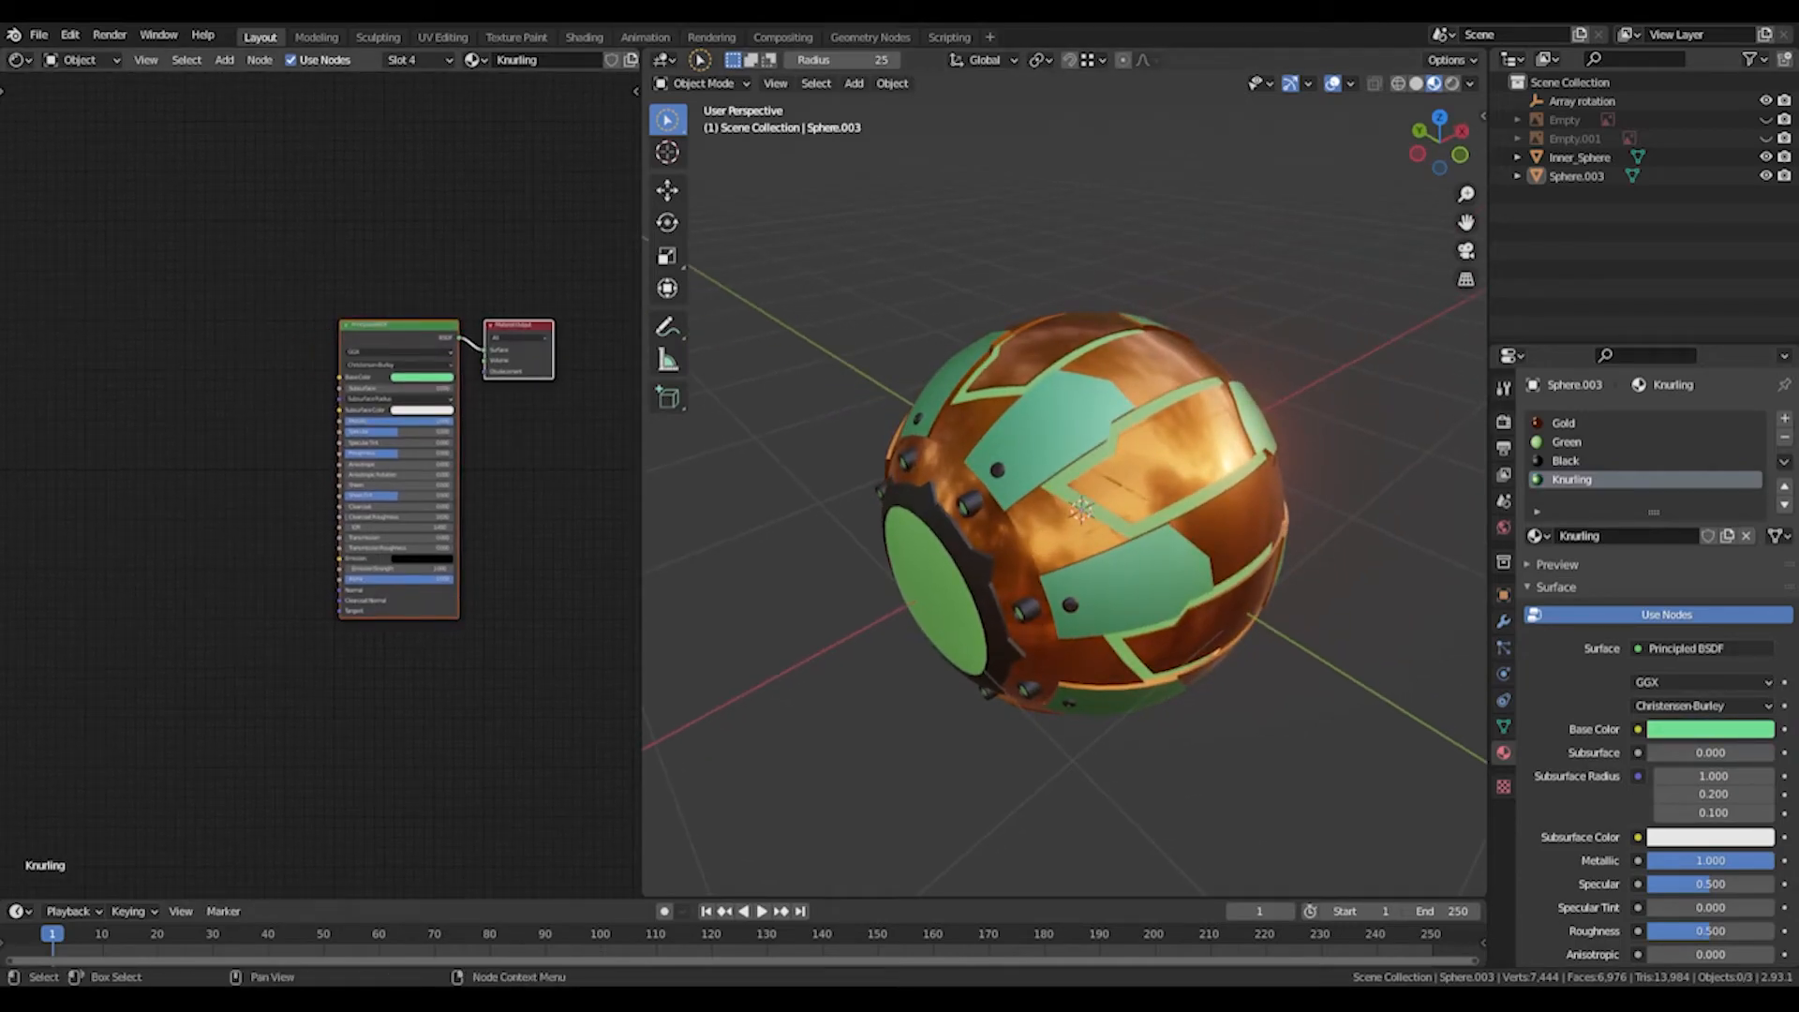
middle_click_drag(160, 540, 302, 452)
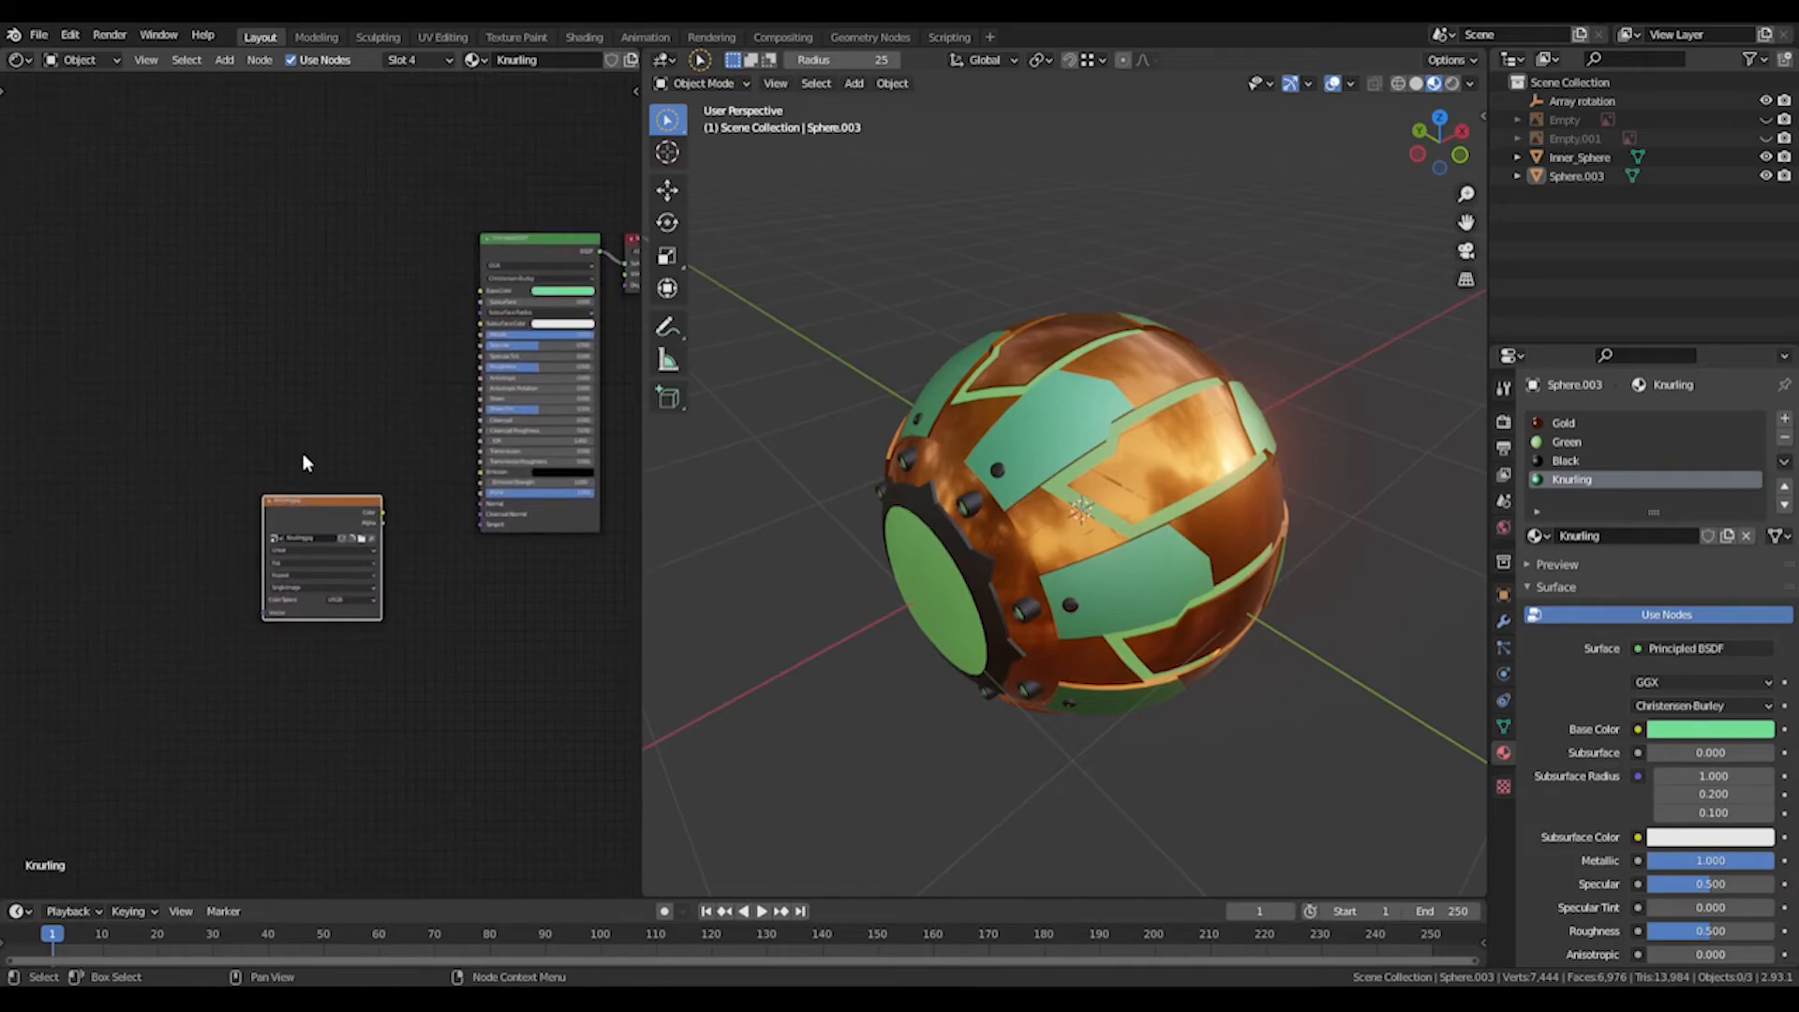
scroll(302, 454, "up", 3)
left_click_drag(314, 505, 290, 487)
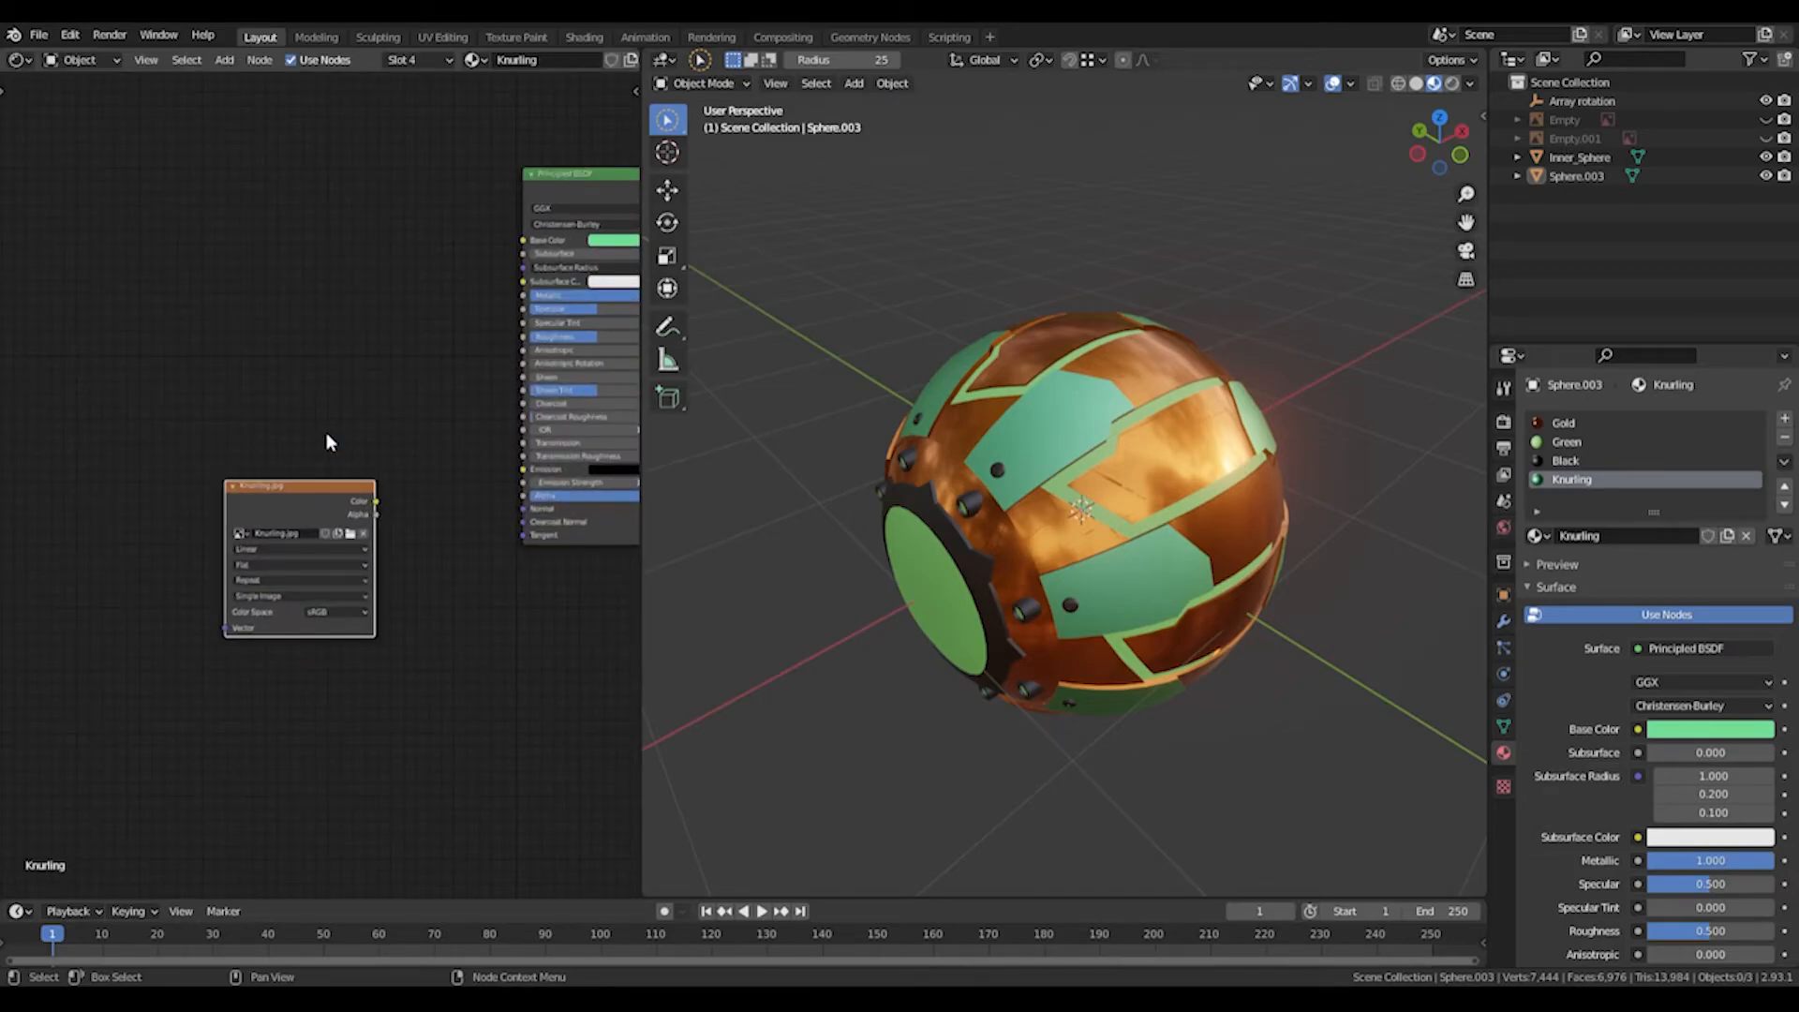
scroll(333, 436, "up", 1)
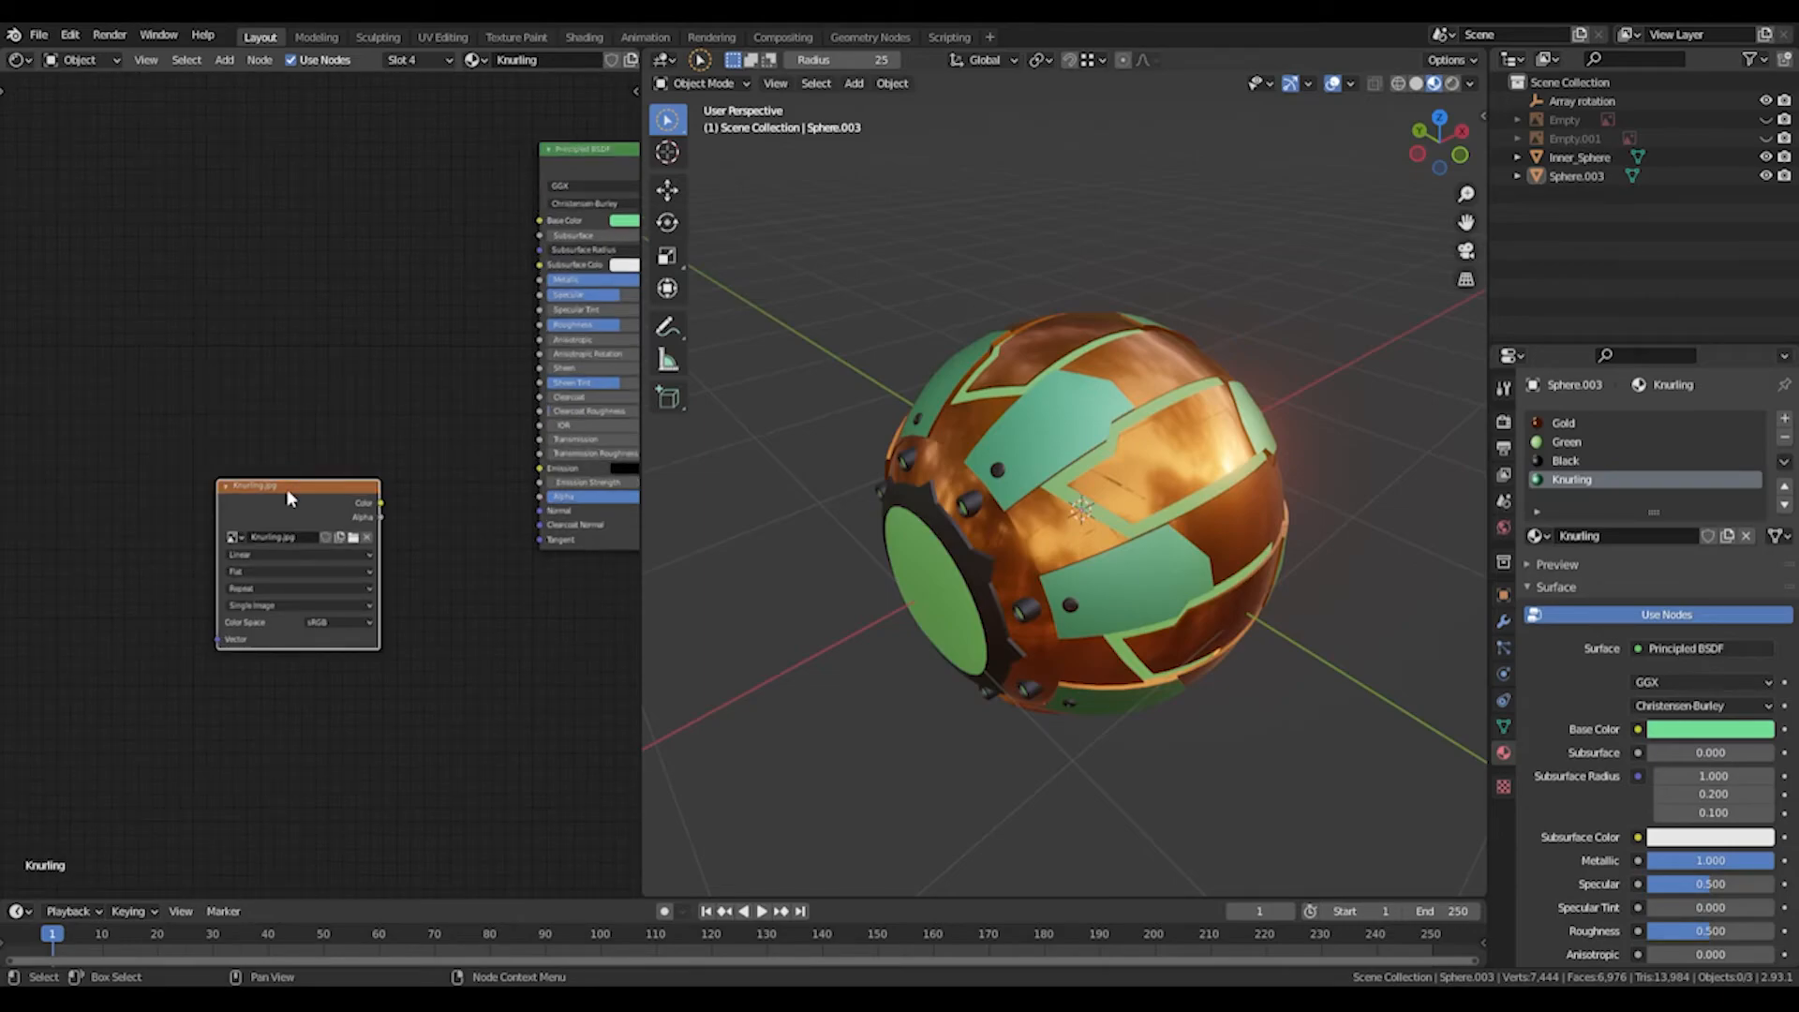
key("ctrl+t")
middle_click_drag(284, 430, 227, 436)
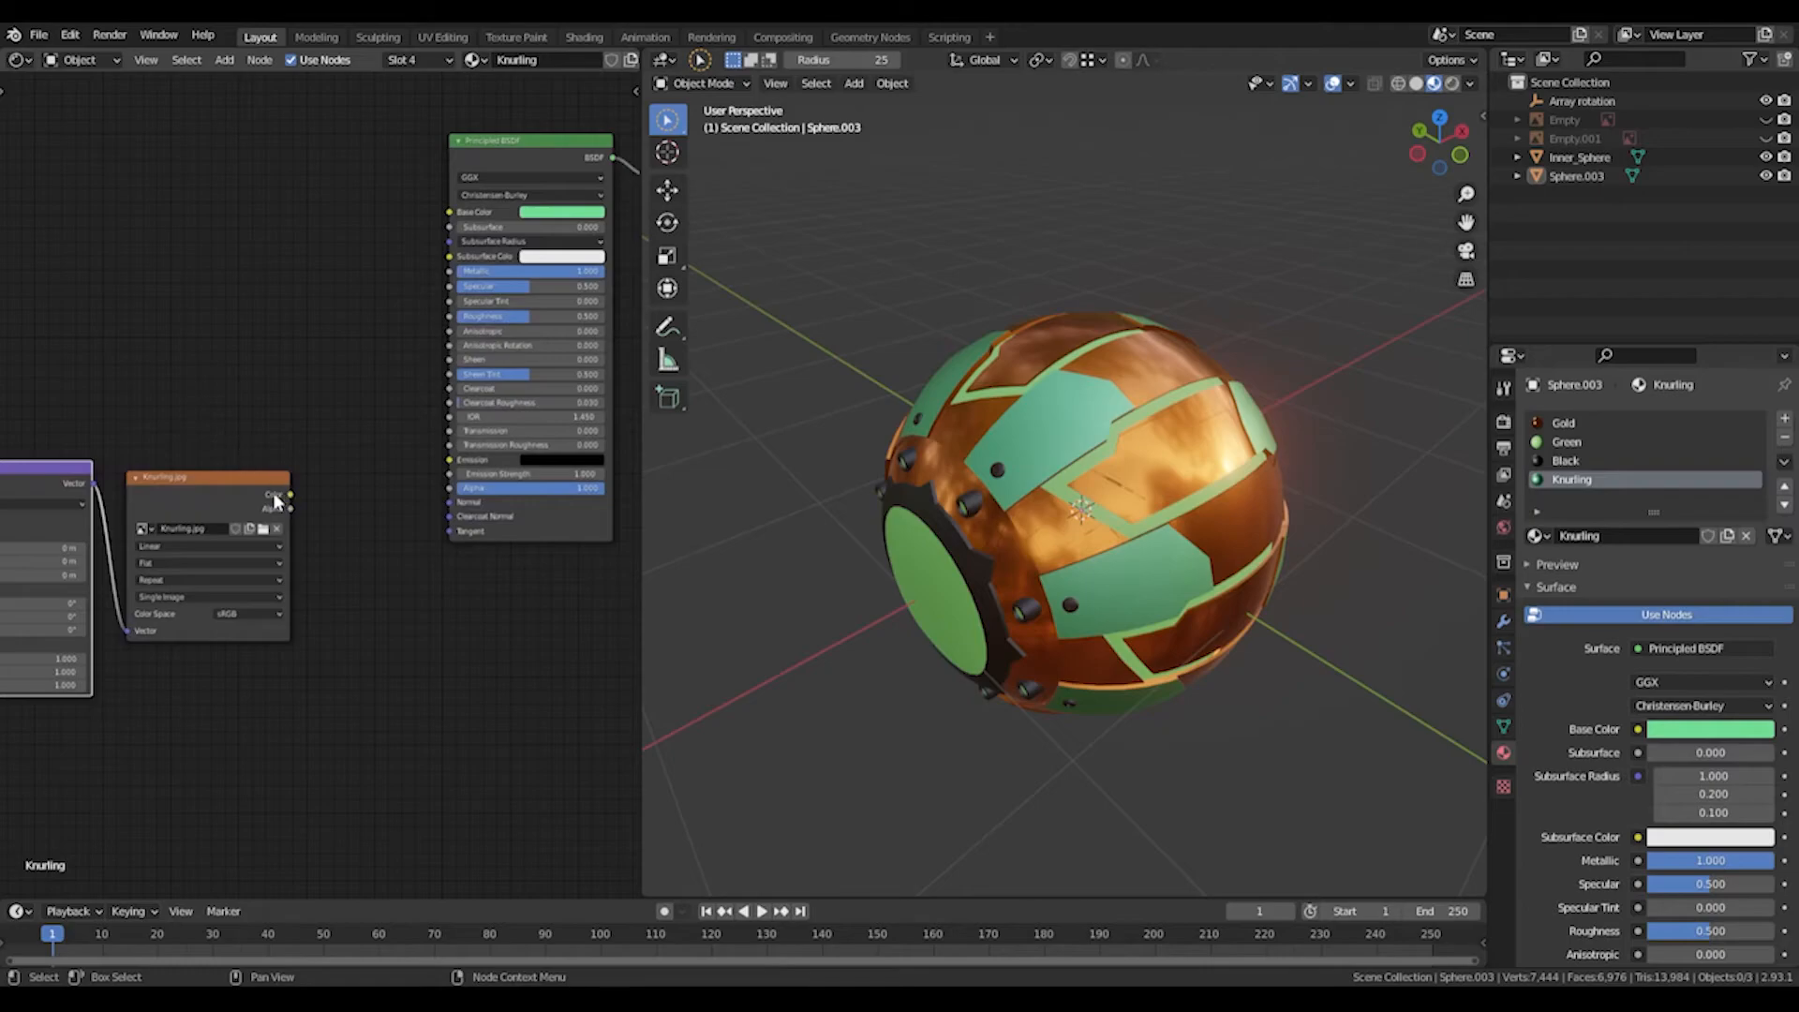
scroll(279, 503, "up", 2)
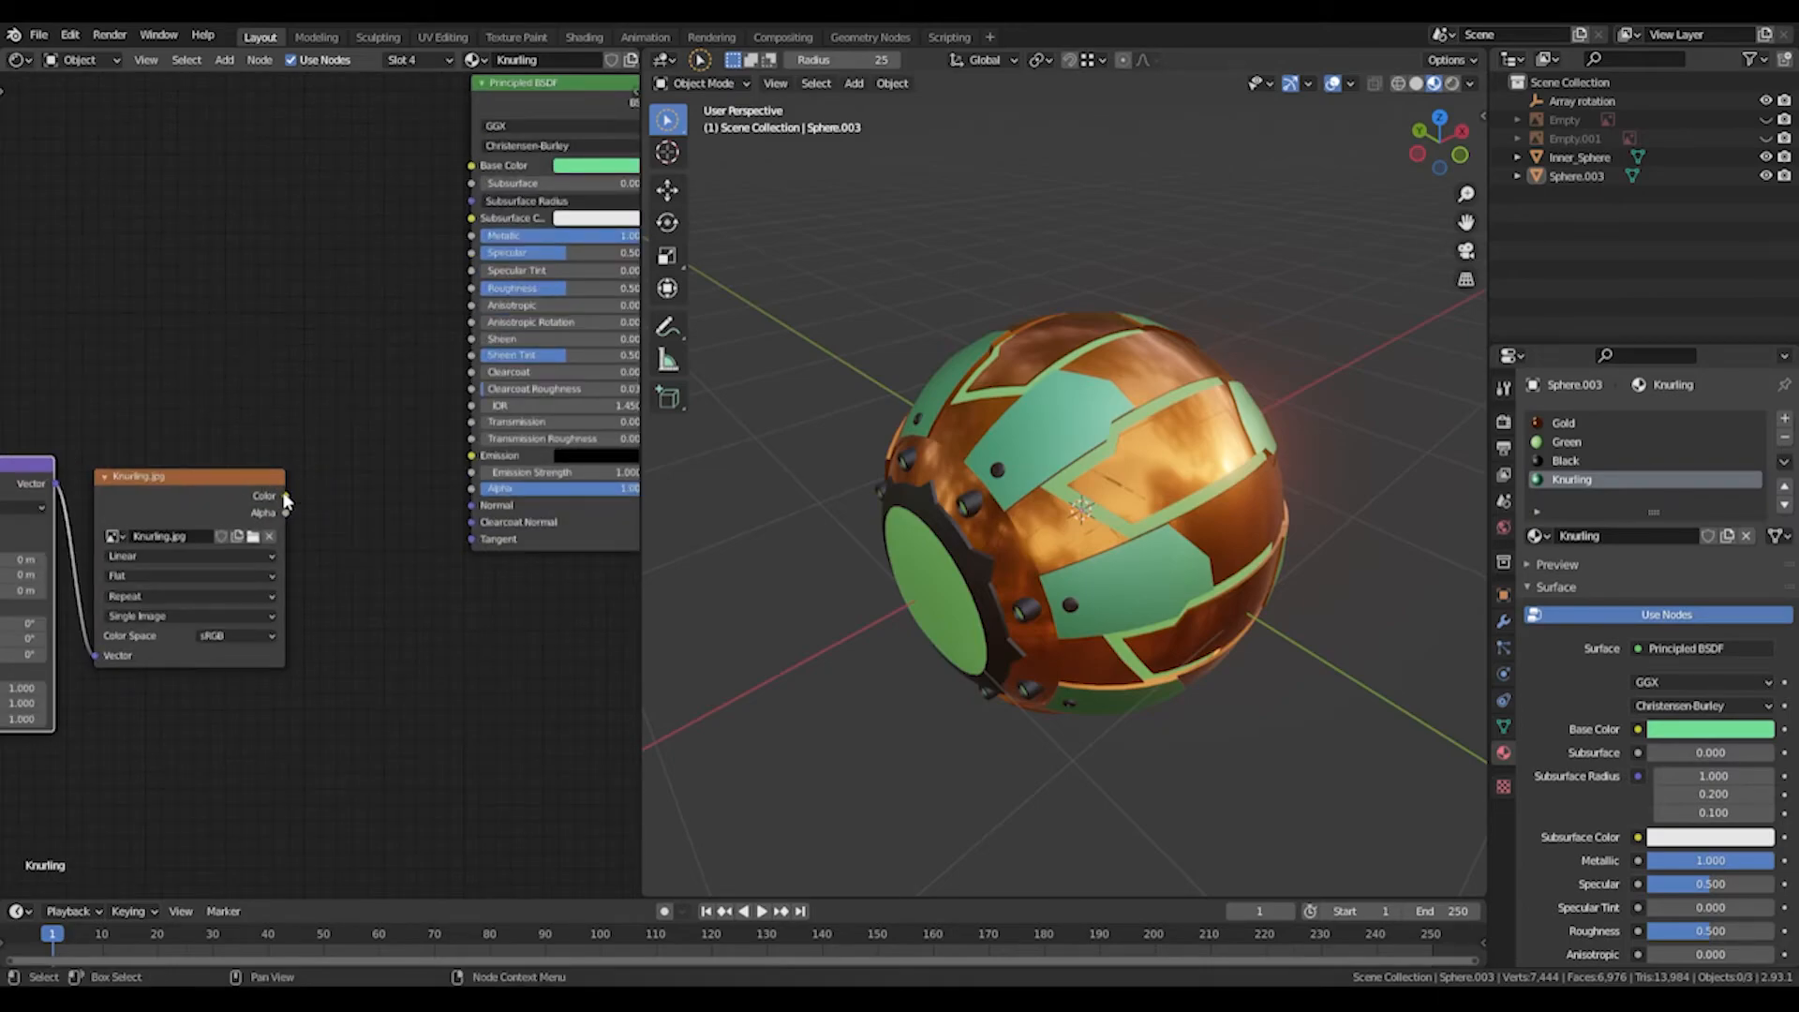
key("shift+a")
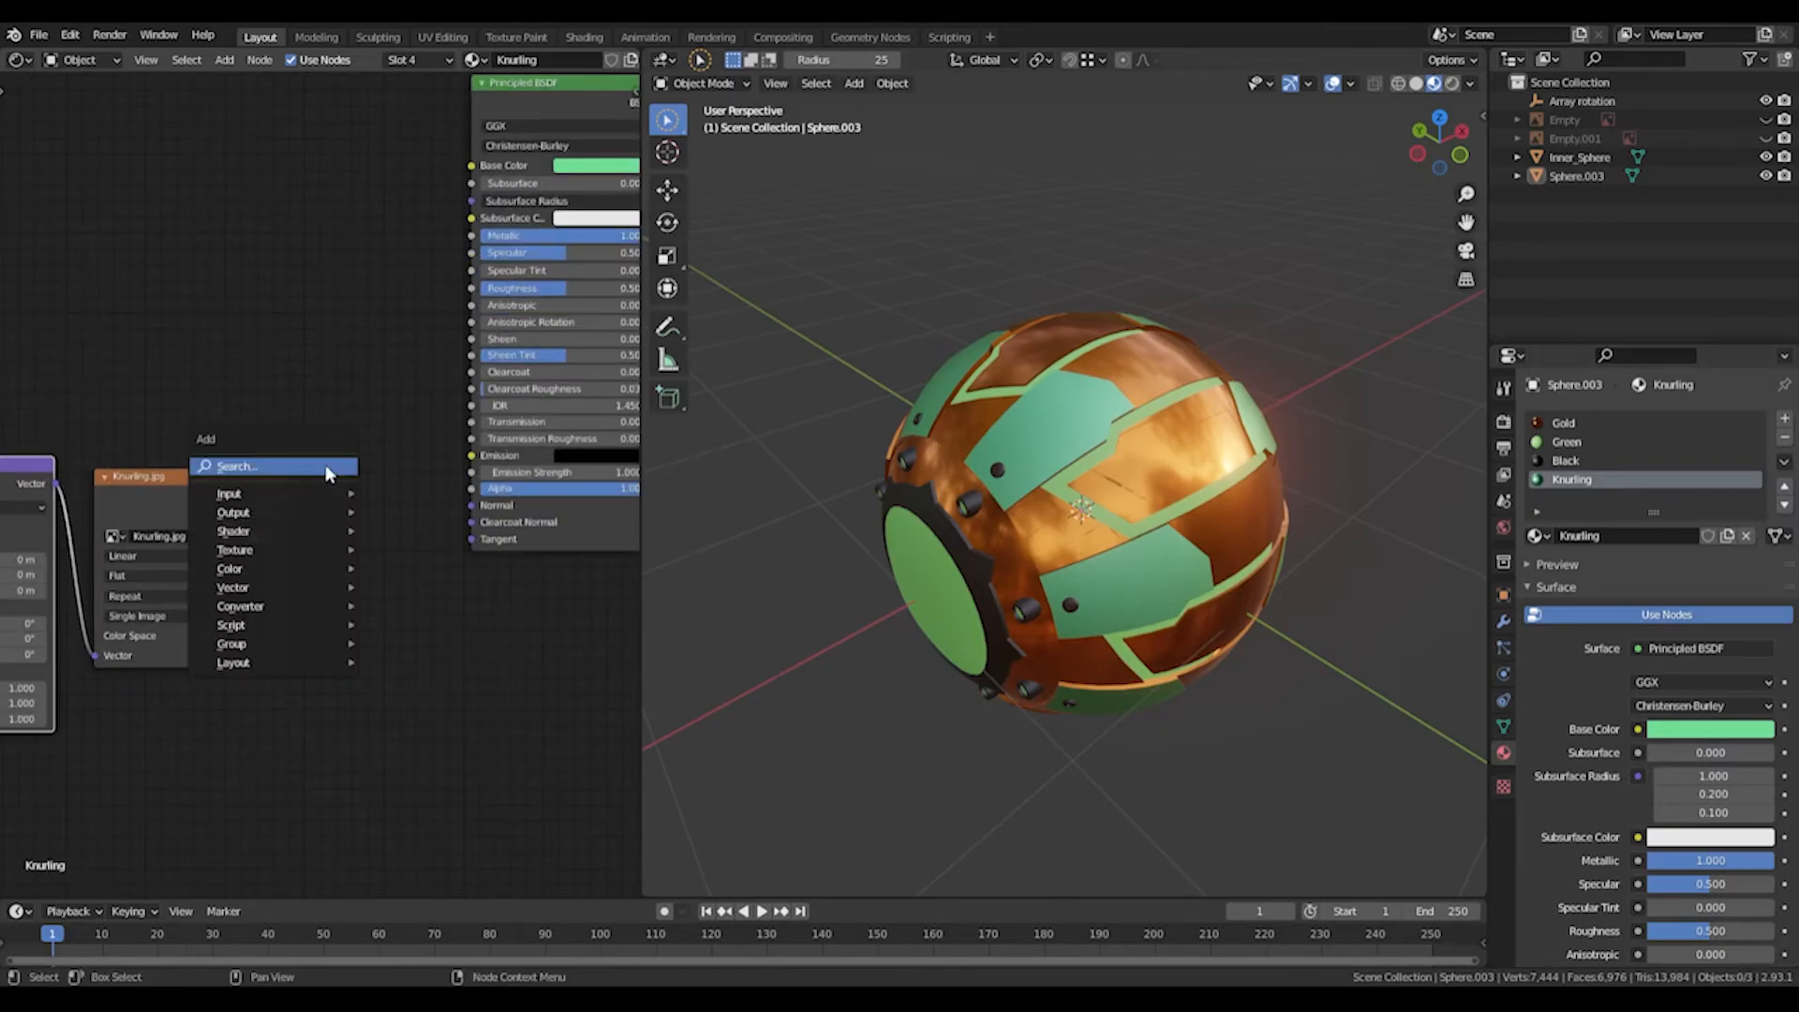
left_click(309, 467)
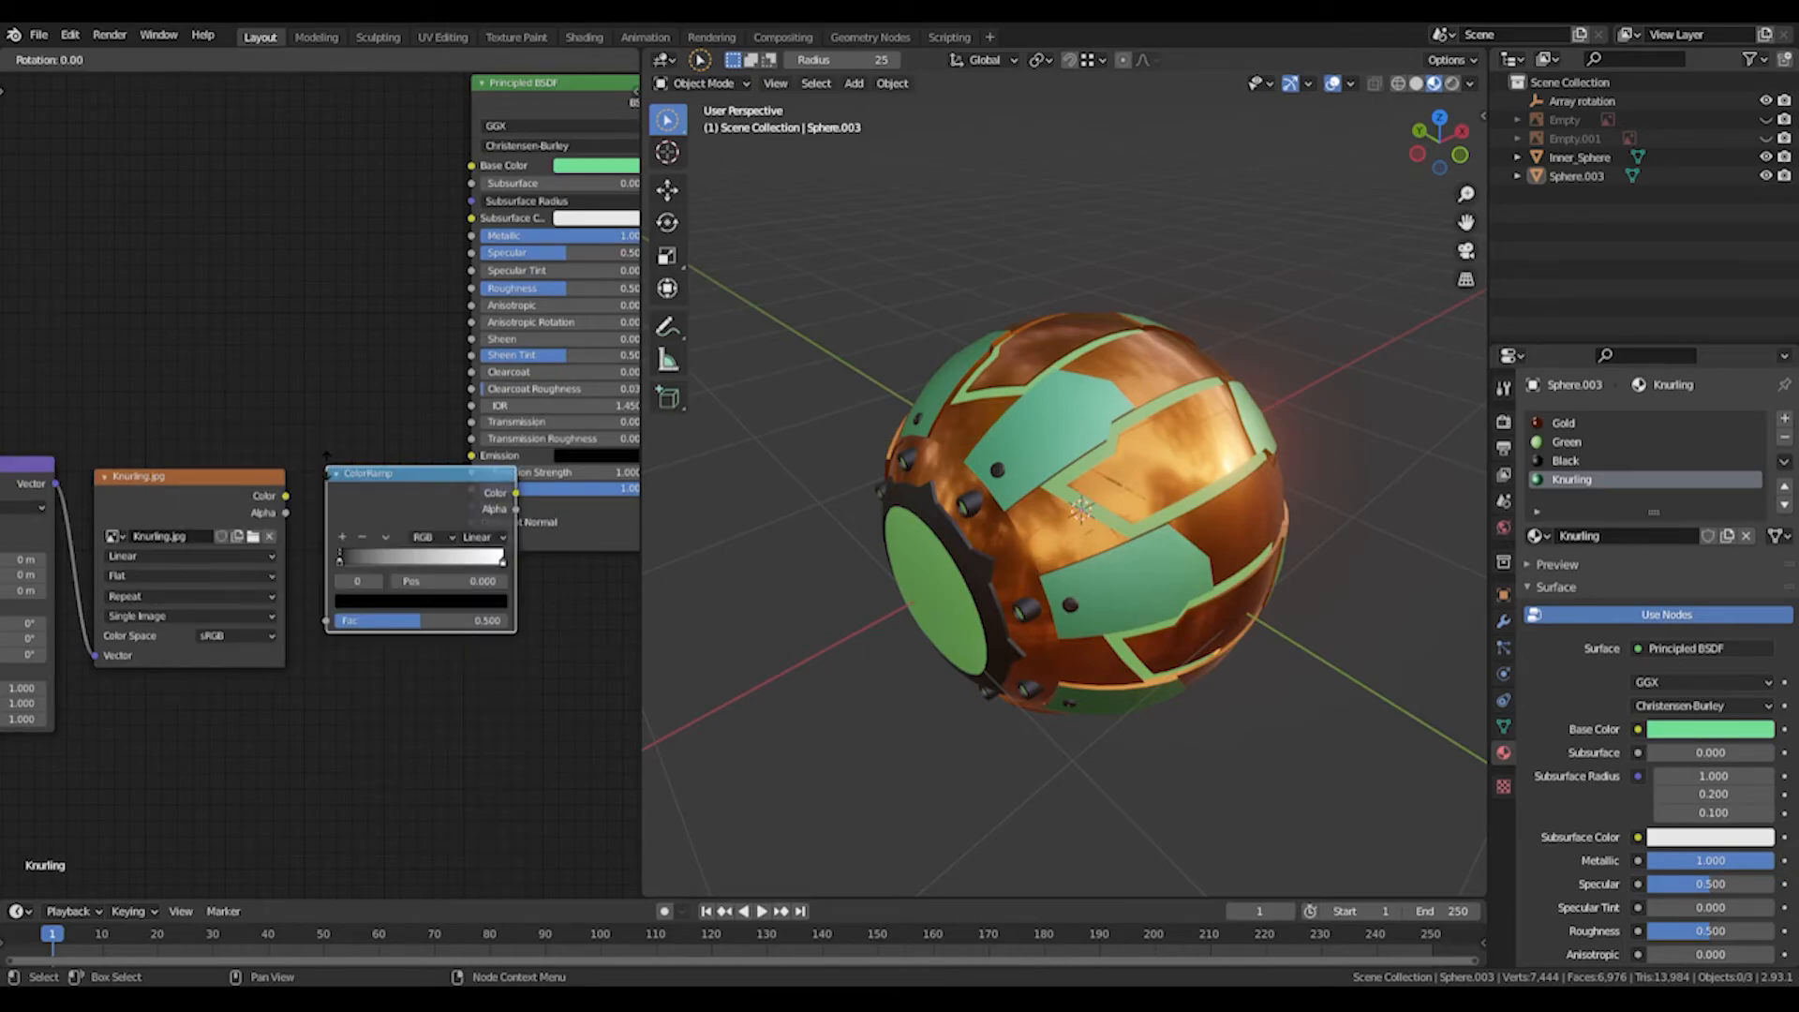
left_click(351, 468)
key("x")
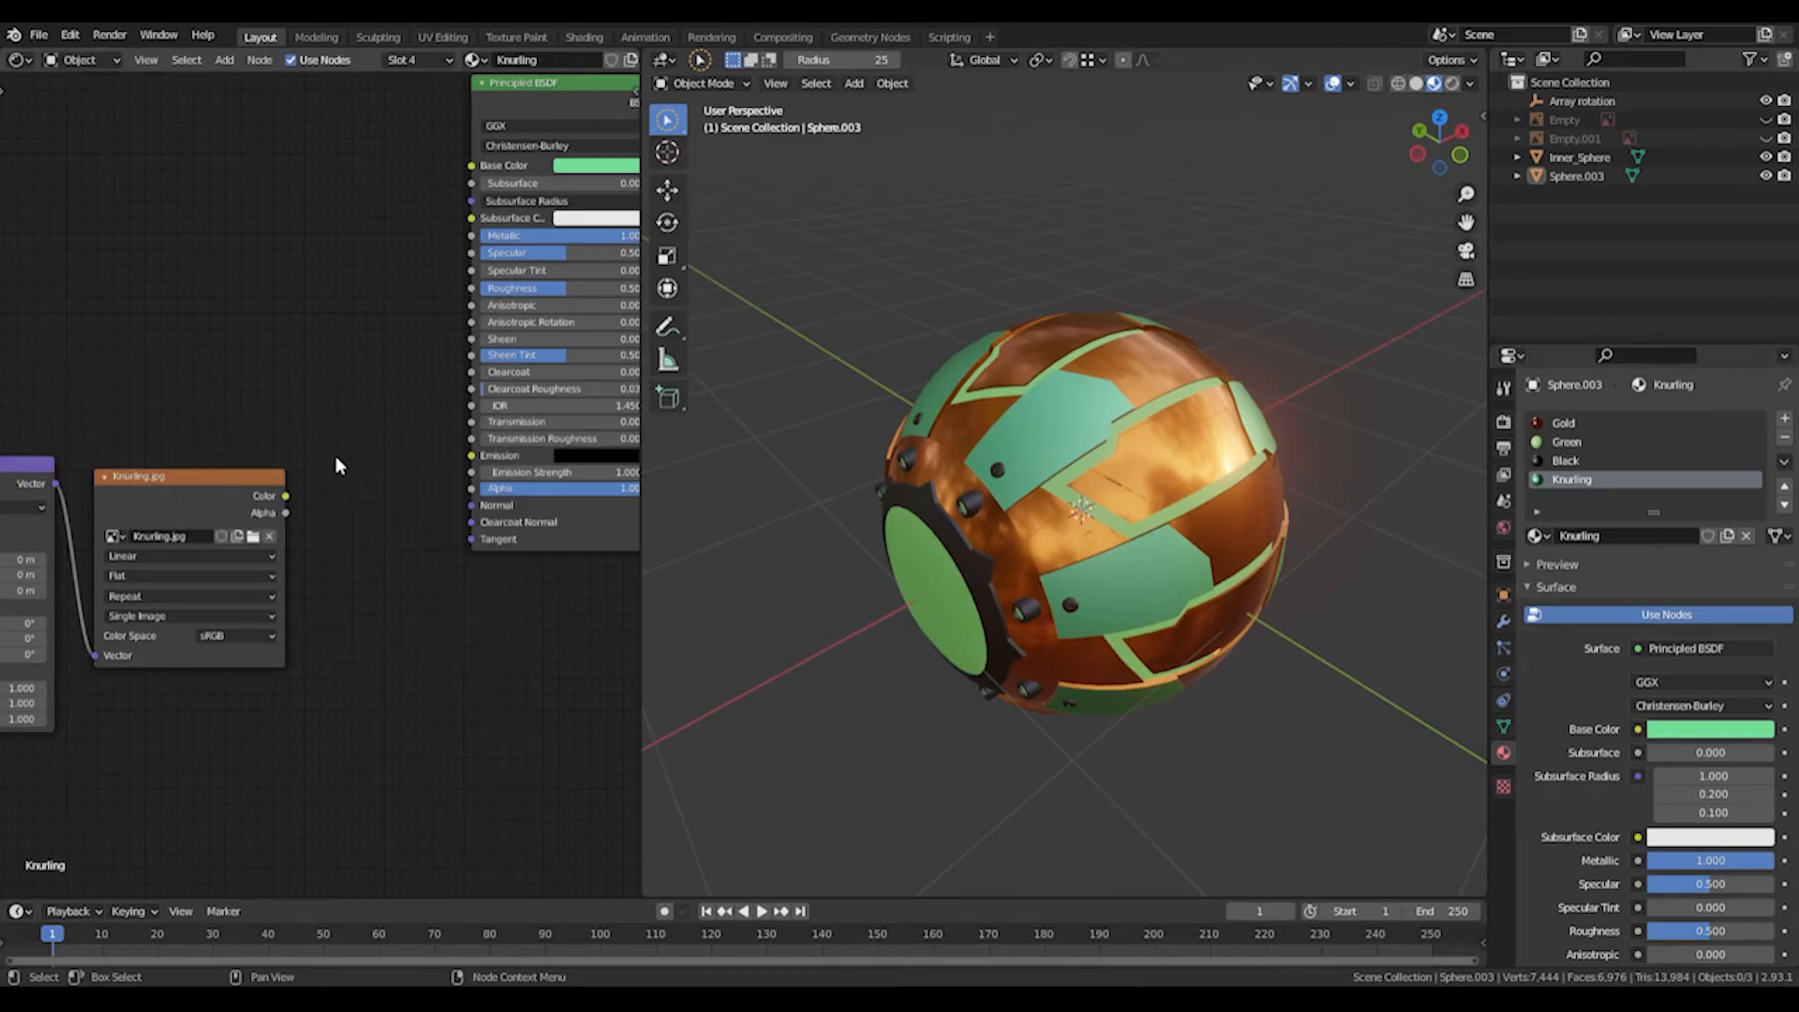
Add a Normal Map node, feed Knurling.jpg's Color into it and connect its Normal output to the Principled BSDF's Normal.
key("shift+a")
left_click(273, 314)
type("norm")
key("Down")
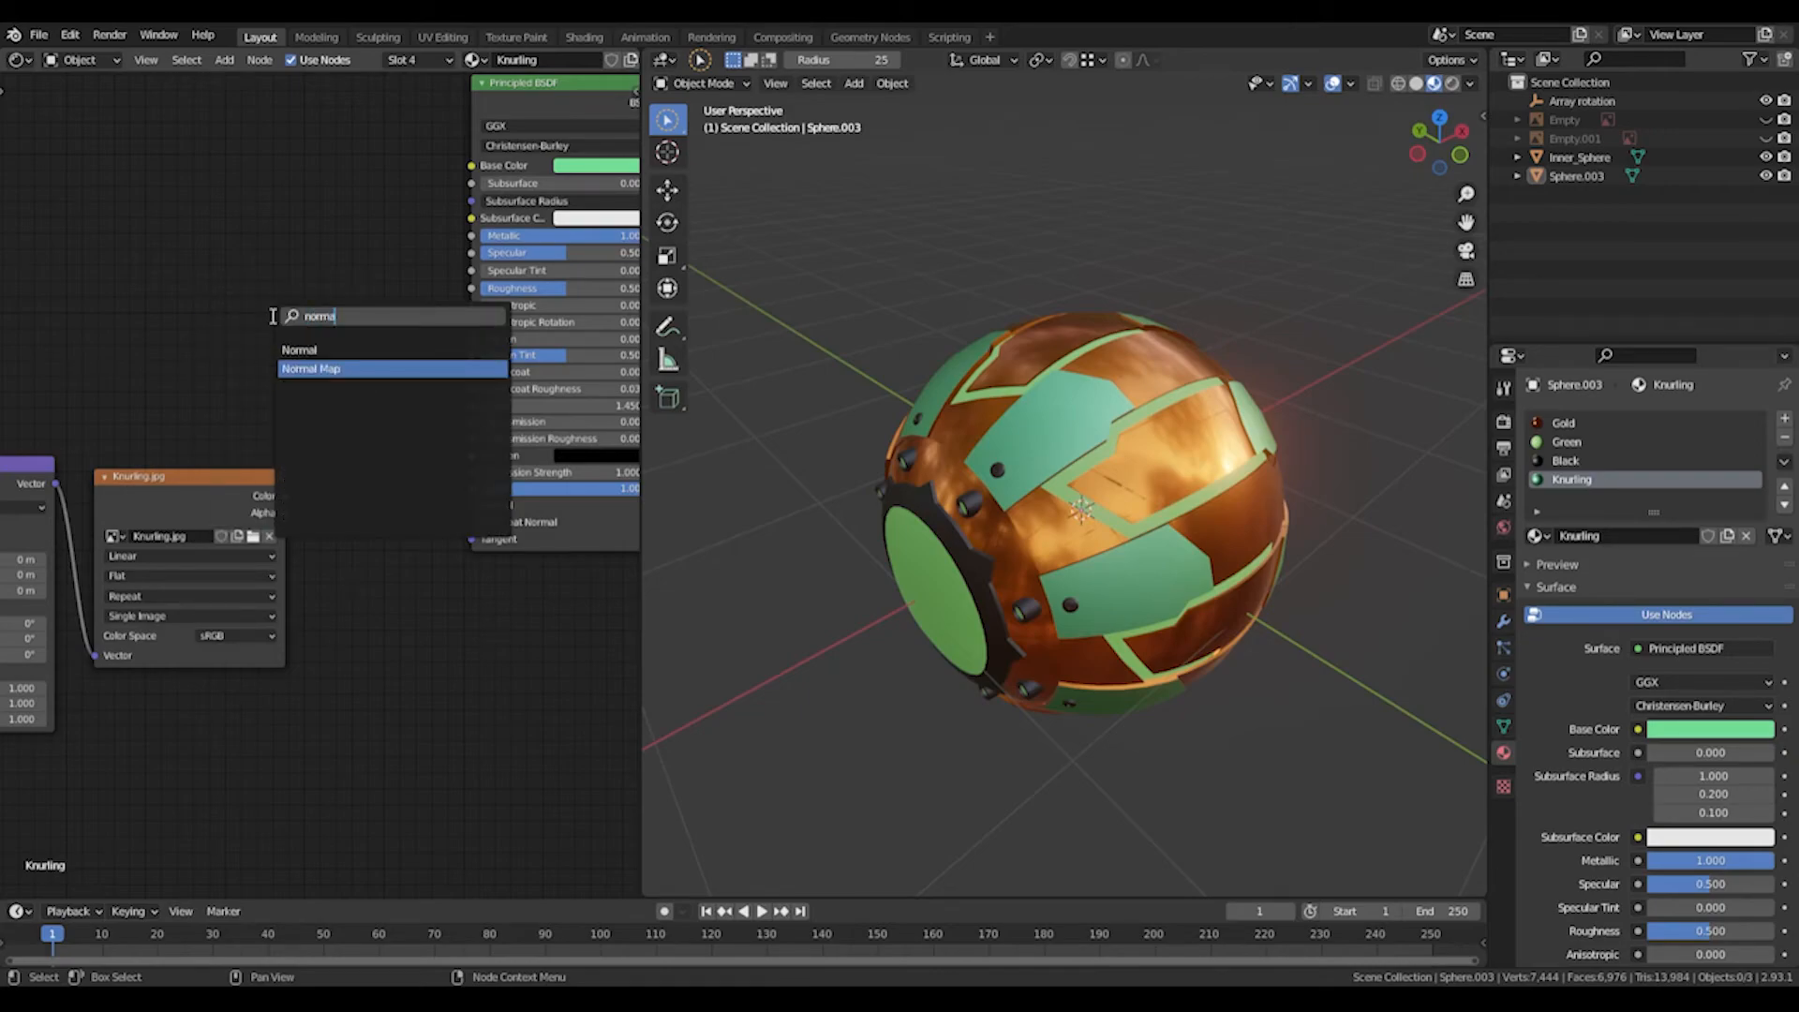
key("Return")
left_click(319, 484)
left_click_drag(285, 497, 320, 583)
left_click_drag(438, 504, 471, 505)
middle_click_drag(1124, 511, 1440, 549)
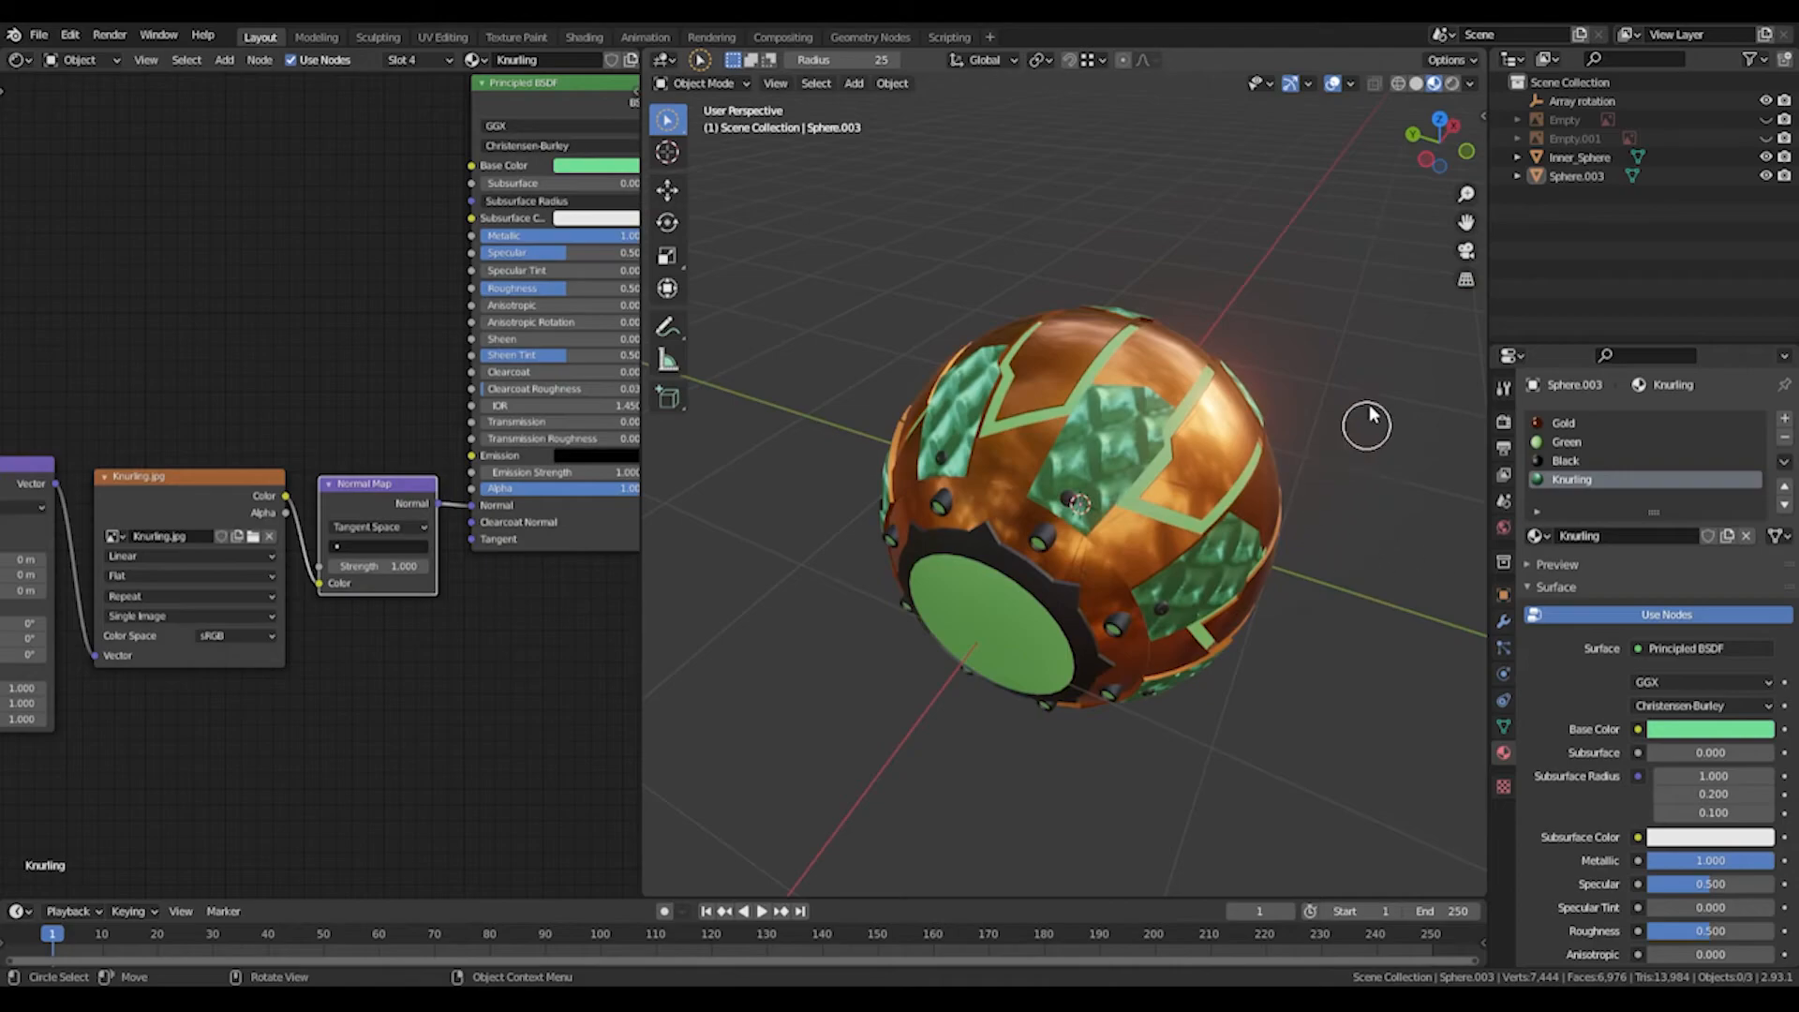
Copy the orange Base Color from the Gold material's first Principled BSDF to the Knurling material's Base Color.
left_click(1571, 424)
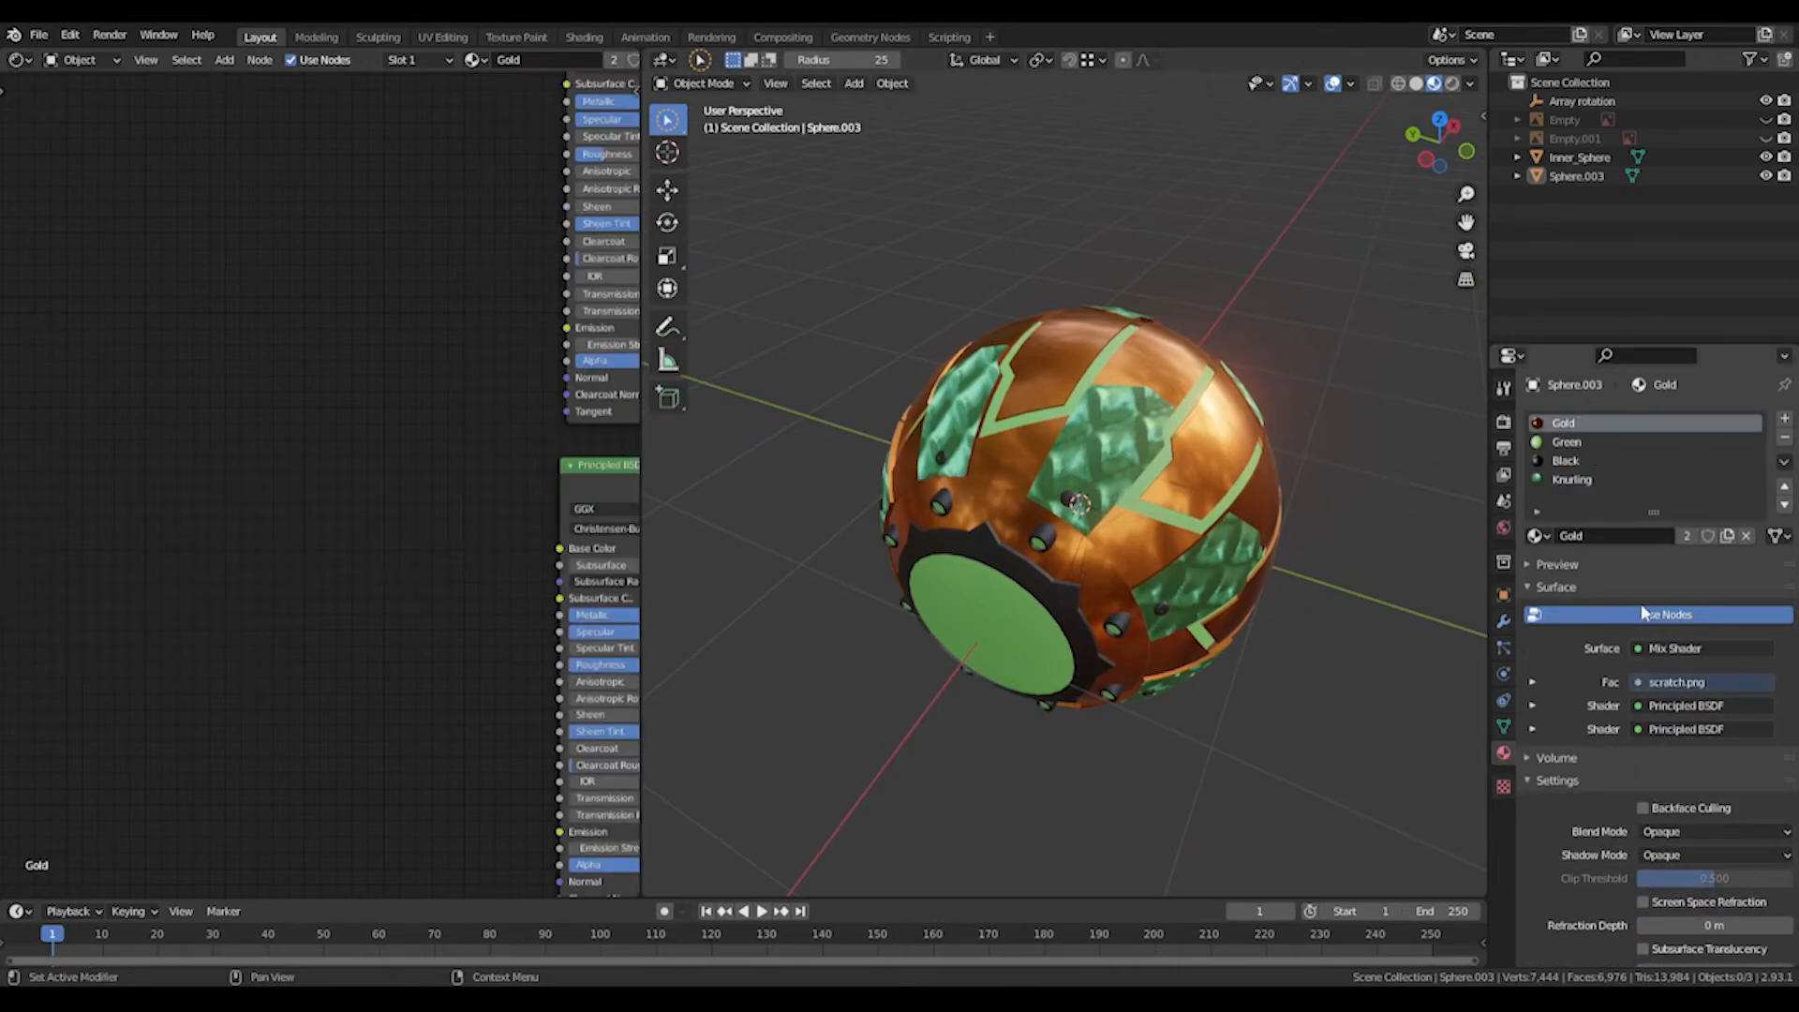
key("Home")
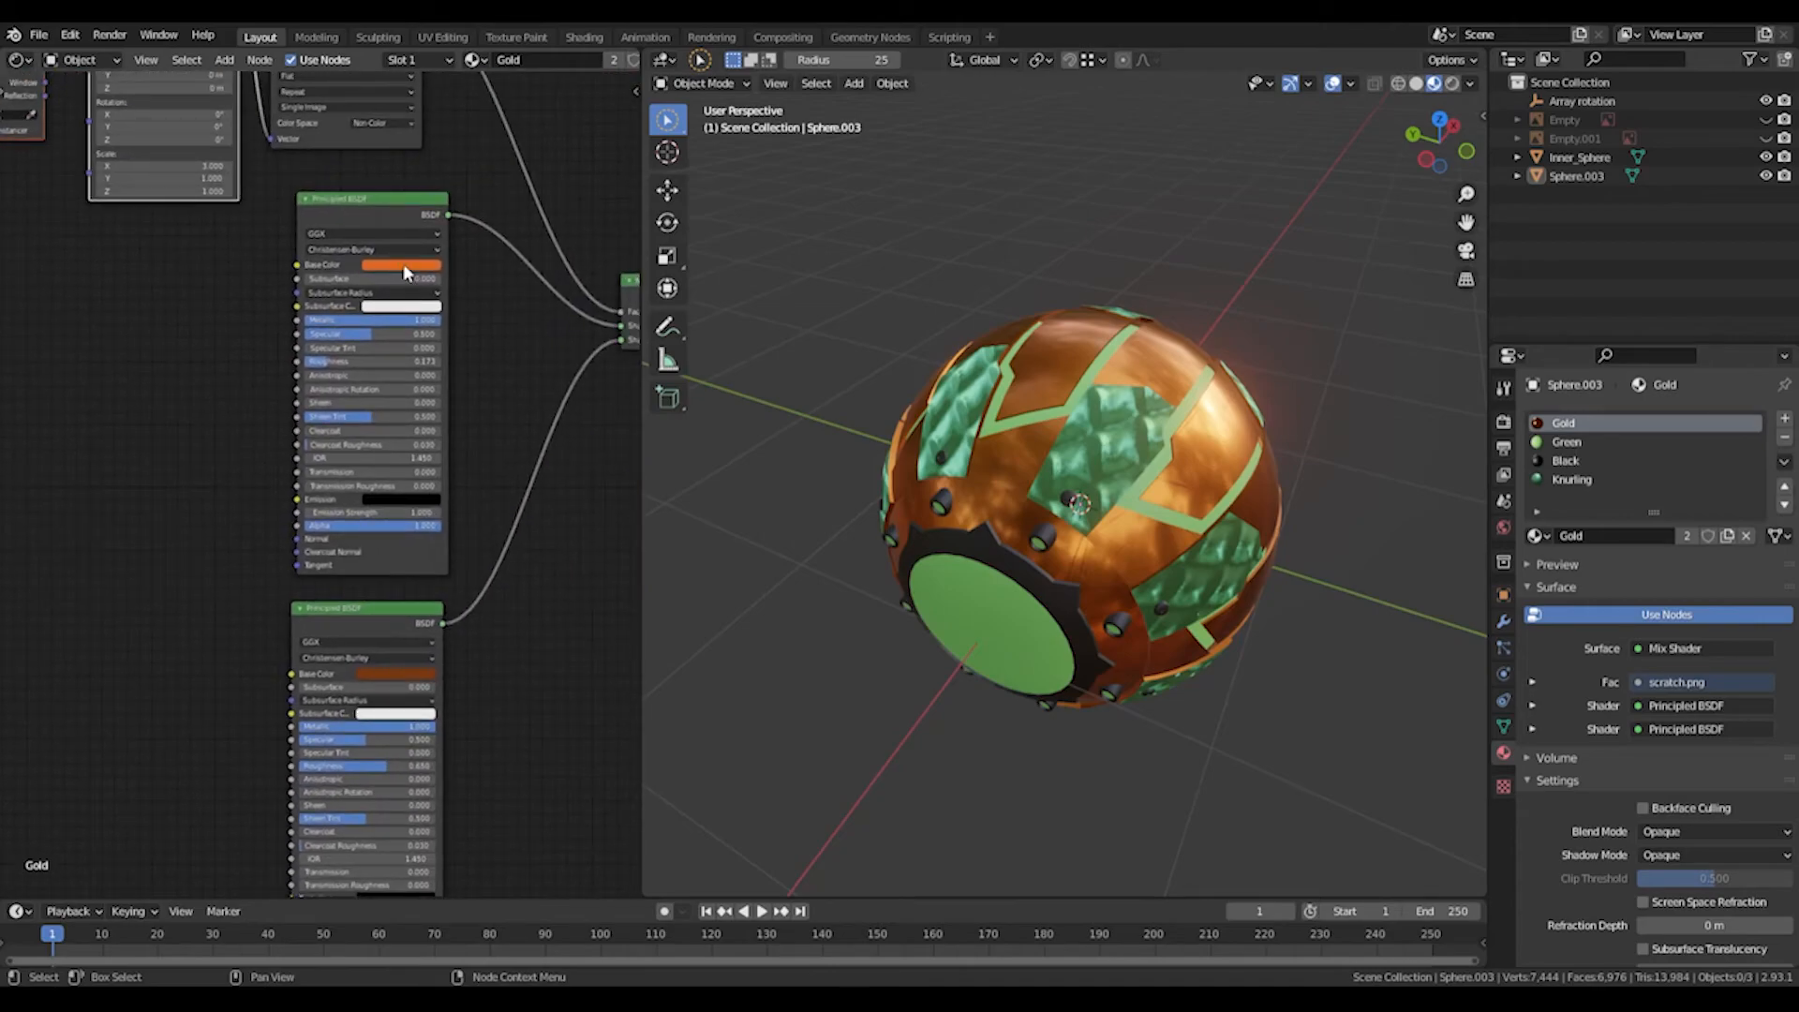
left_click(1571, 479)
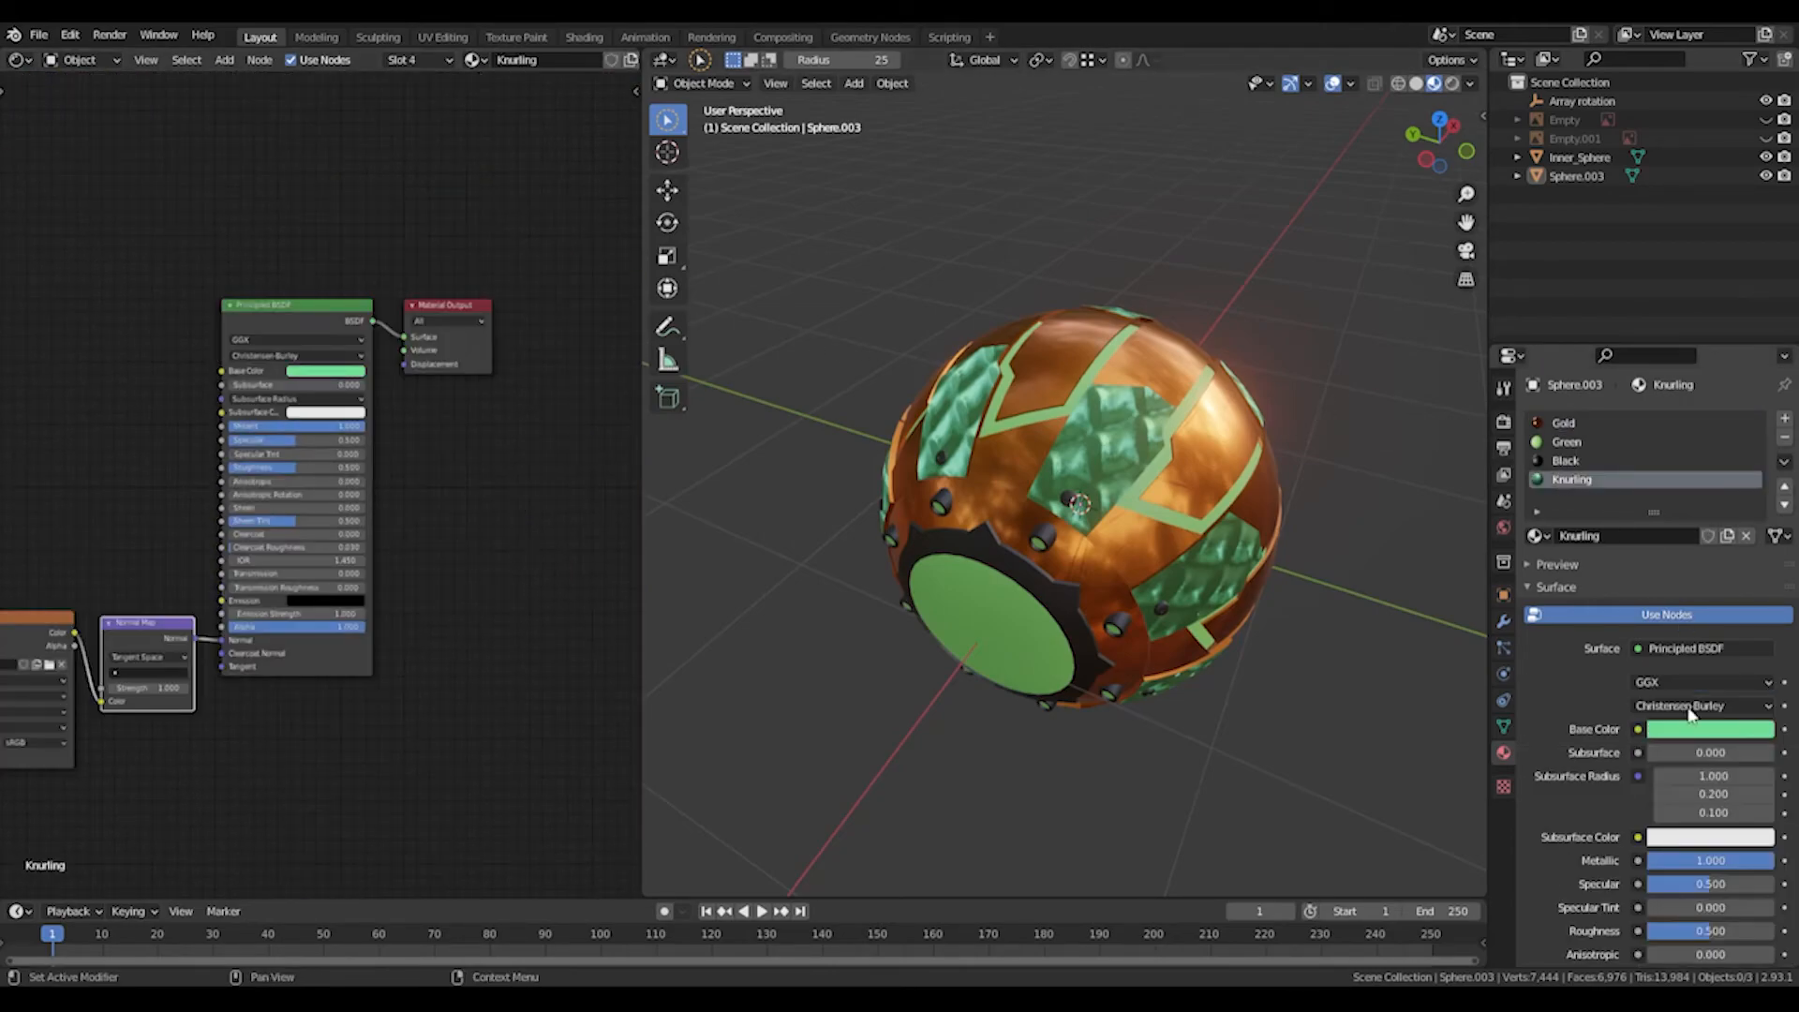
key("ctrl+v")
Set the Scale of the Knurling material's Mapping node to 10 on X, Y and Z.
middle_click_drag(77, 510, 345, 410)
scroll(234, 471, "up", 2)
middle_click_drag(165, 471, 364, 397)
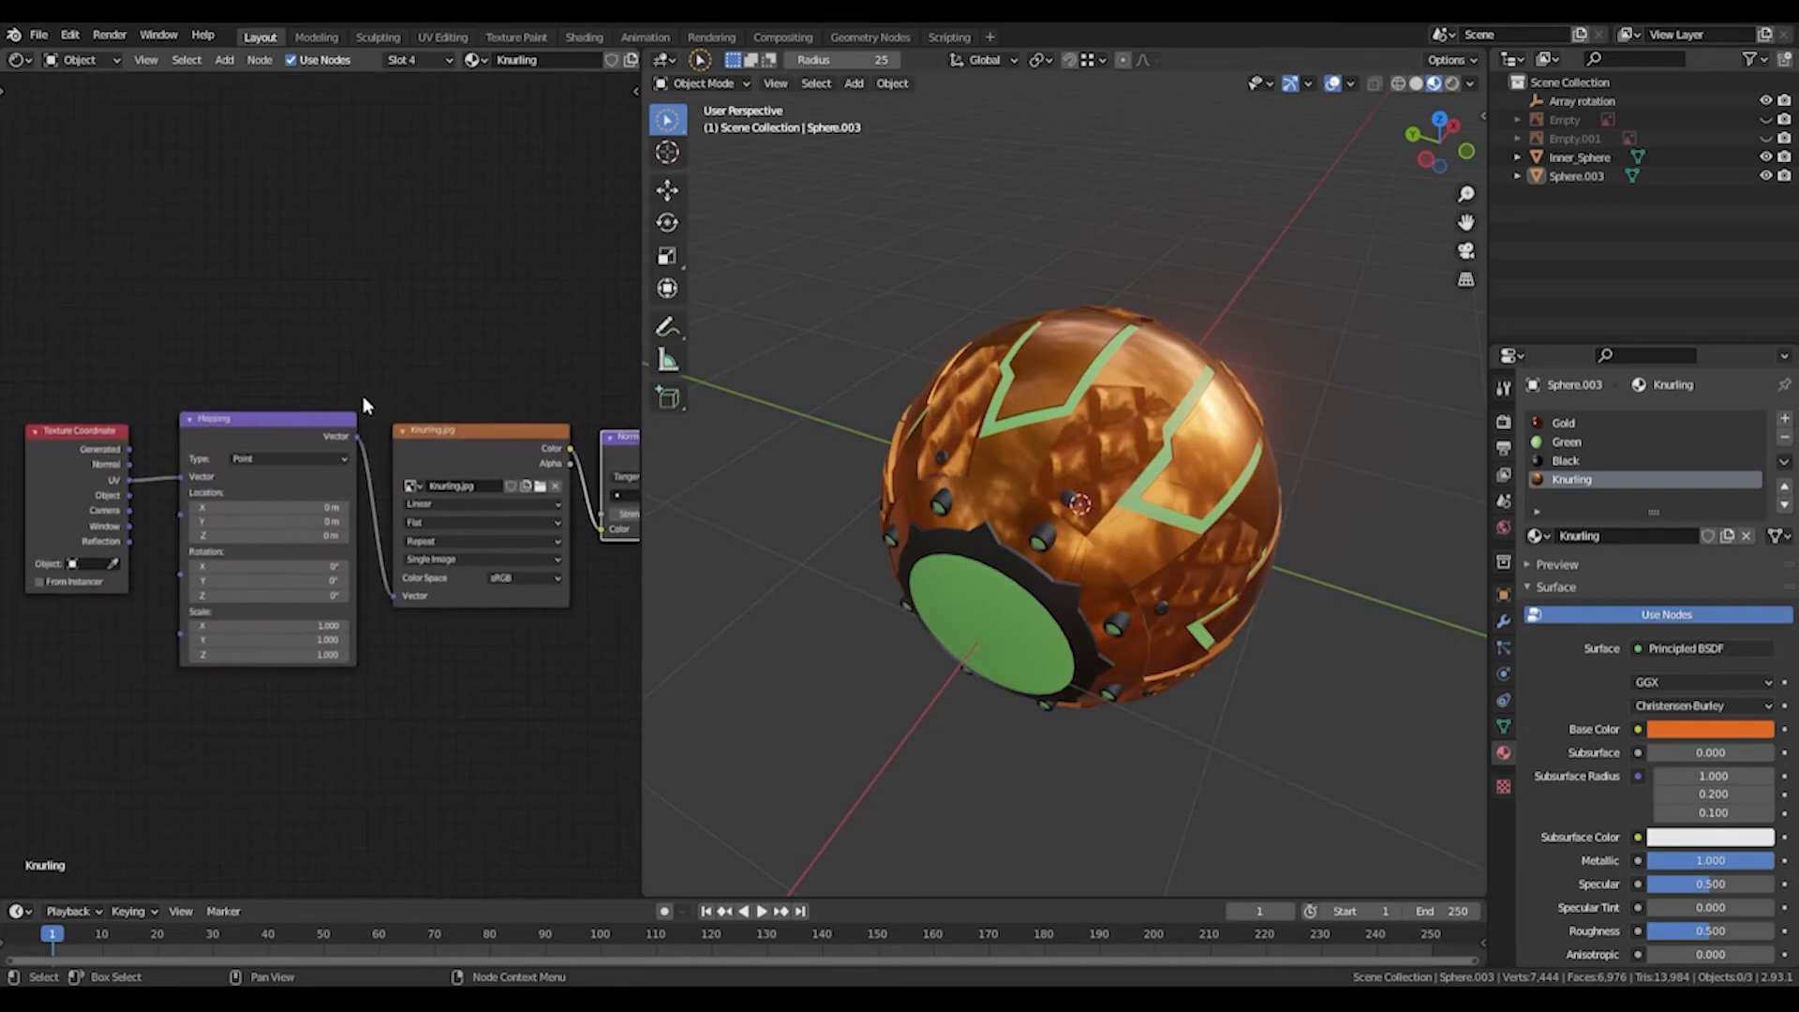
scroll(366, 405, "up", 2)
double_click(486, 638)
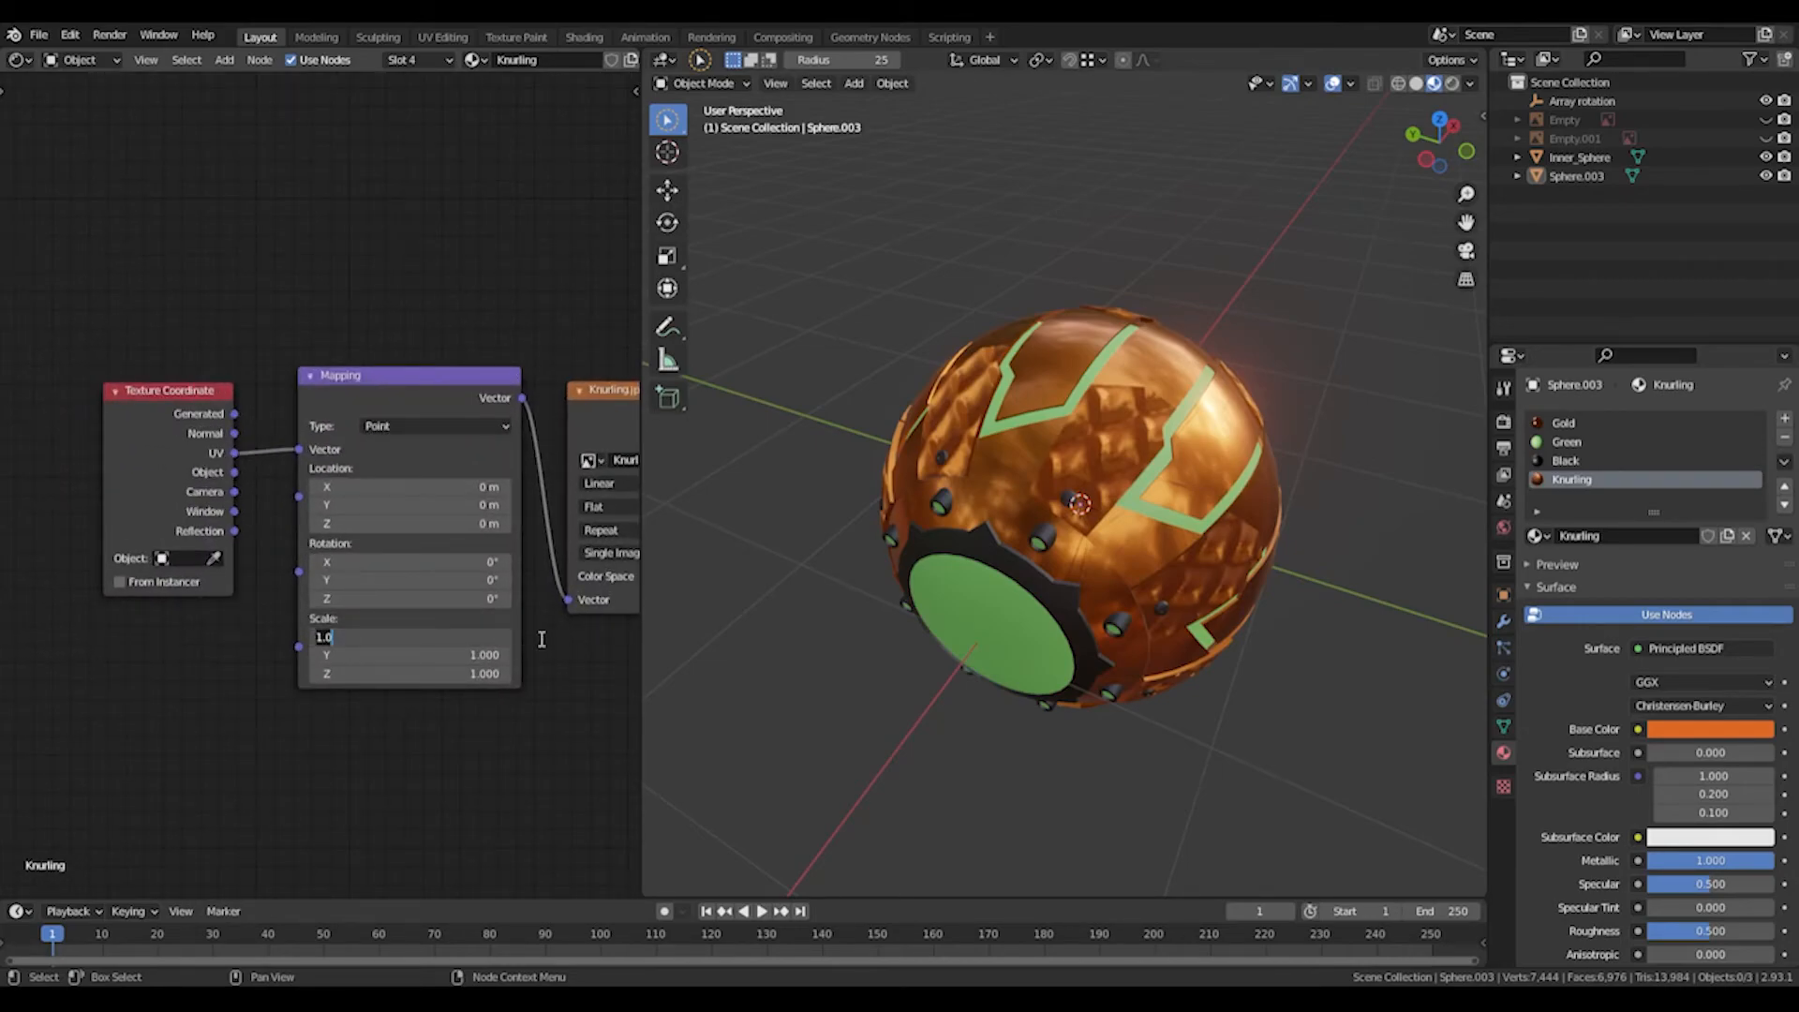
type("10")
key("Tab")
type("10")
key("Tab")
type("10")
key("Tab")
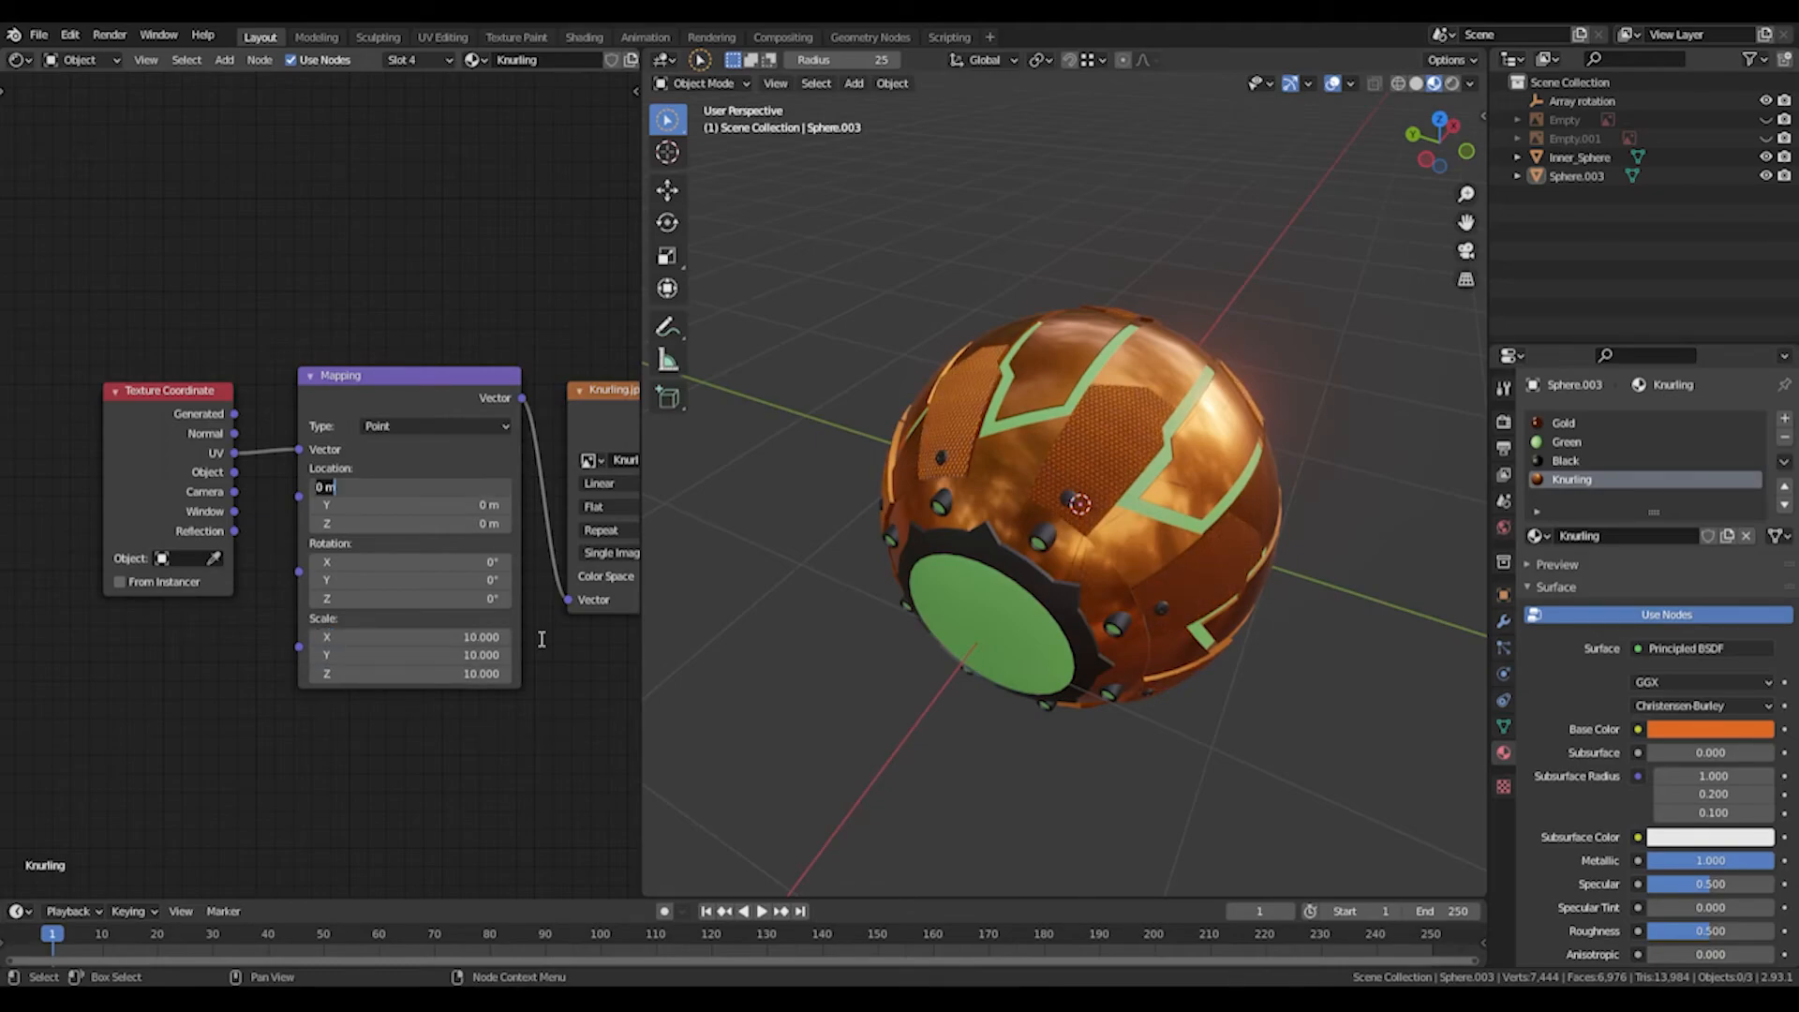
Set the Knurling Mapping node's Scale to 8 on all three axes after checking the pattern on the sphere.
left_click(1028, 261)
middle_click_drag(929, 338, 1108, 350)
scroll(1109, 349, "up", 4)
middle_click_drag(1215, 376, 1096, 403)
scroll(779, 394, "down", 5)
scroll(1110, 471, "up", 3)
left_click(490, 637)
type("8")
key("Tab")
type("8")
key("Tab")
type("8")
key("Tab")
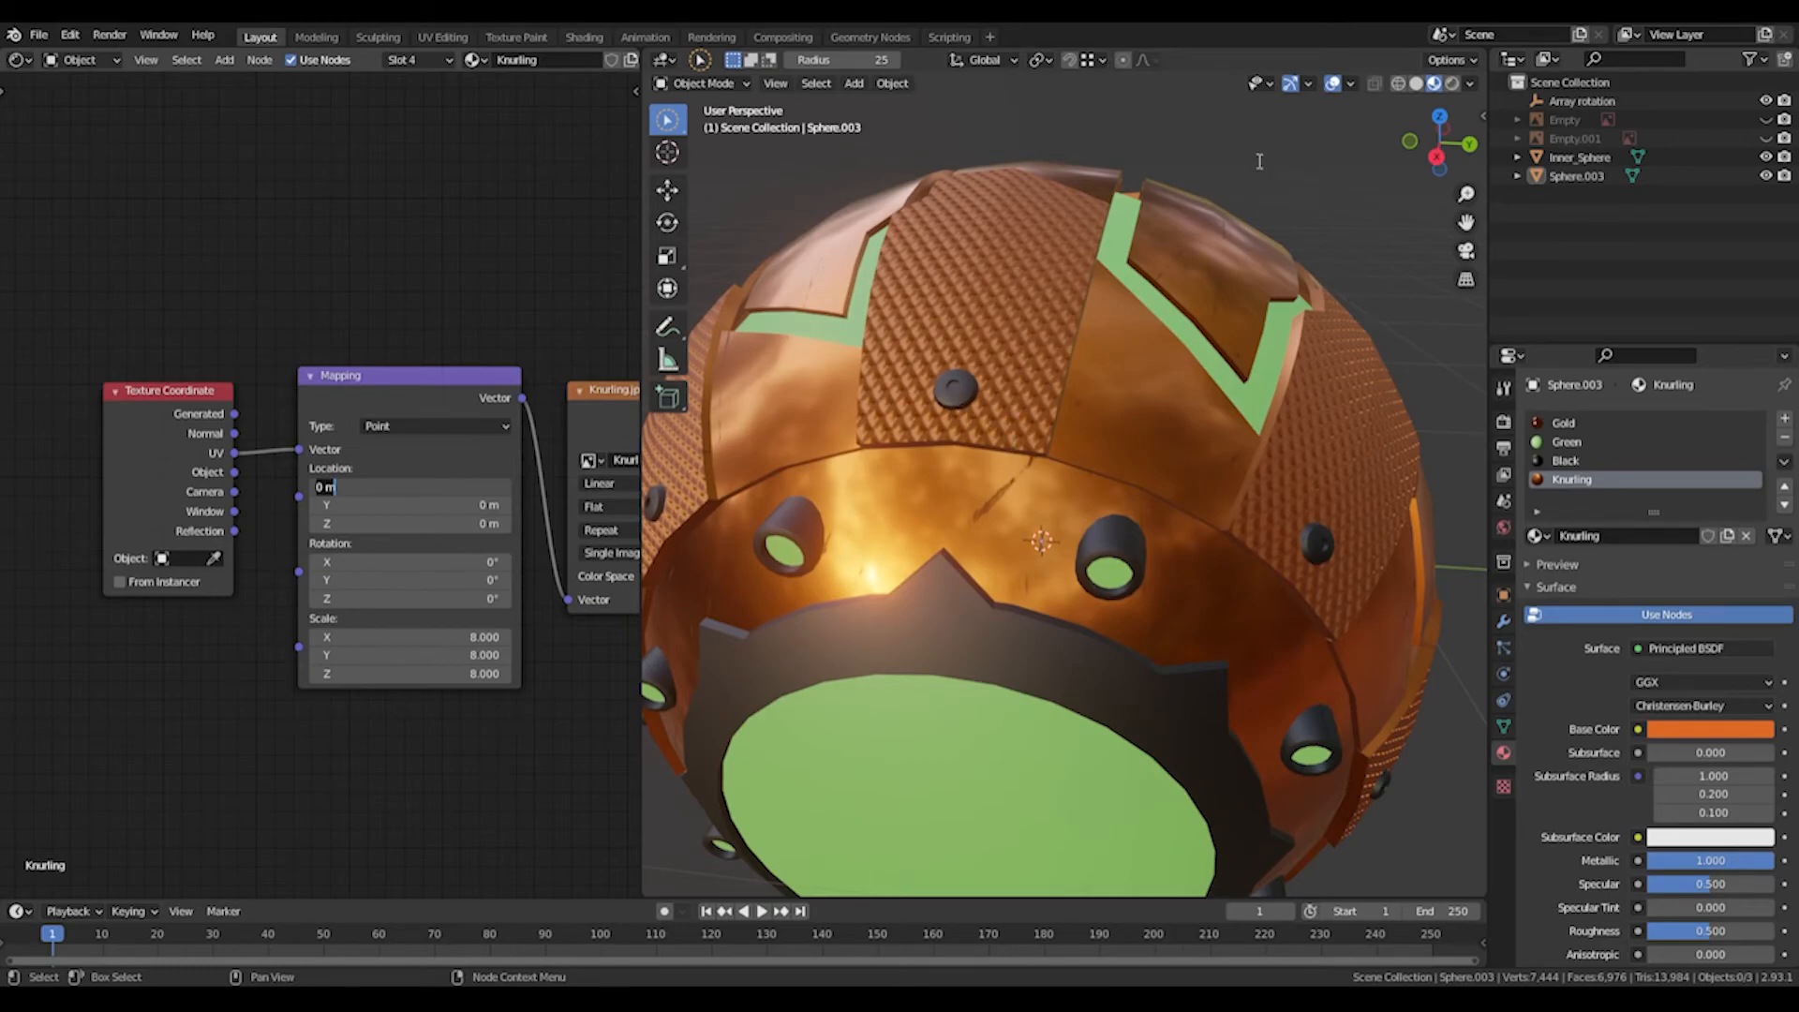
Reduce the Strength of the Knurling material's Normal Map node to 0.5.
scroll(1269, 177, "down", 3)
middle_click_drag(1269, 177, 775, 526)
scroll(1092, 374, "down", 3)
middle_click_drag(513, 688, 13, 714)
mouse_move(398, 521)
left_mouse_down()
mouse_move(380, 521)
mouse_move(426, 521)
mouse_move(380, 521)
left_mouse_up()
mouse_move(1124, 511)
middle_mouse_down()
mouse_move(1230, 514)
mouse_move(1122, 440)
mouse_move(844, 441)
mouse_move(1090, 454)
middle_mouse_up()
scroll(1209, 506, "down", 3)
Save the file and set the Knurling material's Roughness to about 0.536.
key("ctrl+s")
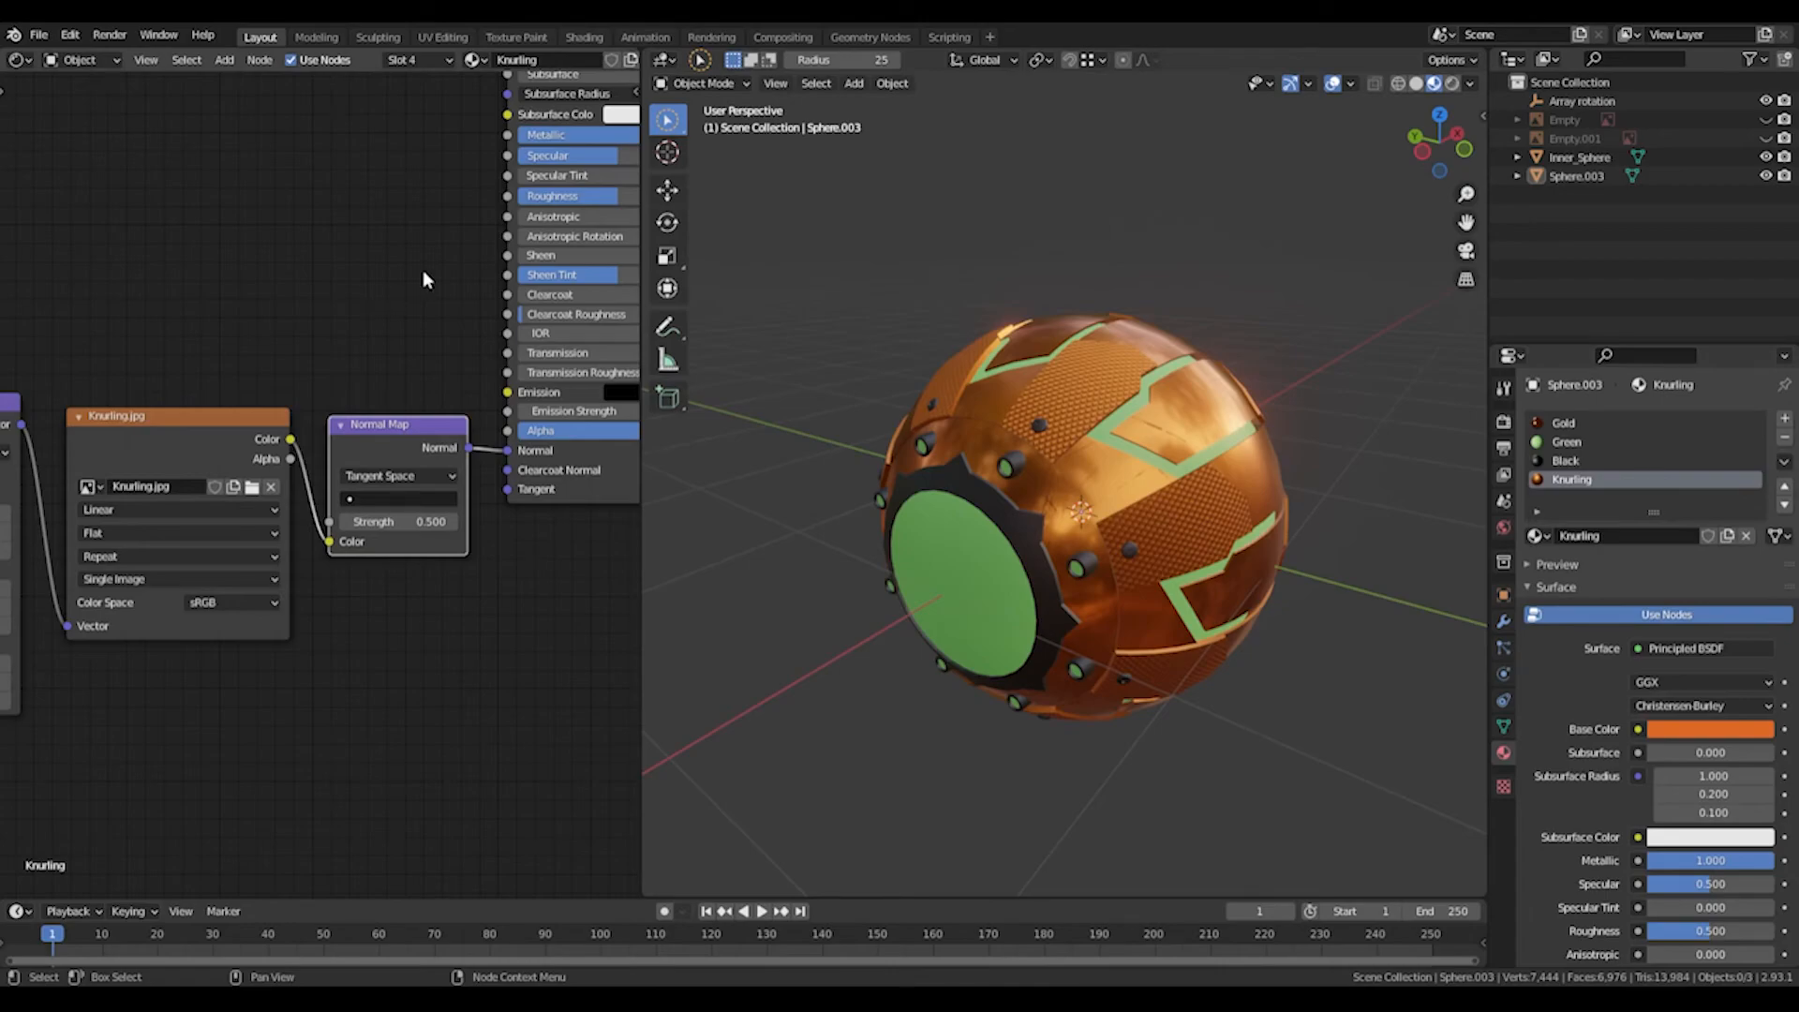
mouse_move(581, 196)
left_mouse_down()
mouse_move(529, 196)
mouse_move(577, 196)
left_mouse_up()
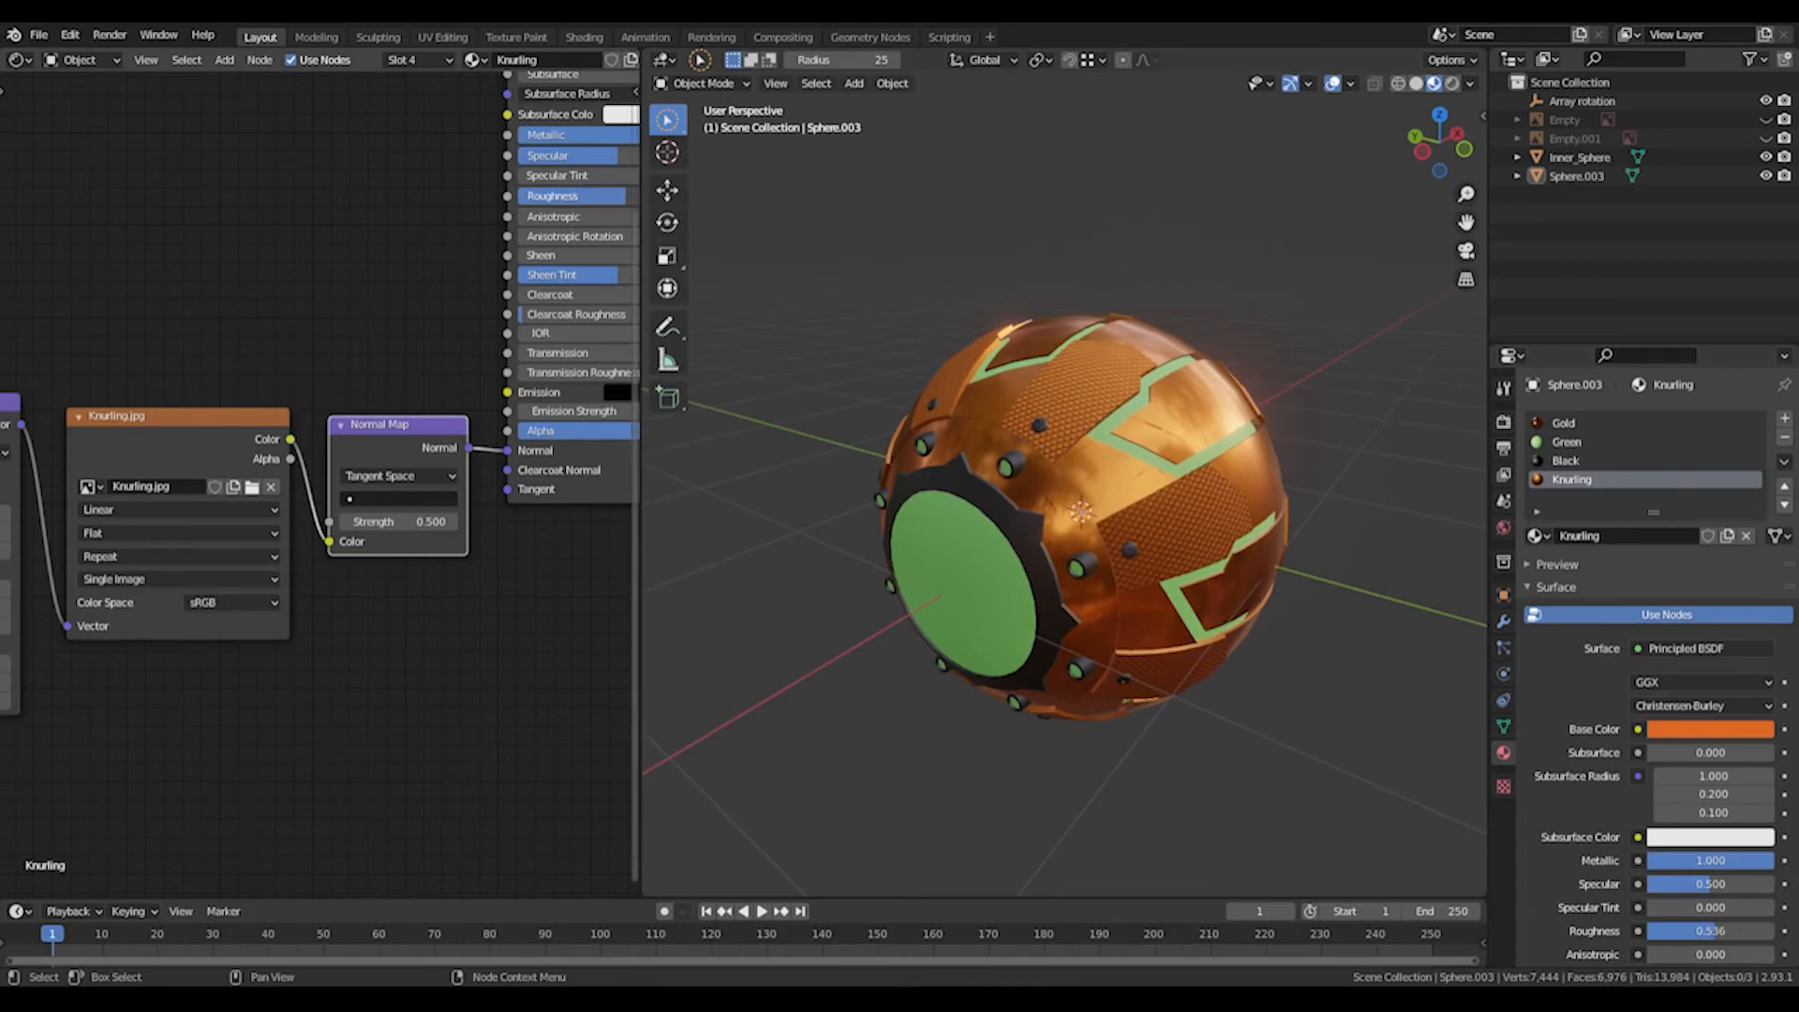
Switch to the Black material and set its Metallic value to 0.7.
left_click(1565, 460)
middle_click_drag(345, 446, 237, 575)
mouse_move(1030, 525)
middle_mouse_down()
mouse_move(1092, 528)
mouse_move(1084, 503)
mouse_move(1044, 503)
middle_mouse_up()
mouse_move(413, 312)
left_mouse_down()
mouse_move(579, 312)
mouse_move(529, 312)
left_mouse_up()
left_click(563, 312)
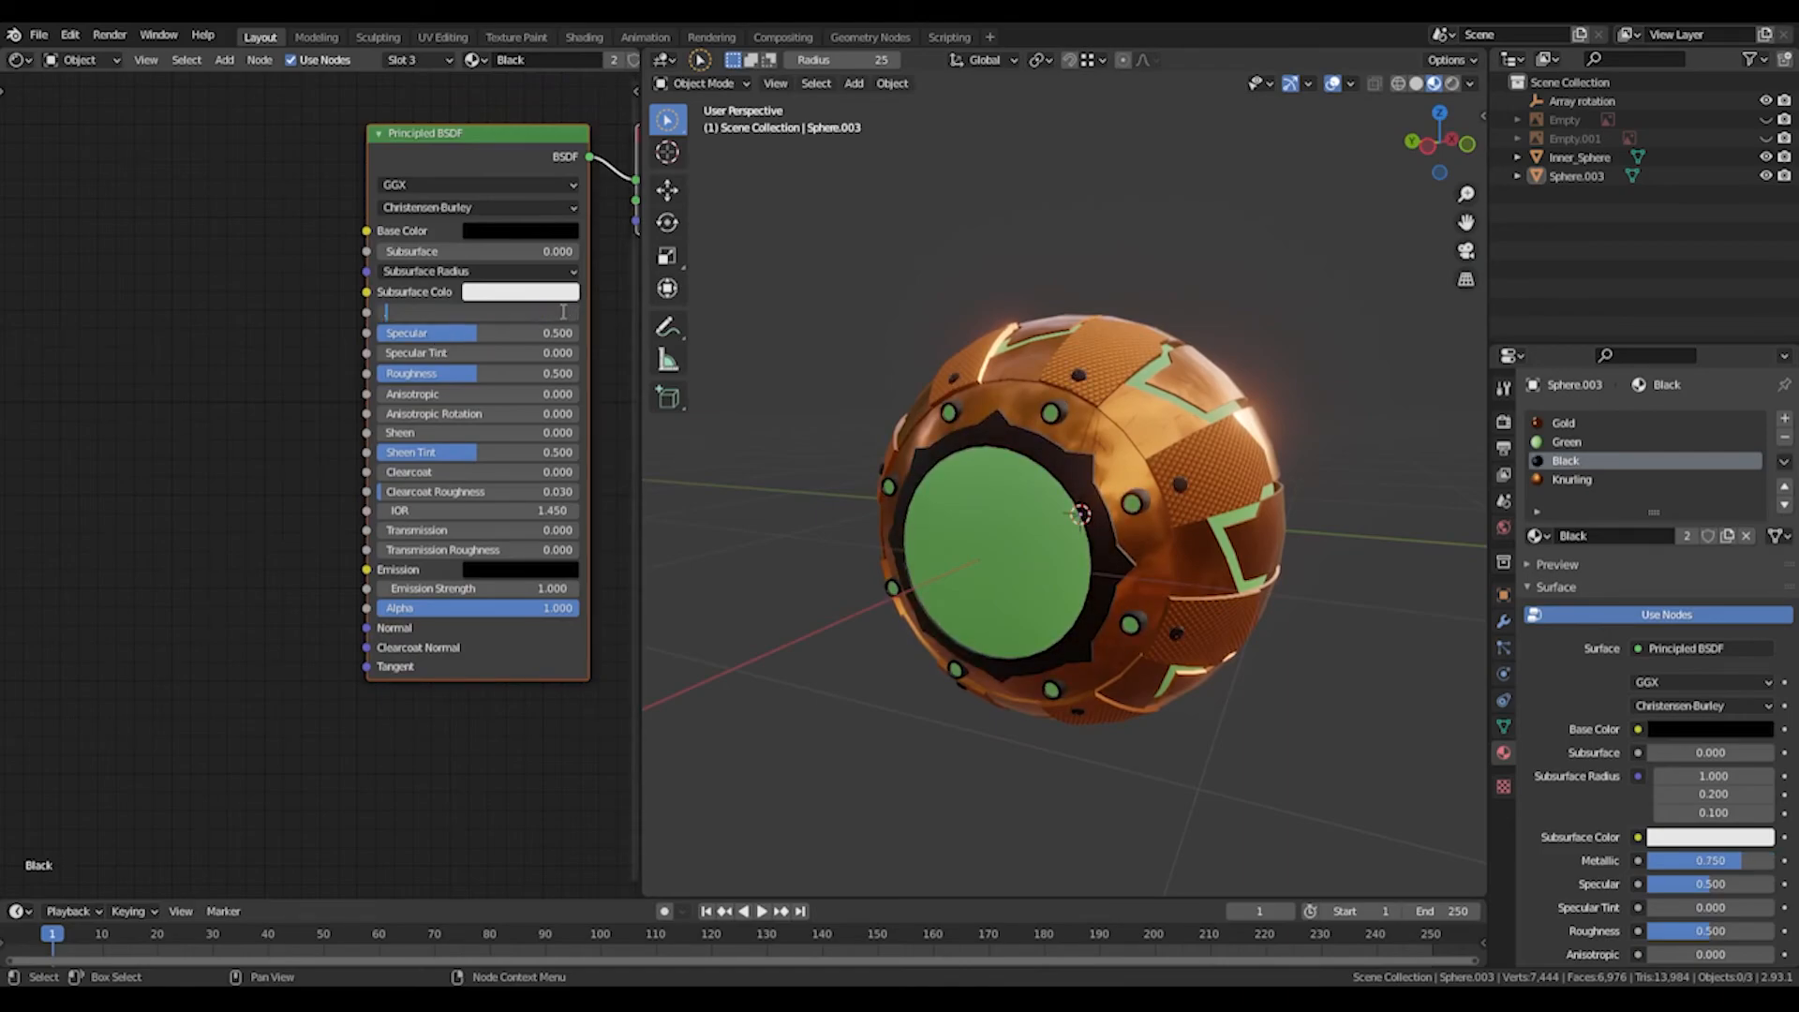
type("0.7")
key("Return")
Lower the Black material's Roughness to about 0.145, checking the reflections on the sphere's dark trim.
left_click_drag(506, 373, 412, 373)
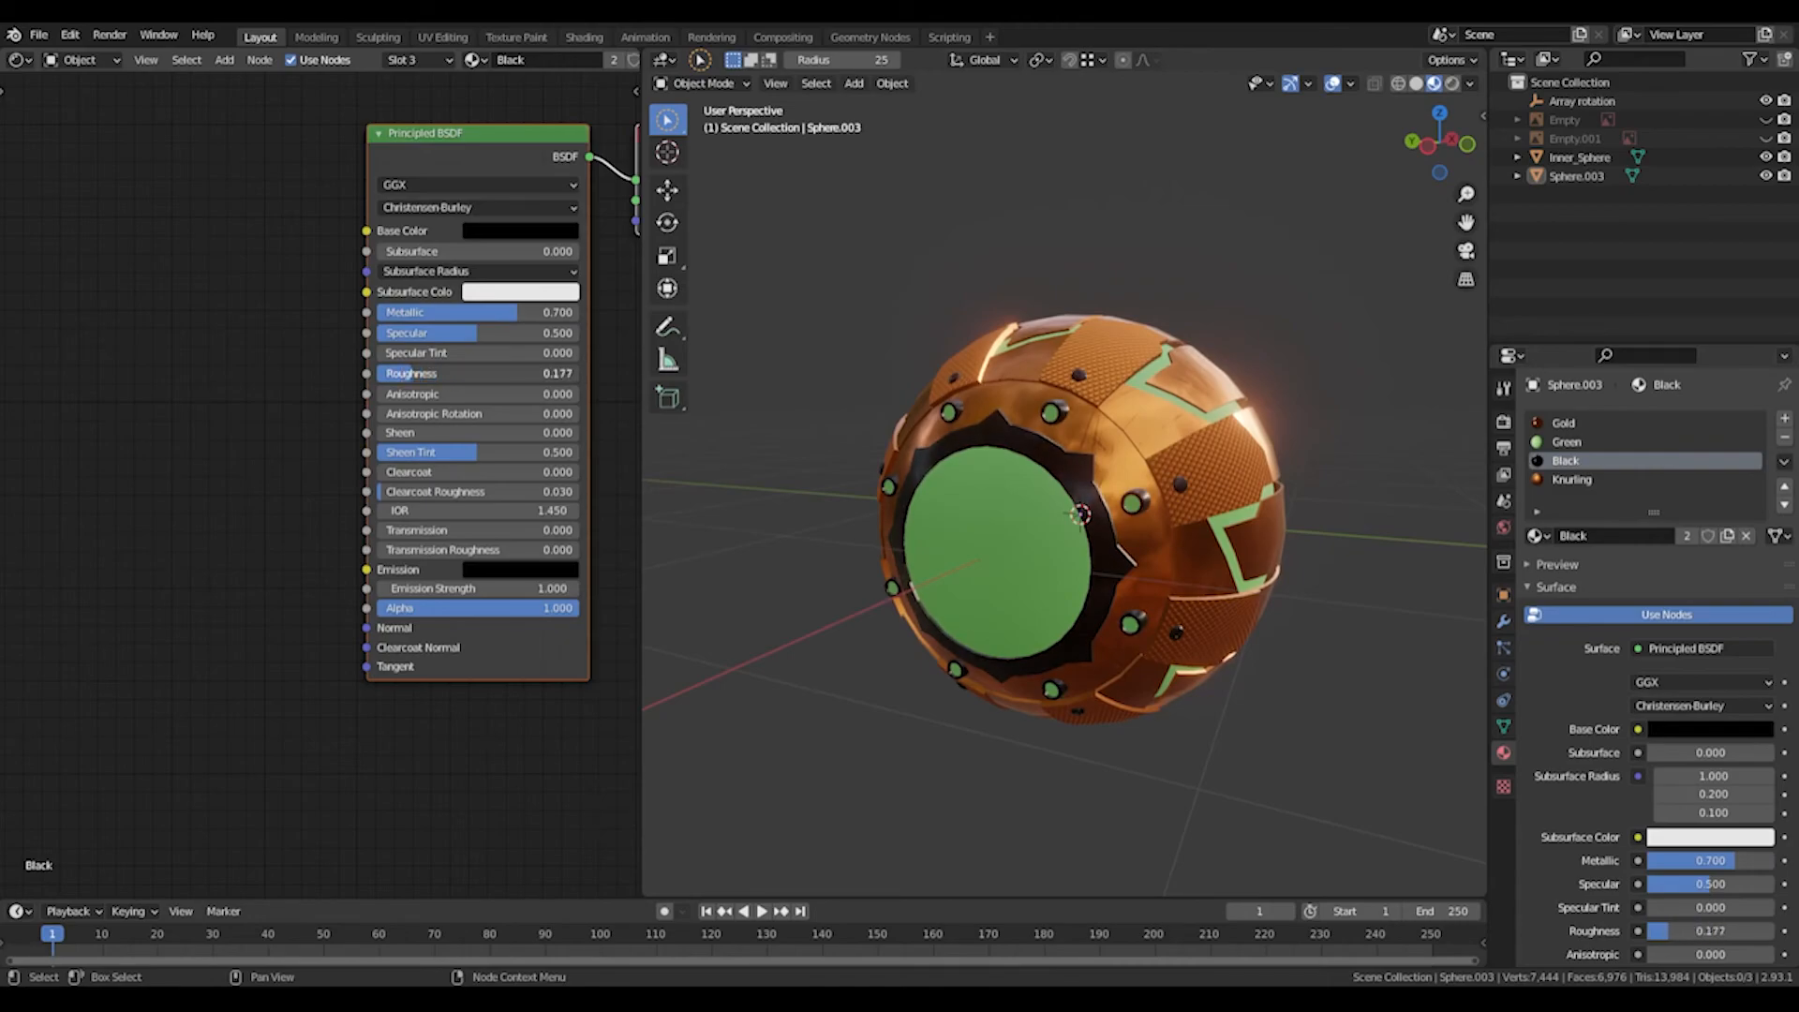
middle_click_drag(993, 440, 1151, 403)
scroll(1020, 446, "up", 2)
mouse_move(450, 373)
left_mouse_down()
mouse_move(394, 373)
mouse_move(445, 373)
left_mouse_up()
middle_click_drag(964, 522, 990, 497)
middle_click_drag(991, 497, 1059, 497)
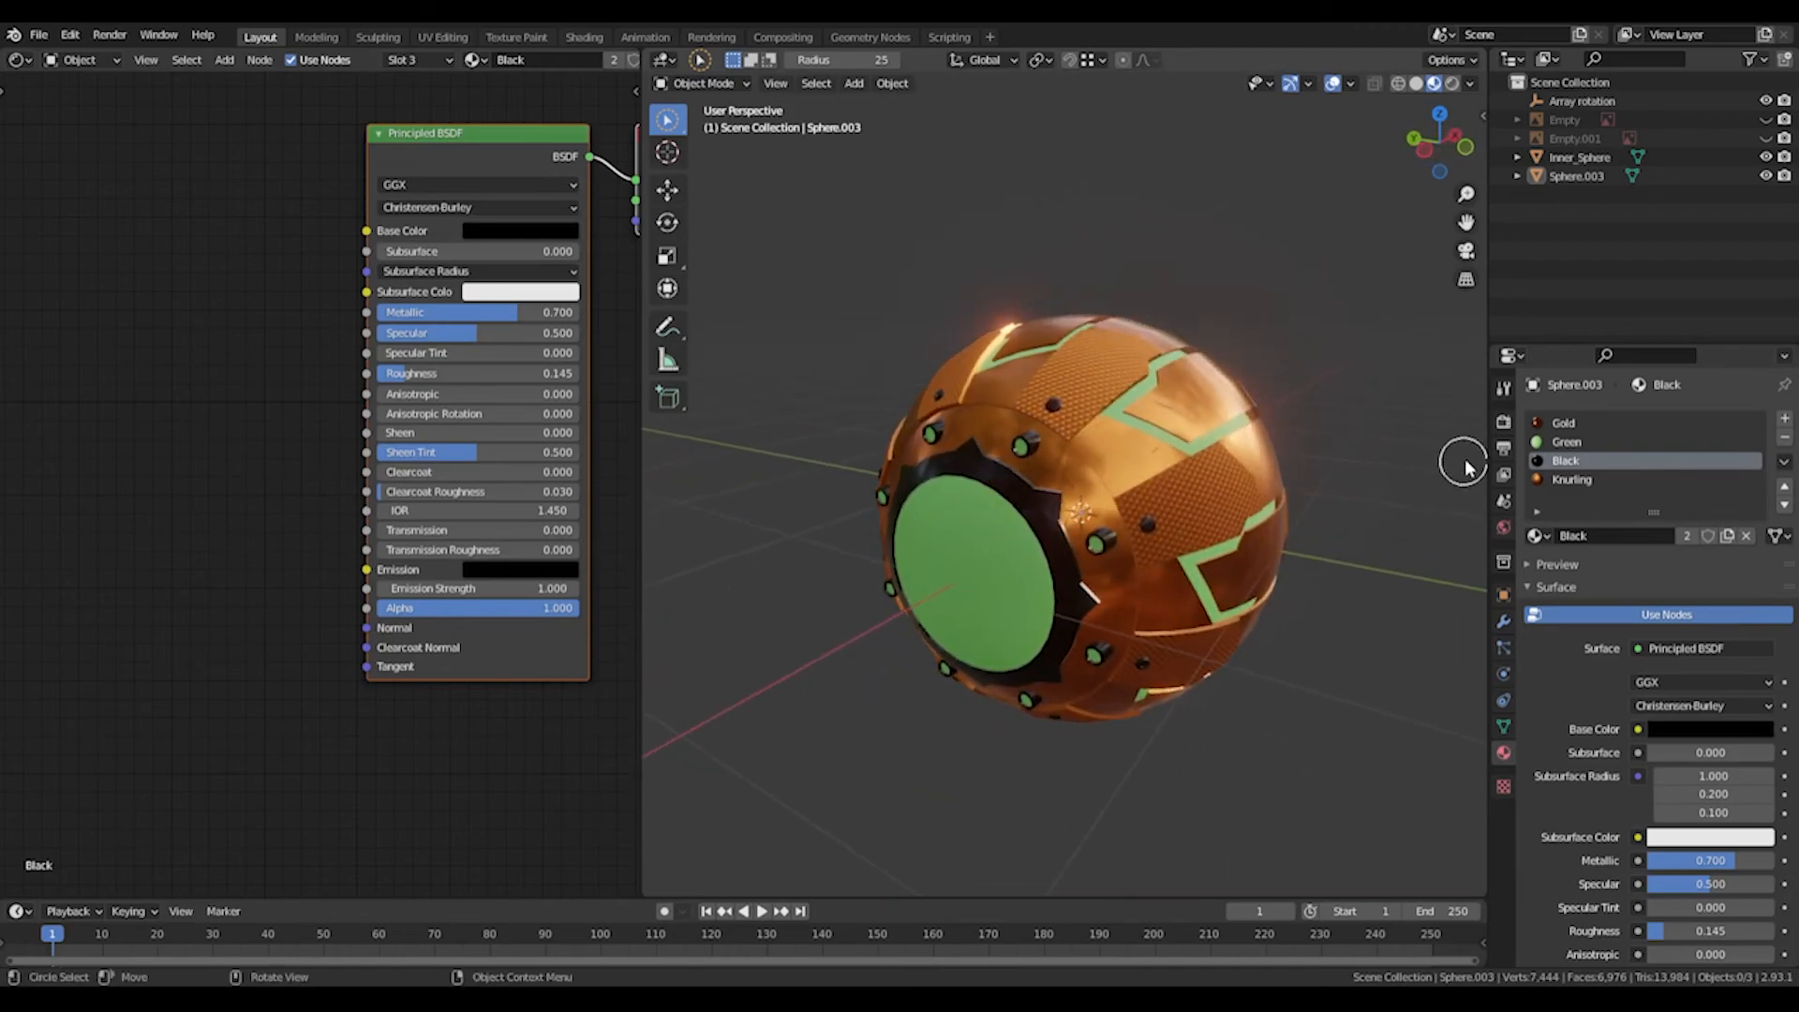
Raise the Green material's Emission Strength to 19.2 and try to brighten its black Emission colour.
left_click(1565, 442)
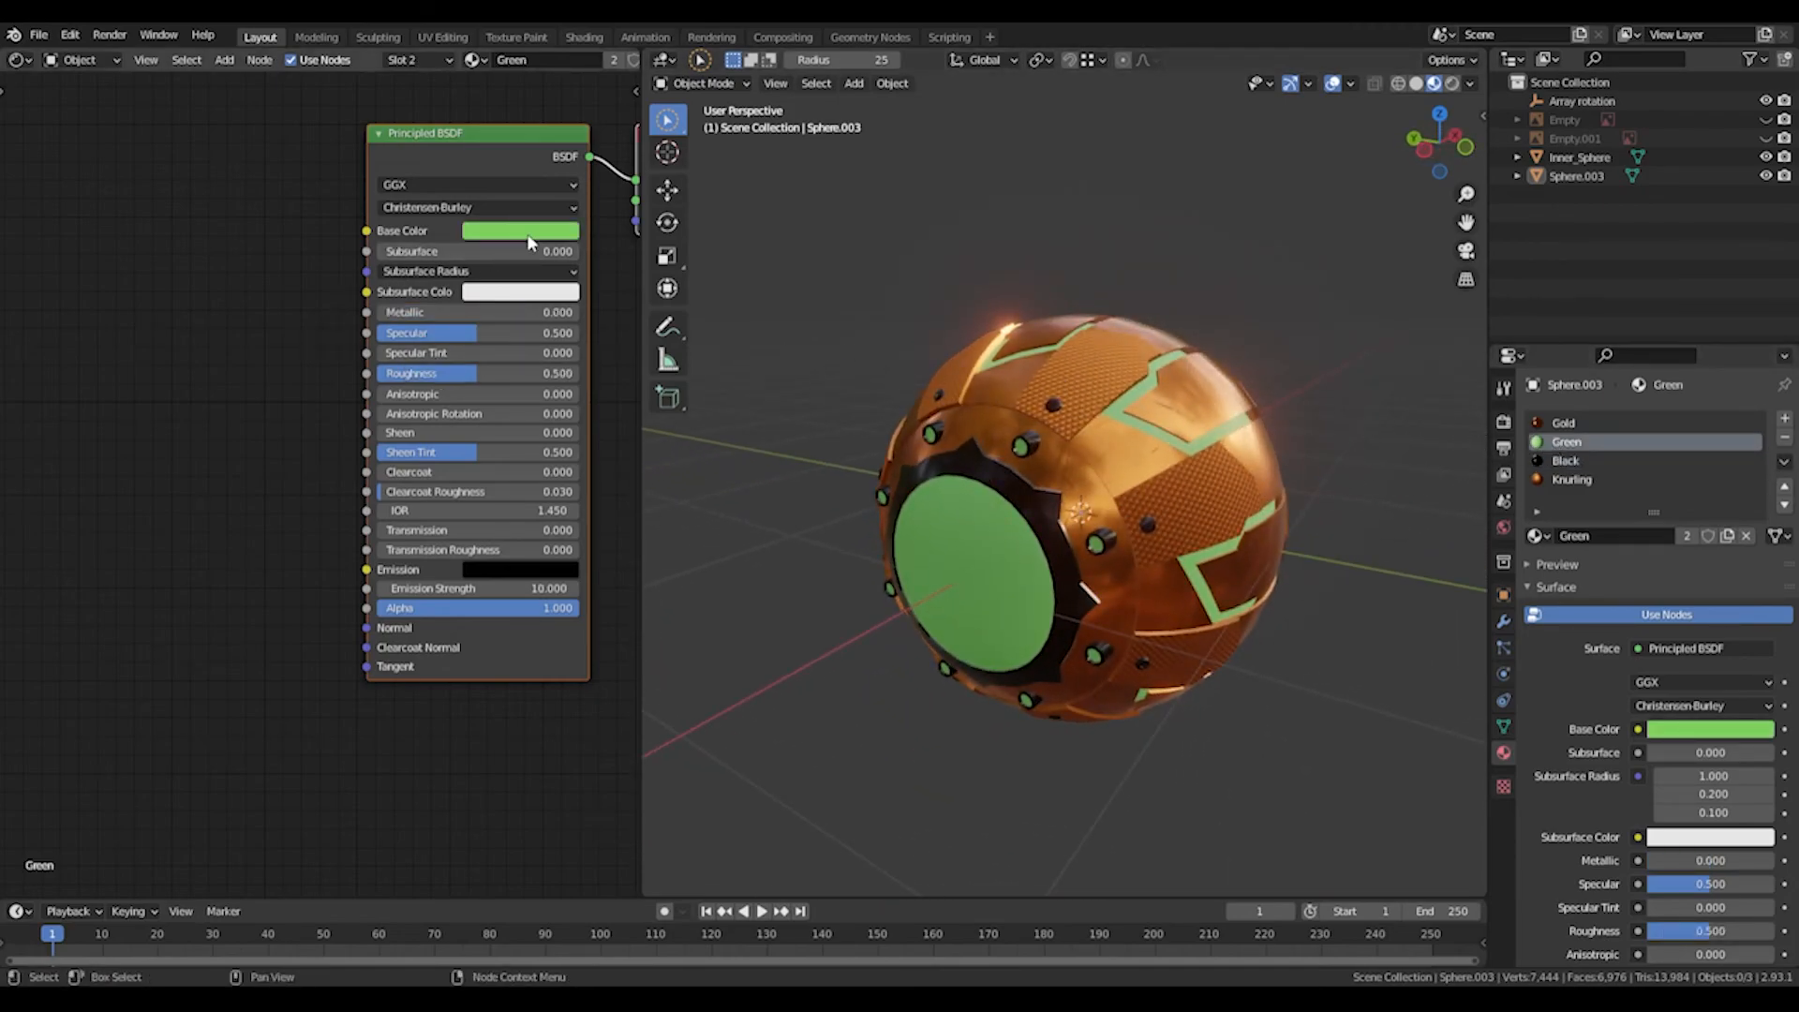
middle_click_drag(521, 360, 448, 341)
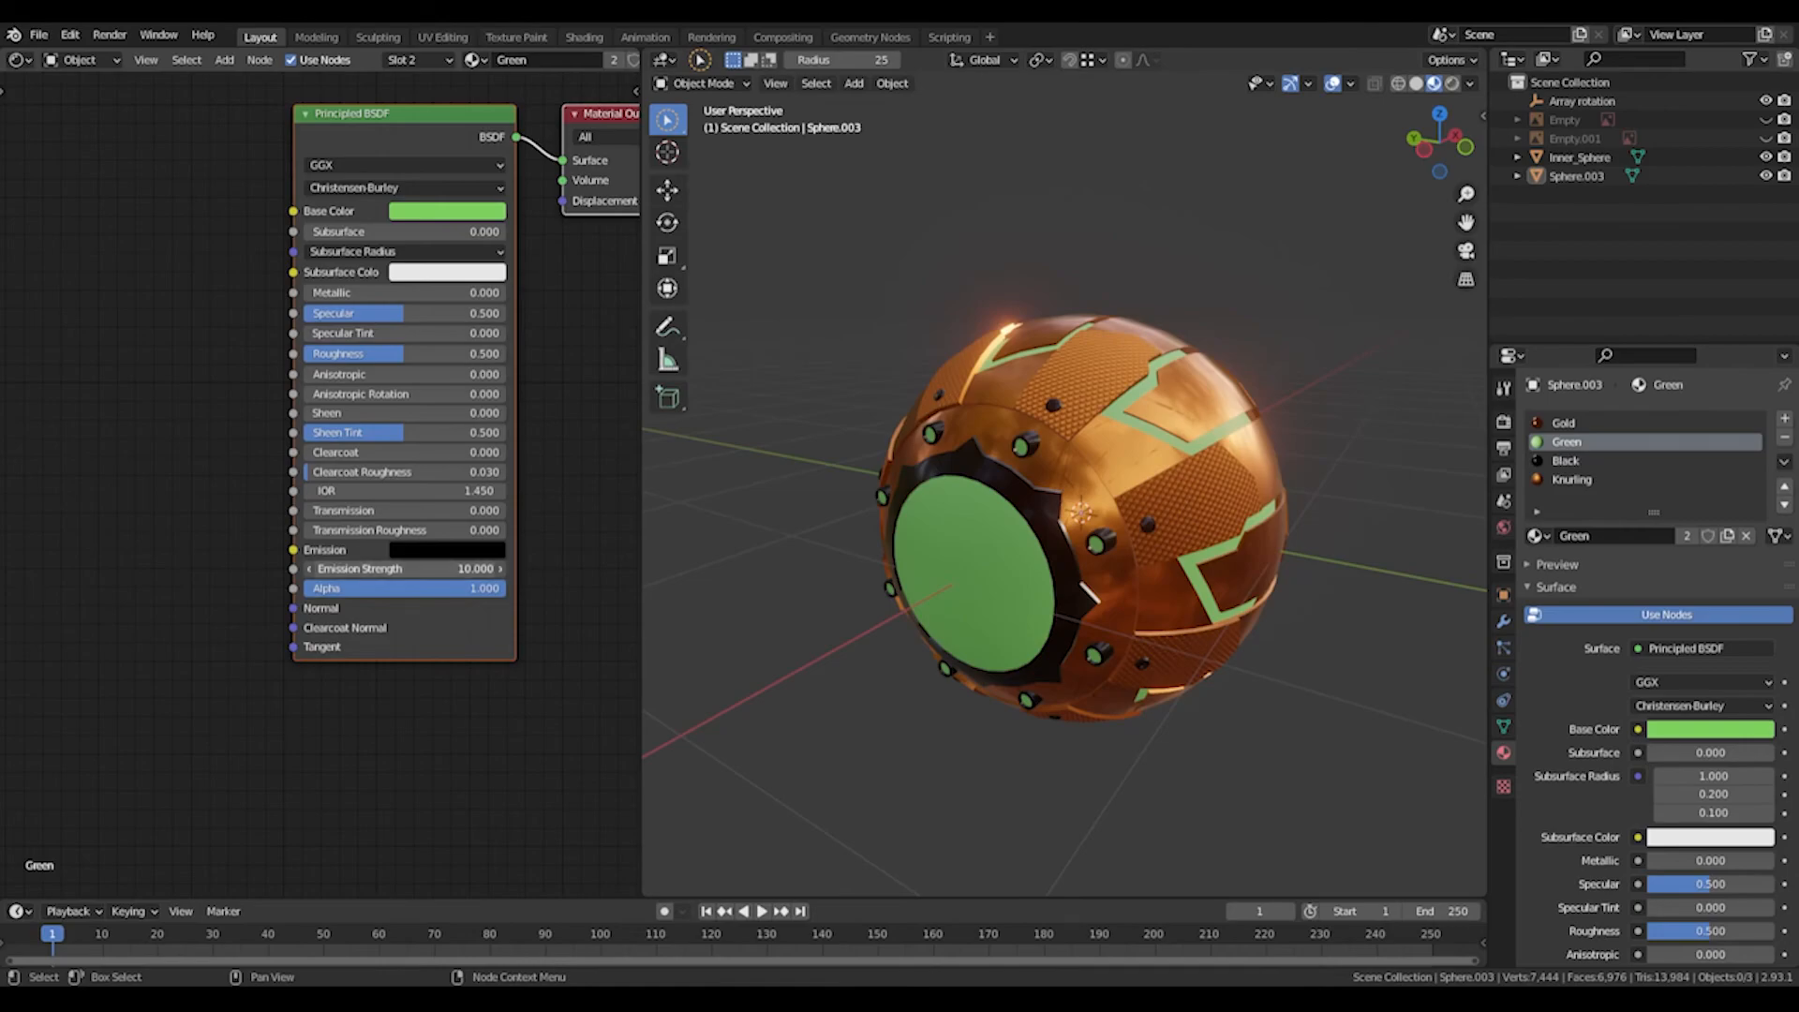
left_click_drag(402, 569, 450, 569)
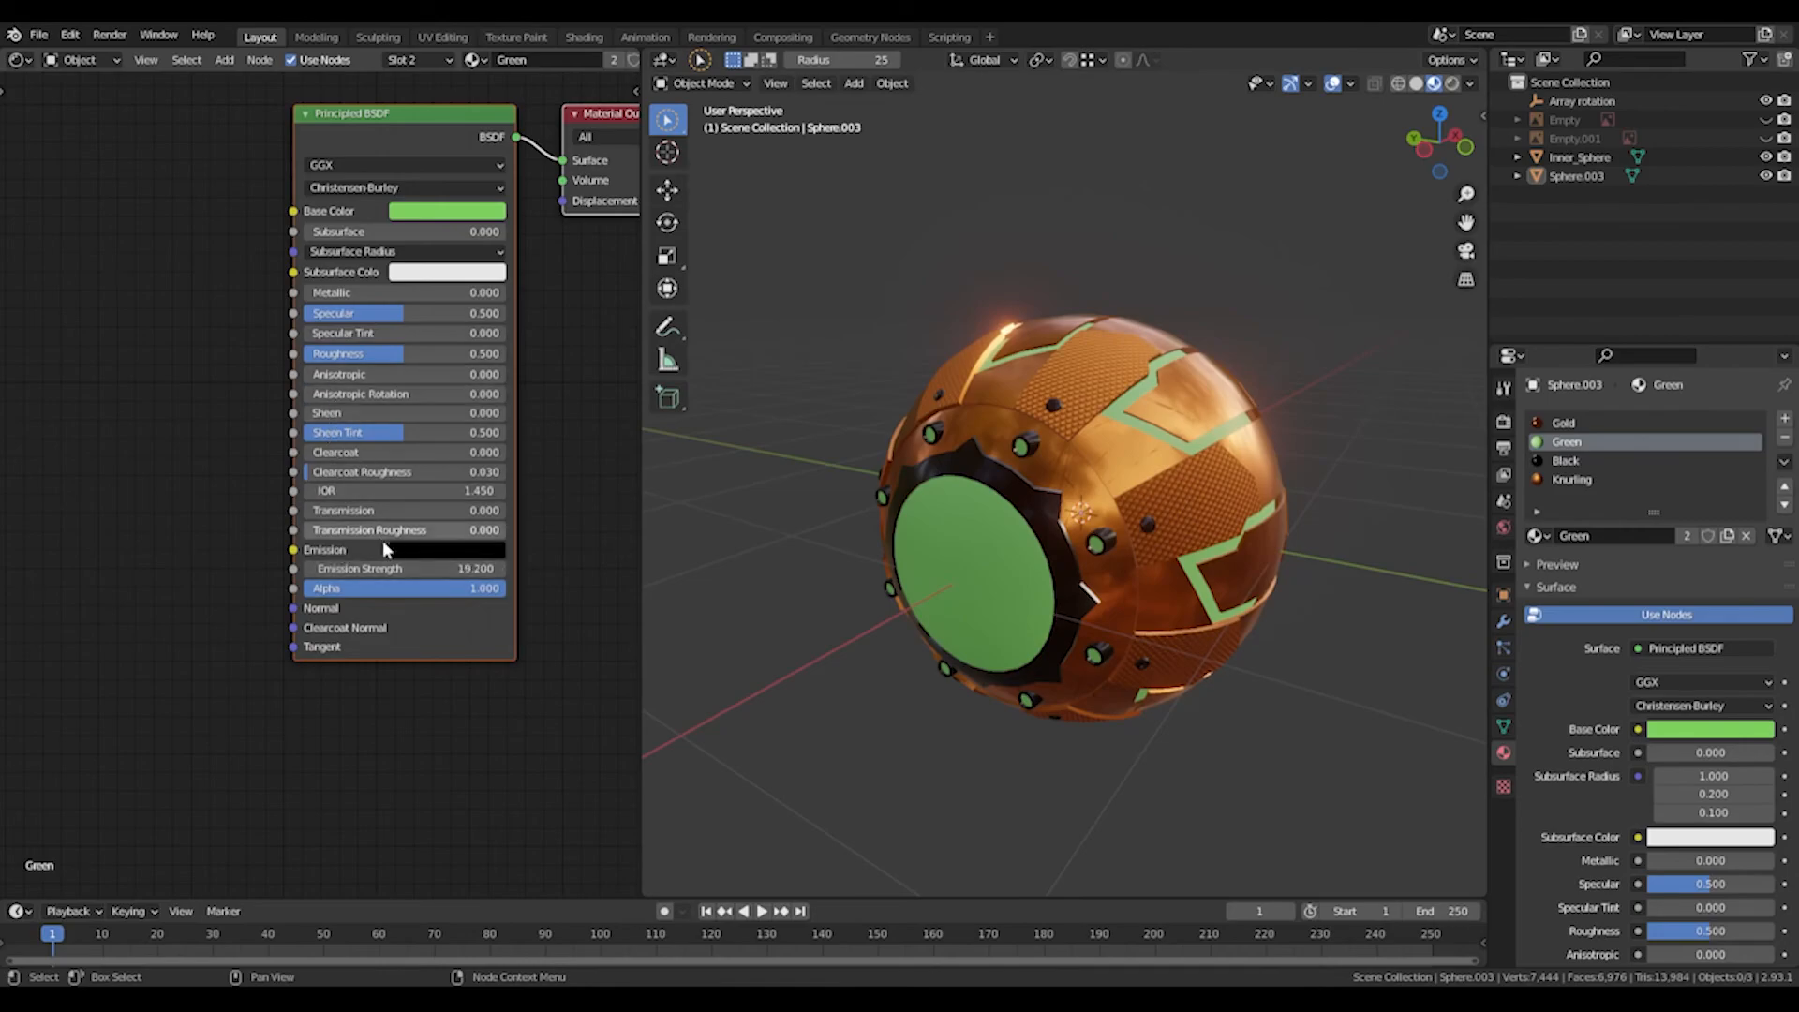
left_click(440, 551)
left_click_drag(549, 356, 549, 417)
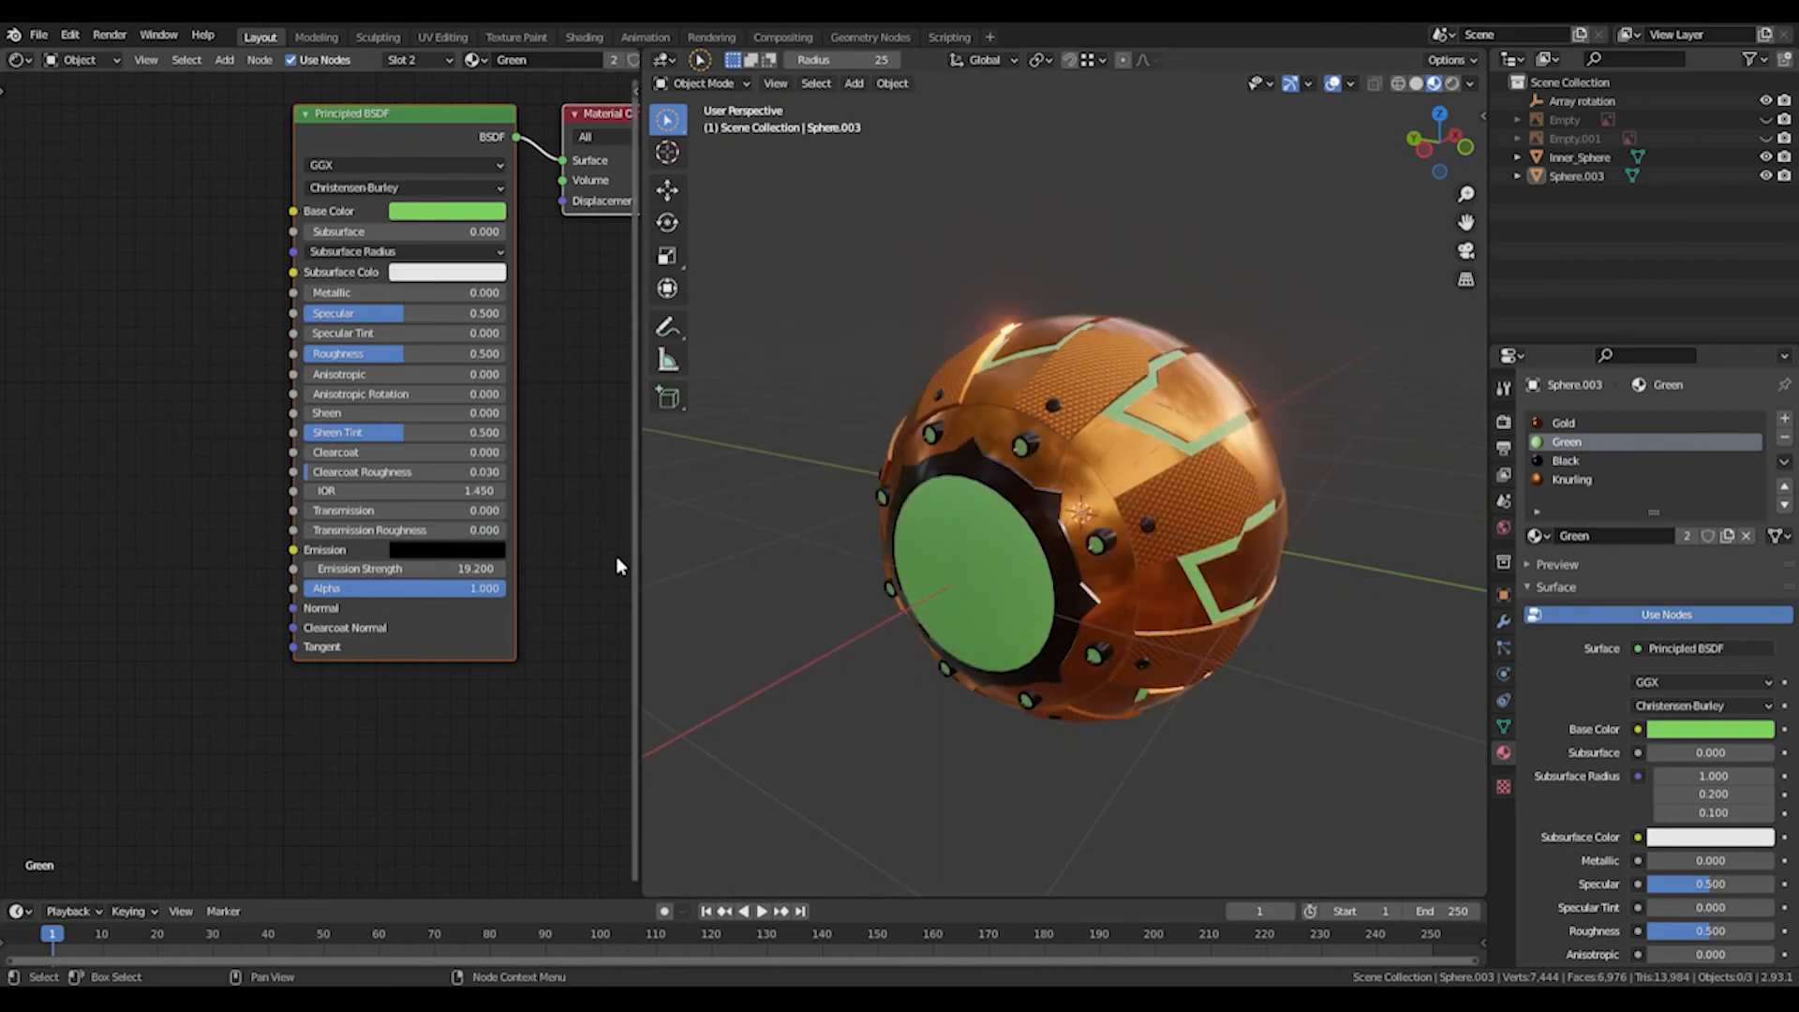
Give the Green material a bright green Emission colour with hue 0.335, saturation 0.959 and value 1.
left_click(1563, 460)
left_click(1565, 441)
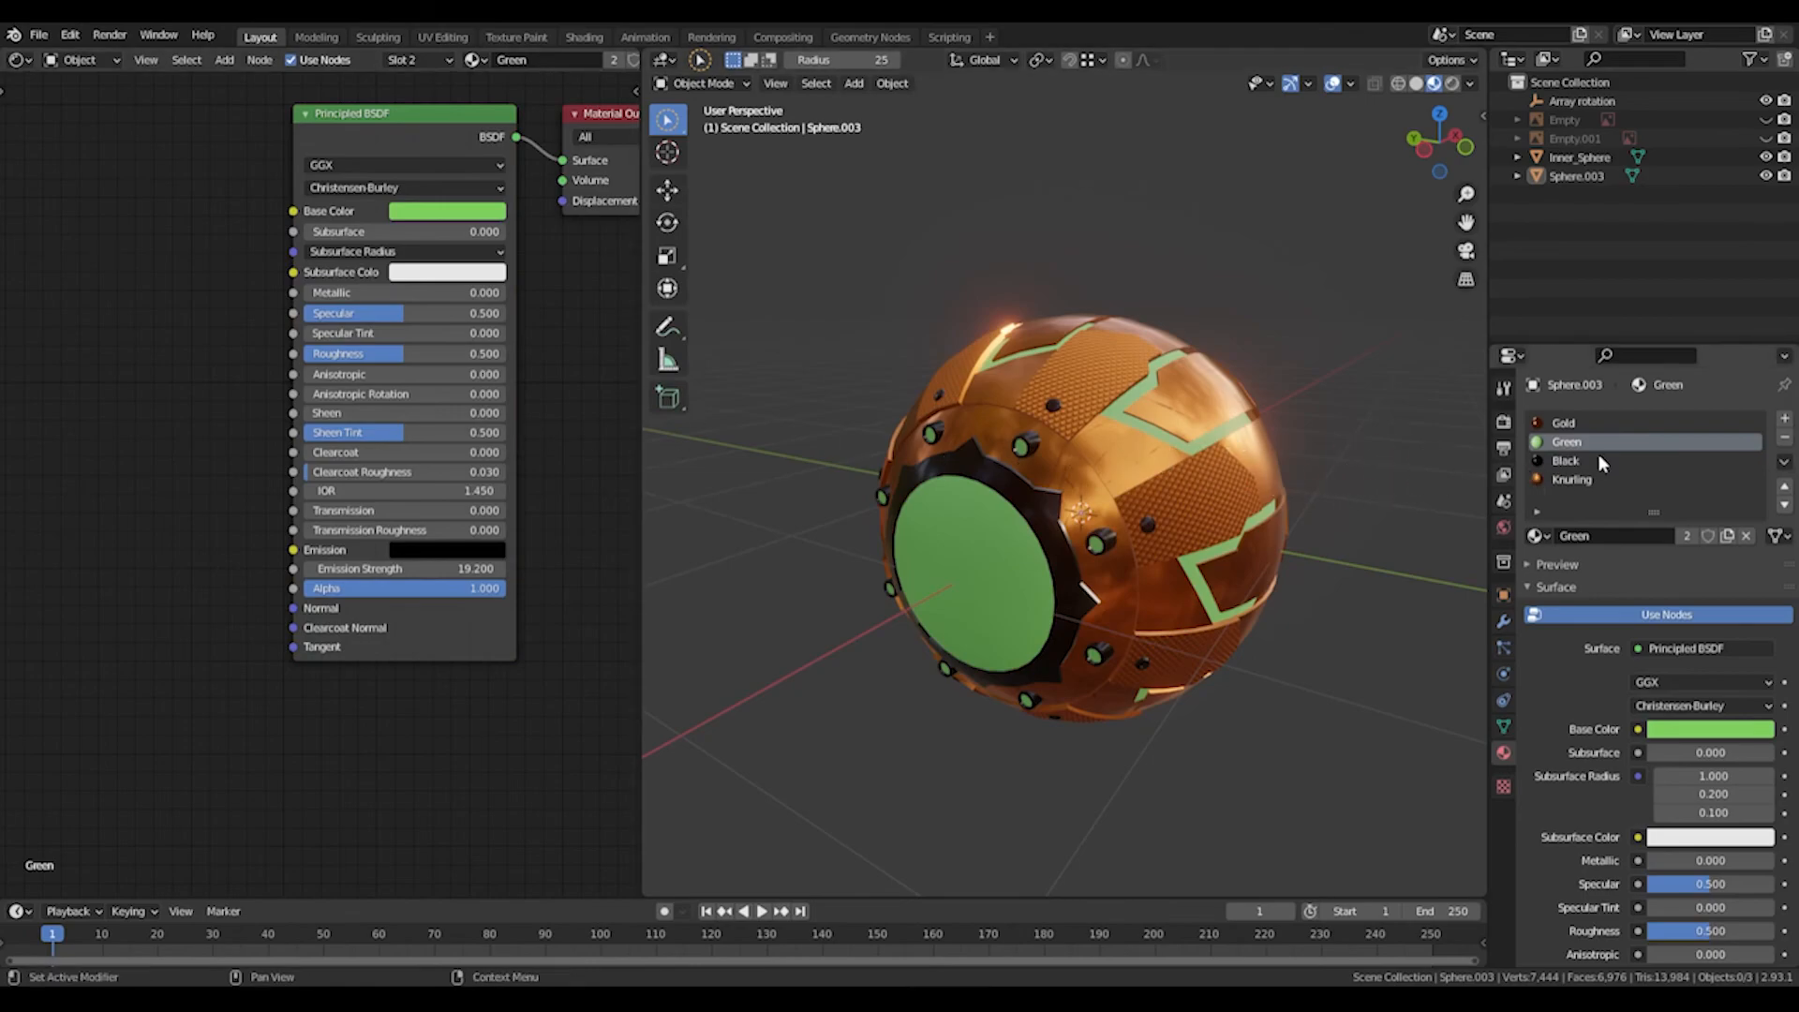
middle_click_drag(555, 396, 517, 438)
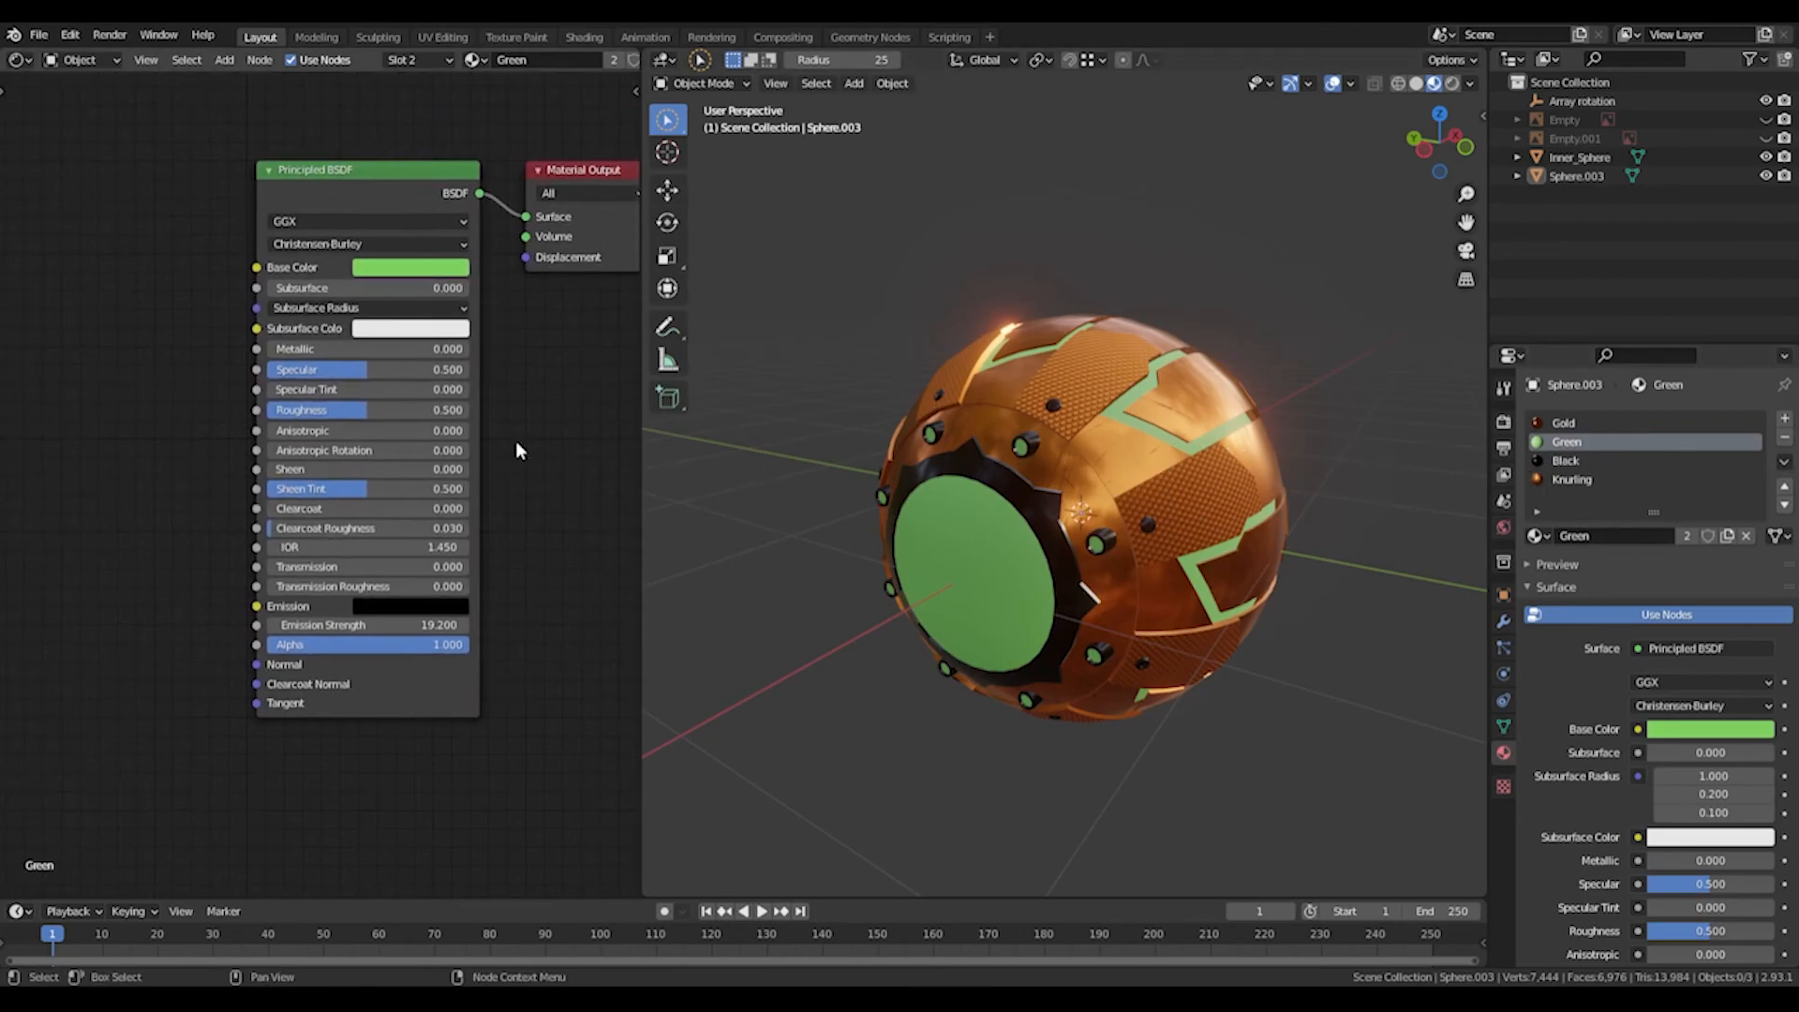
left_click(380, 609)
left_click_drag(521, 463, 512, 342)
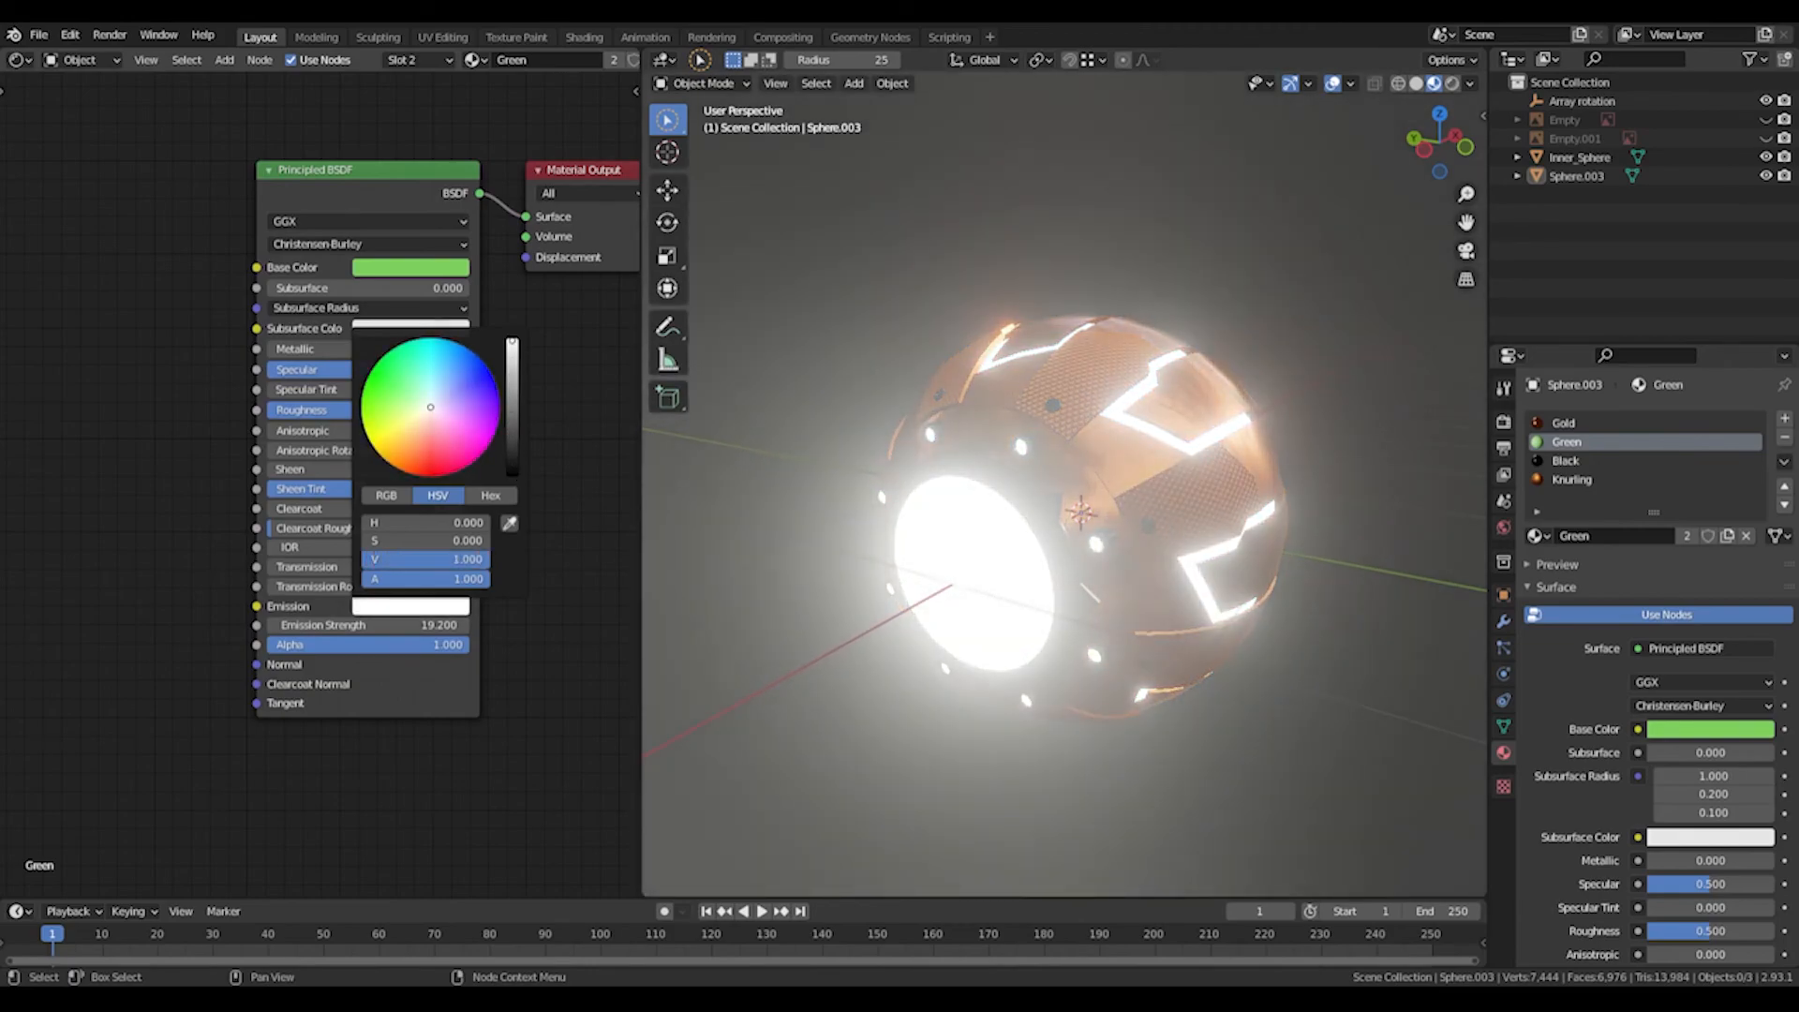
mouse_move(418, 386)
left_mouse_down()
mouse_move(366, 378)
mouse_move(386, 381)
left_mouse_up()
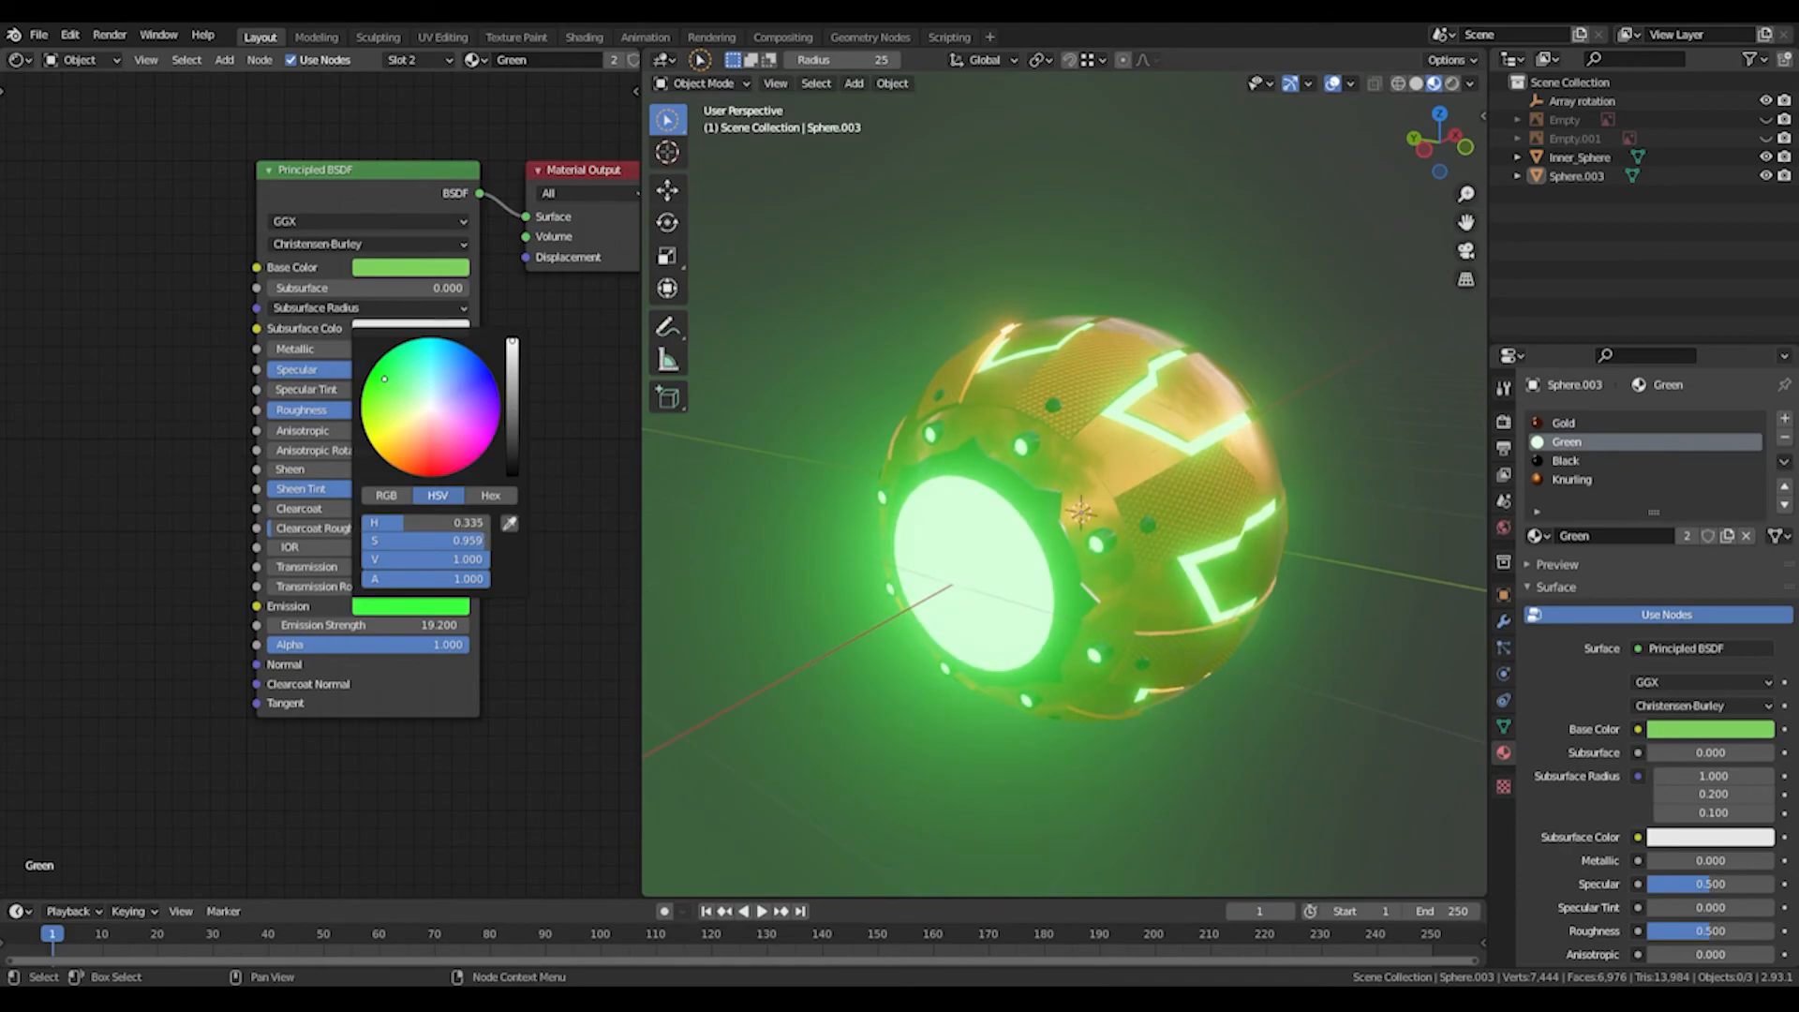
Reduce the Green material's Emission Strength to 2.
left_click_drag(403, 625, 290, 625)
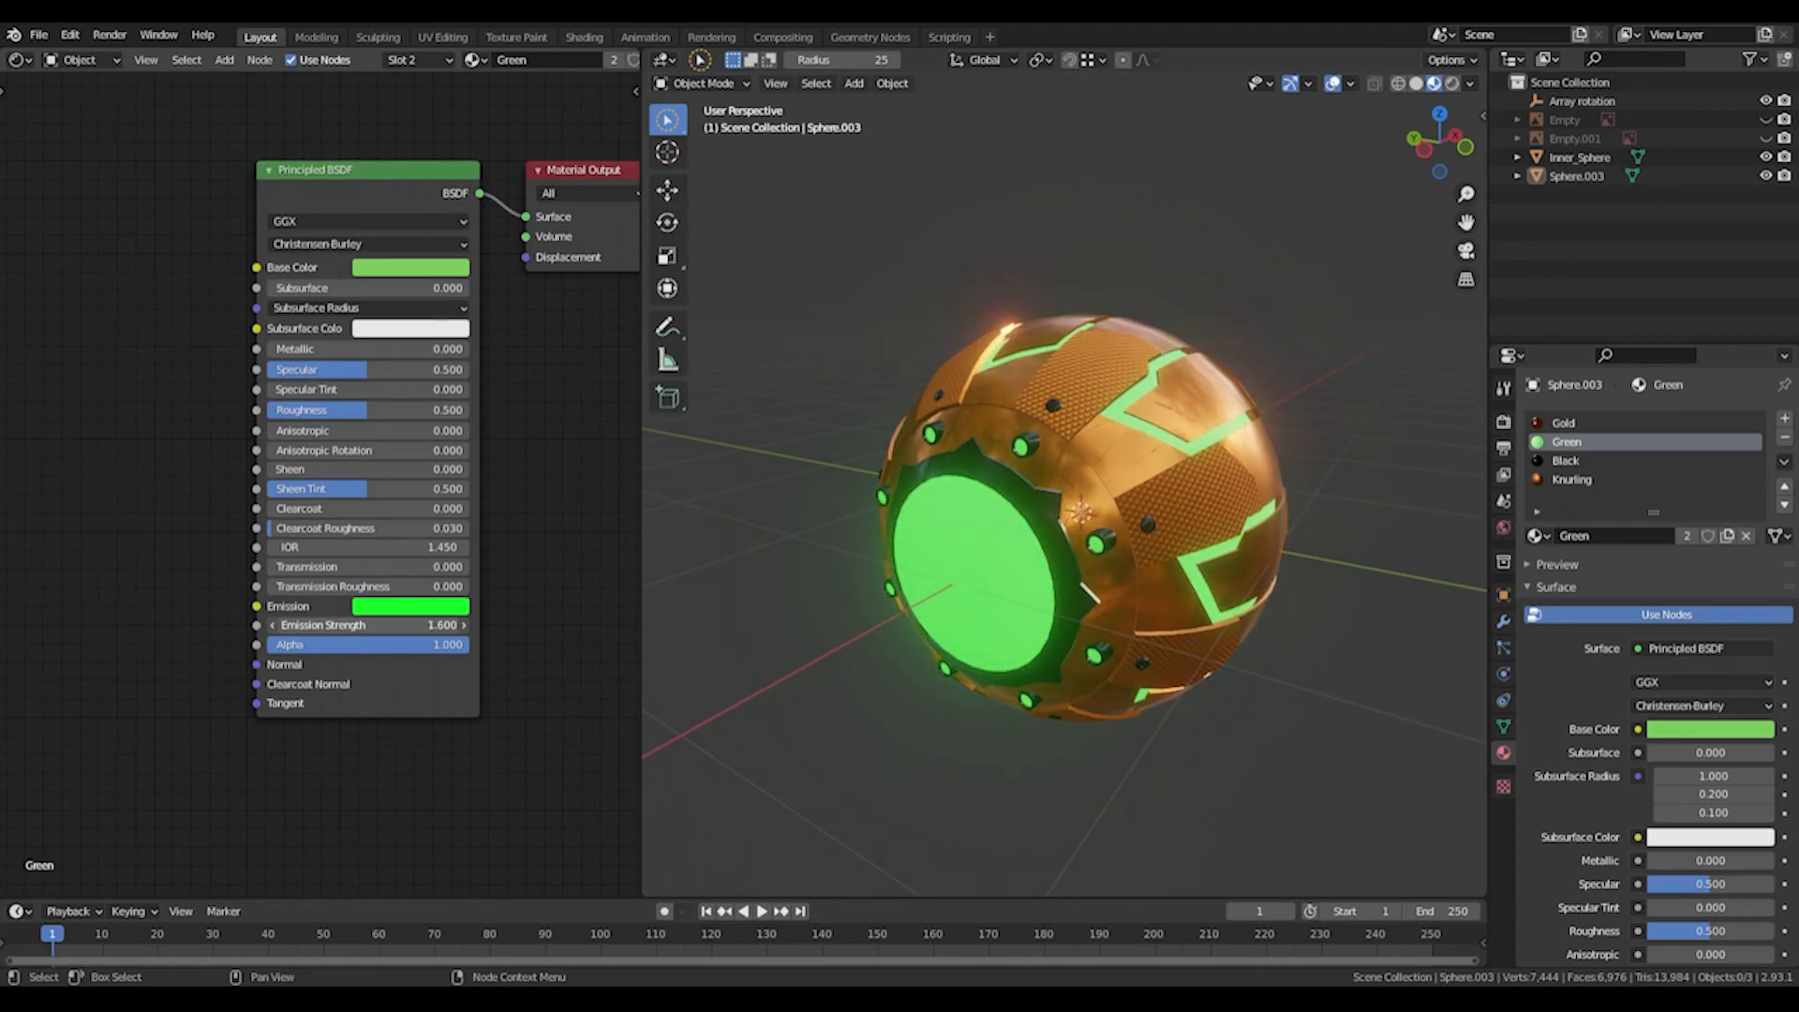
left_click(453, 625)
type("2")
key("Return")
middle_click_drag(791, 442, 932, 534)
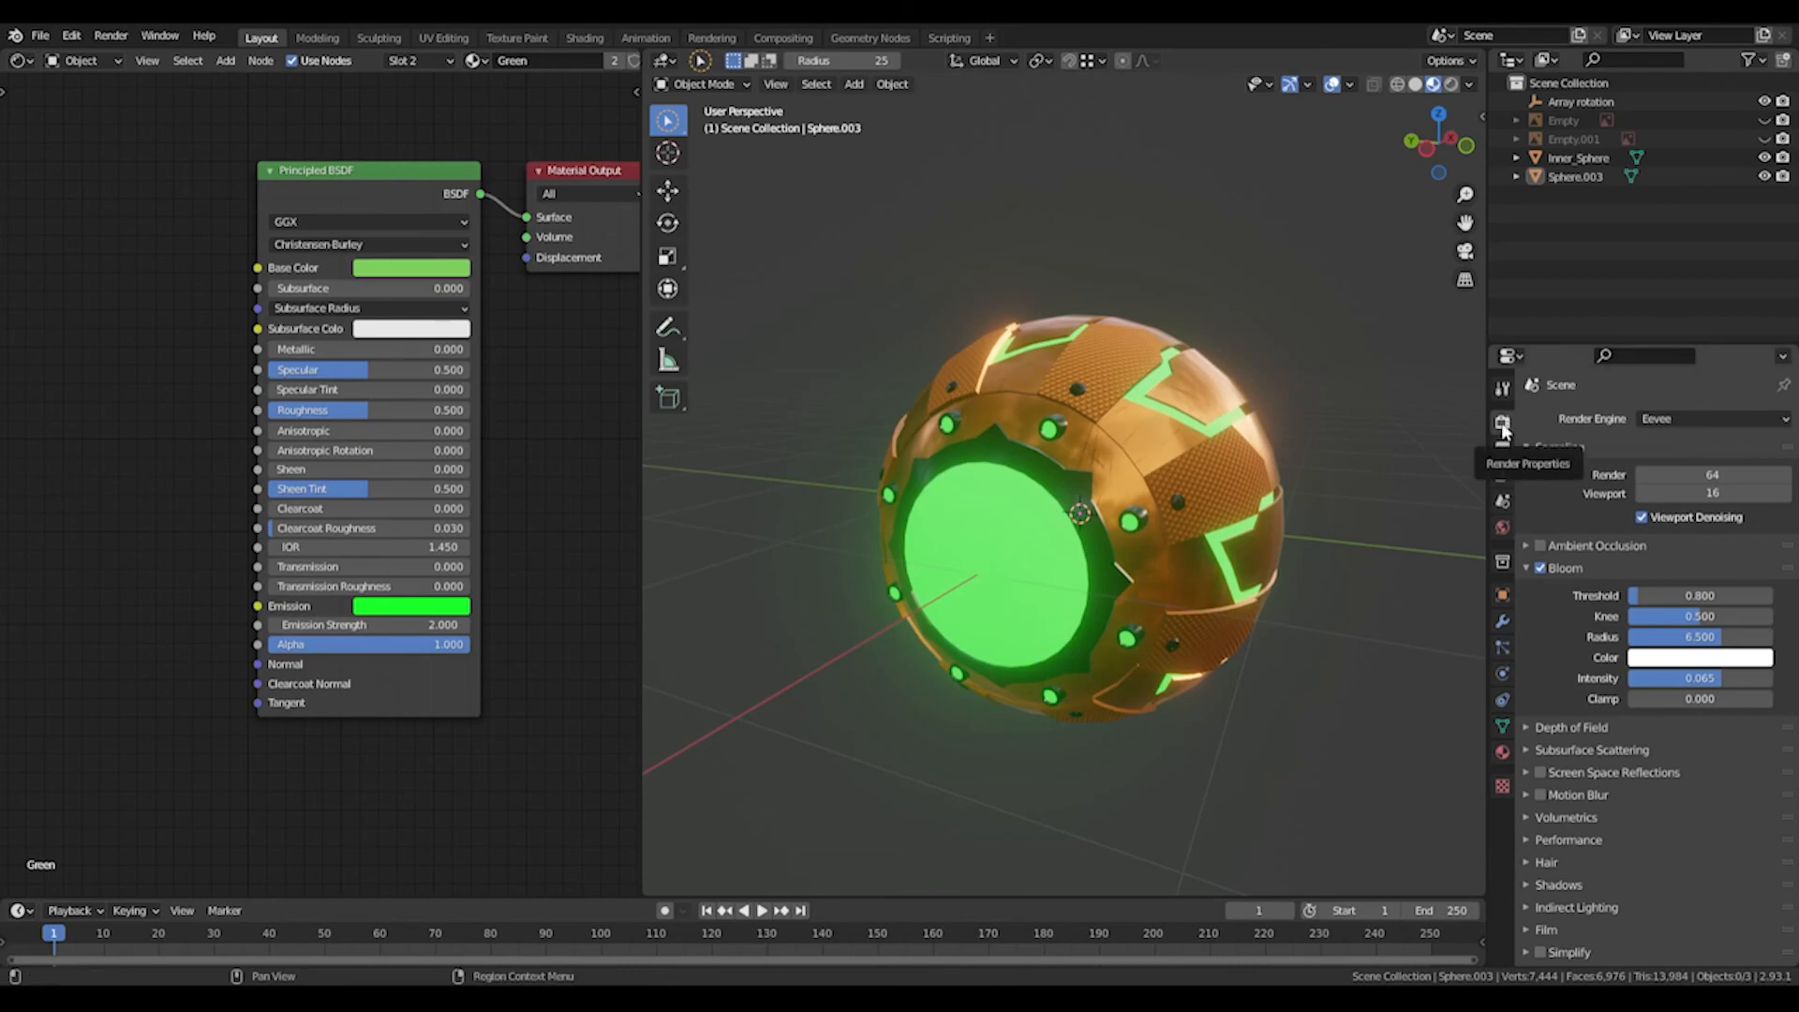
Compare the glow with Bloom off and on in the Eevee render settings, and enable Ambient Occlusion.
left_click(1541, 567)
left_click(1540, 567)
left_click(1540, 545)
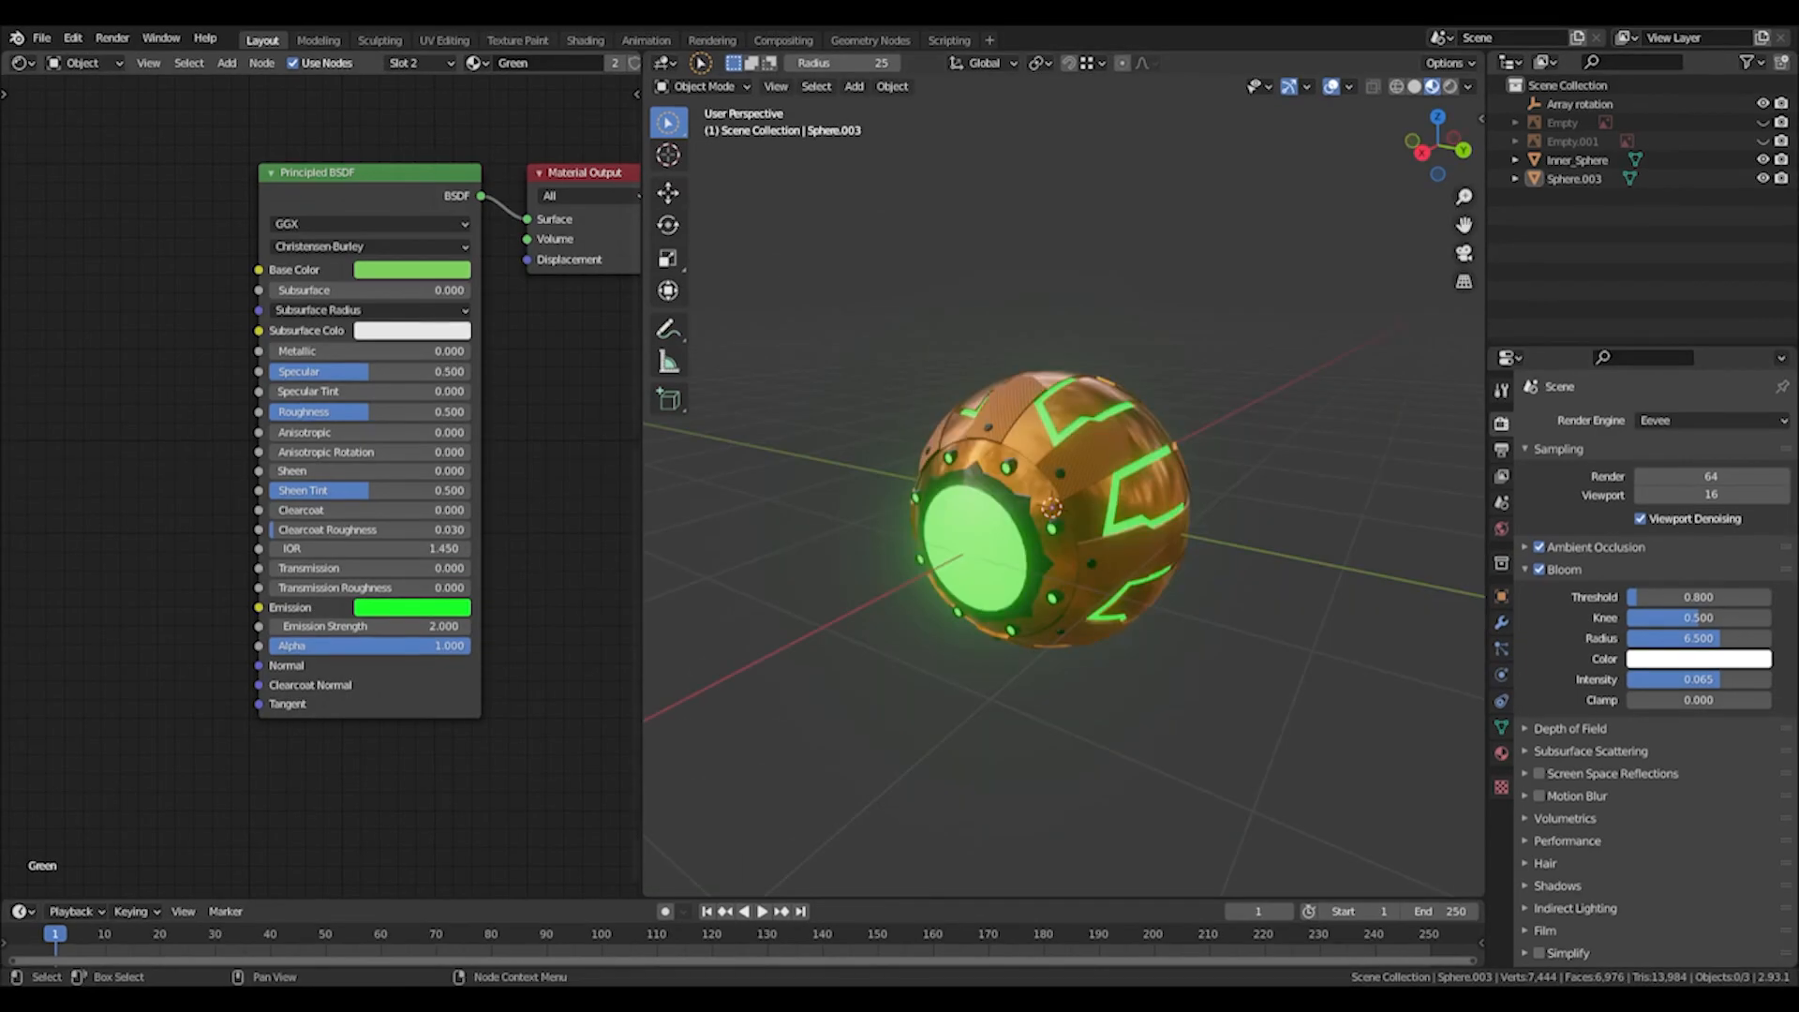
middle_click_drag(689, 439, 1221, 434)
scroll(1111, 469, "up", 2)
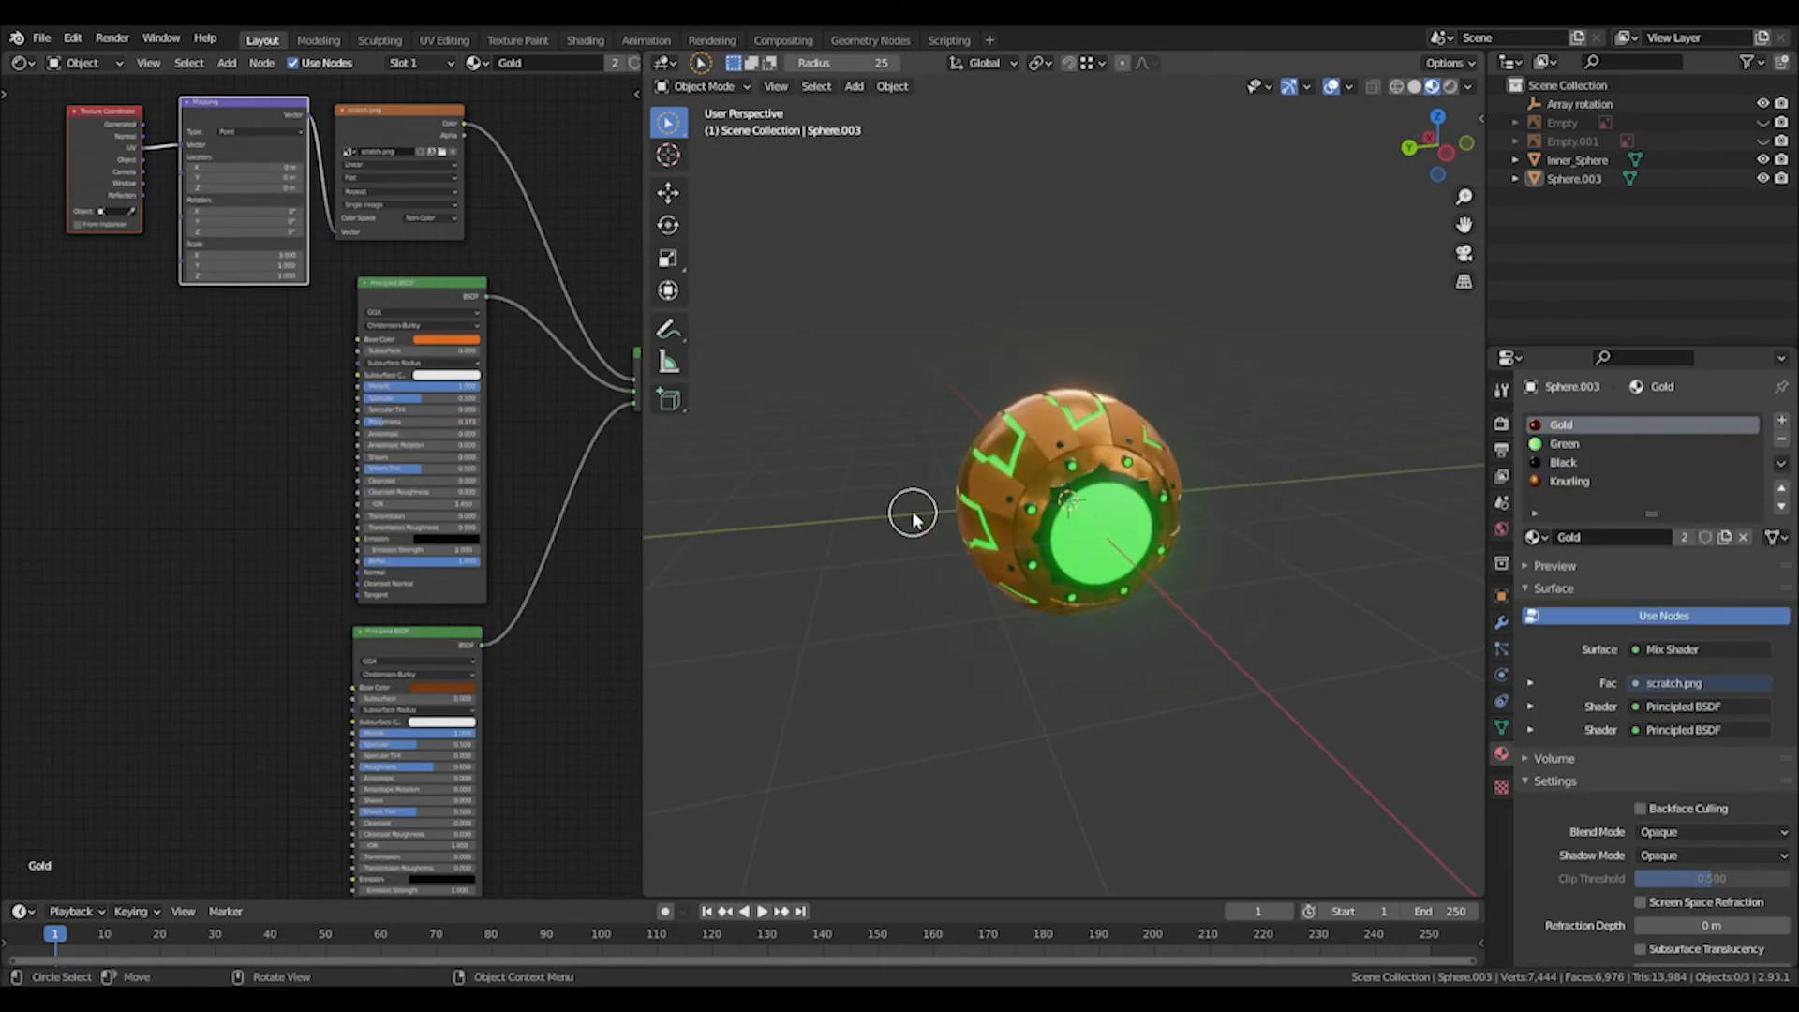
scroll(871, 497, "up", 4)
middle_click_drag(839, 478, 1154, 464)
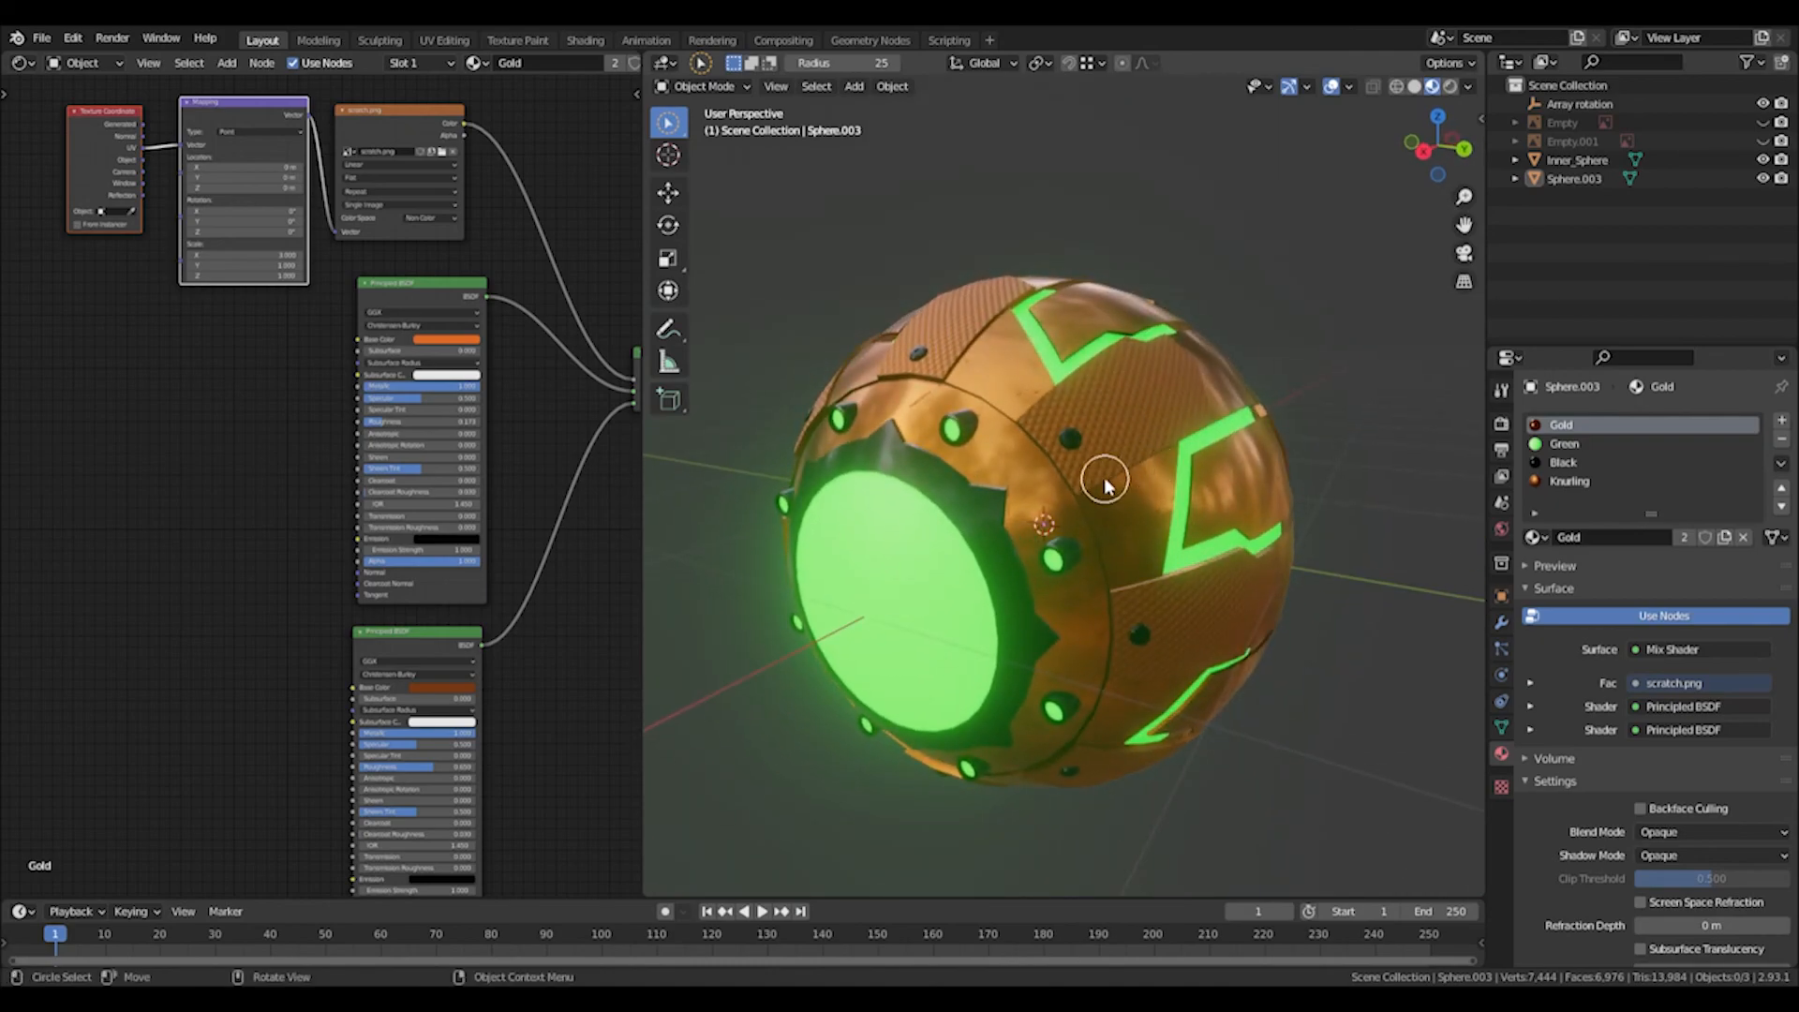